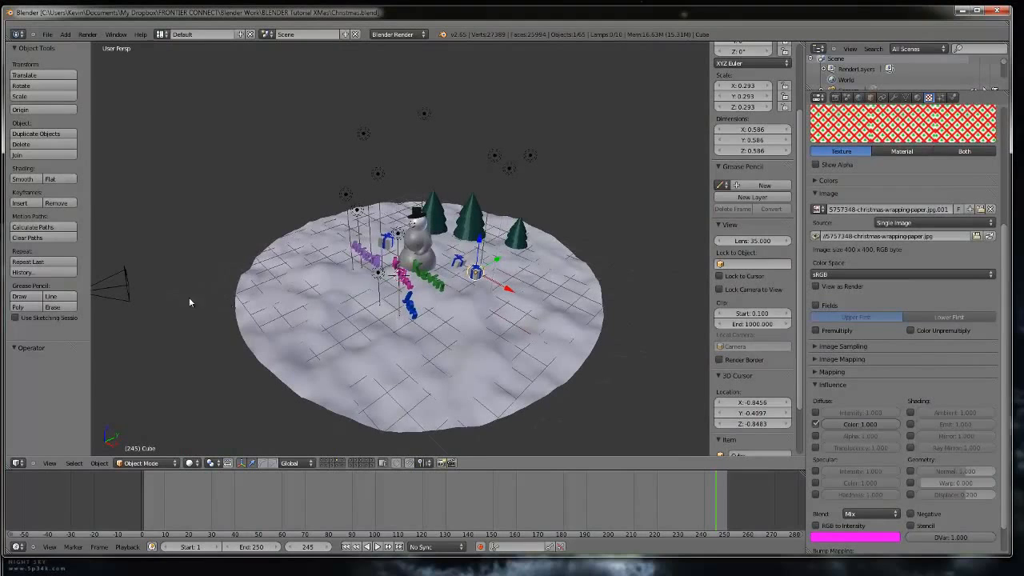
Step: Examine the finished Christmas scene with its snowman, trees, presents and 3D names from several angles
scroll(402, 321, "up", 4)
middle_click_drag(370, 344, 472, 294)
scroll(405, 317, "down", 3)
scroll(470, 297, "up", 5)
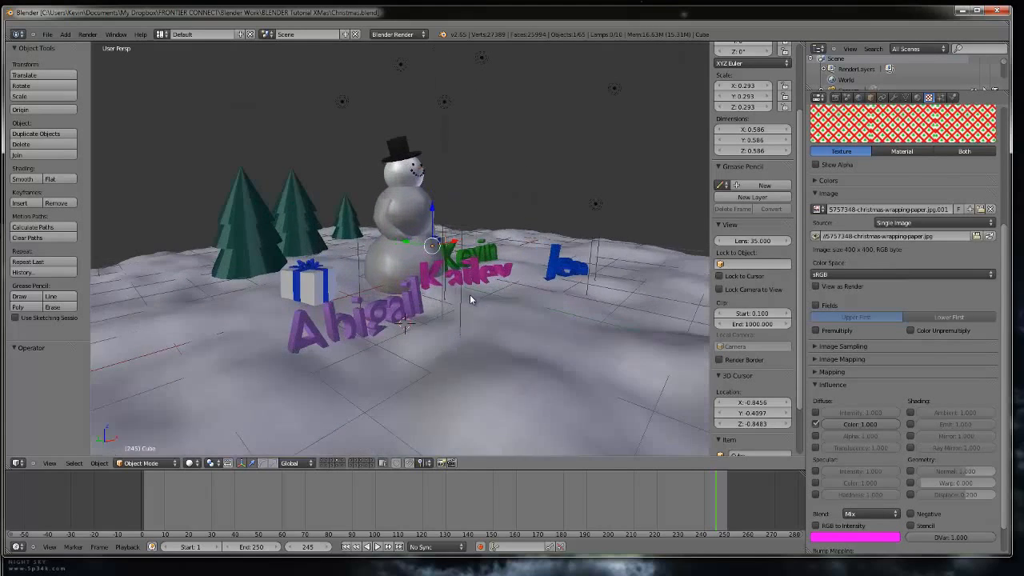
scroll(470, 297, "up", 3)
scroll(596, 224, "down", 8)
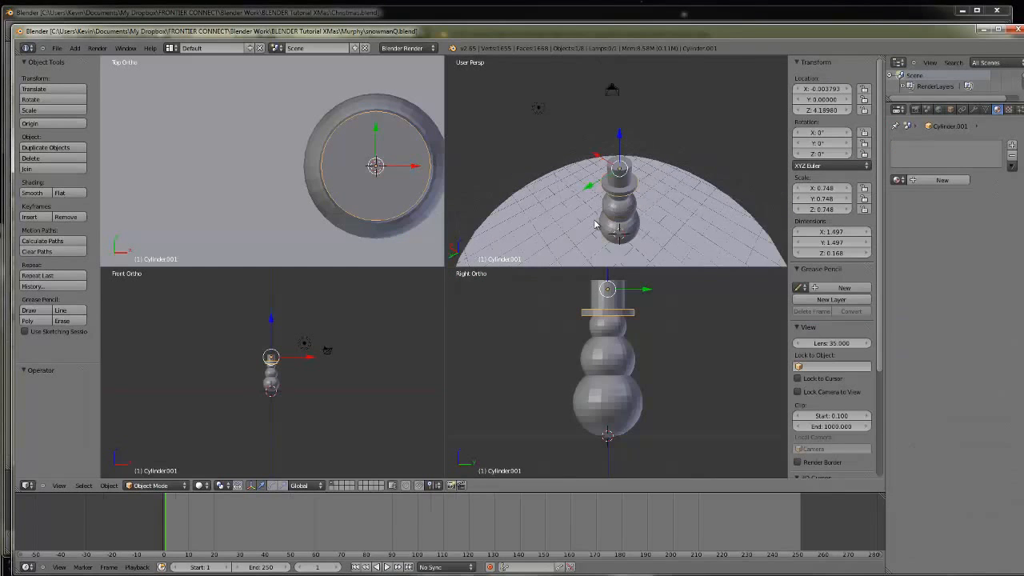
Step: Inspect the untextured snowman model with its hat and the displaced snow ground in the other open files
scroll(596, 224, "down", 2)
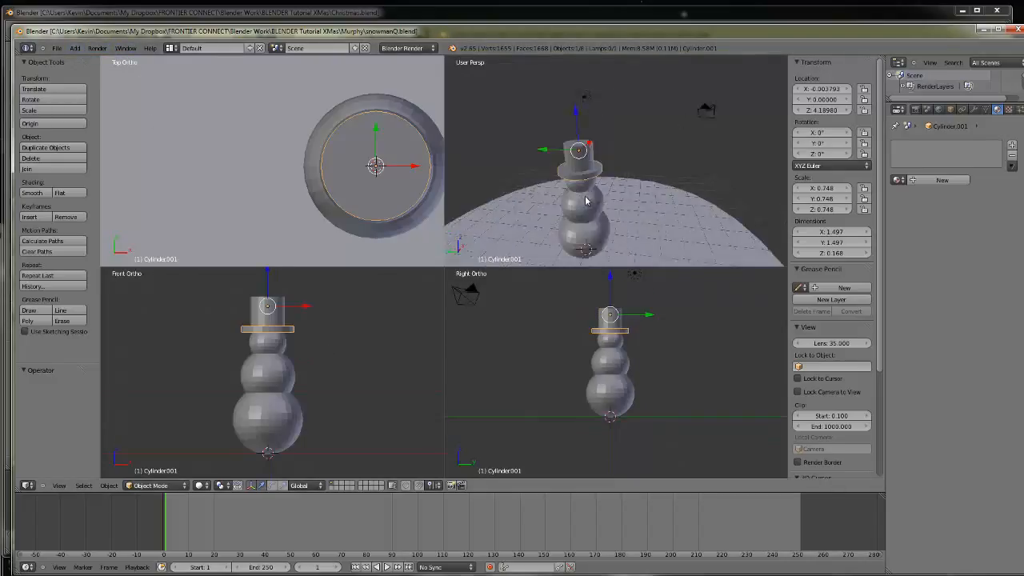
scroll(592, 209, "up", 3)
middle_click_drag(592, 205, 614, 197)
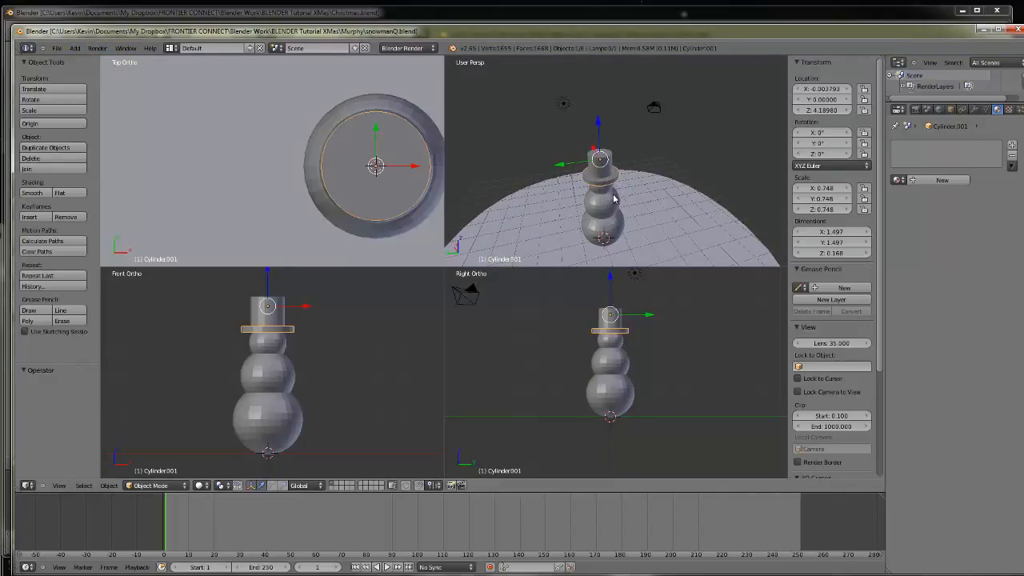
scroll(289, 194, "up", 2)
scroll(288, 194, "down", 4)
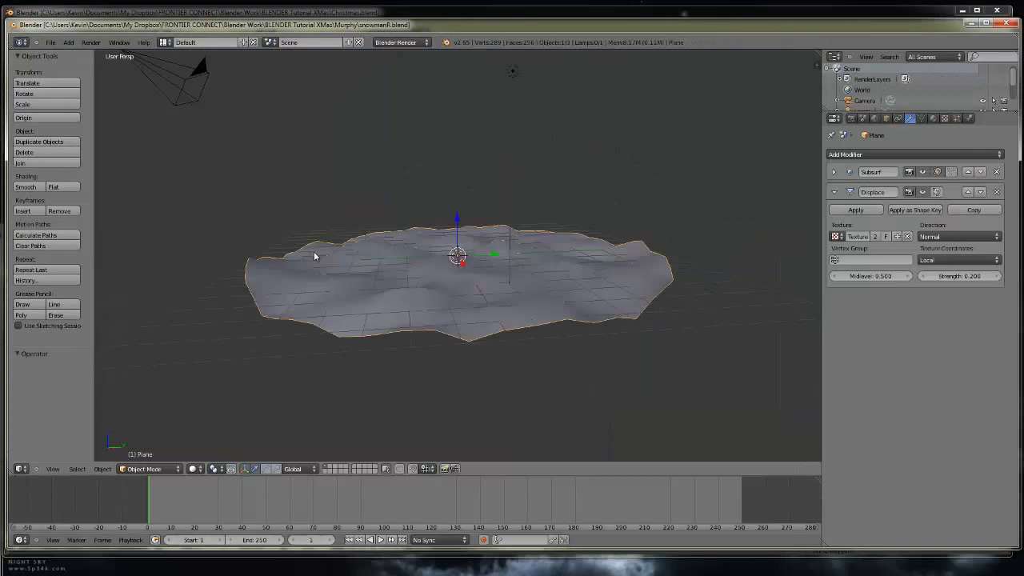
middle_click_drag(314, 251, 388, 304)
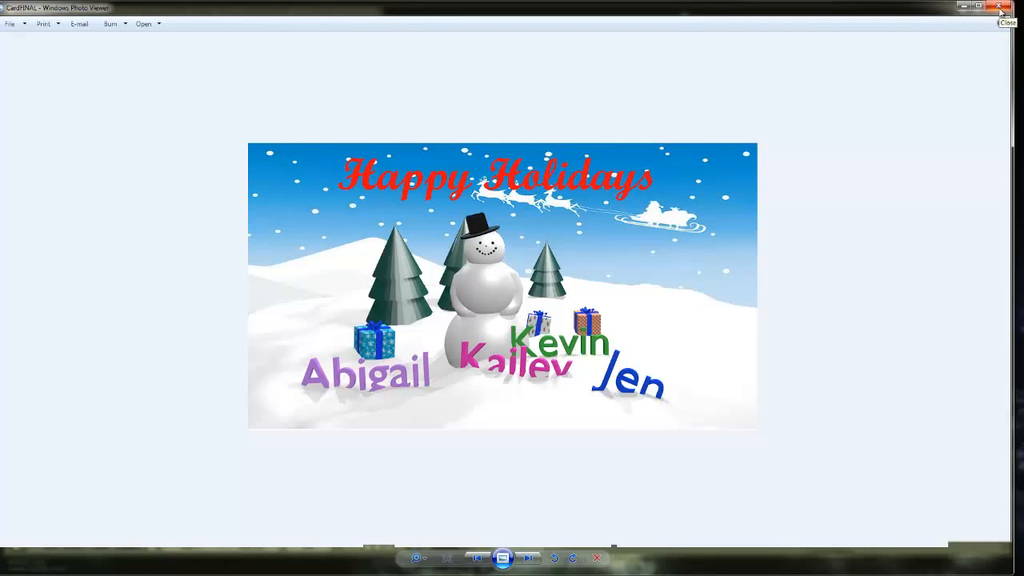
Step: Close the finished card image and review the complete Christmas scene from near and far
left_click(1000, 11)
middle_click_drag(384, 252, 459, 228)
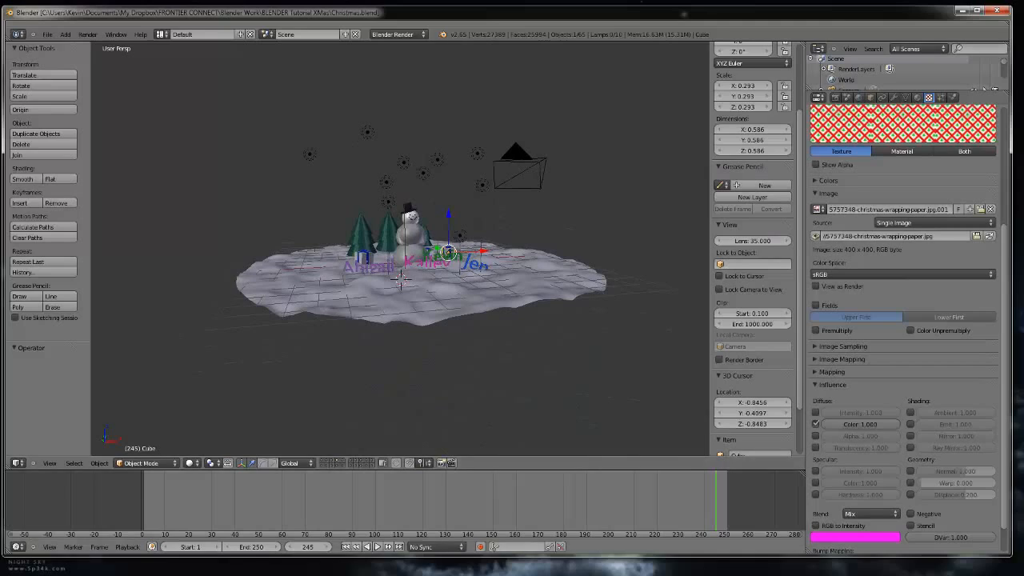
middle_click_drag(500, 300, 342, 309)
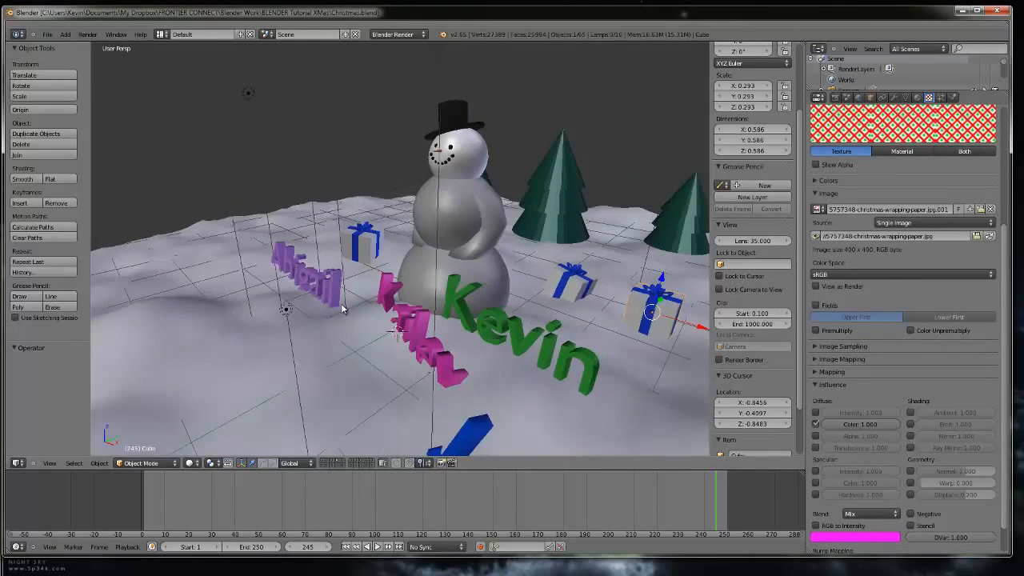
scroll(343, 309, "down", 7)
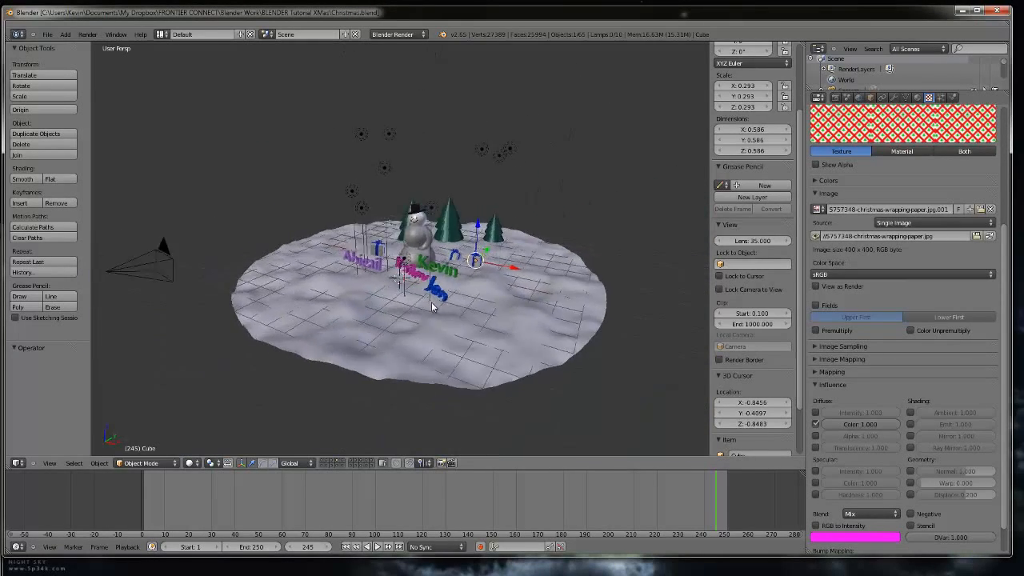
middle_click_drag(432, 306, 432, 280)
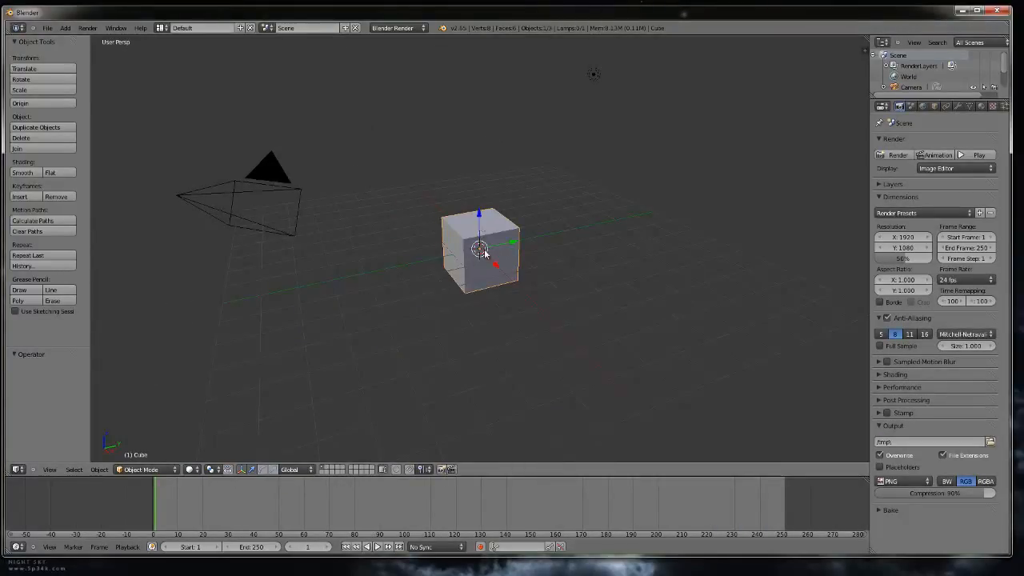
Step: Delete the default cube from the new scene
left_click_drag(482, 218, 481, 212)
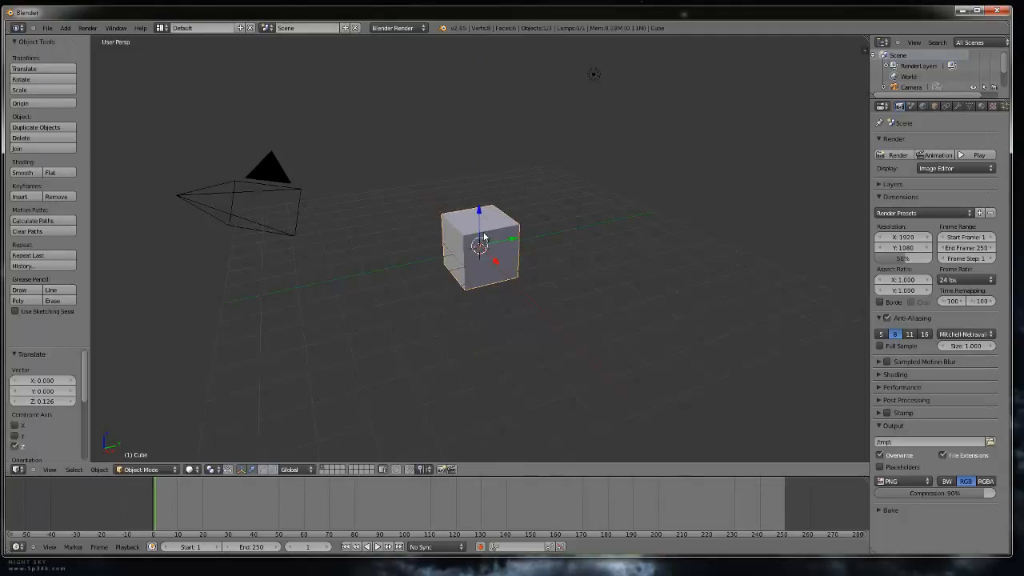
key("Delete")
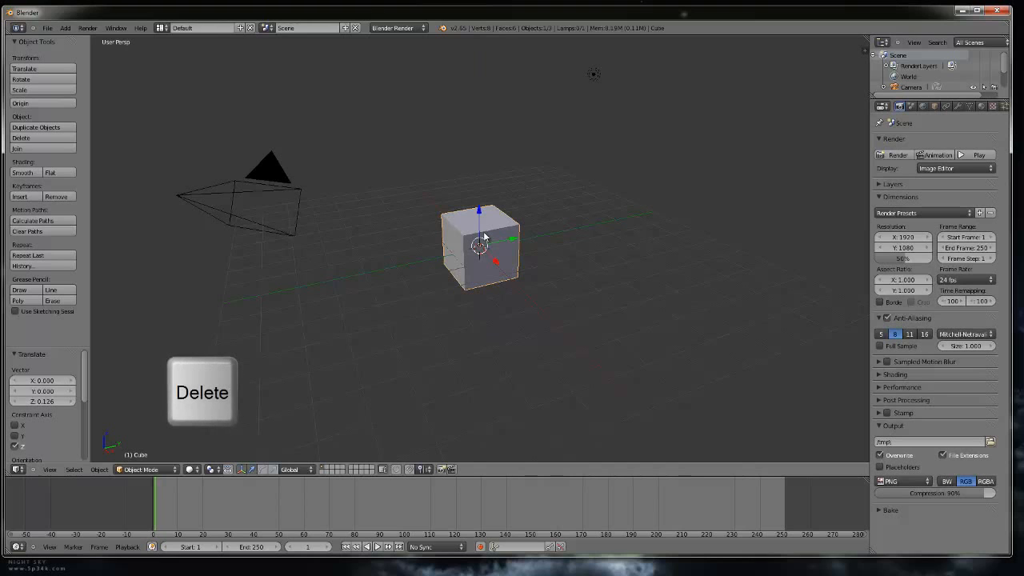
left_click(483, 237)
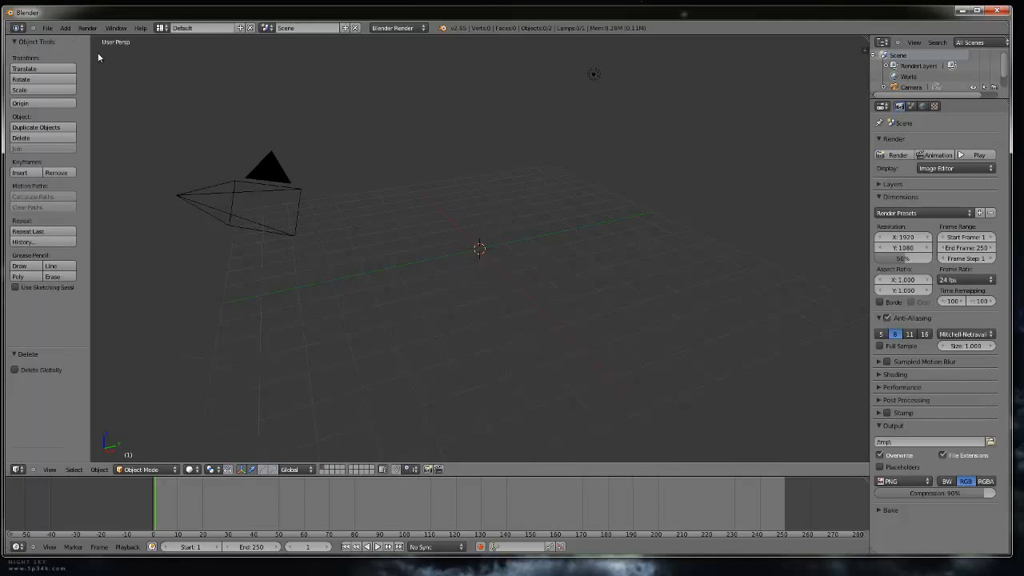
Step: Add a UV sphere mesh at the centre of the scene
left_click(65, 28)
mouse_move(73, 39)
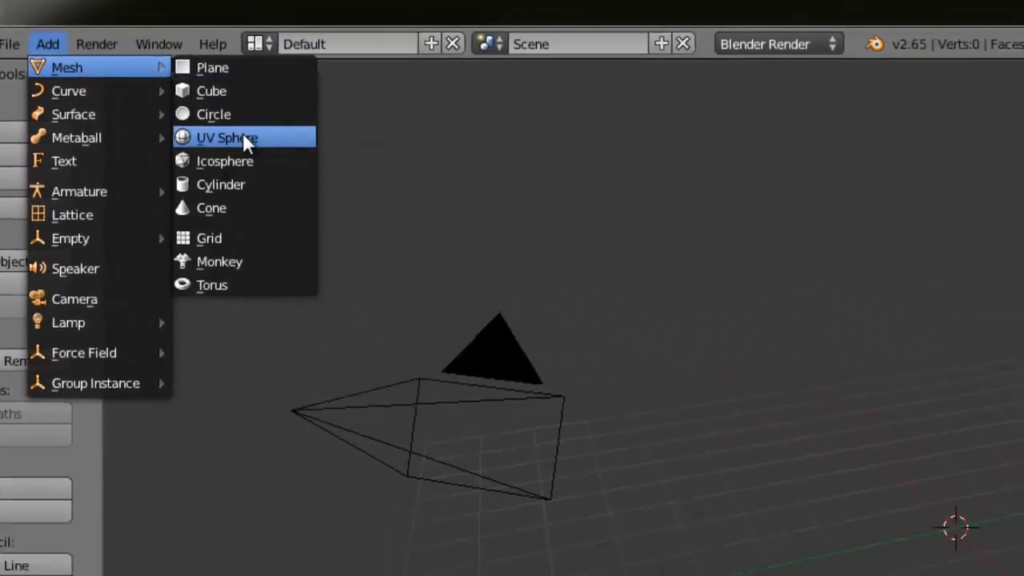
left_click(305, 163)
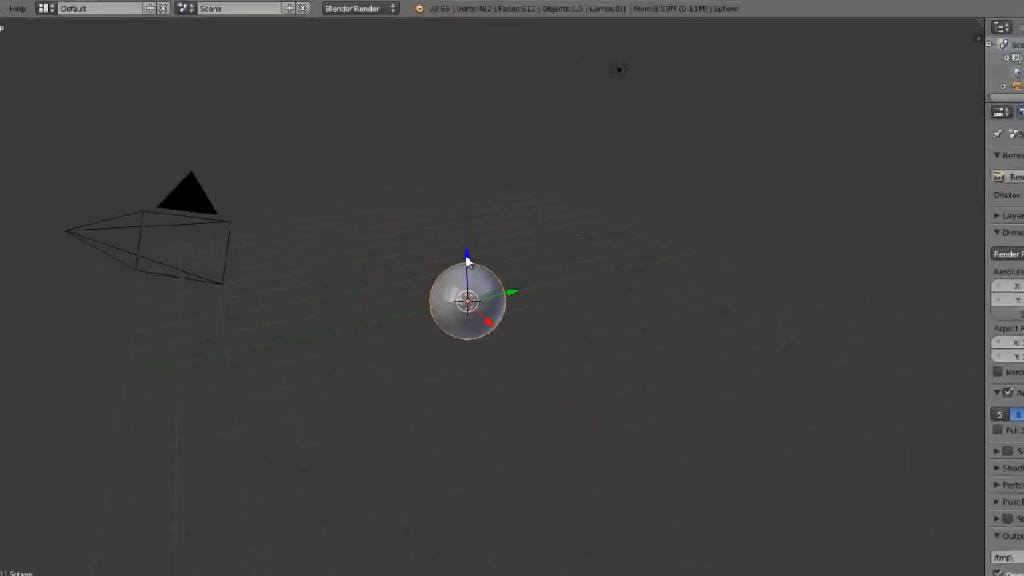
Step: Enlarge the sphere and raise it along Z until most of it sits above the grid as the snowman's base
mouse_move(494, 237)
left_mouse_down()
mouse_move(496, 223)
mouse_move(503, 232)
left_mouse_up()
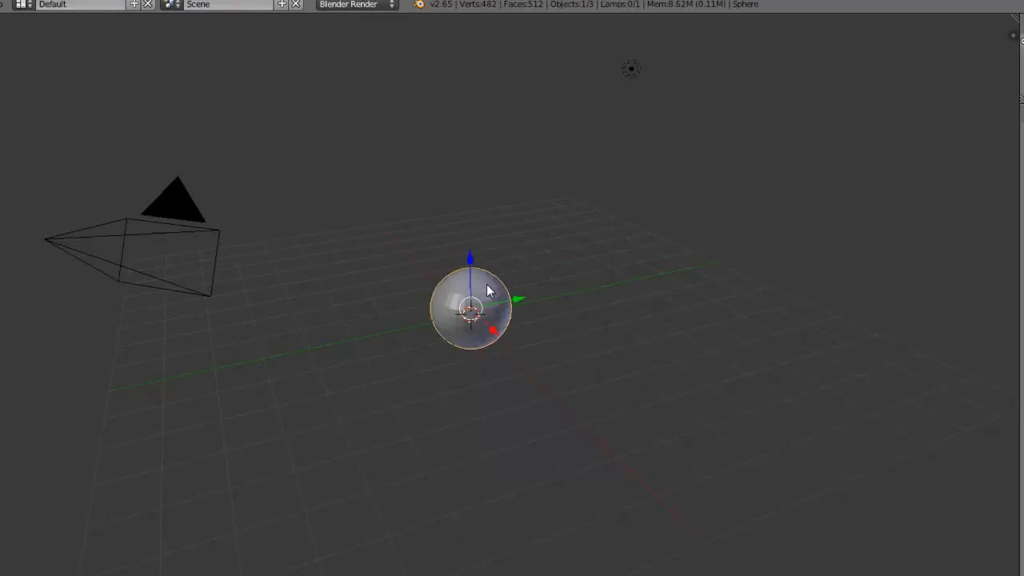
key("s")
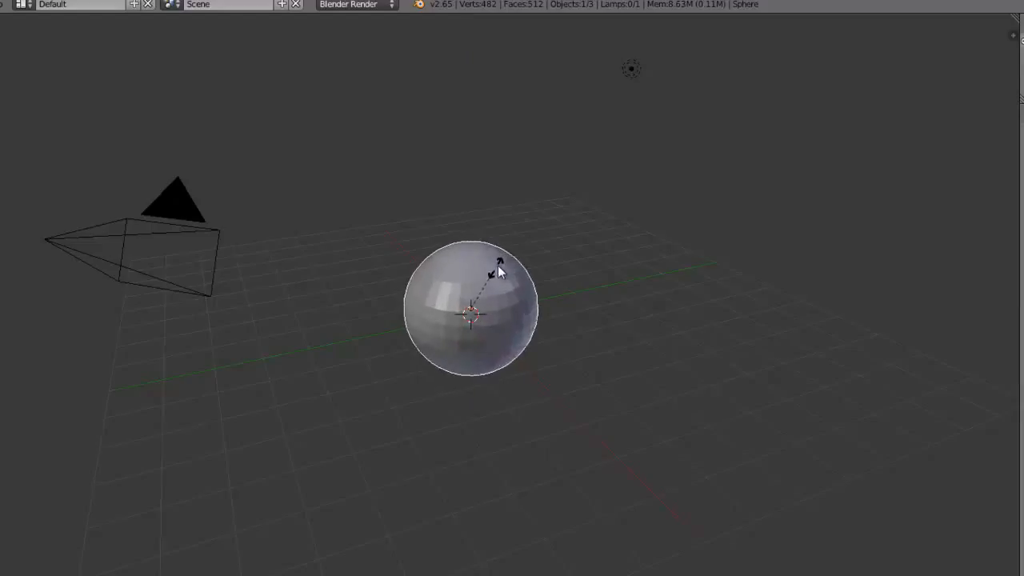
left_click(499, 264)
mouse_move(470, 256)
left_mouse_down()
mouse_move(475, 228)
mouse_move(463, 258)
left_mouse_up()
left_click_drag(469, 223, 469, 227)
middle_click_drag(394, 386, 423, 345)
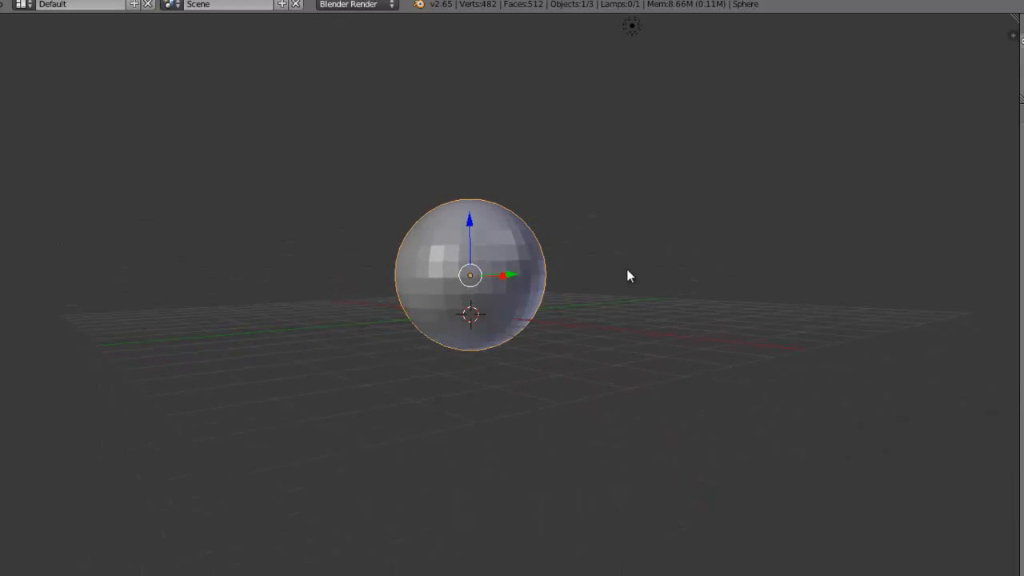
middle_click_drag(629, 275, 546, 297)
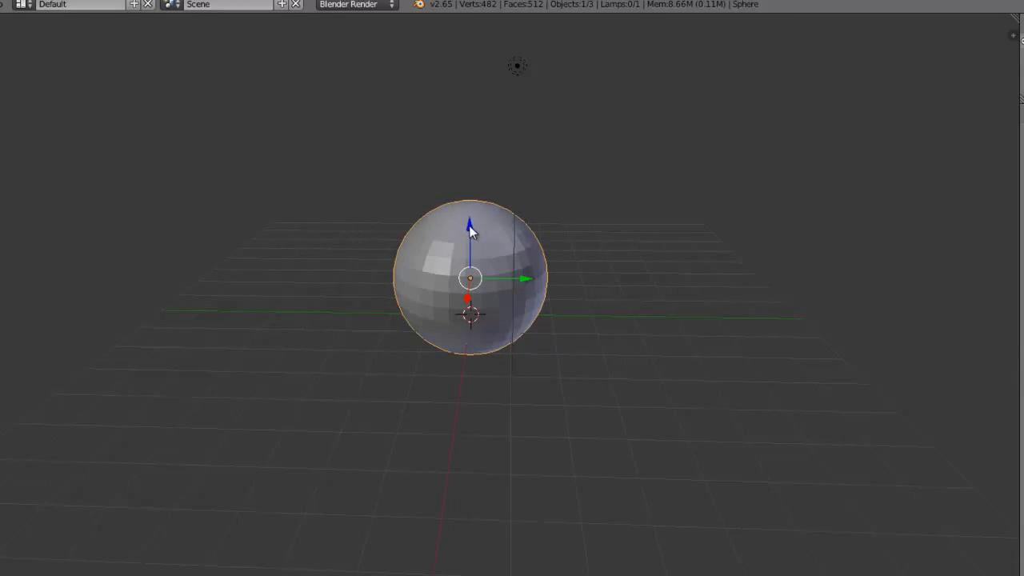
left_click_drag(469, 229, 472, 233)
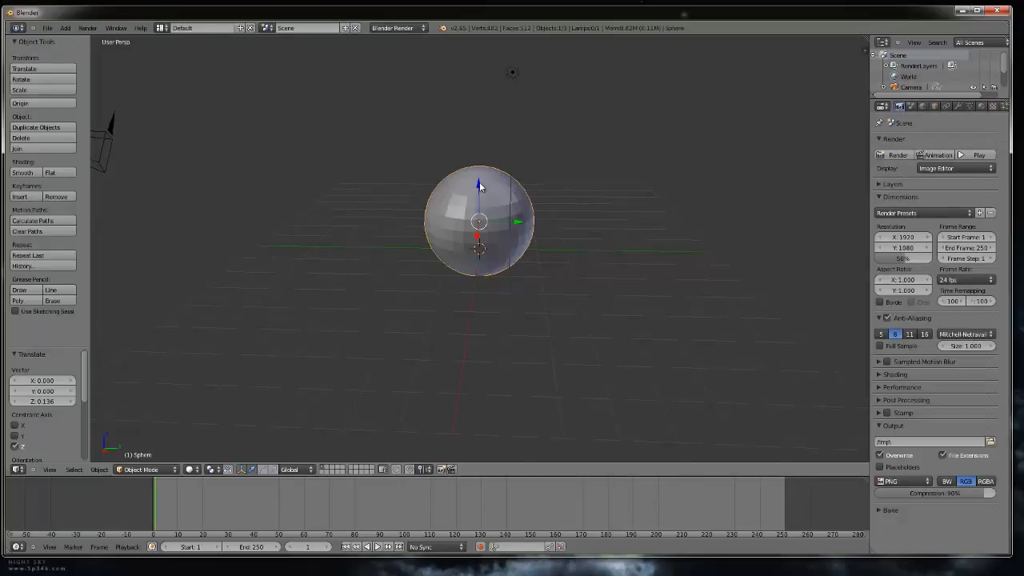
Step: Duplicate the base sphere and raise the copy about 1.42 units along Z for the snowman's middle
key("shift+d")
key("Return")
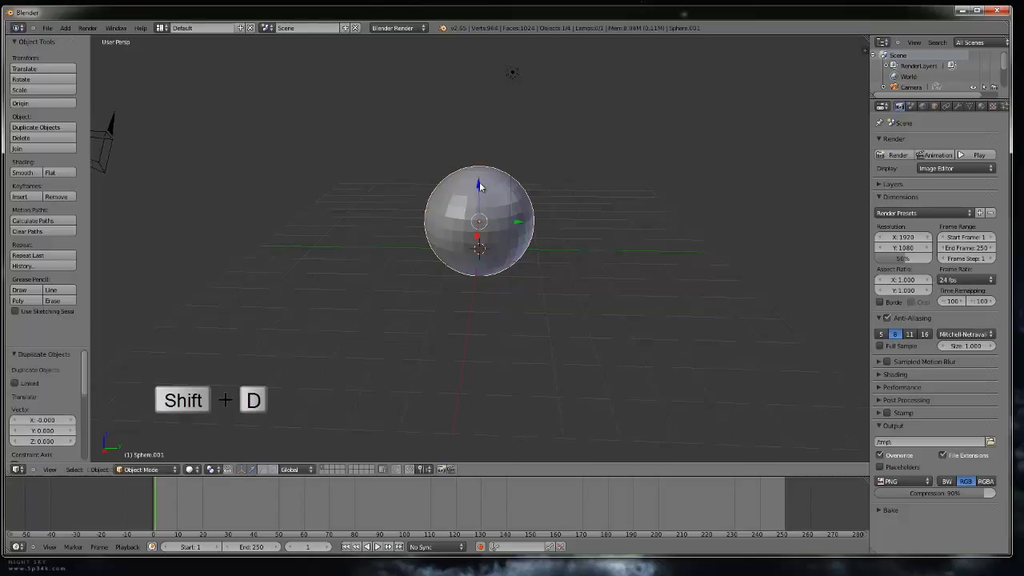
left_click_drag(480, 183, 490, 140)
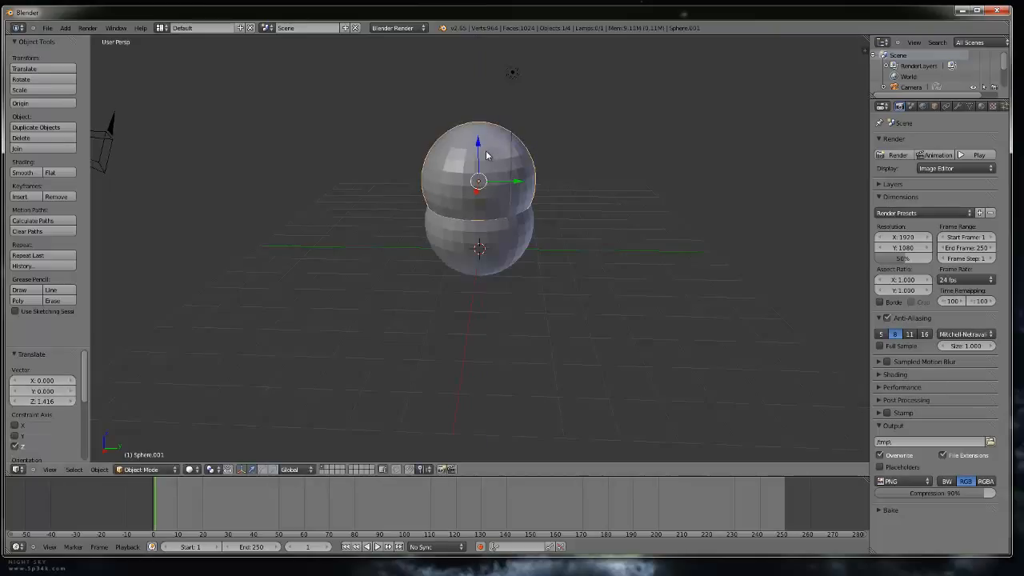
Step: Scale the middle sphere to about 0.83 and raise it along Z by about 0.4 and another 0.23 units
key("s")
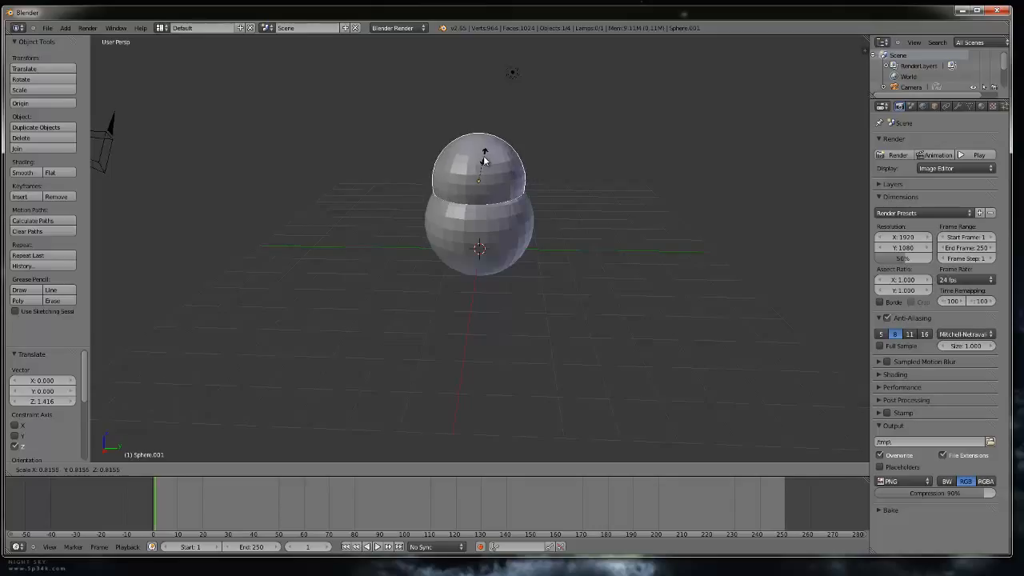
left_click(485, 156)
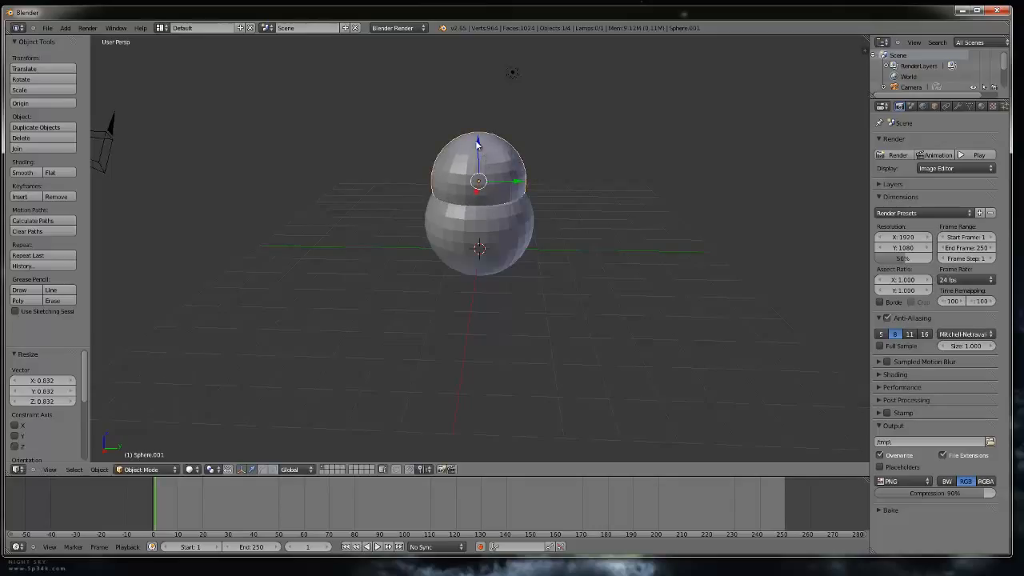
left_click_drag(478, 147, 486, 134)
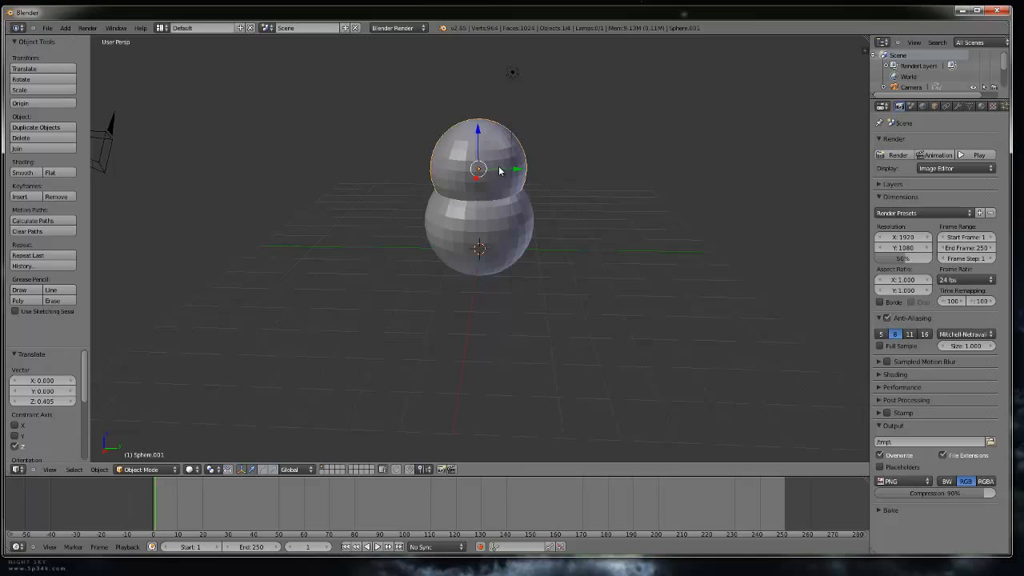
mouse_move(499, 171)
middle_mouse_down()
mouse_move(548, 147)
mouse_move(504, 147)
middle_mouse_up()
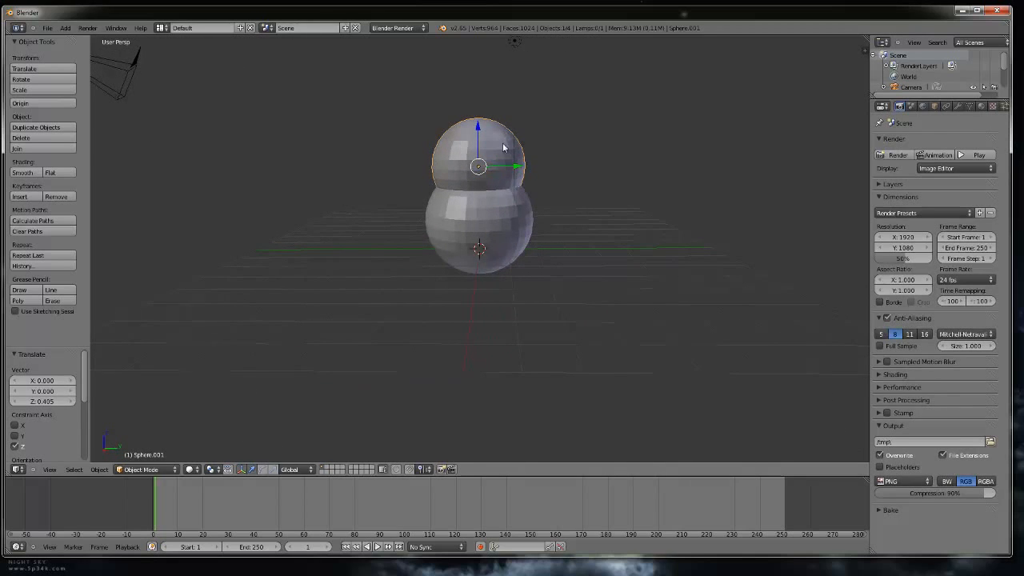
left_click_drag(477, 128, 483, 120)
middle_click_drag(562, 160, 494, 170)
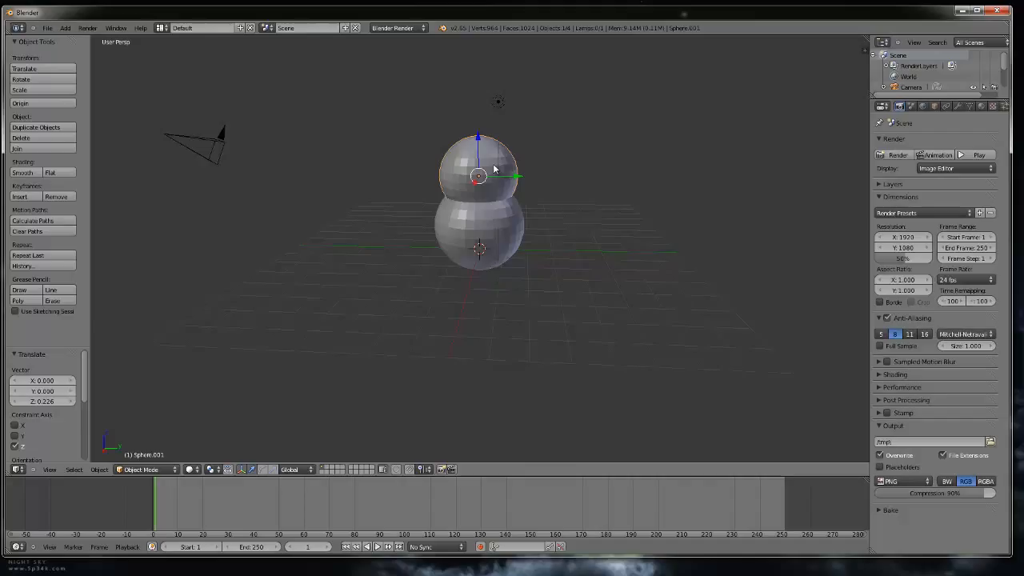
Step: Duplicate the middle sphere and raise the copy about 1.36 units along Z for the snowman's head
key("shift+d")
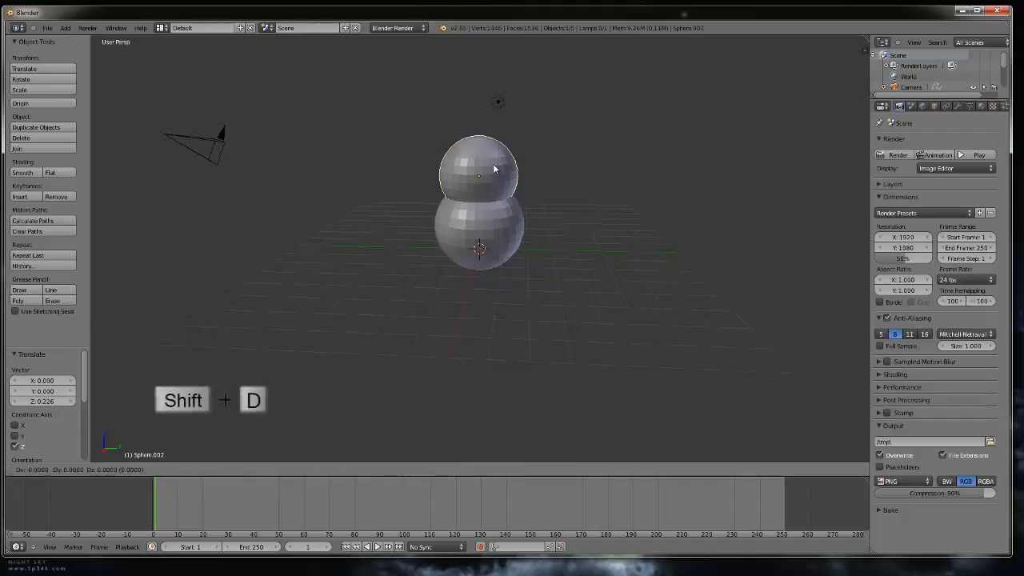
key("Return")
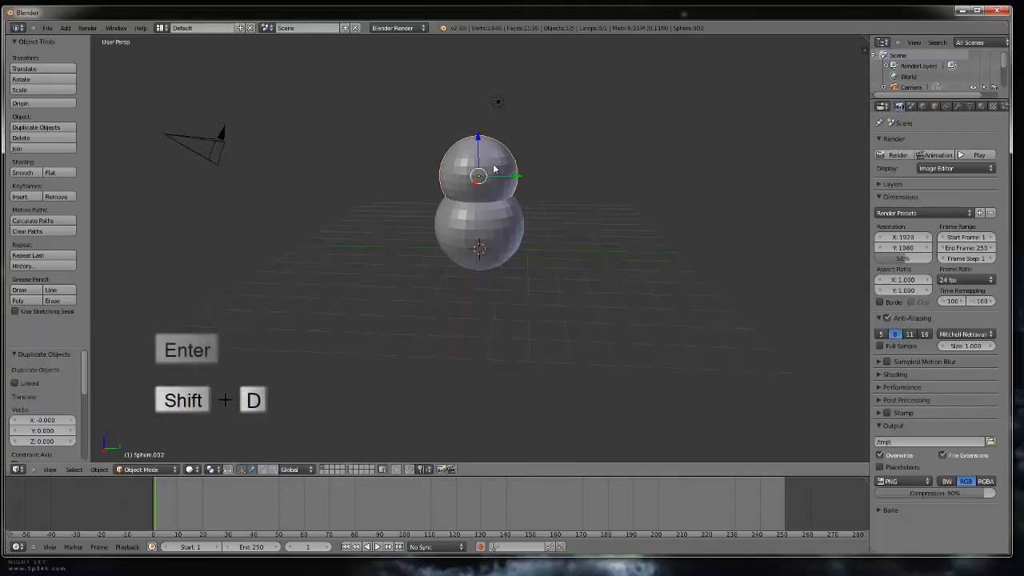
left_click_drag(480, 137, 491, 102)
Step: Scale the head sphere to about 0.70 and raise it about 0.4 units along Z onto the body
key("s")
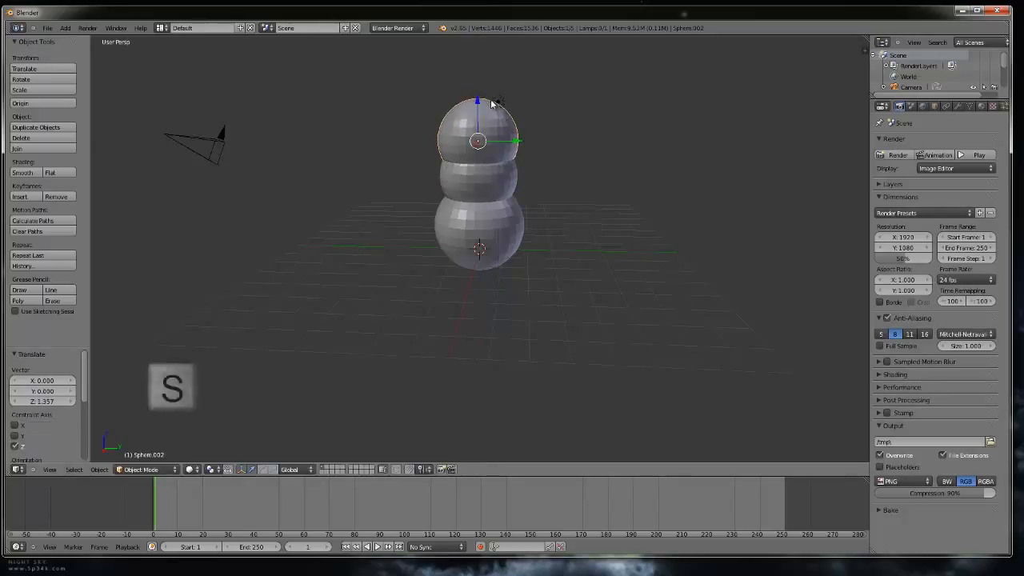
left_click(486, 113)
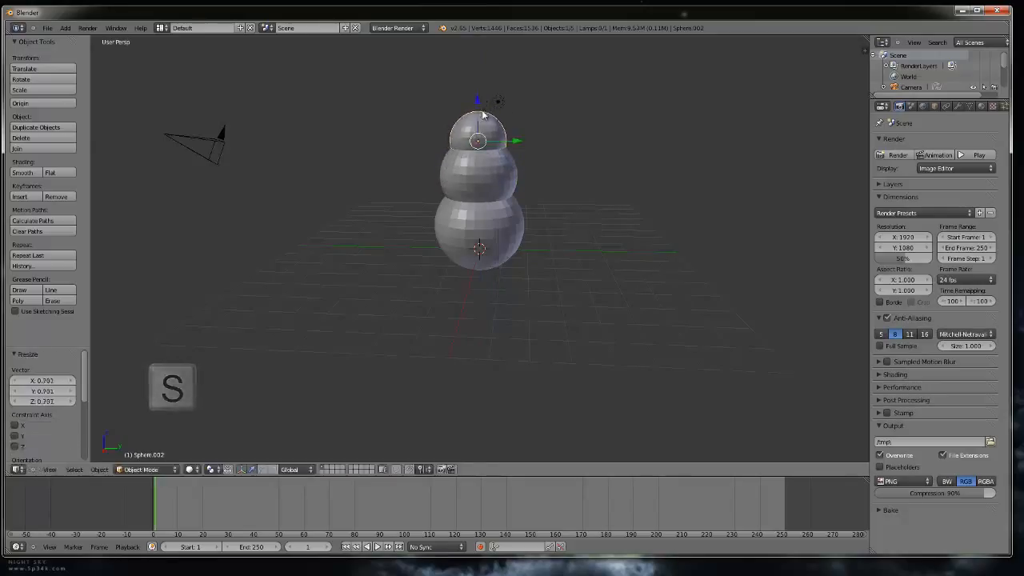
left_click_drag(480, 103, 480, 95)
mouse_move(549, 216)
middle_mouse_down()
mouse_move(433, 237)
mouse_move(313, 208)
mouse_move(595, 220)
mouse_move(440, 224)
mouse_move(571, 214)
mouse_move(532, 214)
middle_mouse_up()
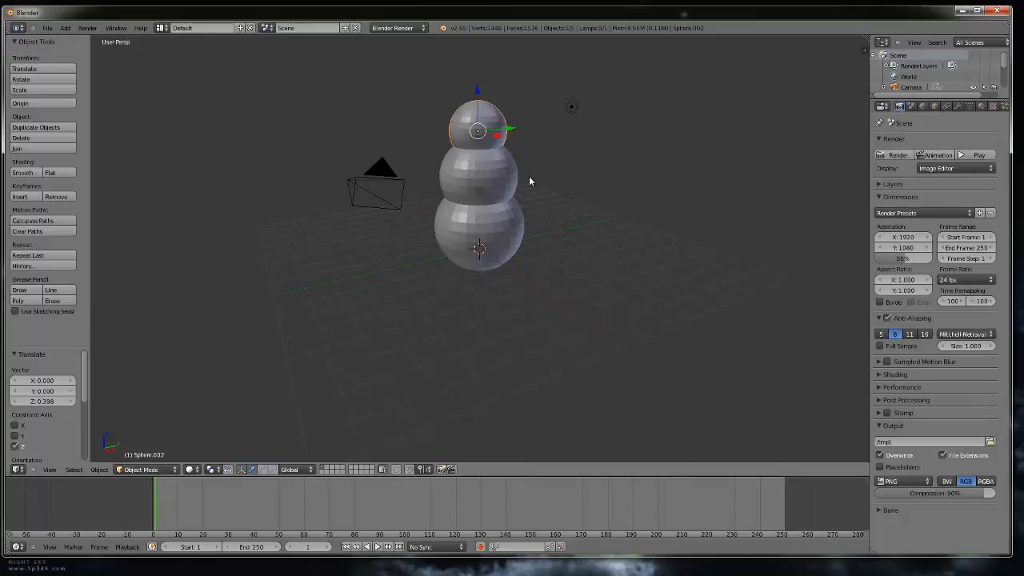
Step: Test-render the snowman and raise the camera along Z by about 0.8 and another 0.32 units
key("F12")
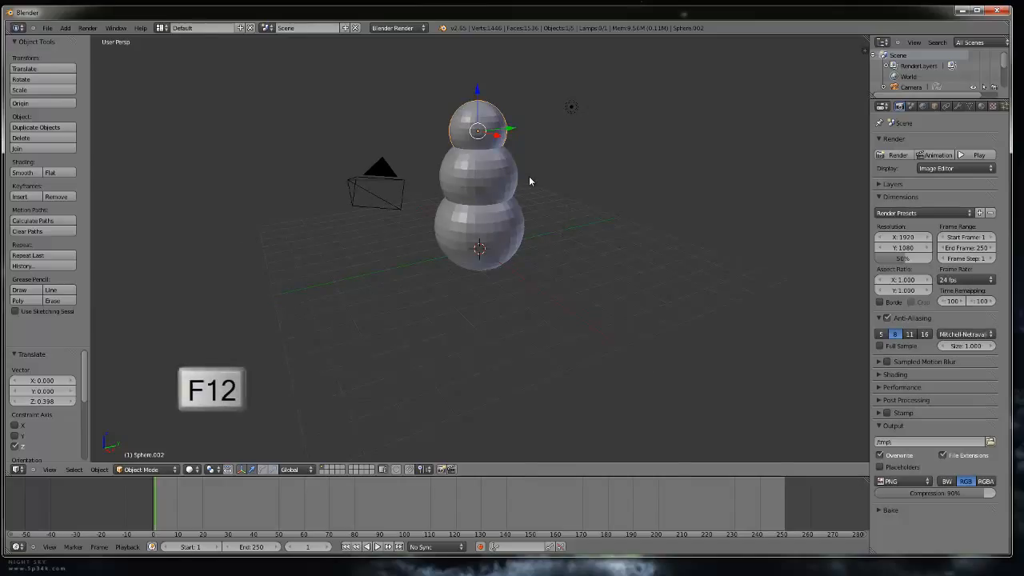
key("Escape")
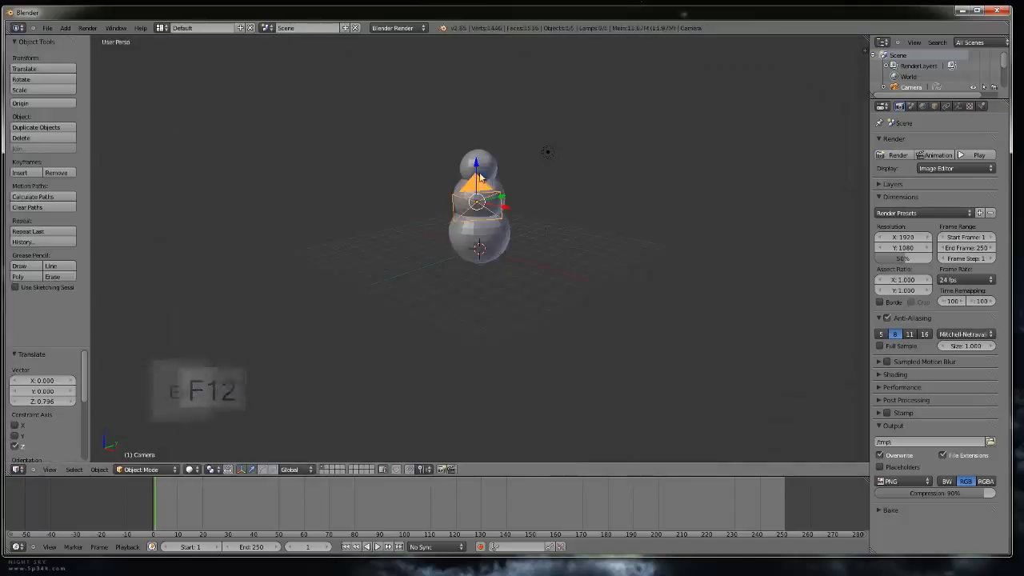
left_click(484, 157)
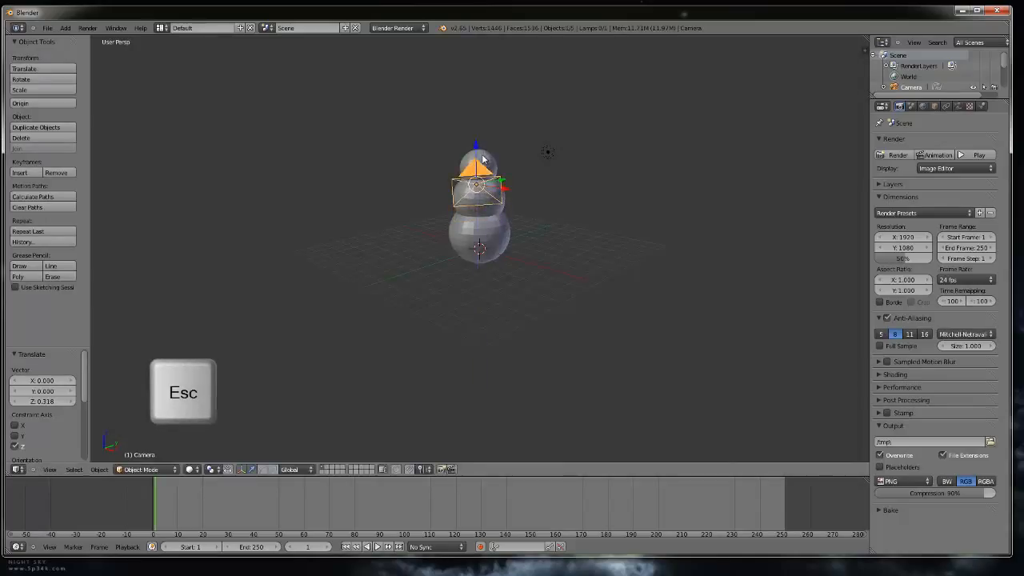
Step: Test-render the snowman and undo the camera's upward moves along Z
key("F12")
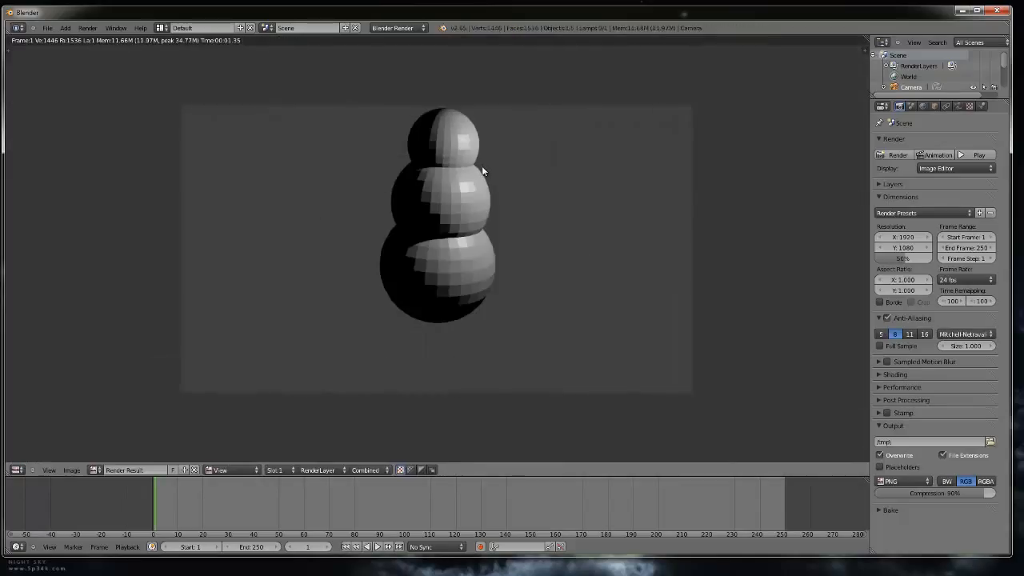
key("Escape")
left_click_drag(475, 147, 481, 131)
key("ctrl+z")
key("ctrl+z")
key("ctrl+z")
scroll(515, 190, "down", 2)
middle_click_drag(517, 192, 484, 212)
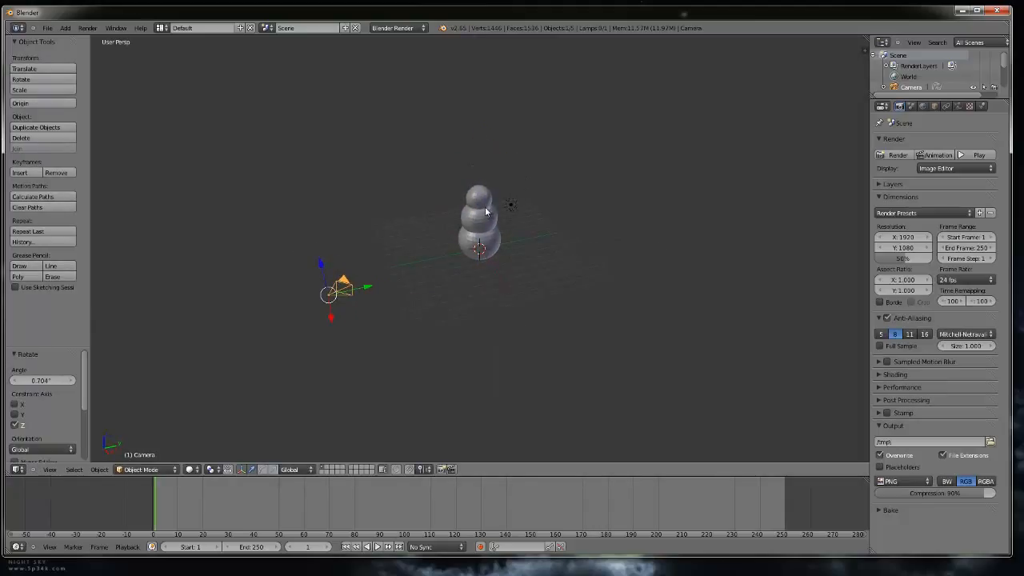
scroll(485, 212, "up", 2)
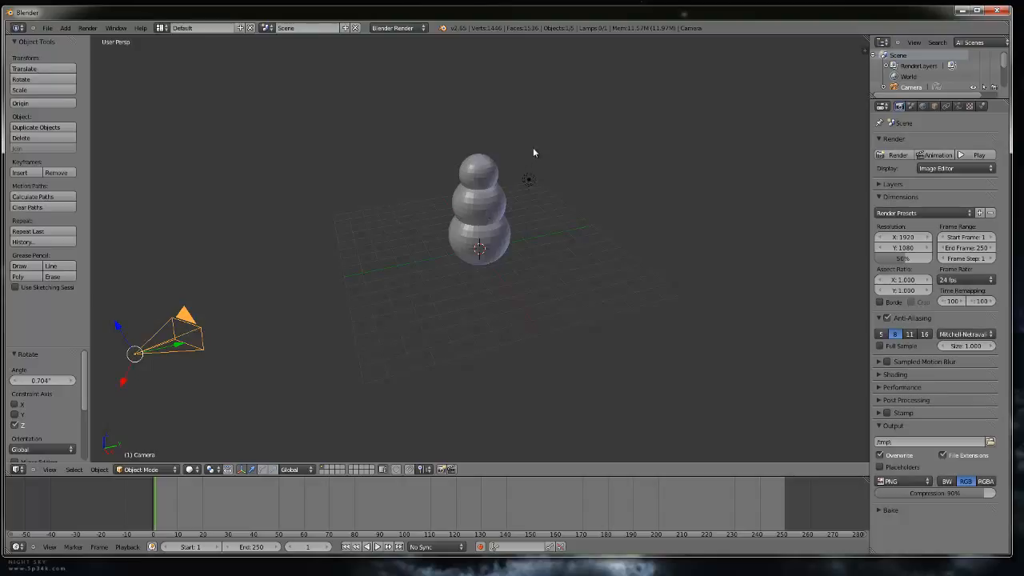
Step: Select the head, middle and bottom spheres and scale them down together
right_click(483, 176)
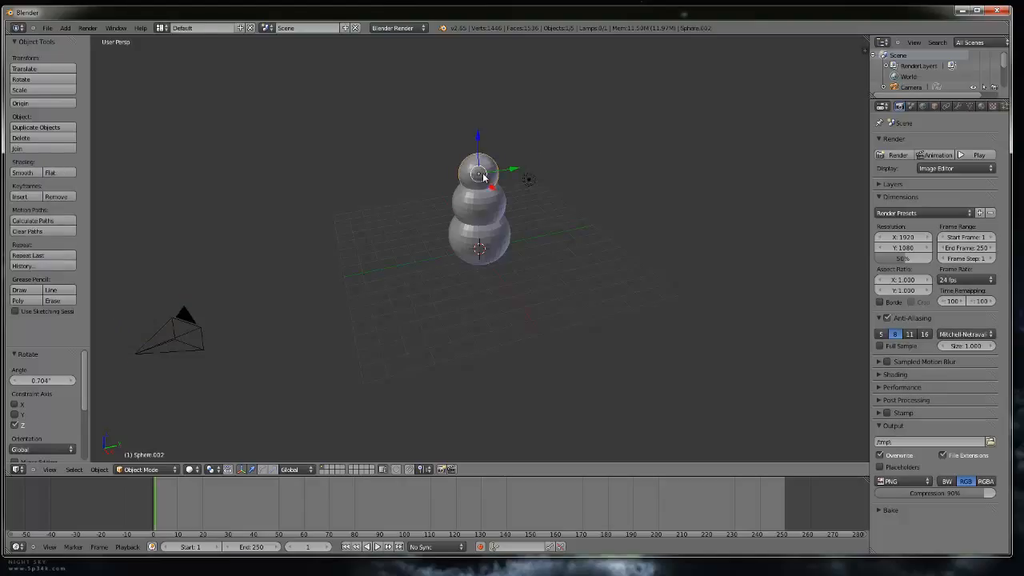
right_click(474, 207, "shift")
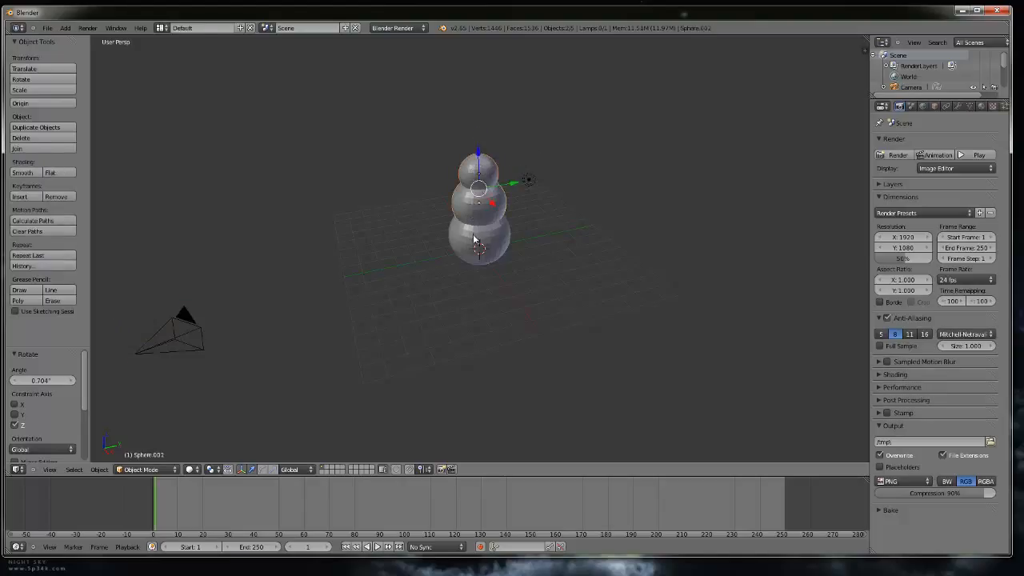
right_click(473, 239, "shift")
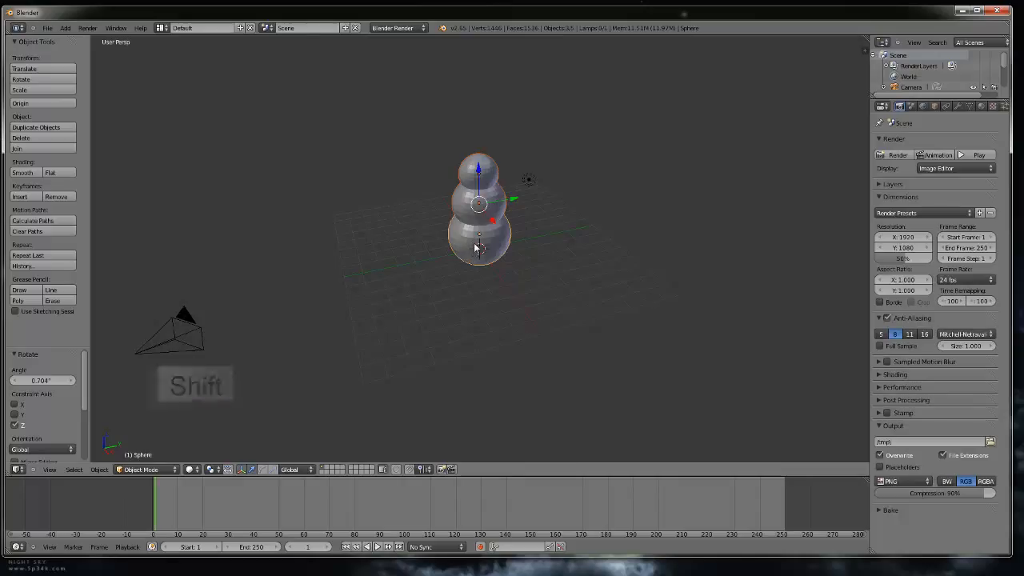
key("s")
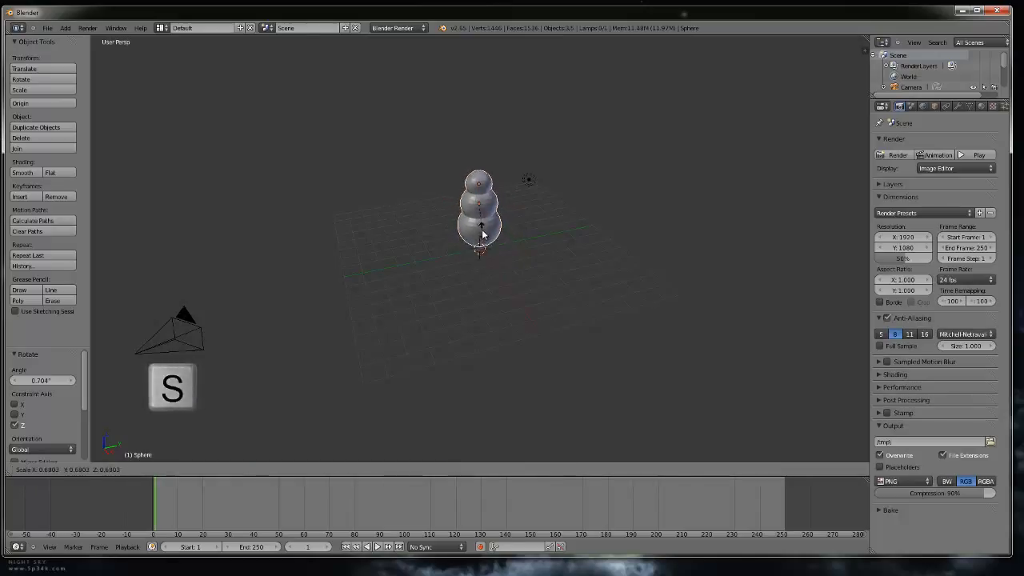
left_click(487, 177)
Step: Lower the three spheres about 0.99 units along Z and test-render the snowman
left_click_drag(478, 170, 480, 233)
scroll(479, 235, "up", 3)
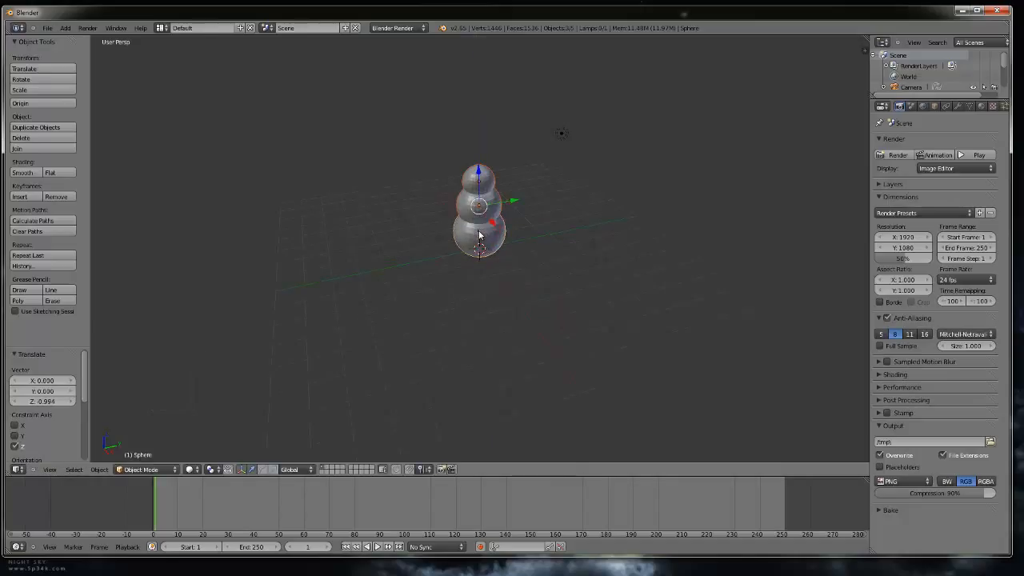
key("F12")
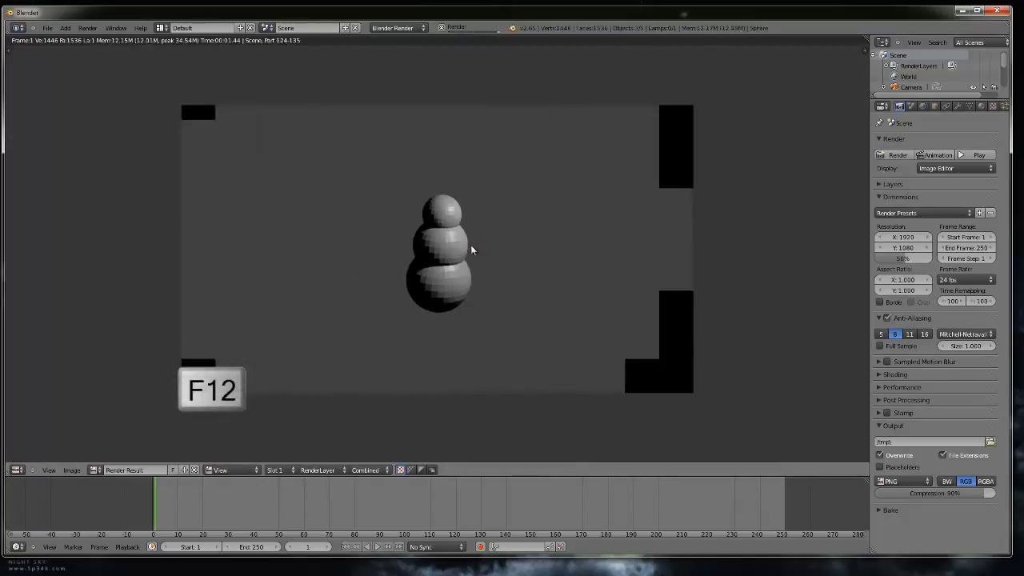
key("Escape")
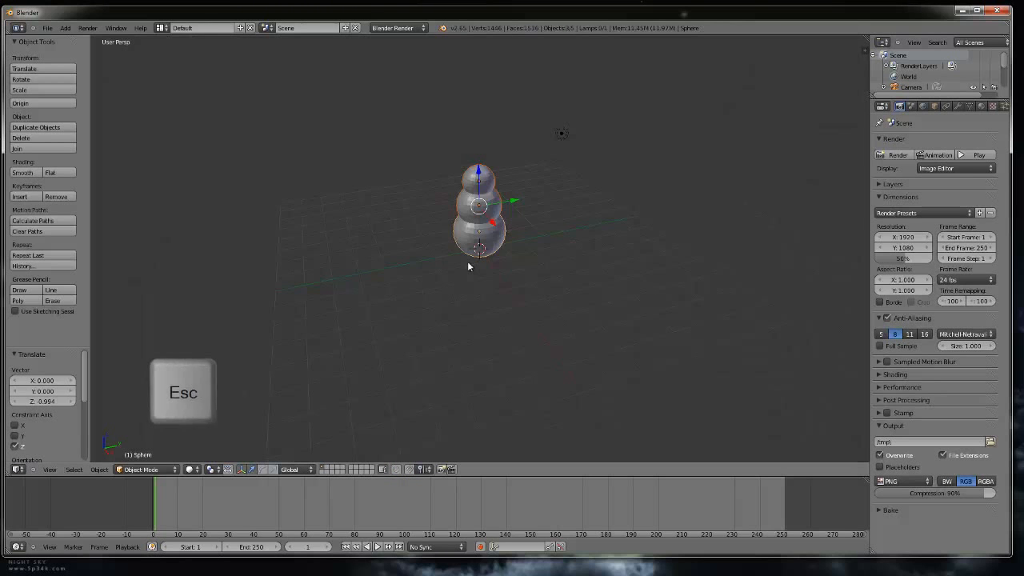
Step: Add a cylinder mesh to the scene for the snowman's hat
middle_click_drag(515, 221, 490, 206)
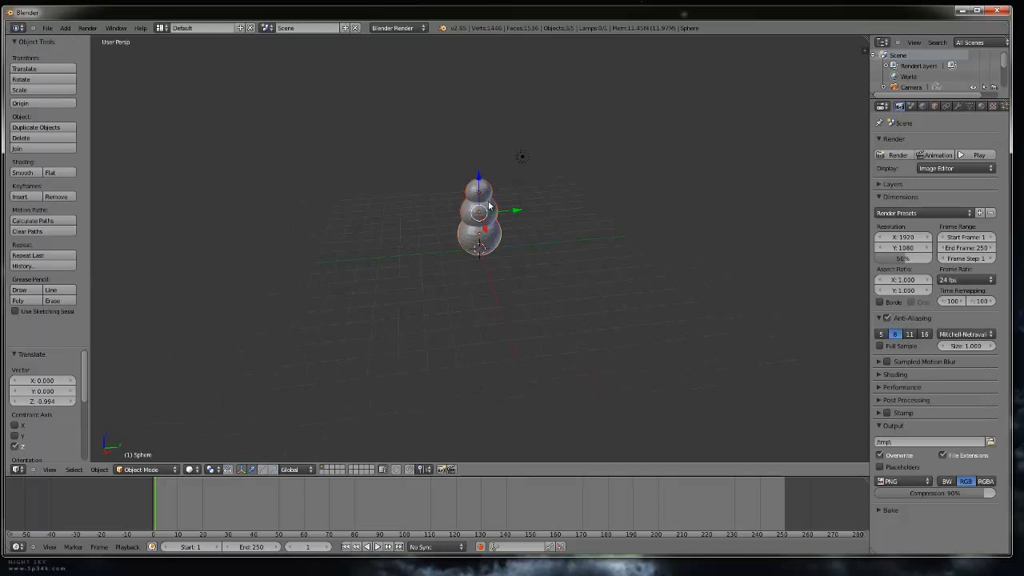
right_click(479, 216)
scroll(488, 200, "up", 3)
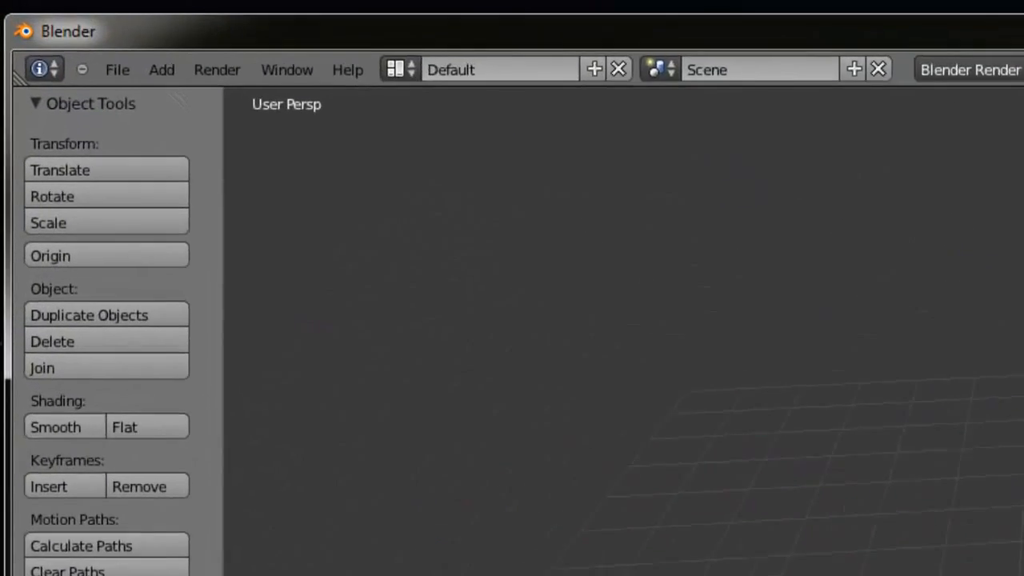
left_click(169, 101)
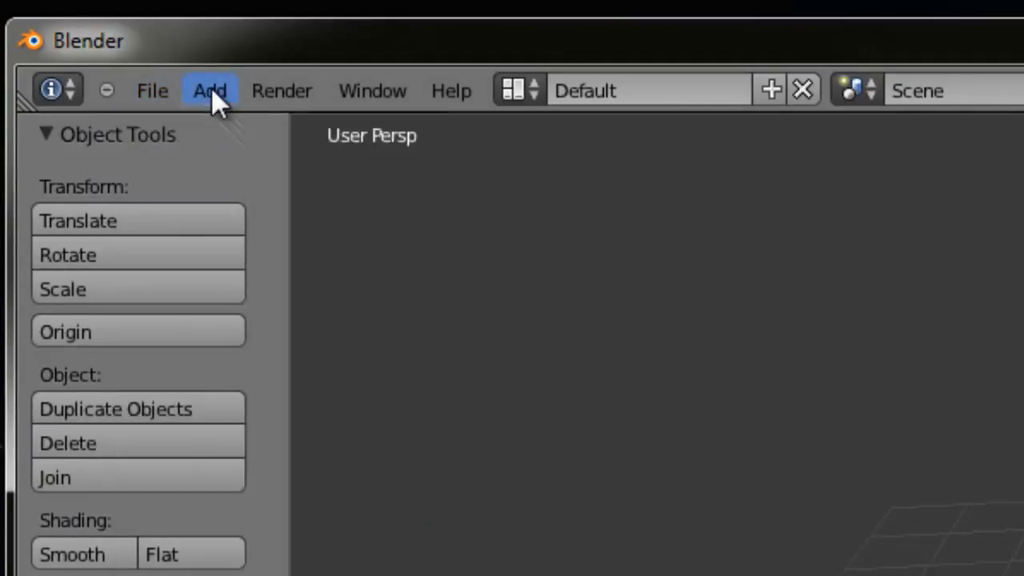
left_click(211, 90)
mouse_move(240, 132)
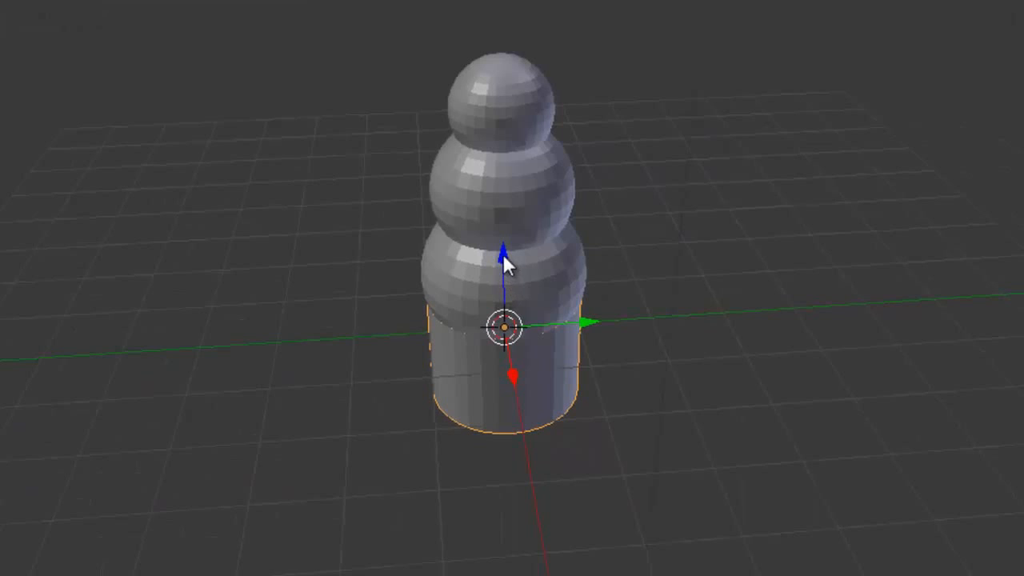
Step: Raise the cylinder along Z above the snowman's head and scale it down to sit on the head as a hat
left_click_drag(502, 253, 538, 65)
scroll(483, 267, "down", 1)
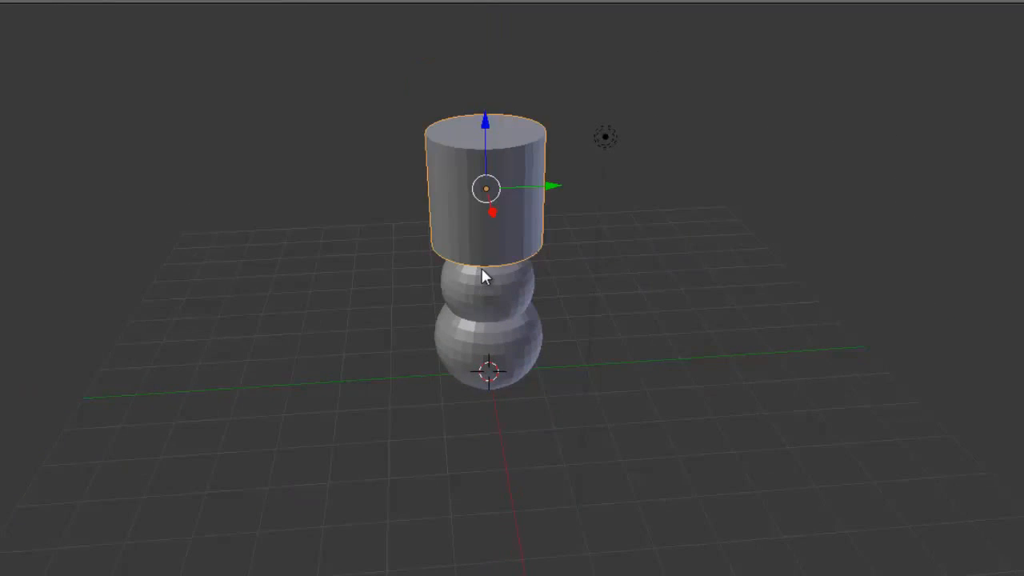
middle_click_drag(484, 262, 486, 252)
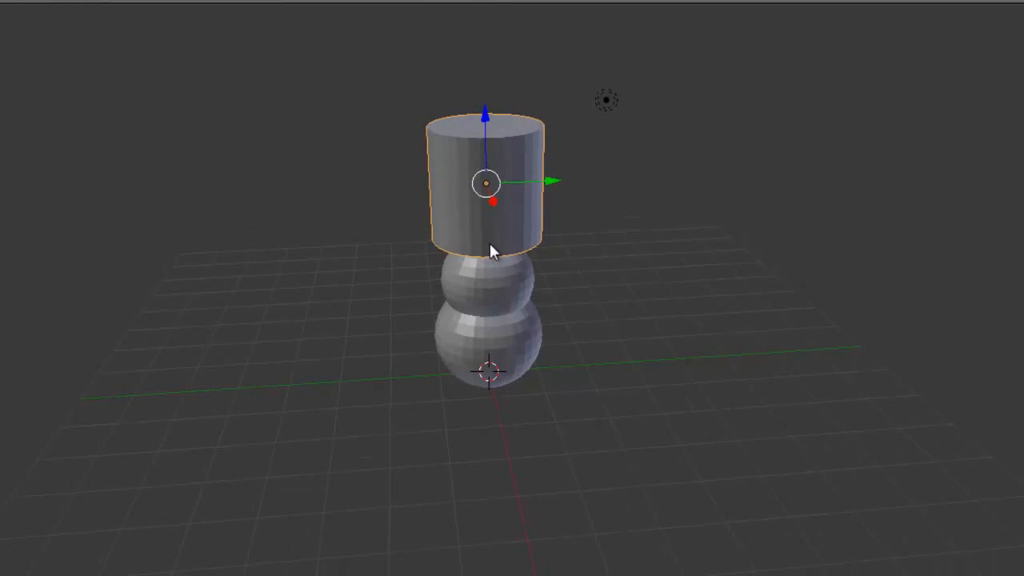
key("s")
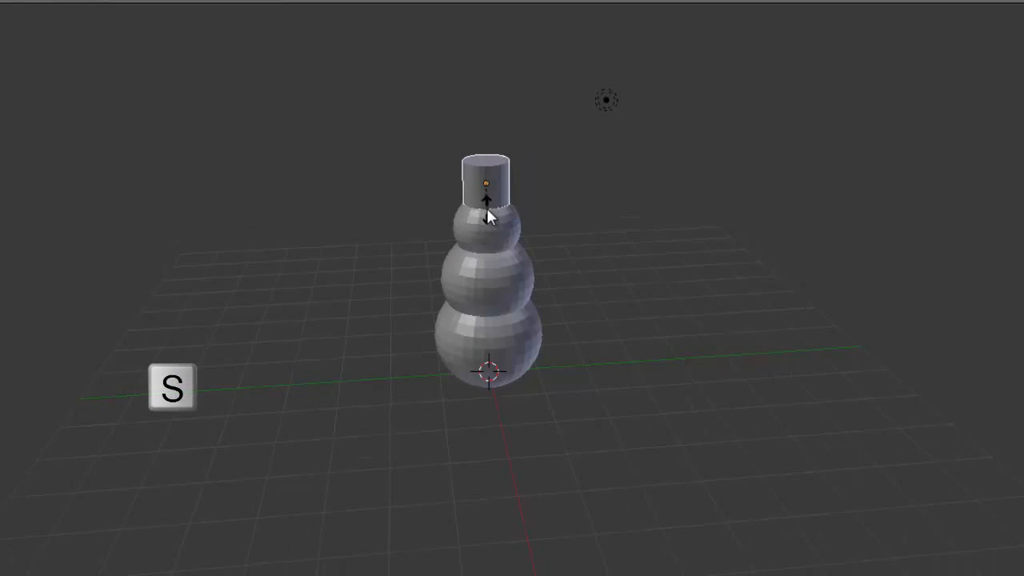
left_click(492, 203)
Step: Duplicate the hat cylinder and leave the copy in place
mouse_move(493, 212)
middle_mouse_down()
mouse_move(542, 228)
mouse_move(599, 229)
mouse_move(475, 217)
middle_mouse_up()
scroll(599, 224, "up", 3)
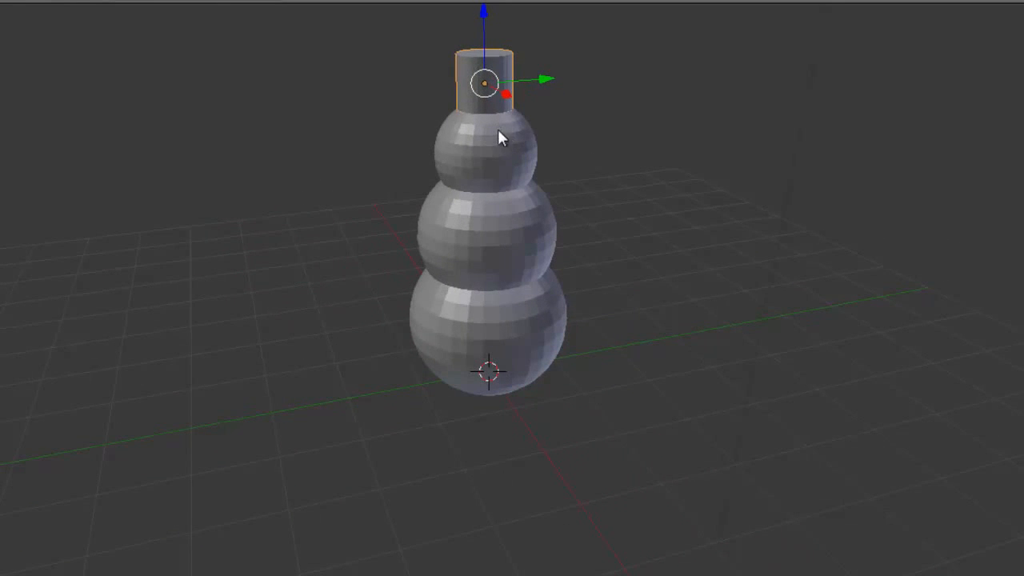
middle_click_drag(451, 84, 451, 86)
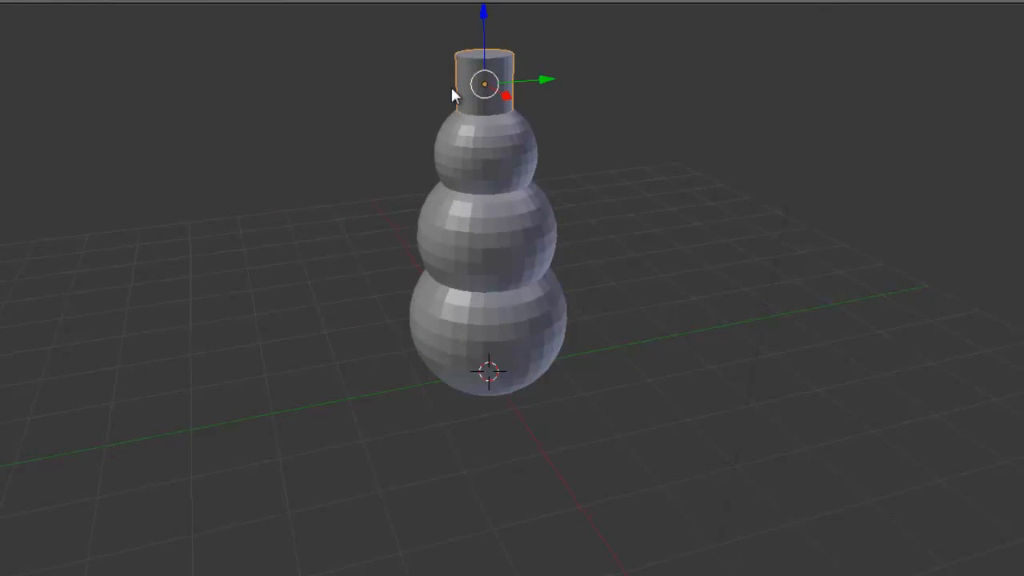
scroll(465, 71, "up", 2)
scroll(469, 70, "down", 2)
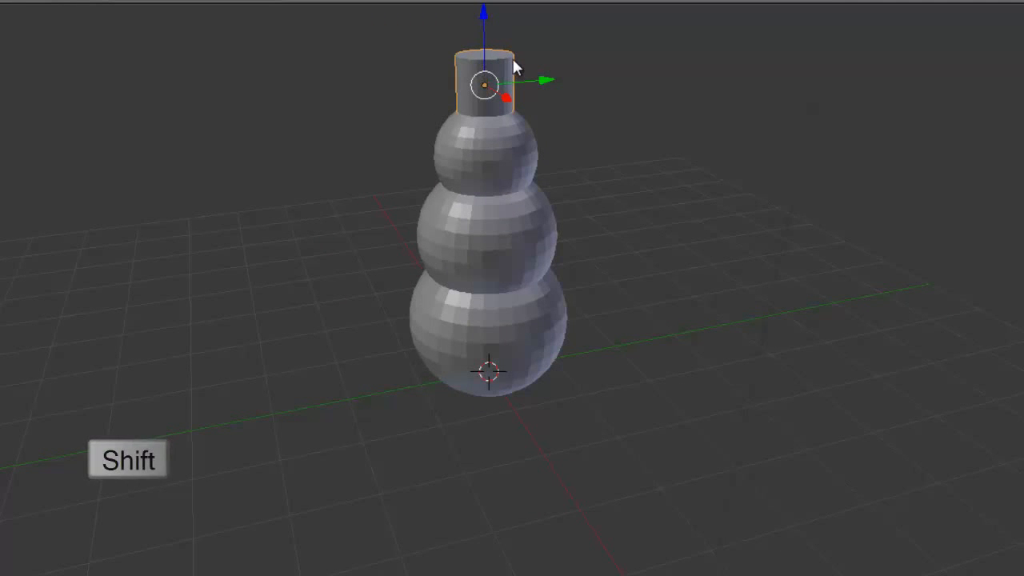
middle_click_drag(513, 62, 444, 240, "shift")
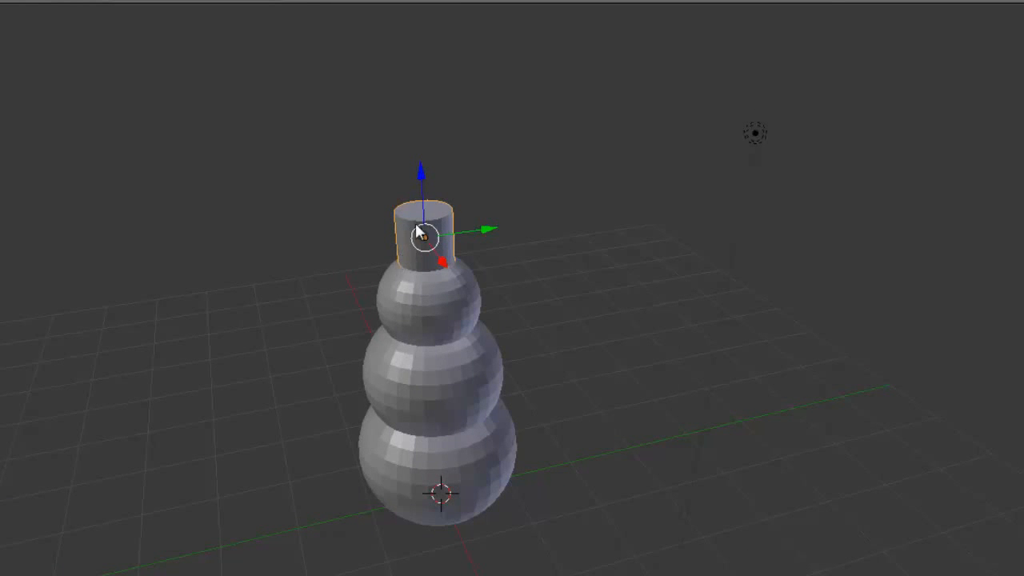
scroll(404, 258, "up", 2)
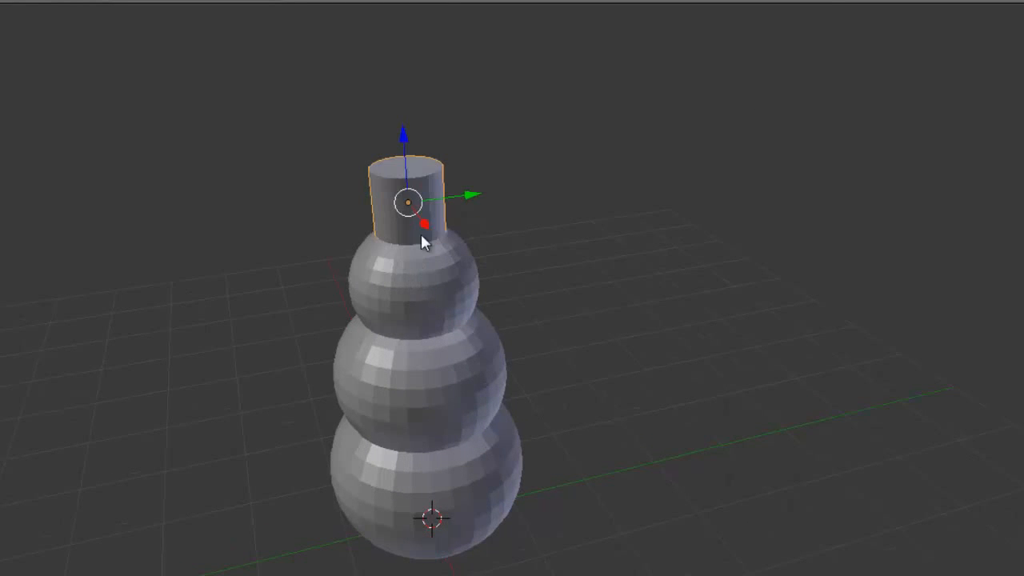
scroll(407, 174, "up", 1)
middle_click_drag(377, 167, 455, 170)
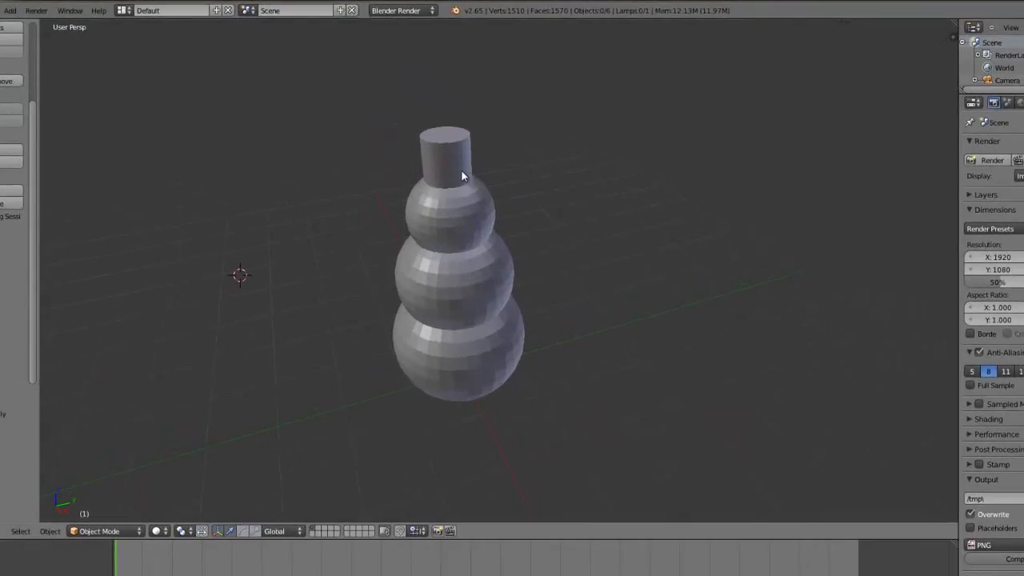
right_click(464, 171)
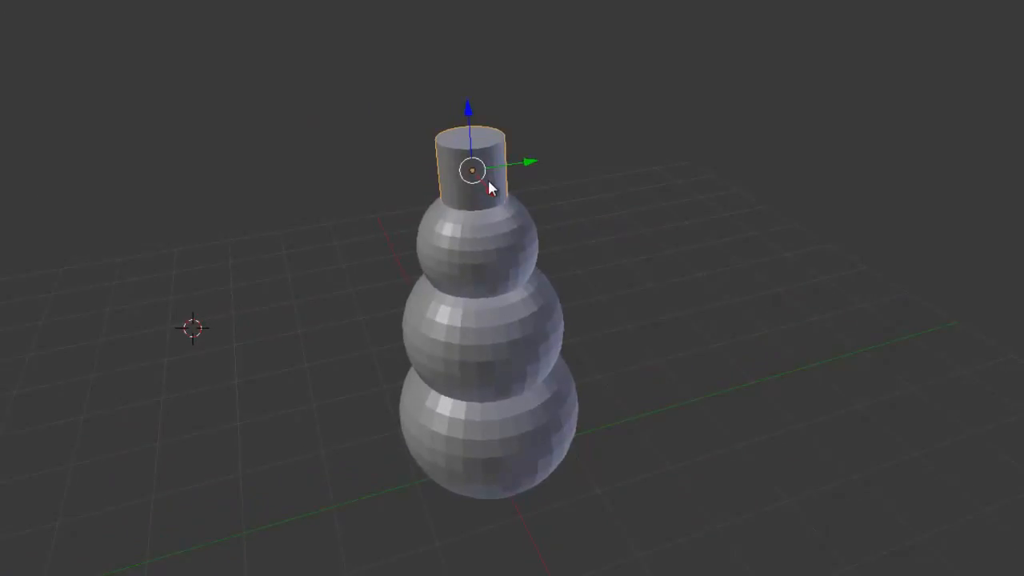
key("shift+d")
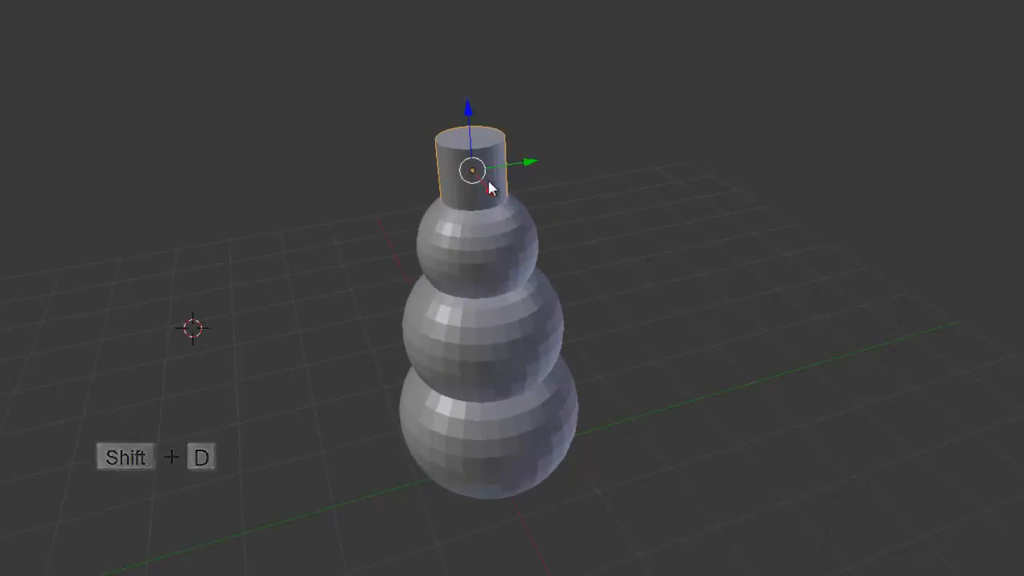
key("shift+d")
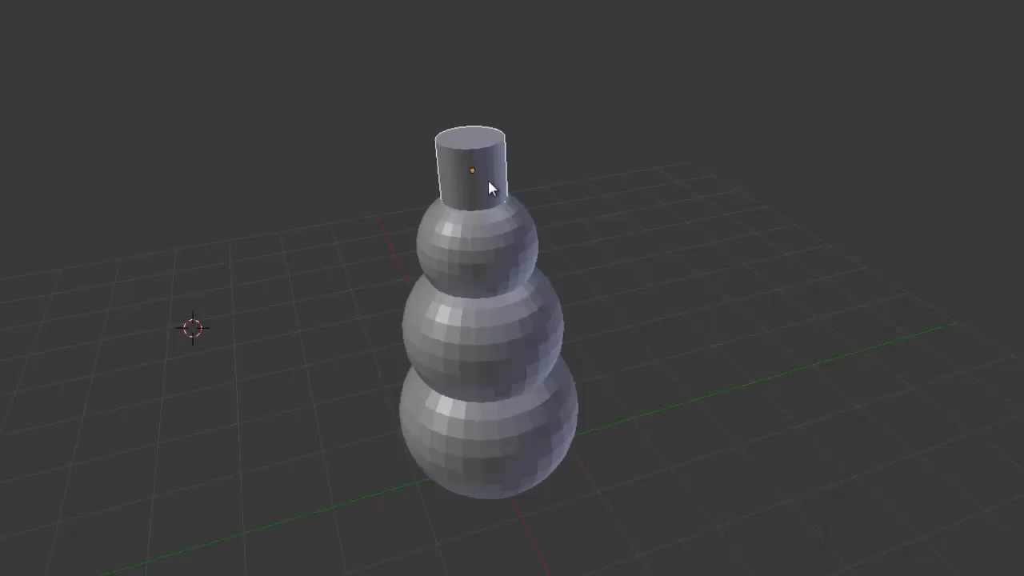
key("Return")
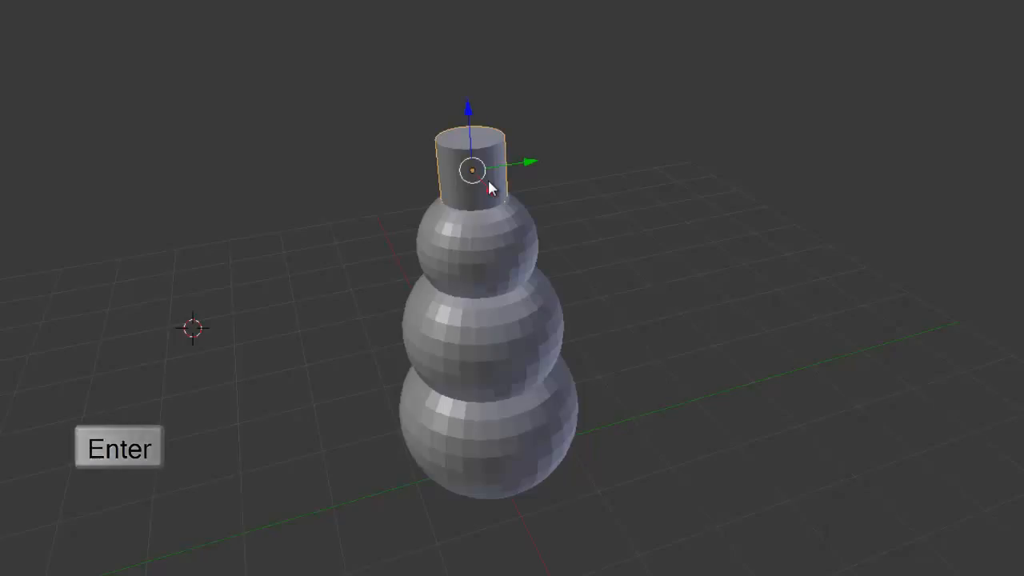
Step: Flatten the duplicated cylinder along Z into a thin disc
key("s")
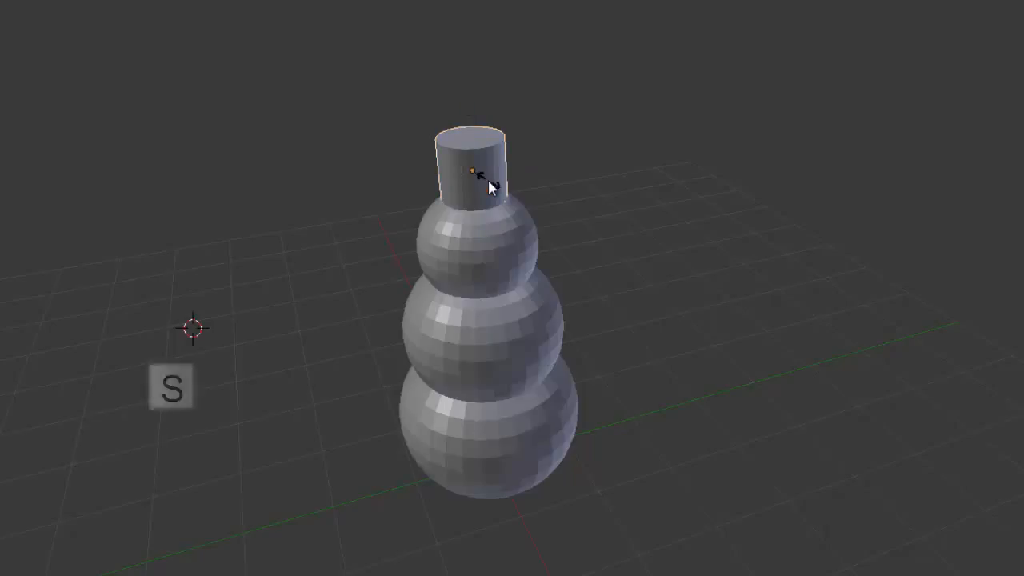
key("z")
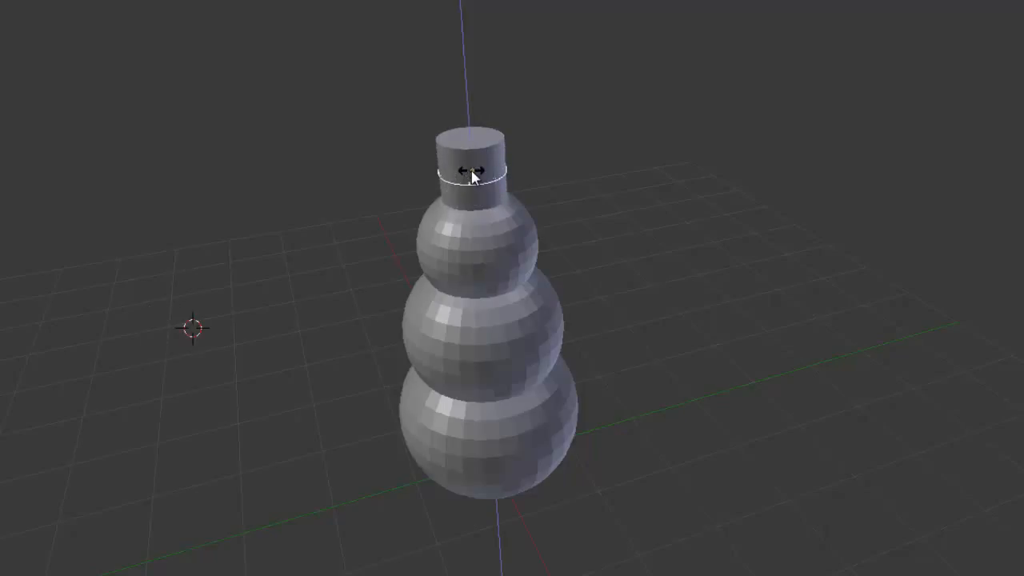
left_click(471, 174)
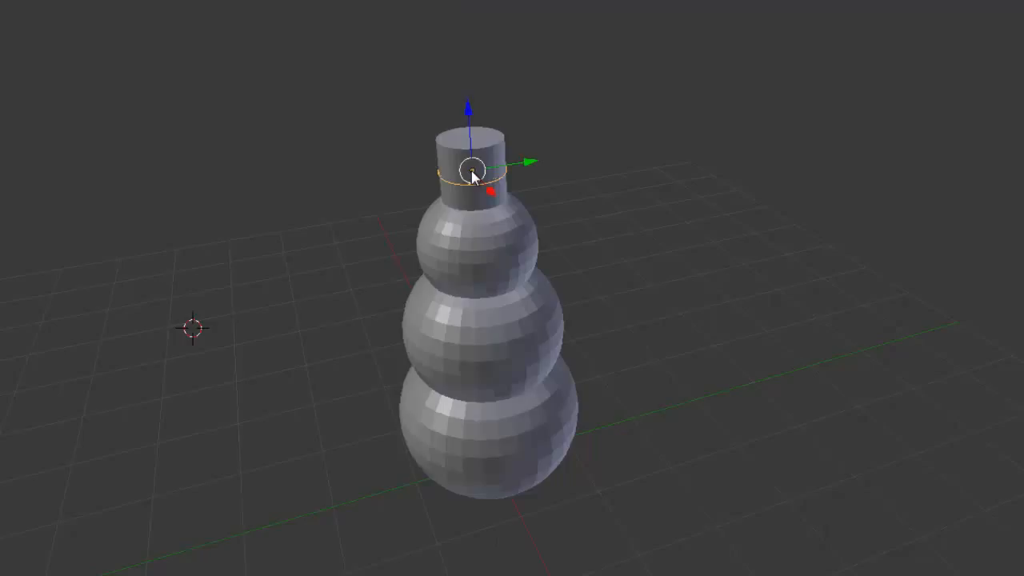
Step: Scale the thin disc wider than the hat cylinder to form a brim and lower it along Z to the hat's base
key("s")
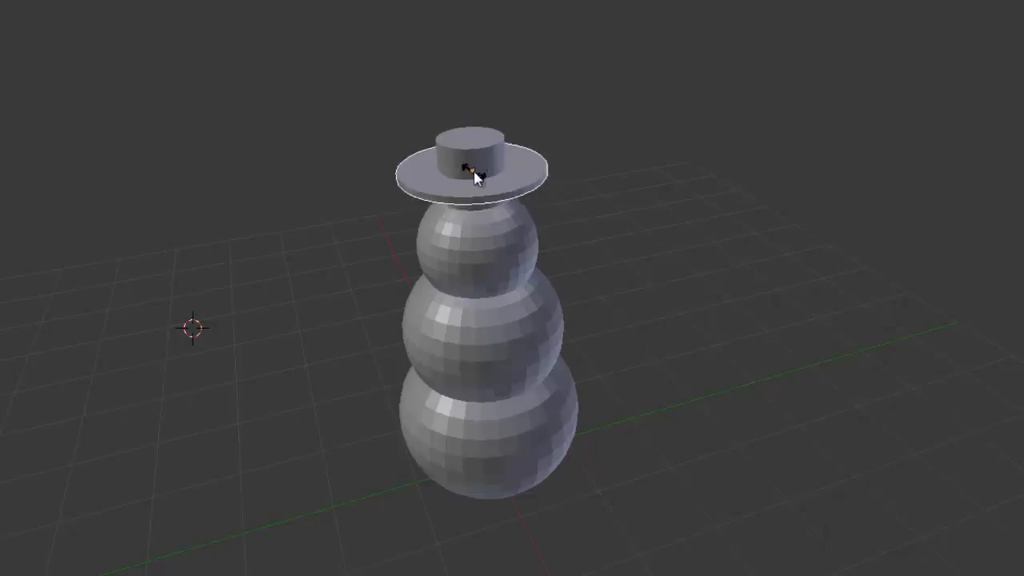
left_click(472, 175)
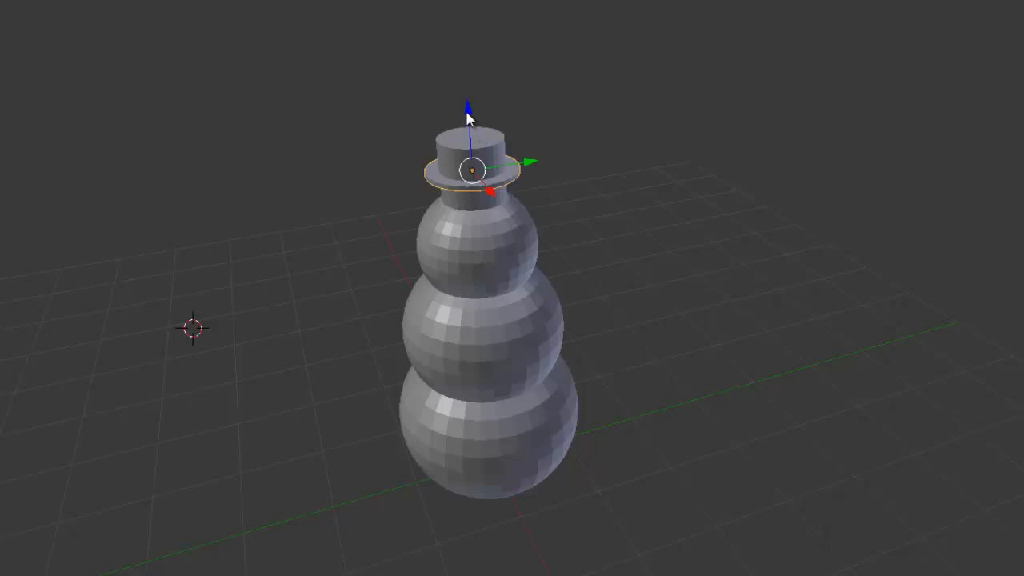
left_click_drag(468, 112, 470, 144)
Step: Select the hat cylinder together with its brim and rotate both to tilt the hat on the snowman's head
mouse_move(472, 234)
middle_mouse_down()
mouse_move(567, 201)
mouse_move(438, 235)
mouse_move(443, 170)
mouse_move(440, 213)
mouse_move(460, 235)
mouse_move(489, 232)
middle_mouse_up()
scroll(437, 235, "up", 2)
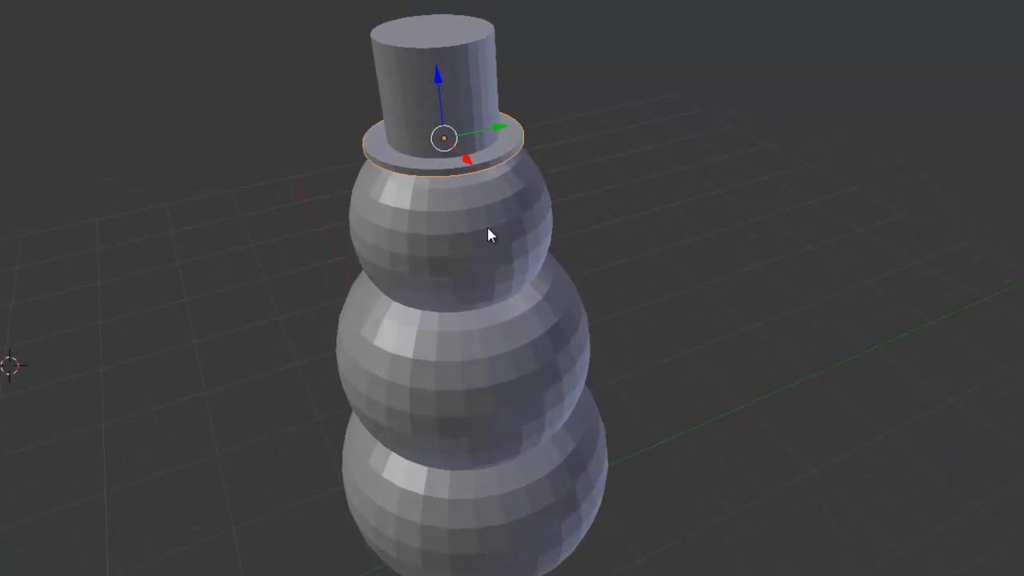
right_click(461, 80, "shift")
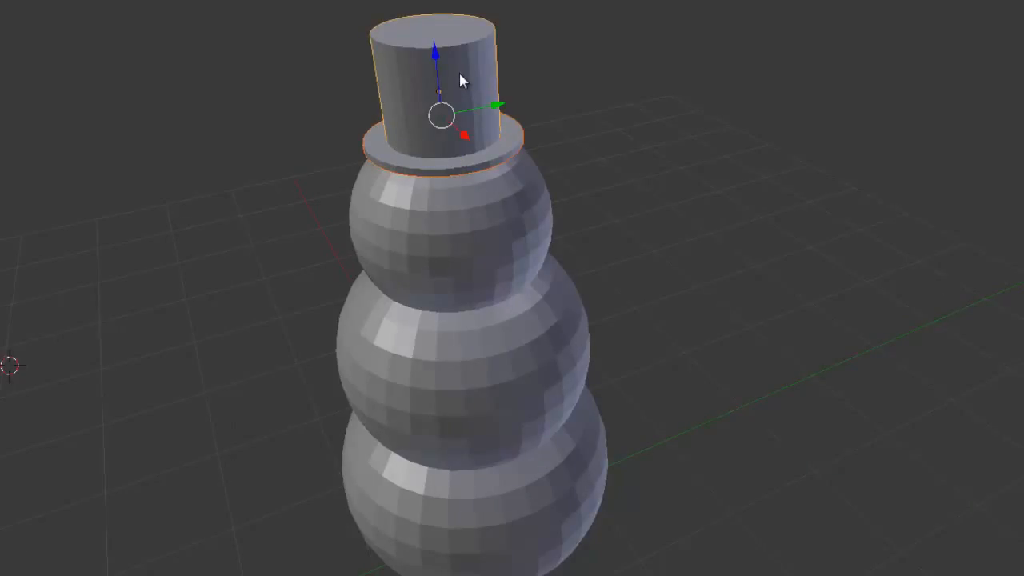
right_click(470, 93, "shift")
key("r")
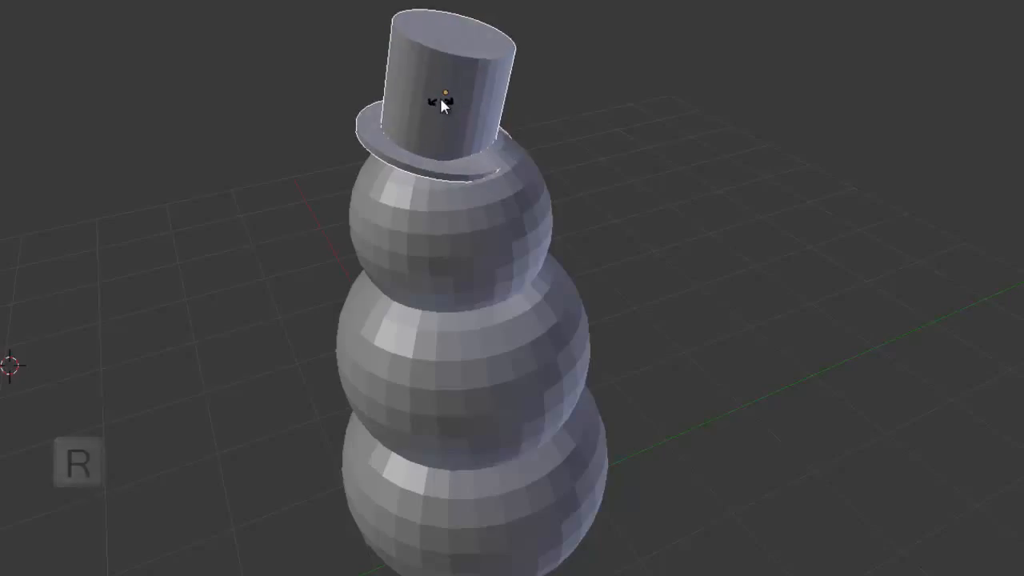
left_click(442, 104)
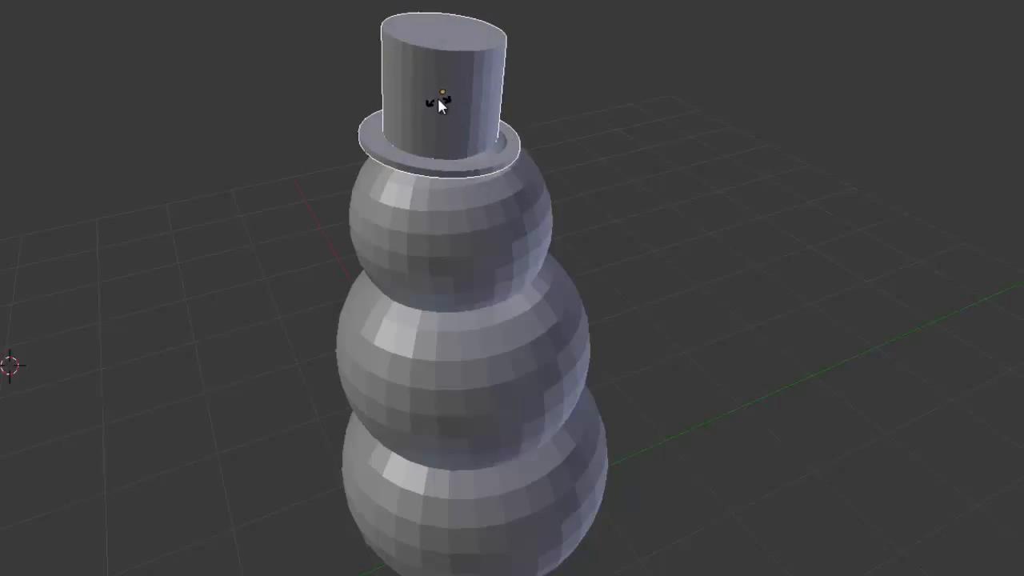
Step: Switch to the rotate manipulator and turn the hat and brim about separate axes until they sit level on the head
scroll(401, 206, "down", 3)
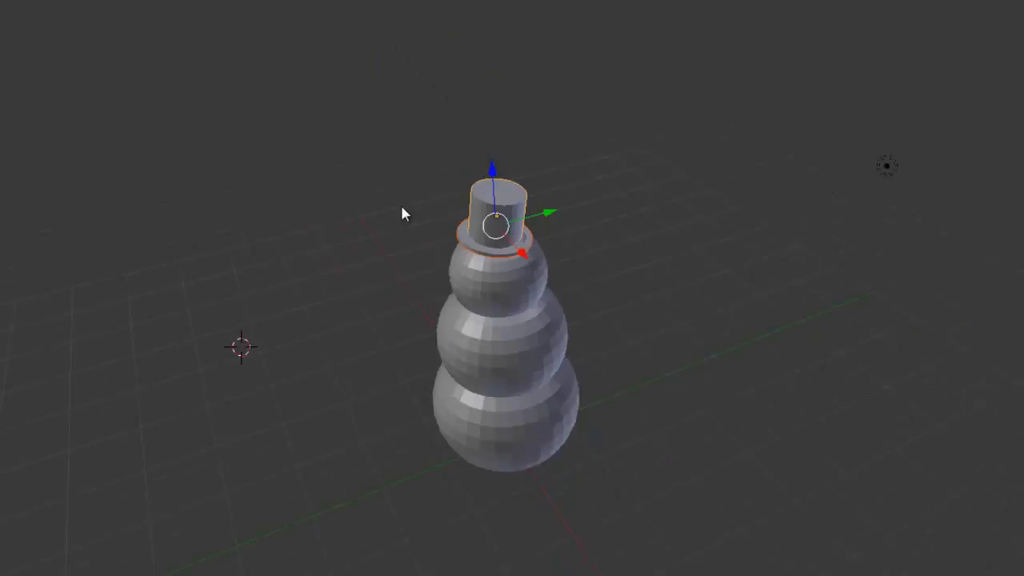
scroll(402, 204, "up", 2)
left_click_drag(480, 178, 536, 158)
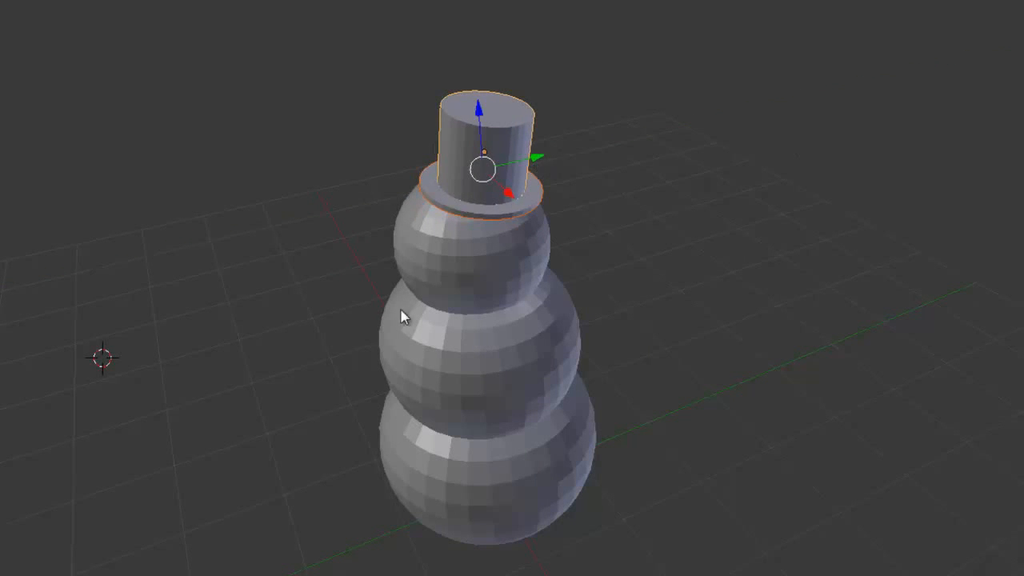
scroll(409, 314, "down", 2)
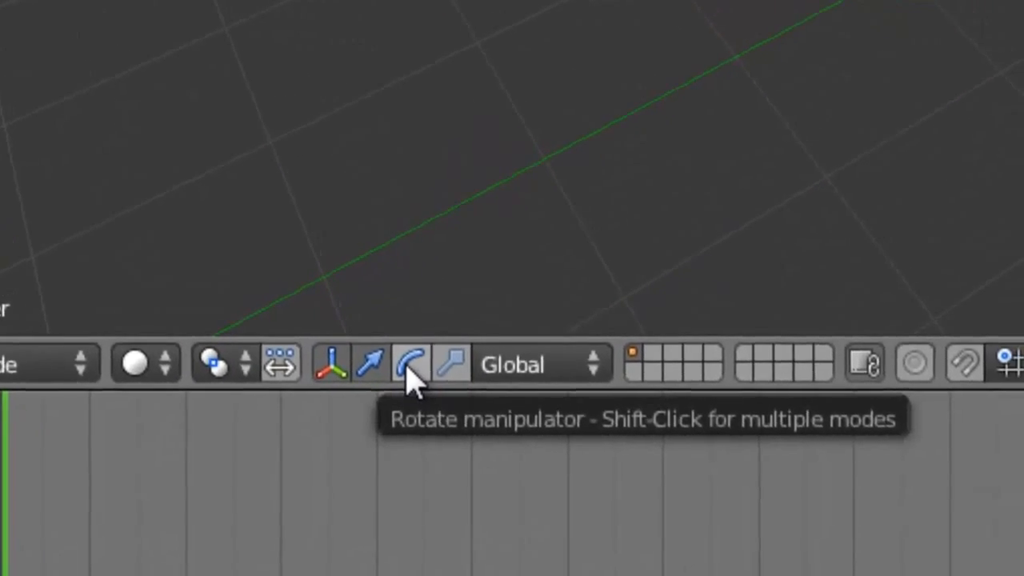
left_click(408, 367)
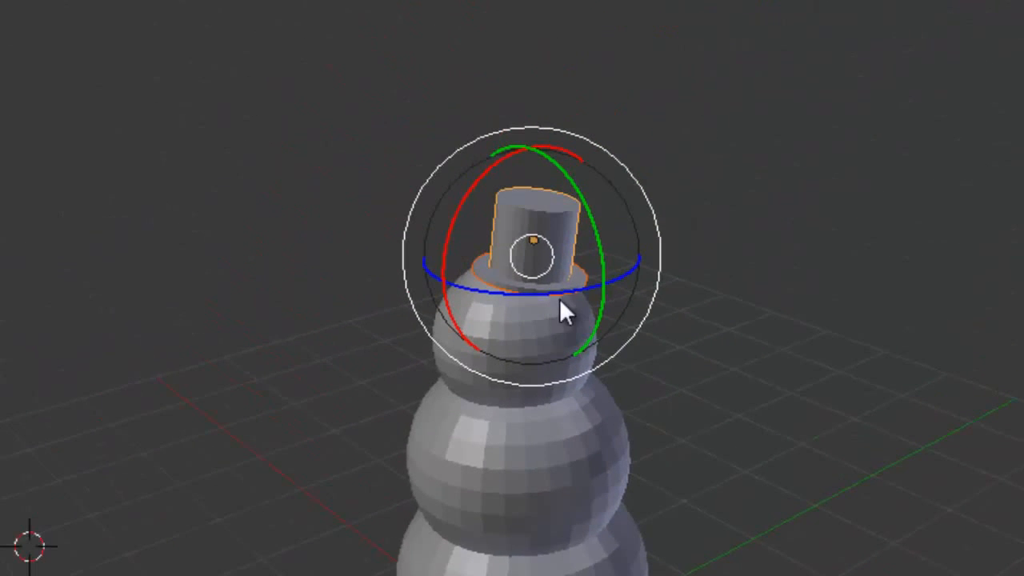
left_click_drag(602, 239, 586, 230)
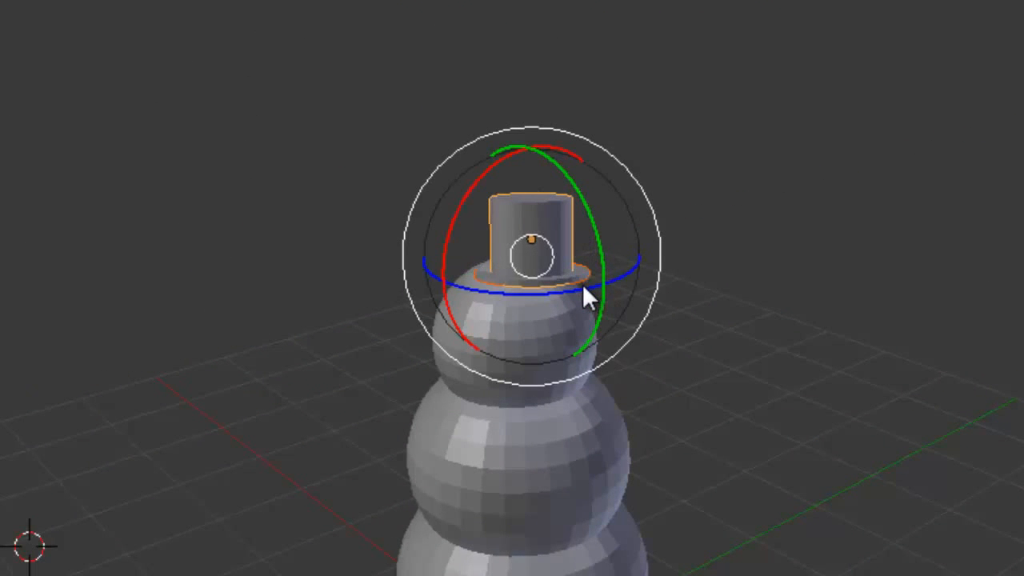
left_click_drag(603, 264, 604, 258)
left_click_drag(463, 195, 466, 194)
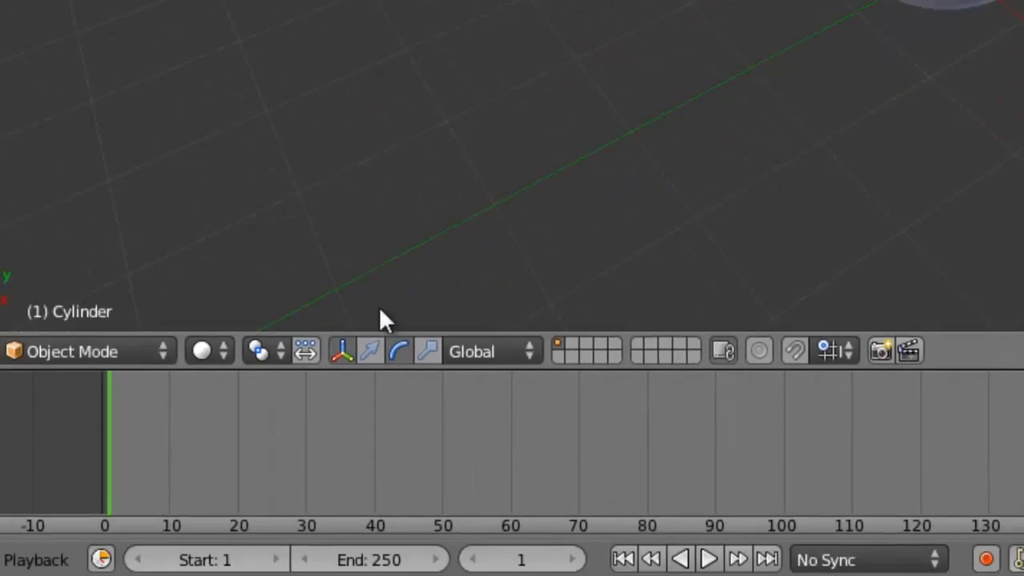
Step: Switch back to the move manipulator, shift the hat and brim along X over the head, and render a test image
left_click(370, 352)
left_click_drag(640, 209, 623, 196)
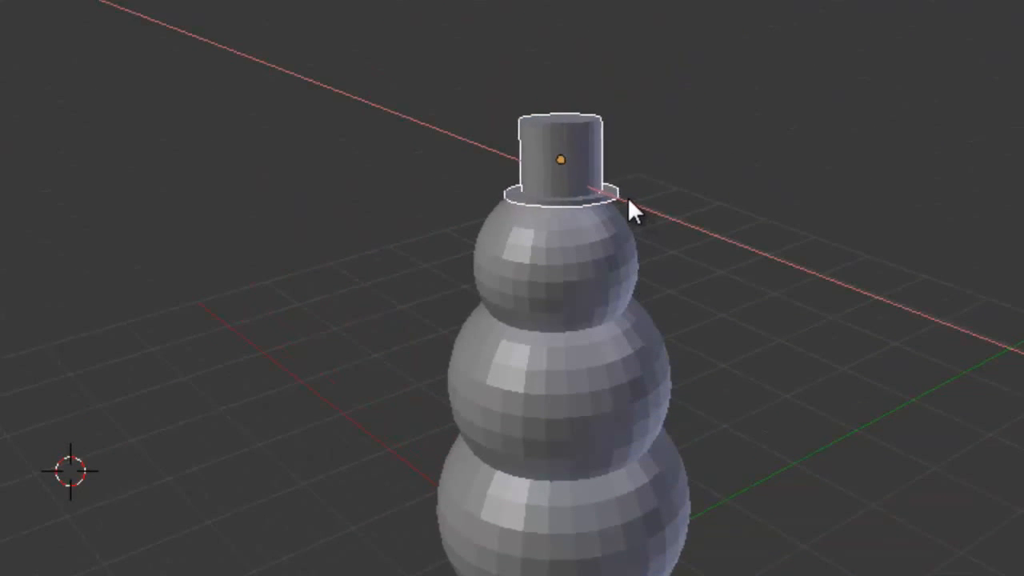
scroll(576, 344, "down", 2)
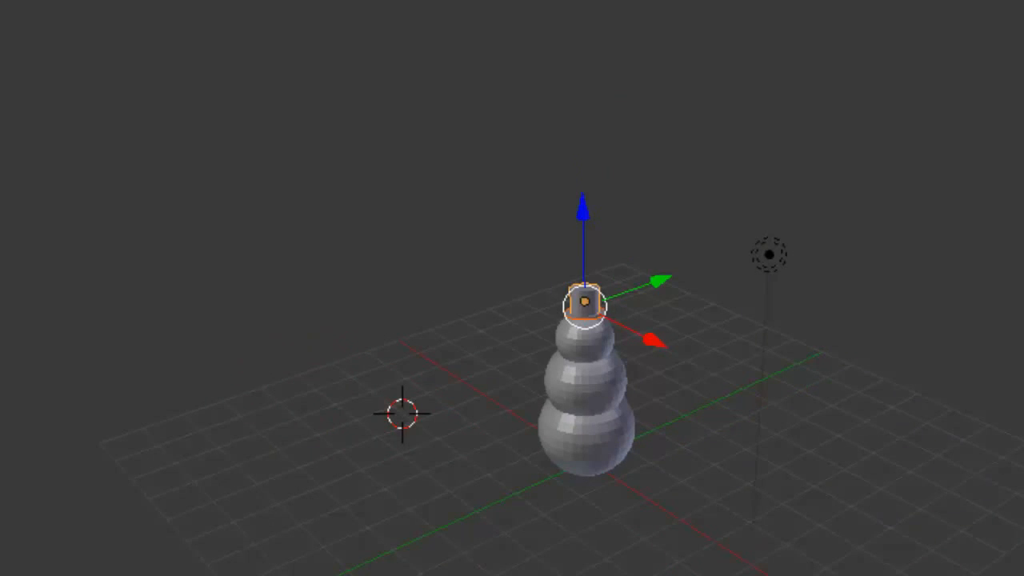
scroll(576, 344, "up", 3)
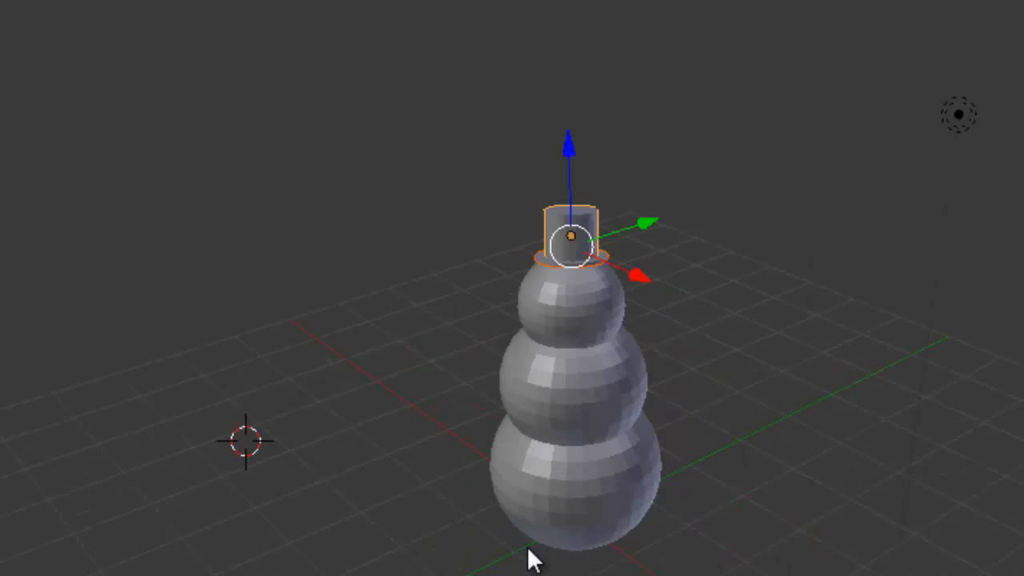
key("F12")
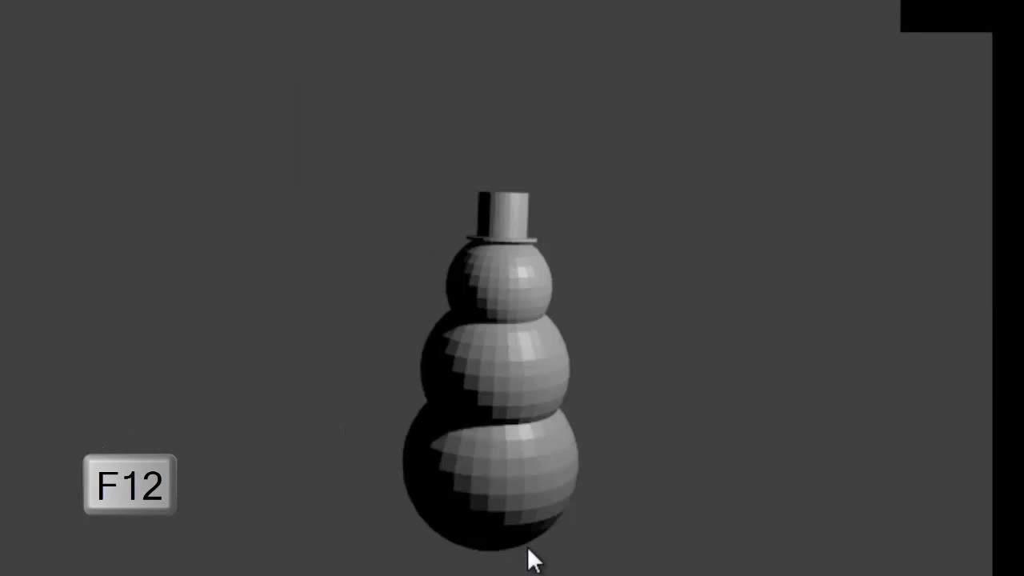
key("Escape")
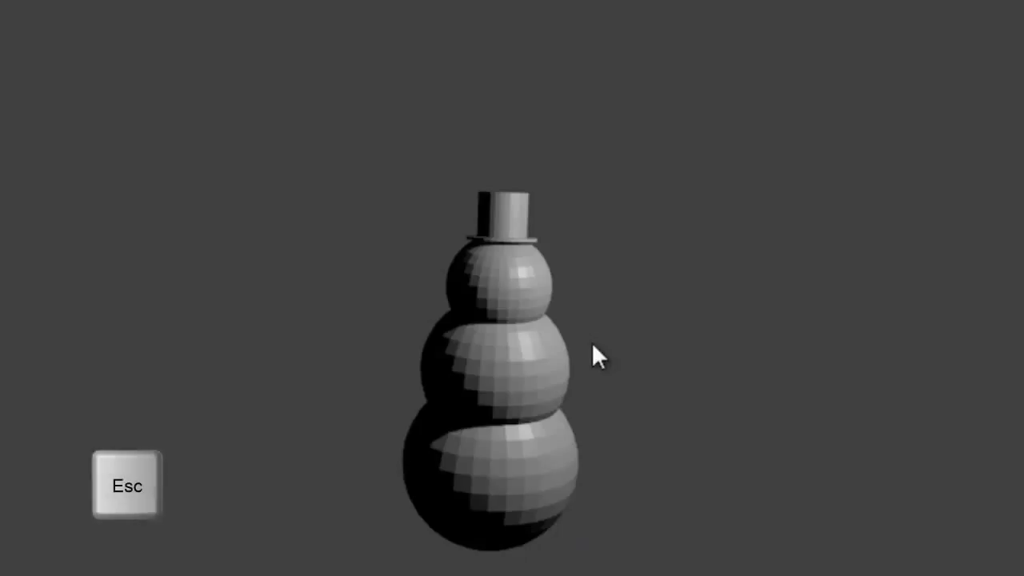
Step: Scale the hat and brim up together by about 1.268 and render another test image
key("s")
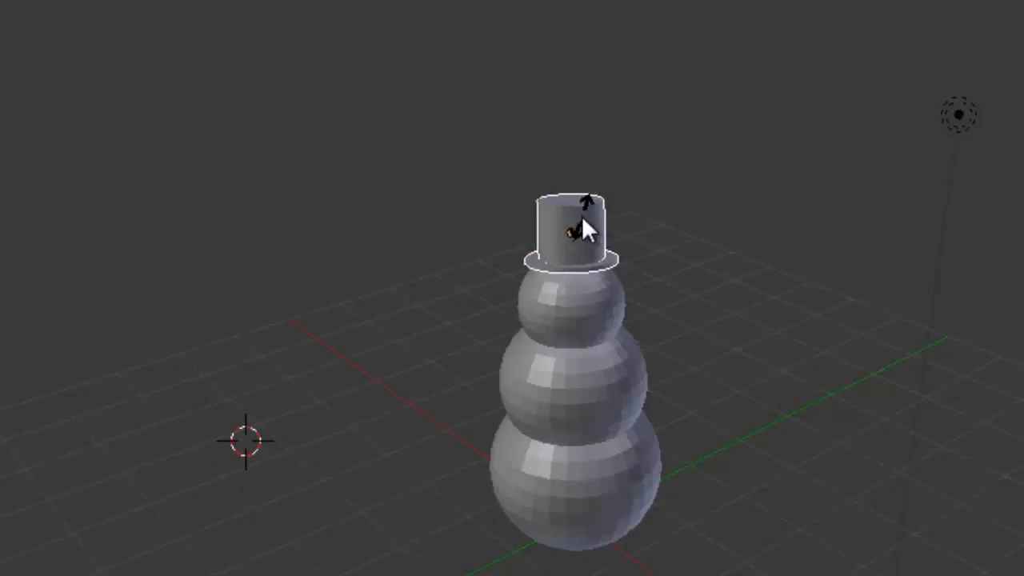
left_click(582, 217)
key("F12")
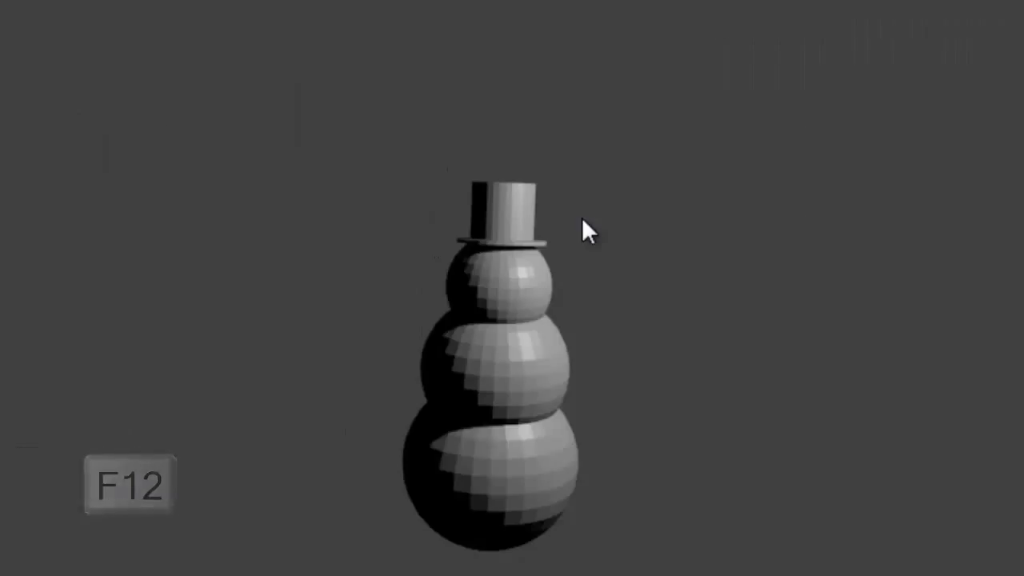
key("Escape")
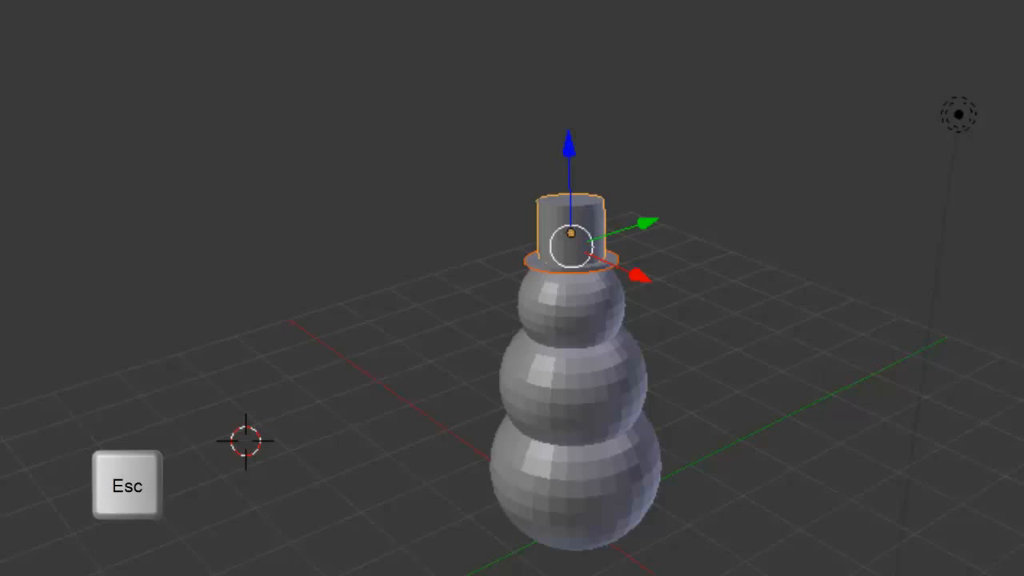
middle_click_drag(512, 320, 513, 309)
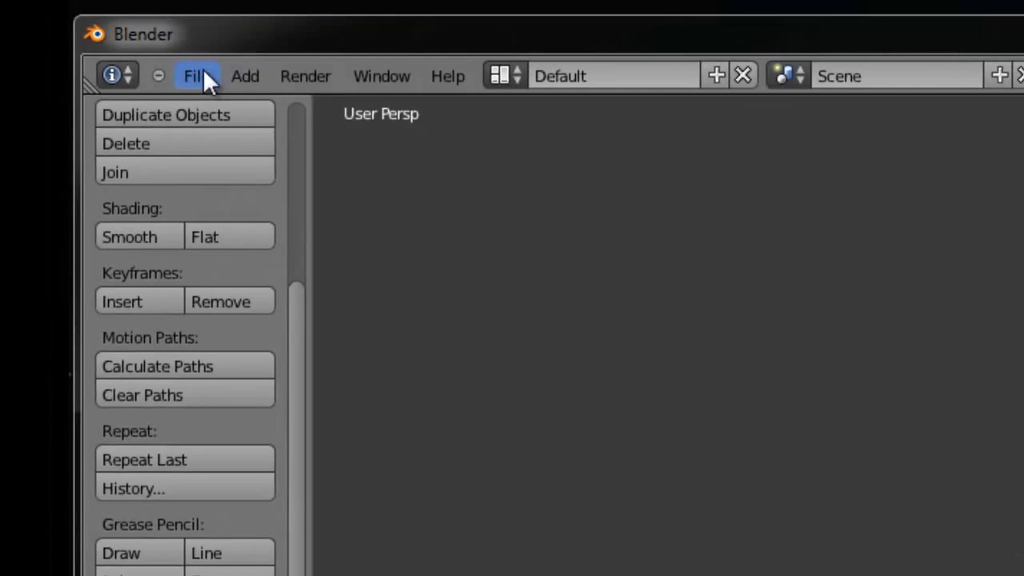
Step: Save the scene as MurphySnowman.blend in the BLENDER Tutorial XMas folder
left_click(202, 75)
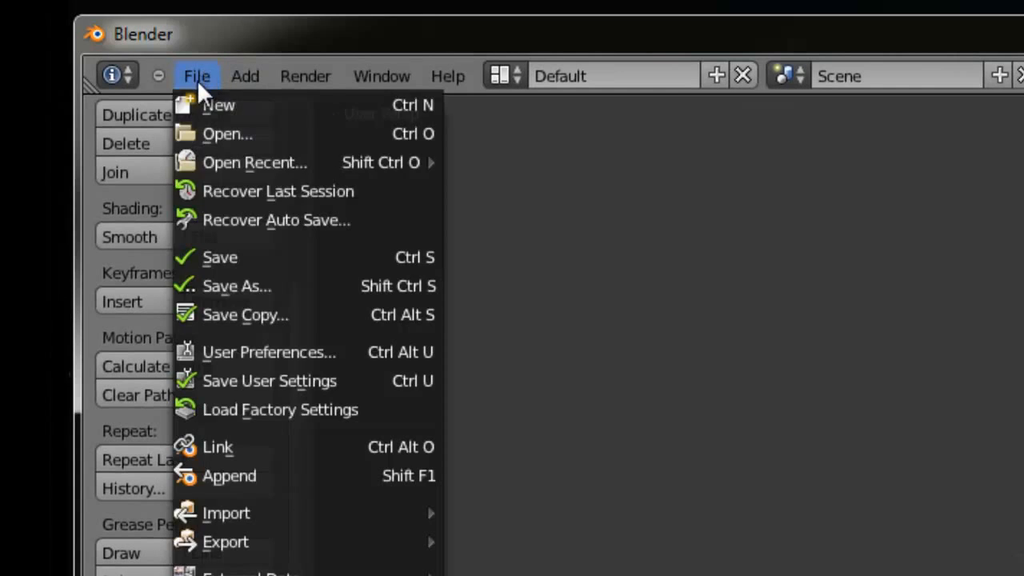
left_click(232, 259)
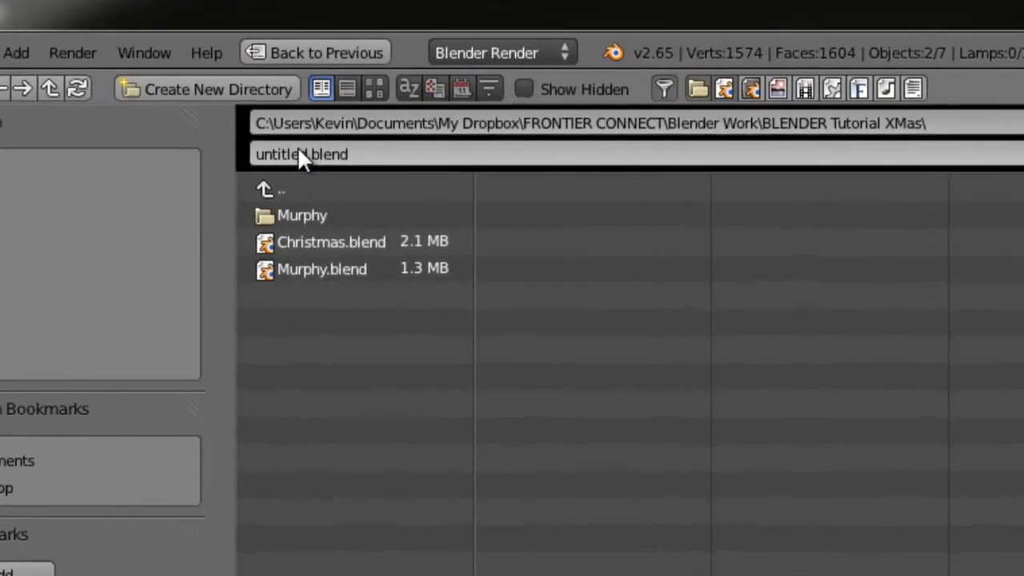
left_click(300, 154)
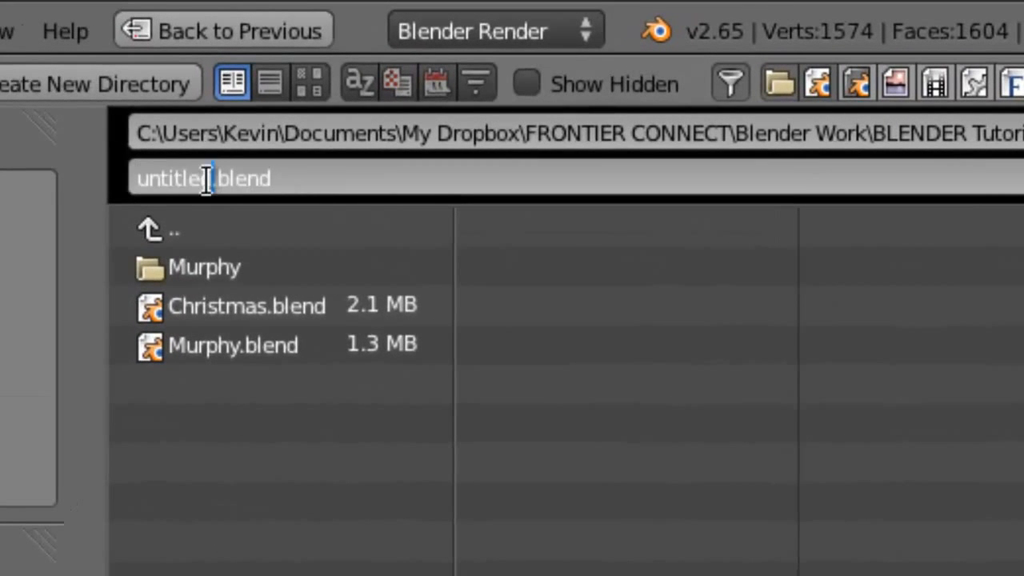
left_click_drag(212, 178, 78, 171)
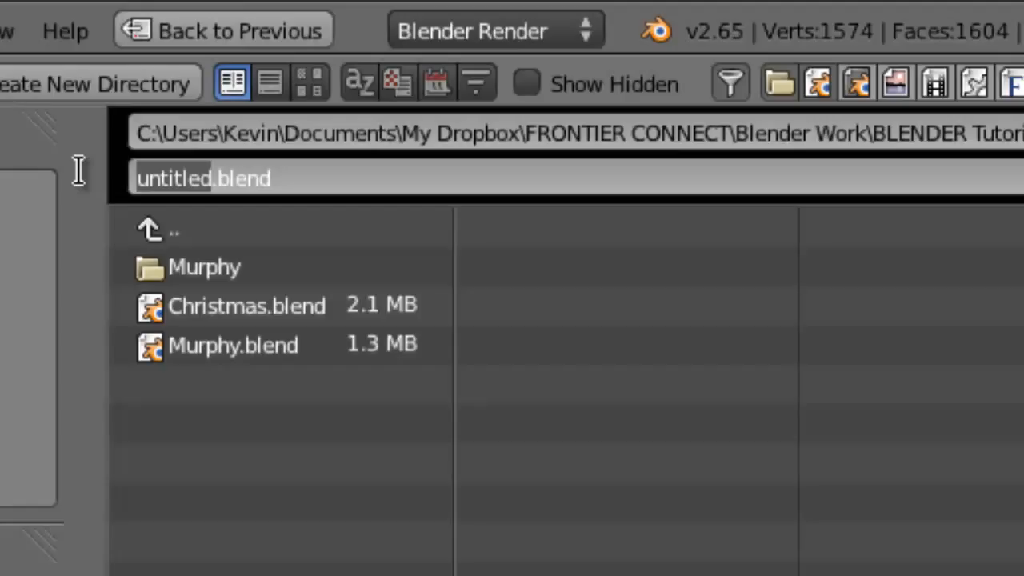
type("Murphy")
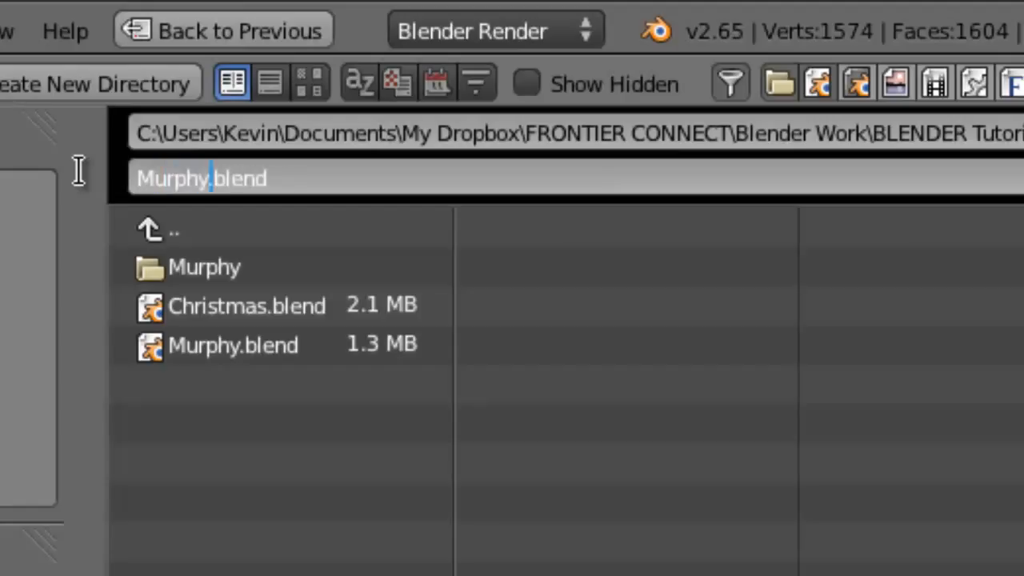
type("Snowman")
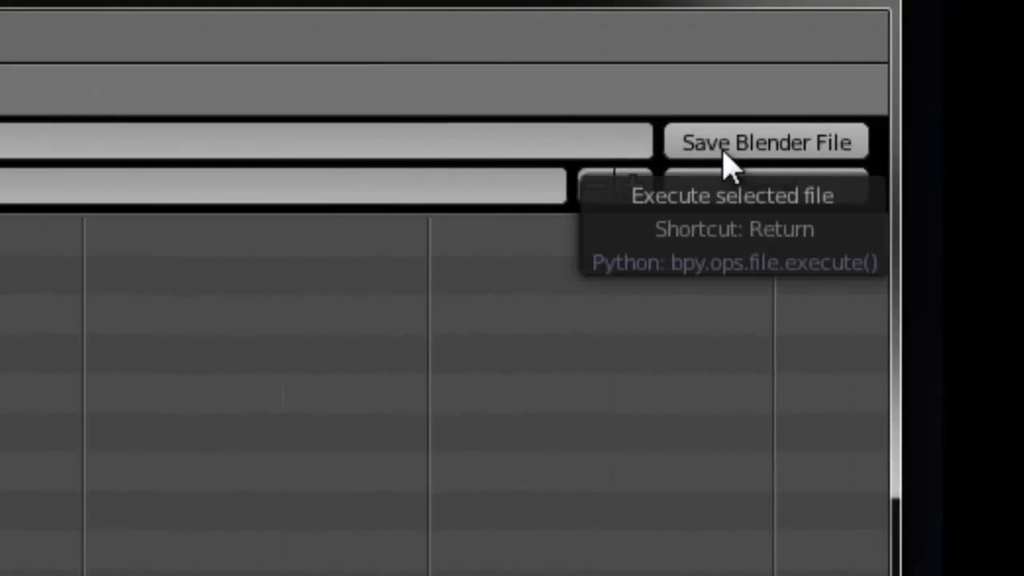
left_click(726, 152)
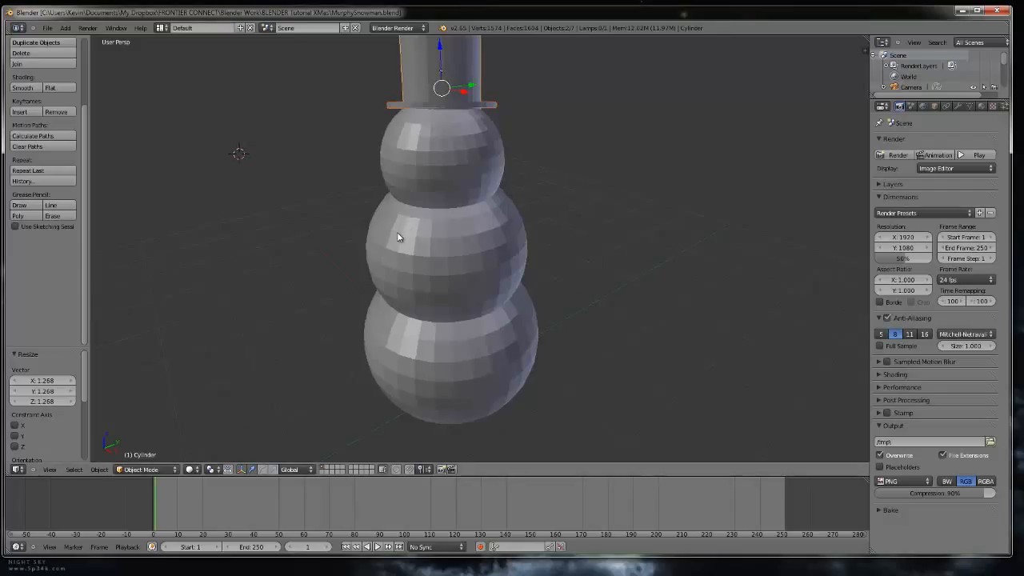
Step: Add an icosphere mesh to the scene at the 3D cursor beside the snowman
mouse_move(400, 238)
middle_mouse_down()
mouse_move(413, 236)
mouse_move(399, 241)
middle_mouse_up()
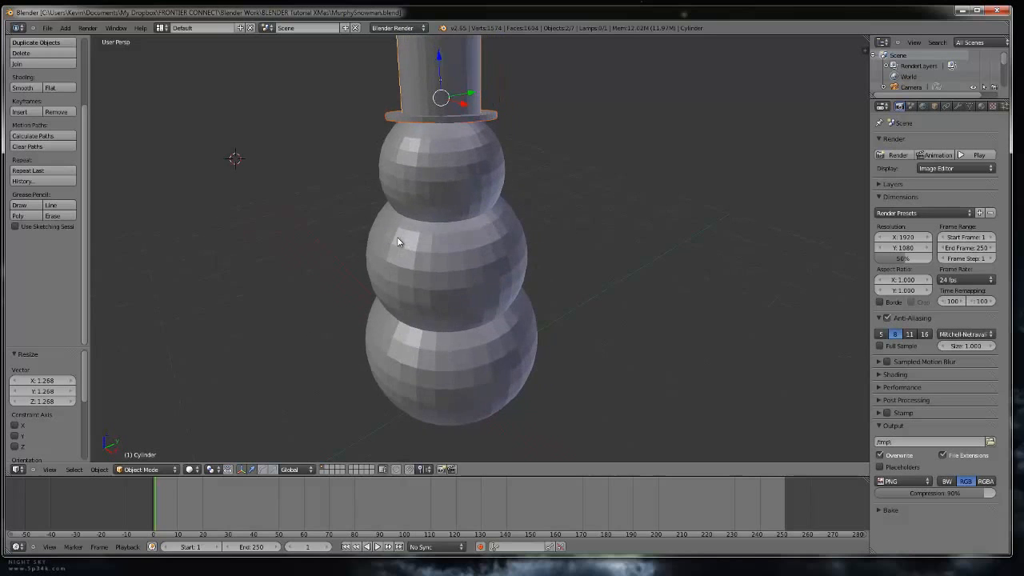
scroll(448, 135, "up", 2)
scroll(446, 136, "down", 1)
middle_click_drag(423, 136, 413, 148)
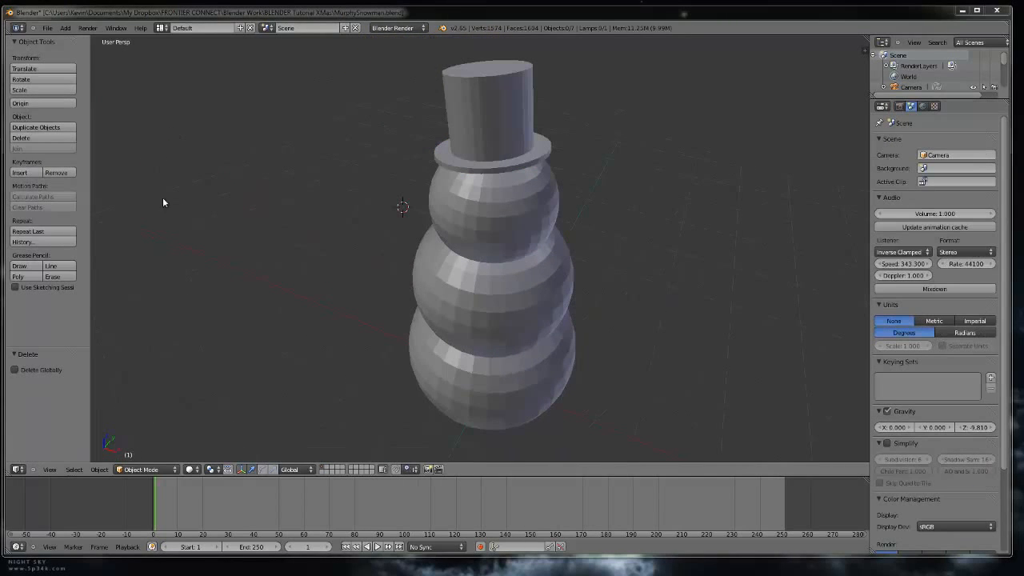
left_click(66, 28)
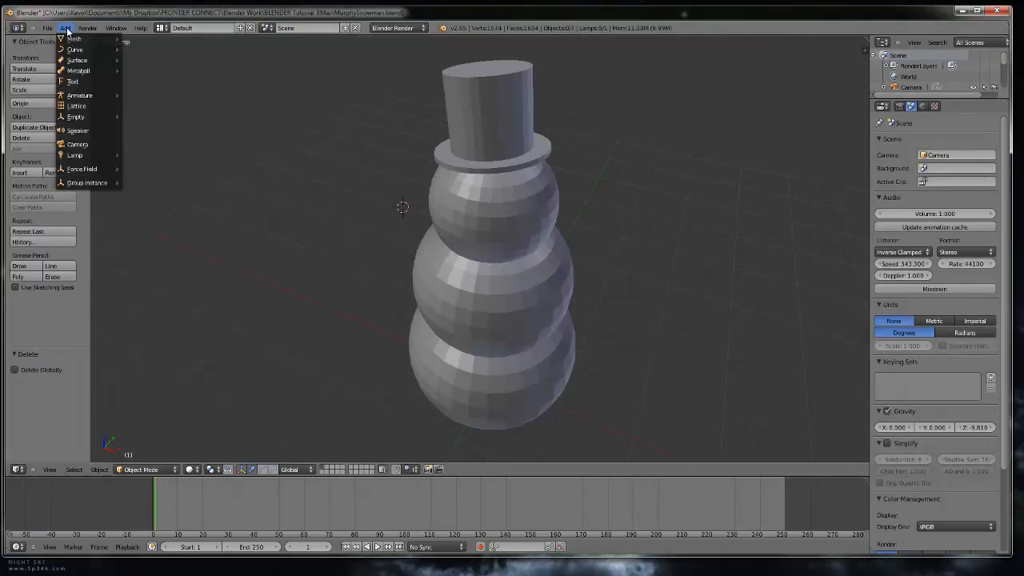
mouse_move(69, 39)
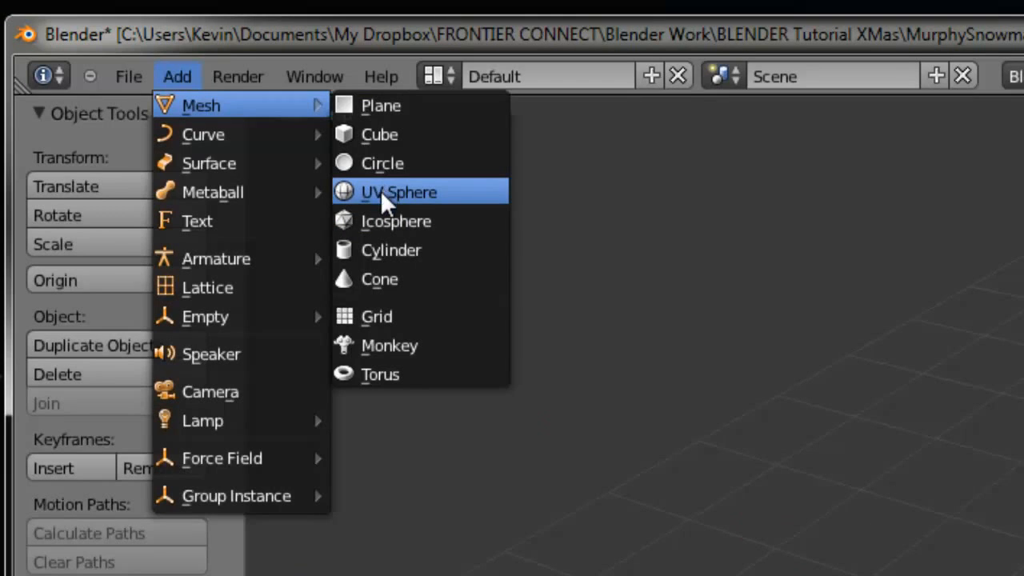
left_click(390, 222)
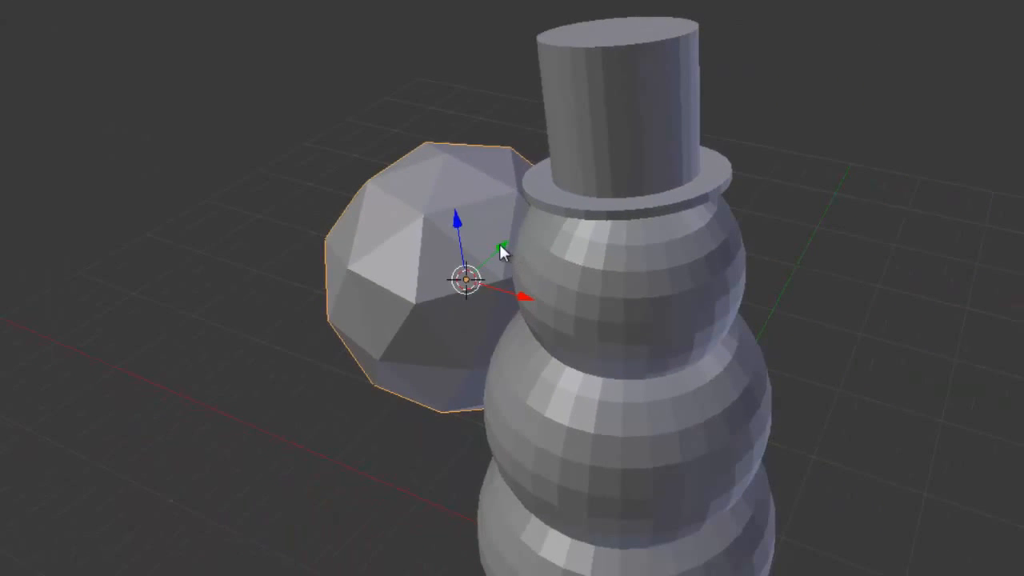
Step: Move the icosphere farther from the snowman and scale it down to a small ball
left_click_drag(886, 405, 796, 471)
key("s")
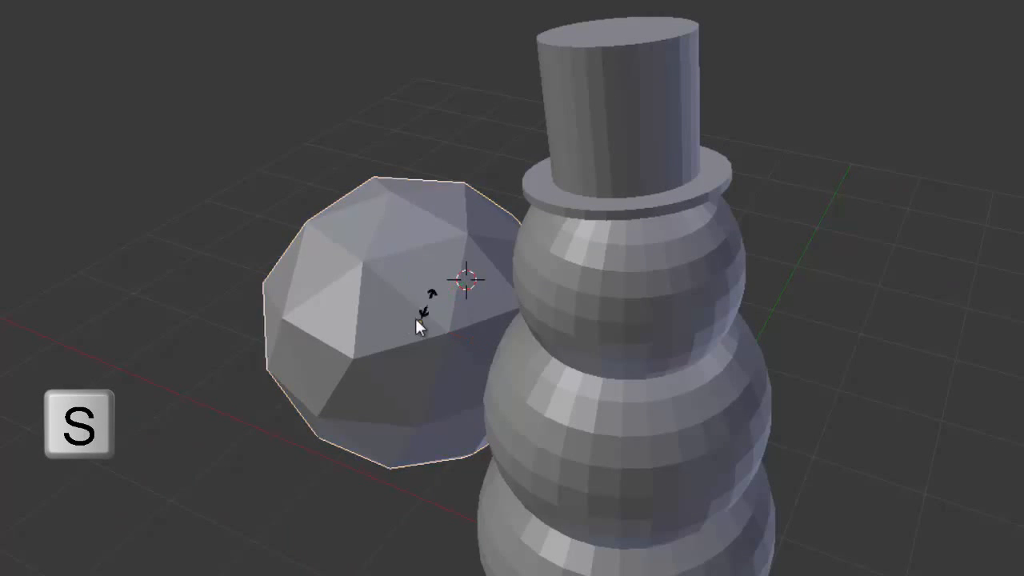
left_click(423, 317)
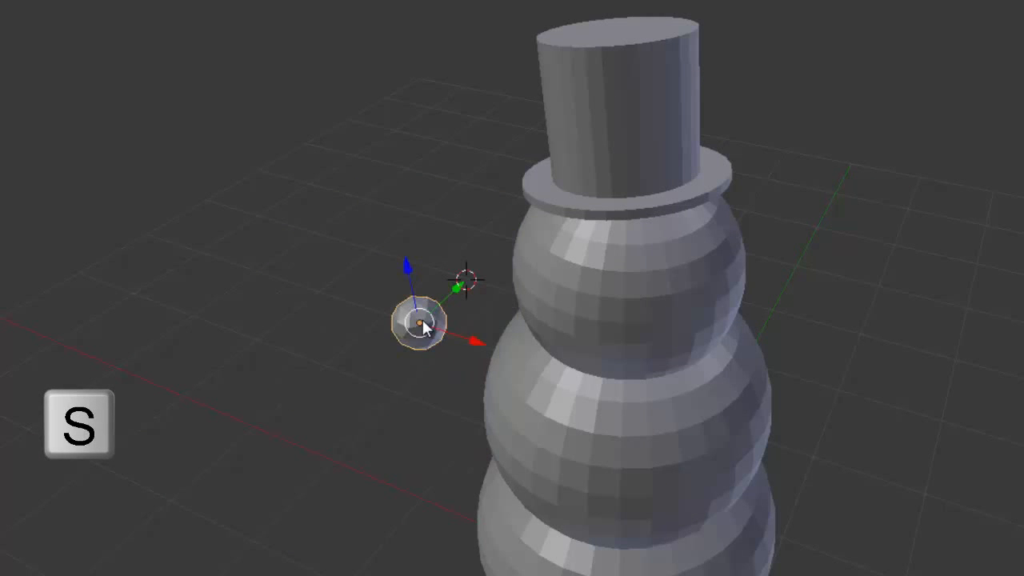
scroll(424, 317, "up", 3)
scroll(304, 350, "up", 2)
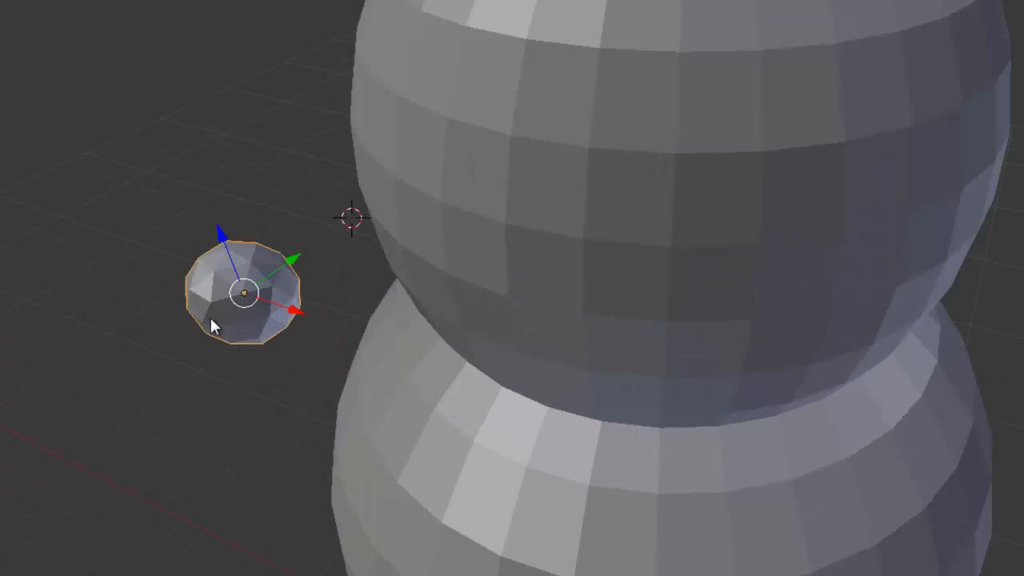
middle_click_drag(213, 328, 283, 280)
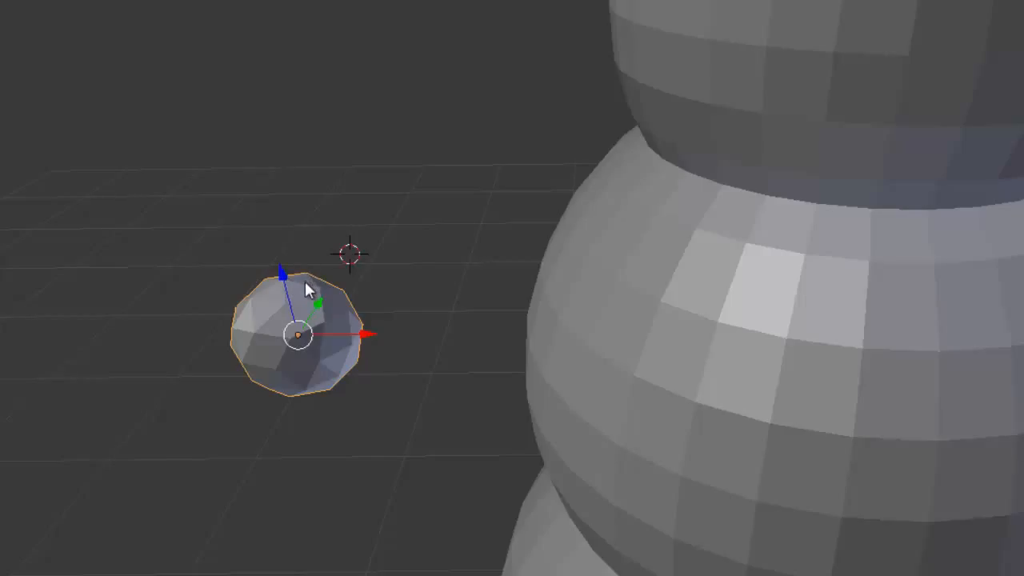
Step: In Edit Mode, pull three separate vertices of the small icosphere out of place to make its shape irregular
key("Tab")
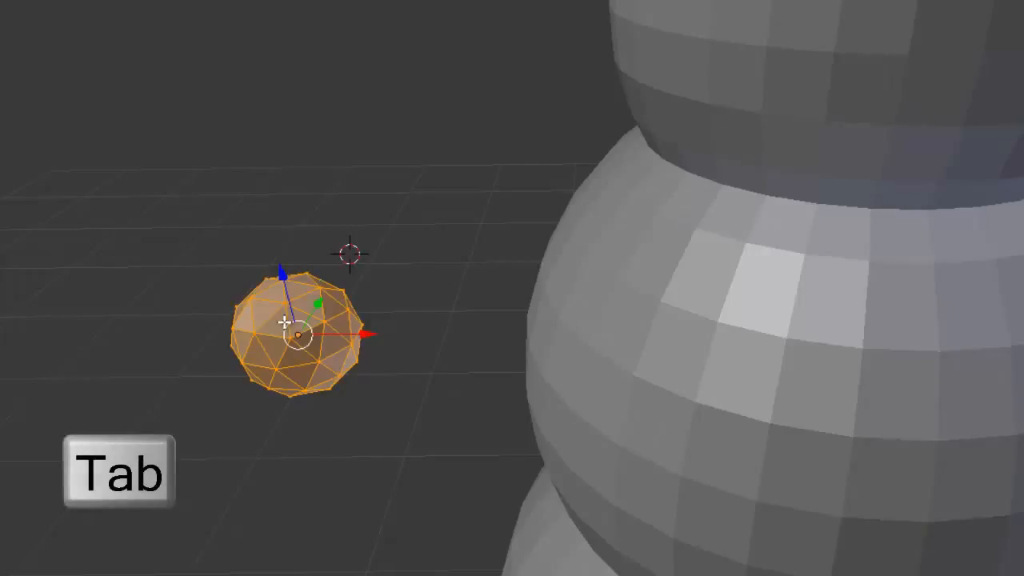
right_click(324, 321)
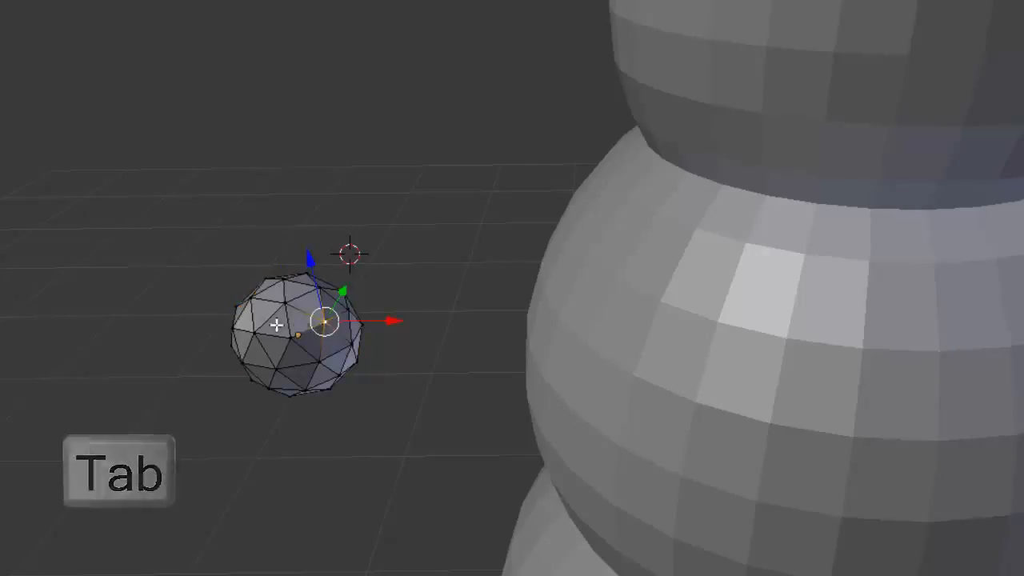
key("g")
key("x")
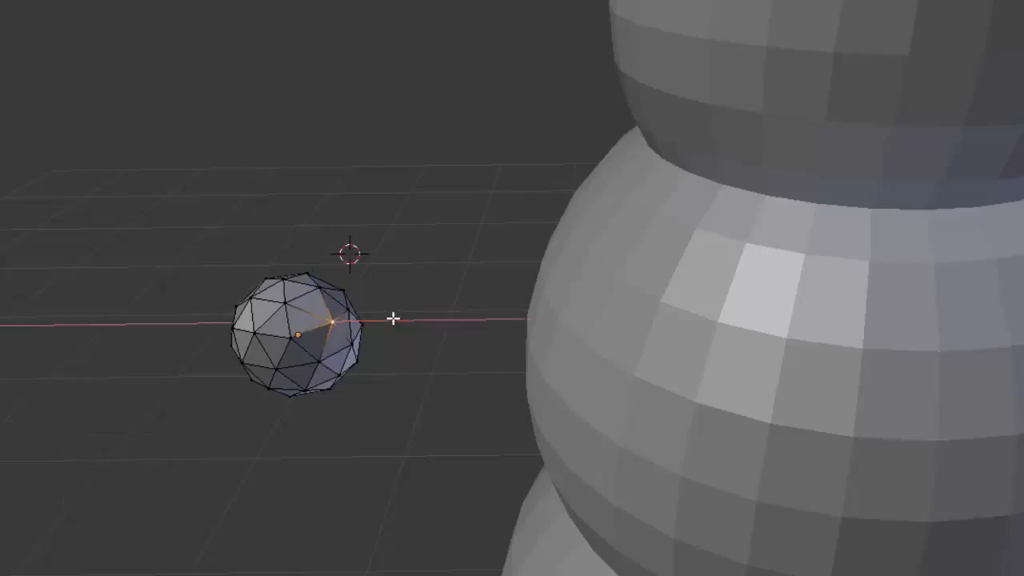
left_click(393, 317)
right_click(256, 305)
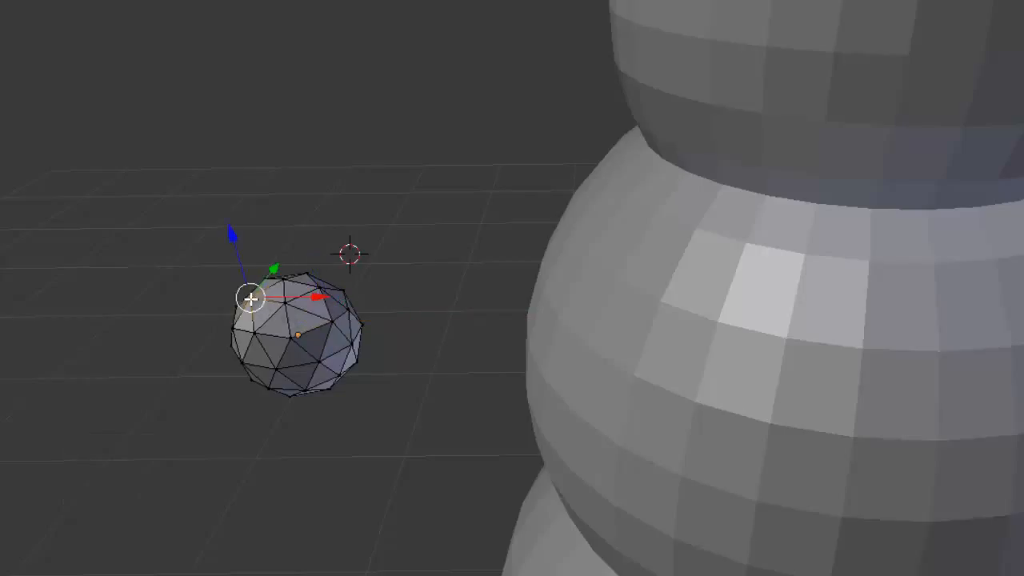
key("g")
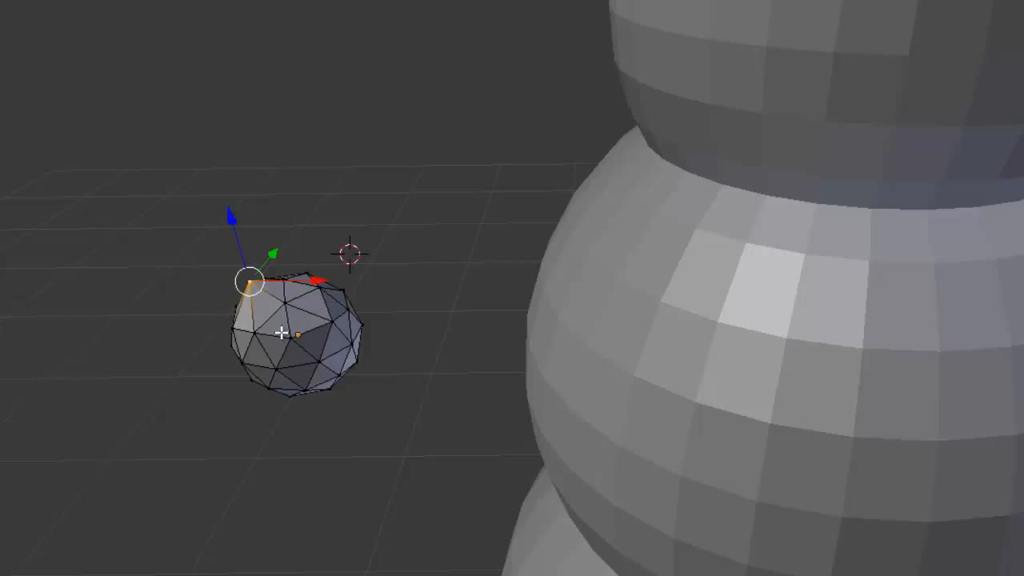
right_click(278, 367)
key("g")
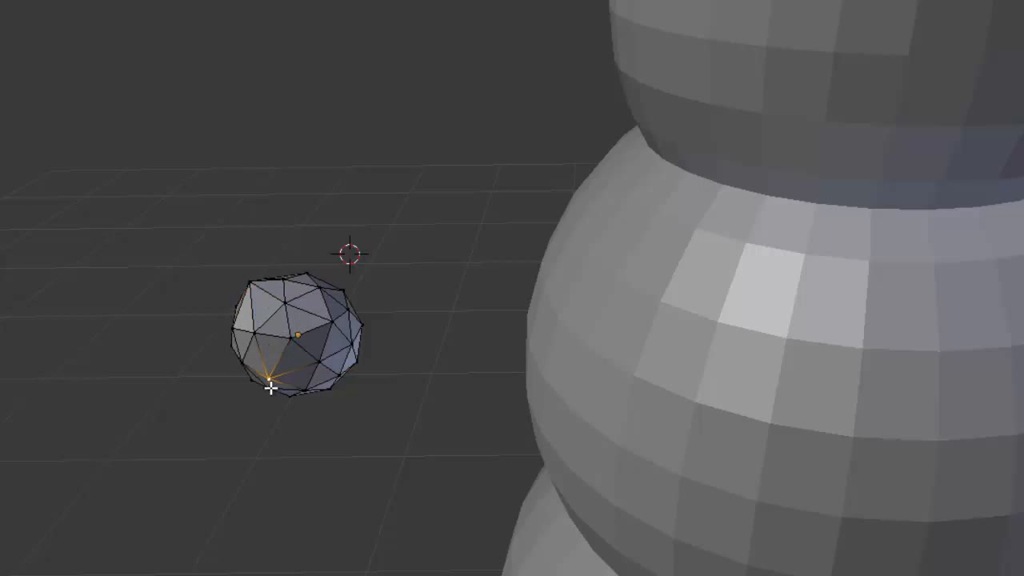
left_click(271, 388)
Step: In face select mode, shift one face along Y and a lower one along X, then return to Object Mode
scroll(253, 369, "up", 2)
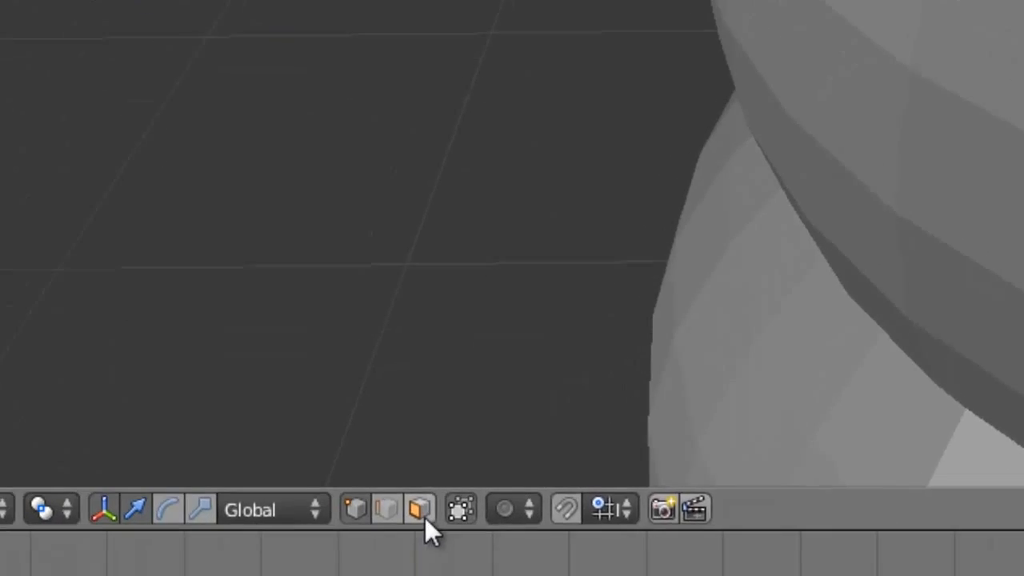
left_click(424, 515)
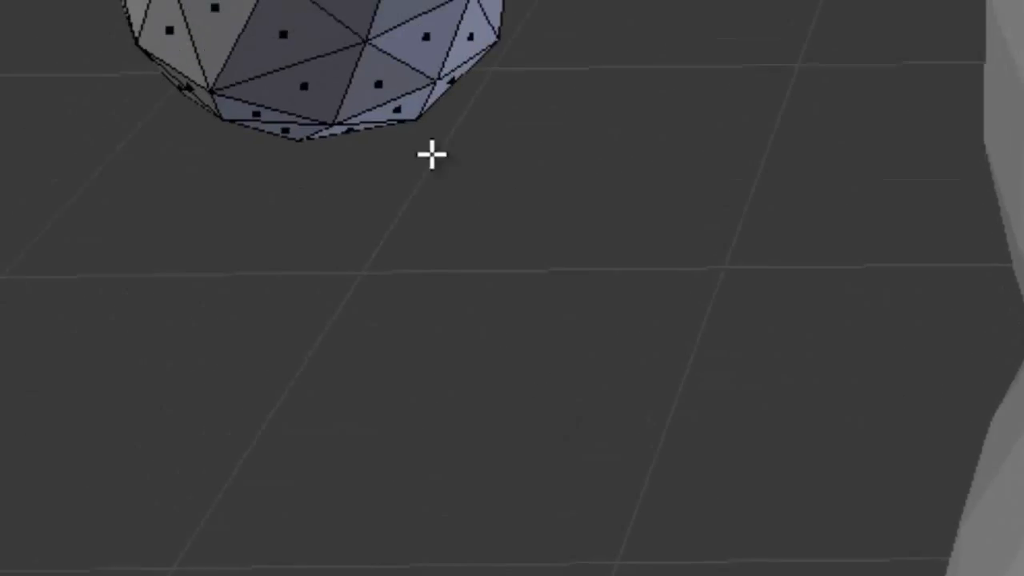
right_click(421, 240)
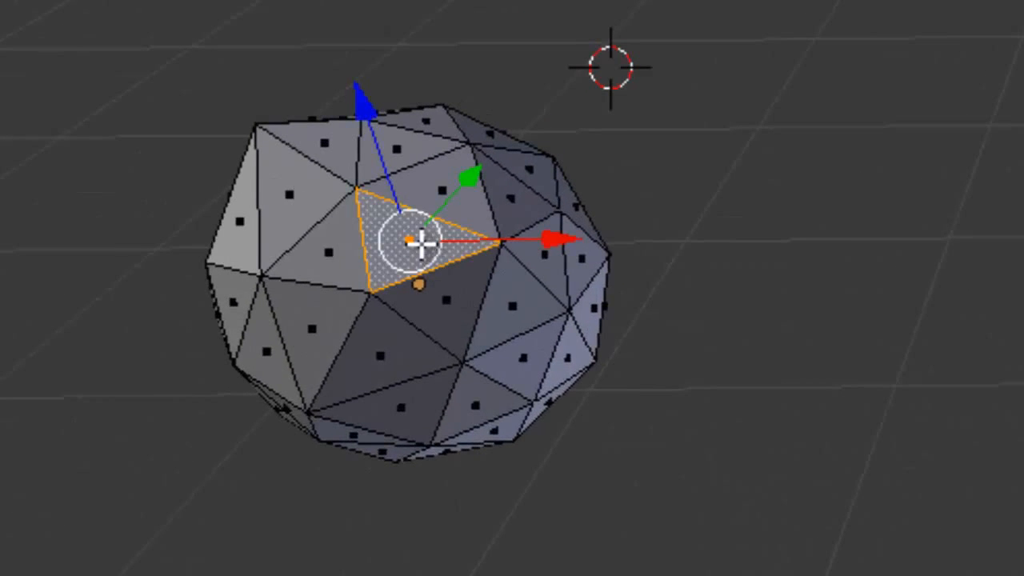
key("g")
key("y")
left_click(473, 174)
right_click(498, 410)
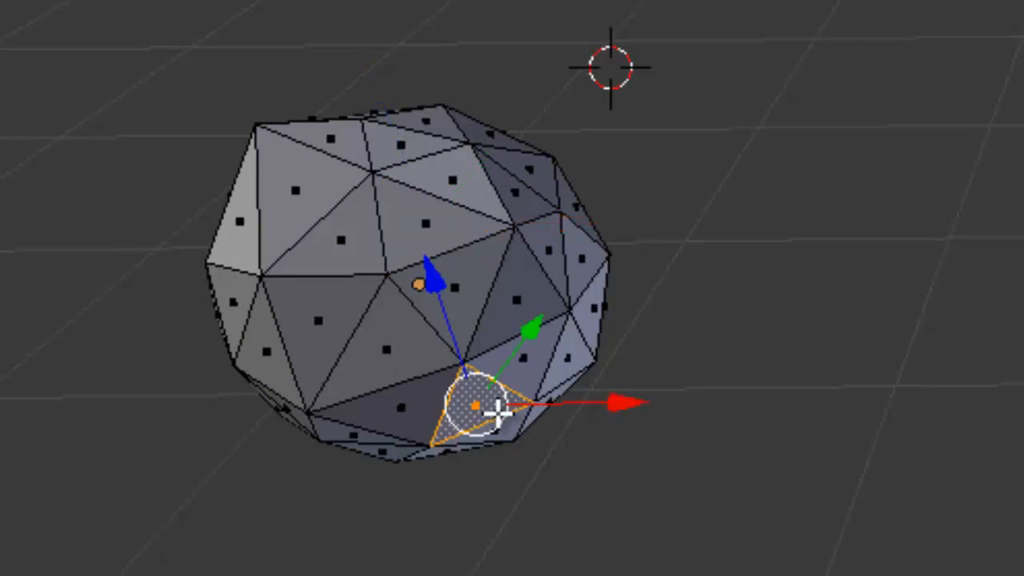
key("g")
key("x")
left_click(624, 409)
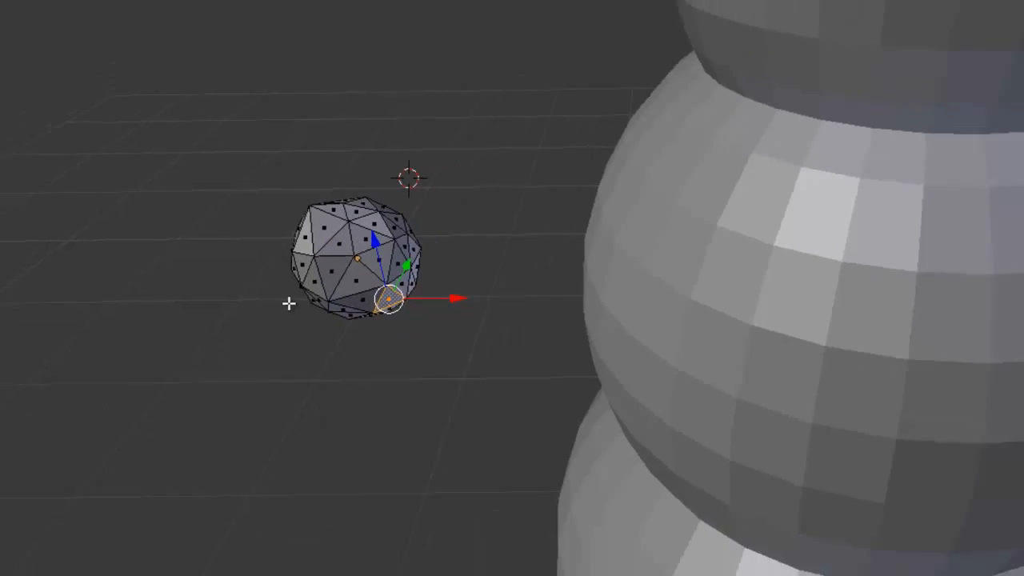
key("Tab")
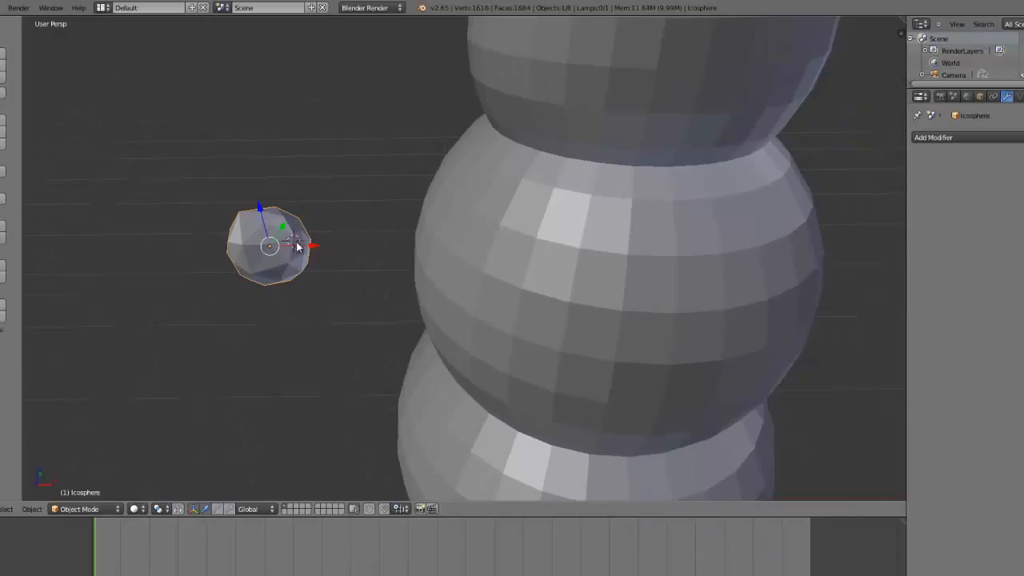
Step: Move the lumpy icosphere up and across to the front of the snowman's head along the X, Z and Y axes
left_click_drag(303, 250, 368, 268)
scroll(369, 270, "down", 3)
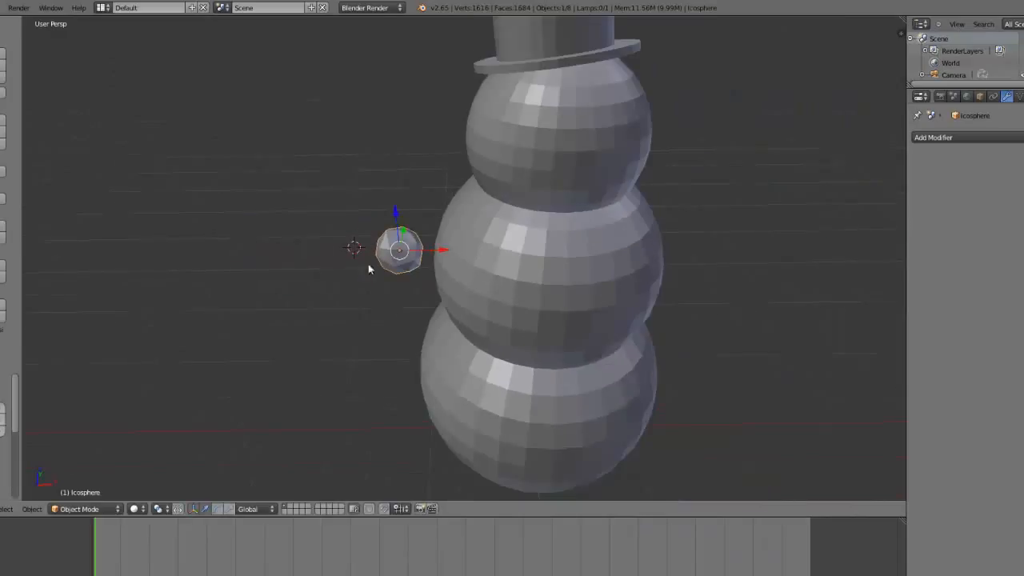
left_click_drag(395, 220, 453, 120)
middle_click_drag(438, 166, 461, 185)
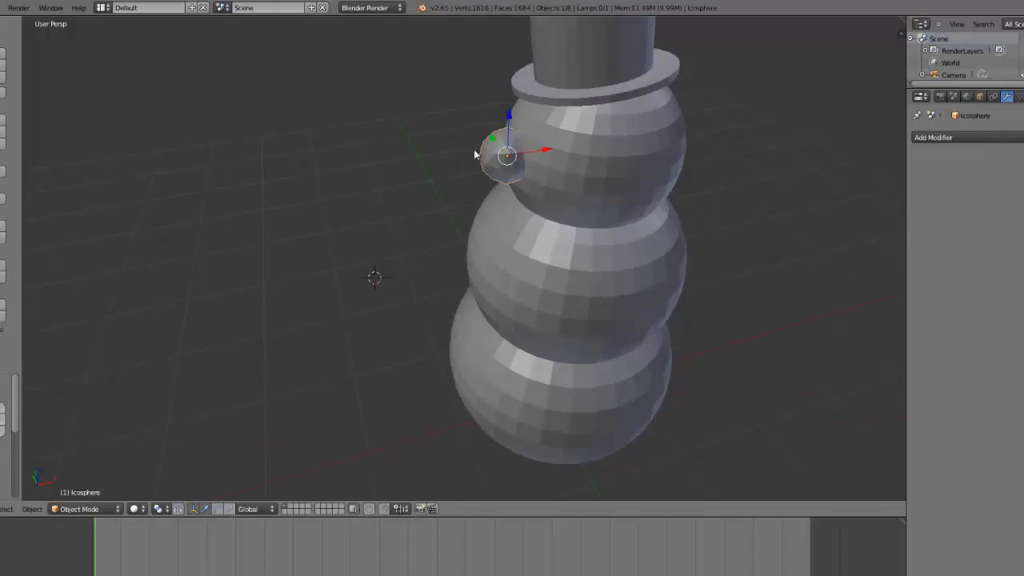
left_click_drag(491, 138, 649, 141)
scroll(795, 211, "down", 3)
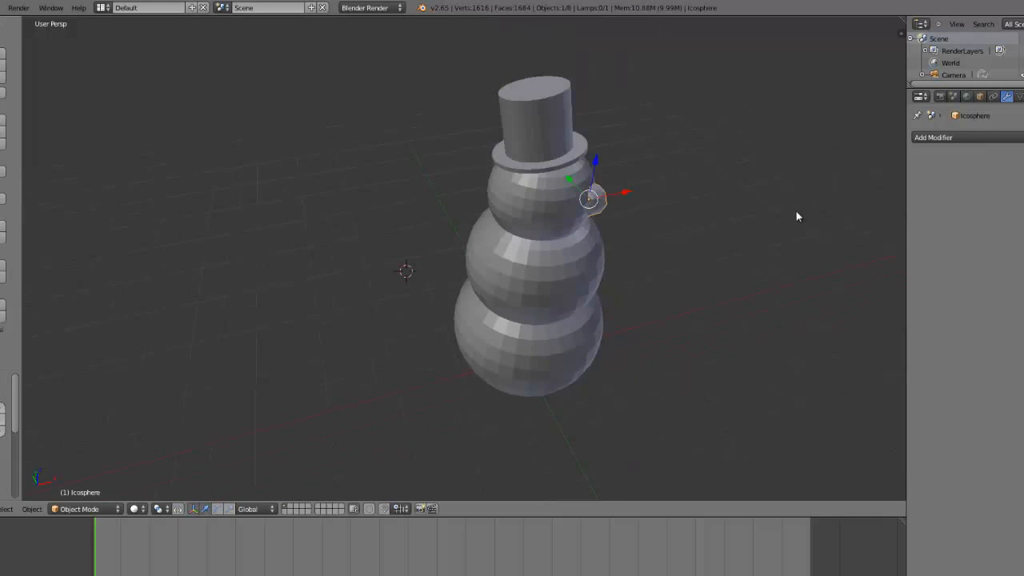
Step: Scale the icosphere down to eye size and position it on the upper front of the head as one eye
middle_click_drag(795, 211, 585, 167)
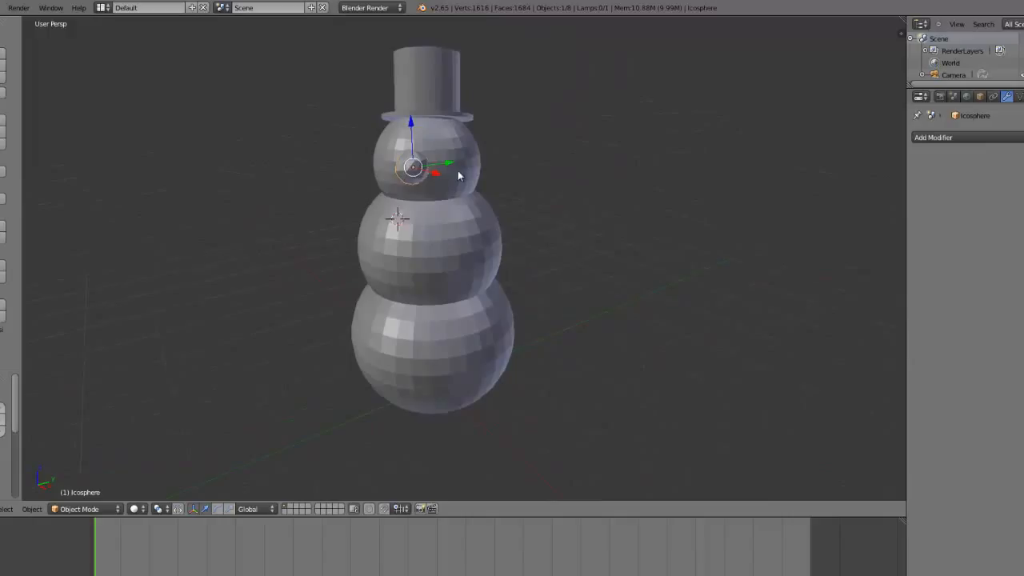
scroll(383, 180, "up", 4)
middle_click_drag(382, 179, 384, 189)
key("s")
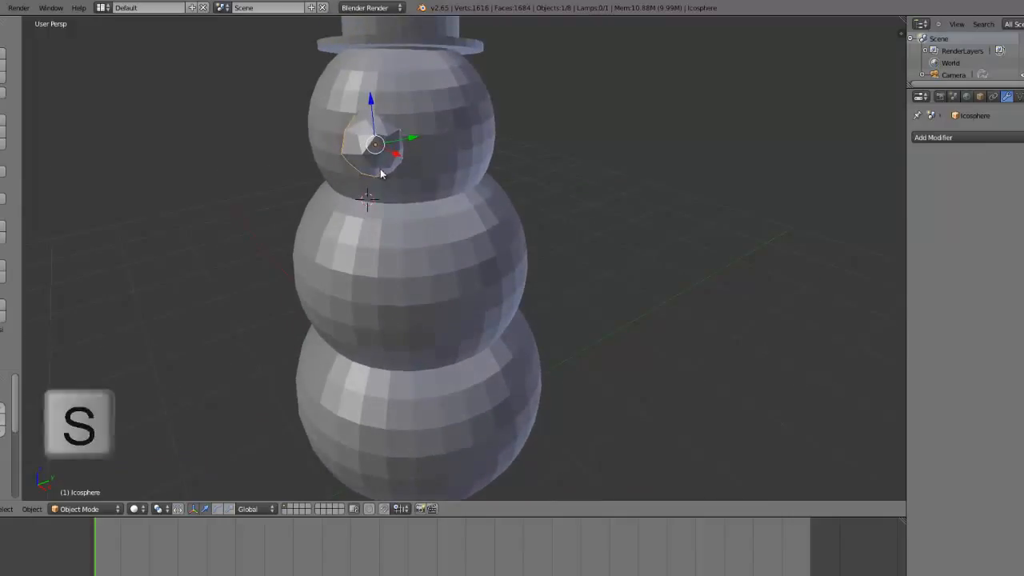
left_click(386, 154)
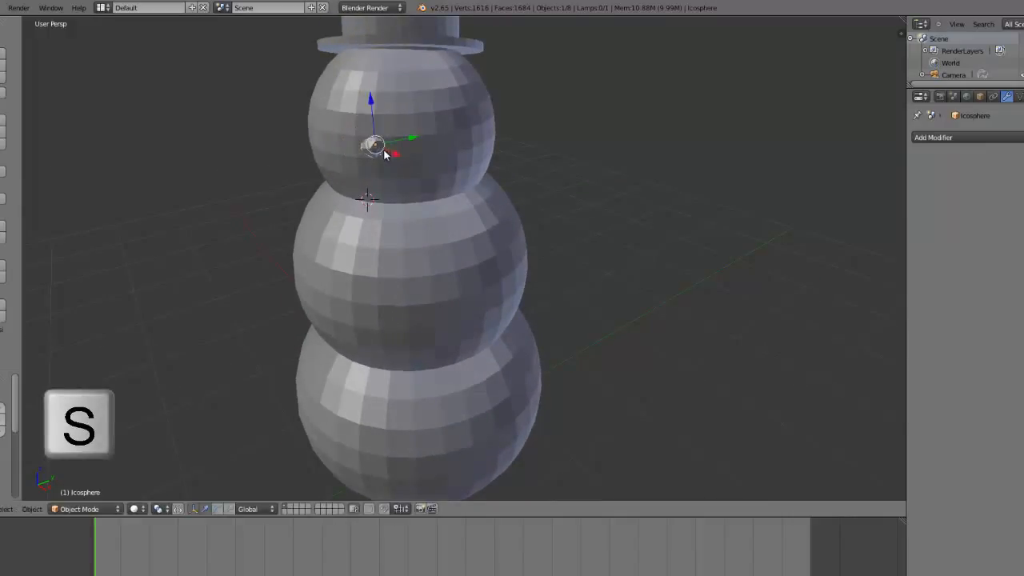
key("g")
left_click(396, 109)
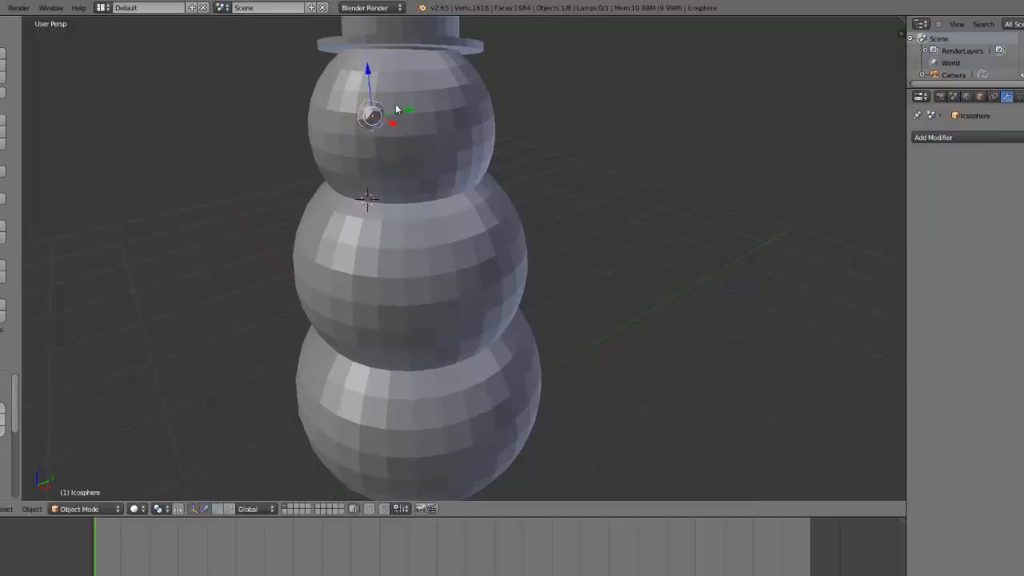
left_click_drag(405, 111, 382, 120)
left_click_drag(358, 82, 382, 108)
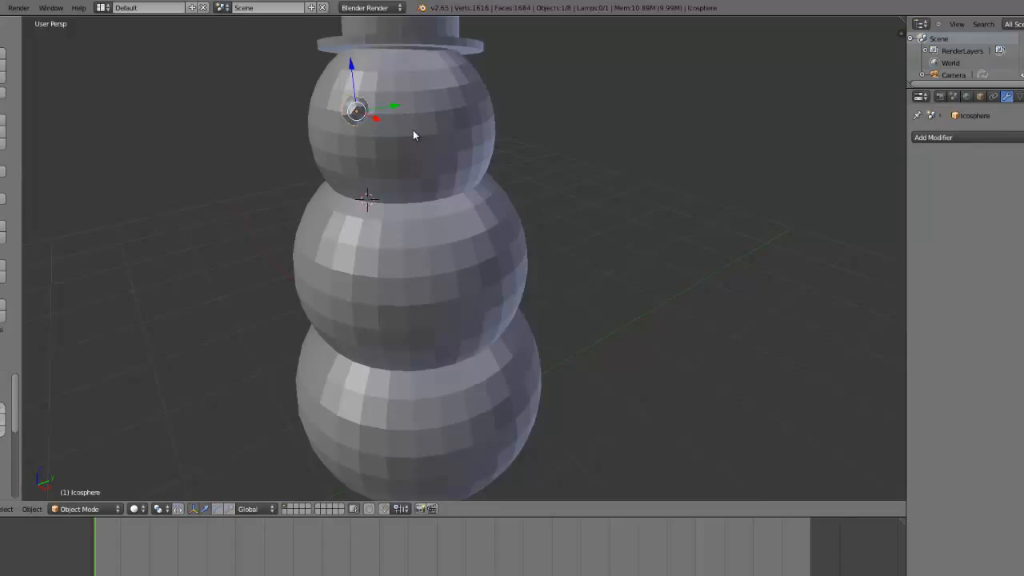
Step: Duplicate the eye icosphere and move the copy along Y and X to the opposite side, out in front of the head
key("shift+d")
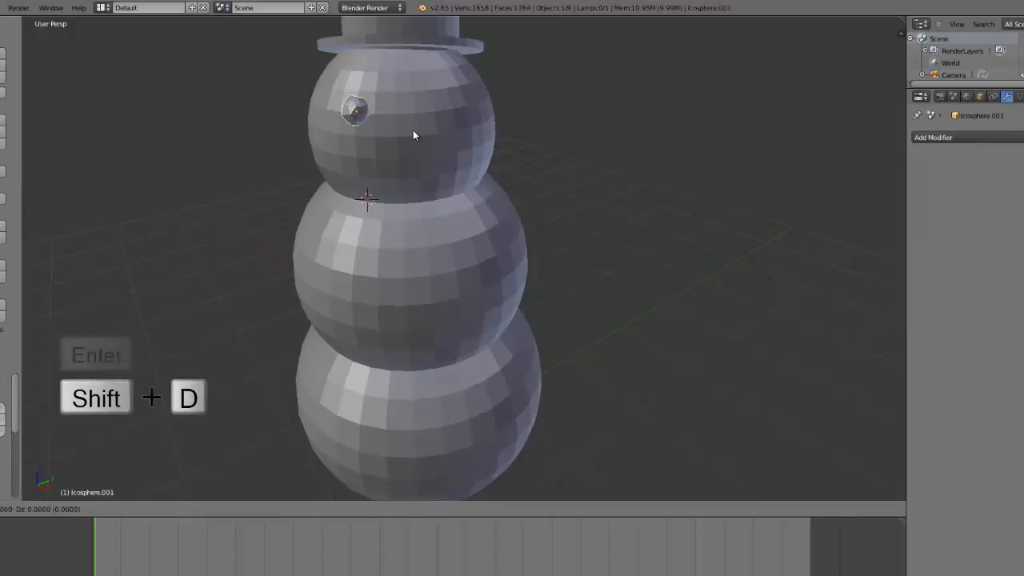
key("Return")
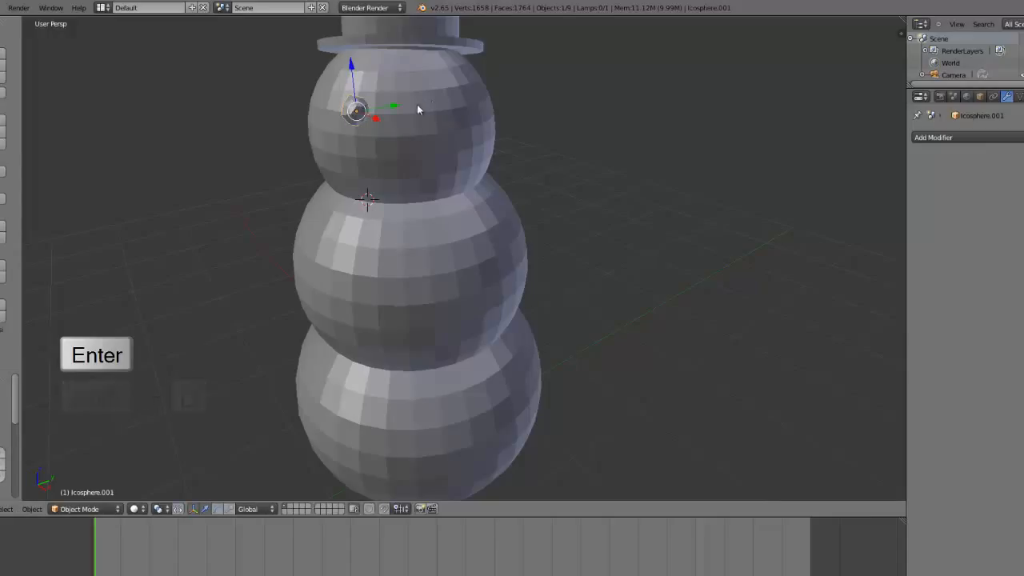
key("g")
key("y")
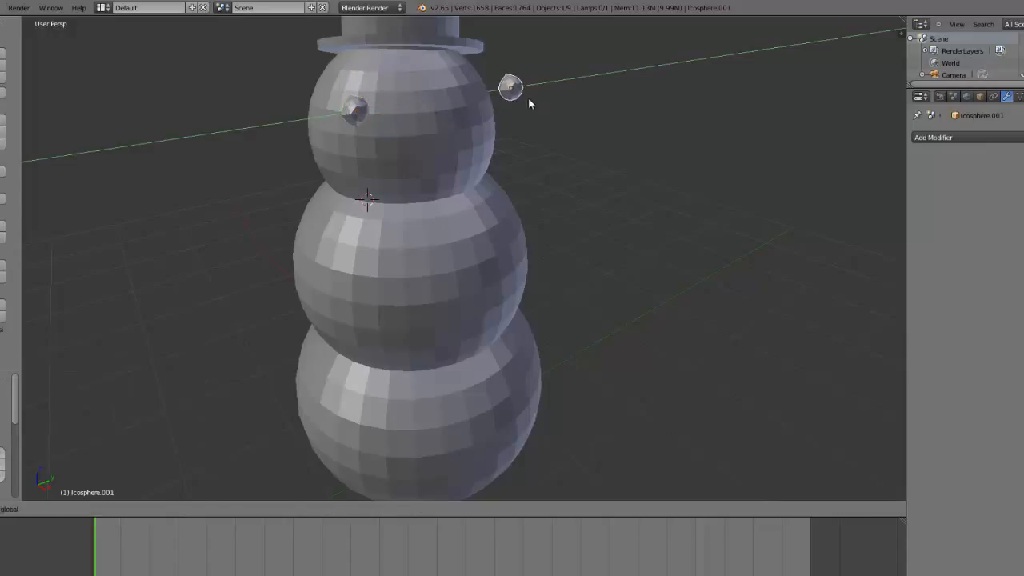
left_click(508, 100)
key("g")
key("x")
left_click(577, 102)
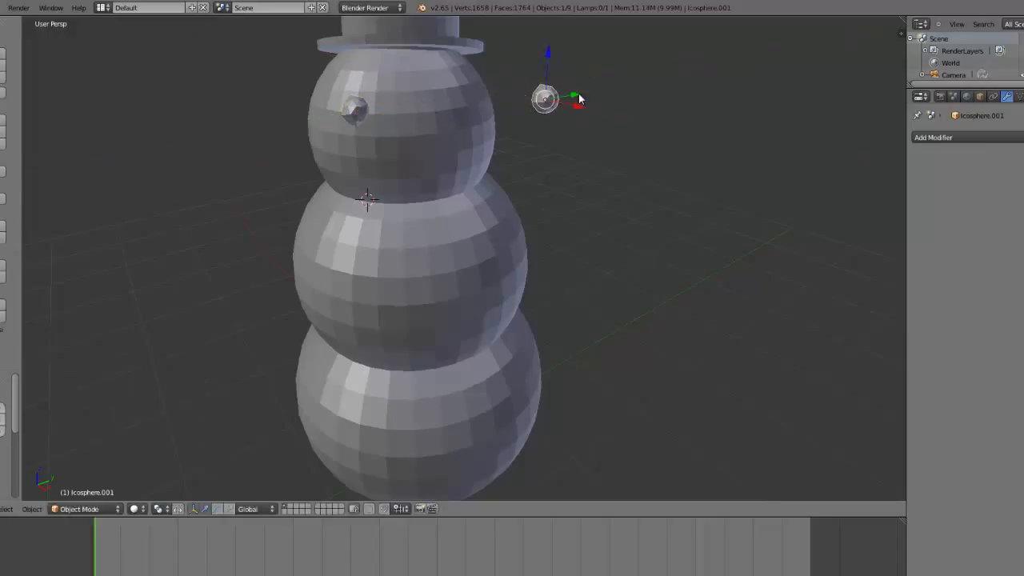
Step: Move the copied icosphere back along Y and X until it sits partly embedded in the head as the second eye
key("g")
key("y")
left_click(501, 112)
key("g")
key("x")
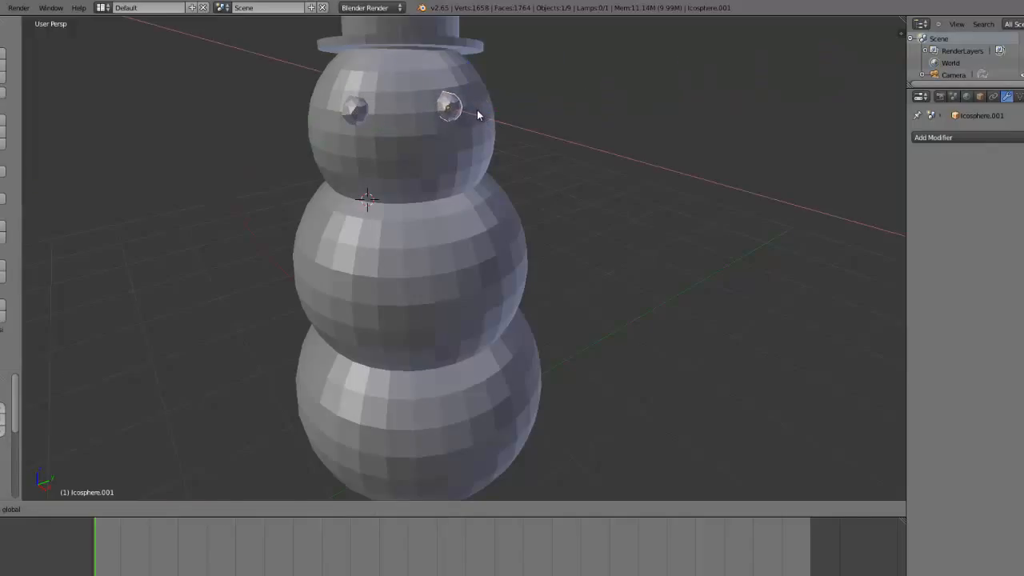
left_click(476, 118)
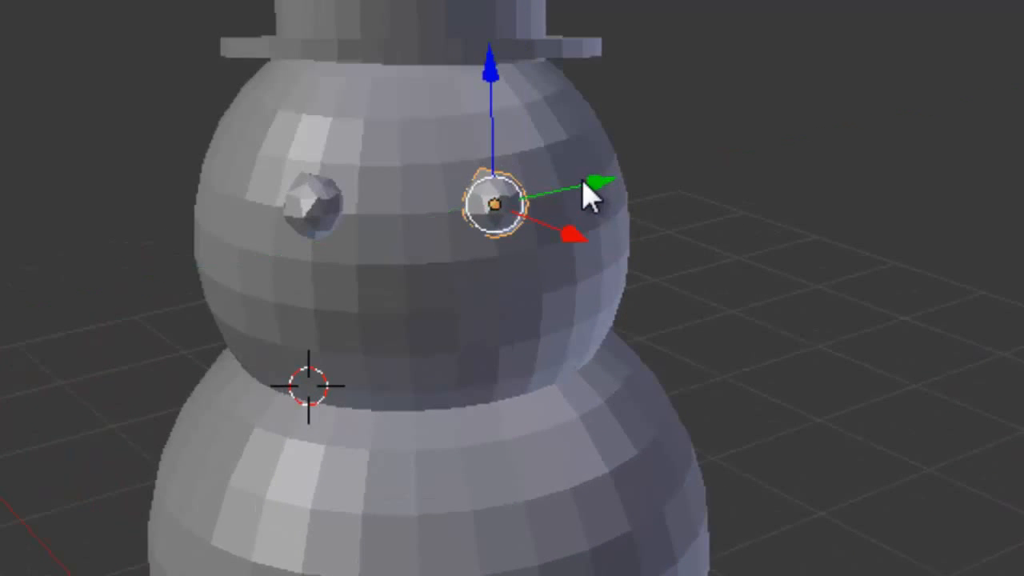
key("g")
key("x")
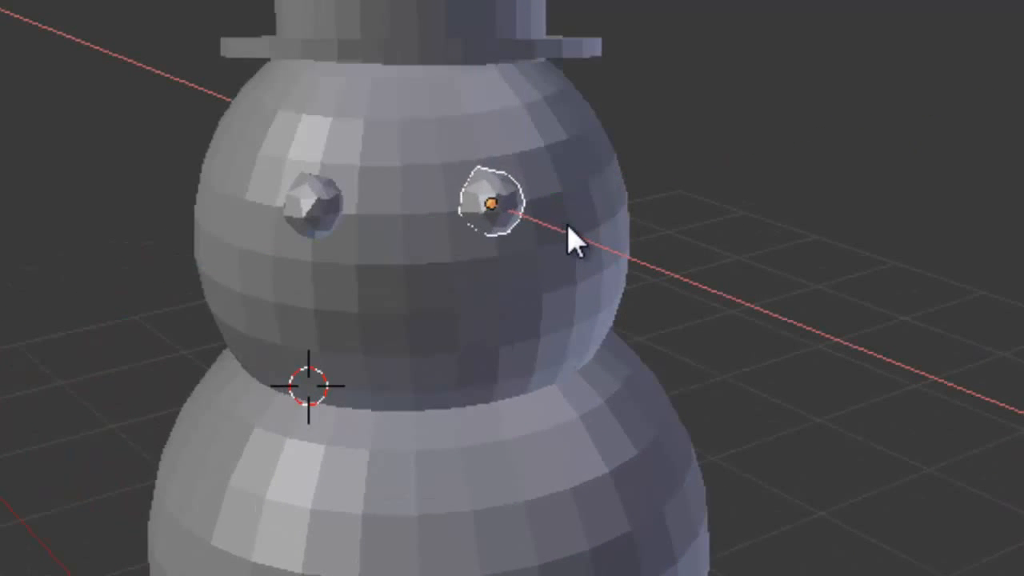
left_click(571, 240)
Step: Select the first eye and shift it slightly along X and Y so it protrudes and sits closer to the second eye
left_click(312, 212)
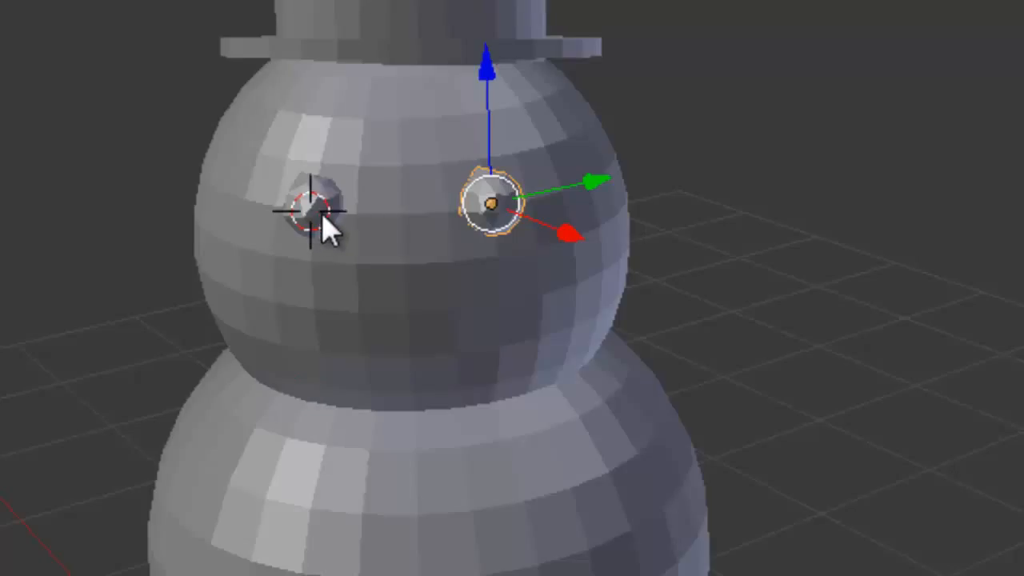
right_click(320, 218)
key("g")
key("x")
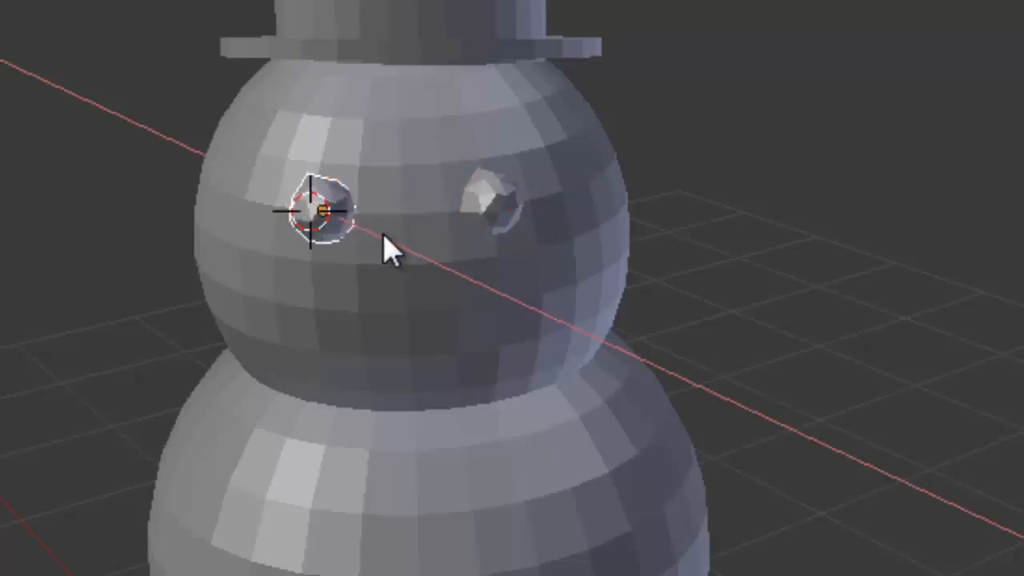
left_click(392, 247)
key("g")
key("y")
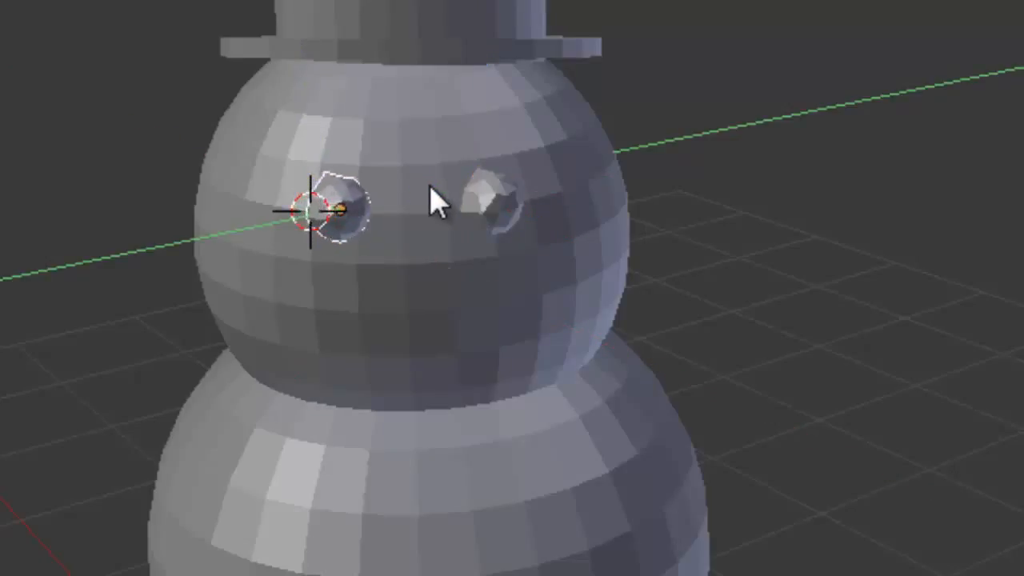
left_click(432, 185)
Step: Duplicate the first eye, place the copy lower on the face below it, and scale it down to a smaller lump
scroll(392, 257, "up", 2)
scroll(392, 272, "down", 1)
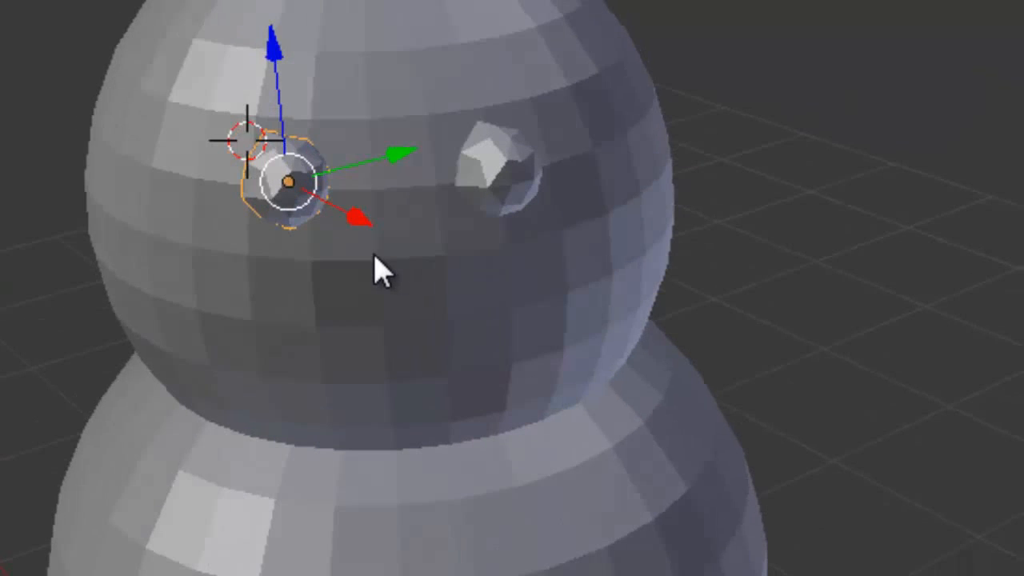
scroll(377, 264, "up", 2)
middle_click_drag(428, 150, 483, 242)
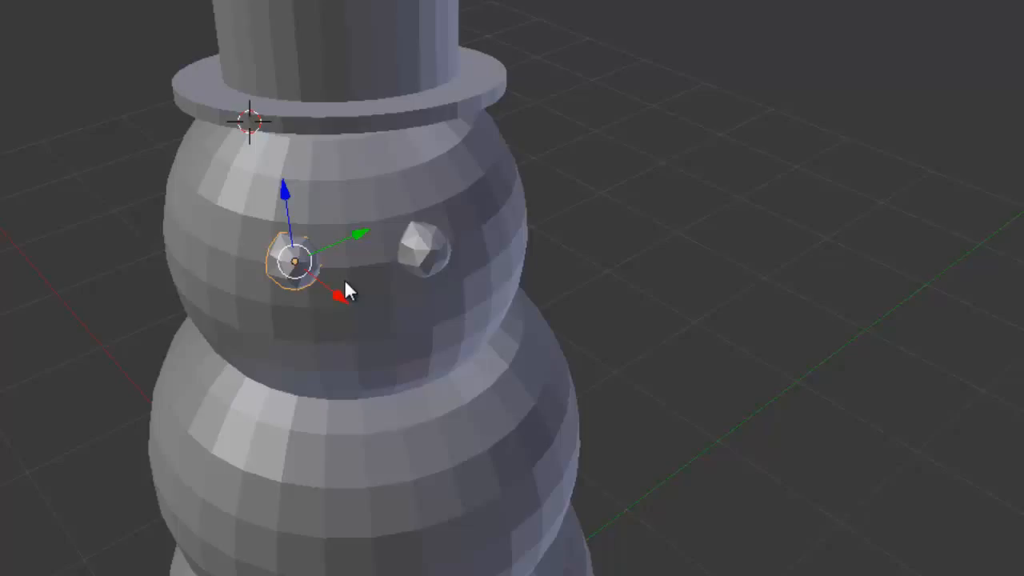
key("shift+d")
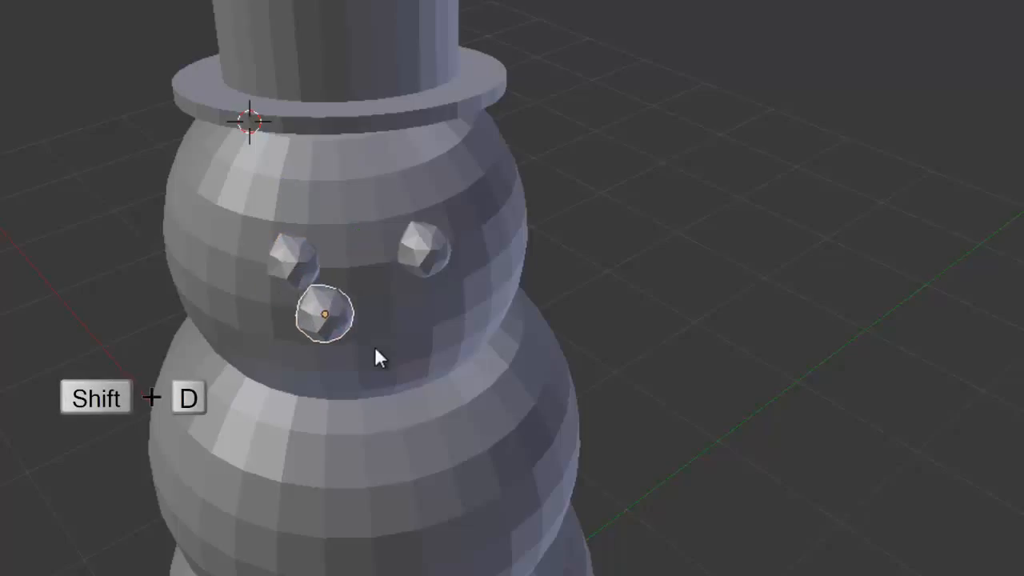
key("Return")
key("s")
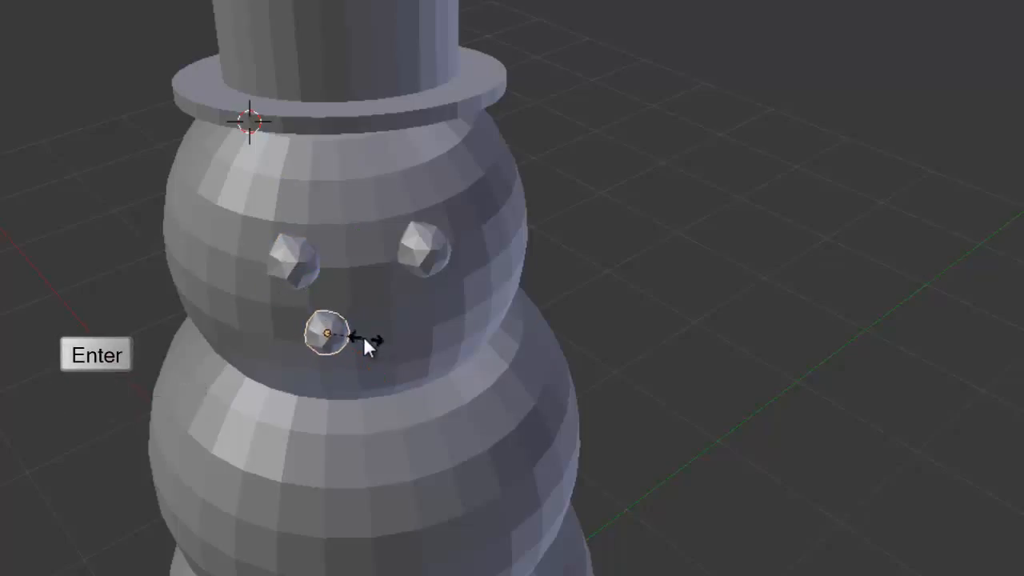
key("Return")
middle_click_drag(345, 332, 344, 312)
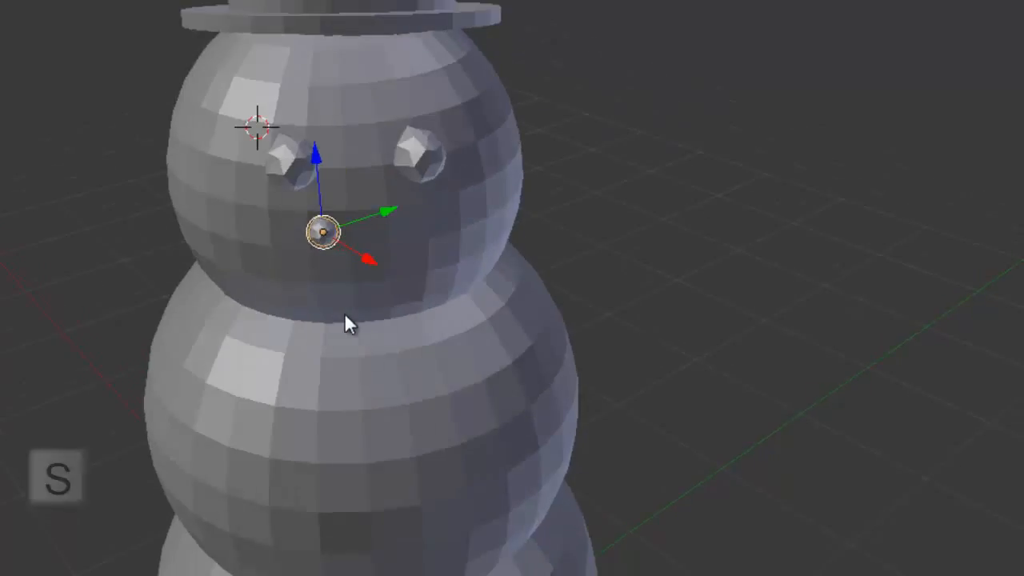
Step: Move the small lump along X, Y and Z until it sits partly embedded below the first eye as a corner of the mouth
left_click_drag(364, 260, 346, 247)
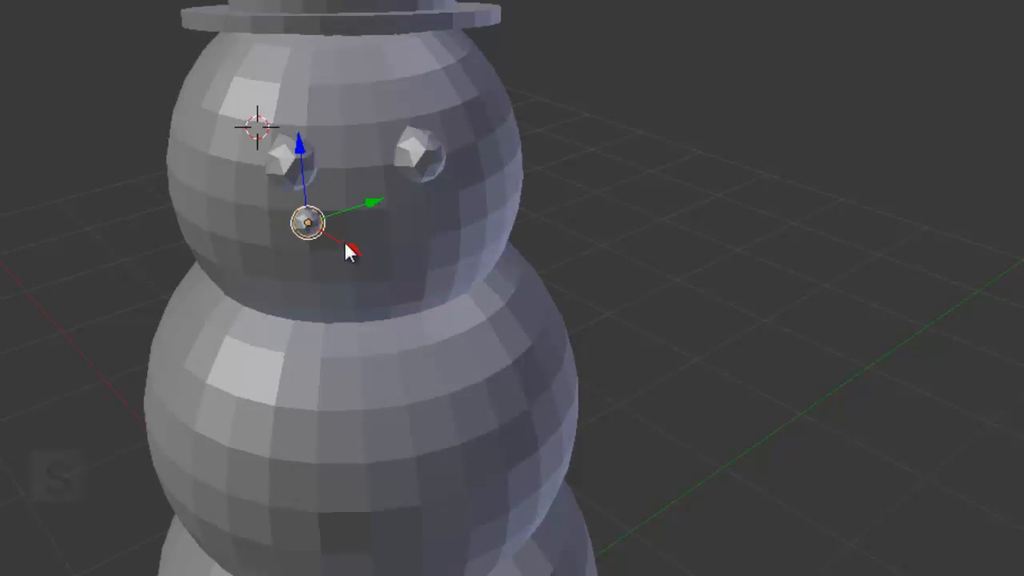
left_click_drag(362, 210, 342, 249)
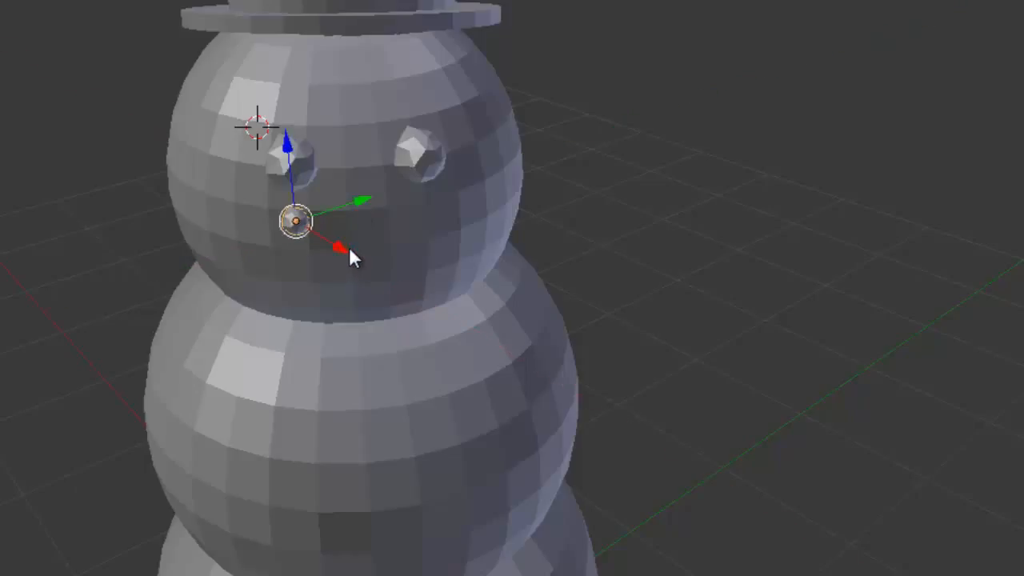
left_click_drag(286, 140, 288, 152)
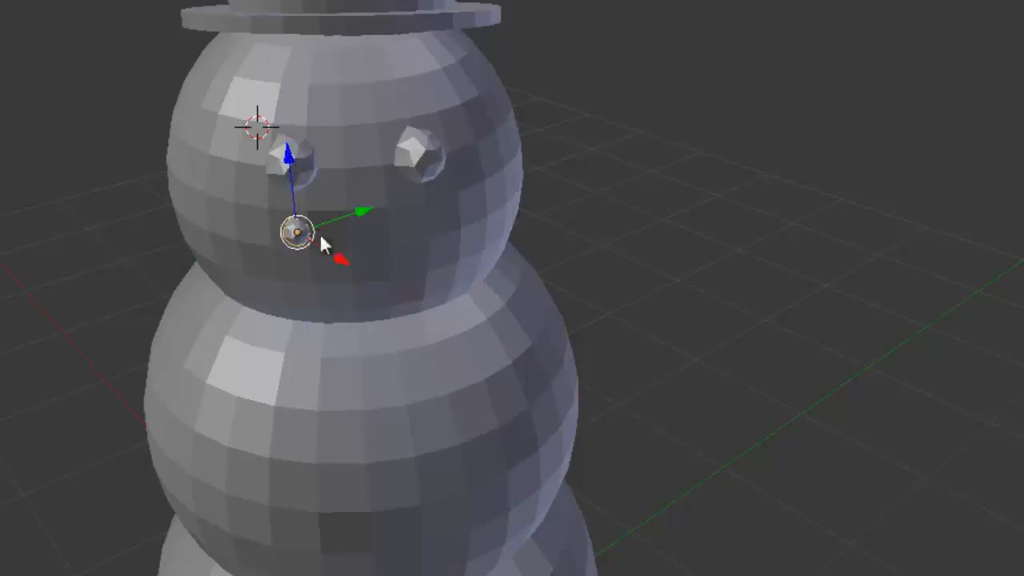
left_click_drag(343, 259, 340, 260)
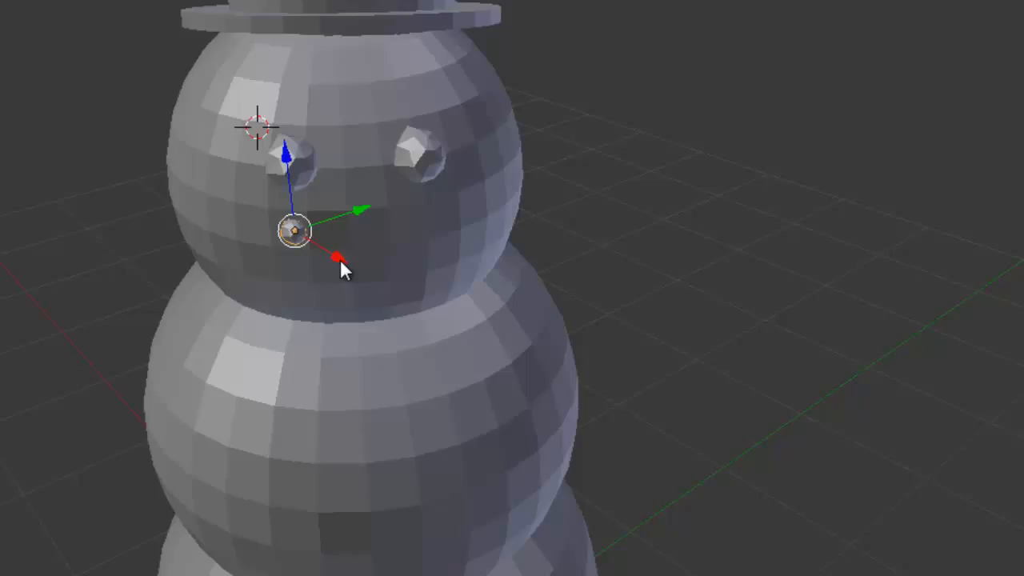
left_click_drag(340, 259, 340, 259)
Step: Duplicate the small mouth lump twice and place the copies lower on the face, partly embedded along a curved mouth line
key("shift+d")
key("Return")
left_click_drag(285, 156, 301, 186)
left_click_drag(339, 248, 355, 284)
left_click_drag(375, 242, 364, 285)
left_click_drag(384, 240, 419, 235)
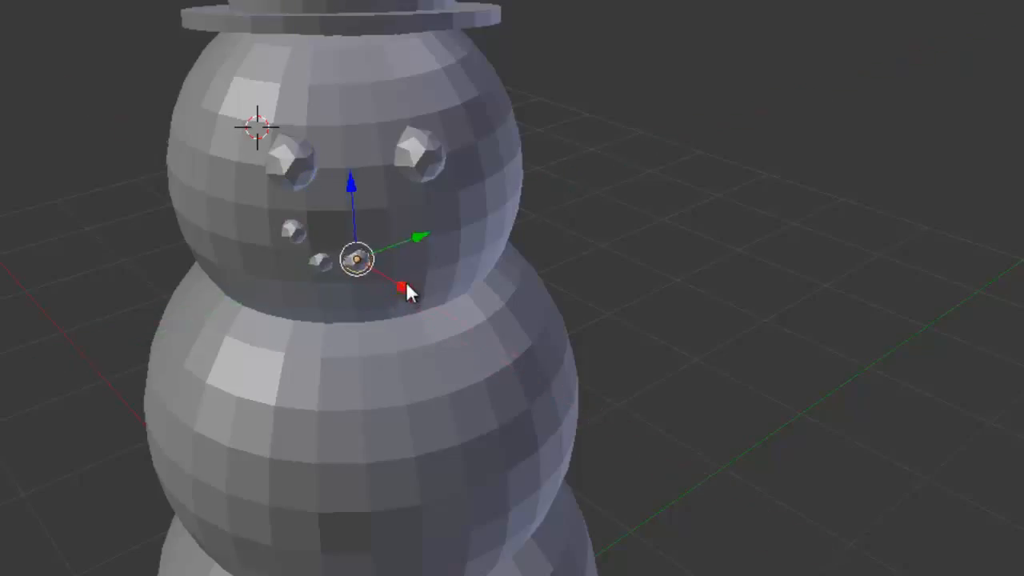
mouse_move(405, 281)
left_mouse_down()
mouse_move(357, 206)
mouse_move(396, 287)
left_mouse_up()
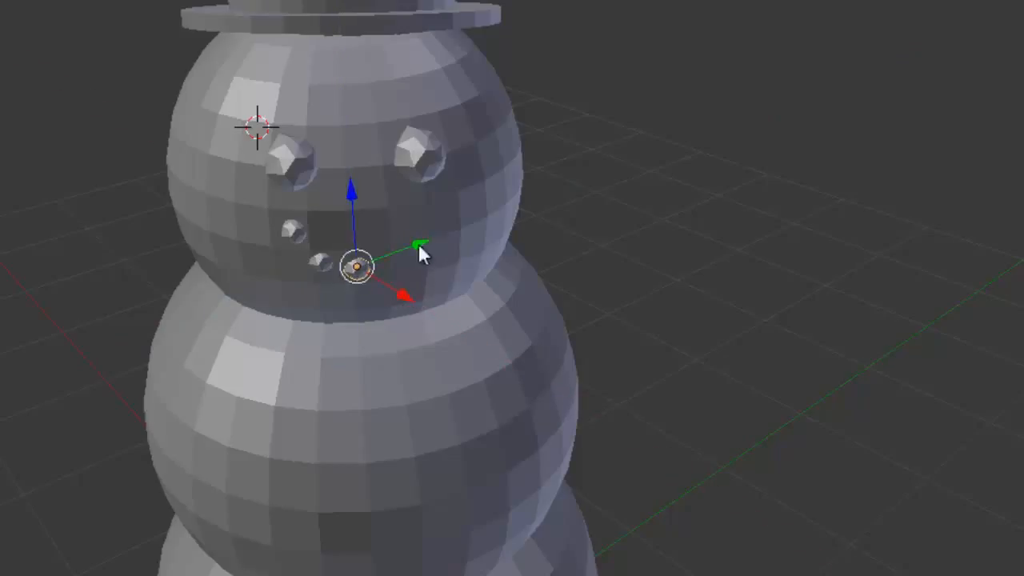
Step: Duplicate the lowest mouth lump two more times, placing the copies along the upward curve towards the second eye to complete the smile
key("shift+d")
key("x")
key("y")
left_click(448, 254)
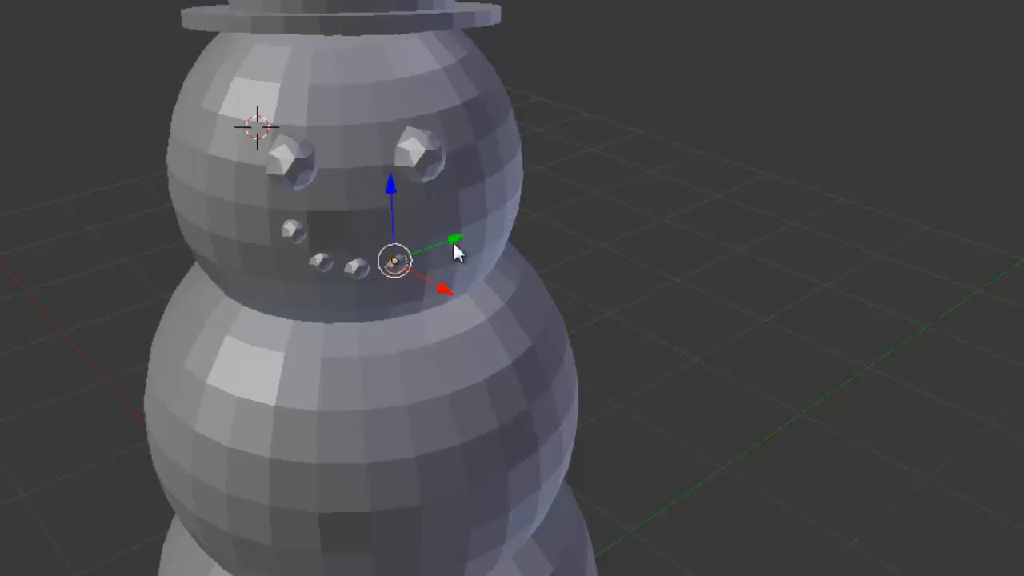
key("shift+d")
left_click(436, 232)
scroll(405, 329, "down", 6)
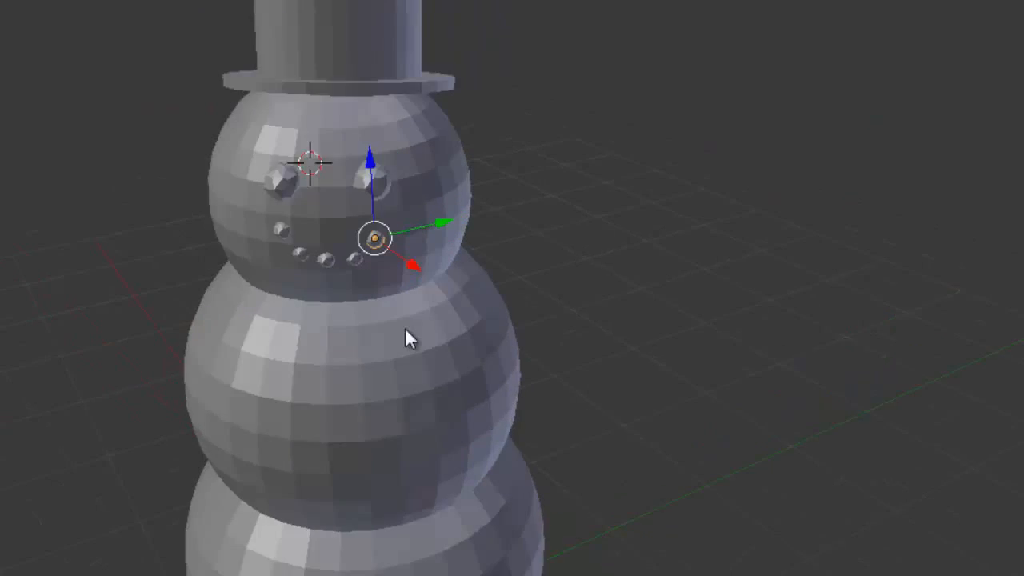
Step: Render a test image of the snowman and return to the 3D view
key("F12")
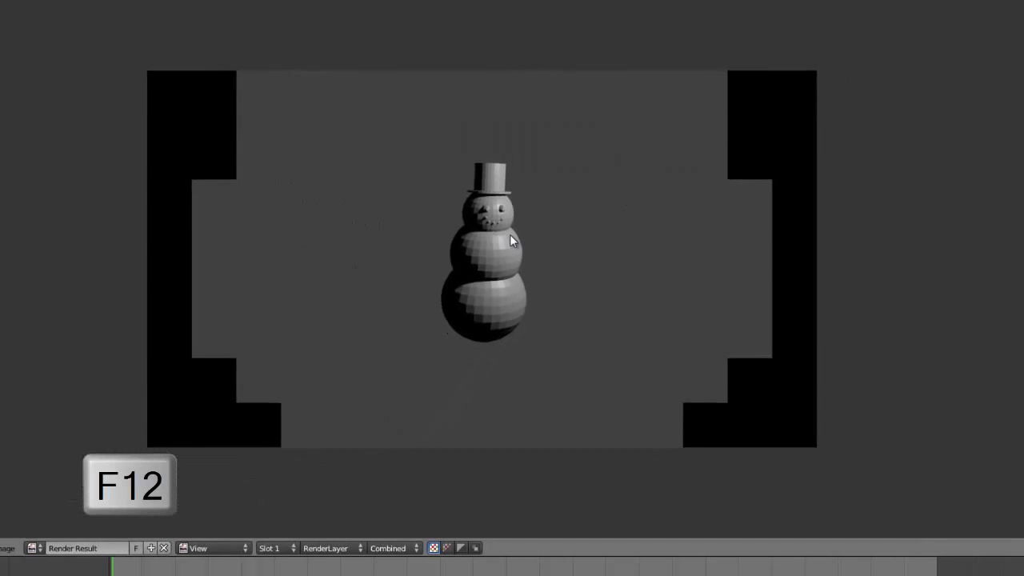
key("Escape")
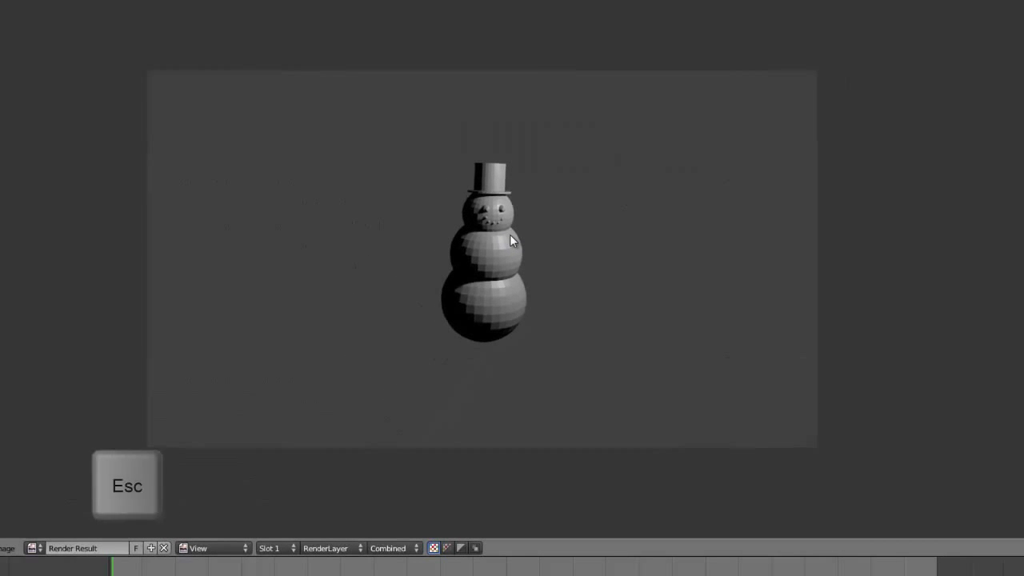
scroll(357, 213, "up", 4)
scroll(358, 217, "down", 4)
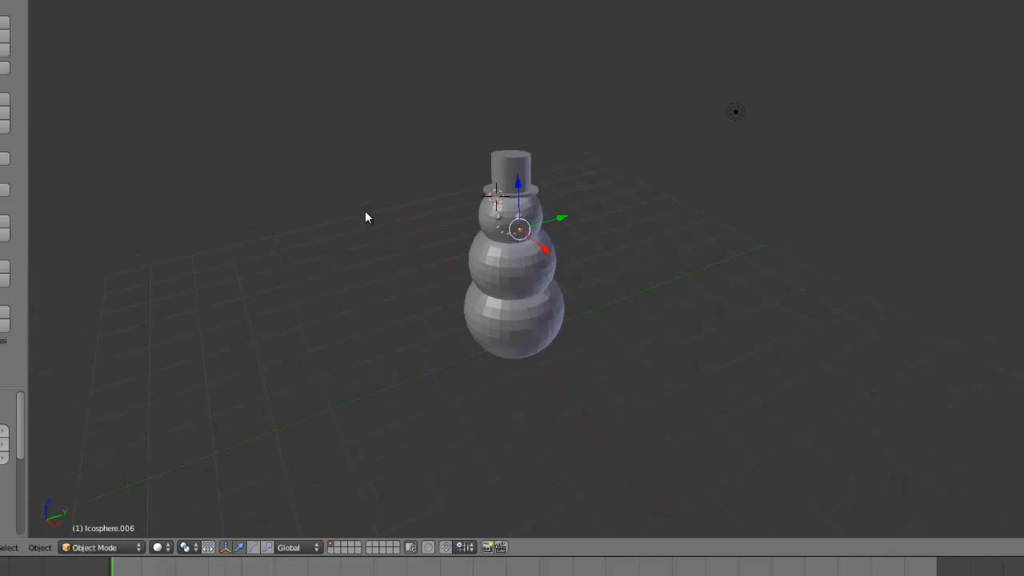
Step: Examine the snowman's face, hat and faceted body spheres from several angles
scroll(366, 216, "up", 2)
scroll(366, 217, "down", 2)
scroll(370, 216, "up", 4)
scroll(391, 213, "up", 2)
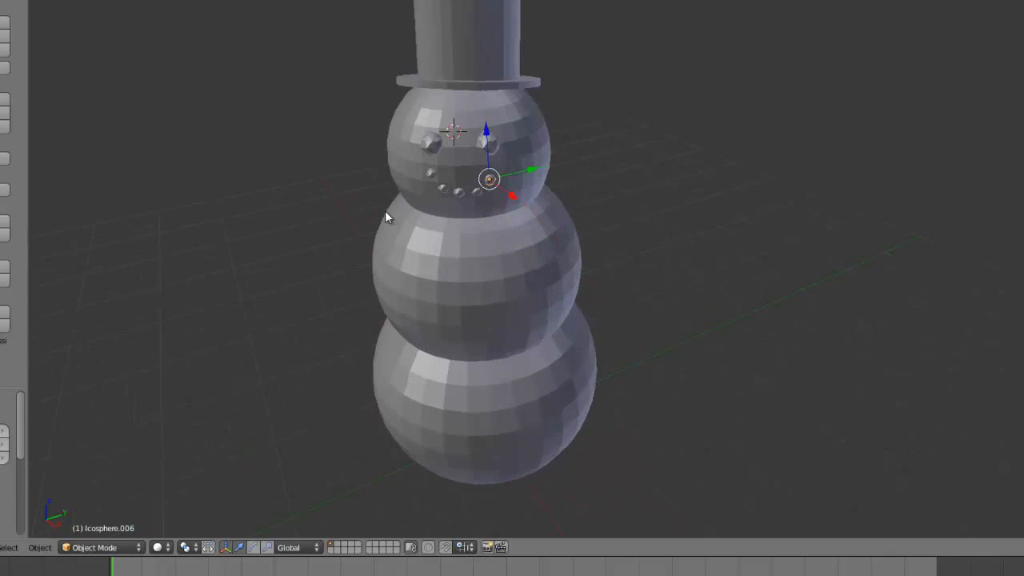
middle_click_drag(388, 213, 423, 218)
scroll(481, 208, "down", 2)
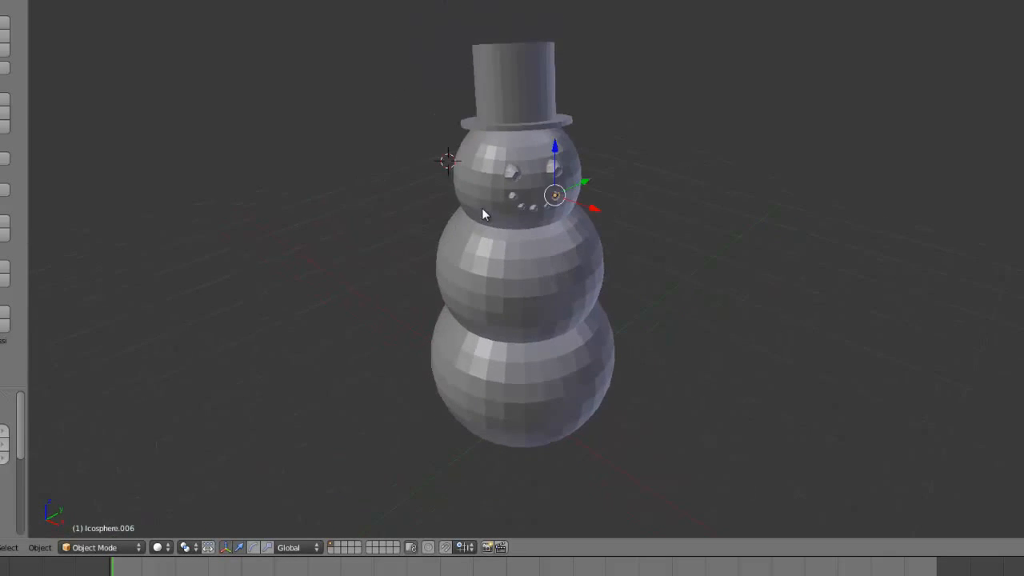
middle_click_drag(486, 213, 576, 219)
scroll(480, 195, "up", 2)
scroll(480, 201, "down", 2)
middle_click_drag(481, 202, 453, 201)
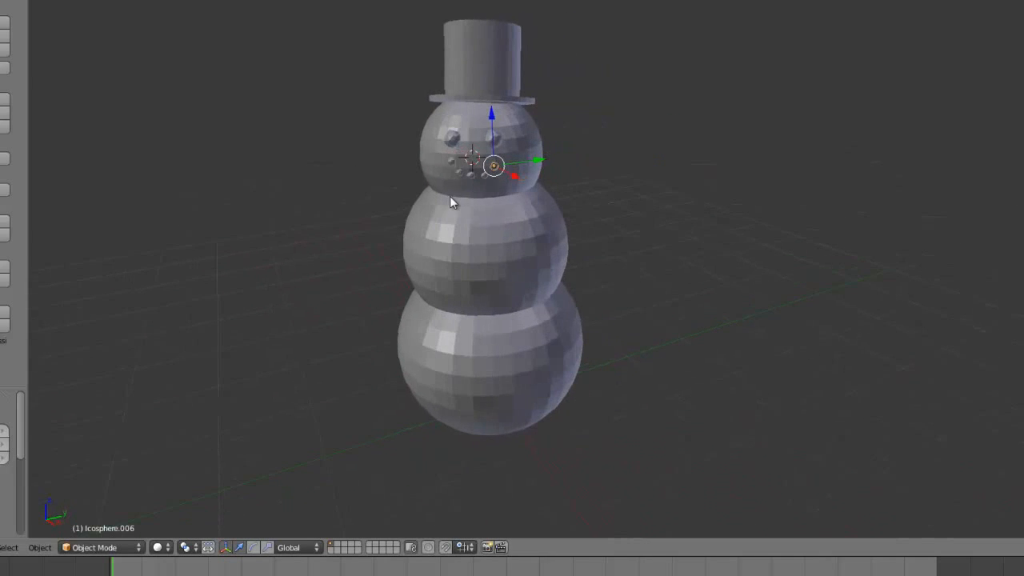
scroll(509, 206, "up", 2)
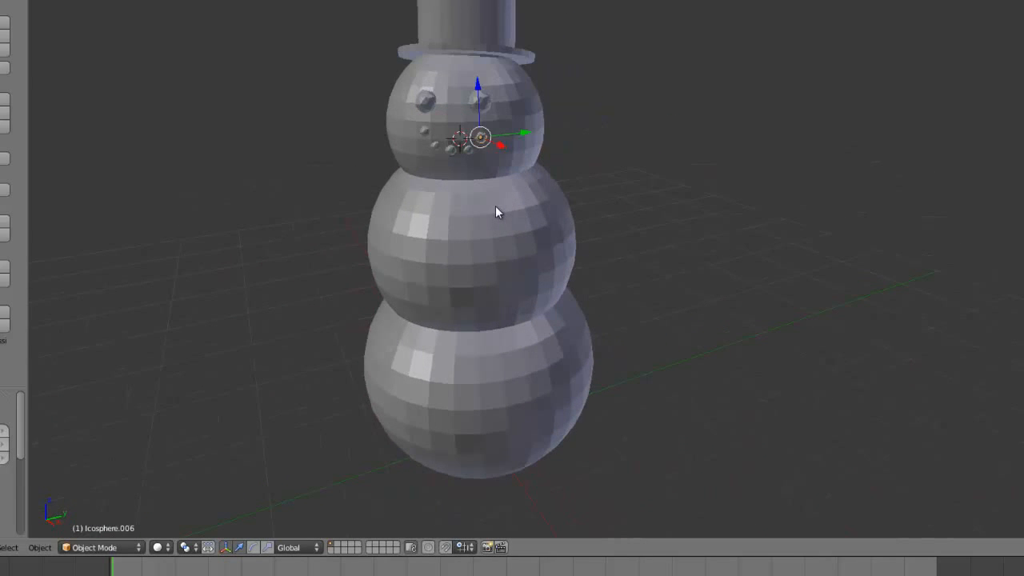
middle_click_drag(484, 184, 487, 191)
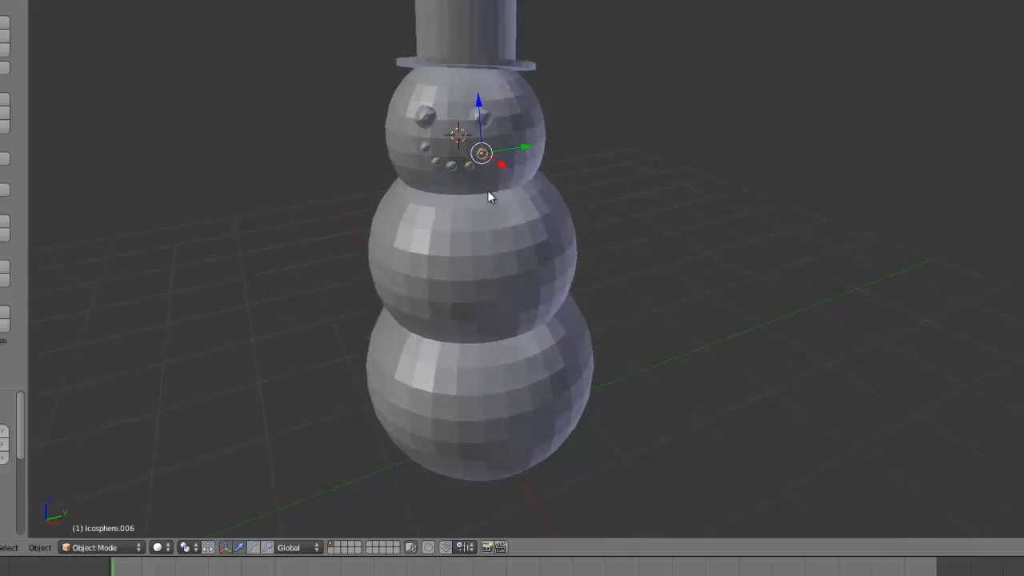
scroll(488, 192, "down", 1)
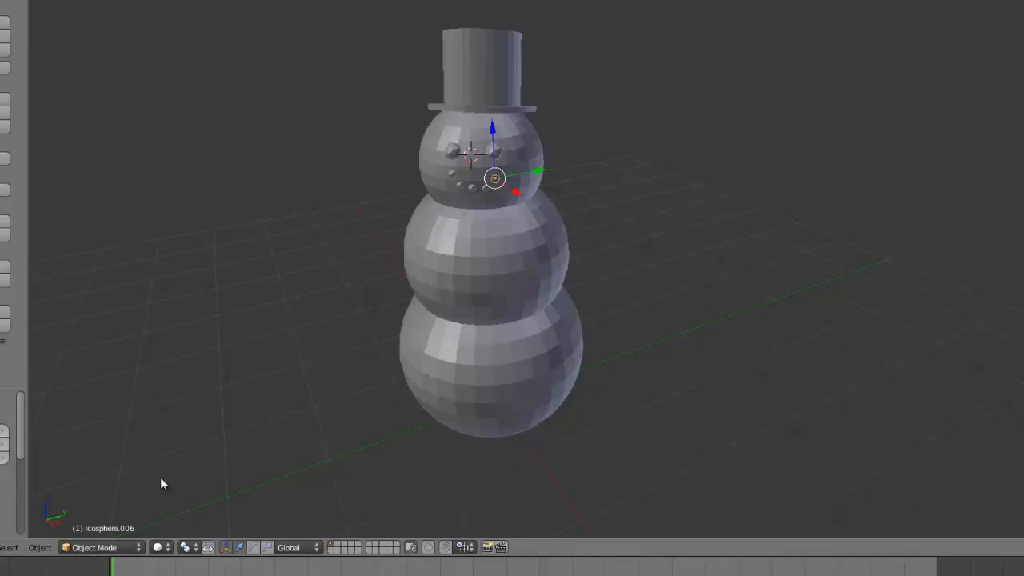
right_click(470, 225)
right_click(441, 194)
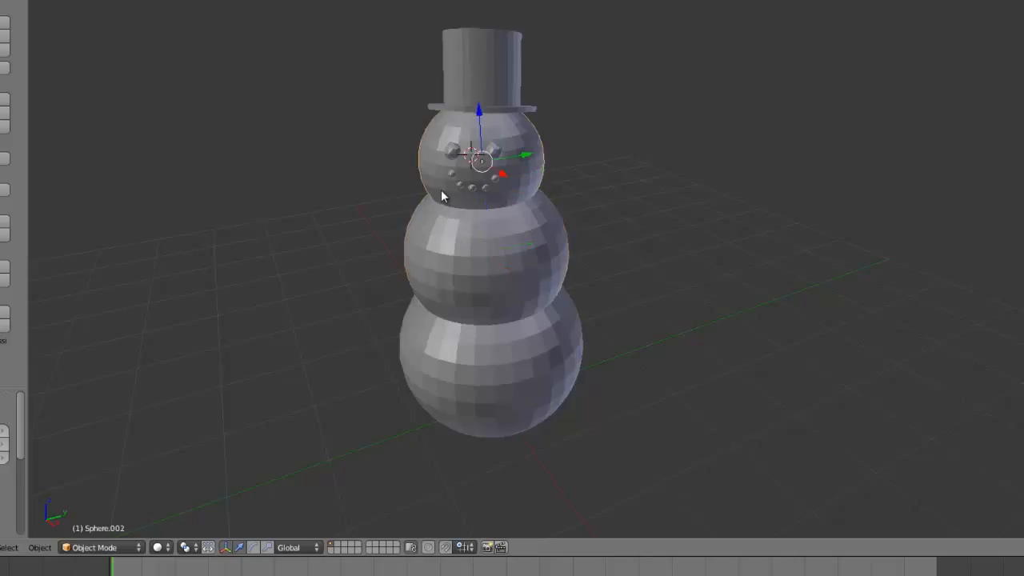
right_click(434, 371)
right_click(483, 72)
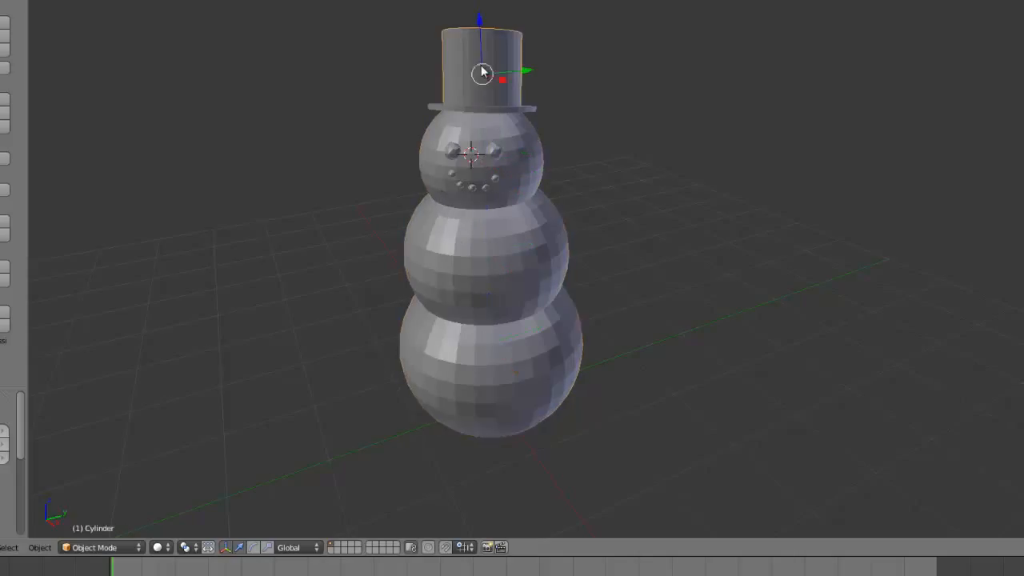
right_click(524, 141)
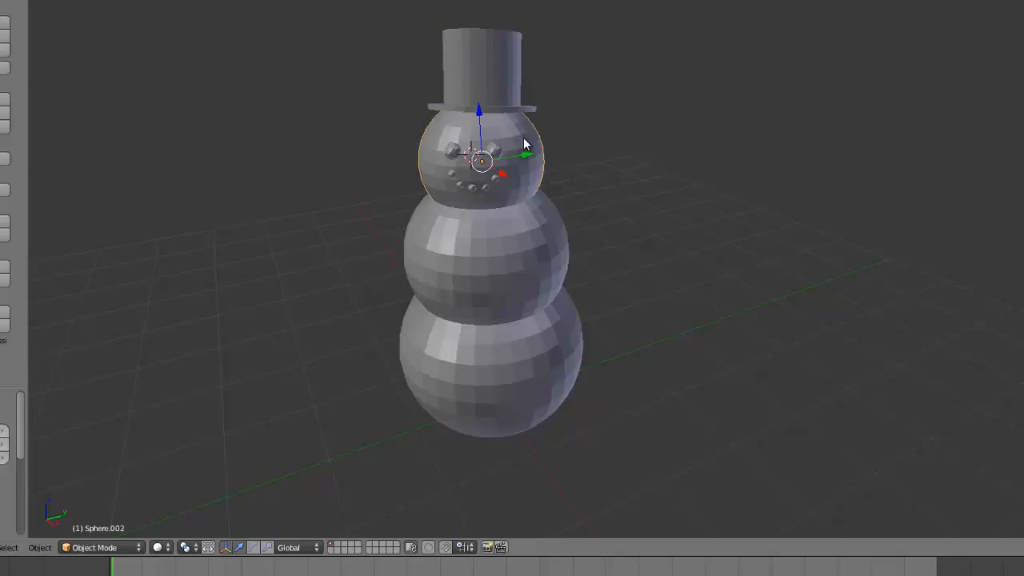
right_click(467, 230)
right_click(468, 360)
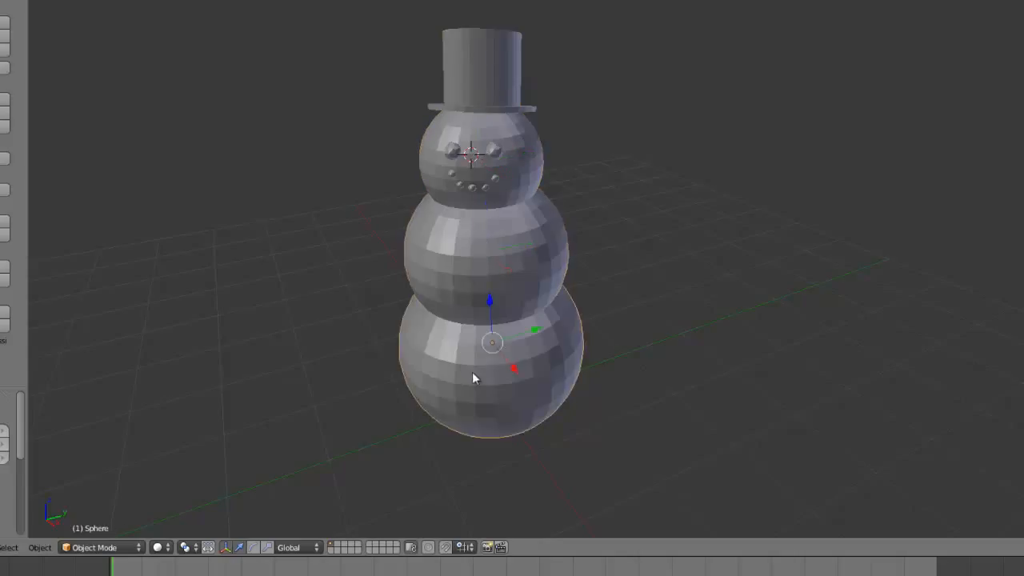
Step: Add a Subdivision Surface modifier to the middle body sphere and raise its viewport subdivisions by one level
right_click(452, 221)
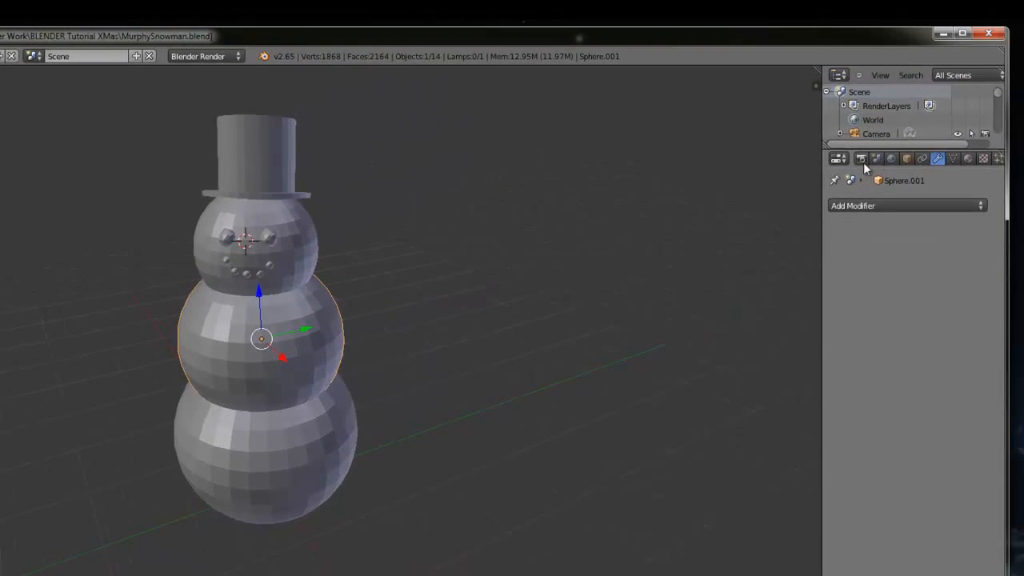
left_click(862, 161)
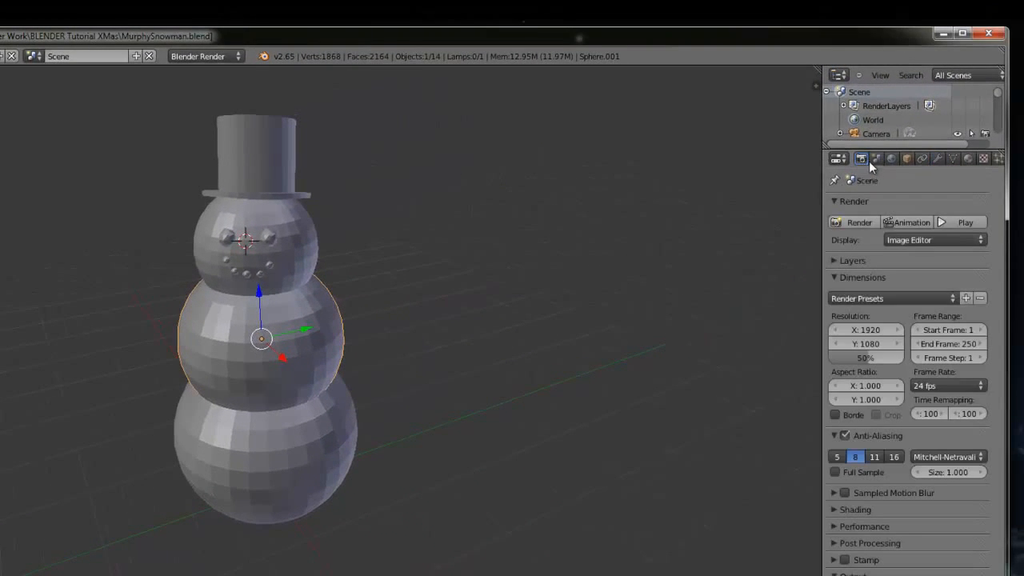
left_click(938, 161)
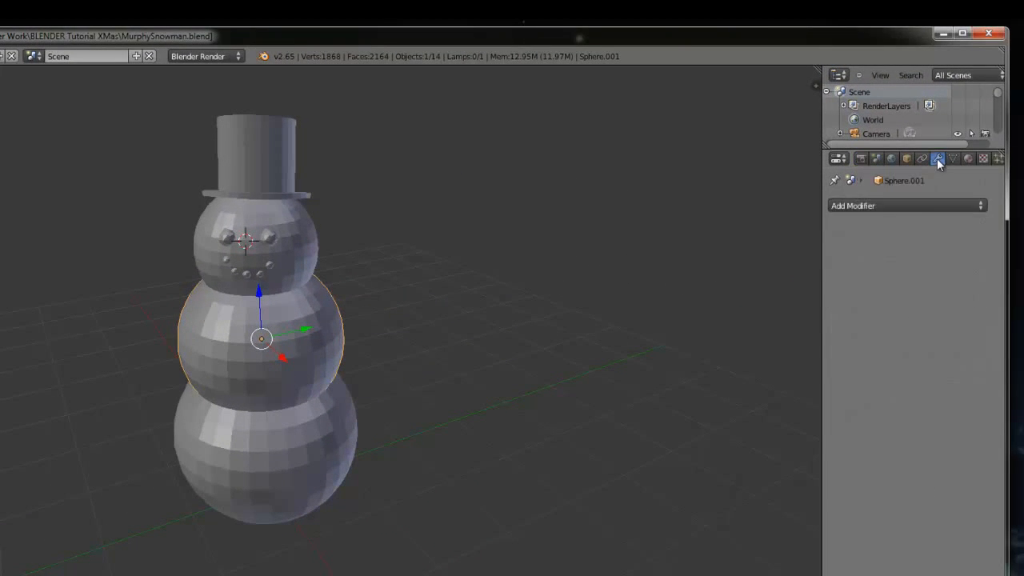
left_click(902, 206)
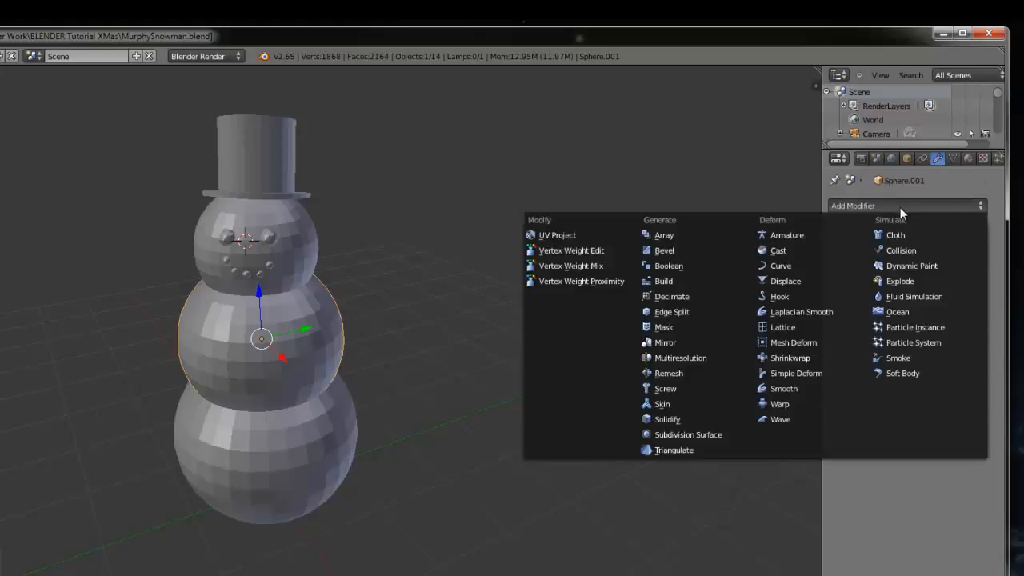
left_click(688, 434)
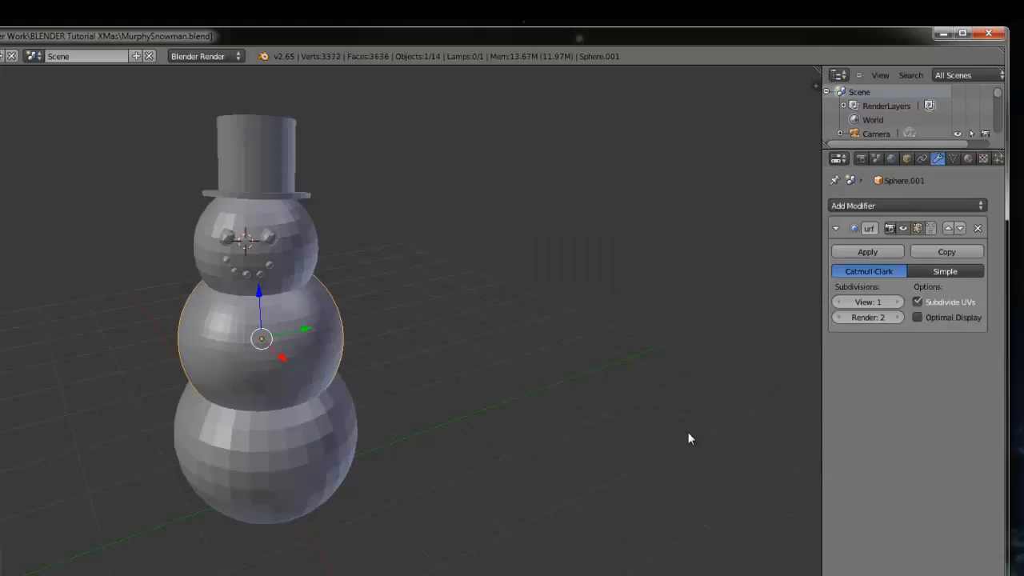
left_click(900, 302)
Step: Add a Subdivision Surface modifier to the head sphere and raise its viewport subdivisions by one level
right_click(284, 276)
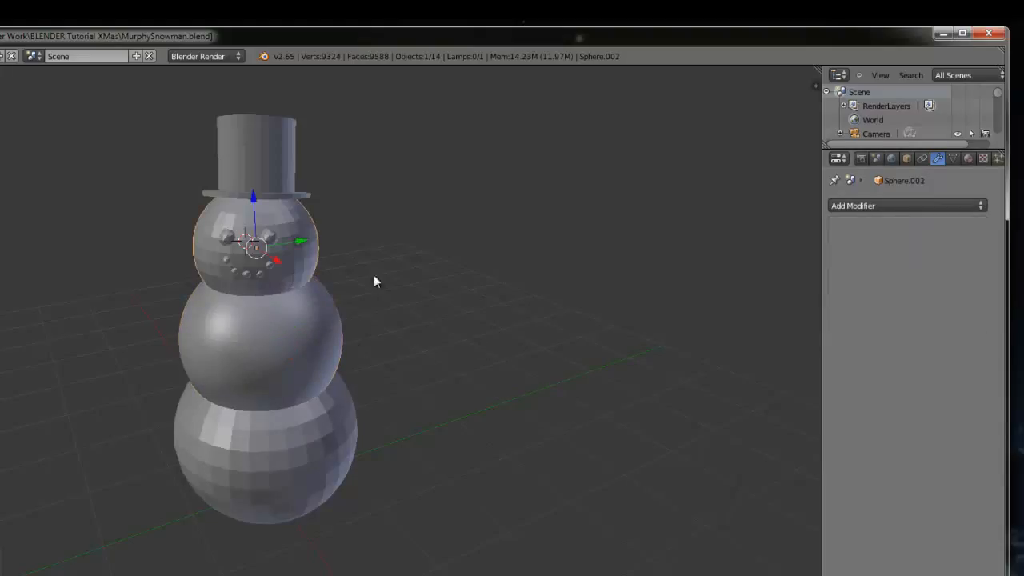
left_click(864, 206)
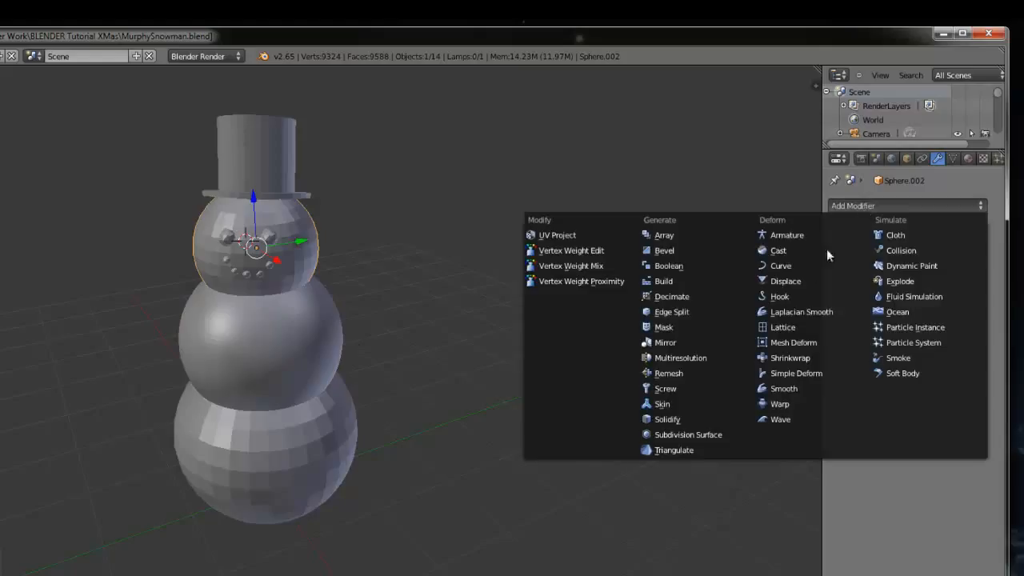
left_click(713, 433)
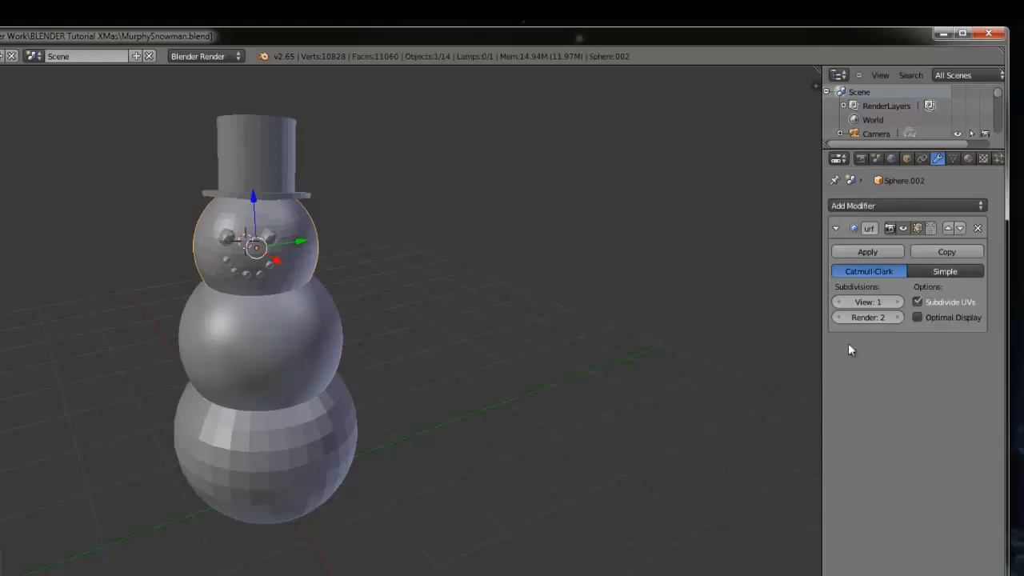
left_click(899, 304)
Step: Add a Subdivision Surface modifier to the bottom body sphere
right_click(302, 441)
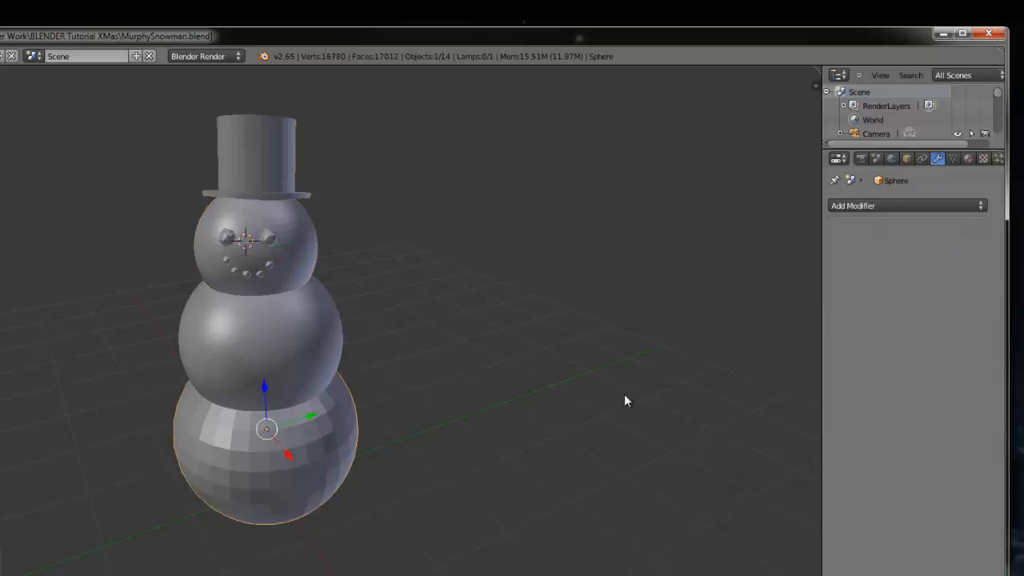
left_click(856, 206)
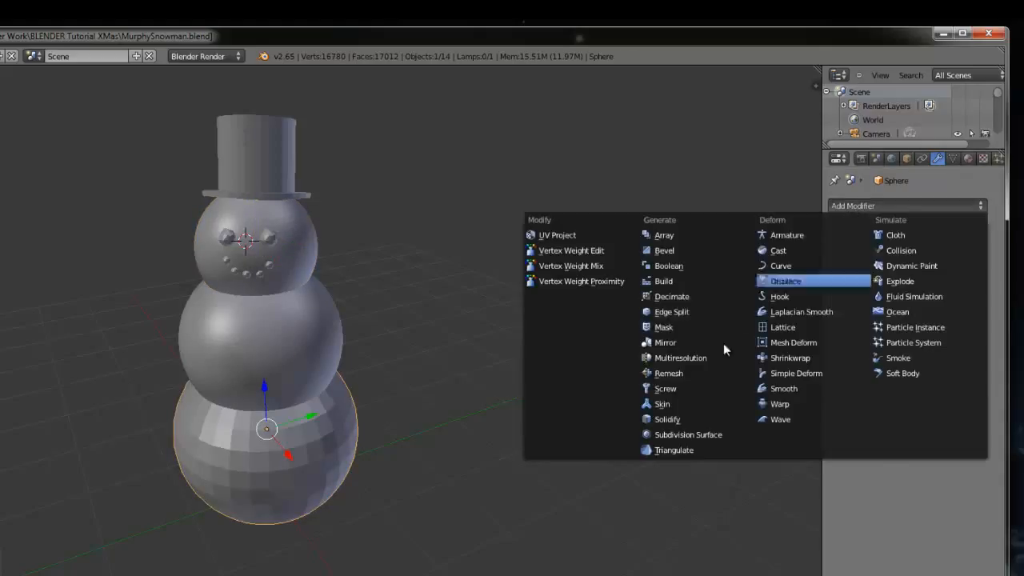
left_click(704, 432)
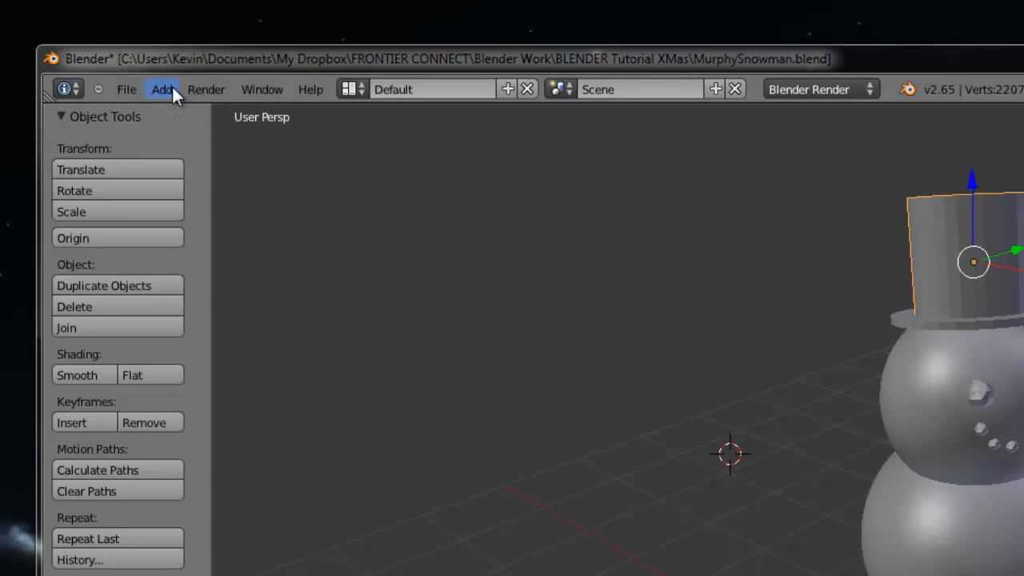
Step: Add a cone mesh at the 3D cursor beside the snowman
left_click(171, 85)
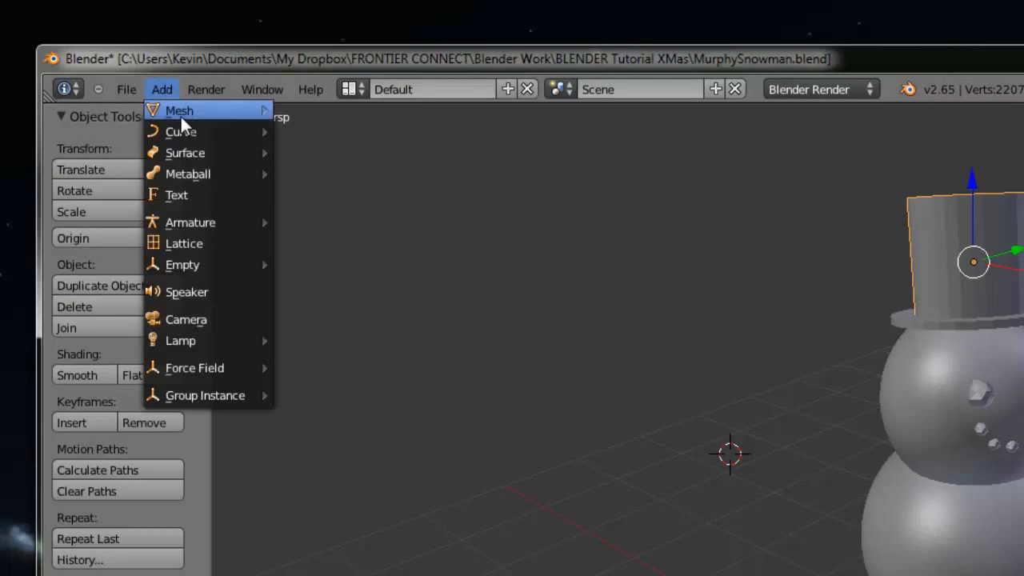
mouse_move(179, 115)
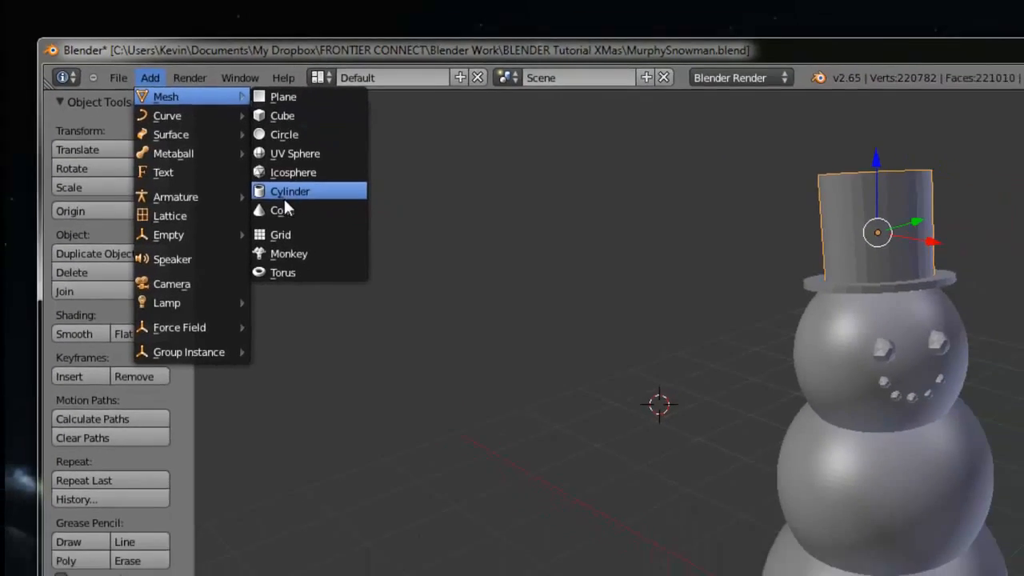
left_click(309, 237)
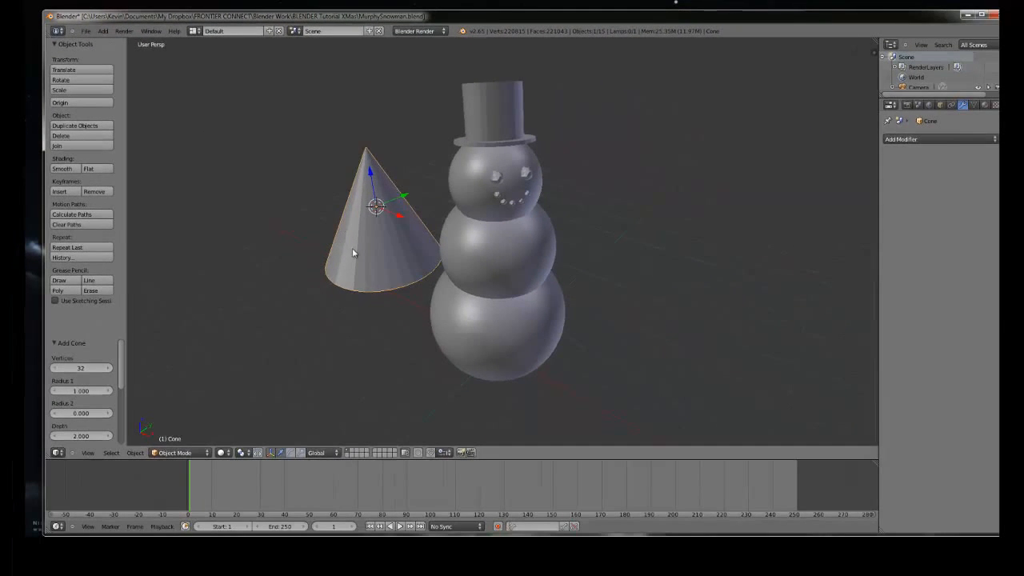
Step: Scale the cone down uniformly to about 0.255 of its size
scroll(424, 276, "down", 1)
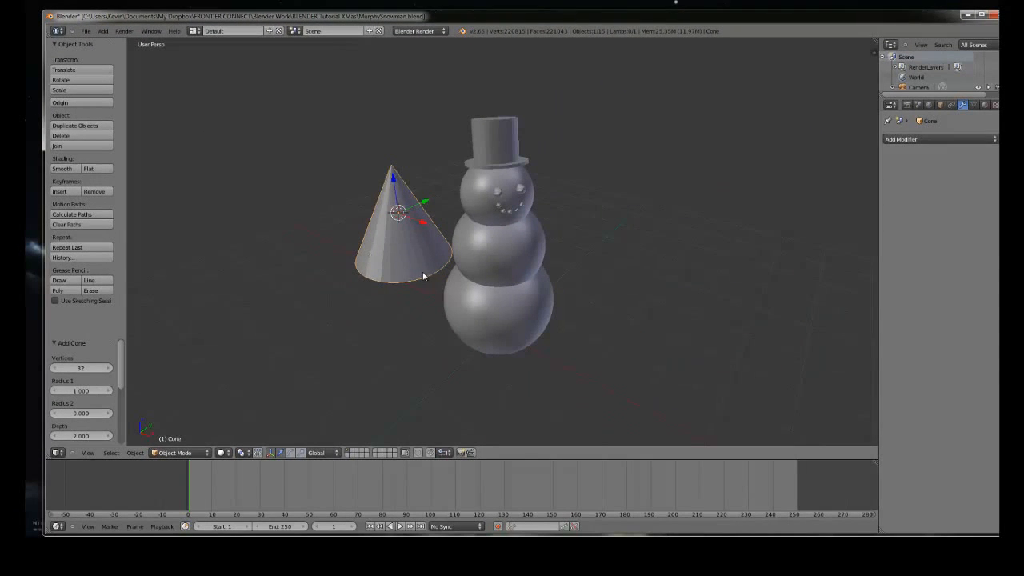
key("s")
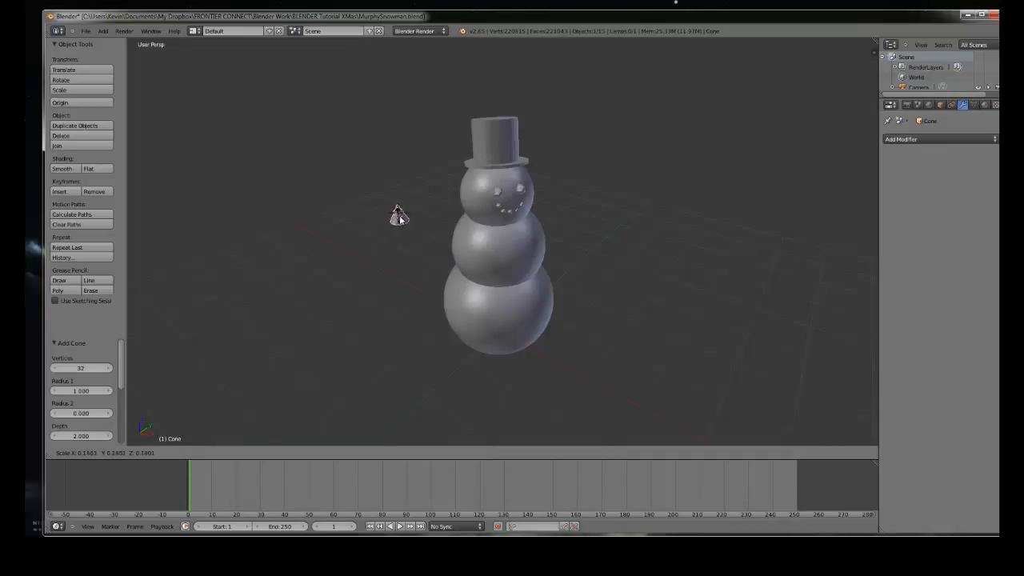
left_click(401, 220)
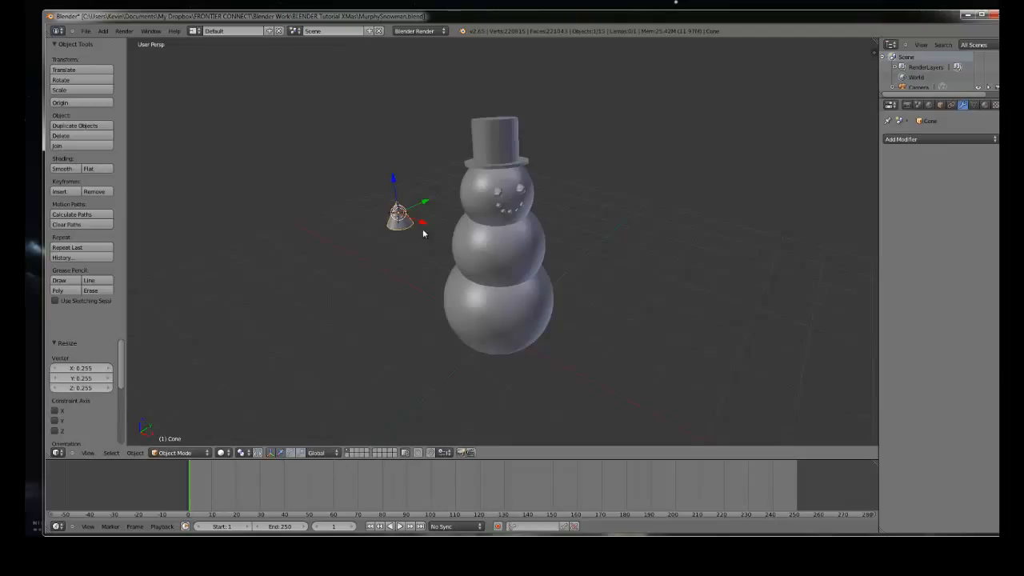
Step: Move the cone in front of the snowman's face, about 3.4 along X, 1.207 up Z and -0.525 back along X
key("g")
key("x")
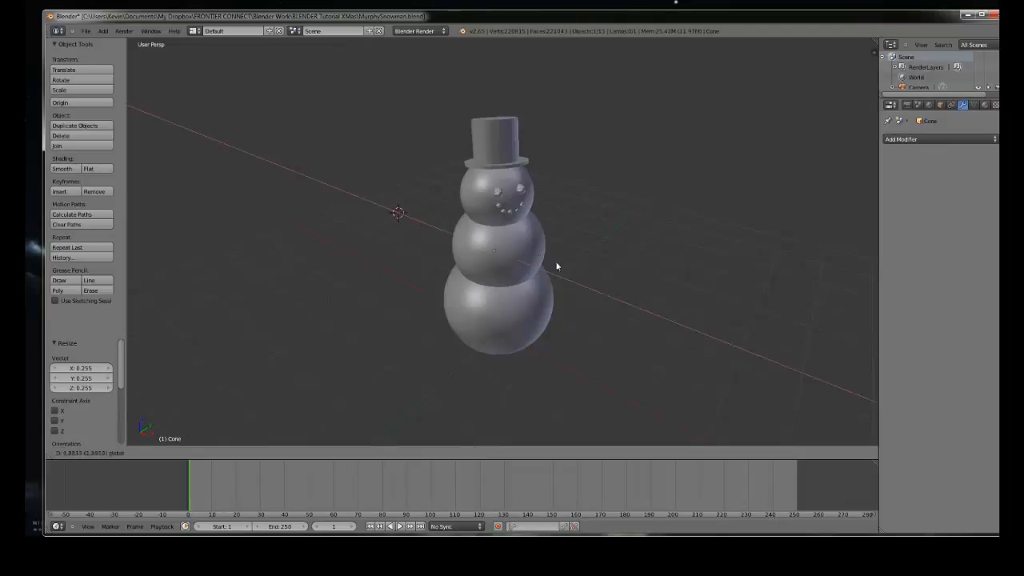
left_click(567, 266)
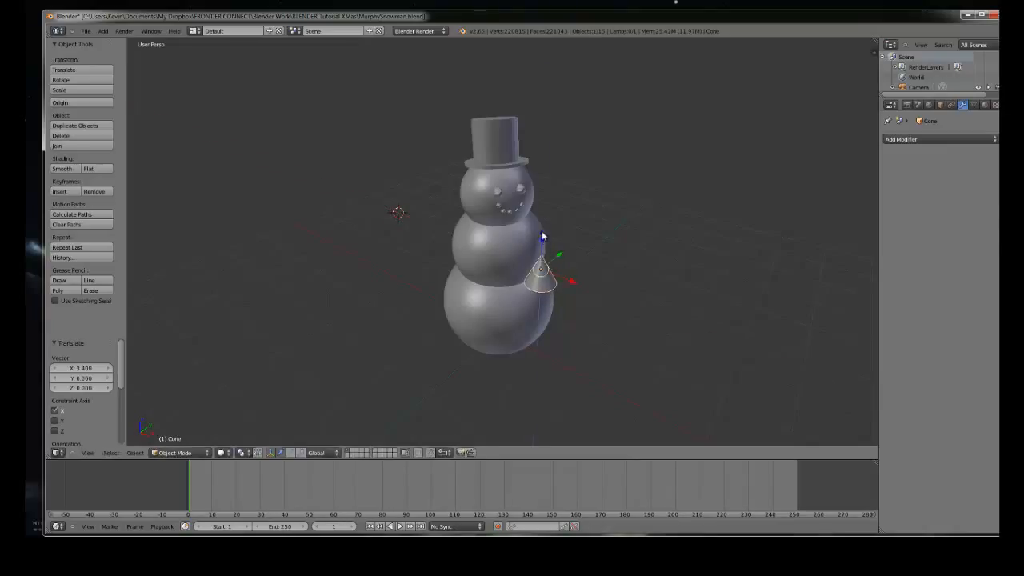
key("g")
key("z")
left_click(540, 172)
scroll(585, 229, "up", 2)
scroll(591, 208, "up", 2)
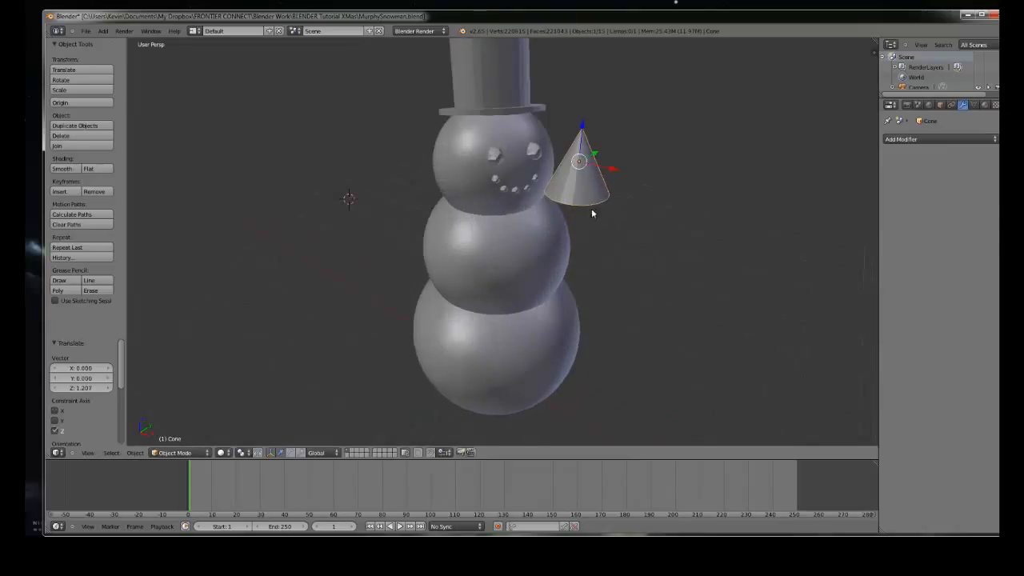
left_click_drag(606, 171, 559, 160)
Step: Scale the cone down uniformly to about 0.341 so it is nose-sized against the face
middle_click_drag(547, 183, 472, 198)
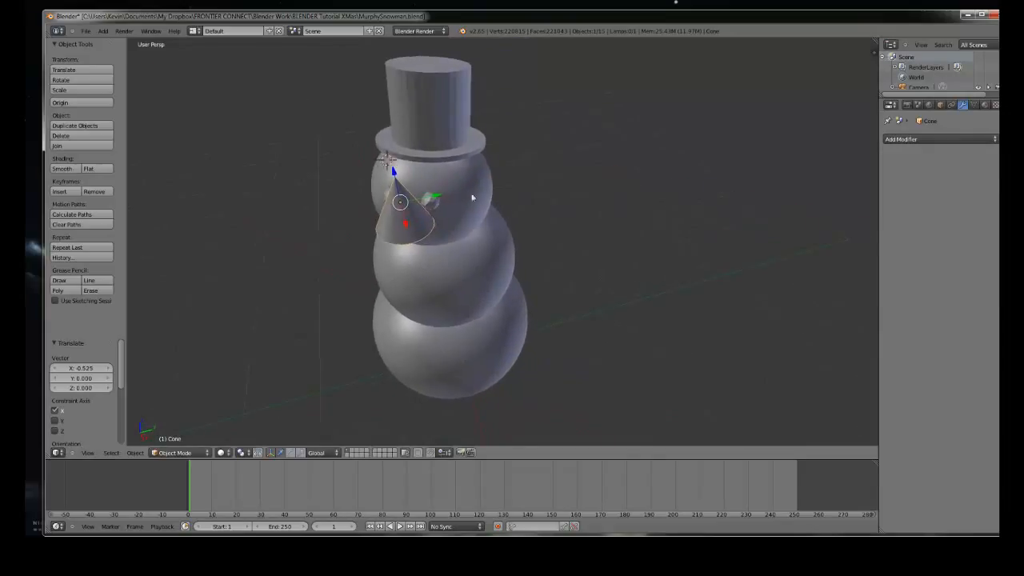
key("s")
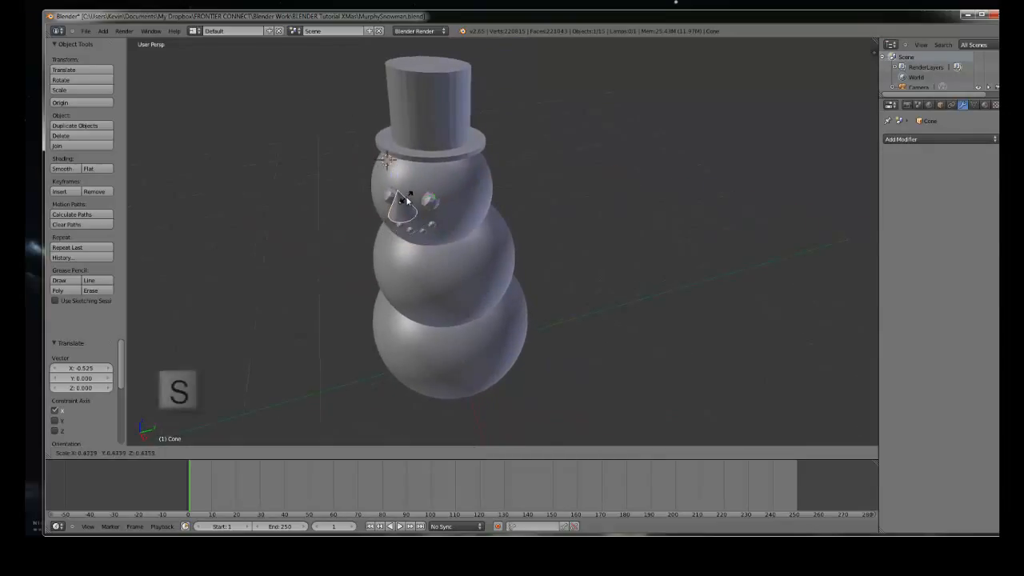
left_click(405, 200)
scroll(404, 202, "up", 6)
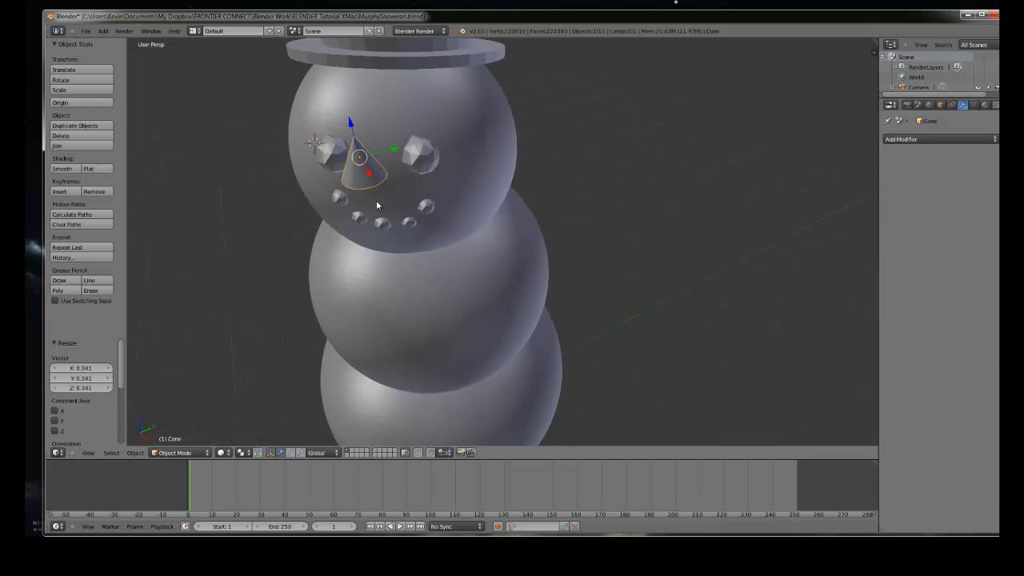
Step: Rotate the cone about -90° around the global Y axis, and switch back to the translate manipulator
middle_click_drag(376, 200, 399, 198)
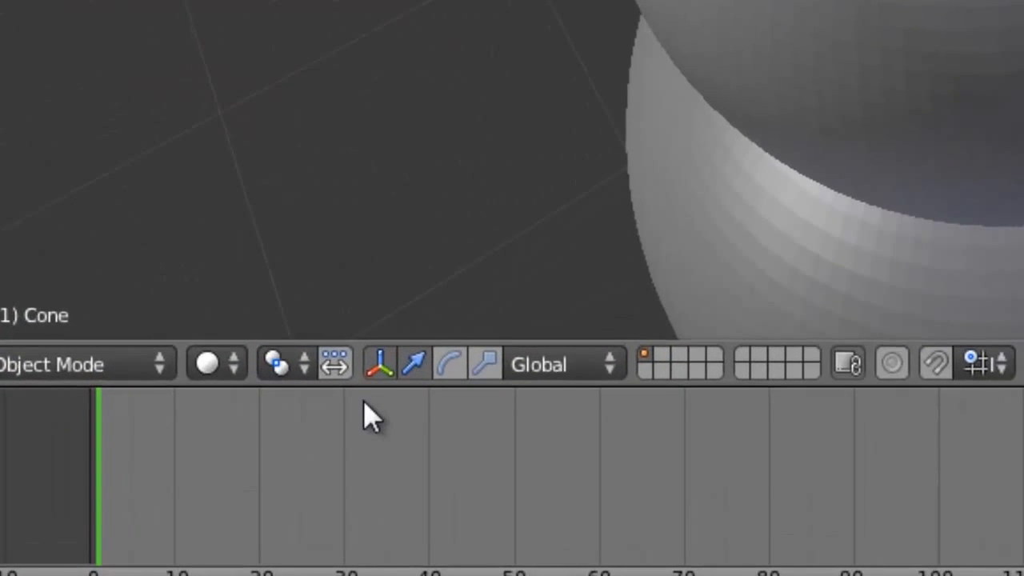
left_click(449, 365)
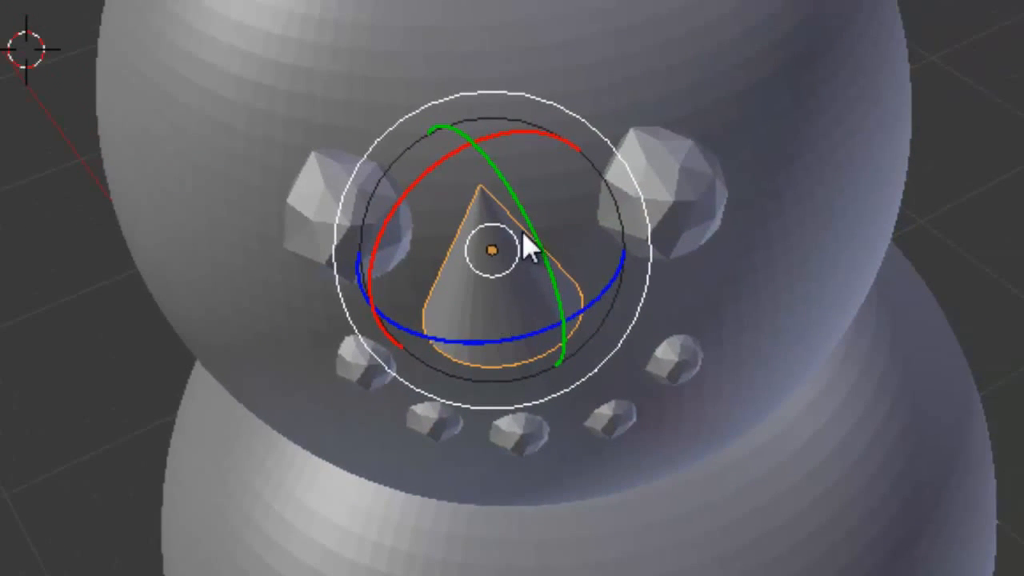
left_click_drag(528, 247, 336, 24)
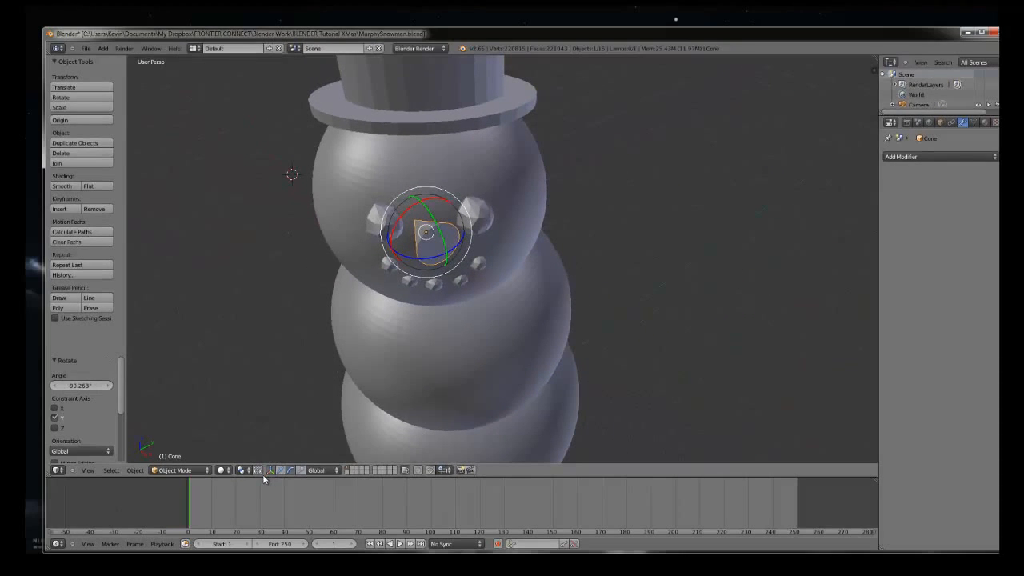
left_click(280, 470)
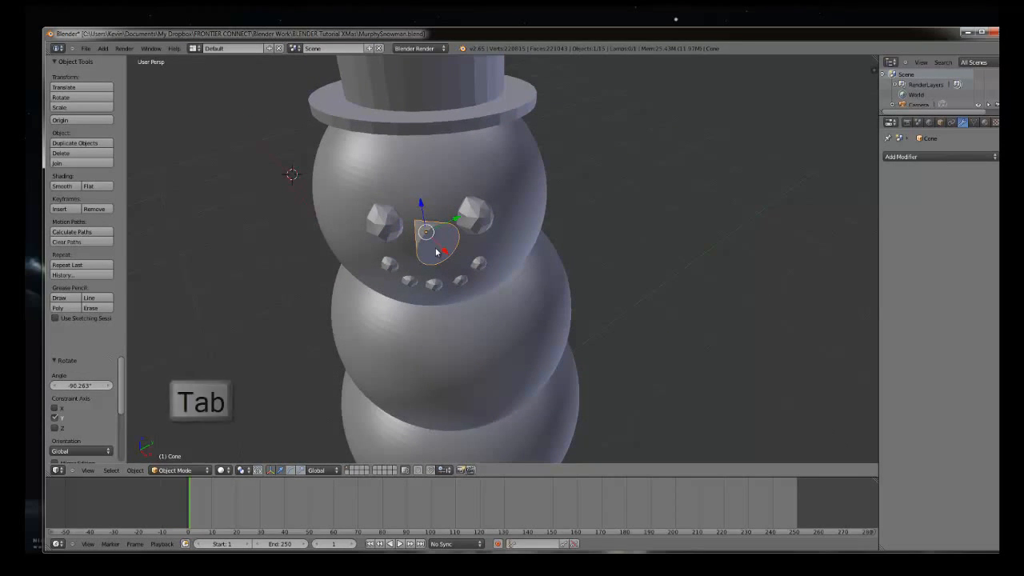
Step: Scale the cone's base face to about 0.277 in Edit Mode to make a slimmer nose
key("Tab")
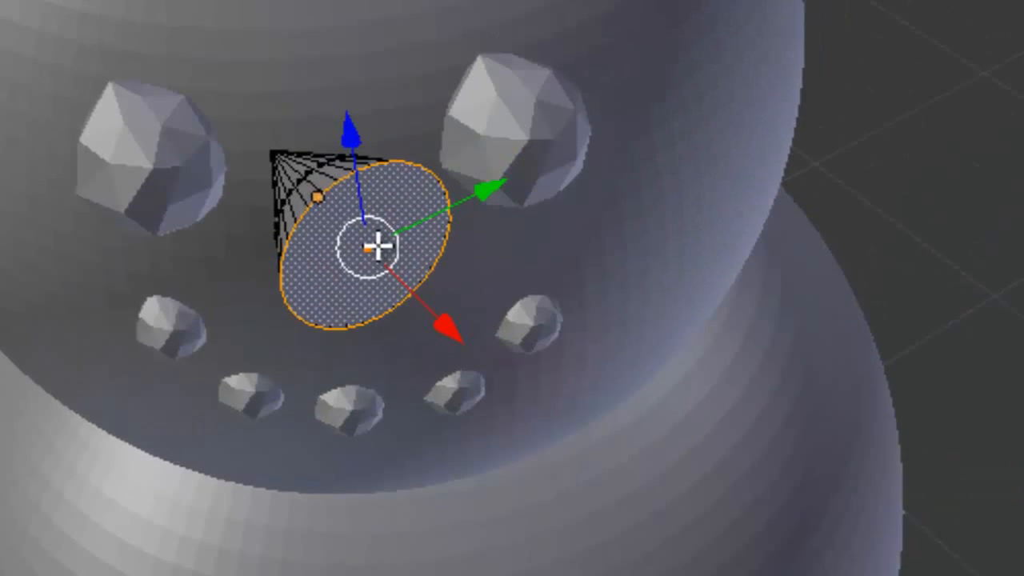
right_click(388, 271)
key("s")
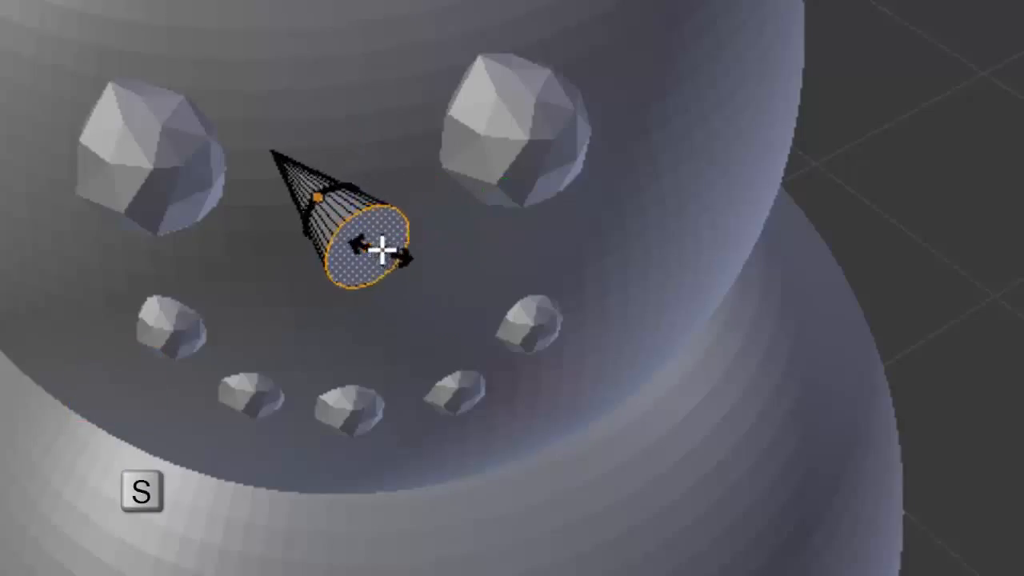
left_click(376, 241)
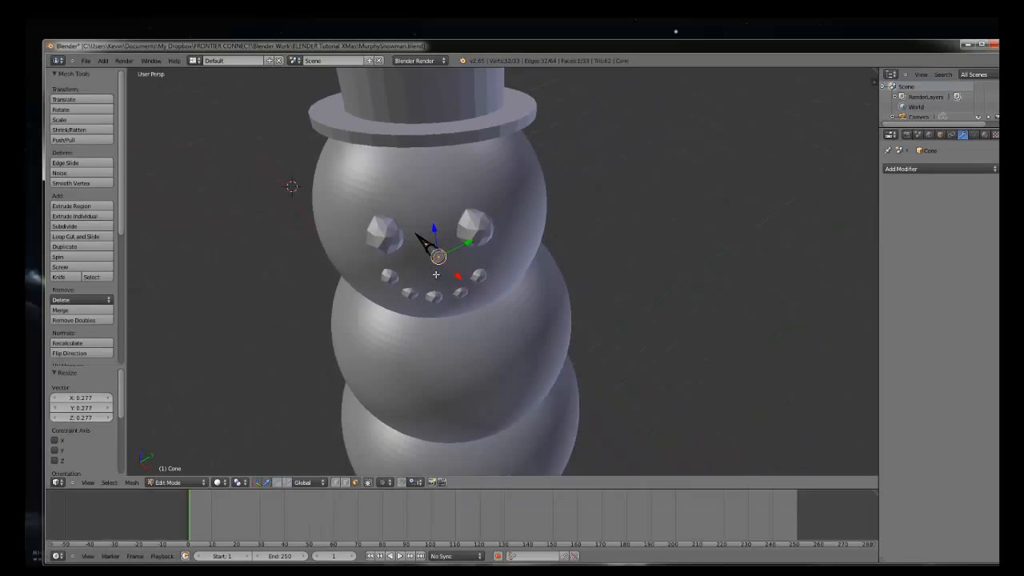
Step: Try rotating the cone's base face about 74° around the Y axis, and undo the rotation
middle_click_drag(436, 275, 445, 279)
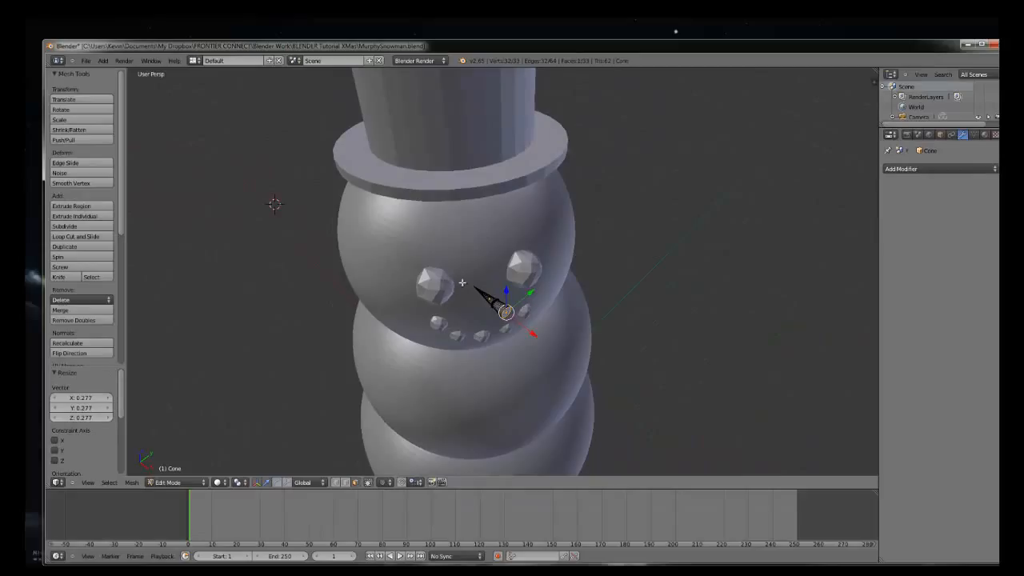
left_click(257, 482)
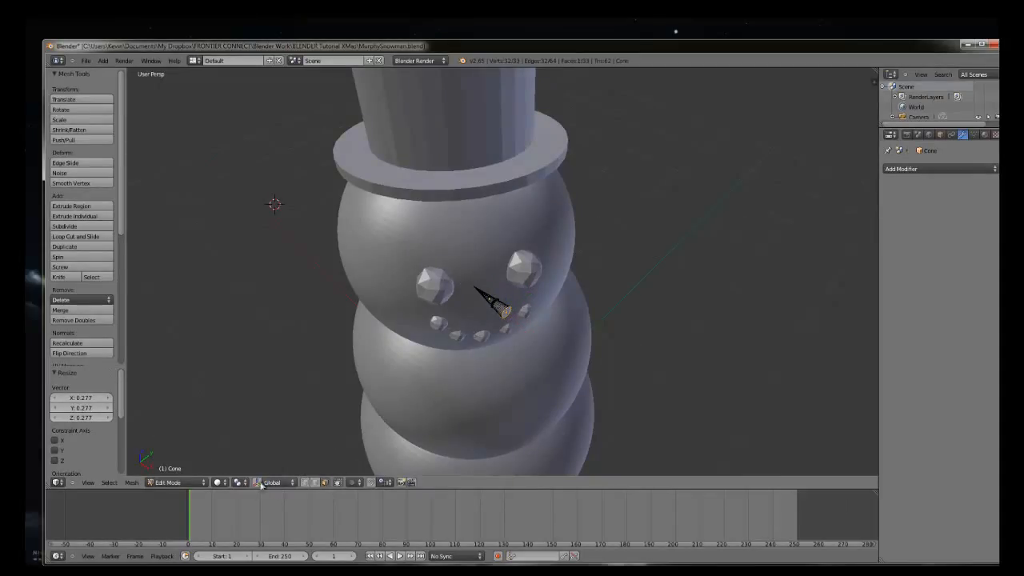
left_click(257, 482)
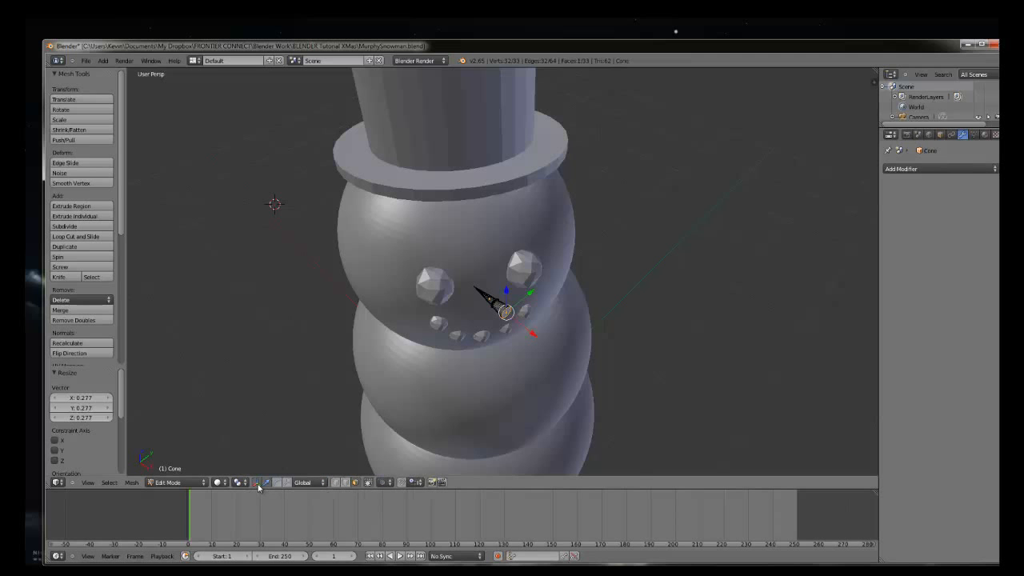
left_click(276, 481)
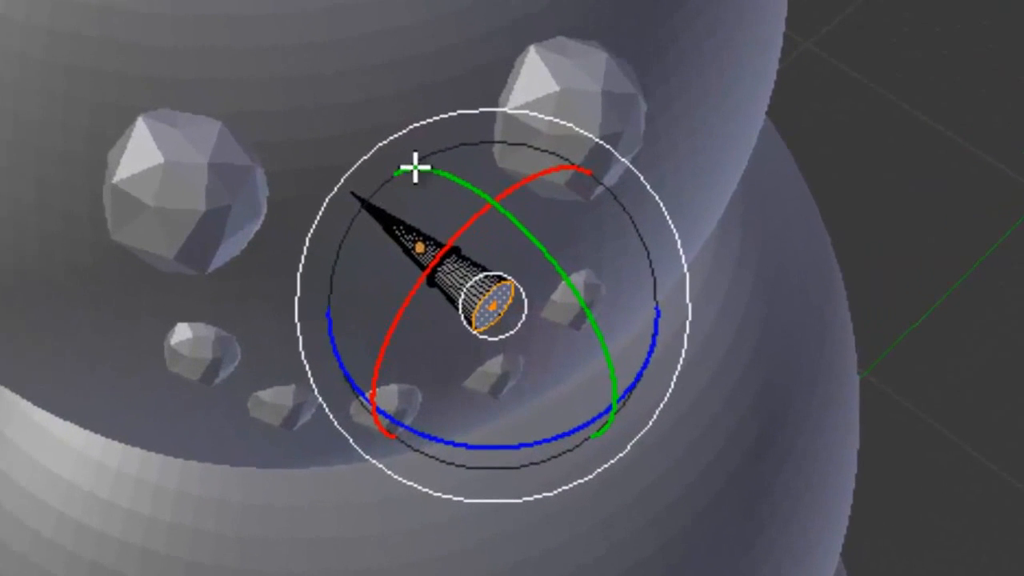
left_click_drag(415, 169, 548, 258)
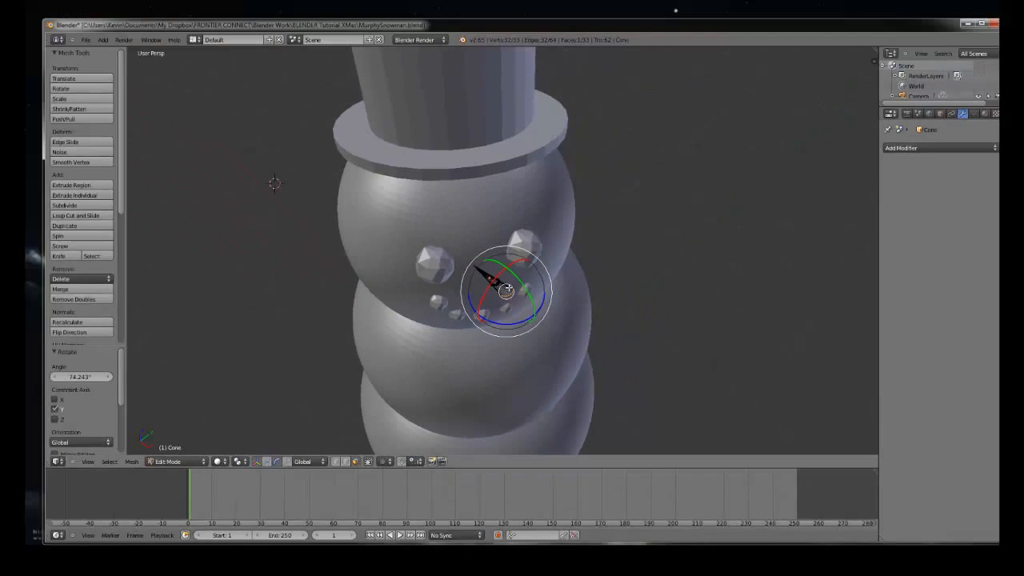
scroll(506, 290, "up", 3)
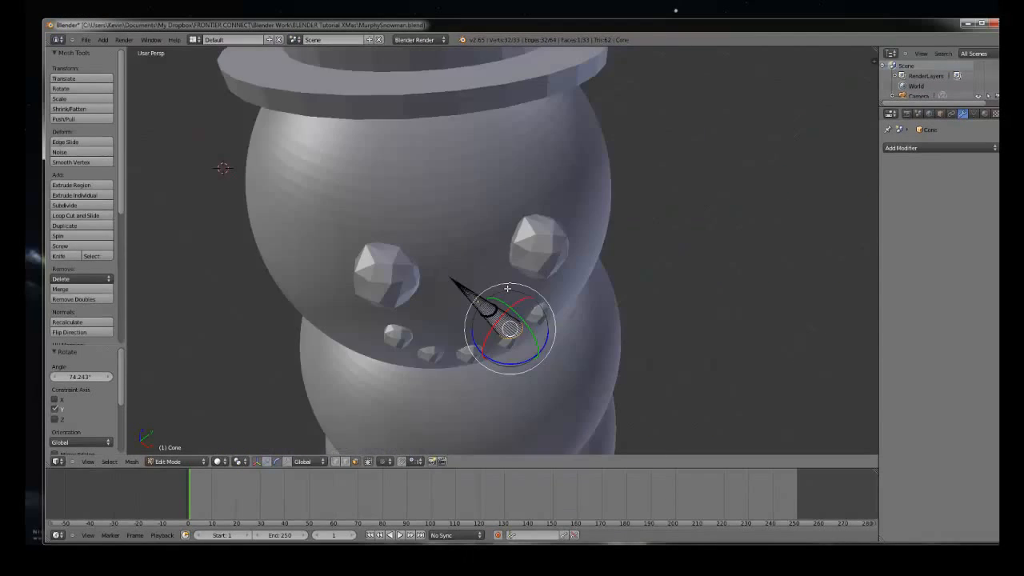
middle_click_drag(504, 297, 503, 289)
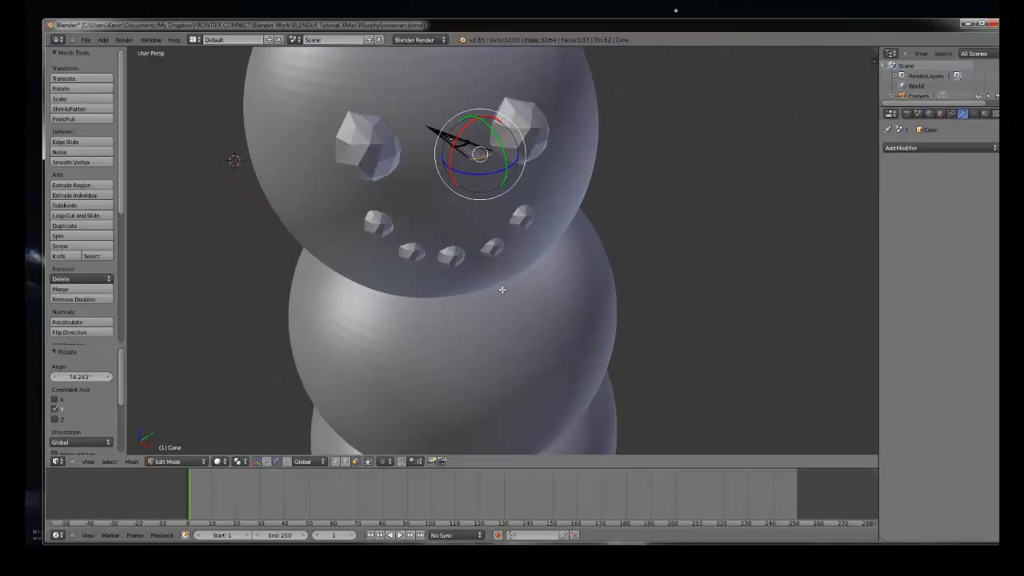
key("ctrl+z")
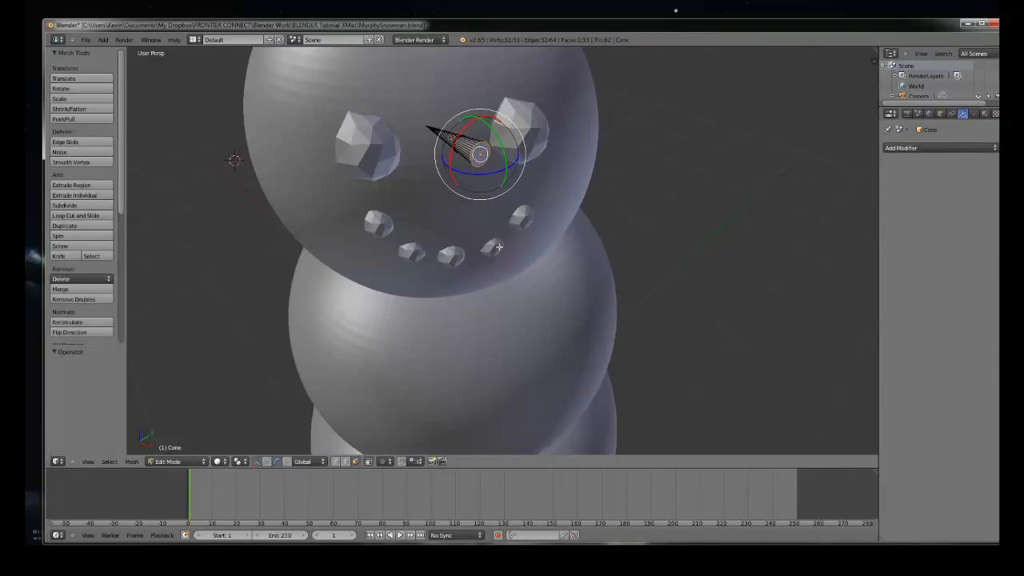
Step: Rotate the whole cone in Object Mode around the Y and Z axes so its tip points out from the face
key("Tab")
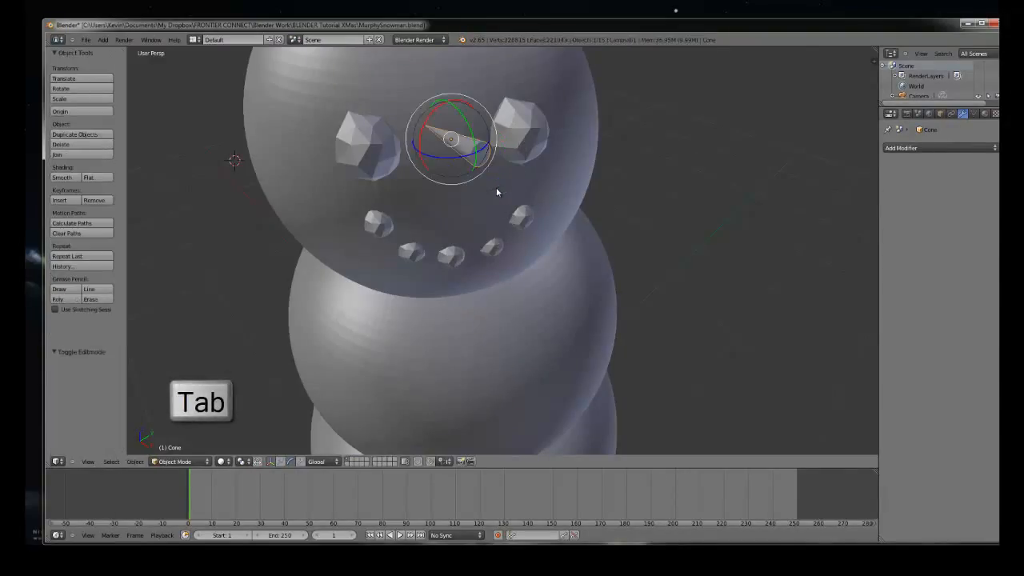
left_click_drag(464, 119, 467, 169)
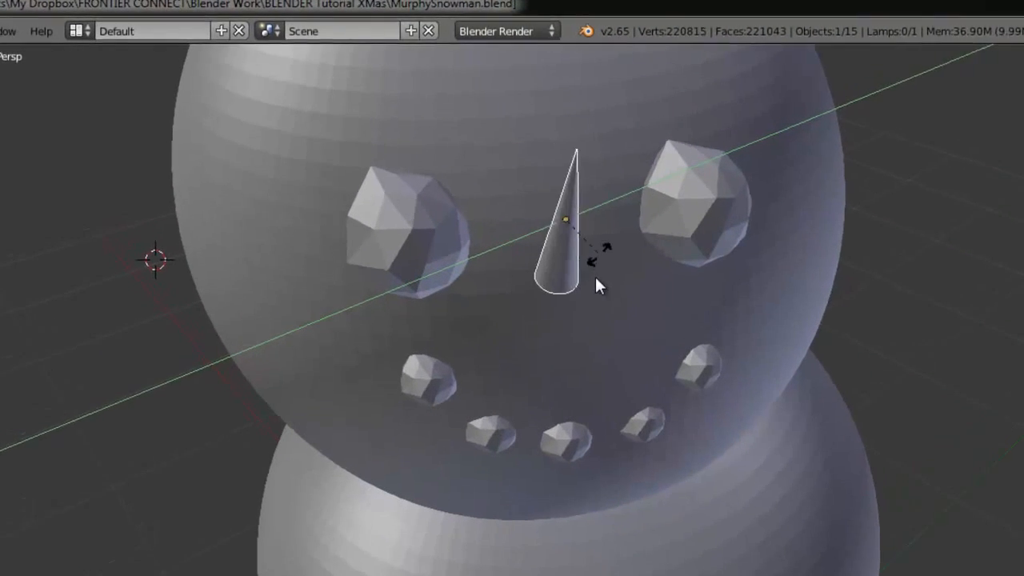
left_click_drag(595, 275, 545, 336)
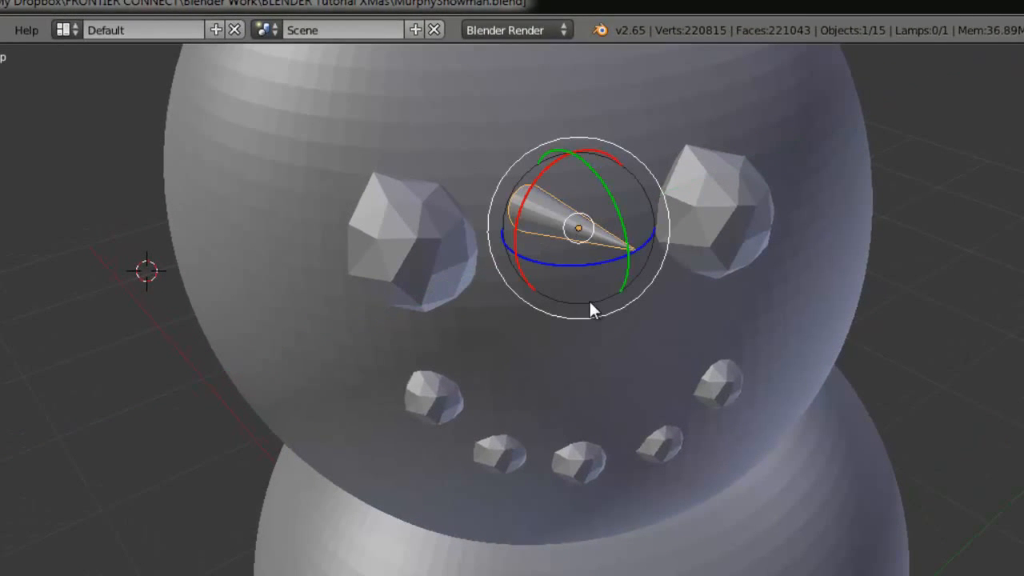
left_click_drag(638, 255, 605, 263)
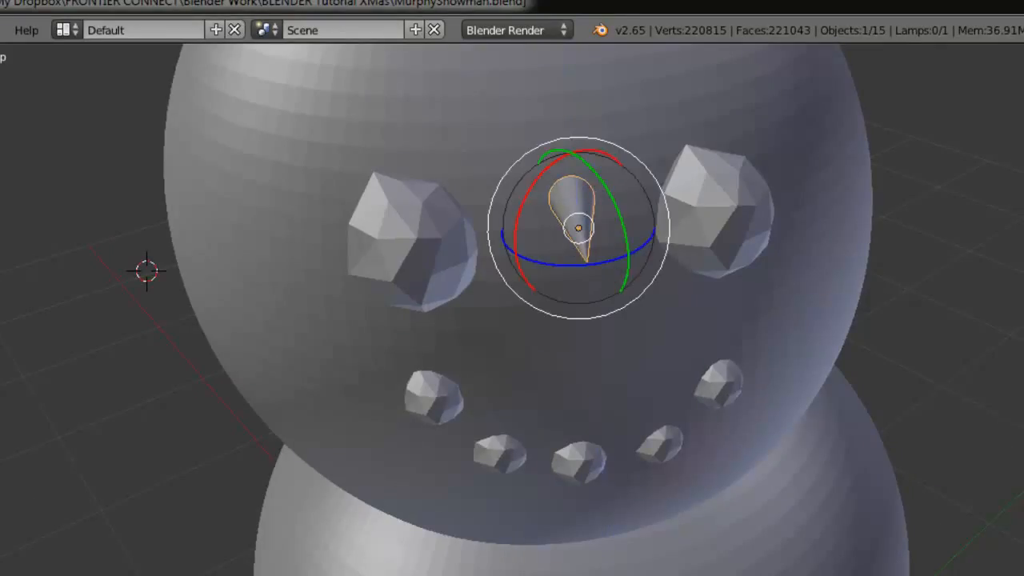
Step: Lower the cone nose to just above the smile and push it along X towards the face
left_click_drag(571, 174, 558, 330)
middle_click_drag(538, 376, 680, 520)
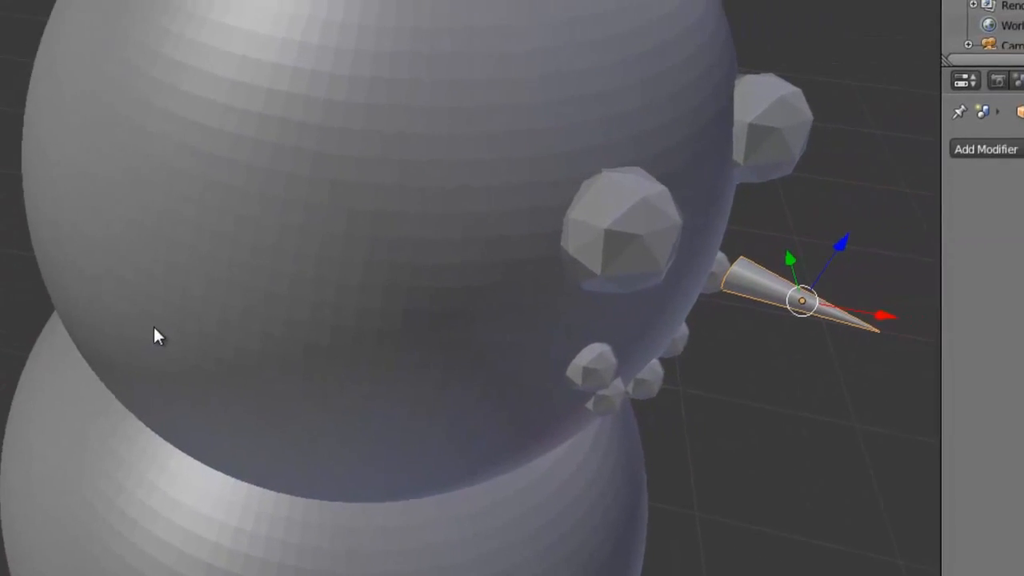
middle_click_drag(123, 318, 85, 317)
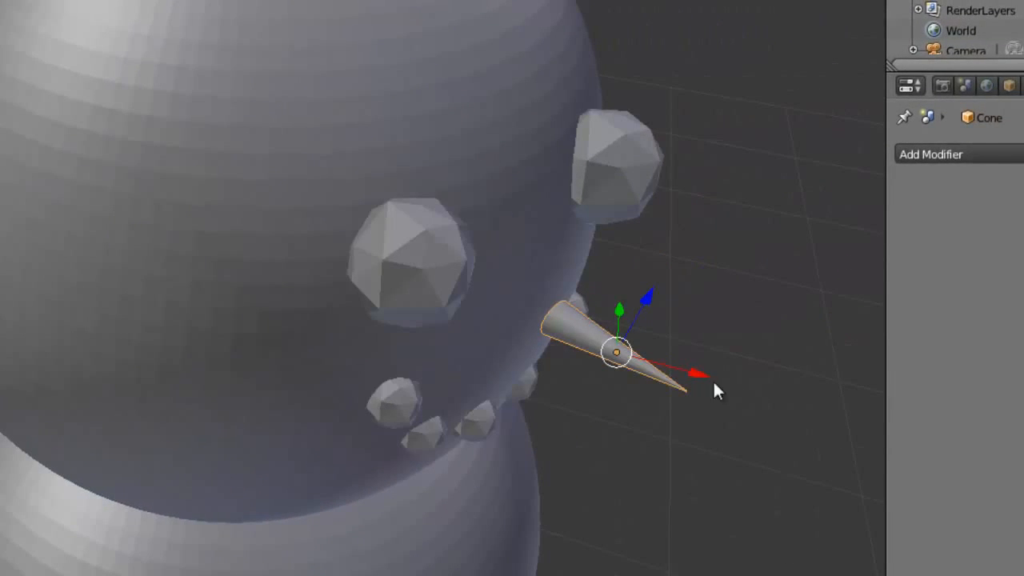
left_click_drag(696, 381, 649, 369)
Step: Shift the cone nose about 0.011 along the Y axis to centre it between the eyes
middle_click_drag(649, 369, 490, 344)
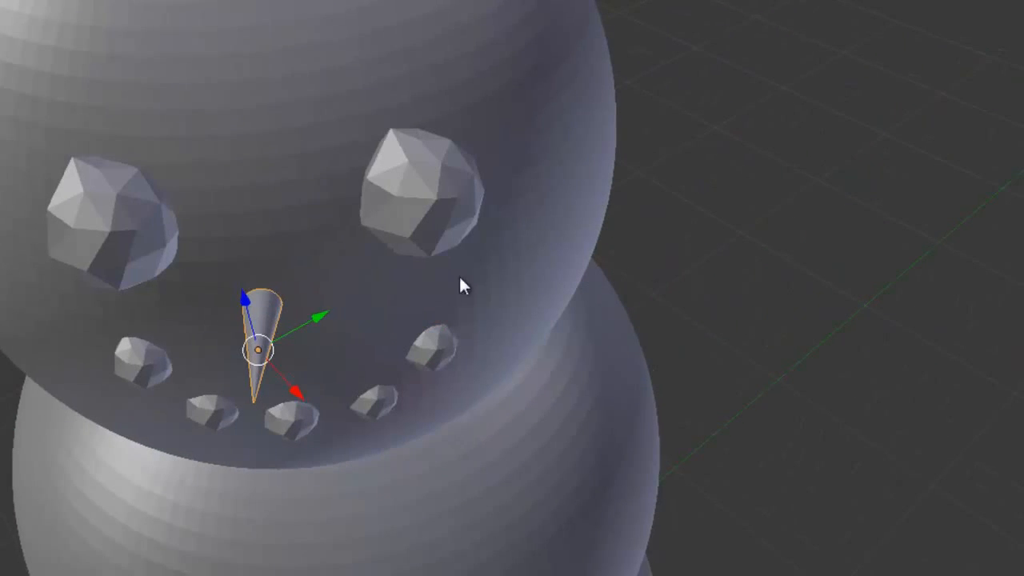
left_click_drag(318, 315, 336, 321)
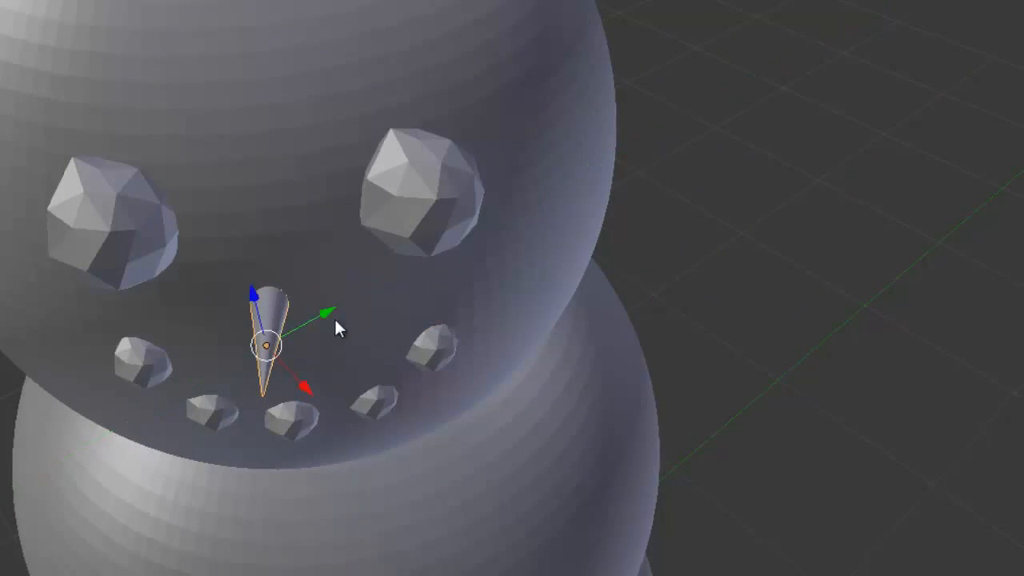
scroll(281, 365, "down", 3)
Step: Rotate the cone nose slightly around the global Z axis so its tip points straight out from the face
middle_click_drag(283, 361, 307, 349)
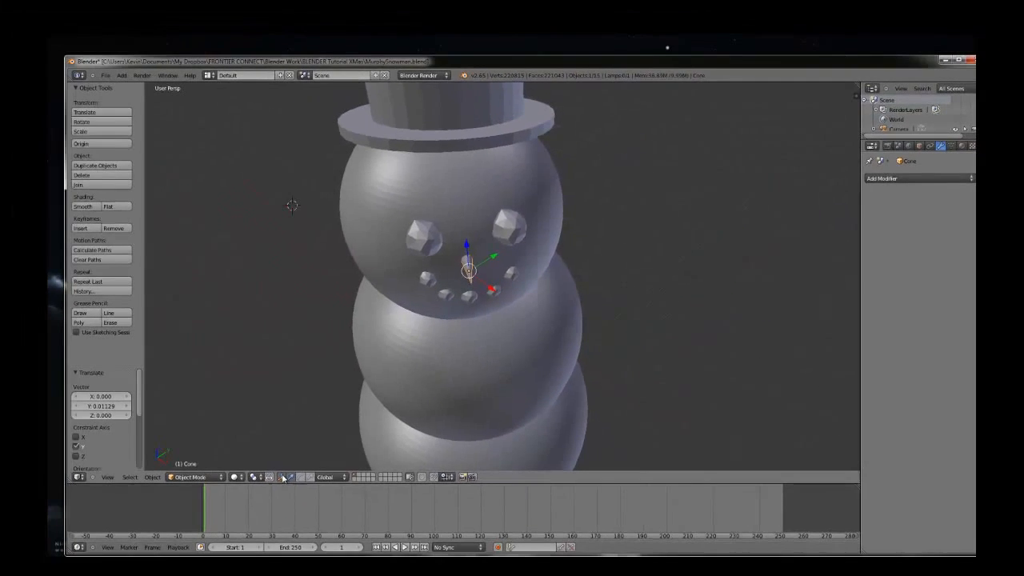
left_click(282, 477)
left_click(301, 478)
scroll(477, 298, "up", 6)
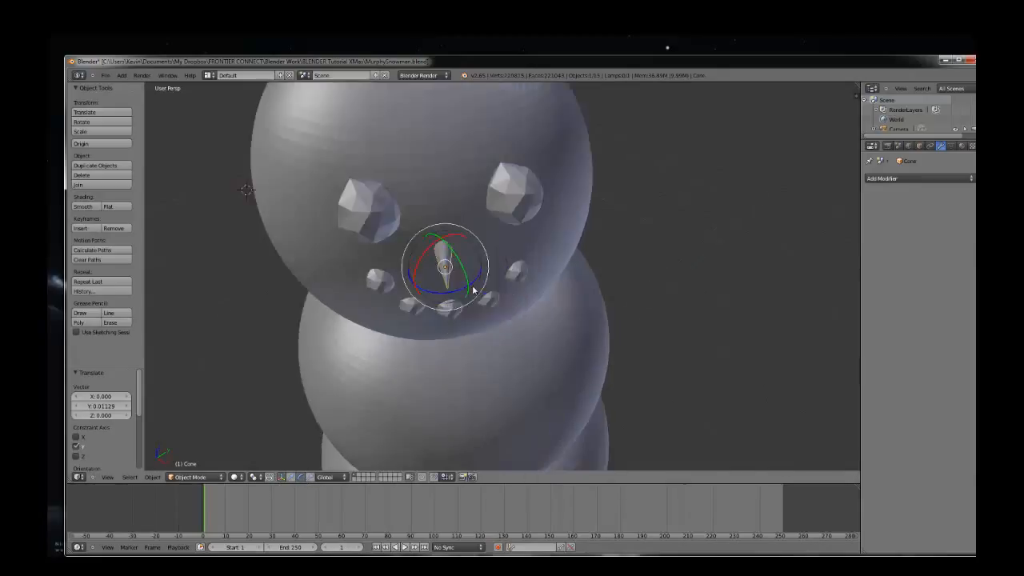
scroll(467, 288, "down", 2)
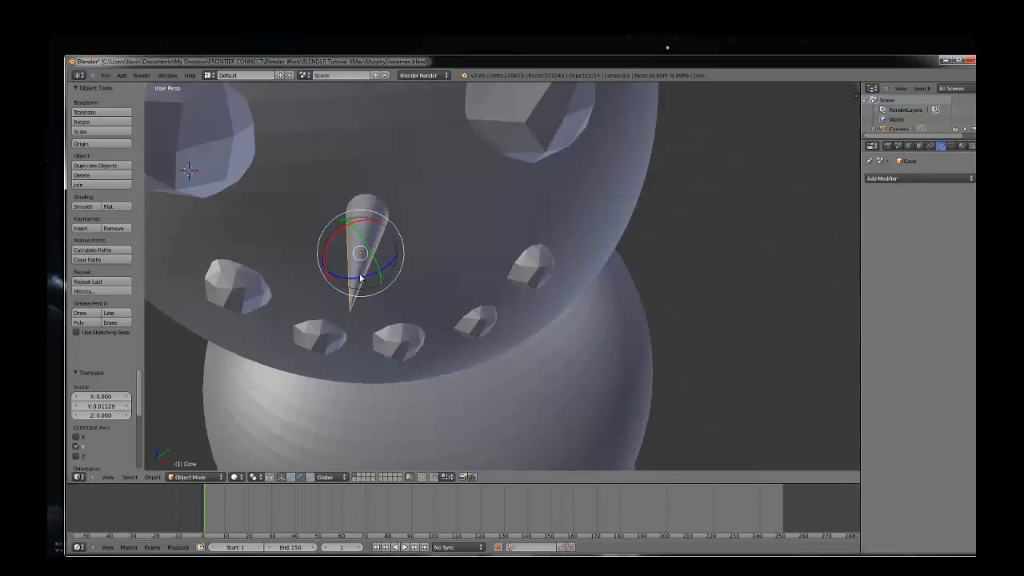
left_click_drag(363, 279, 366, 280)
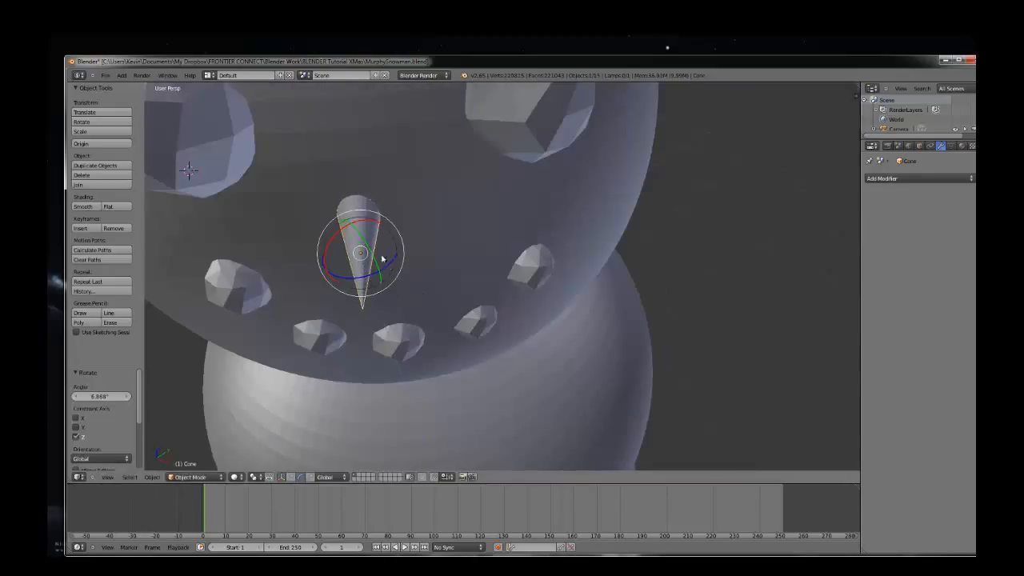
Step: Shift the cone nose about 0.008 along the X axis, outwards from the face
left_click(294, 477)
left_click_drag(387, 243, 386, 276)
scroll(385, 274, "down", 6)
middle_click_drag(384, 273, 414, 274)
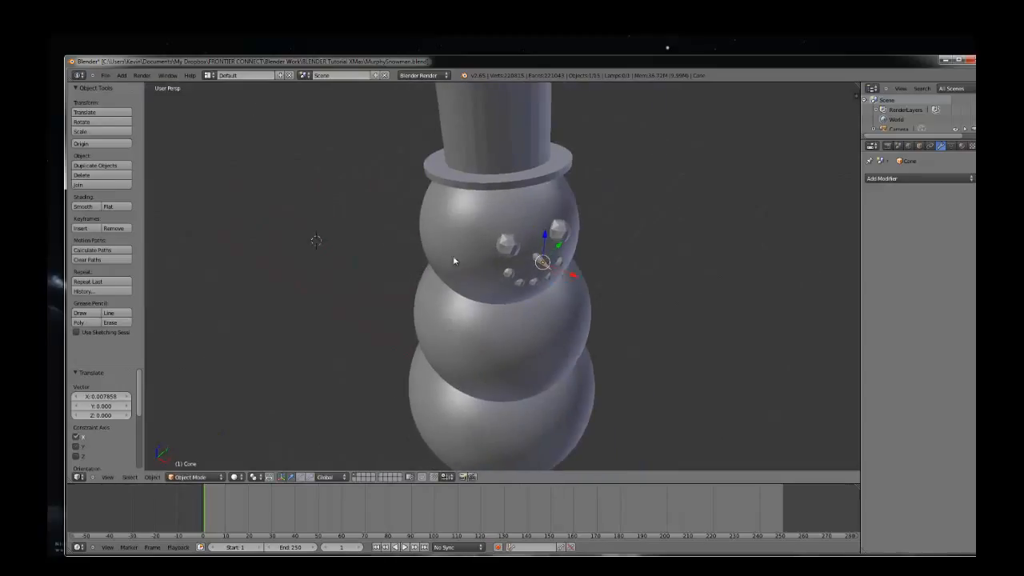
scroll(560, 284, "up", 4)
scroll(605, 286, "down", 3)
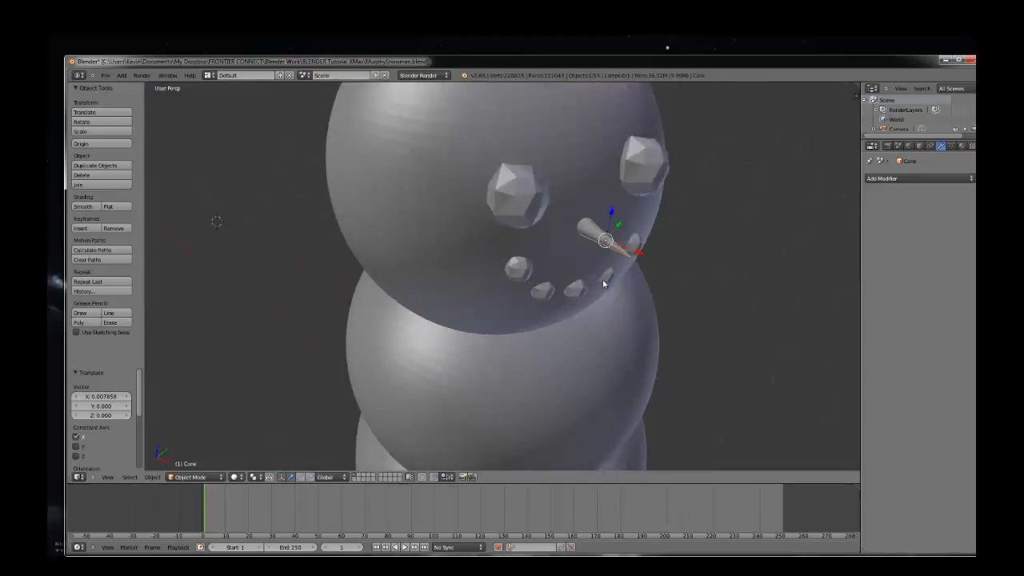
scroll(616, 281, "down", 2)
middle_click_drag(631, 282, 611, 270)
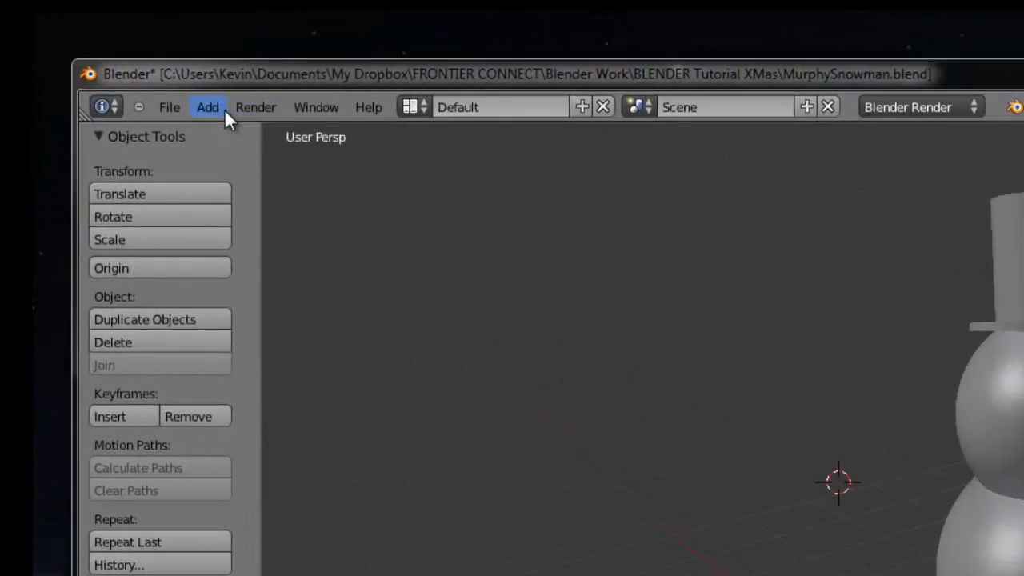
Step: Add a torus mesh to the scene
left_click(251, 123)
mouse_move(257, 136)
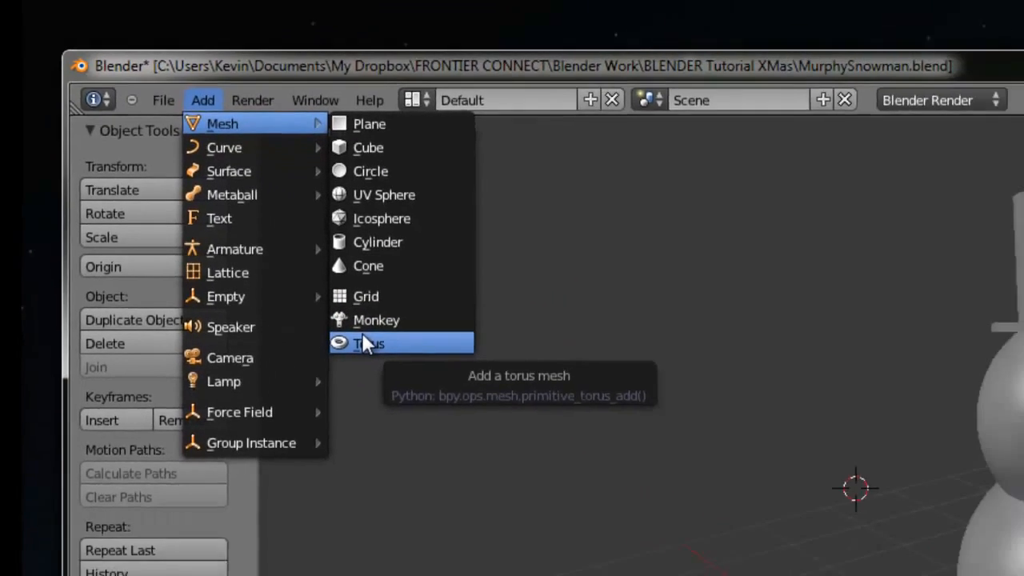
left_click(438, 413)
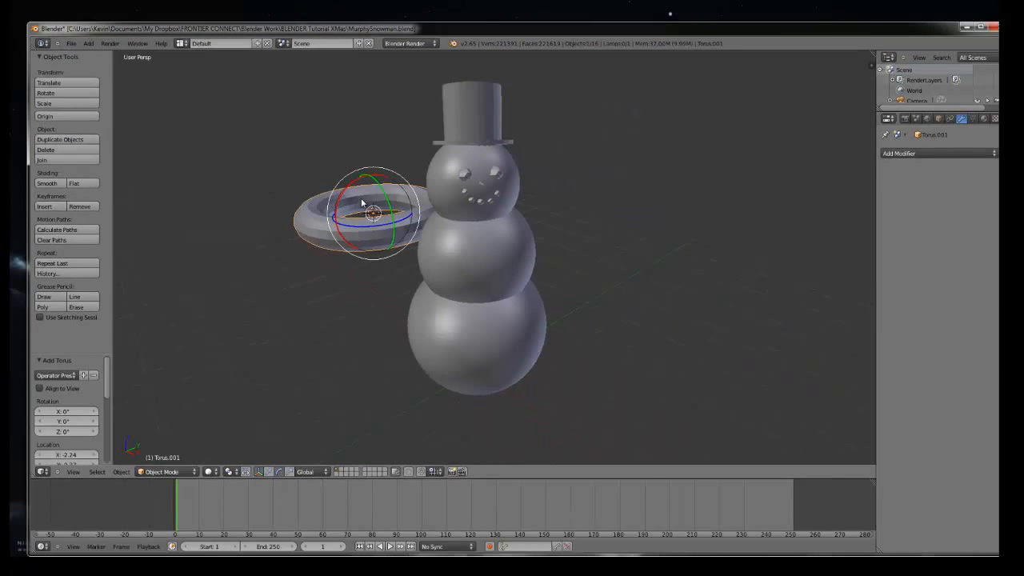
Step: Lower the torus about 0.643 along Z and shift it along X and Y to centre it around the snowman's body
left_click(271, 472)
left_click_drag(370, 174, 367, 217)
scroll(364, 235, "down", 1)
scroll(364, 234, "up", 3)
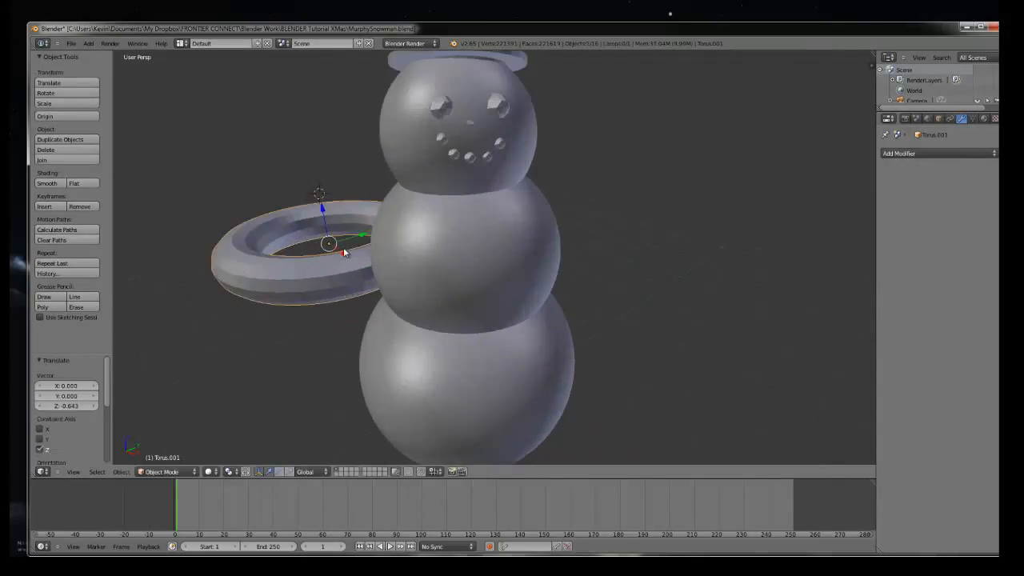
left_click_drag(349, 255, 485, 282)
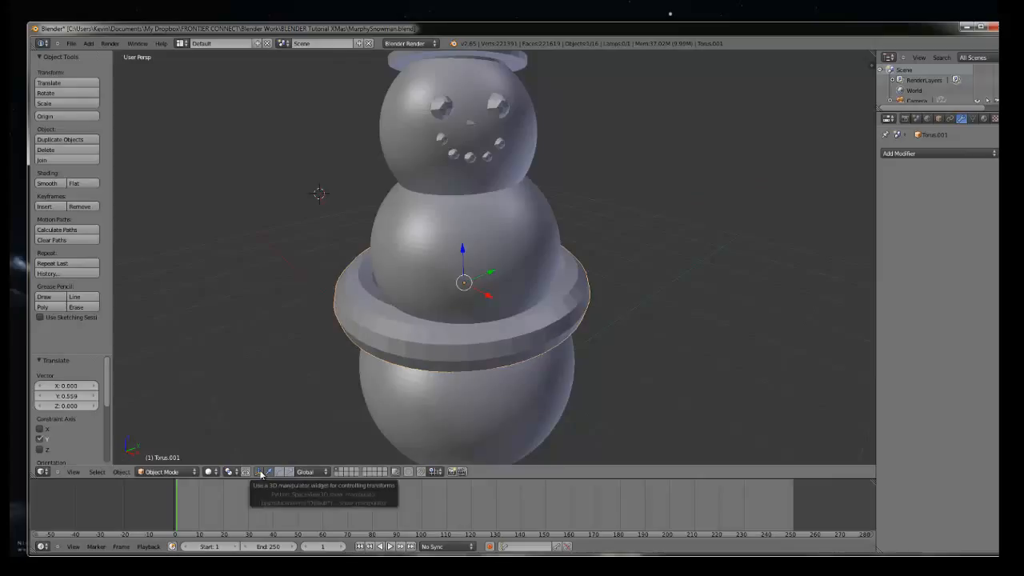
Step: Rotate the torus around the Y and Z axes so it stands steeply around the body, and move it forward along X
left_click(279, 472)
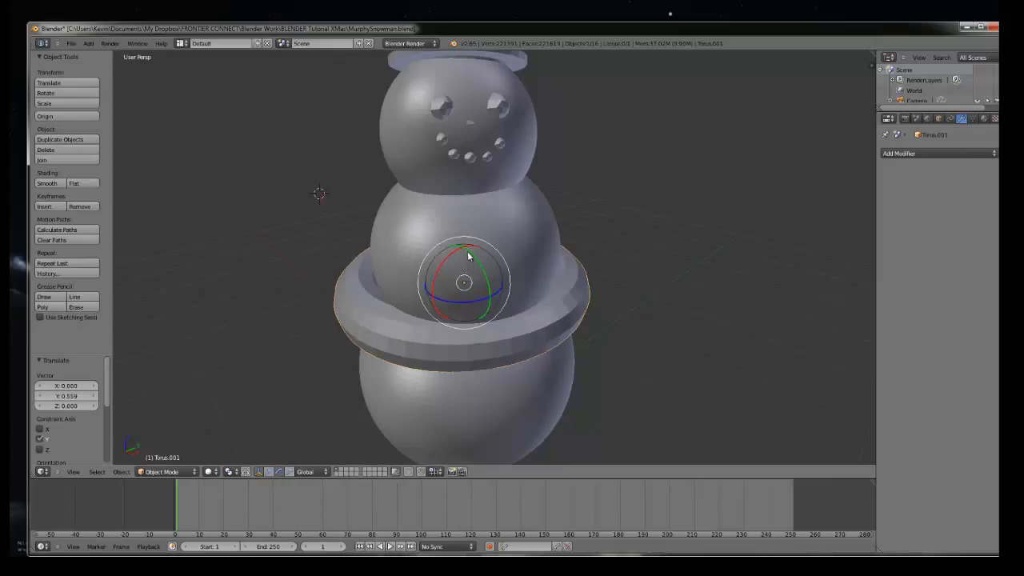
left_click_drag(469, 256, 494, 298)
key("z")
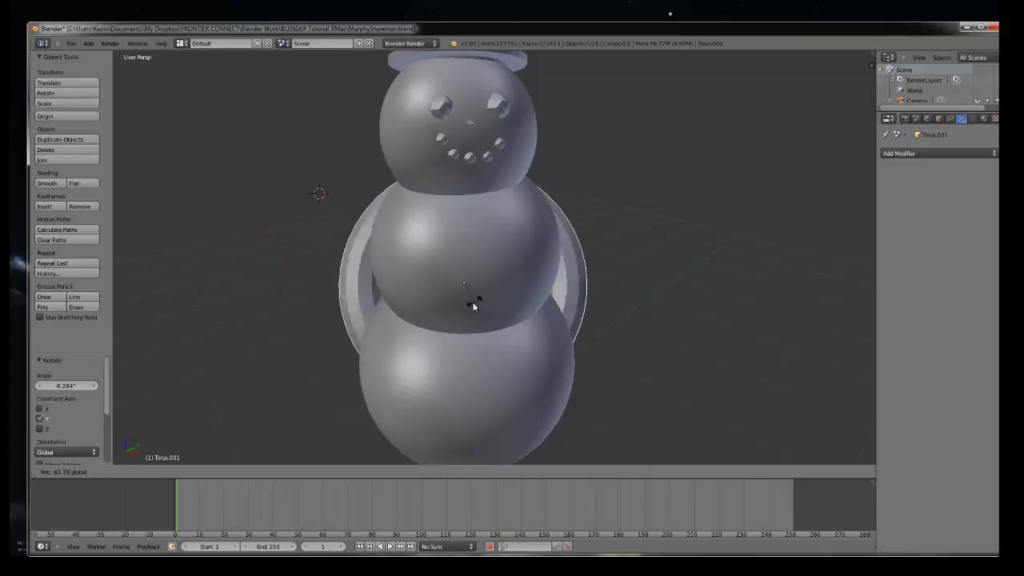
left_click(473, 304)
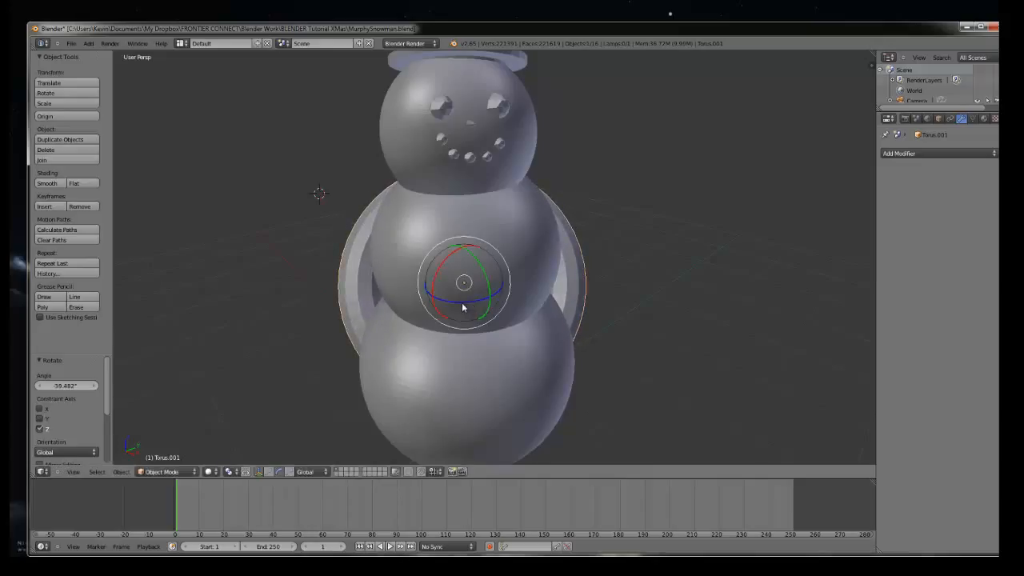
left_click(268, 471)
left_click_drag(493, 303, 478, 287)
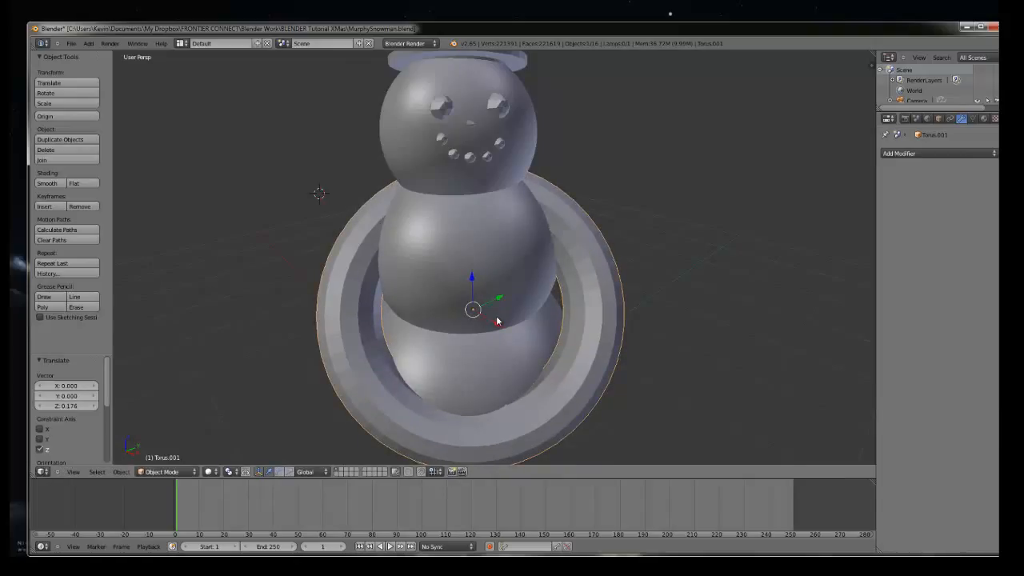
Step: Scale the torus by about 1.09 along Z, 0.557 along Y and 1.026 along X to make it a narrow oval
key("s")
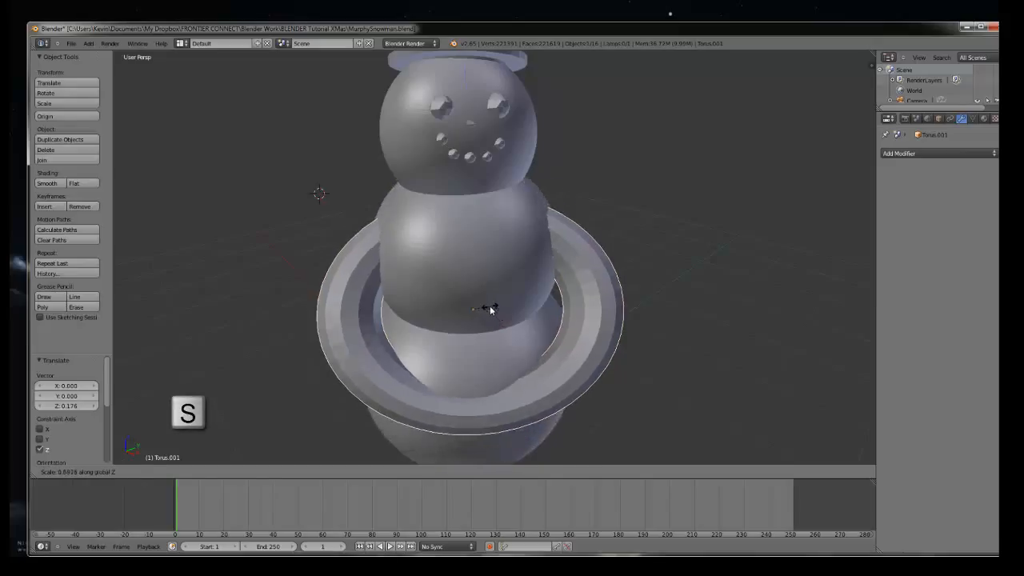
key("z")
left_click(488, 331)
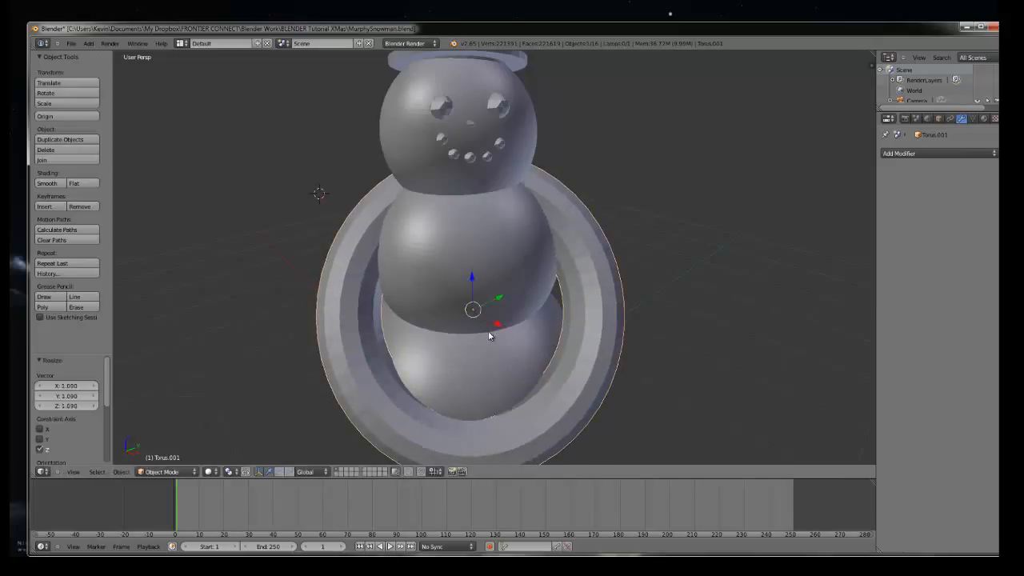
key("s")
key("y")
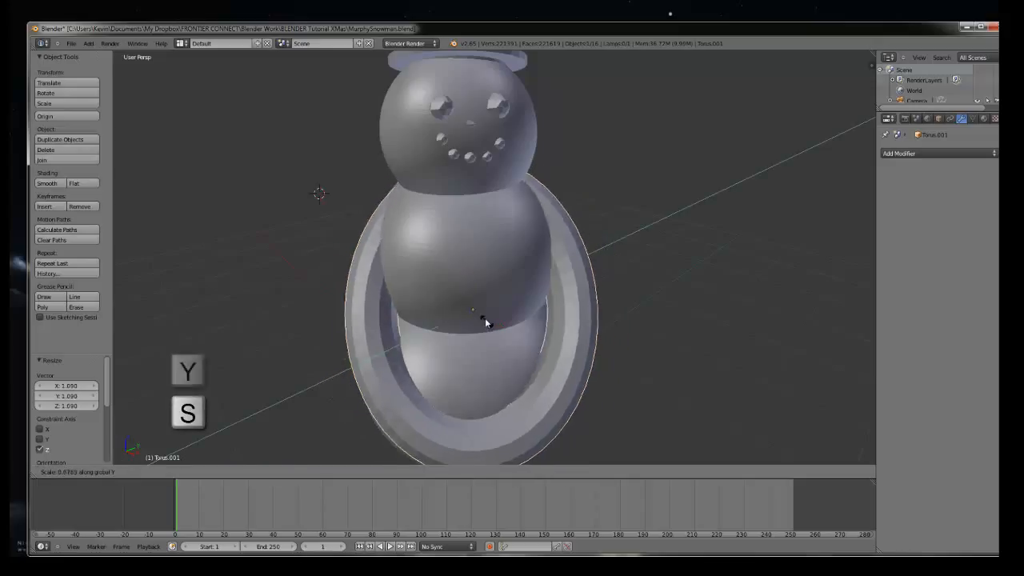
left_click(484, 320)
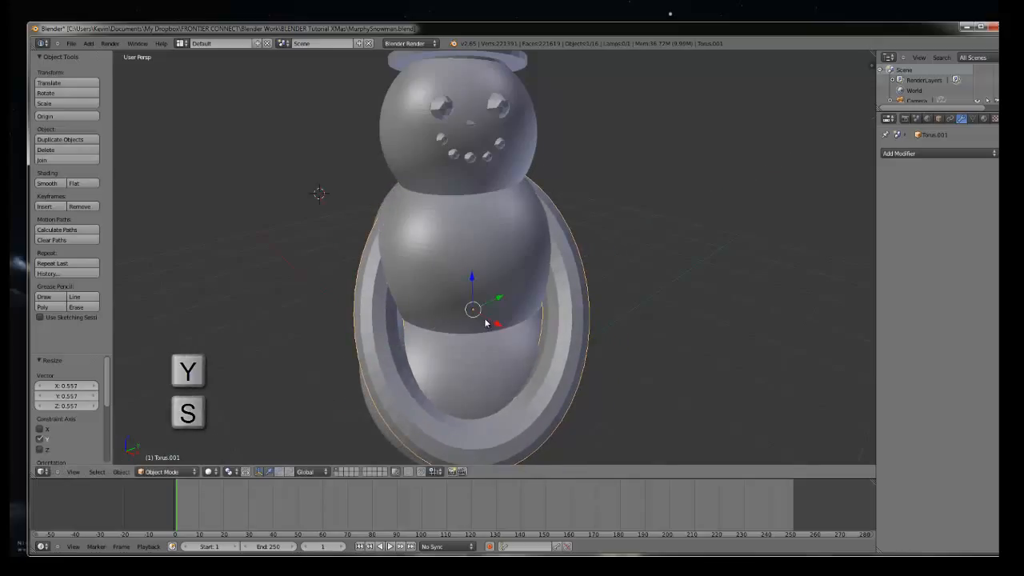
key("s")
key("x")
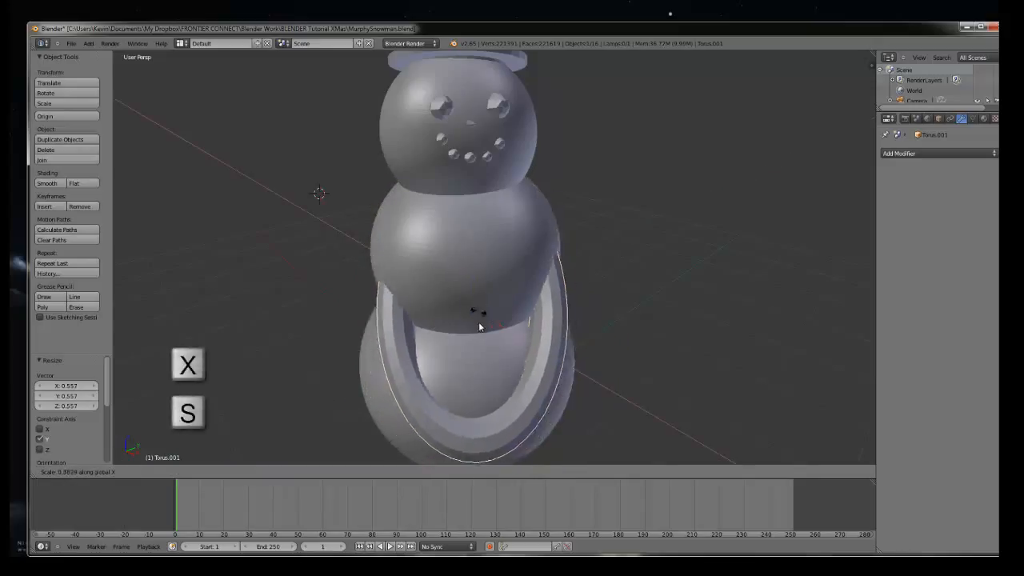
left_click(479, 322)
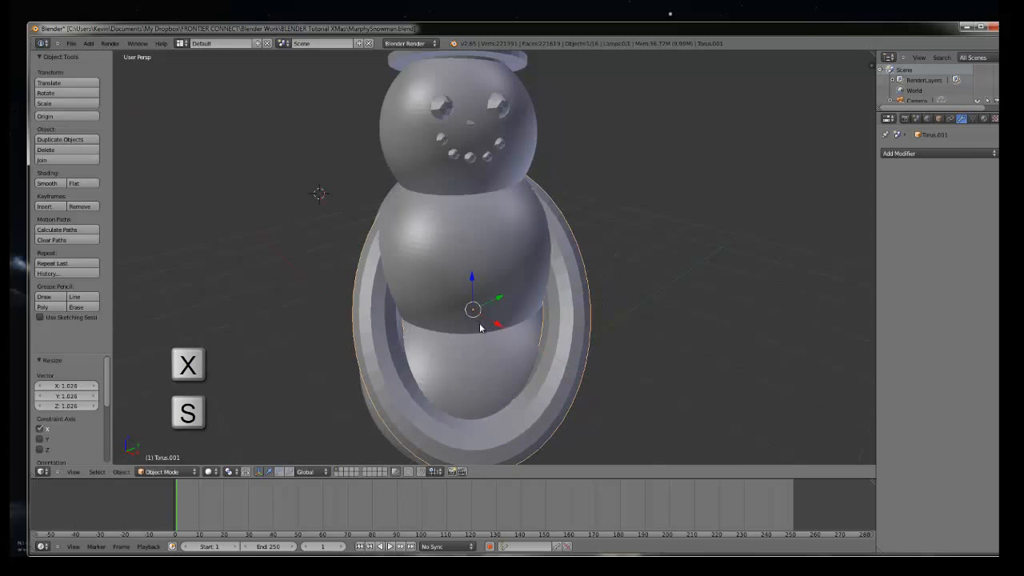
Step: Raise the torus about 0.195 along Z, push it back about 0.151 along X, and lower it about 0.037
middle_click_drag(479, 322, 510, 323)
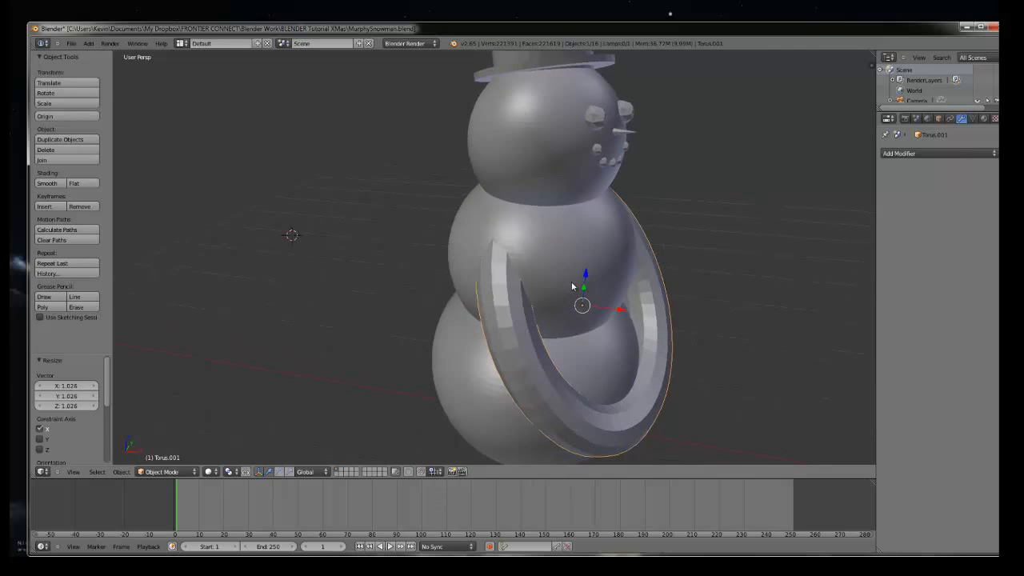
left_click_drag(584, 276, 583, 256)
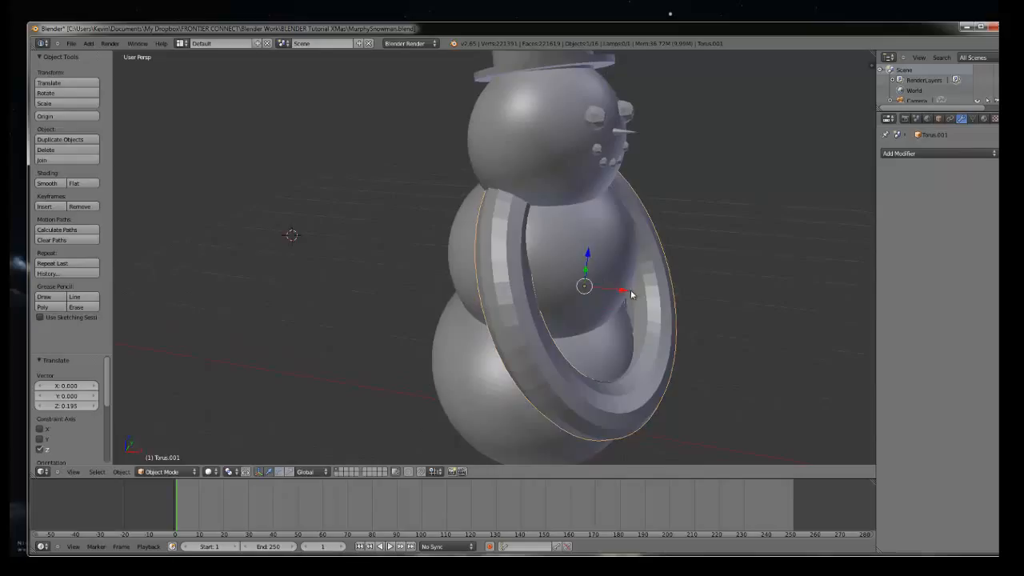
left_click_drag(631, 290, 607, 293)
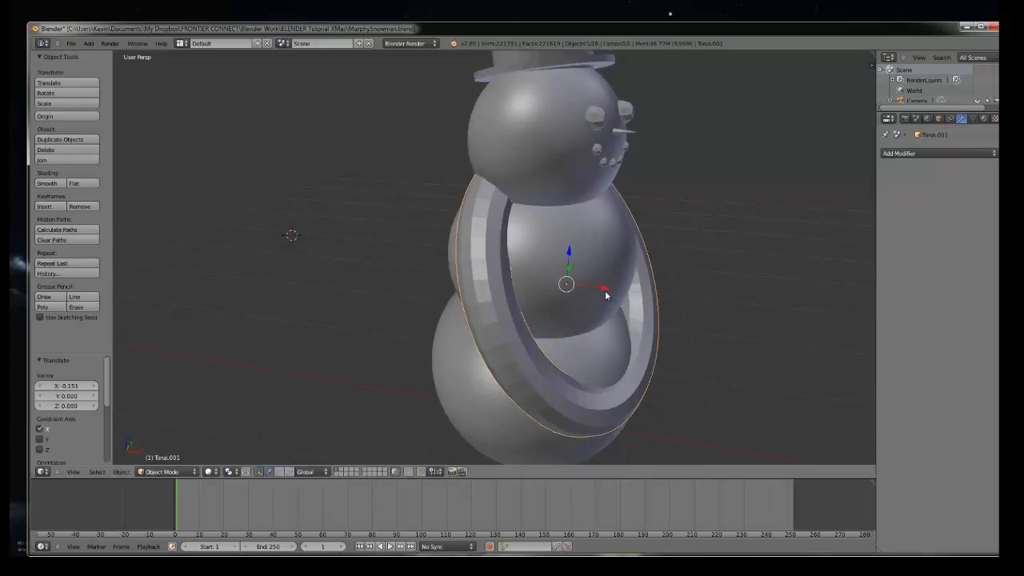
left_click_drag(570, 256, 567, 257)
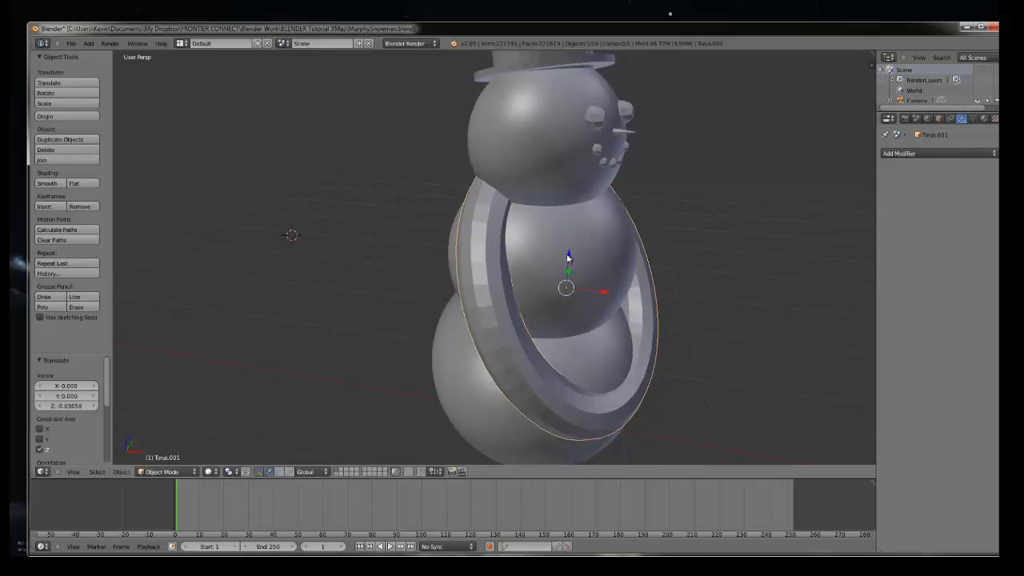
Step: Rotate the torus about 16° around the Y axis so its sides hang like arms beside the body
left_click(278, 472)
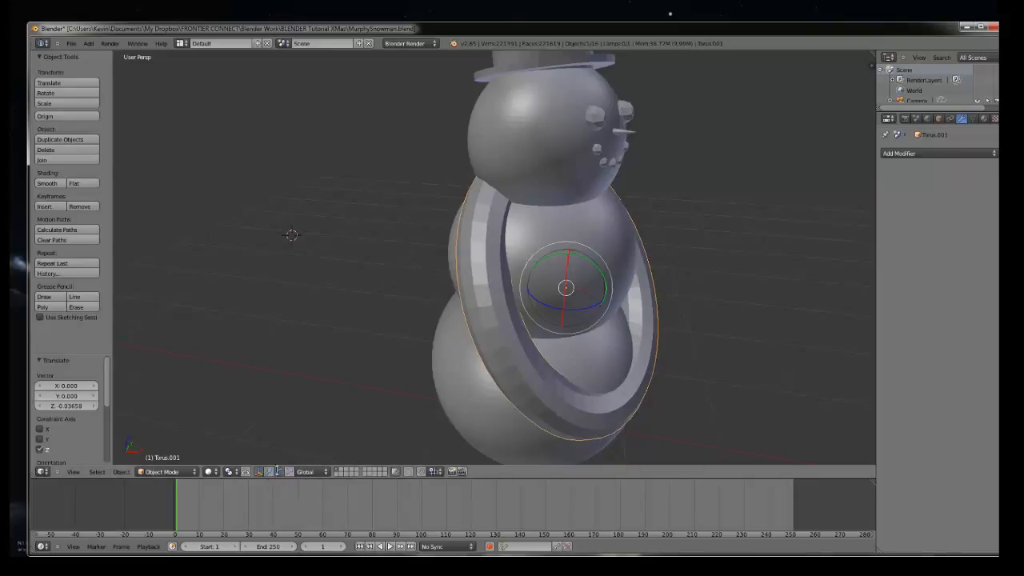
left_click_drag(603, 274, 598, 280)
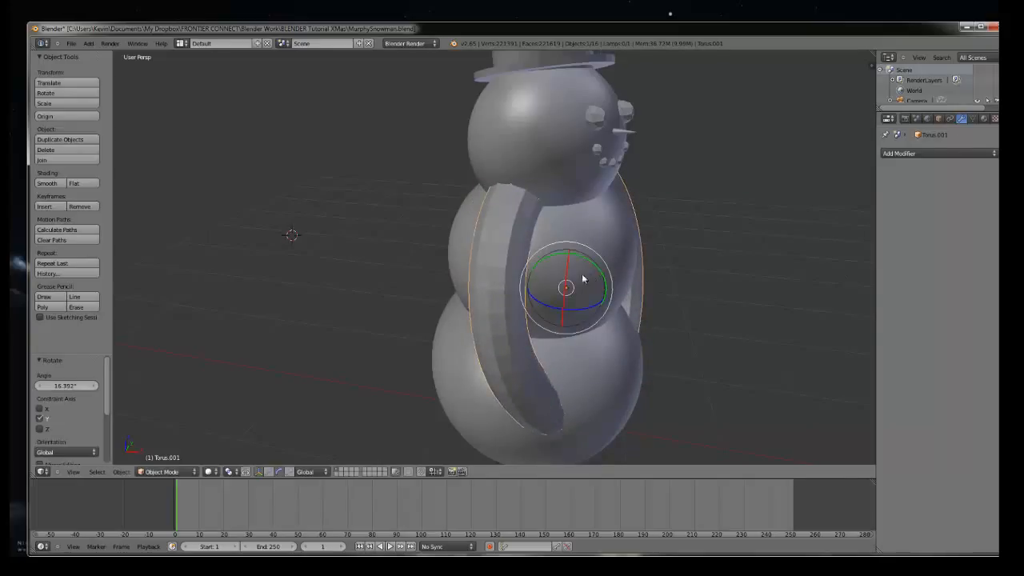
middle_click_drag(583, 278, 545, 275)
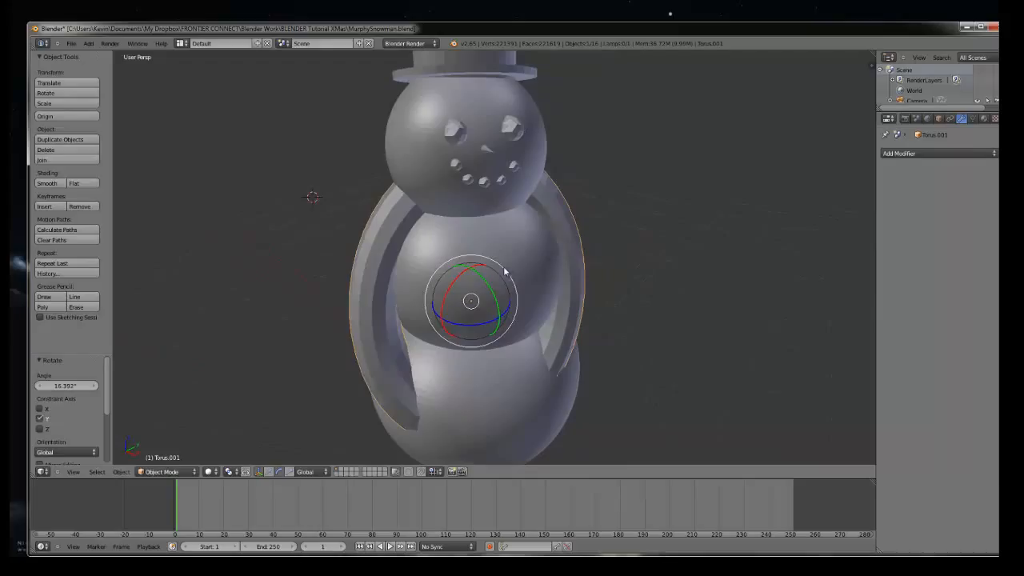
Step: Scale the torus to about 0.728 along Z and adjust its height so the arms start just below the head
left_click(268, 471)
left_click_drag(470, 271, 468, 293)
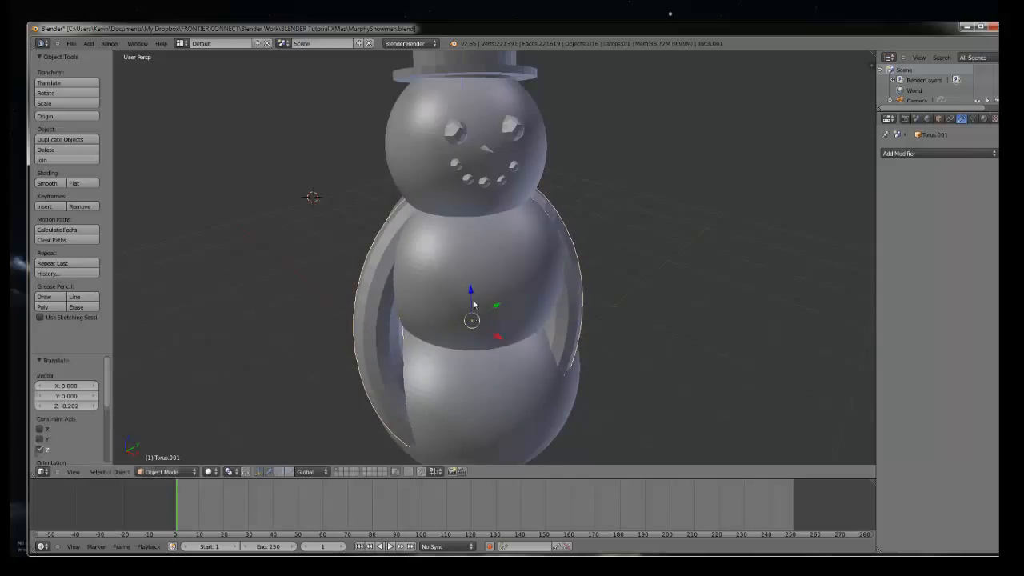
key("s")
key("z")
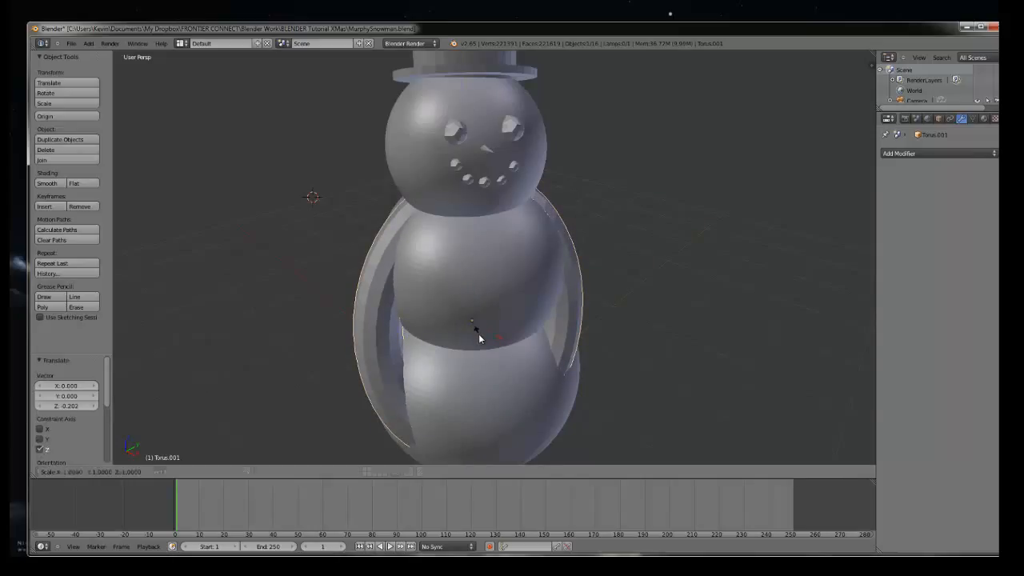
left_click(481, 329)
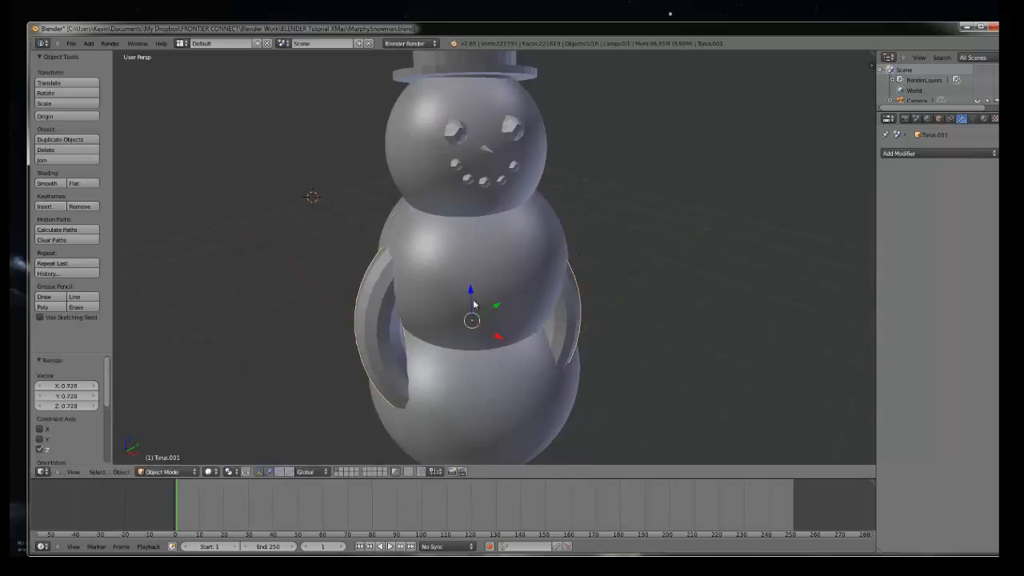
left_click_drag(471, 292, 471, 274)
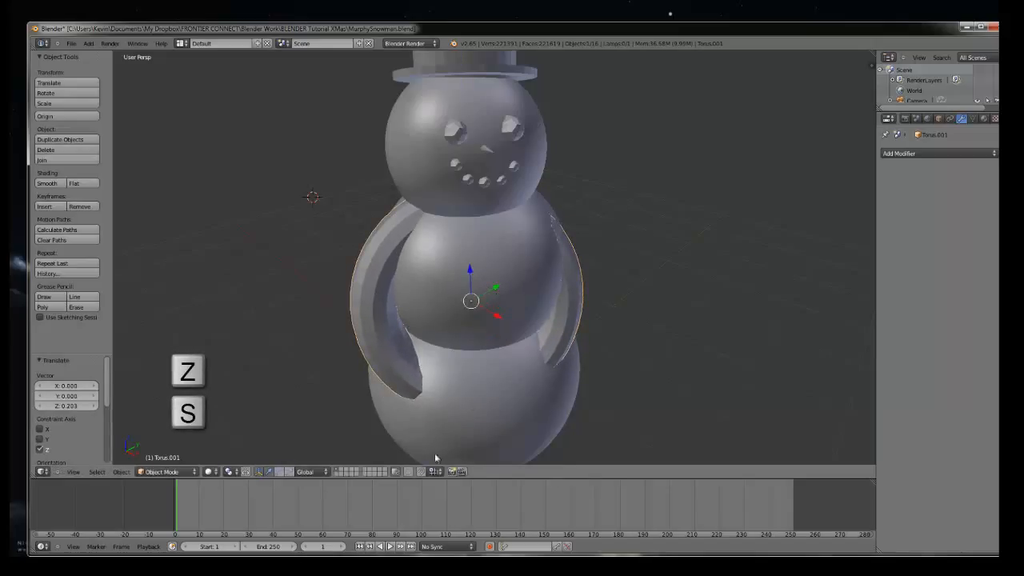
Step: Rotate the torus about 5.4° around the Z axis to even out the arms on both sides of the body
left_click(279, 472)
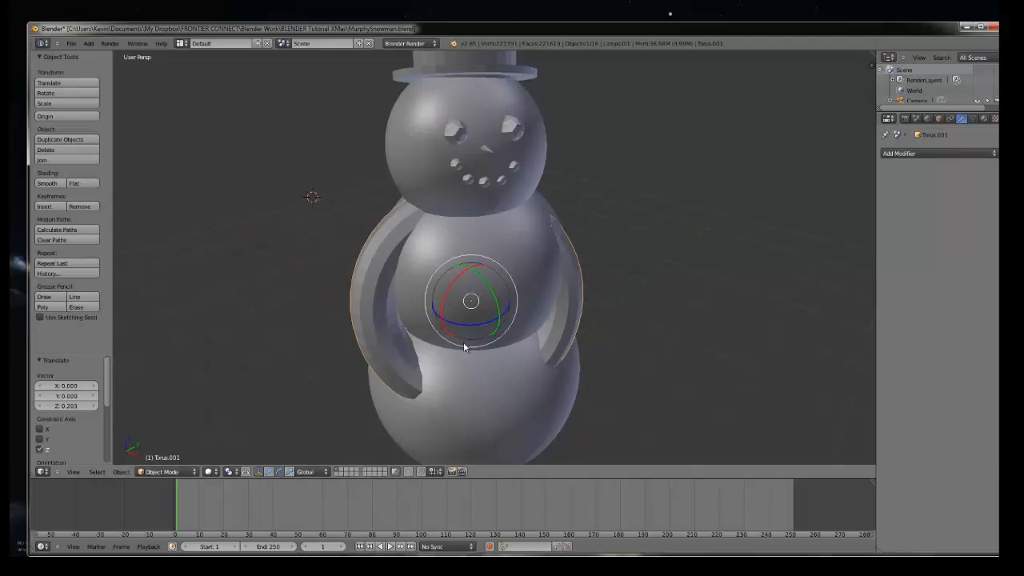
left_click_drag(485, 324, 480, 322)
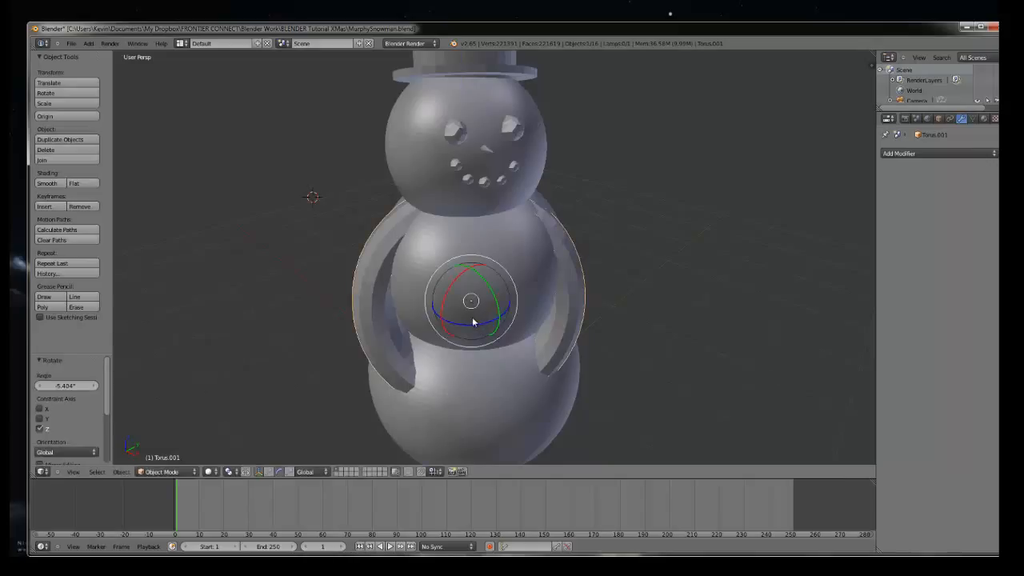
left_click(259, 472)
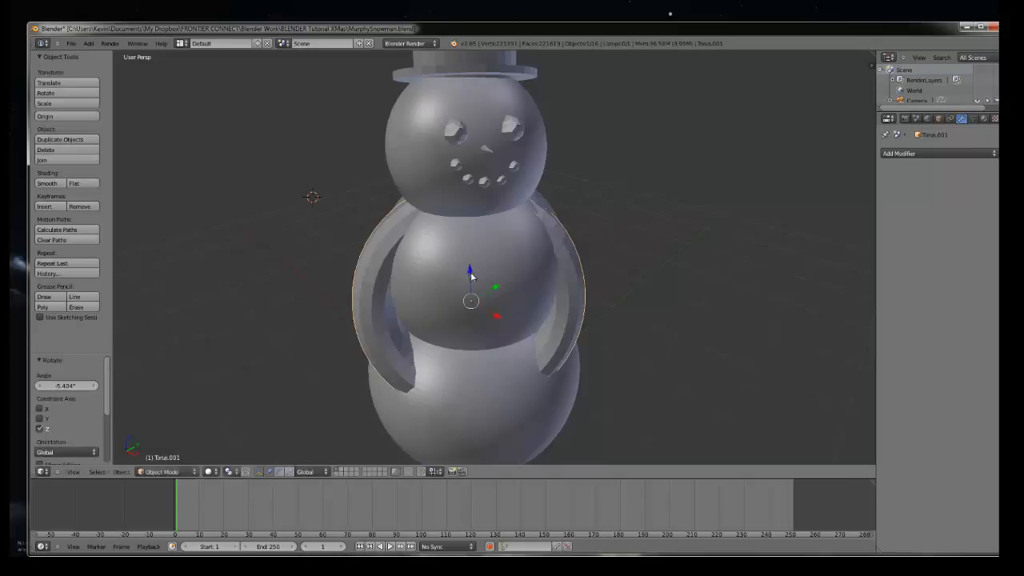
Step: Lower the torus about 0.063 along Z, shift it about 0.113 along Y, and fine-tune its height and X position by about 0.017
left_click_drag(470, 272, 470, 277)
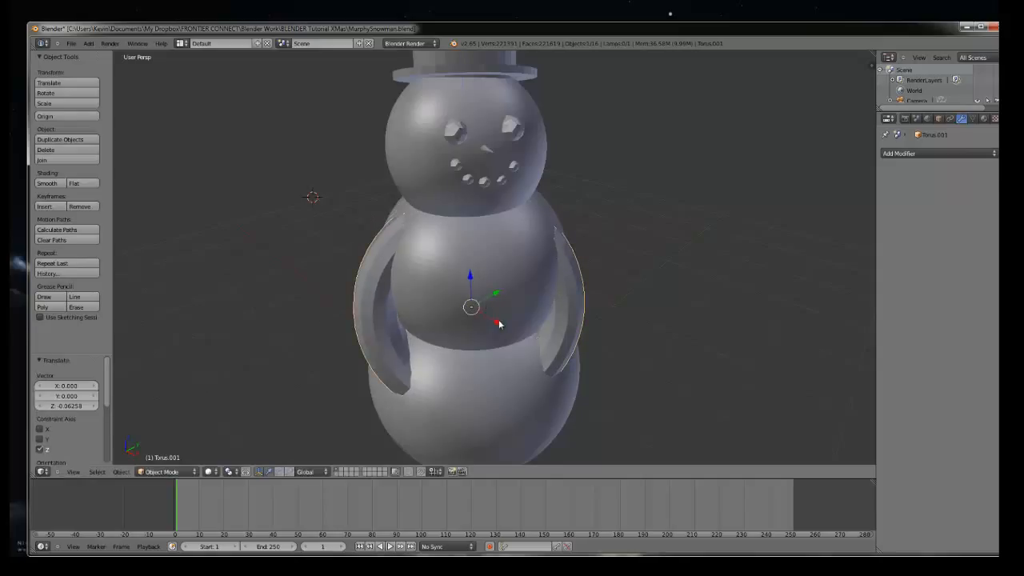
left_click_drag(495, 321, 500, 278)
middle_click_drag(548, 301, 514, 304)
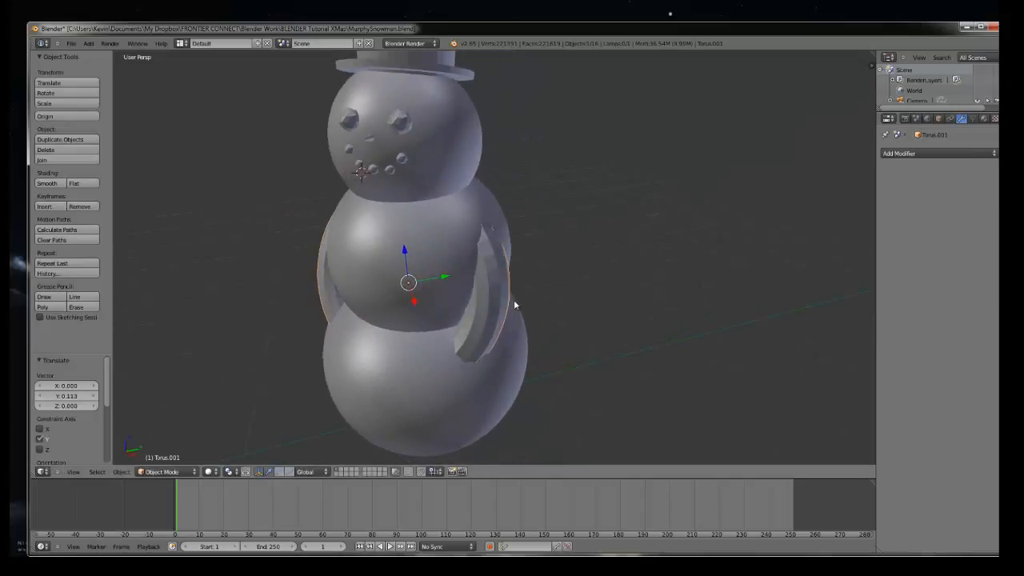
left_click_drag(404, 254, 405, 248)
middle_click_drag(420, 293, 462, 285)
left_click_drag(516, 275, 527, 295)
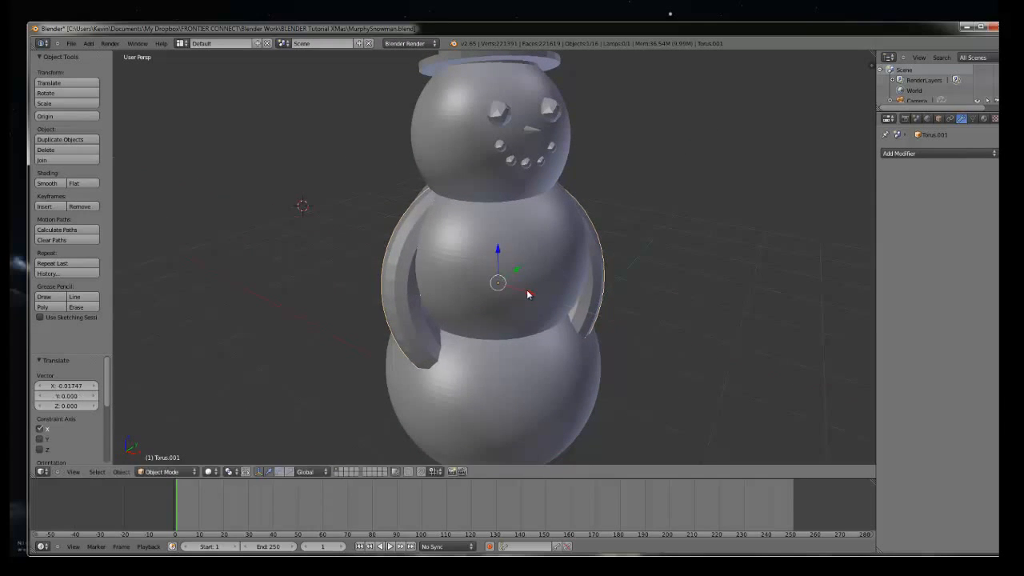
middle_click_drag(551, 301, 539, 308)
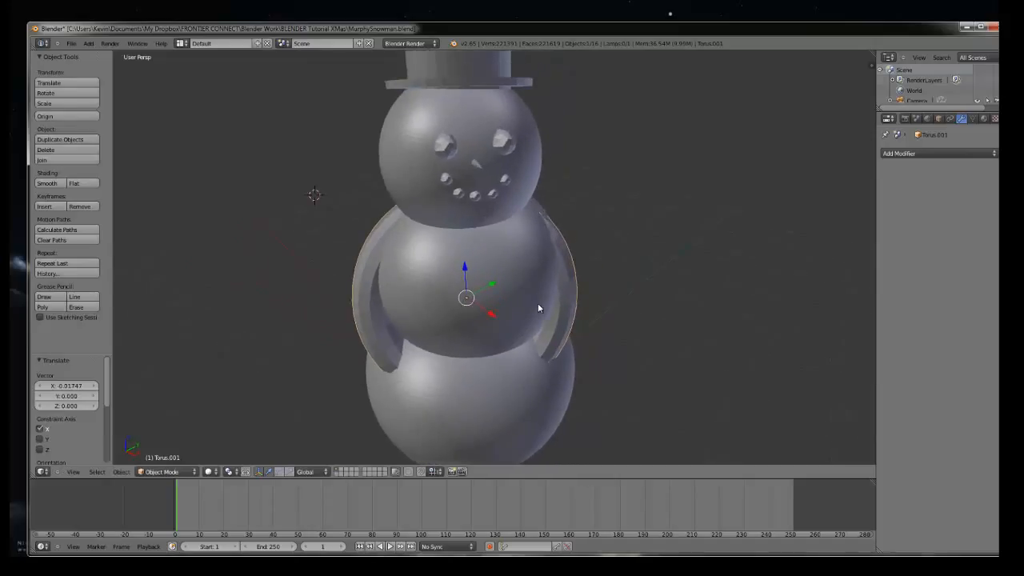
Step: Add a Subdivision Surface modifier to the torus arms and set its view subdivisions to 2
scroll(536, 300, "down", 2)
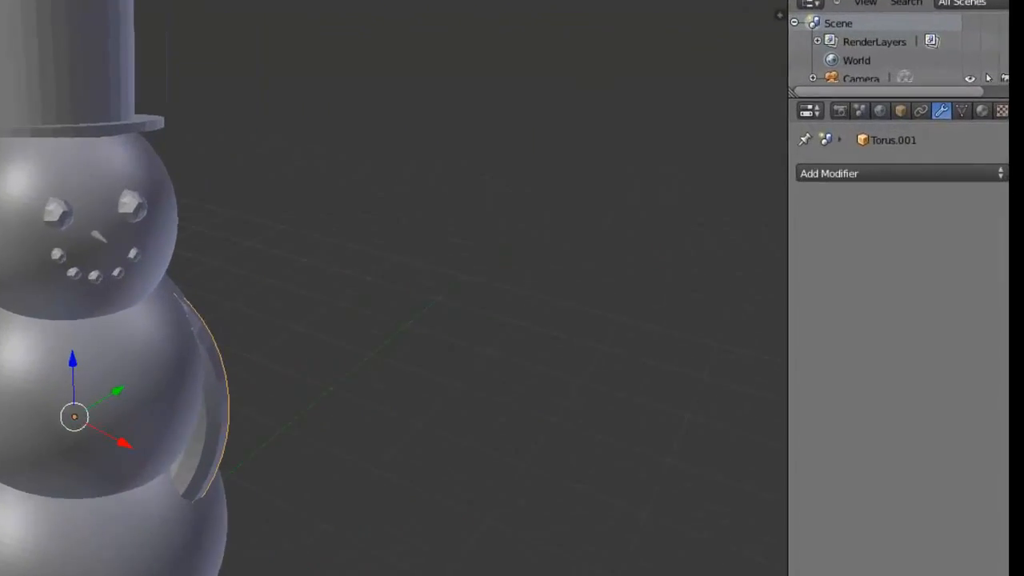
left_click(723, 192)
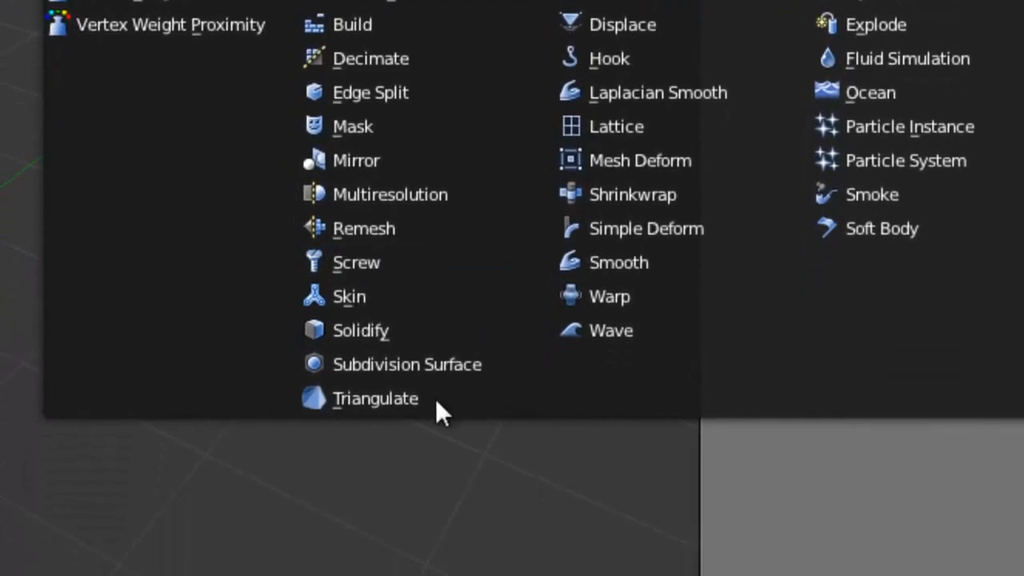
left_click(466, 359)
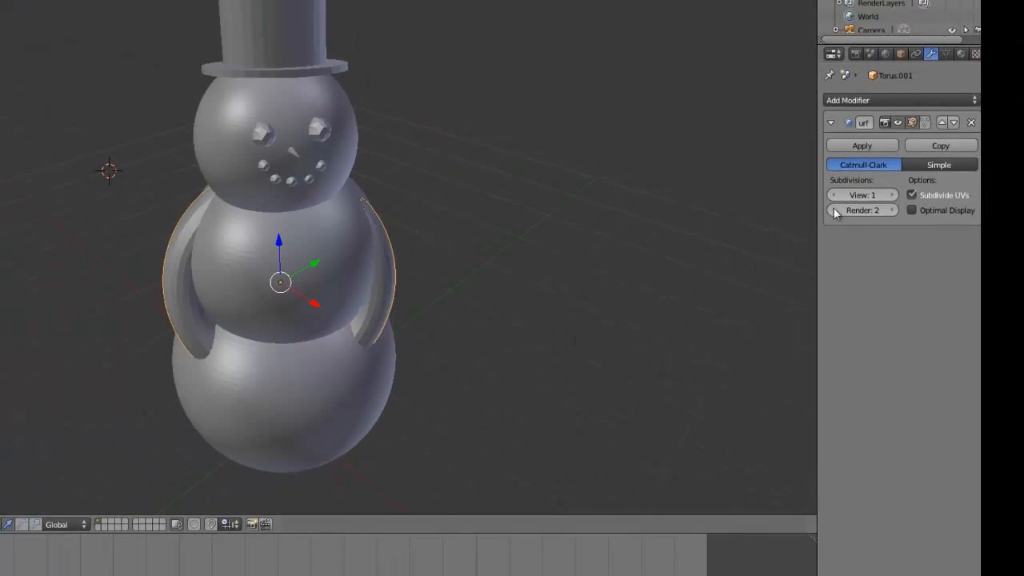
left_click(894, 195)
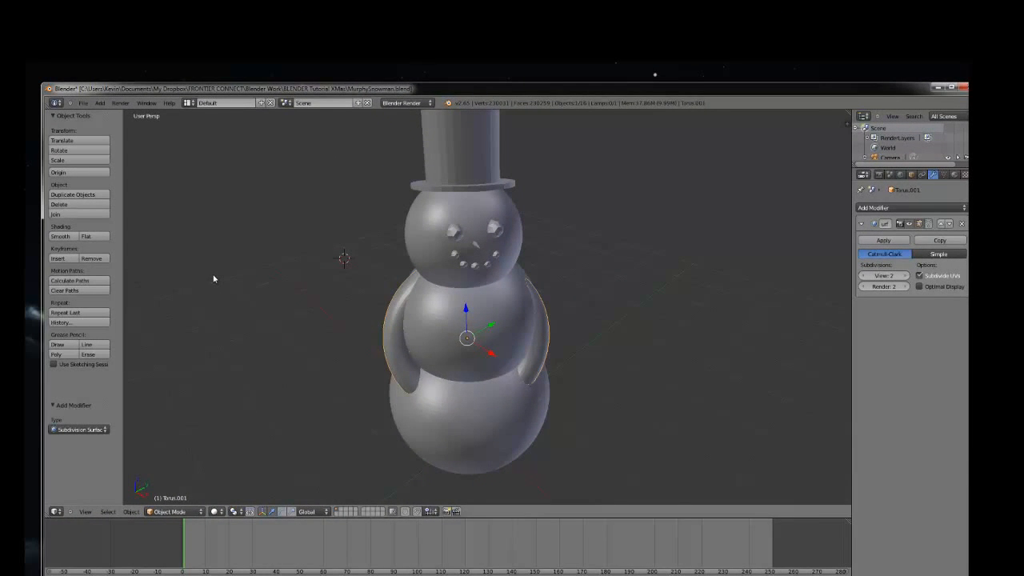
Step: Render the snowman to check the smoothed arms and the lighting, and return to the 3D view
key("F12")
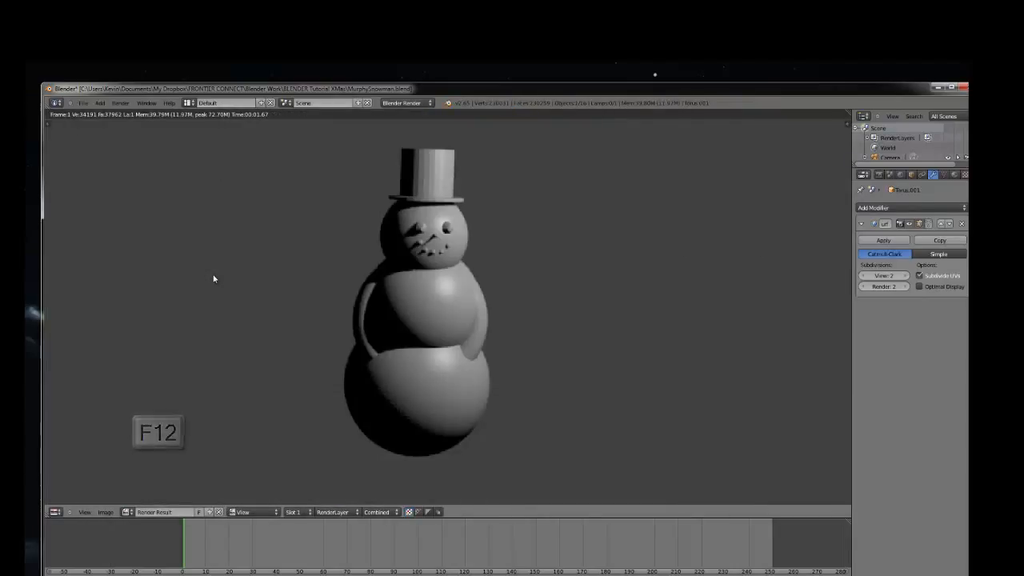
key("Escape")
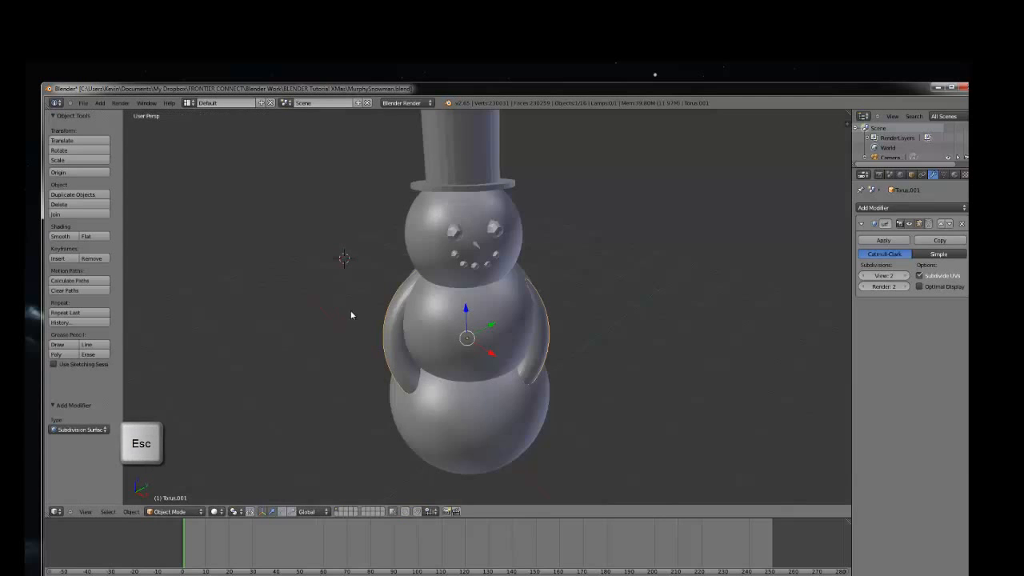
scroll(374, 338, "up", 3)
mouse_move(377, 343)
middle_mouse_down()
mouse_move(430, 335)
mouse_move(337, 333)
mouse_move(380, 333)
middle_mouse_up()
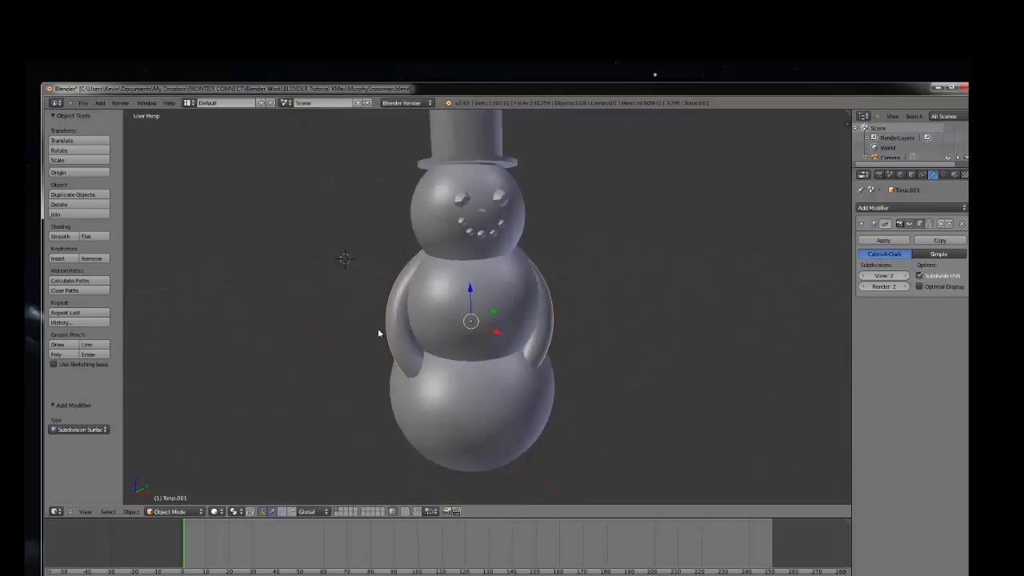
scroll(379, 333, "down", 1)
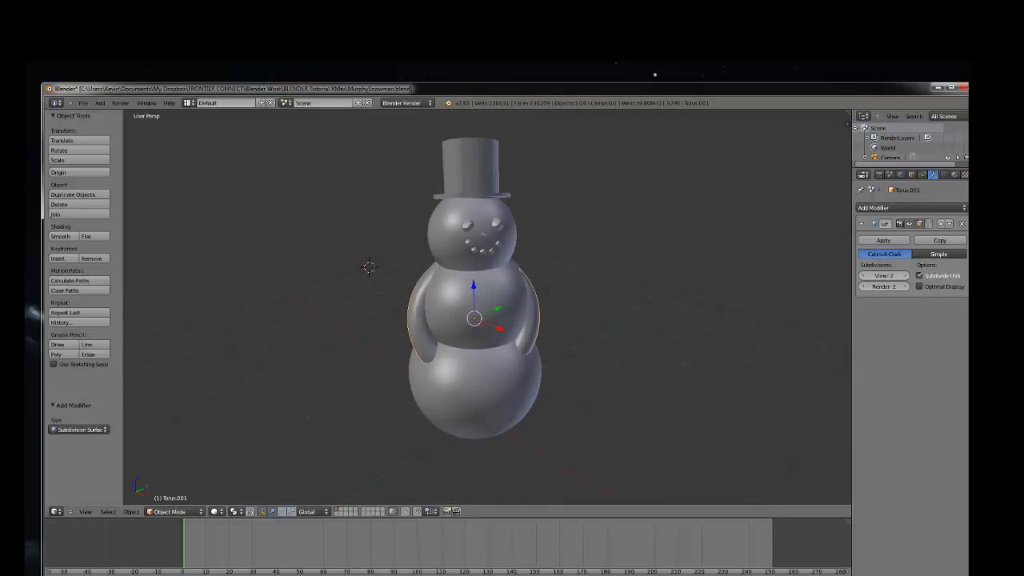
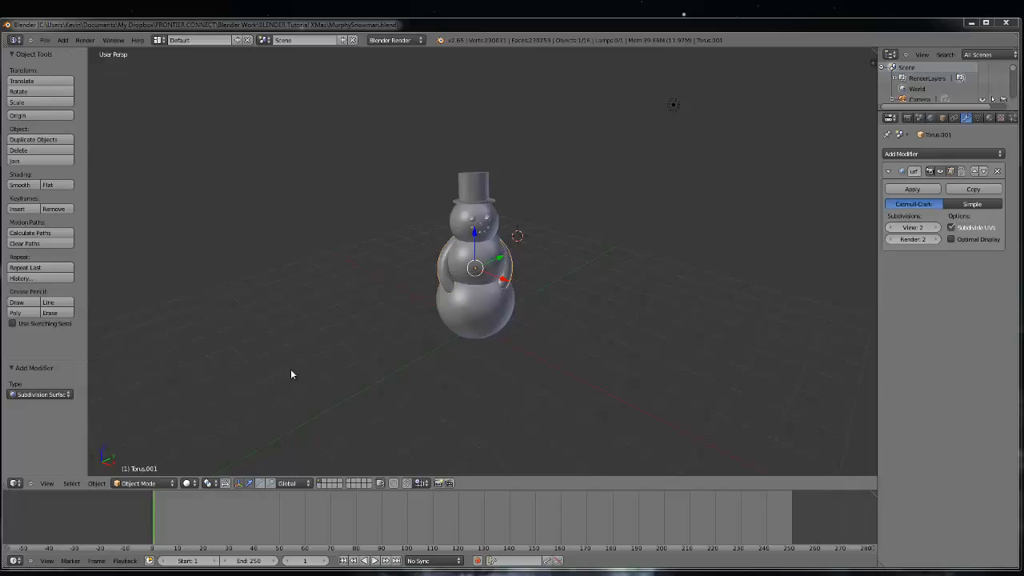
key("F12")
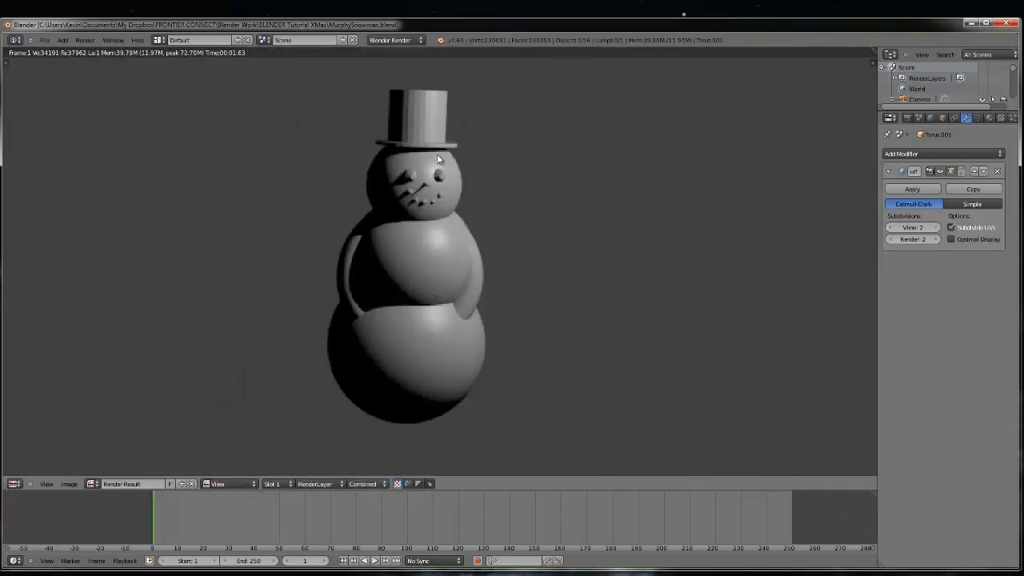
key("Escape")
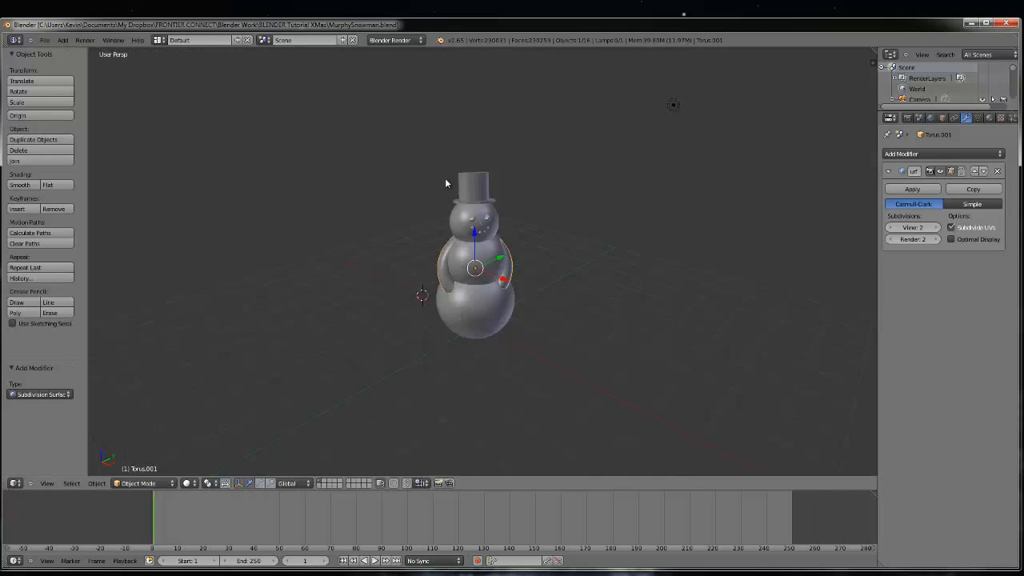
Step: Add a point lamp and move it about -8.65 along Y to the snowman's dark side
right_click(604, 154)
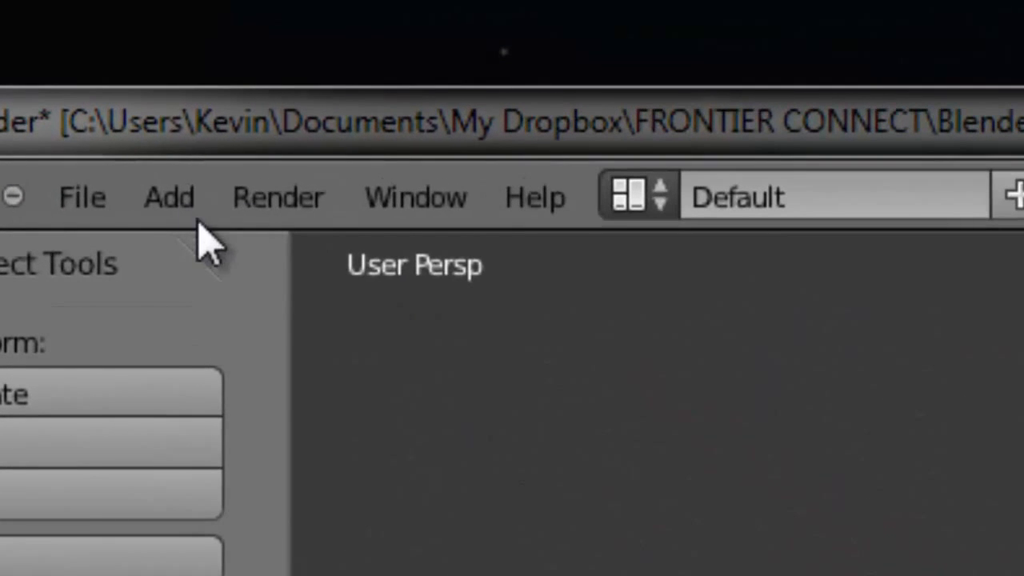
left_click(62, 40)
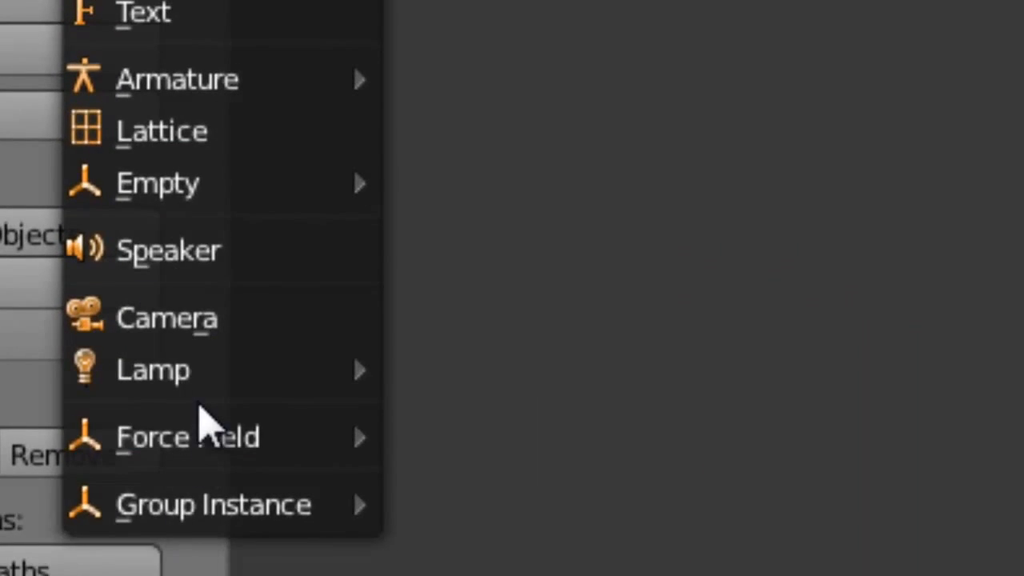
mouse_move(204, 382)
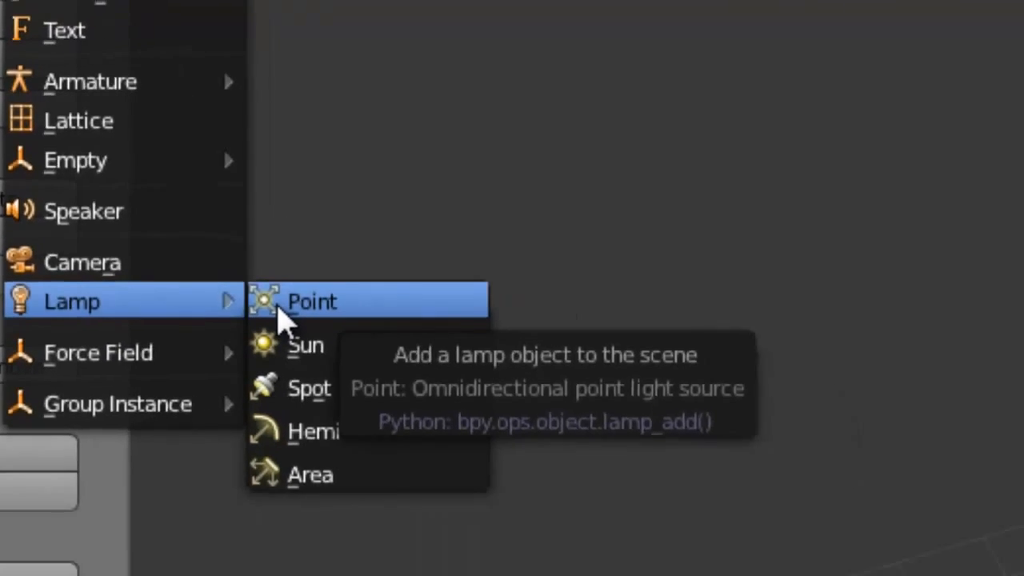
left_click(428, 381)
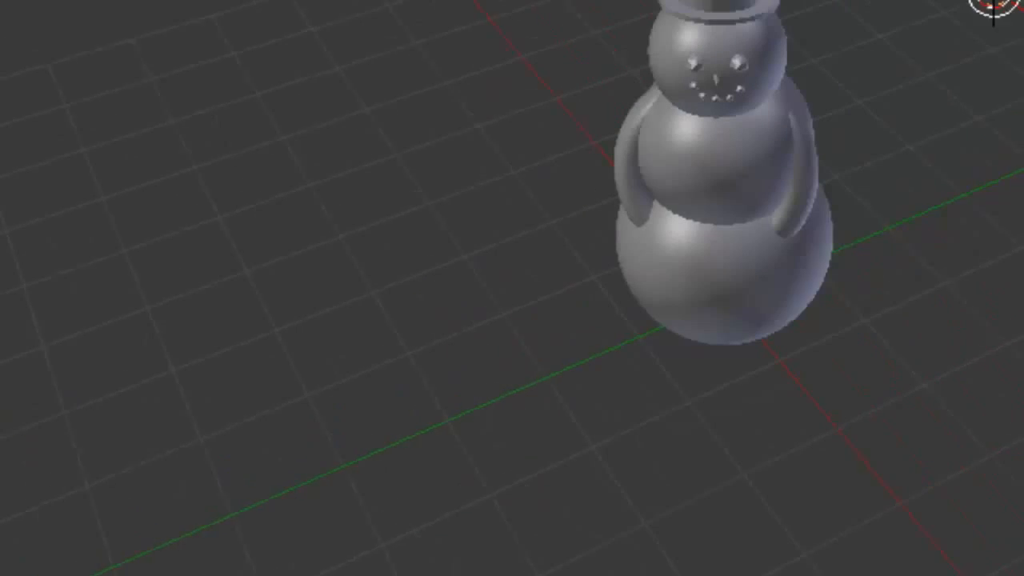
left_click_drag(656, 294, 604, 234)
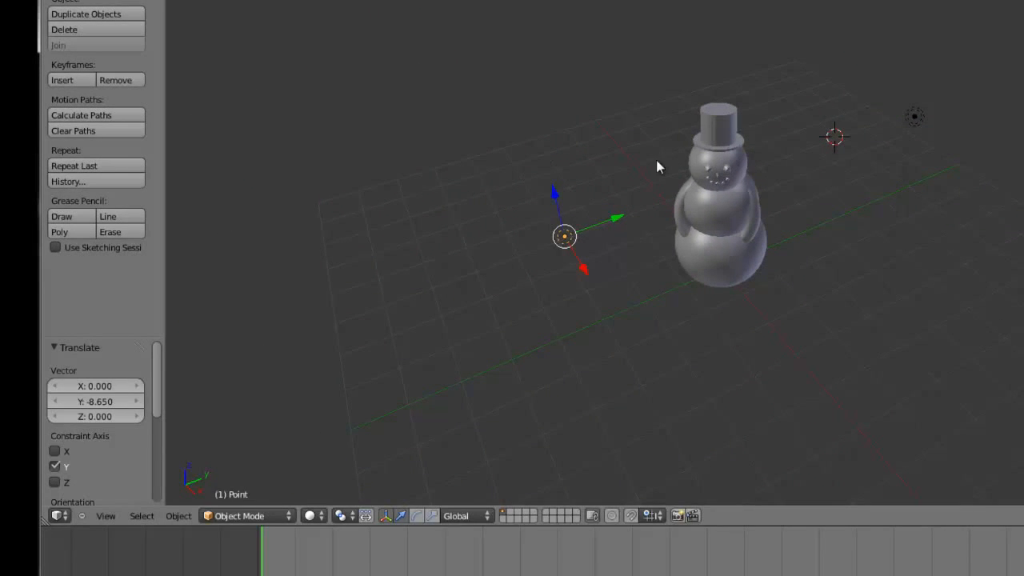
Step: Raise the point lamp about 2.133 along Z, test-rendering the lighting before and after the move
key("F12")
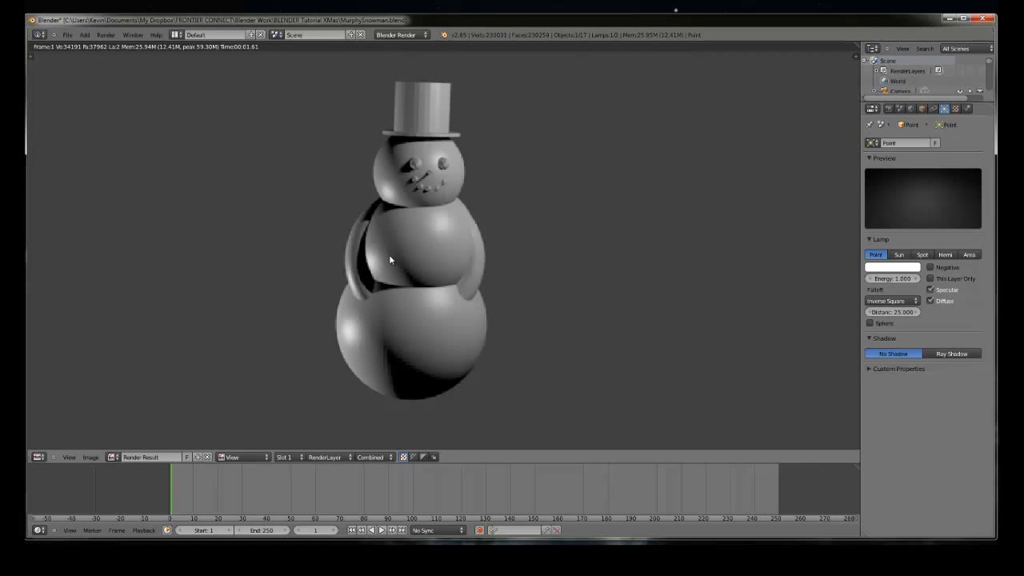
key("Escape")
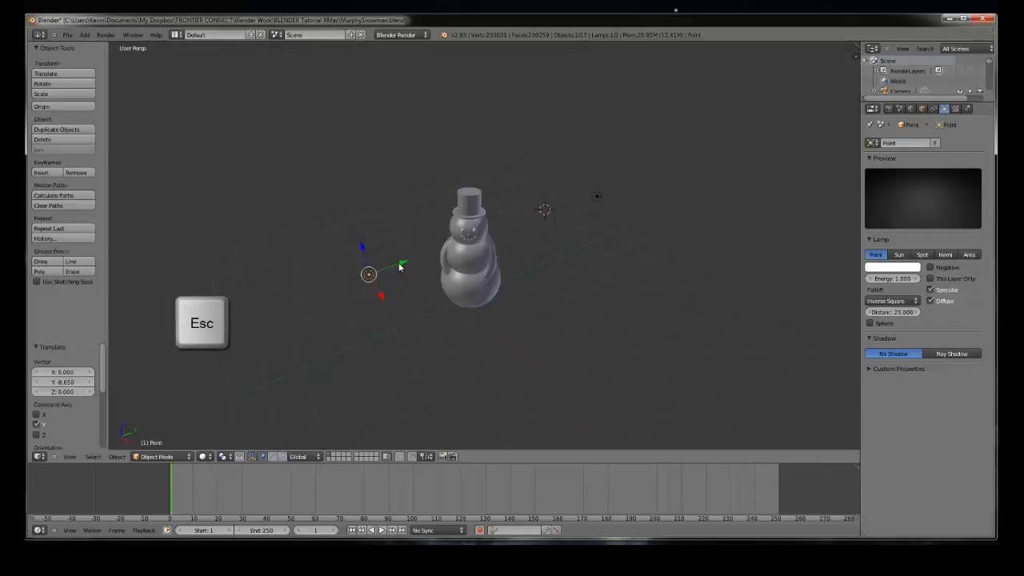
key("g")
key("z")
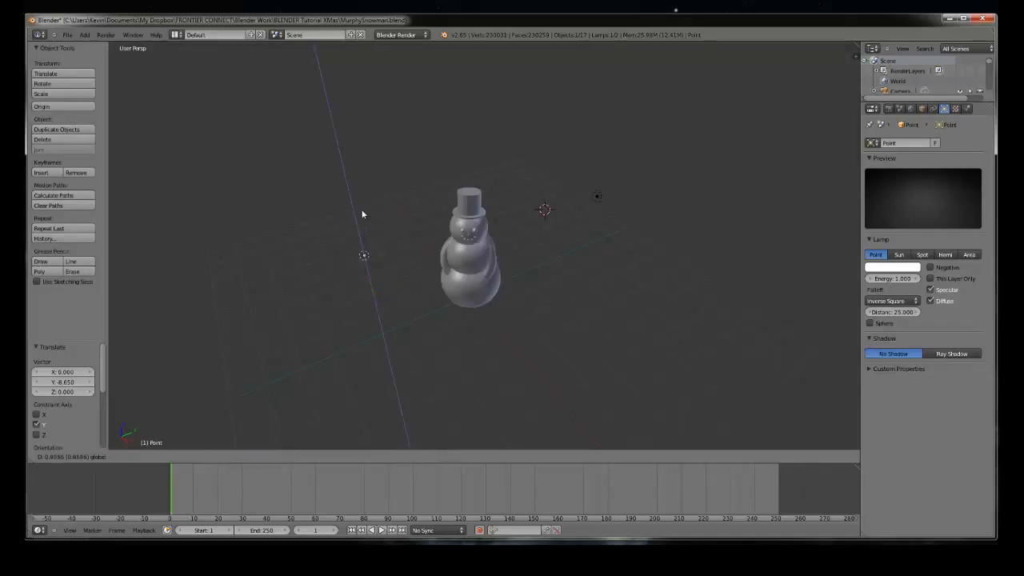
left_click(361, 202)
key("F12")
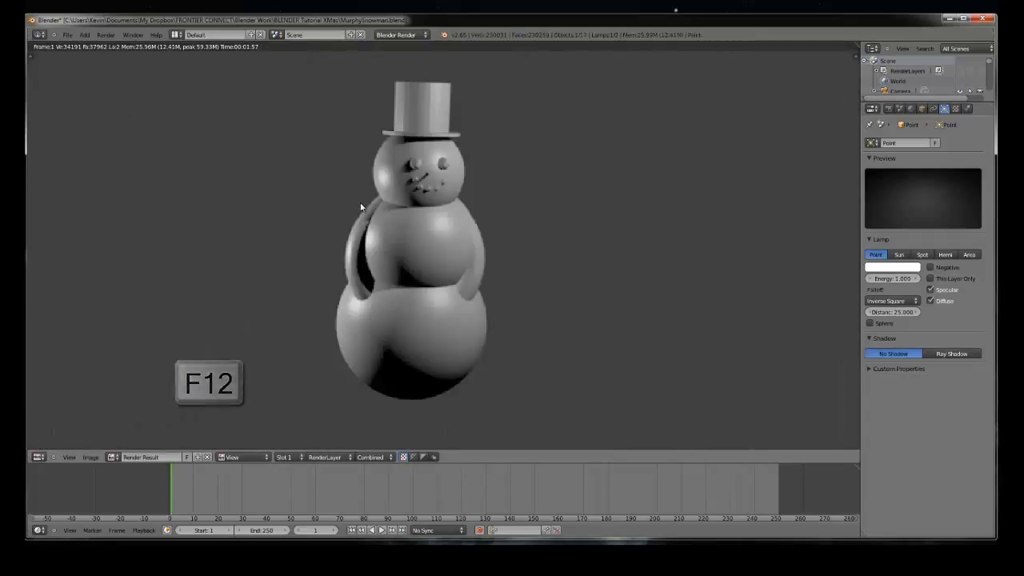
key("Escape")
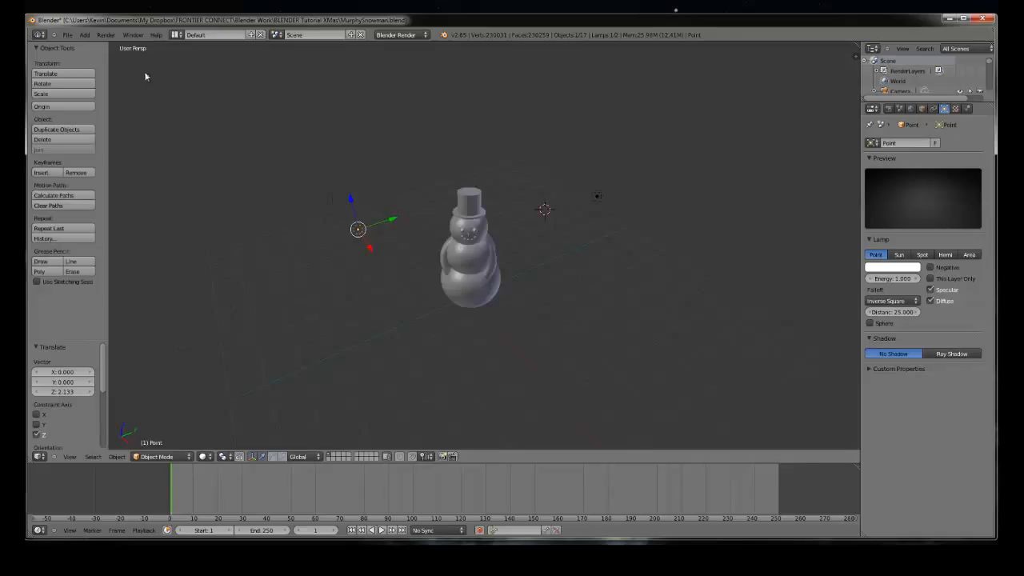
Step: Add an area lamp and raise it along Z to well above the snowman's hat
left_click(84, 35)
mouse_move(92, 46)
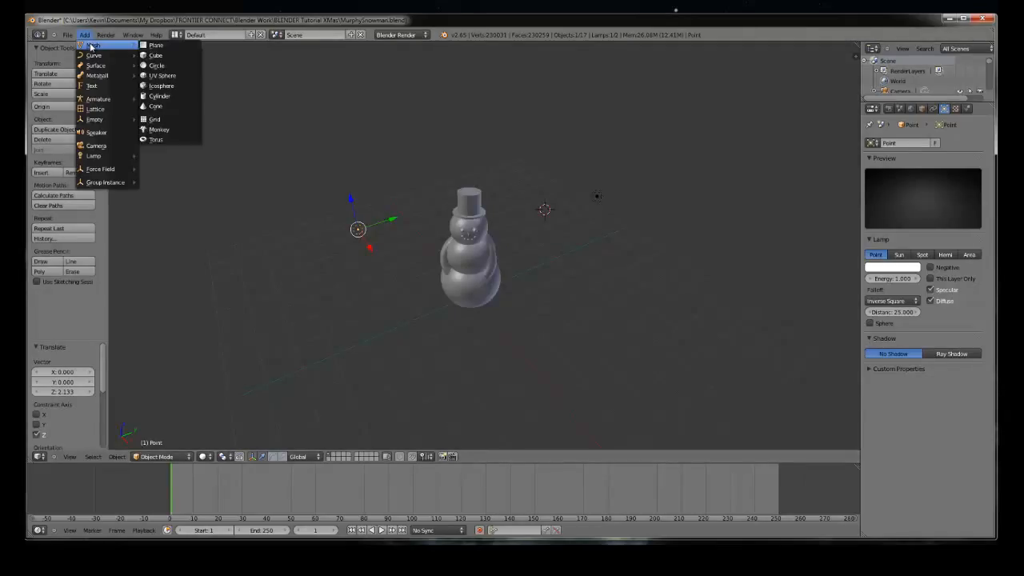
mouse_move(101, 155)
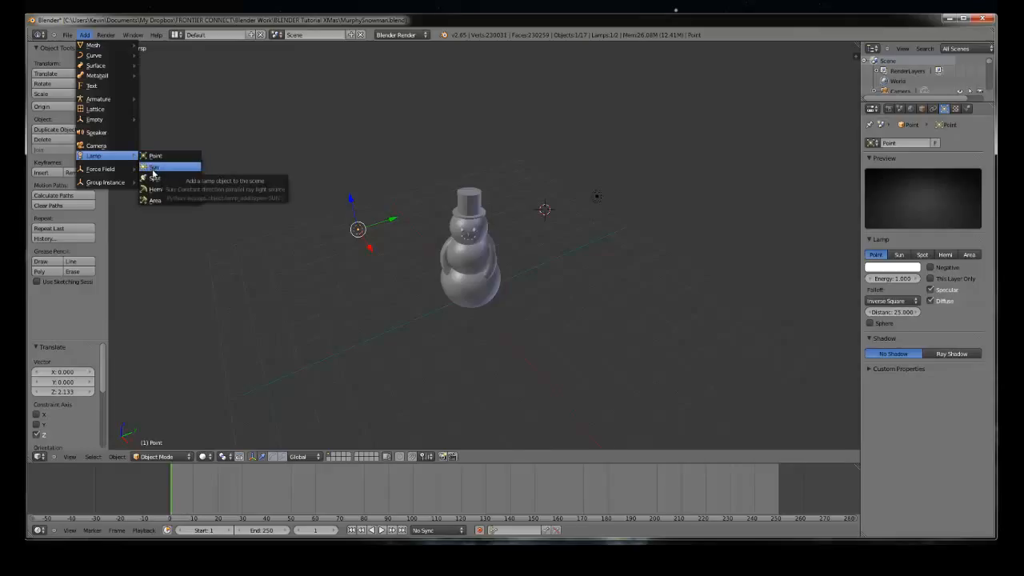
left_click(168, 202)
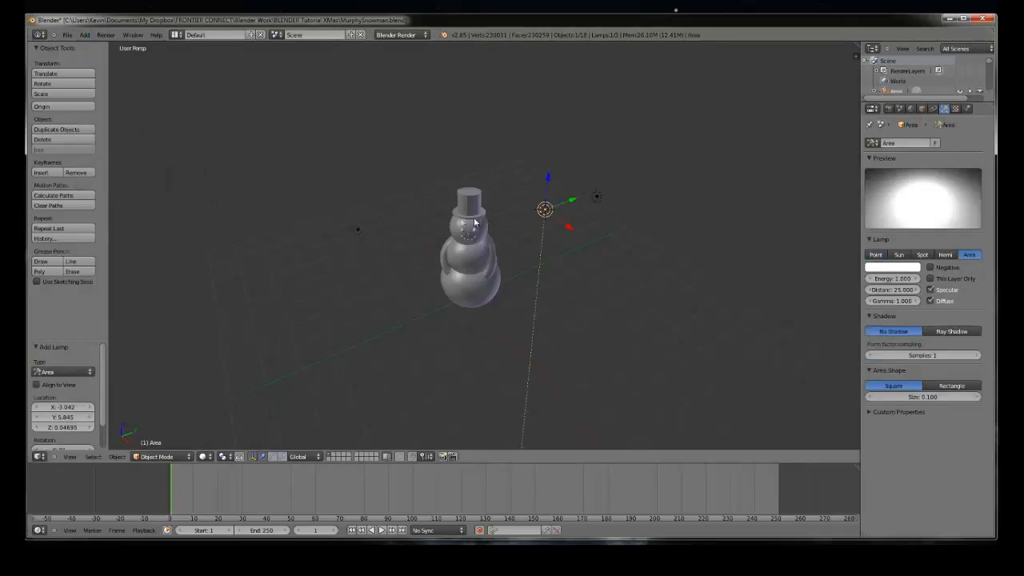
left_click(563, 206)
left_click_drag(563, 206, 485, 168)
left_click_drag(509, 135, 547, 76)
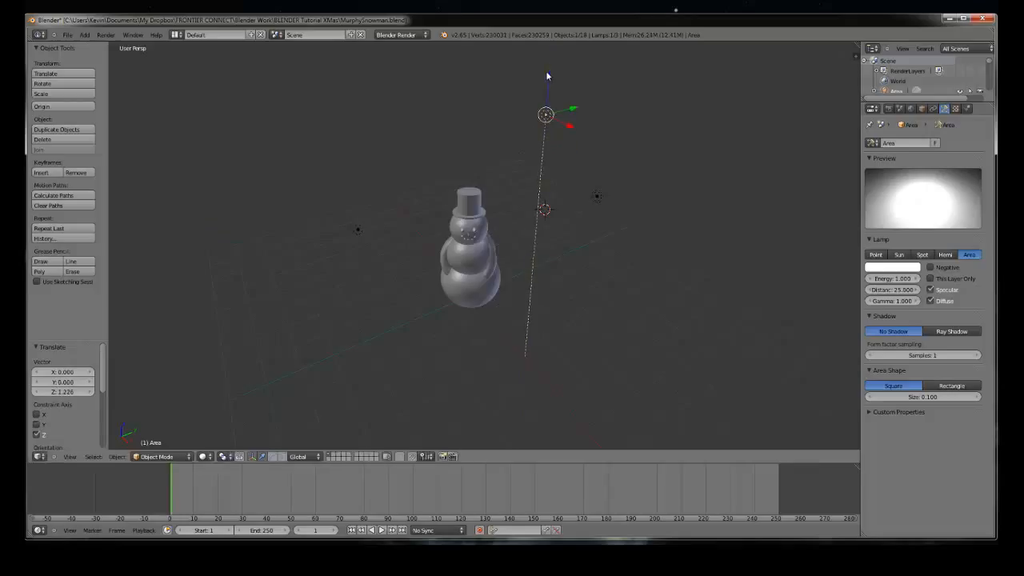
Step: Render the scene to check the snowman's lighting with the area lamp added
key("F12")
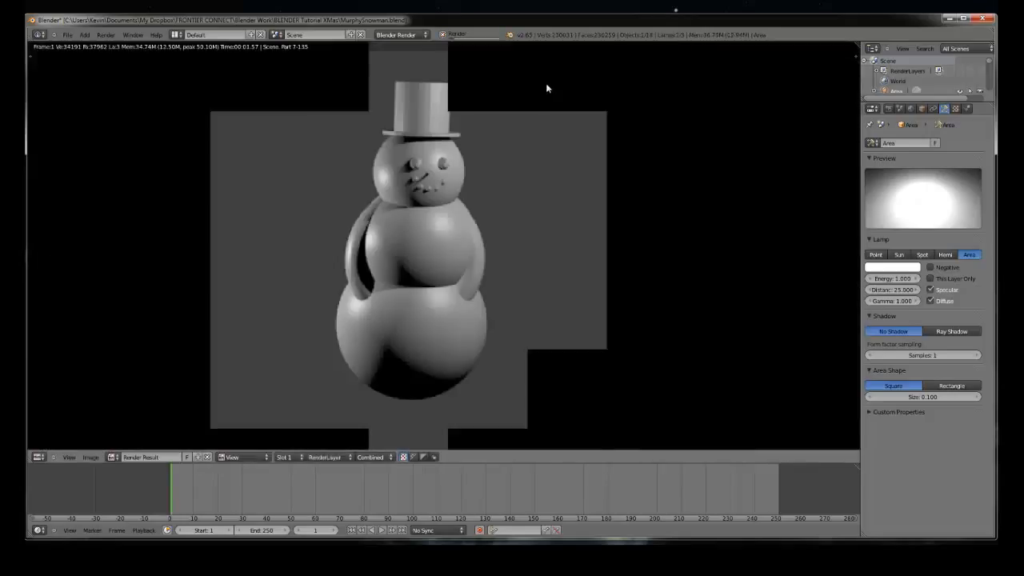
scroll(425, 200, "down", 4)
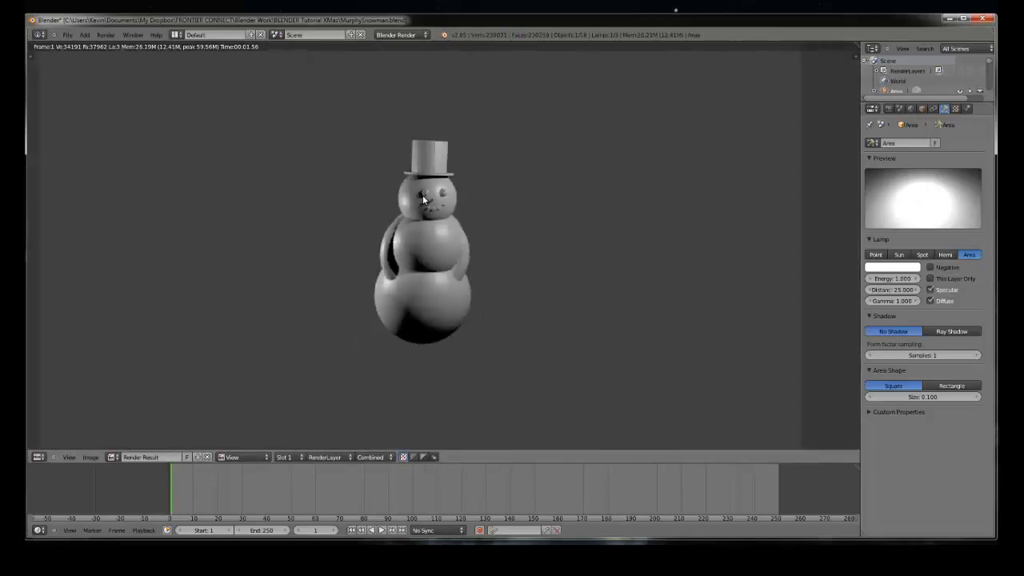
scroll(424, 200, "up", 2)
key("Escape")
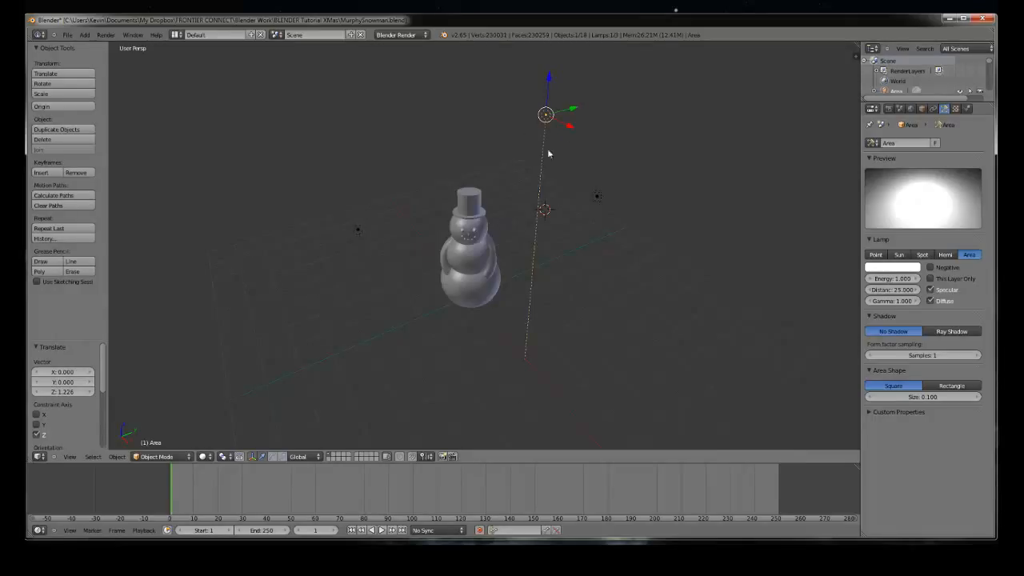
Step: Raise the area lamp about 0.19 along Z and move the point lamp along Y, farther away from the snowman
left_click_drag(547, 78, 498, 122)
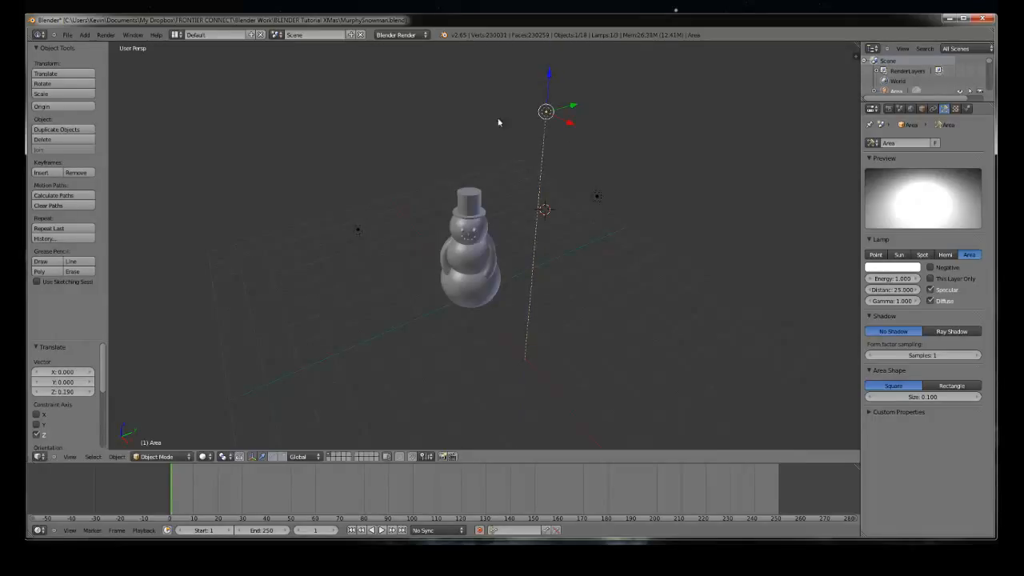
right_click(358, 231)
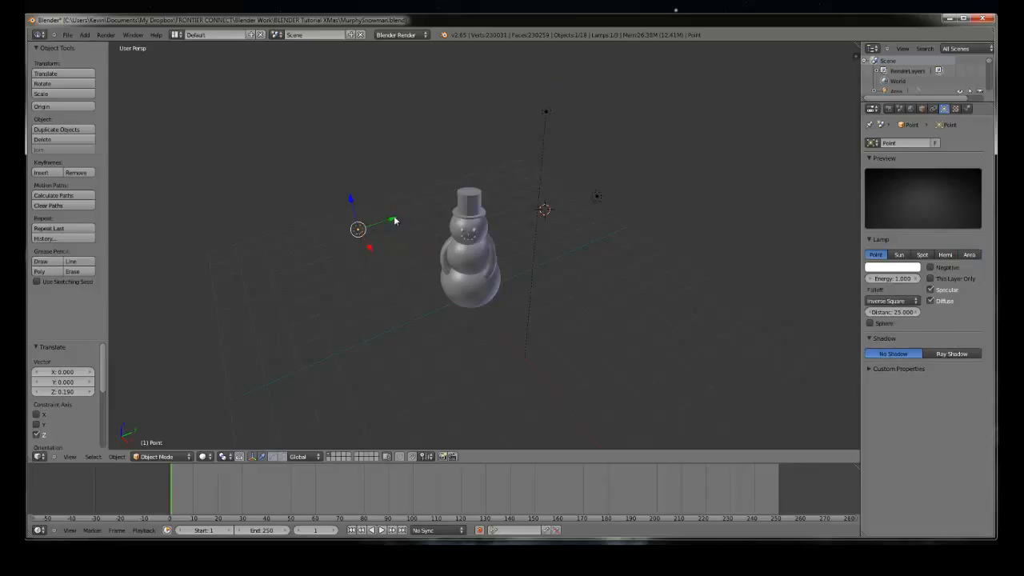
left_click_drag(394, 220, 374, 227)
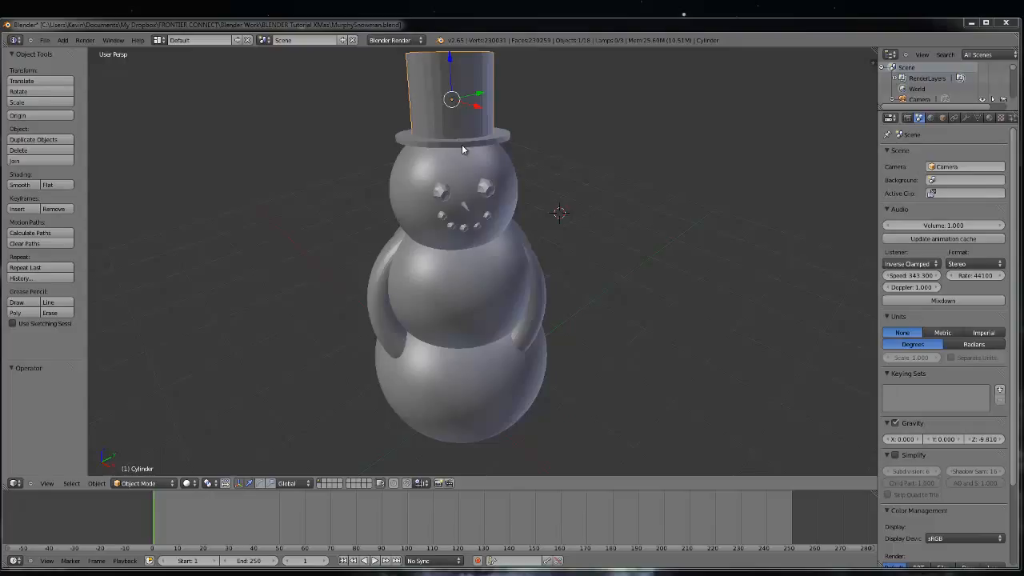
Step: Select the snowman's head, body, arms, eyes, mouth piece and hat parts one by one to examine which are separate objects
right_click(448, 164)
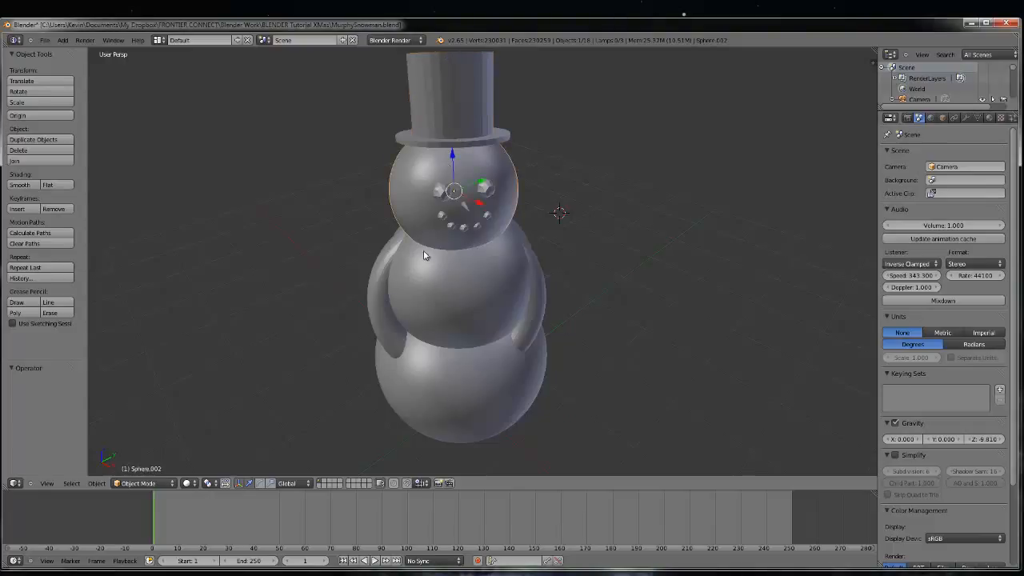
right_click(400, 264)
right_click(382, 275)
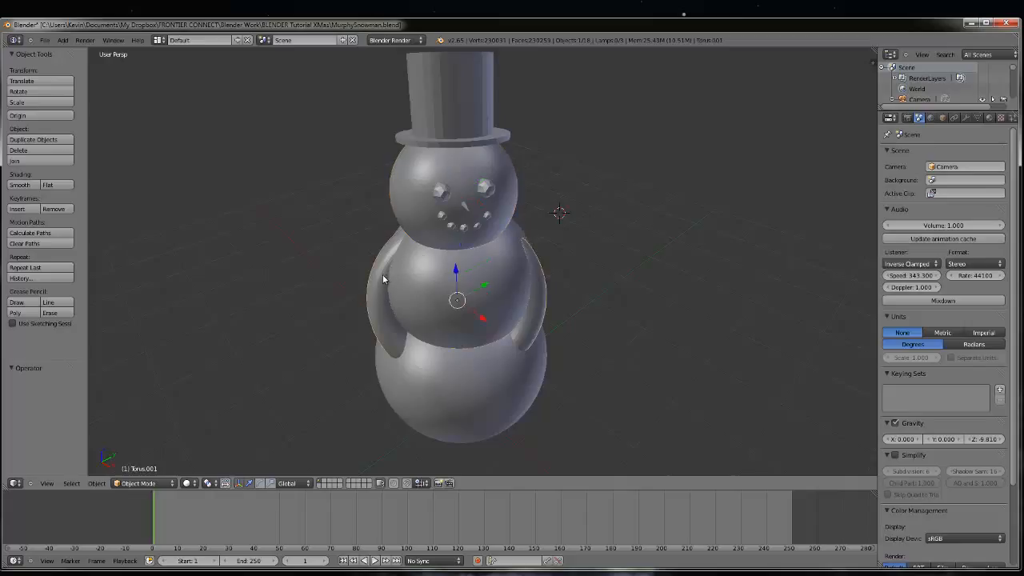
right_click(438, 375)
right_click(544, 301)
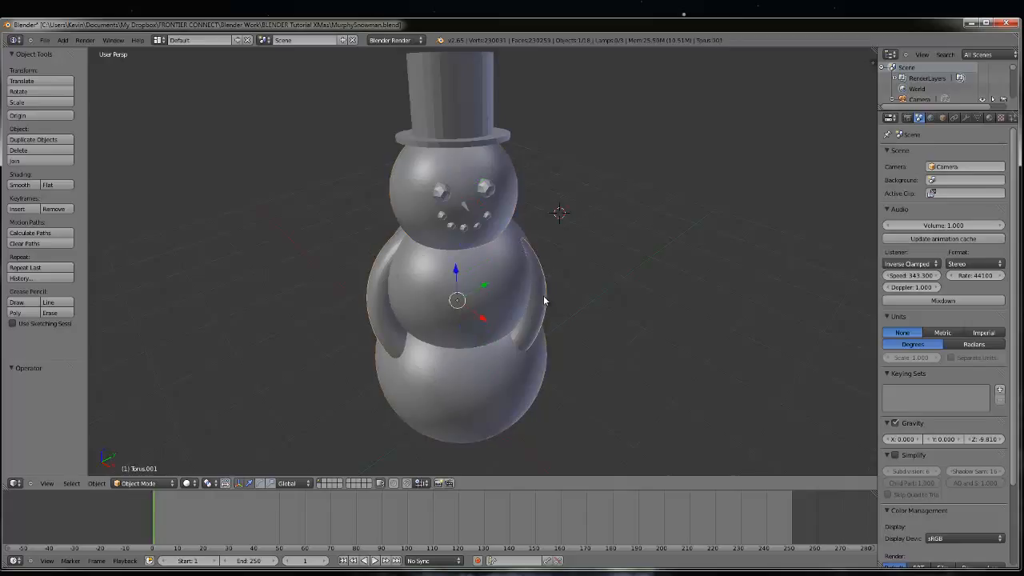
right_click(488, 288)
right_click(468, 188)
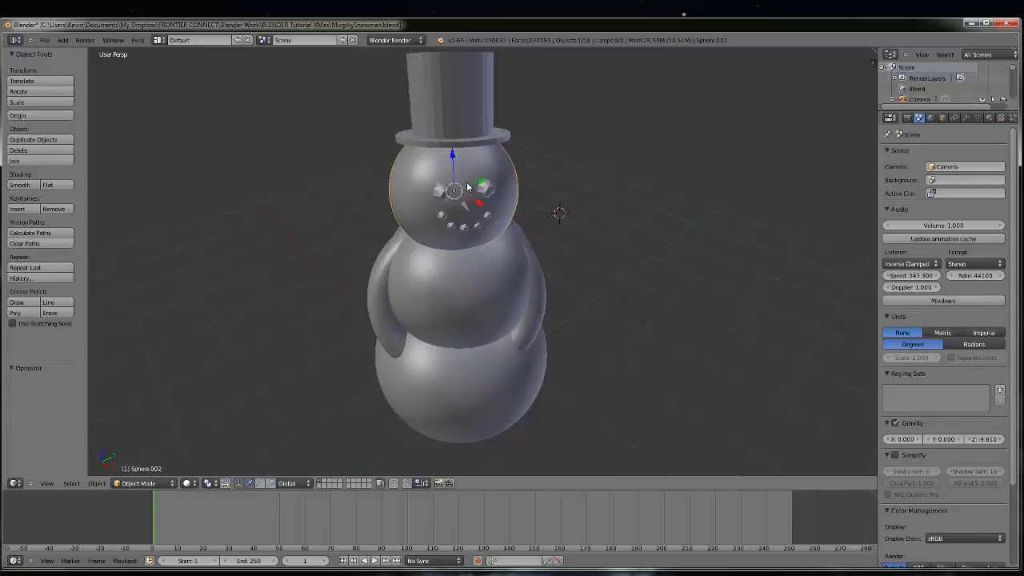
right_click(439, 192)
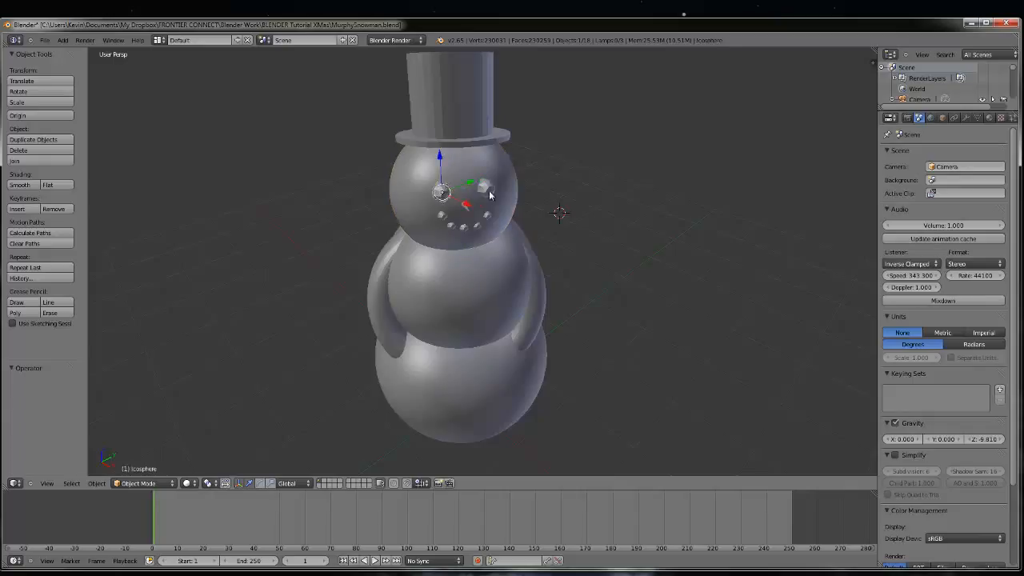
right_click(485, 188)
right_click(442, 216)
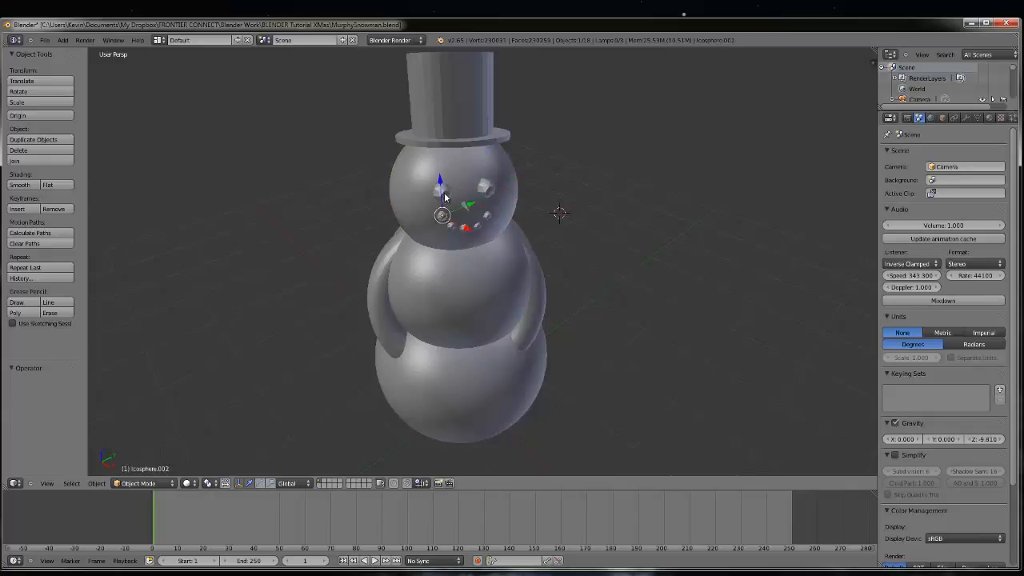
right_click(445, 197)
right_click(456, 111)
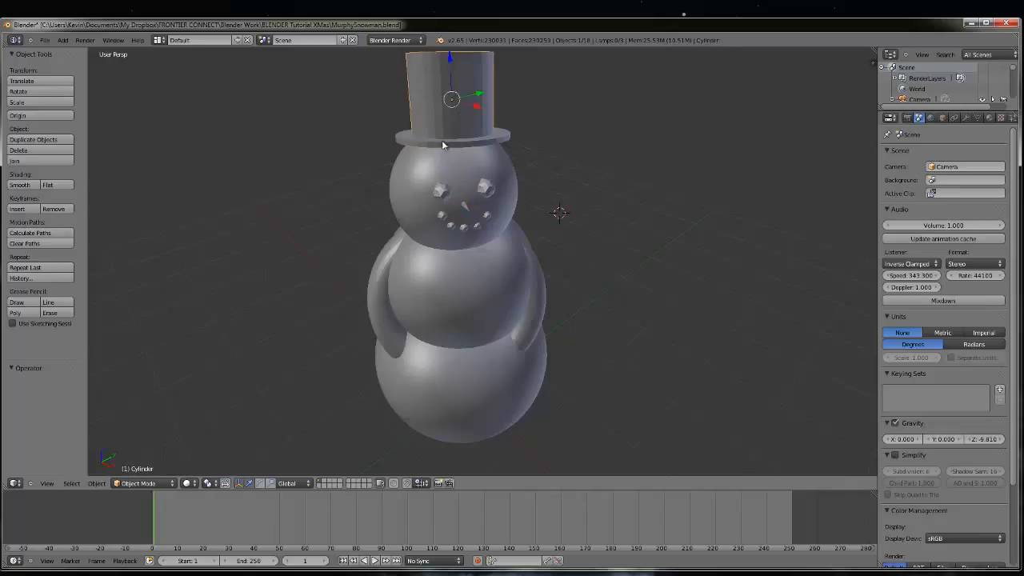
right_click(443, 144)
Step: Create a new material on the hat's tall cylinder and name it hatblack
right_click(449, 99)
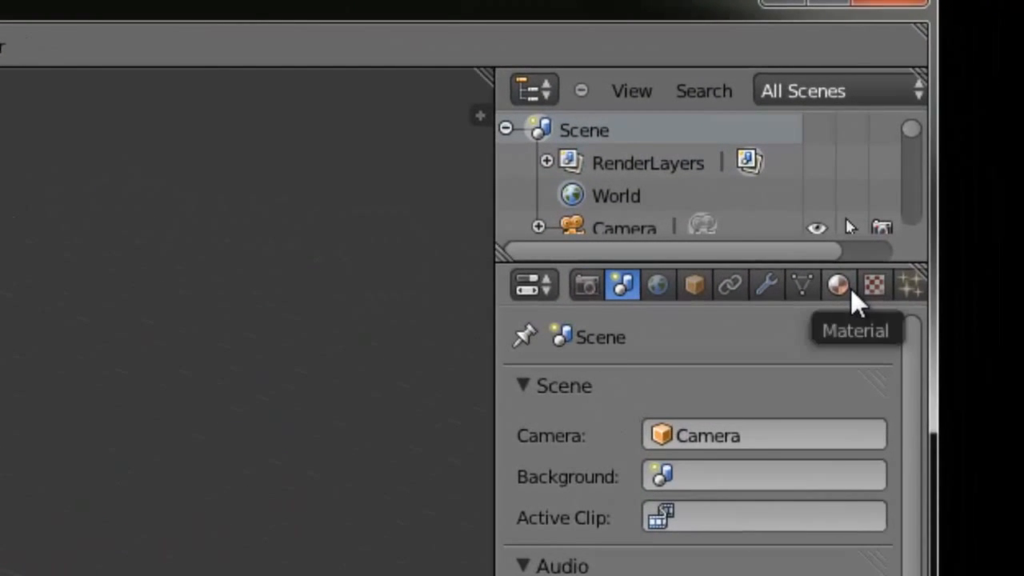
left_click(927, 185)
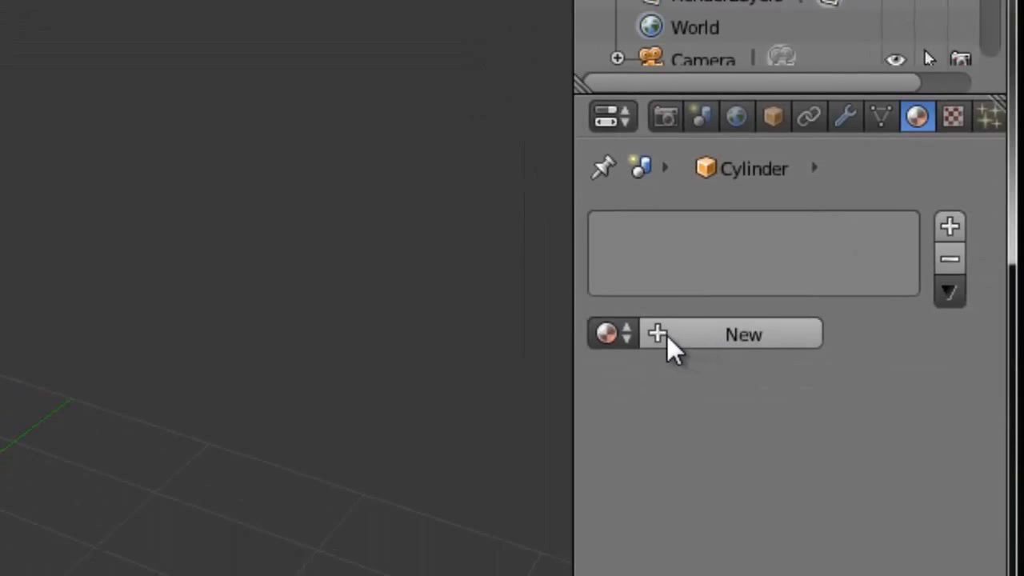
left_click(663, 335)
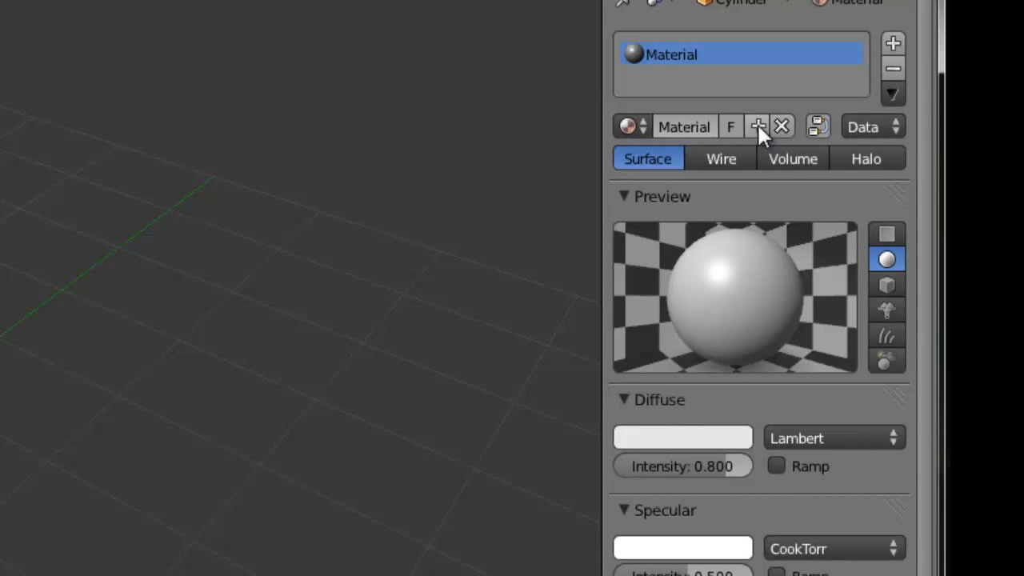
left_click(698, 126)
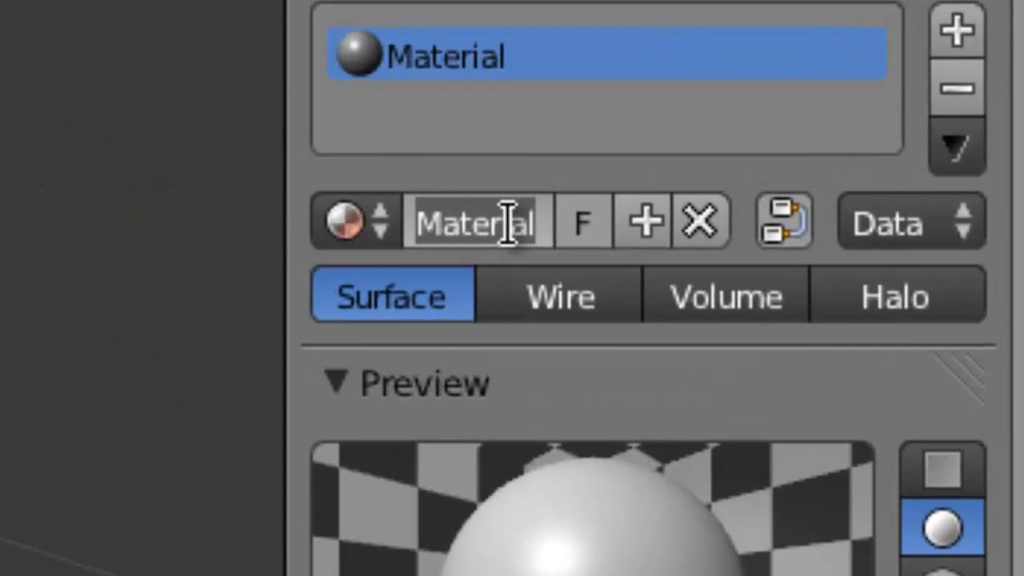
type("hat")
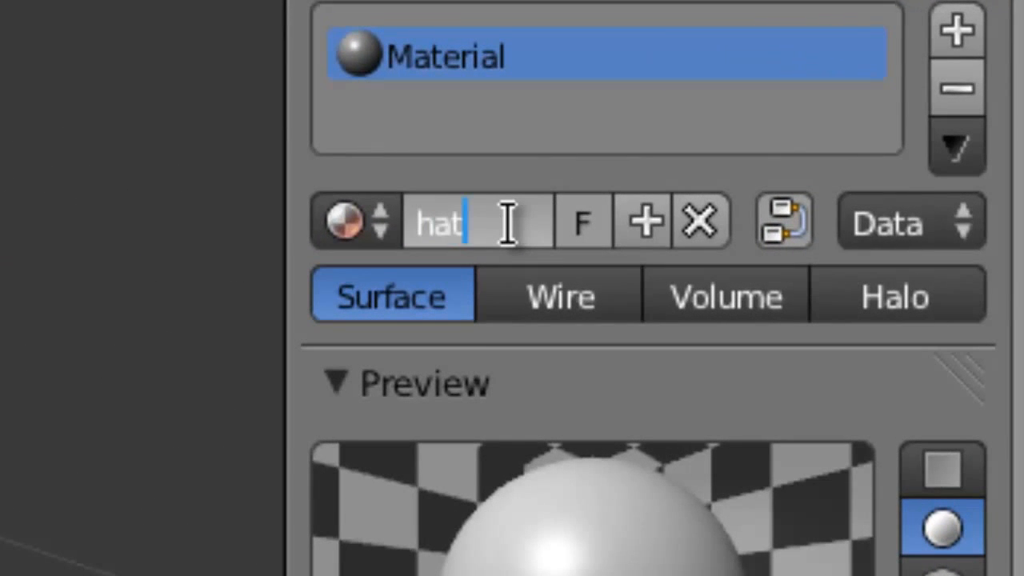
type("black")
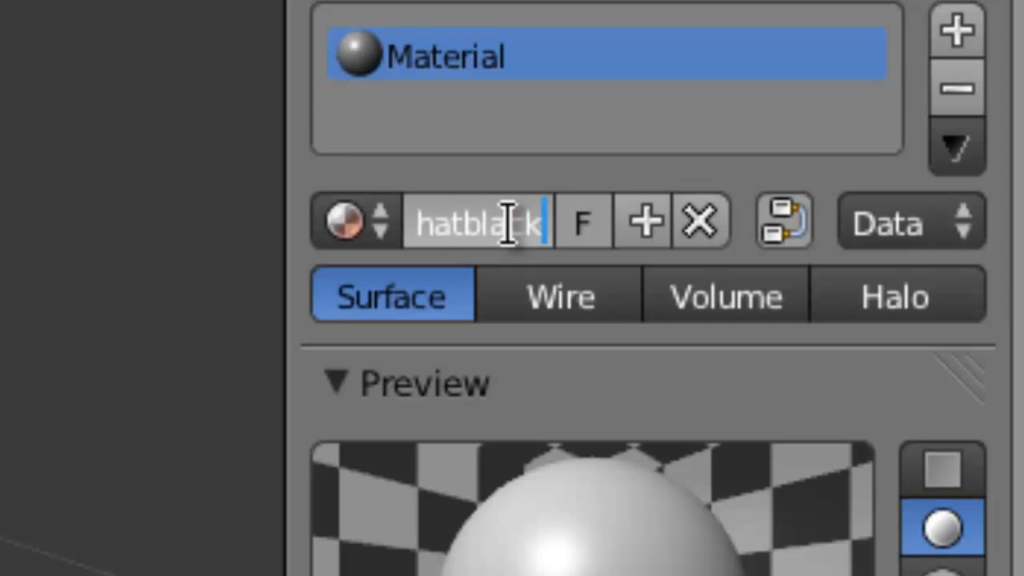
key("Return")
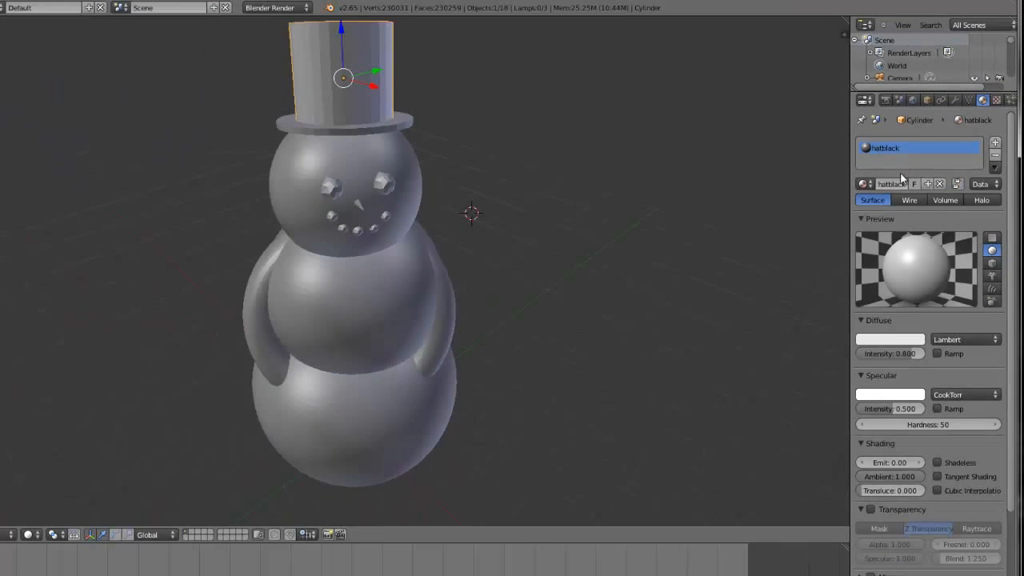
Step: Set the diffuse color of the hatblack material to black
left_click(890, 340)
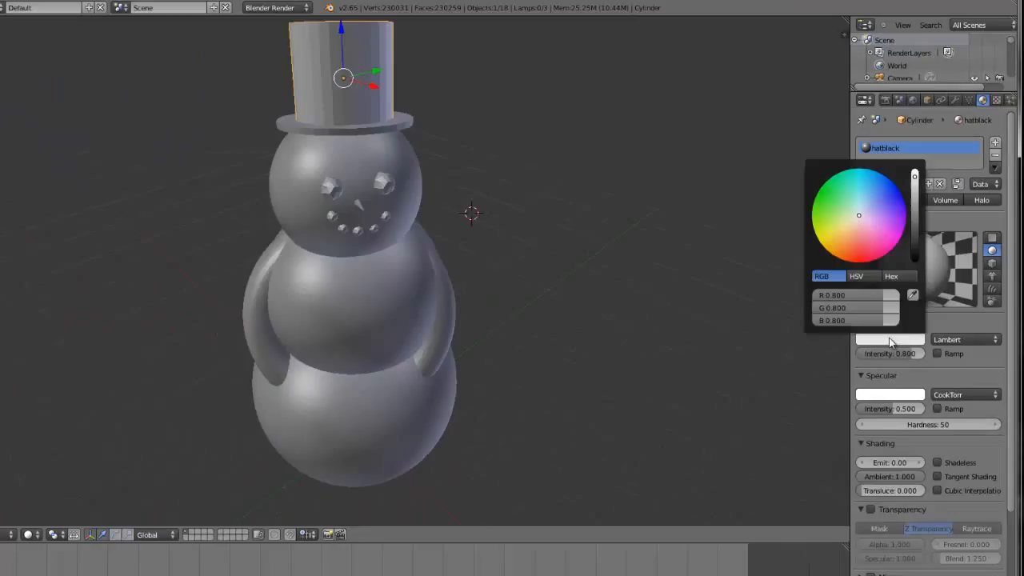
left_click(914, 261)
left_click(915, 265)
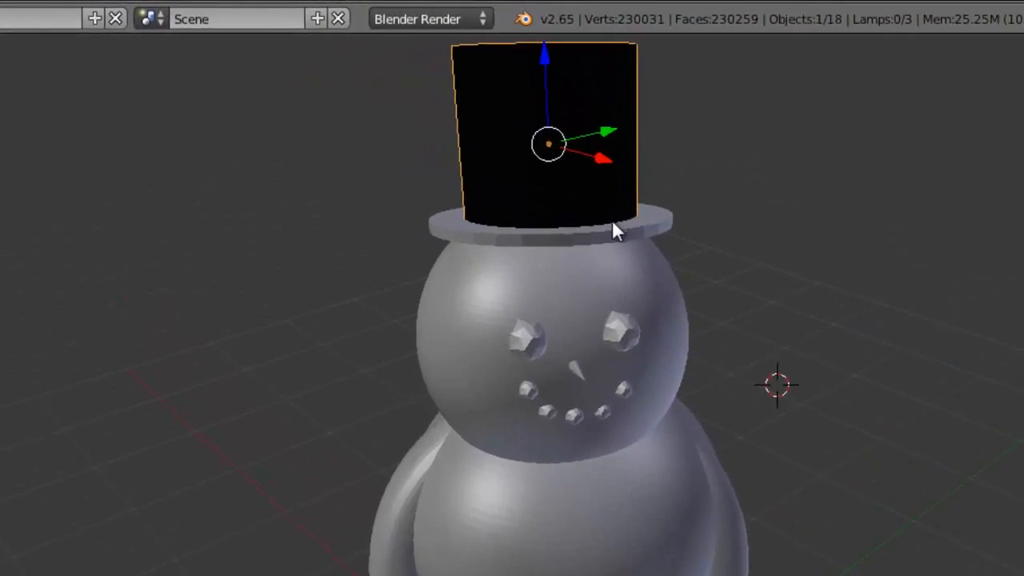
Step: Add a material slot to the hat's brim and assign the existing hatblack material to it
right_click(382, 134)
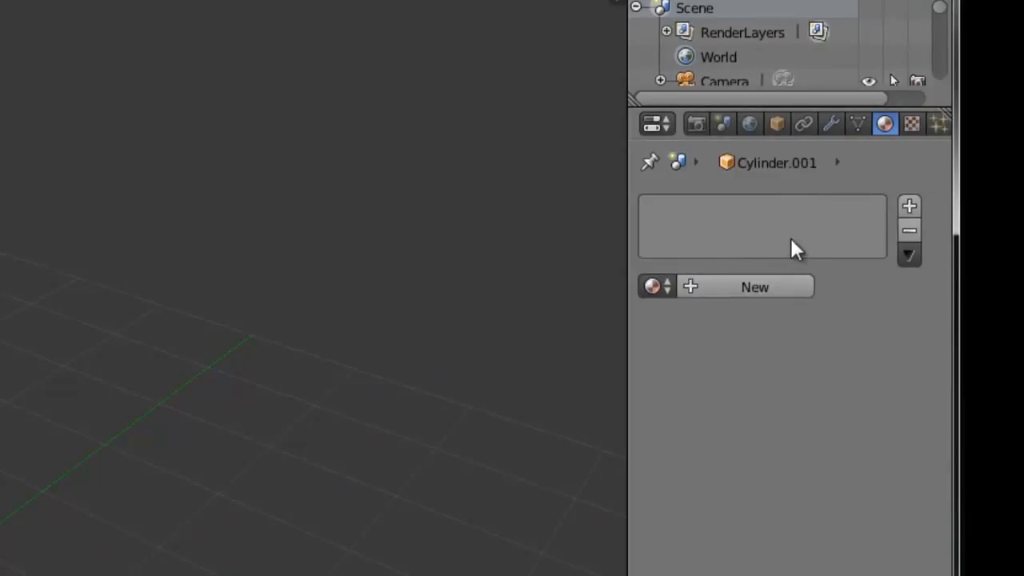
left_click(903, 205)
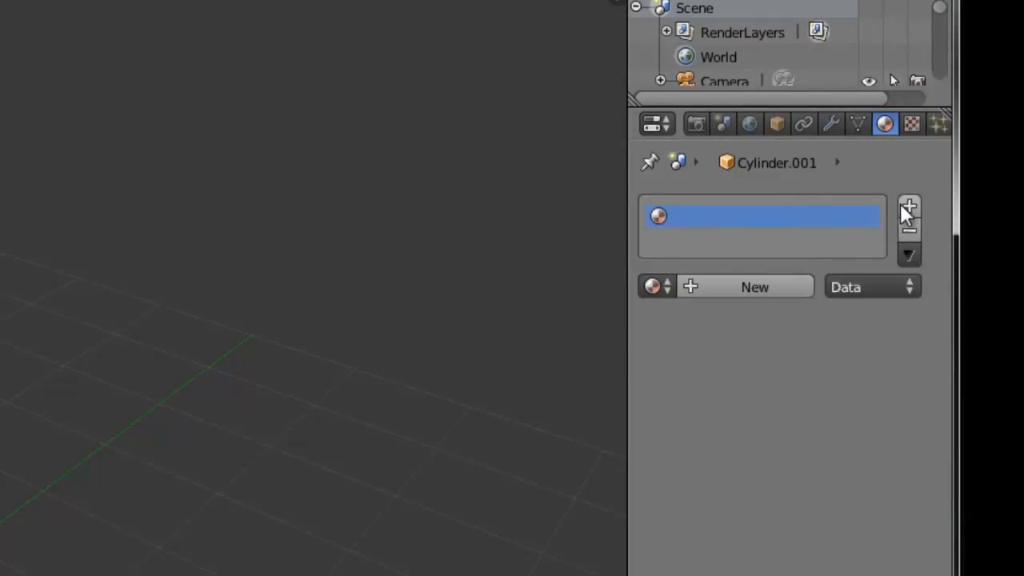
left_click(691, 285)
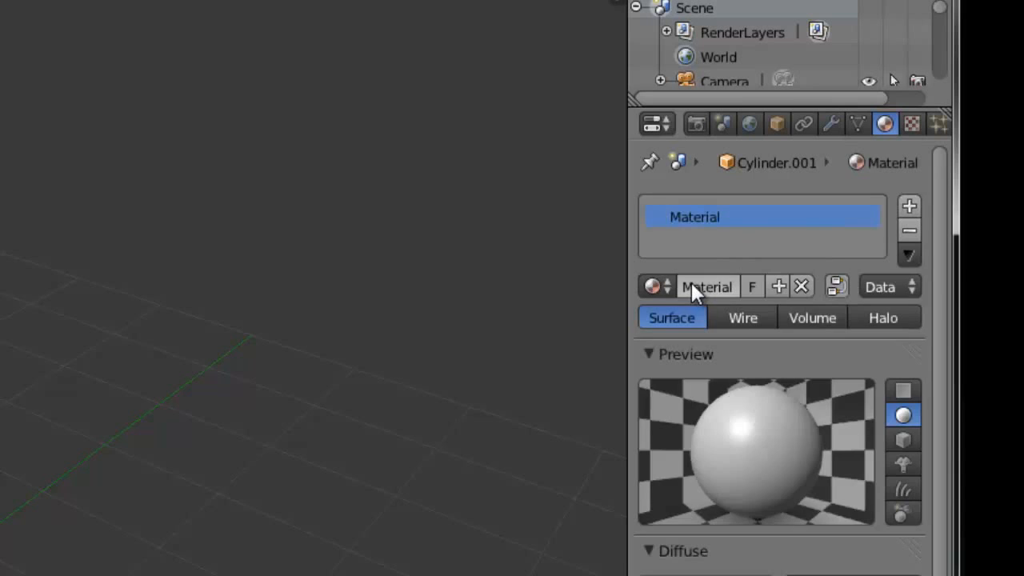
left_click(660, 286)
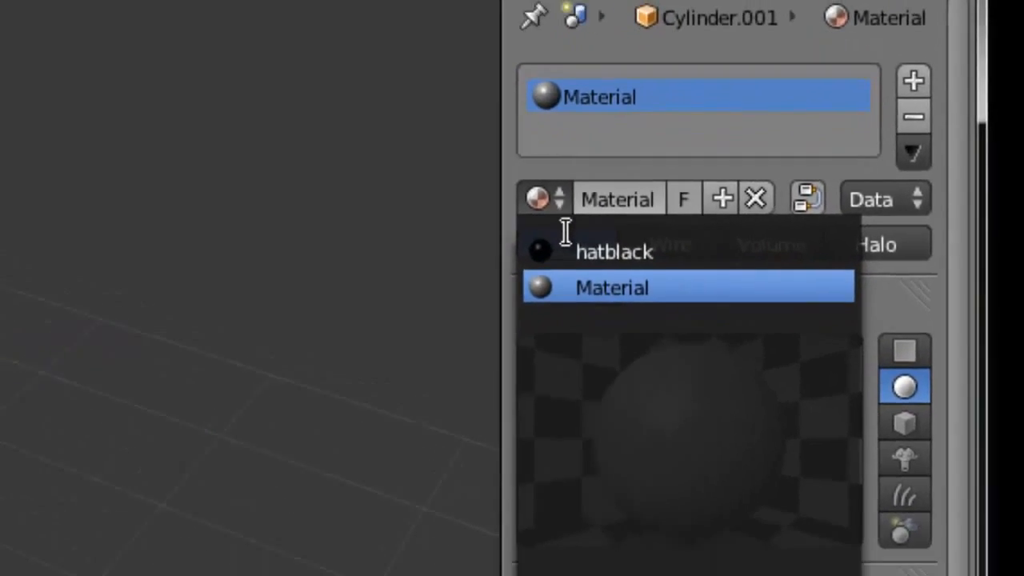
left_click(566, 250)
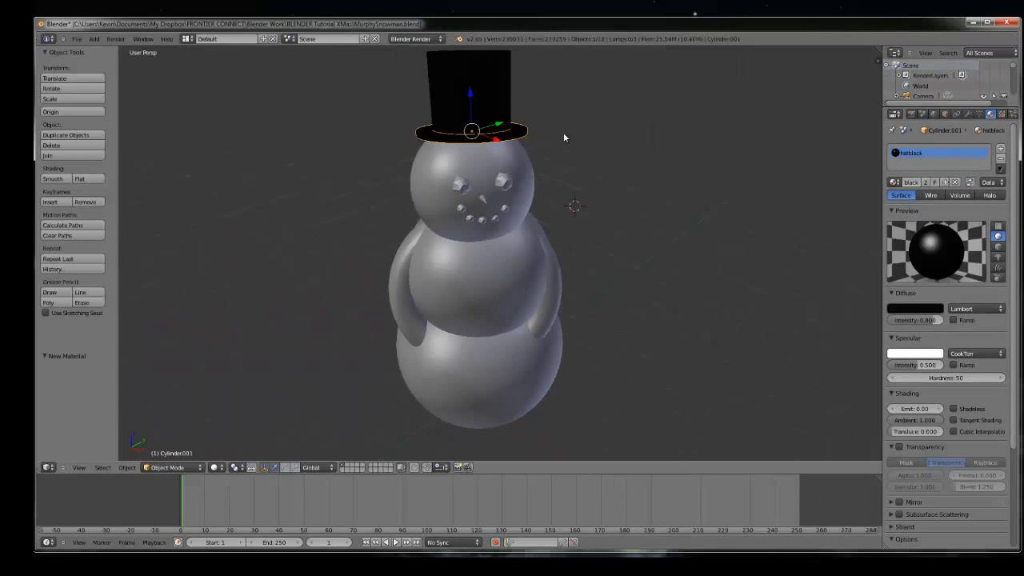
Step: Render the scene to check how the black hat looks on the snowman, and close the render
right_click(477, 127)
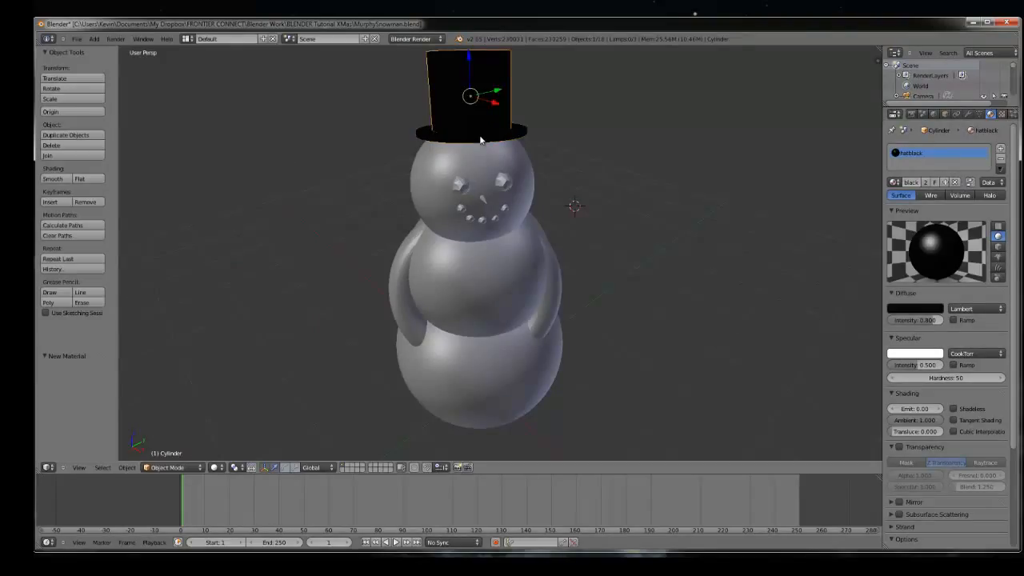
right_click(480, 140)
key("F12")
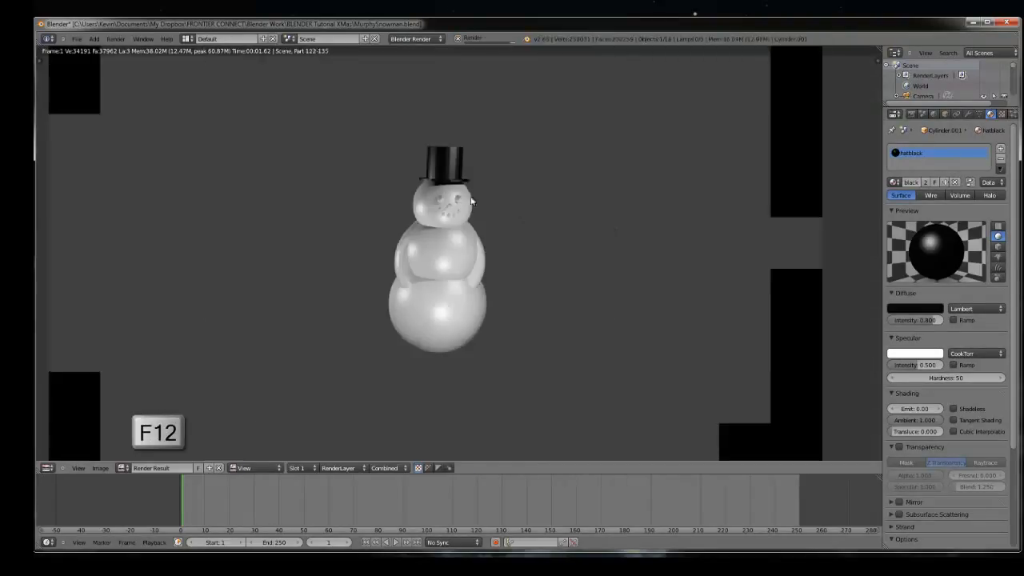
scroll(468, 199, "up", 1)
middle_click_drag(432, 171, 458, 180)
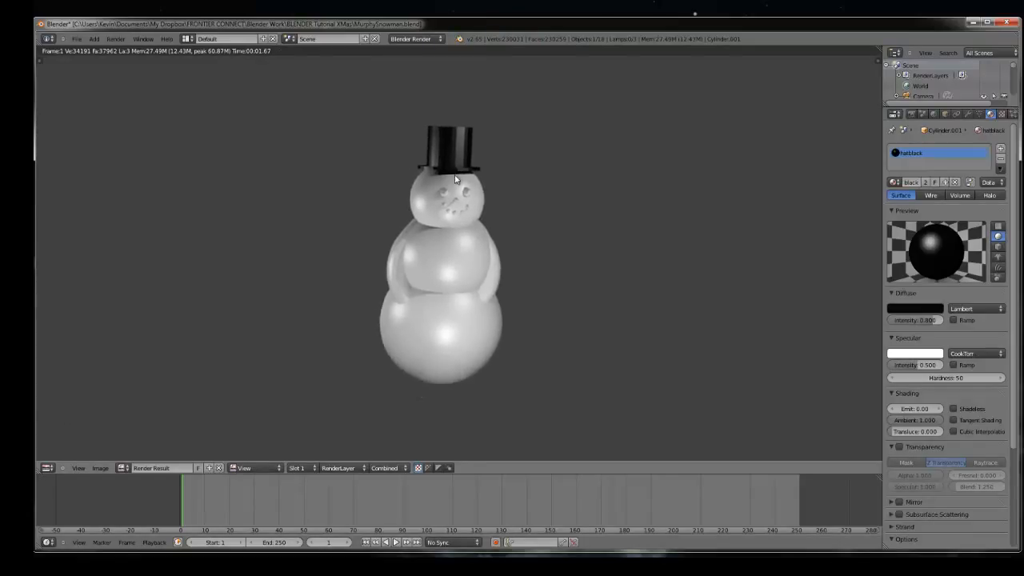
key("Escape")
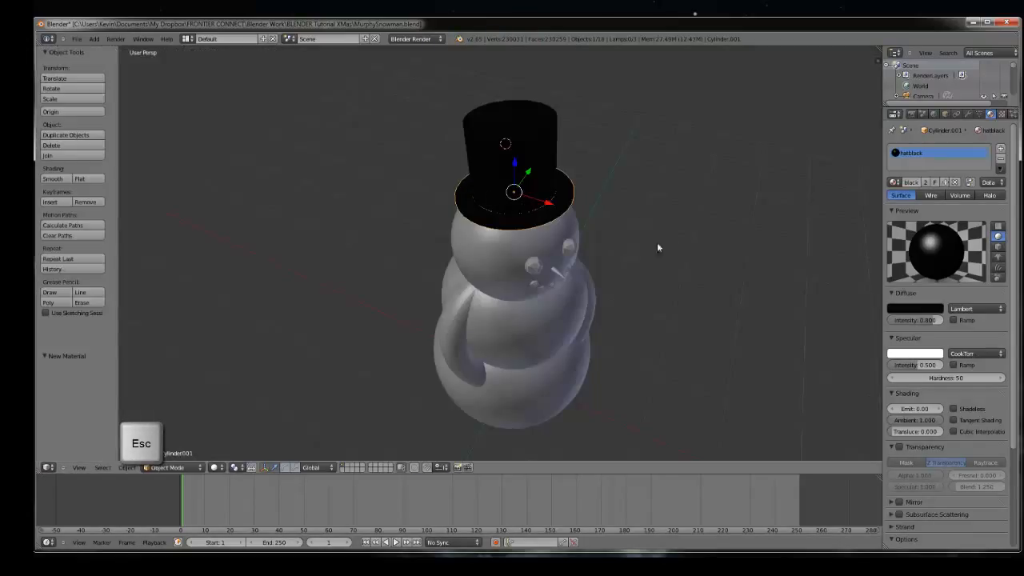
Step: Add a new material to the snowman's eye on the viewer's left and name it Coal
middle_click_drag(657, 248, 575, 212)
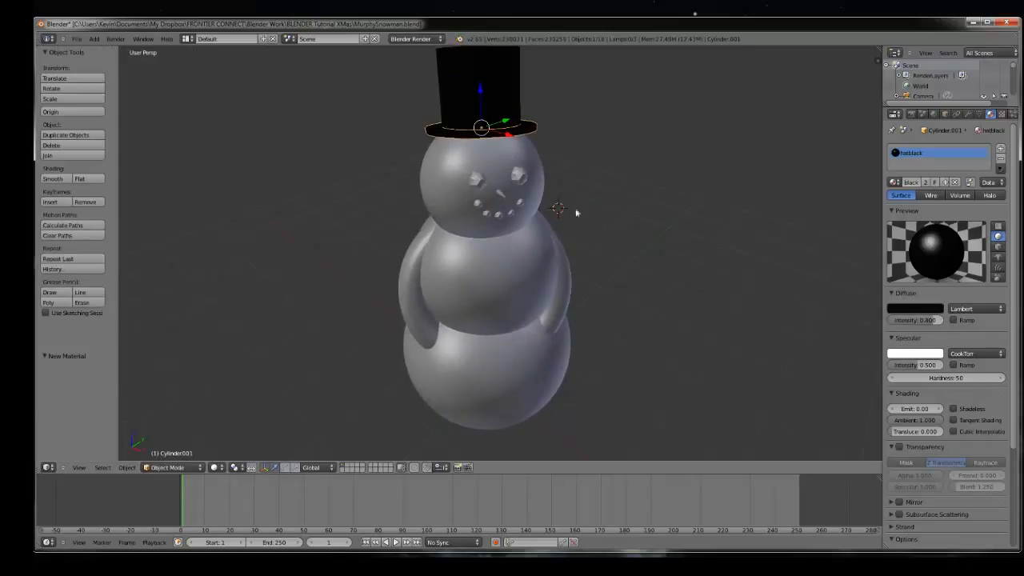
right_click(523, 180)
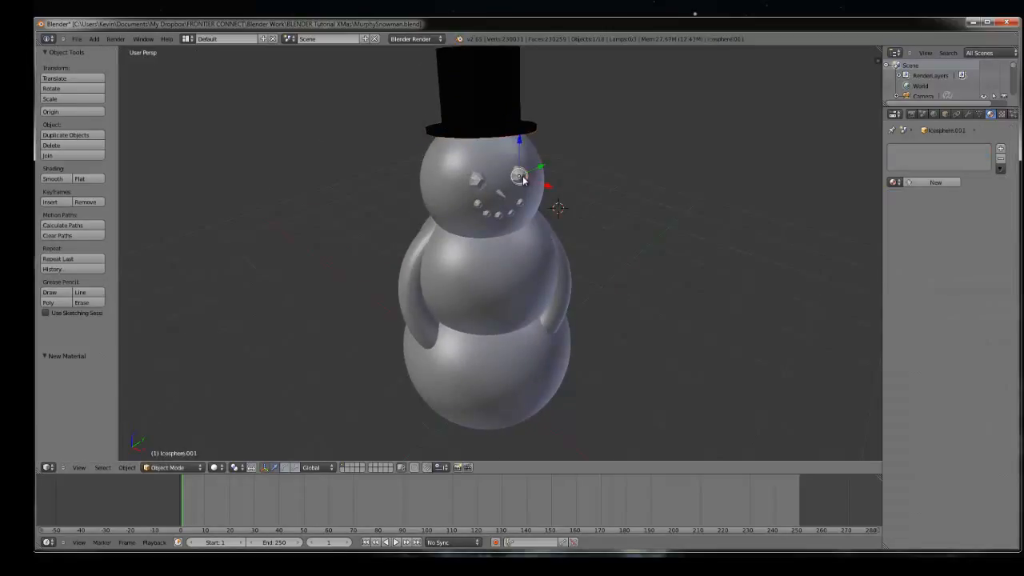
right_click(478, 182)
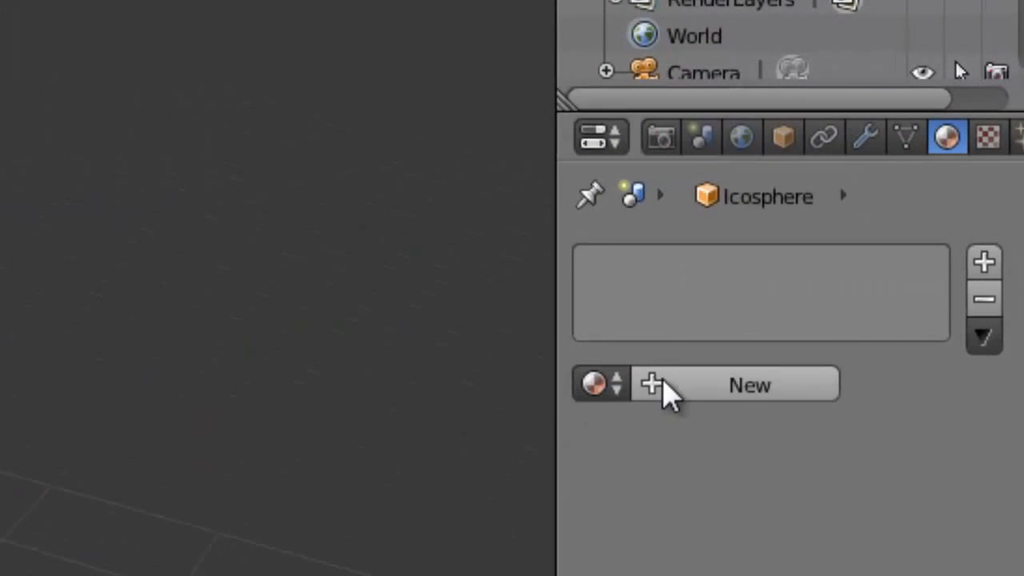
left_click(984, 264)
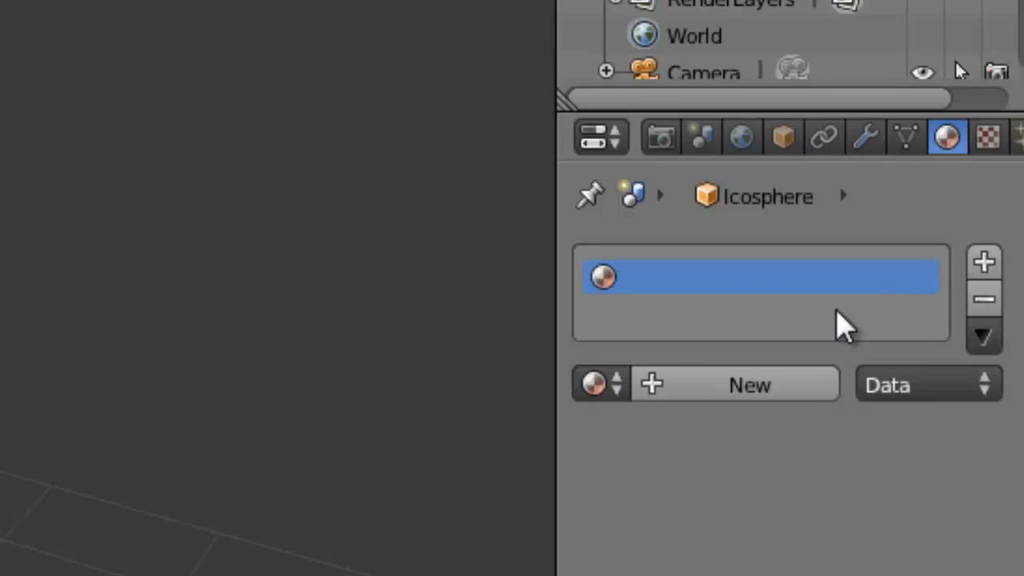
left_click(676, 386)
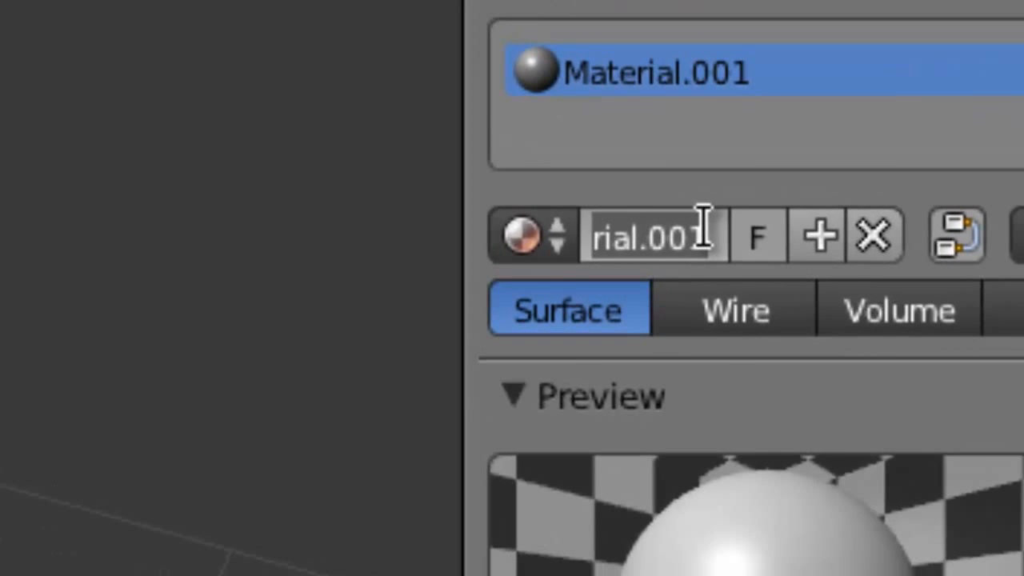
type("Coal")
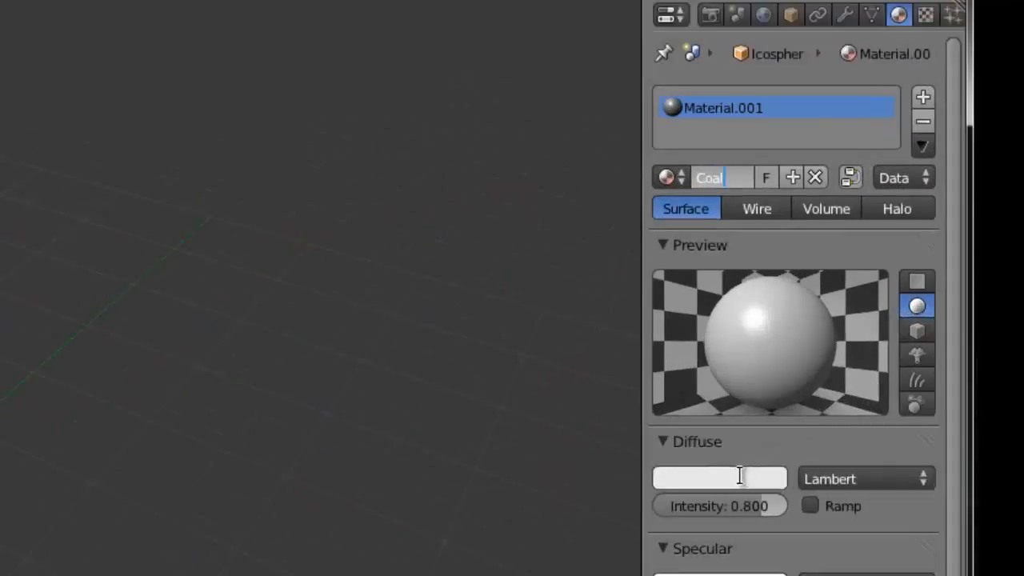
Step: Darken the diffuse color of the Coal material to black
left_click(740, 477)
left_click(741, 477)
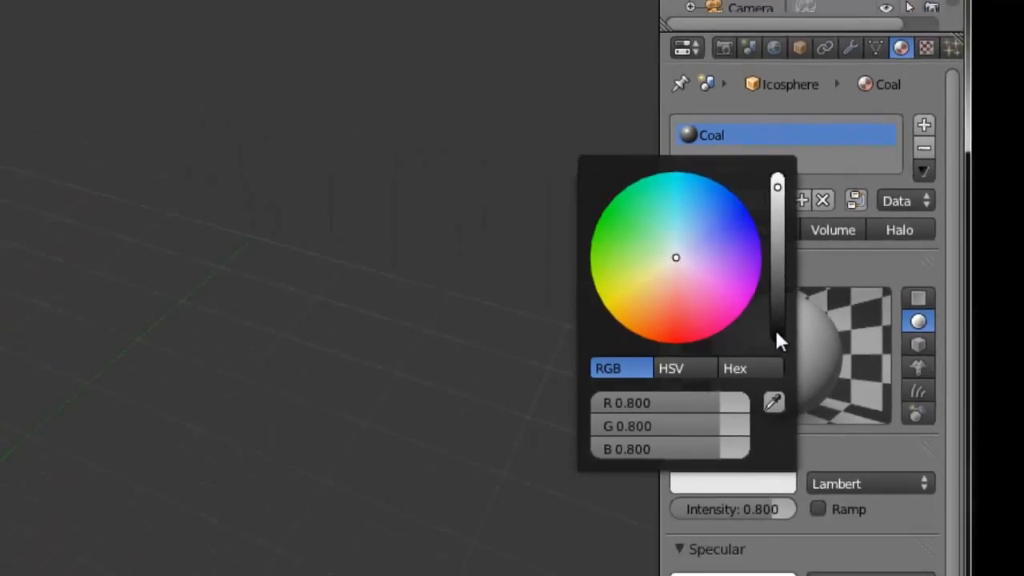
left_click(556, 420)
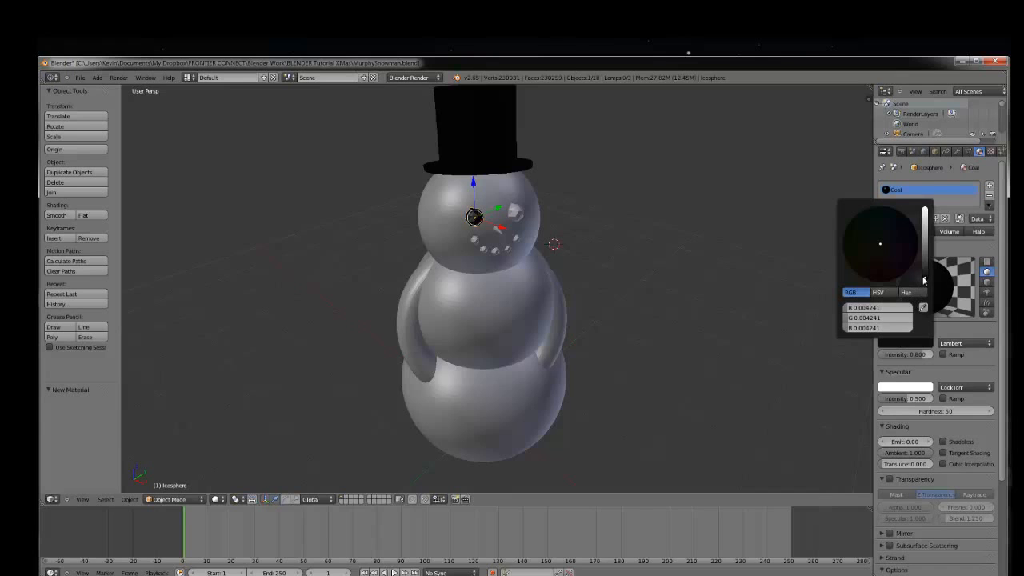
left_click_drag(924, 280, 924, 284)
Step: Assign the existing Coal material to the snowman's eye on the viewer's right
right_click(516, 213)
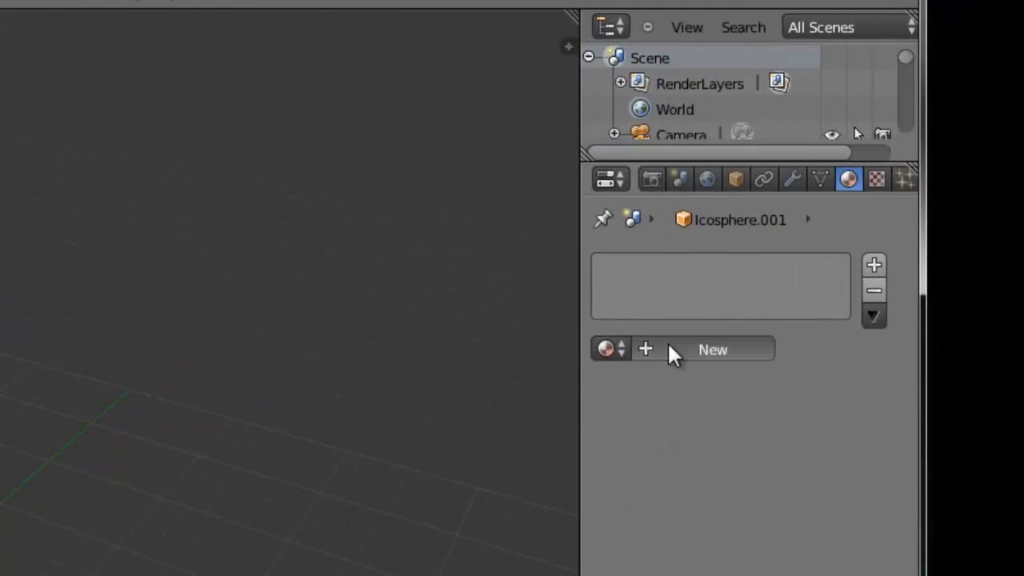
left_click(671, 350)
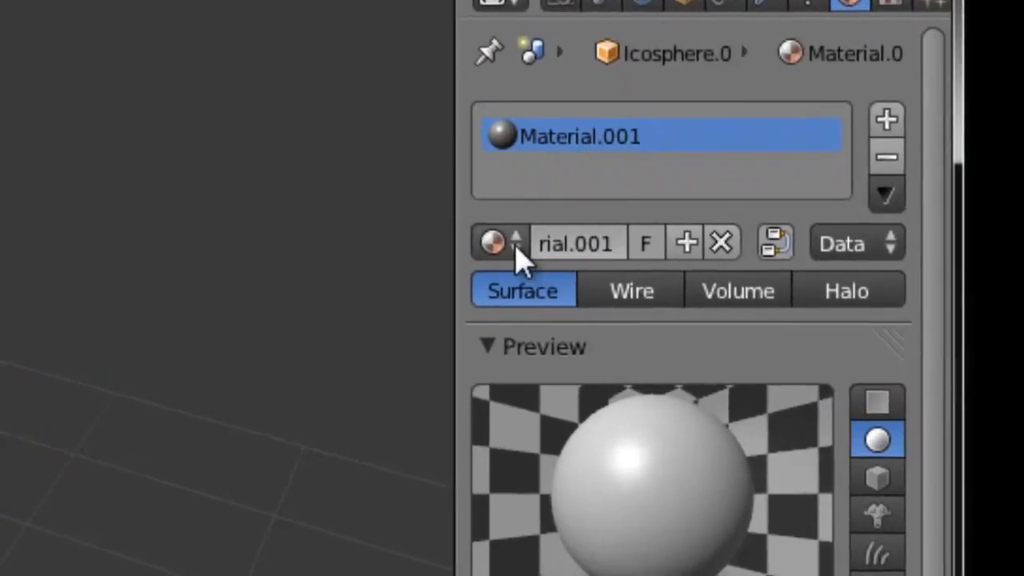
left_click(516, 257)
left_click(552, 300)
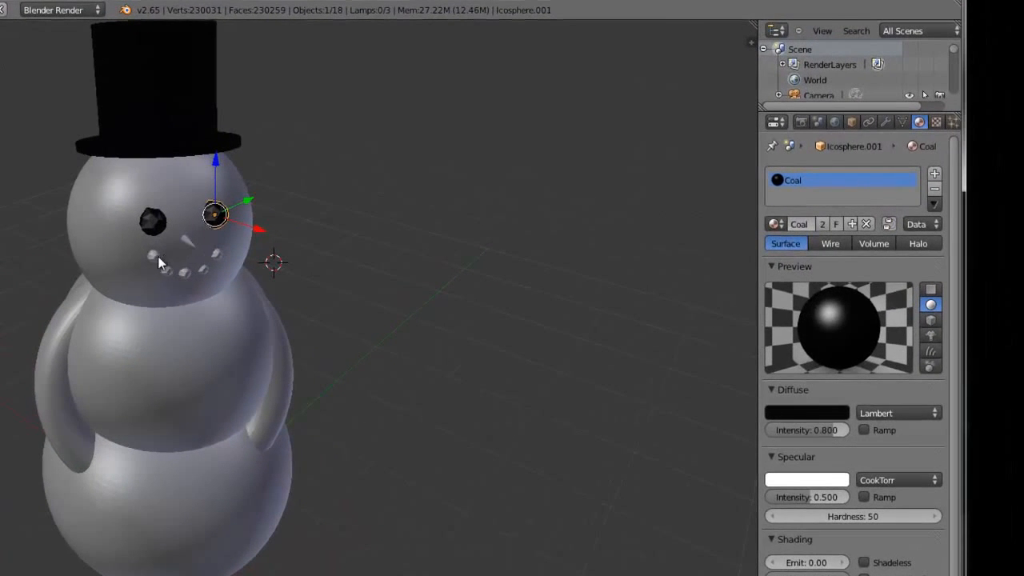
Step: Assign the existing Coal material to the first two mouth pieces from the viewer's left
right_click(159, 262)
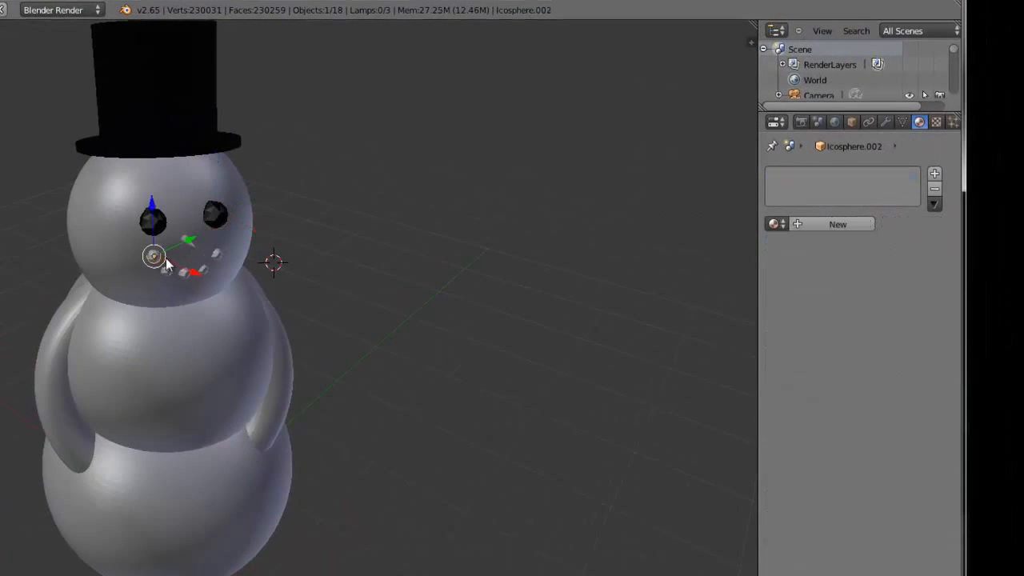
left_click(775, 224)
left_click(801, 249)
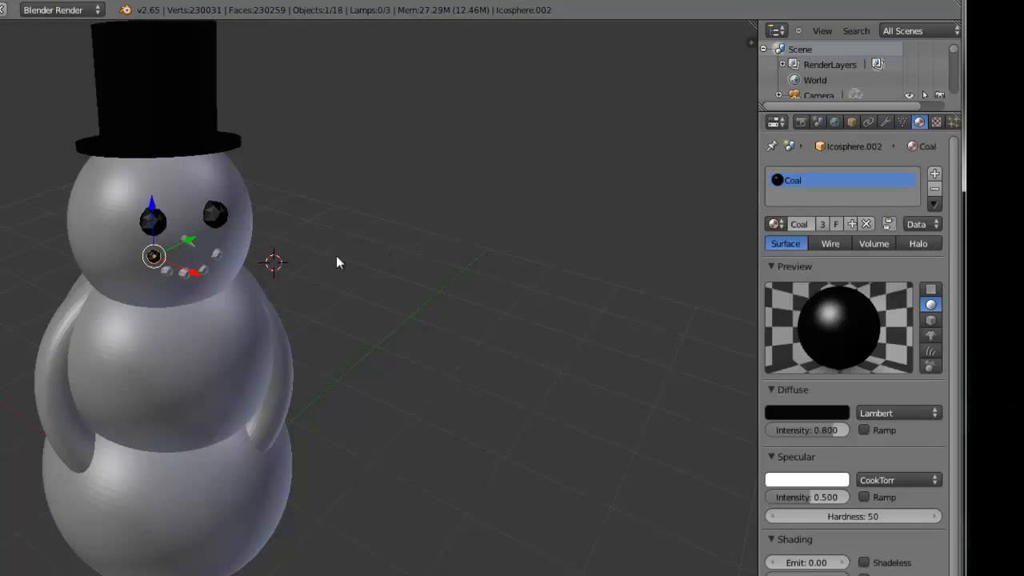
right_click(166, 270)
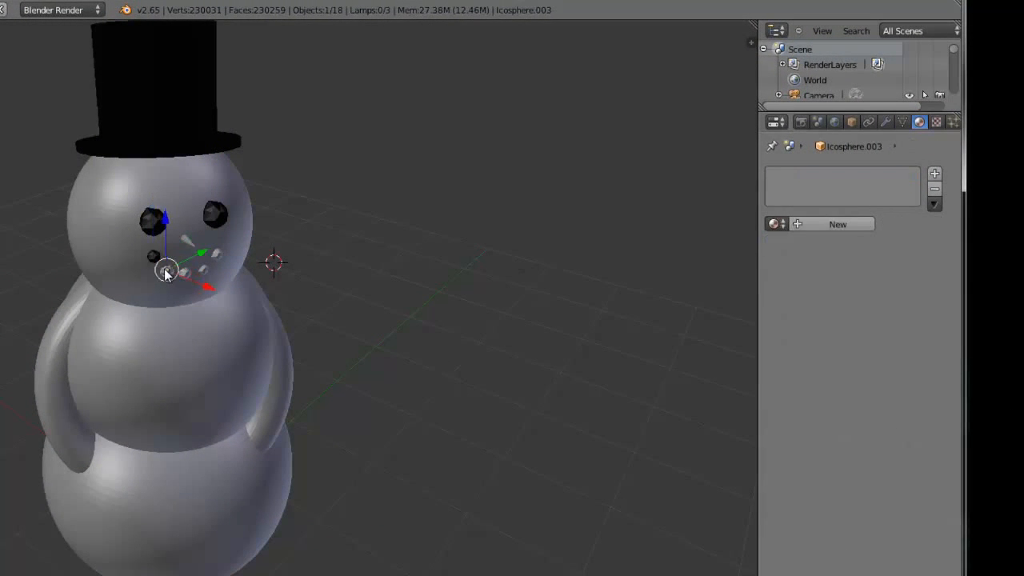
left_click(774, 224)
left_click(800, 243)
Step: Assign the existing Coal material to the remaining three mouth pieces, up to the mouth's end on the viewer's right
scroll(189, 282, "up", 3)
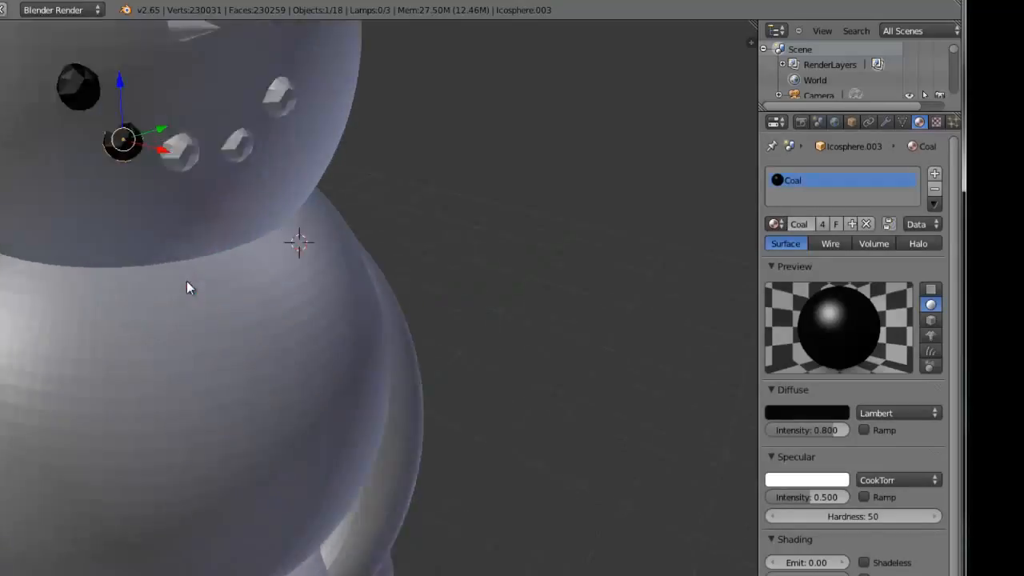
scroll(166, 180, "down", 1)
right_click(179, 156)
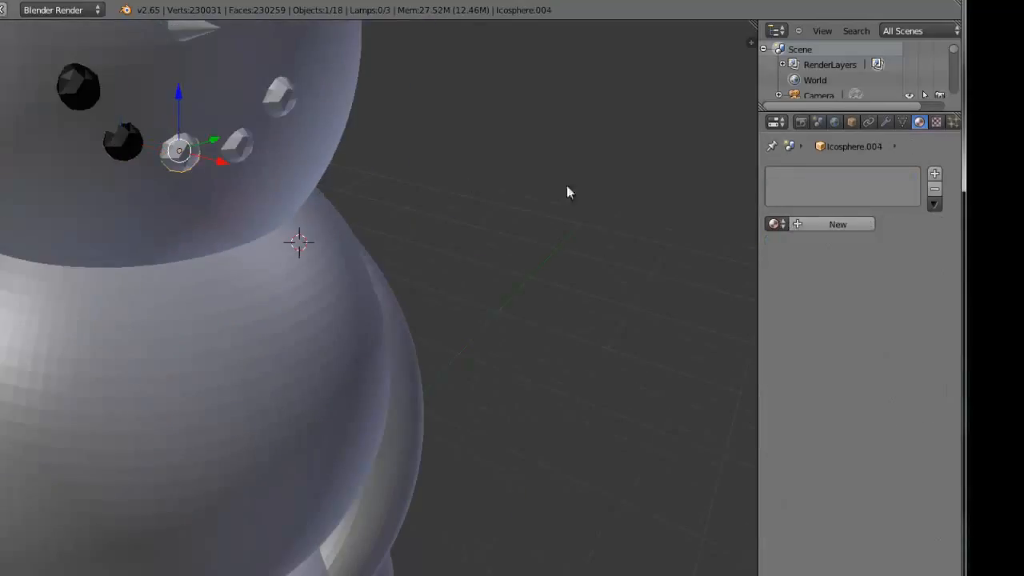
left_click(774, 224)
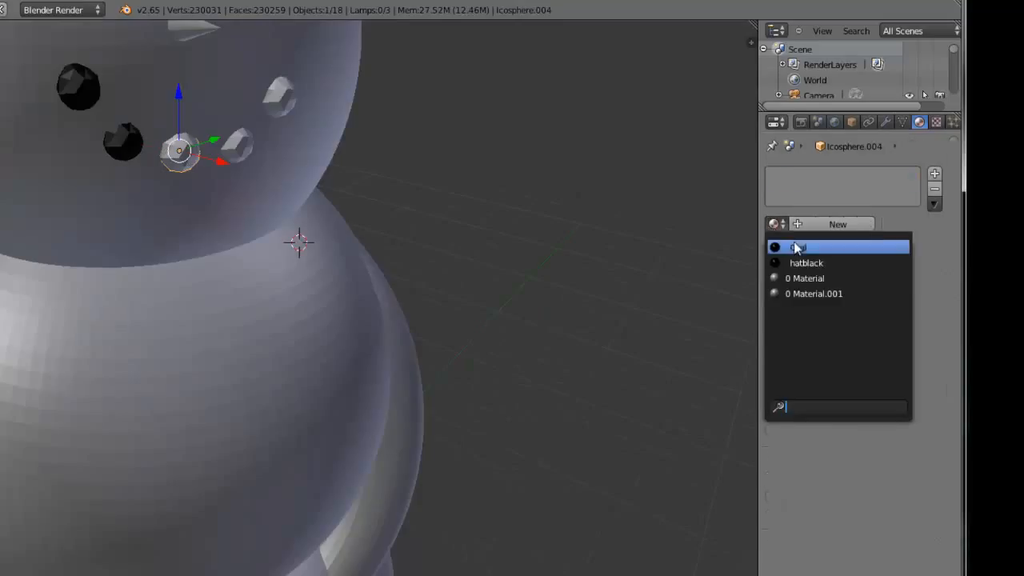
left_click(798, 246)
right_click(239, 147)
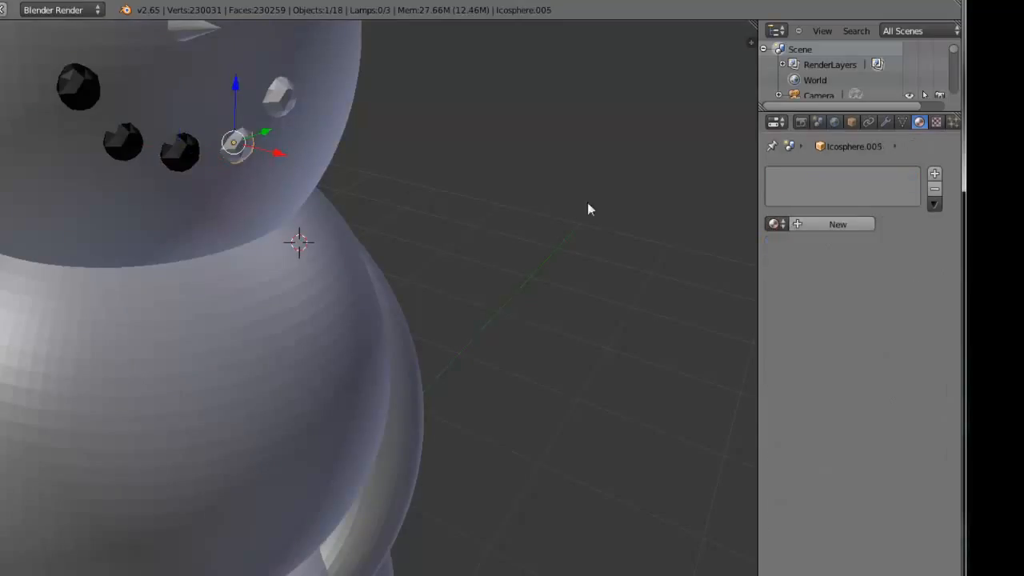
left_click(774, 224)
left_click(793, 246)
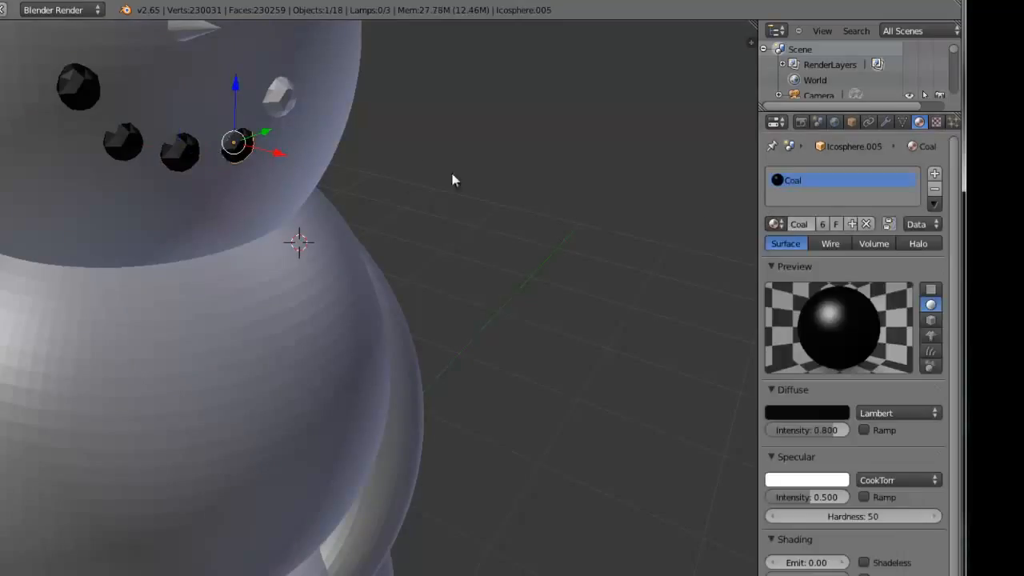
right_click(283, 105)
left_click(774, 224)
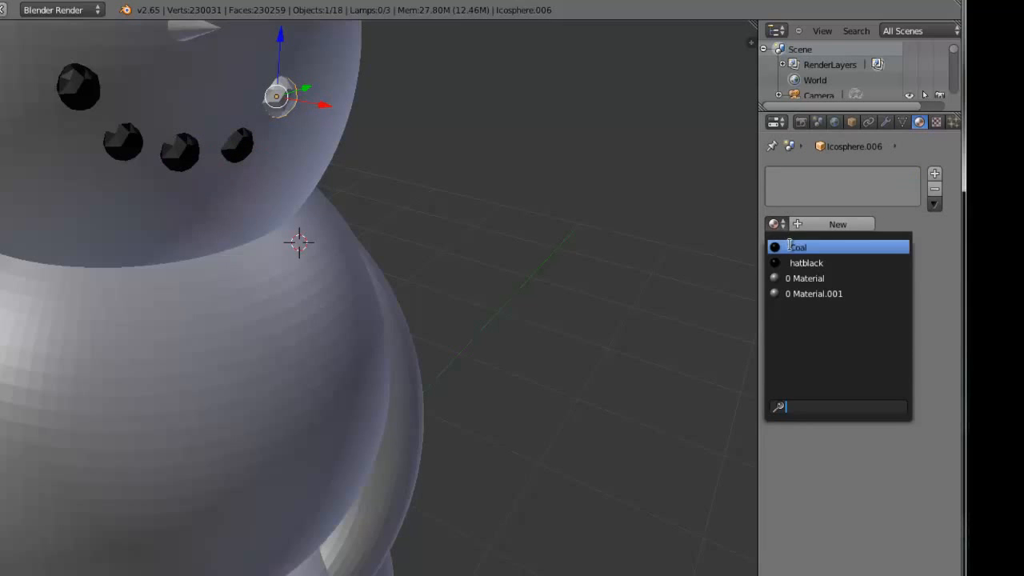
left_click(792, 247)
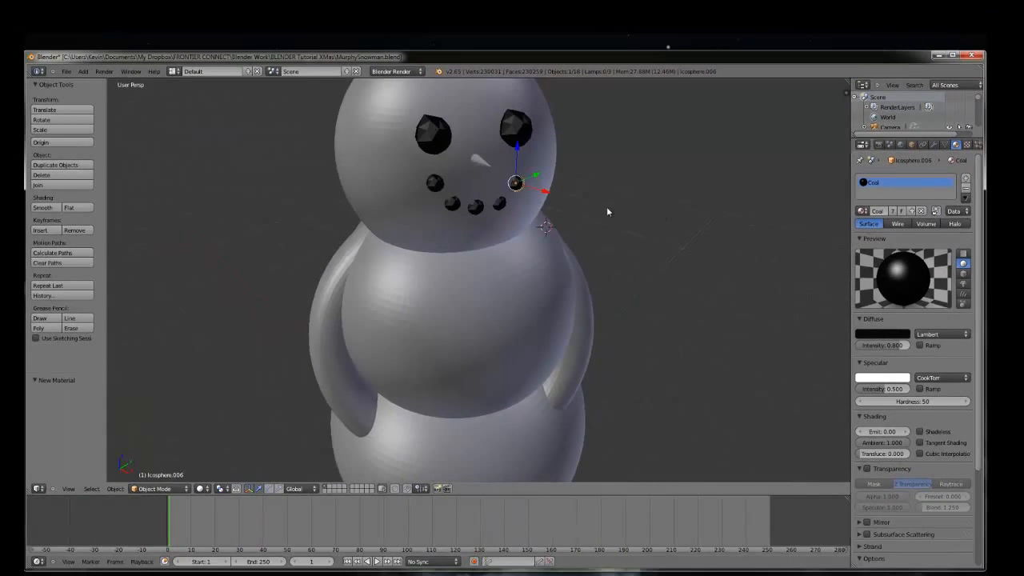
Step: Add a new material to the snowman's cone nose and name it nose
scroll(607, 211, "down", 4)
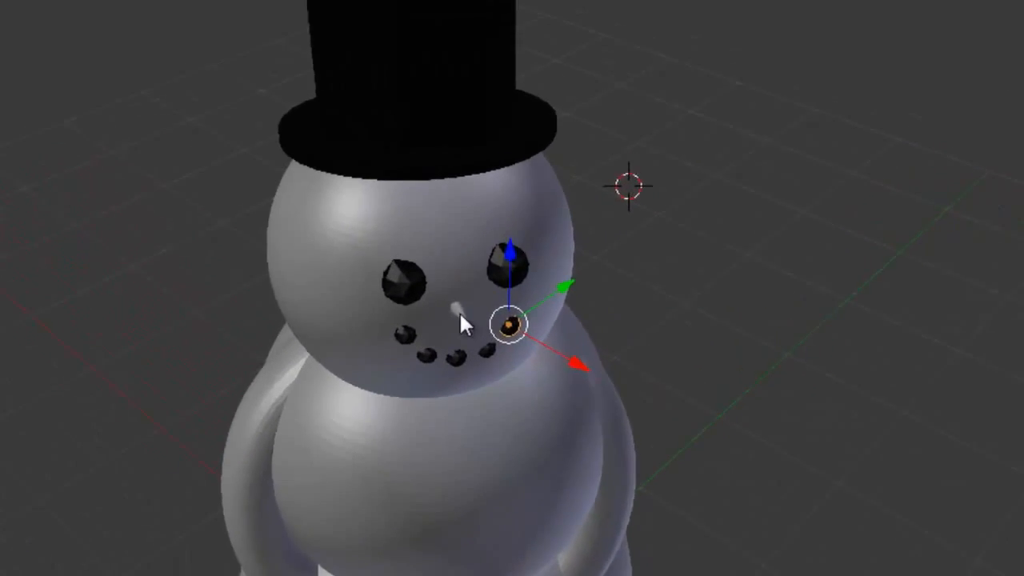
right_click(476, 266)
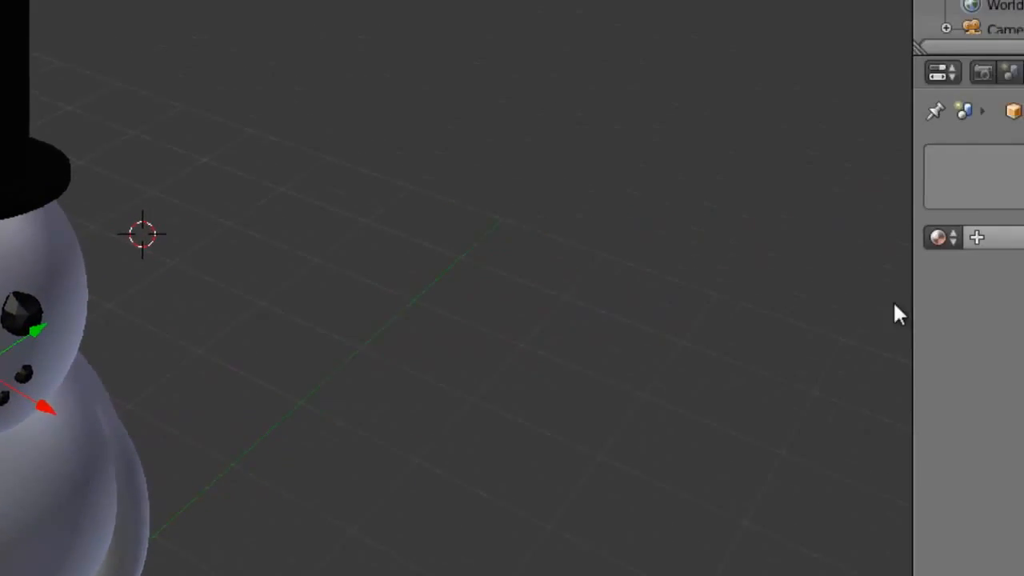
left_click(994, 237)
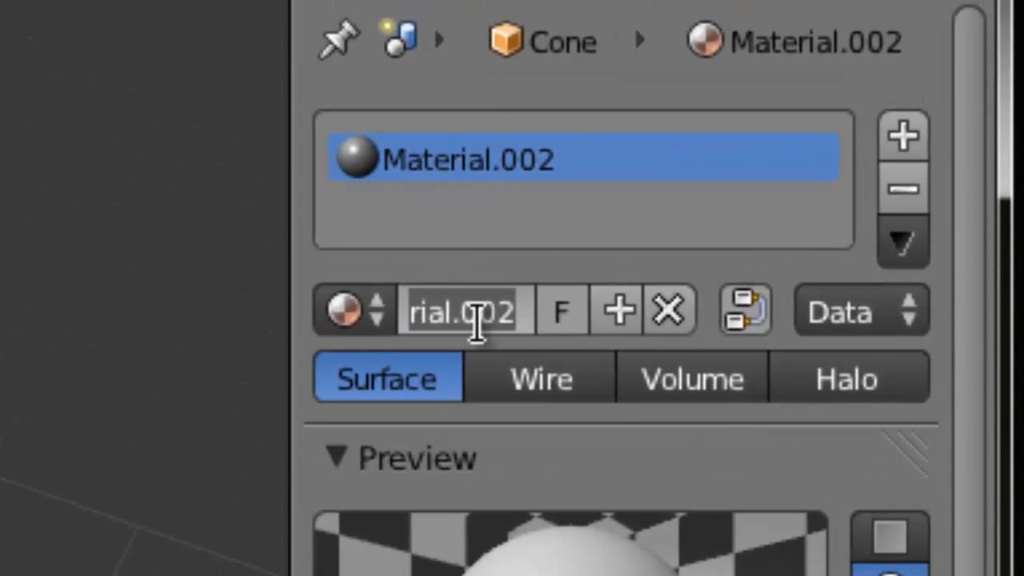
type("nose")
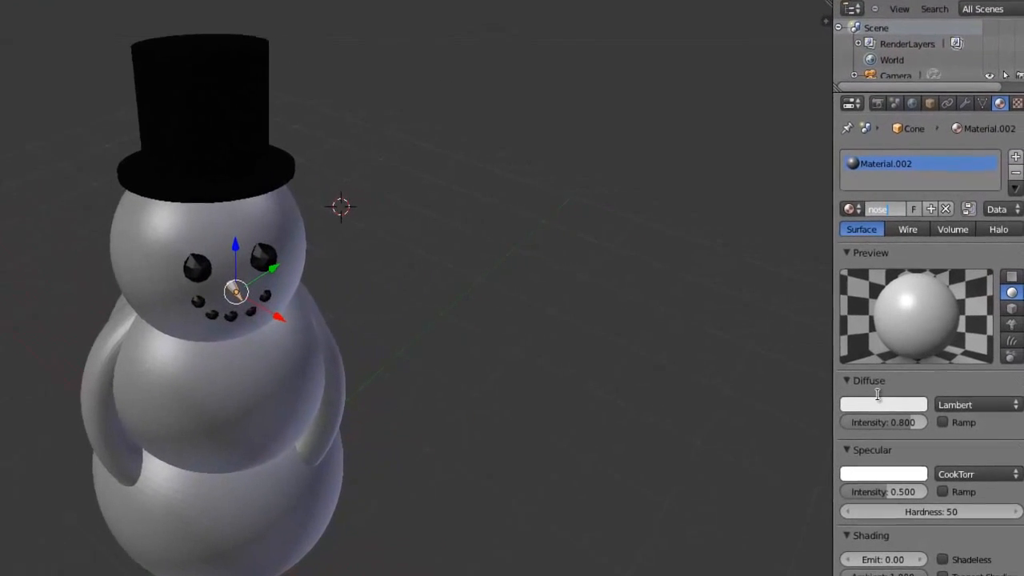
key("Return")
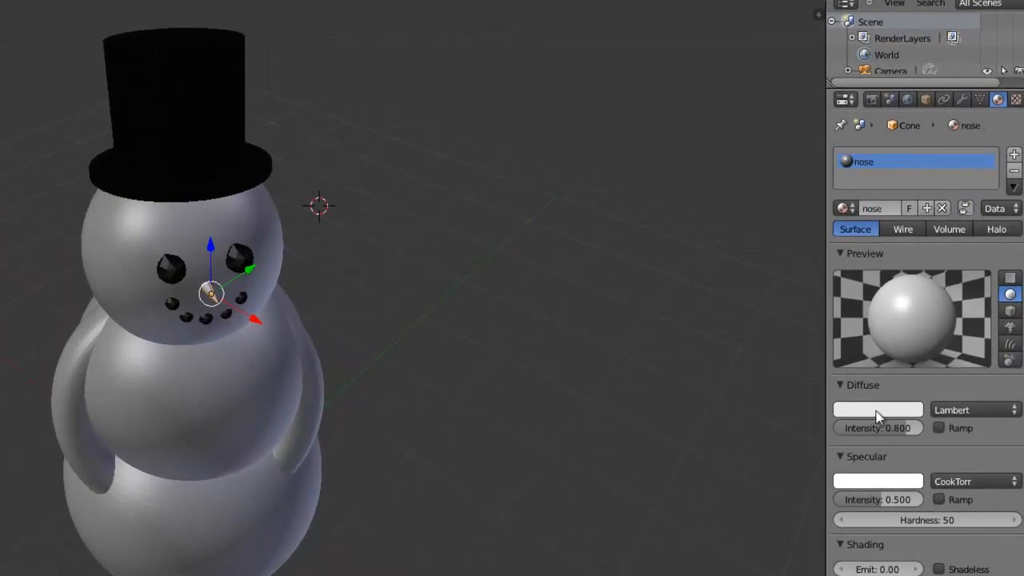
Step: Set the diffuse color of the nose material to orange and collapse the diffuse settings
left_click(837, 470)
left_click_drag(829, 277, 816, 303)
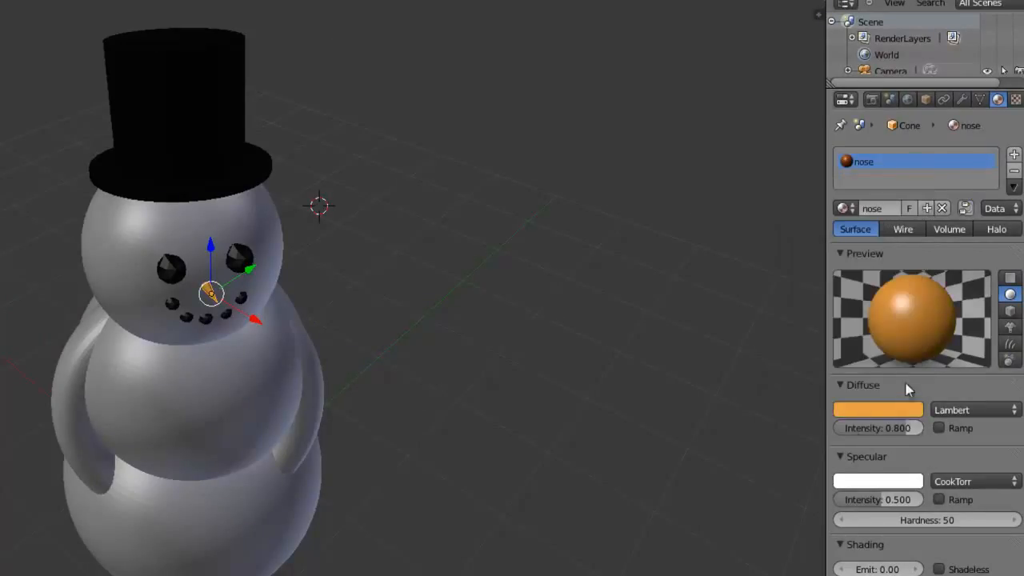
left_click(901, 388)
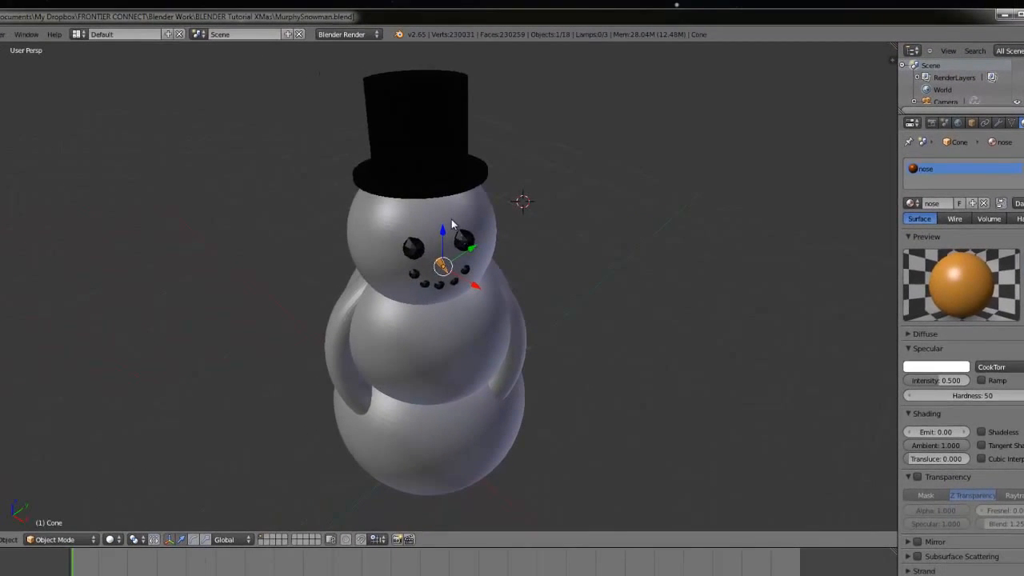
Step: Select the snowman's head, render the scene to check the coal face and orange nose, and close the render
right_click(367, 229)
scroll(469, 350, "down", 2)
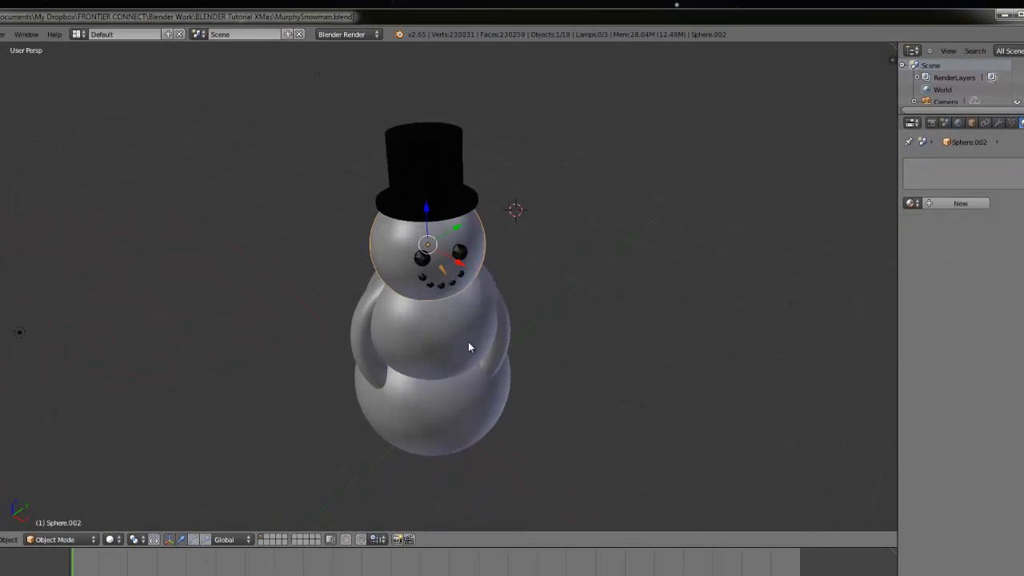
key("F12")
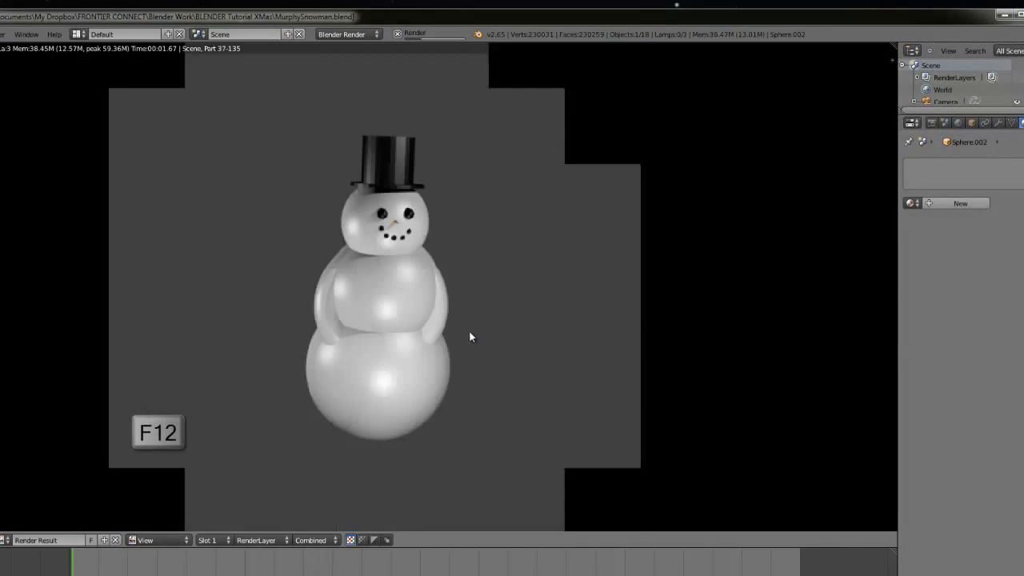
scroll(393, 257, "up", 2)
scroll(392, 257, "down", 2)
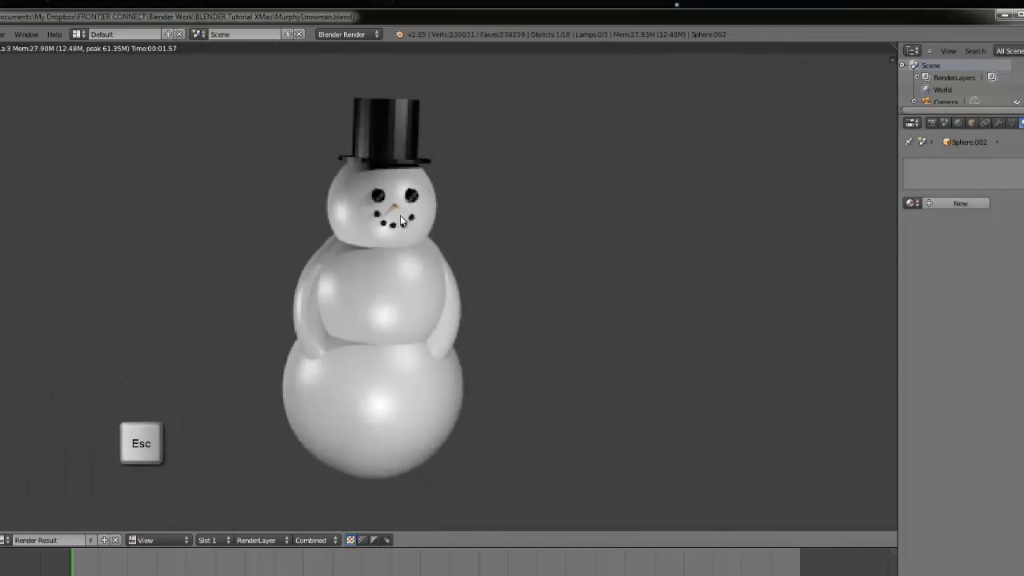
key("Escape")
Step: Add a new material to the snowman's head sphere and name it snow
middle_click_drag(528, 327, 479, 305)
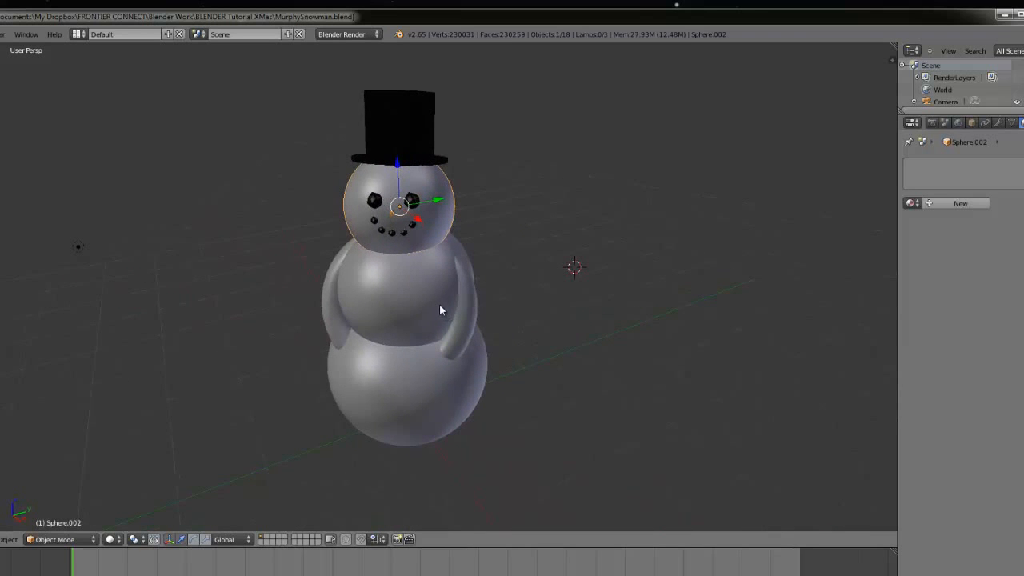
scroll(399, 282, "up", 6)
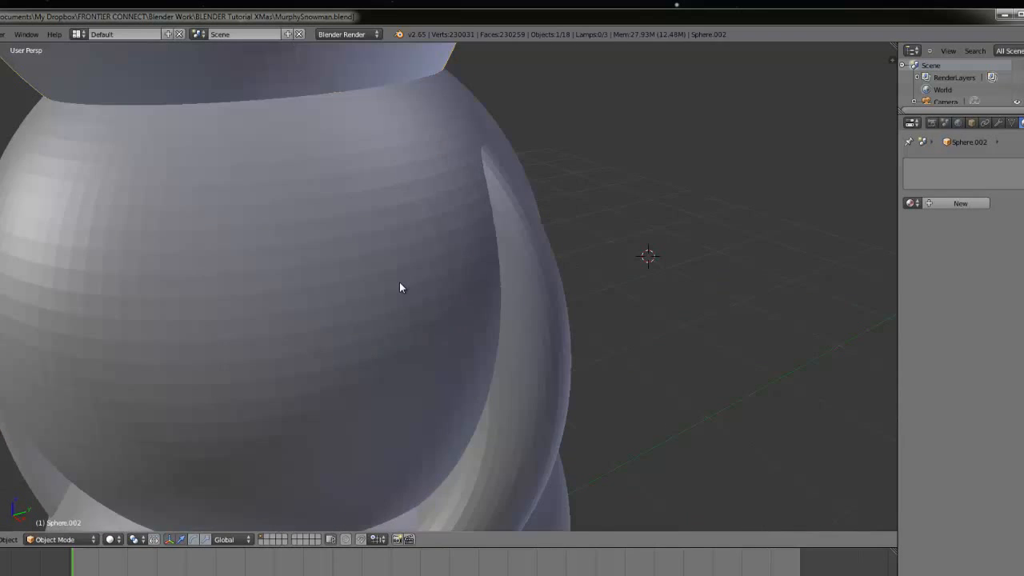
scroll(400, 284, "down", 6)
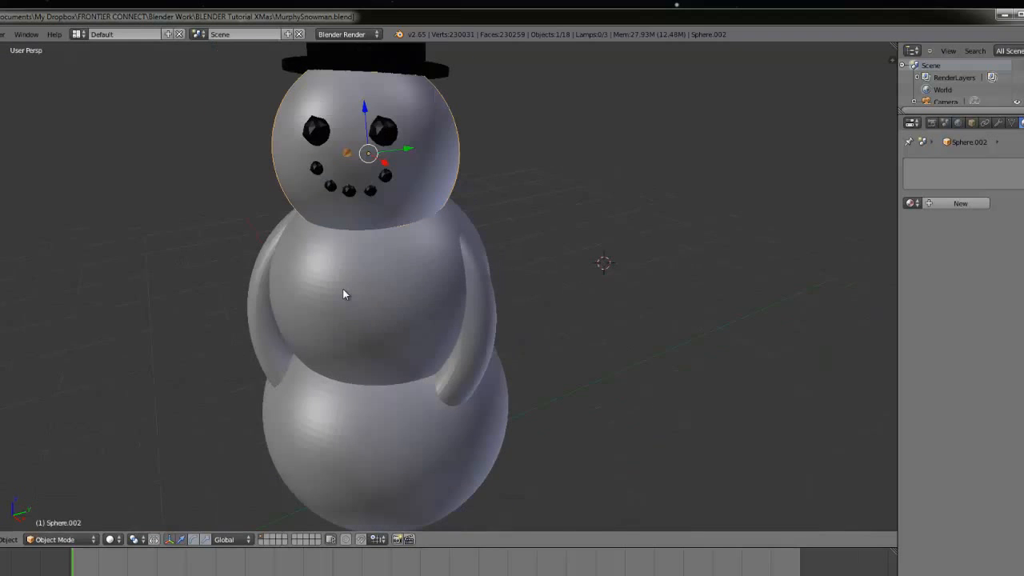
middle_click_drag(343, 294, 367, 296)
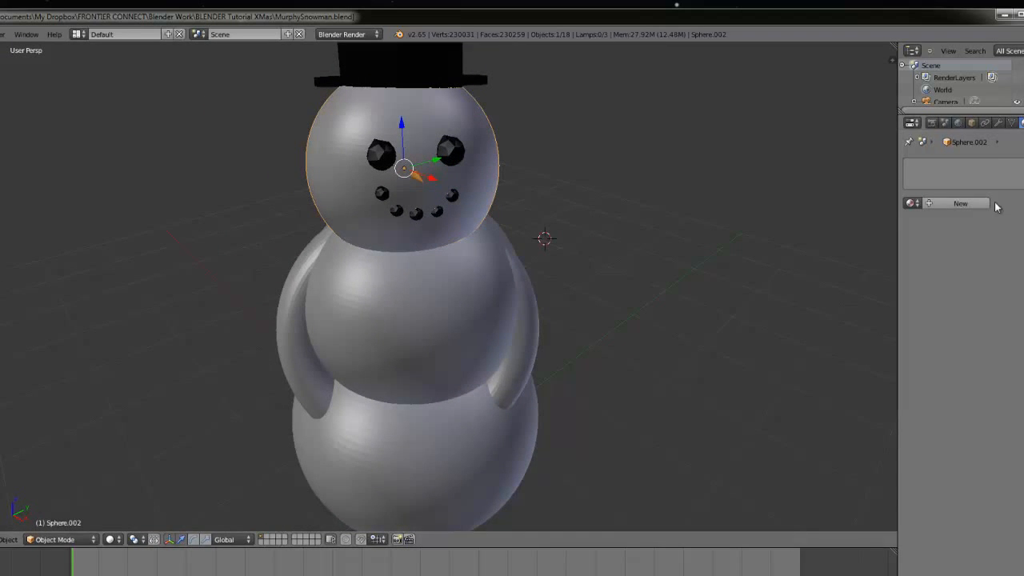
left_click(945, 204)
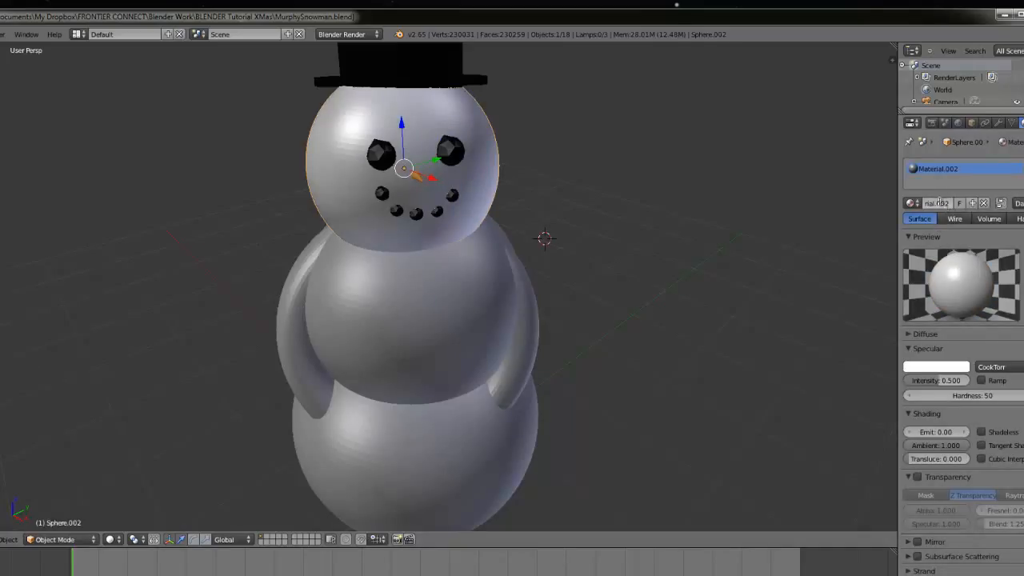
left_click(938, 203)
key("BackSpace")
key("Return")
left_click(941, 366)
Step: Assign the existing snow material to the snowman's middle and bottom body spheres
right_click(485, 281)
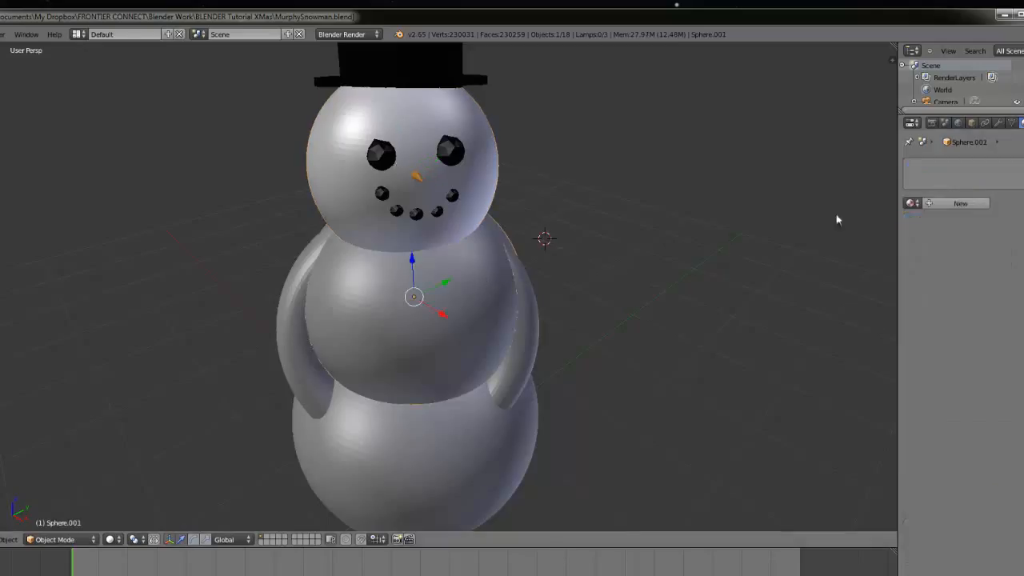
left_click(912, 203)
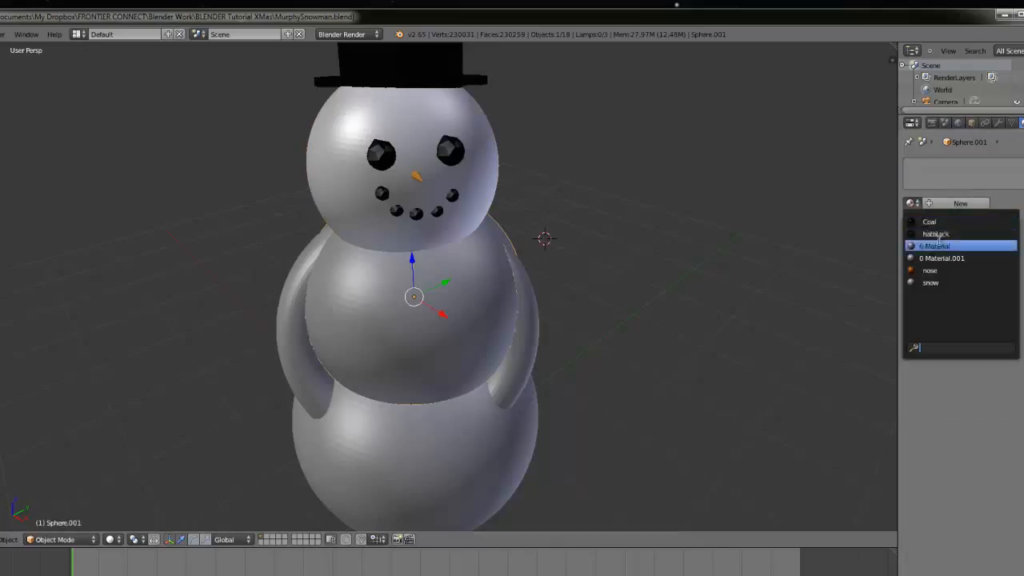
left_click(941, 281)
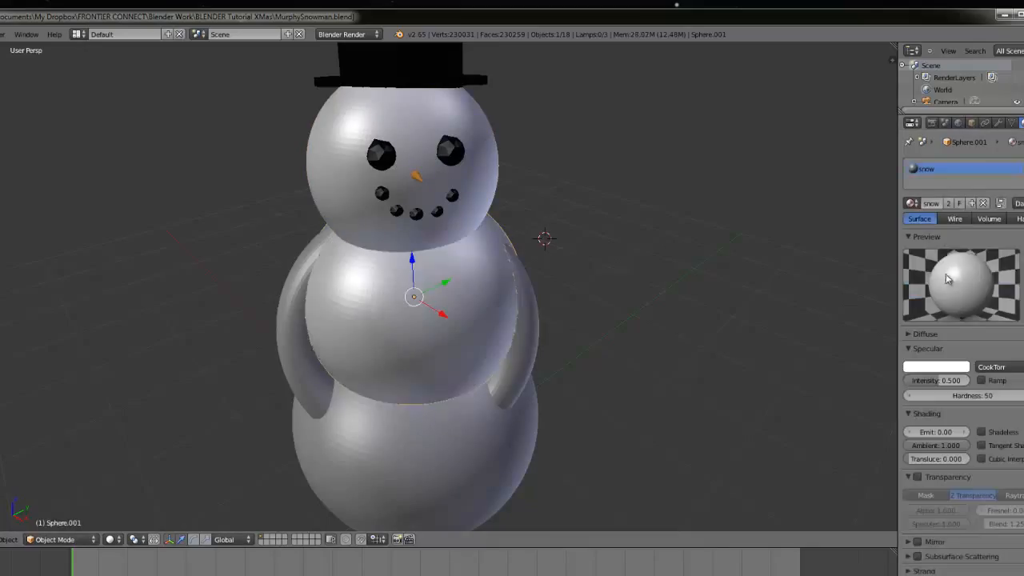
right_click(450, 439)
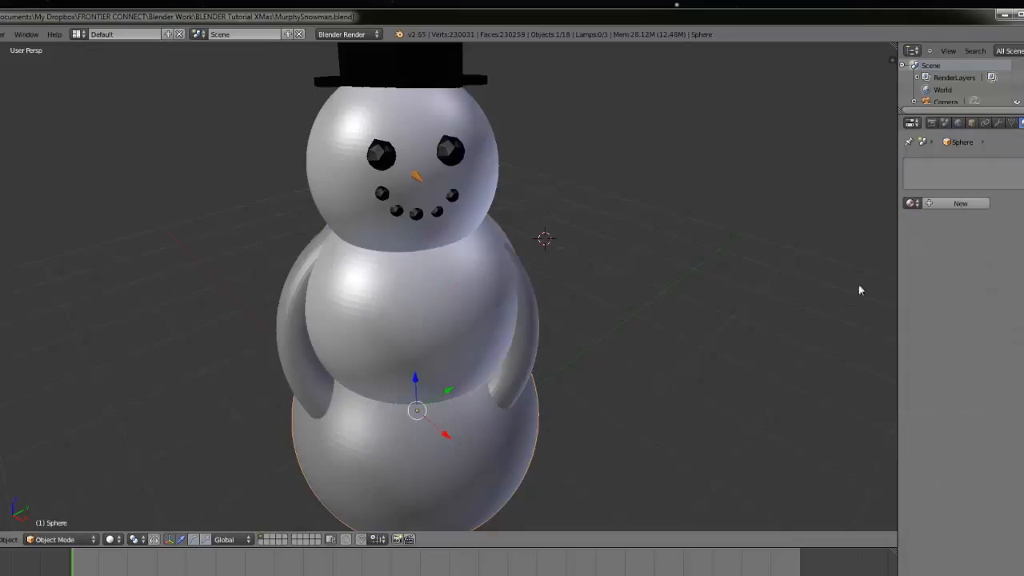
left_click(912, 203)
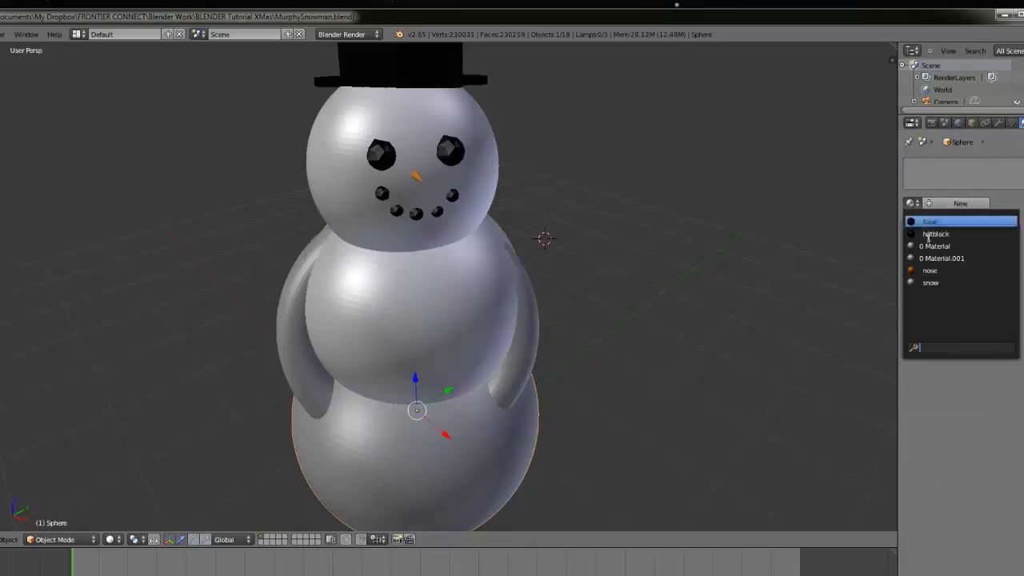
left_click(924, 283)
Step: Assign the existing snow material to the snowman's arms, then render the scene to check it and close the render
right_click(525, 322)
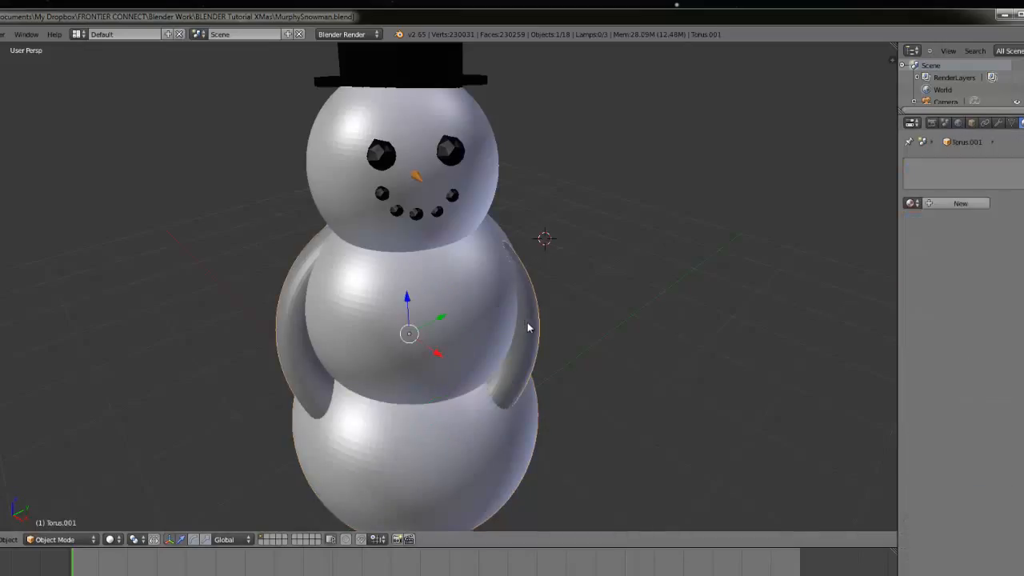
left_click(912, 203)
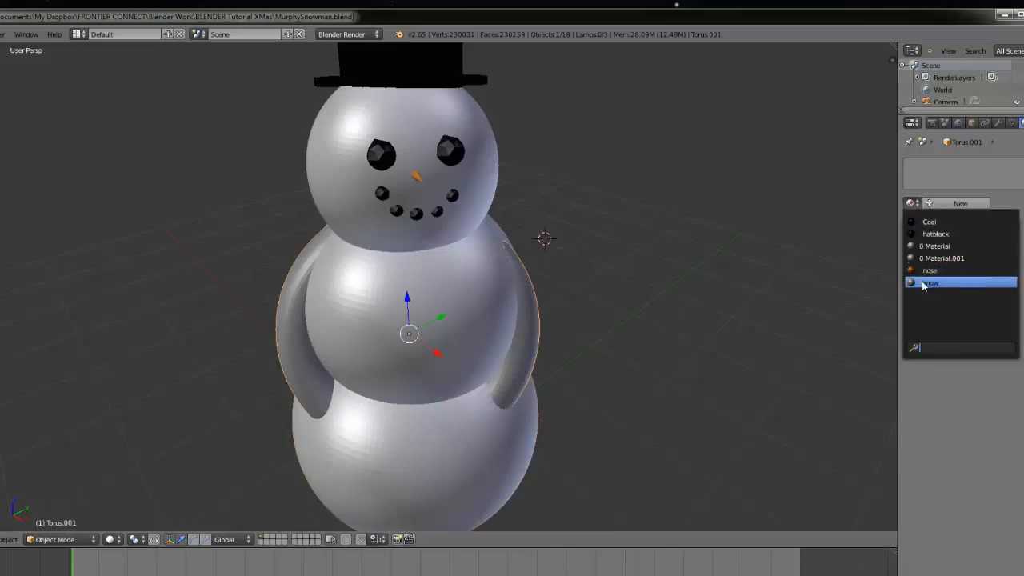
left_click(924, 284)
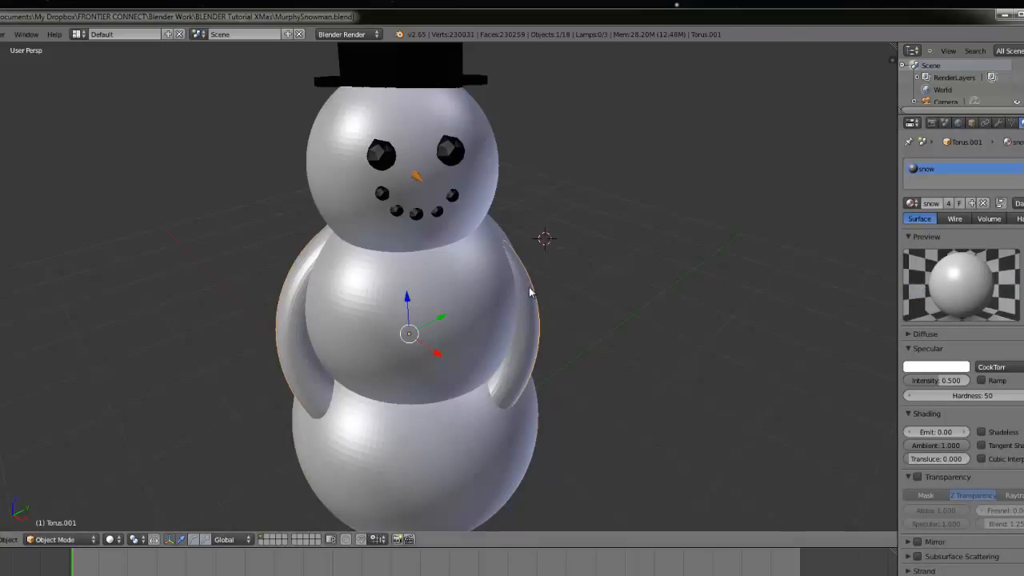
key("F12")
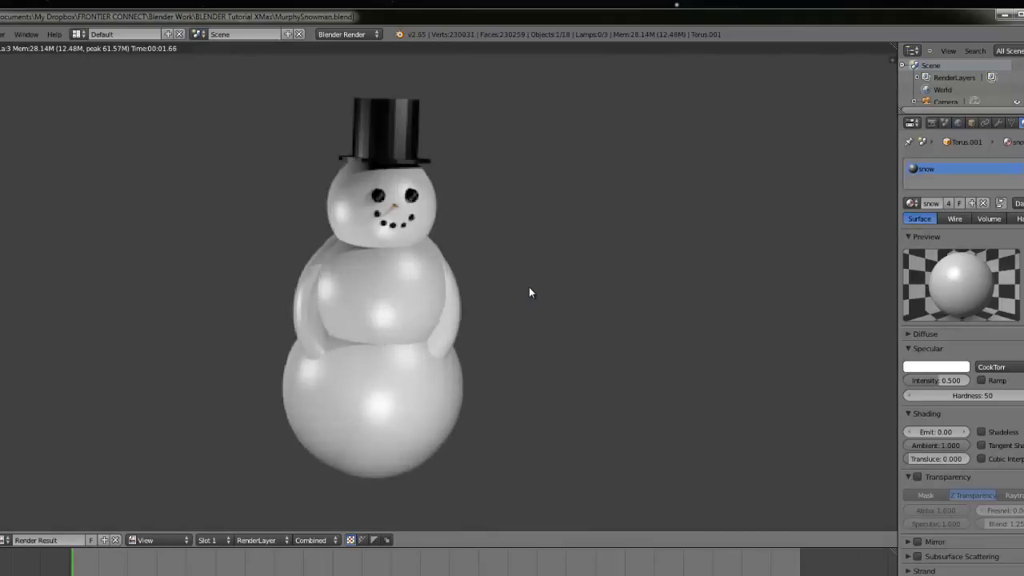
key("Escape")
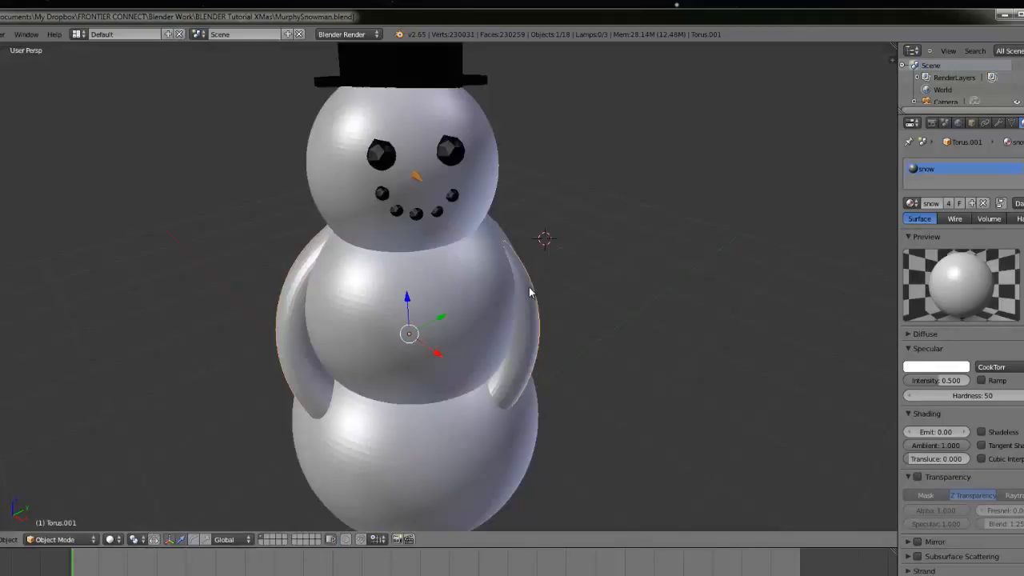
Step: Add a plane mesh to the scene
scroll(516, 256, "down", 4)
middle_click_drag(516, 253, 306, 240)
middle_click_drag(592, 257, 343, 272)
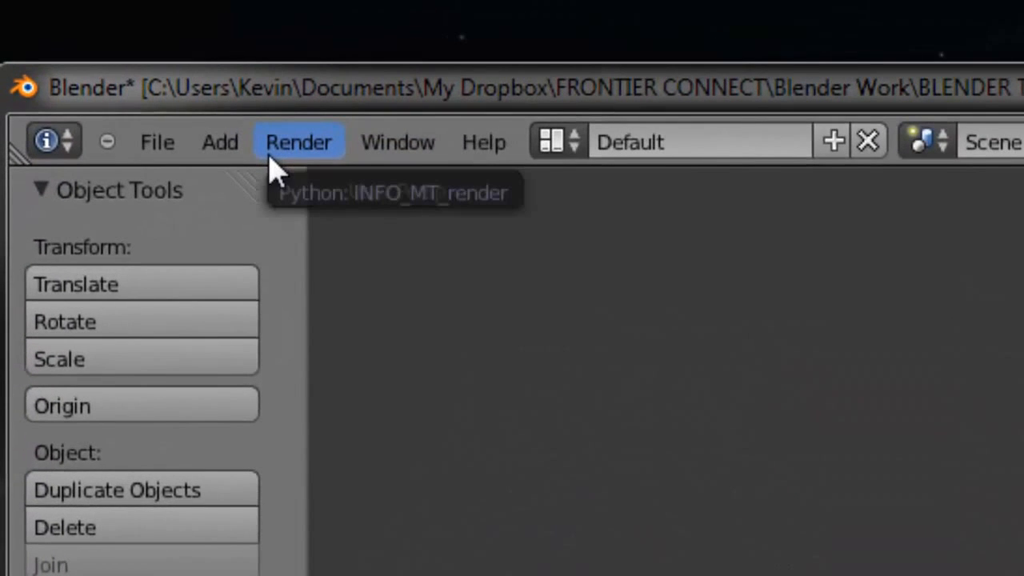
left_click(242, 153)
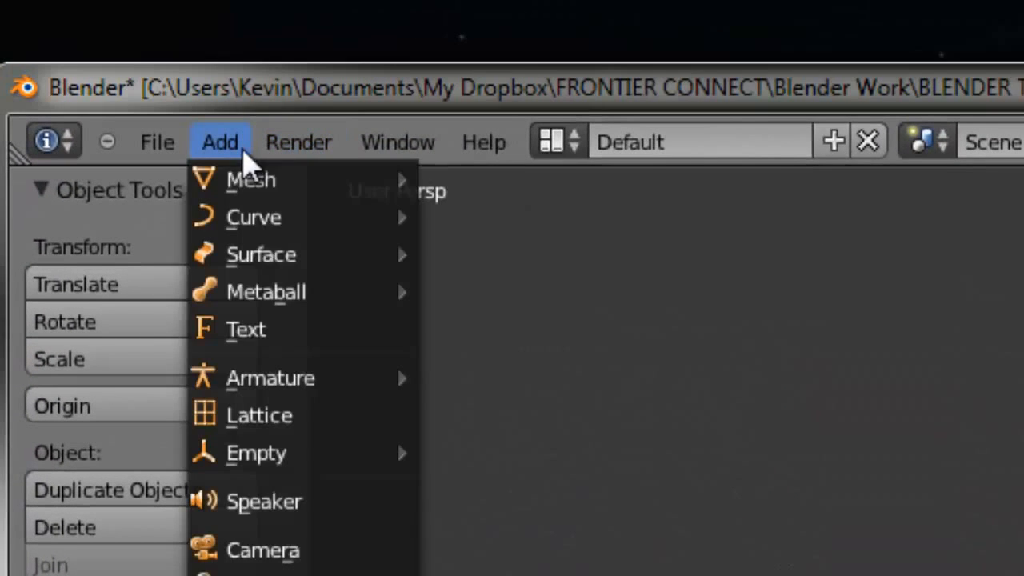
mouse_move(252, 180)
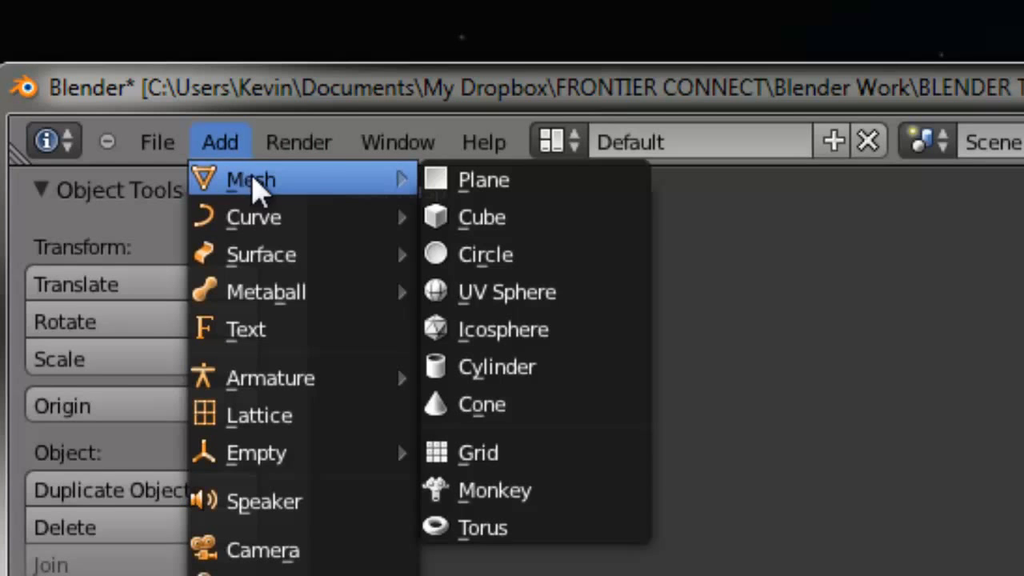
left_click(496, 182)
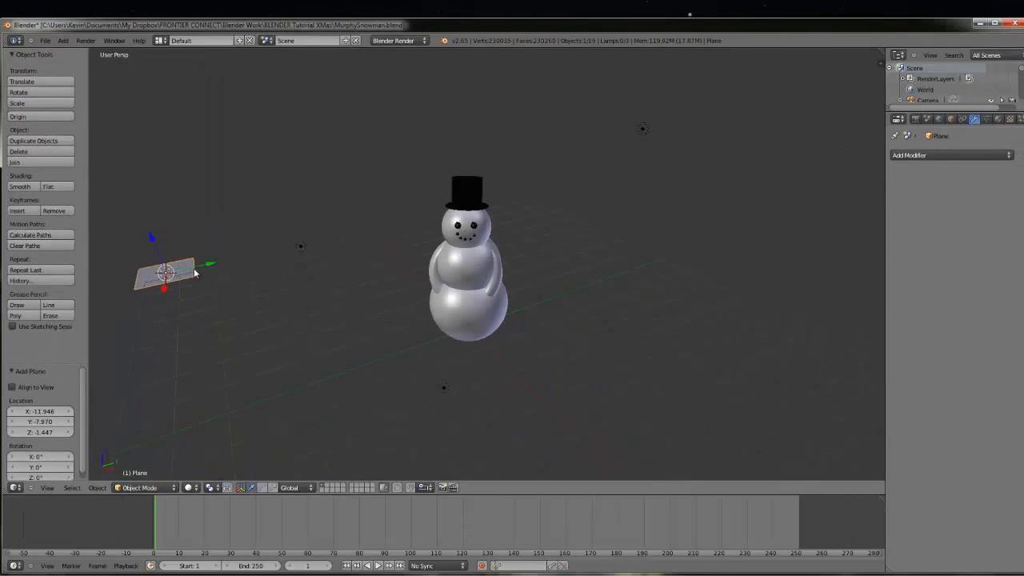
Step: Move the plane about 10.6 along X, -7.2 along Y and 1.6 along Z to the level of the snowman's base
left_click_drag(201, 268, 582, 324)
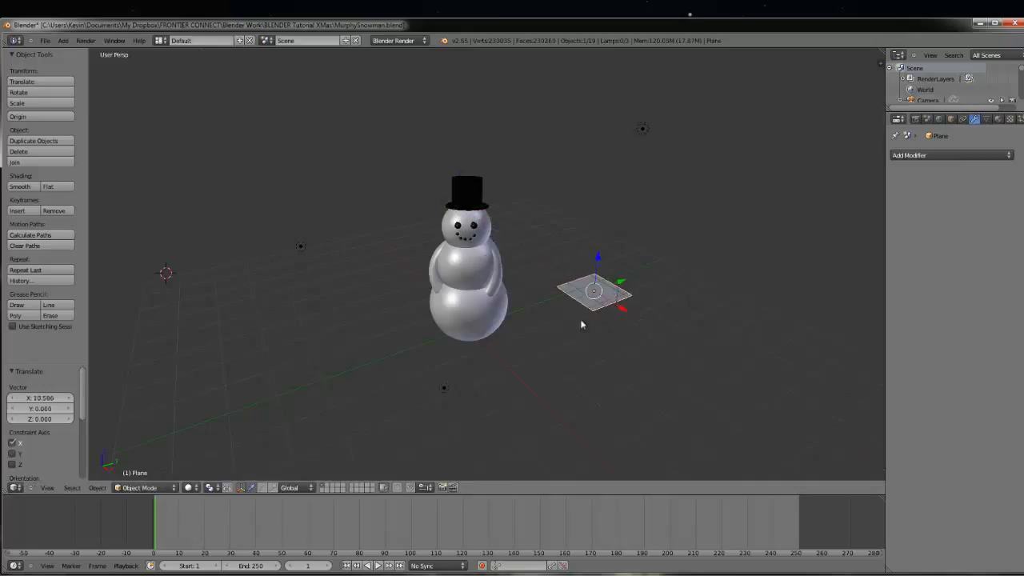
left_click_drag(627, 281, 464, 362)
middle_click_drag(464, 362, 480, 318)
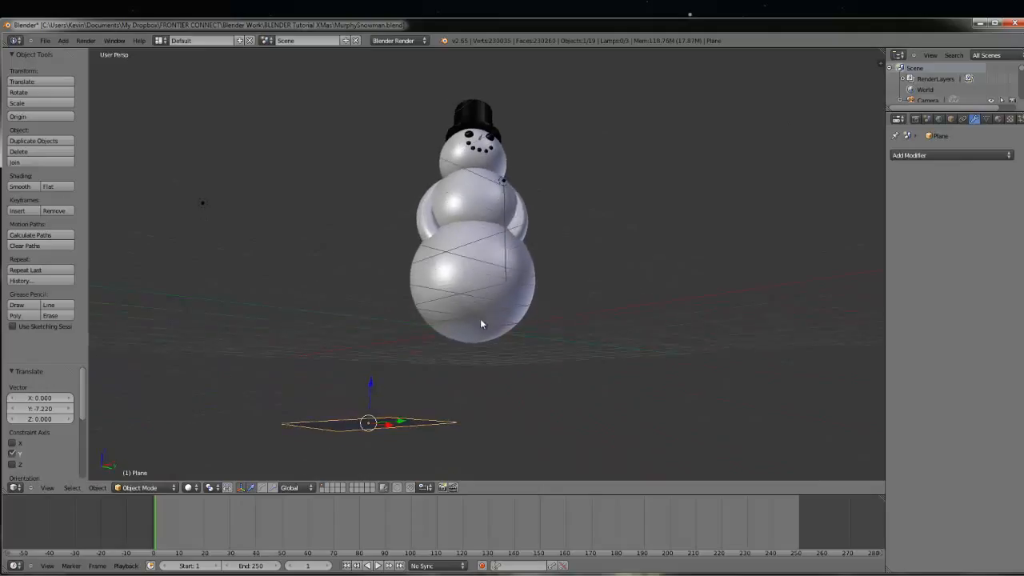
left_click_drag(376, 390, 373, 283)
middle_click_drag(382, 328, 375, 320)
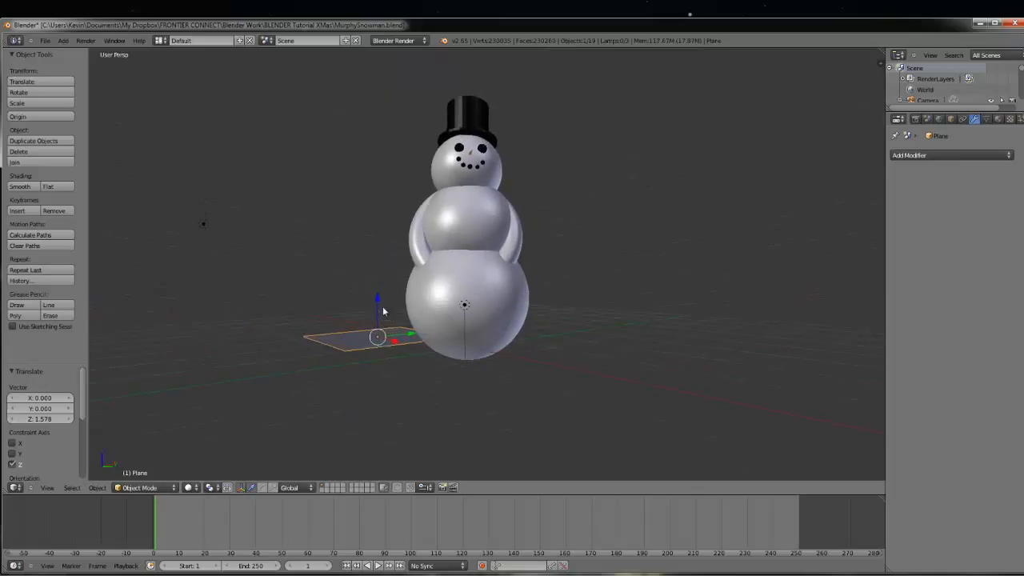
left_click_drag(379, 303, 380, 297)
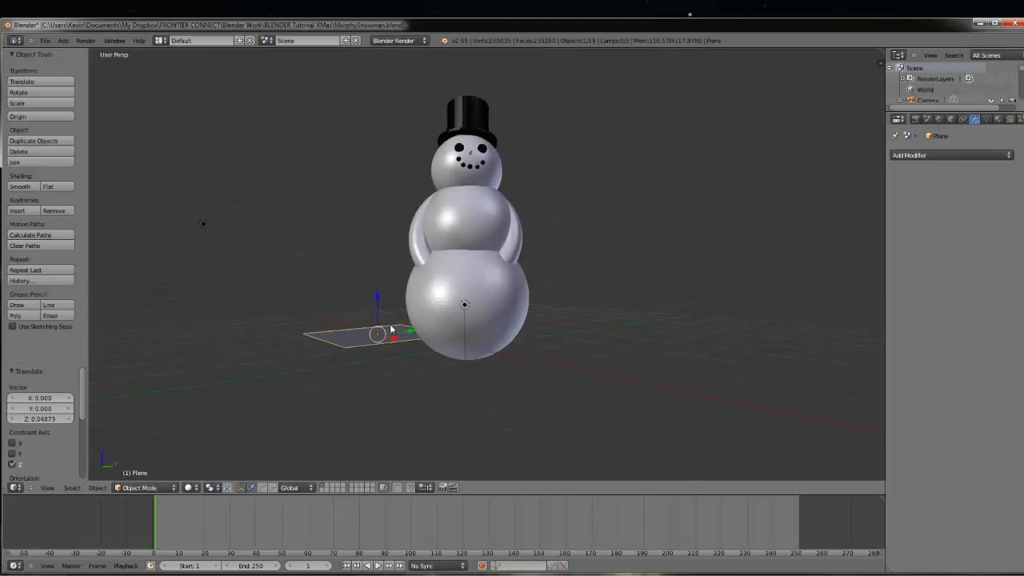
Step: Scale the plane at the snowman's base
scroll(384, 338, "down", 4)
middle_click_drag(379, 342, 382, 374)
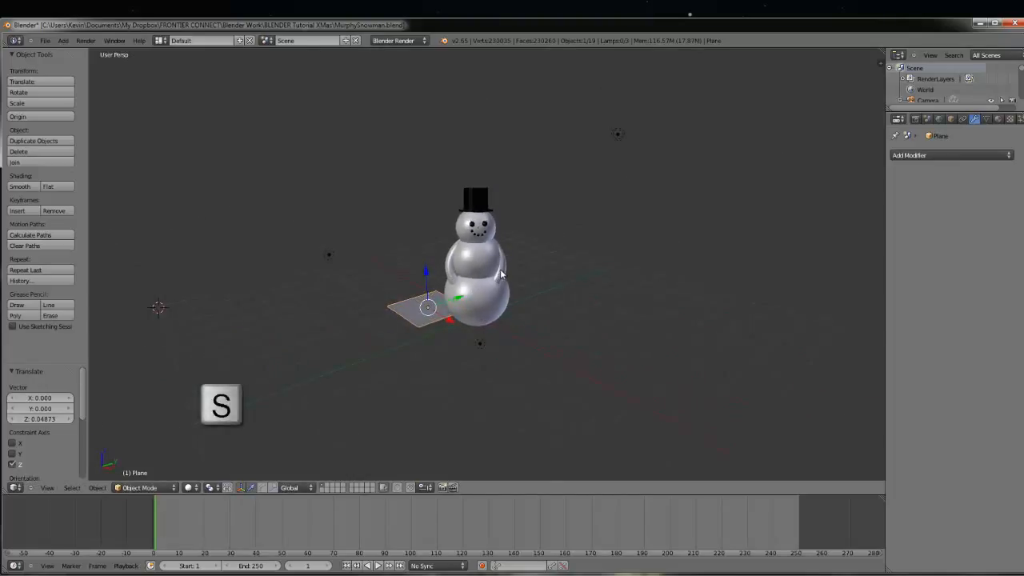
Step: Scale the ground plane up by a factor of about 5.34, and enlarge it again by about 1.54
key("s")
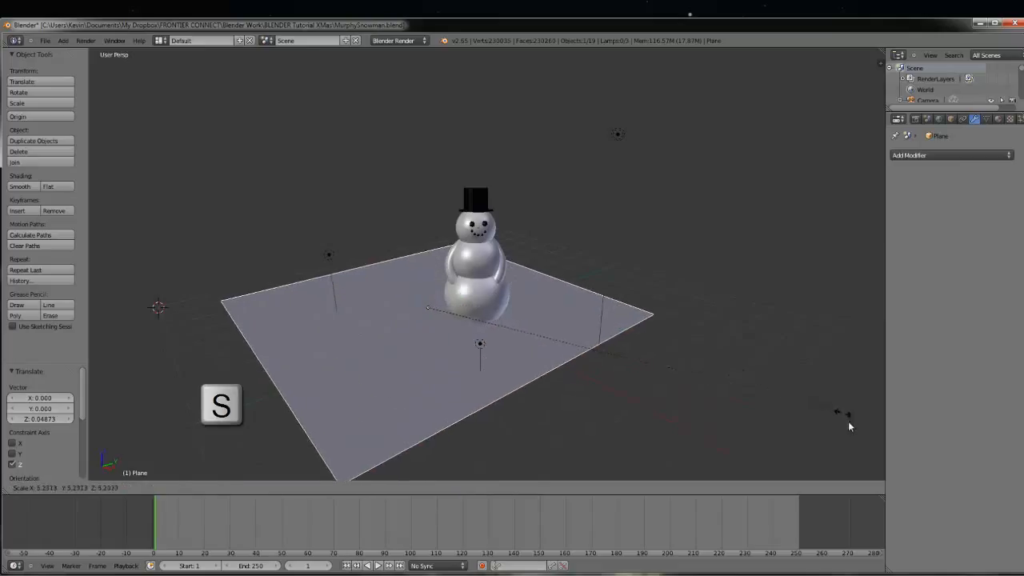
left_click(850, 427)
scroll(438, 340, "down", 5)
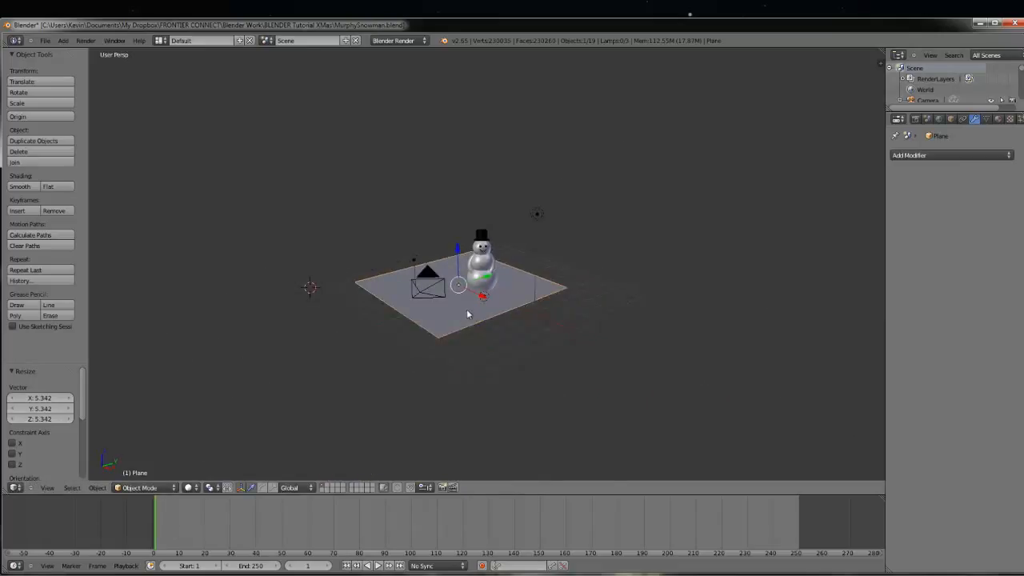
key("s")
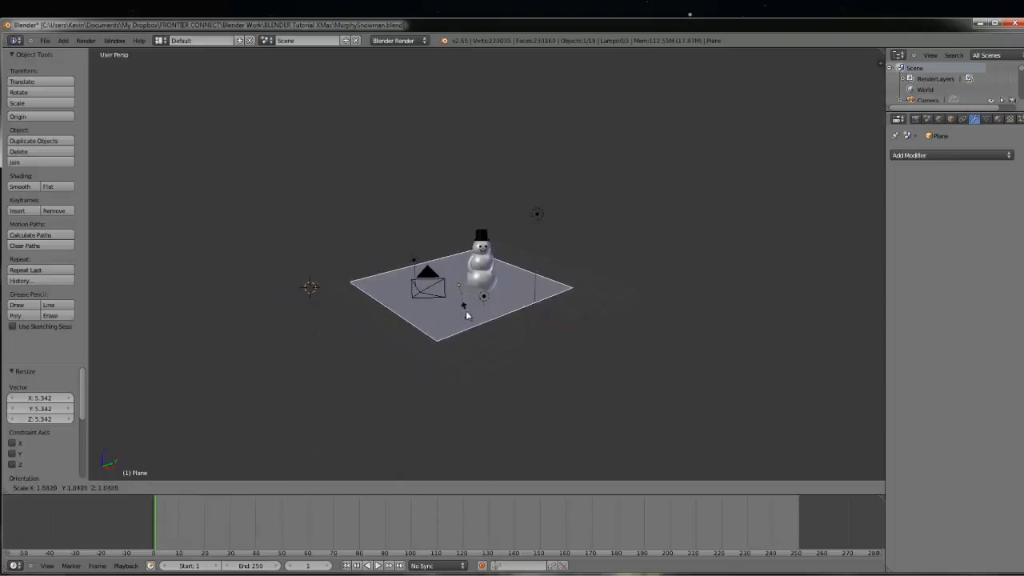
left_click(484, 316)
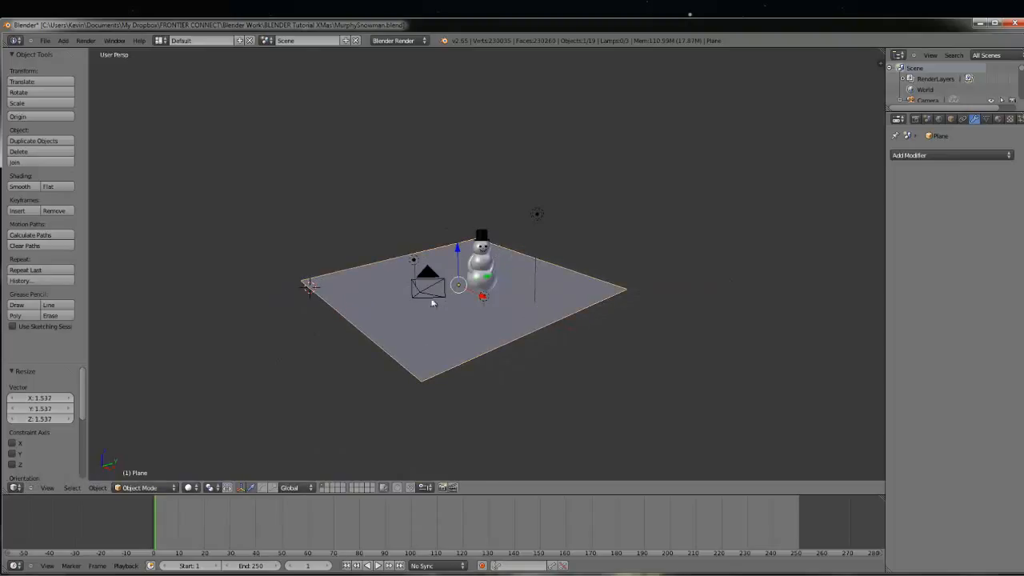
Step: Move the plane about 3.34 along the Y axis and adjust it along the X axis to centre it under the snowman
key("g")
key("y")
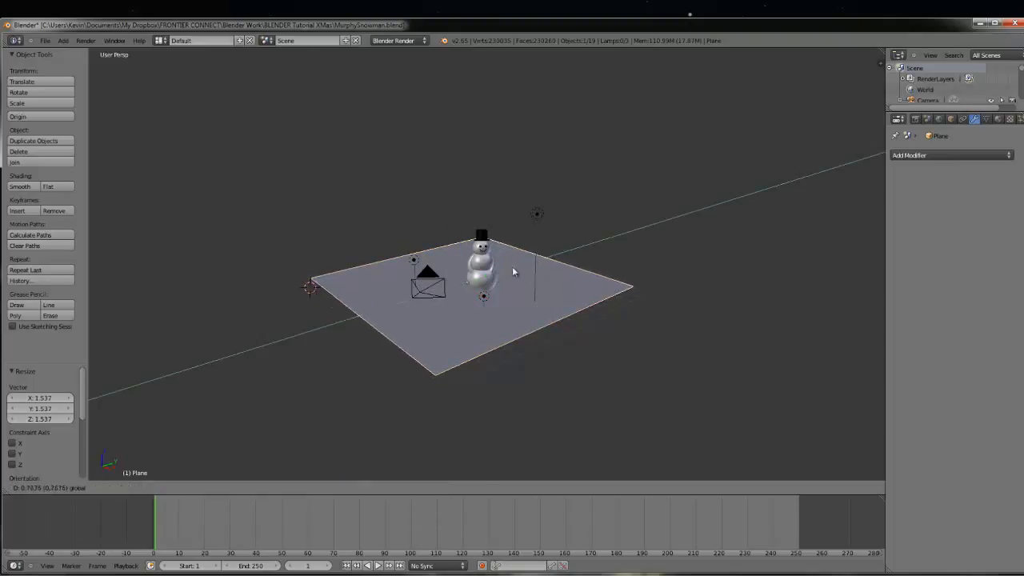
key("x")
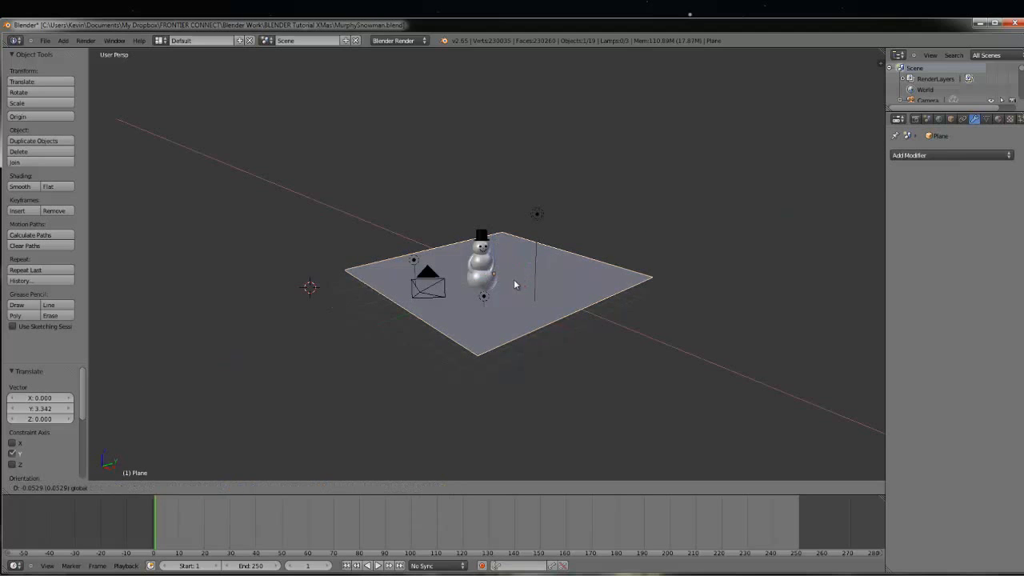
left_click(500, 250)
scroll(538, 275, "up", 2)
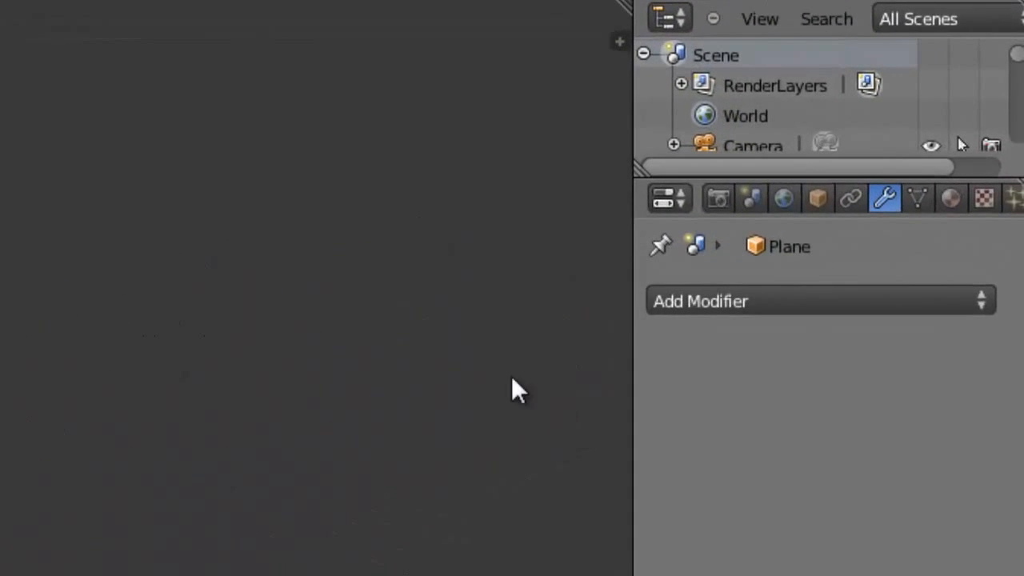
Step: Add a Subdivision Surface modifier to the plane and set its View subdivisions to 3
left_click(734, 301)
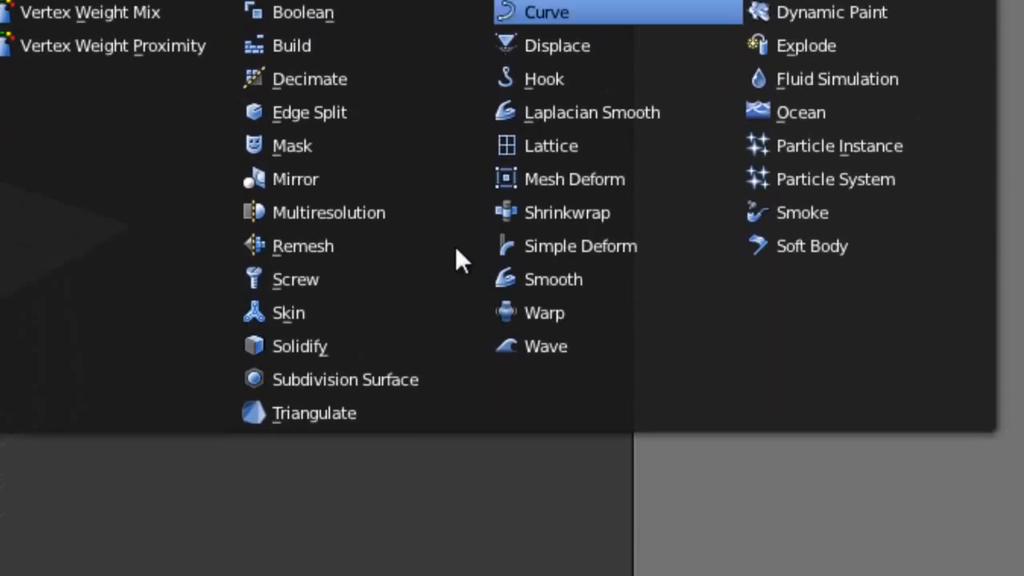
left_click(411, 373)
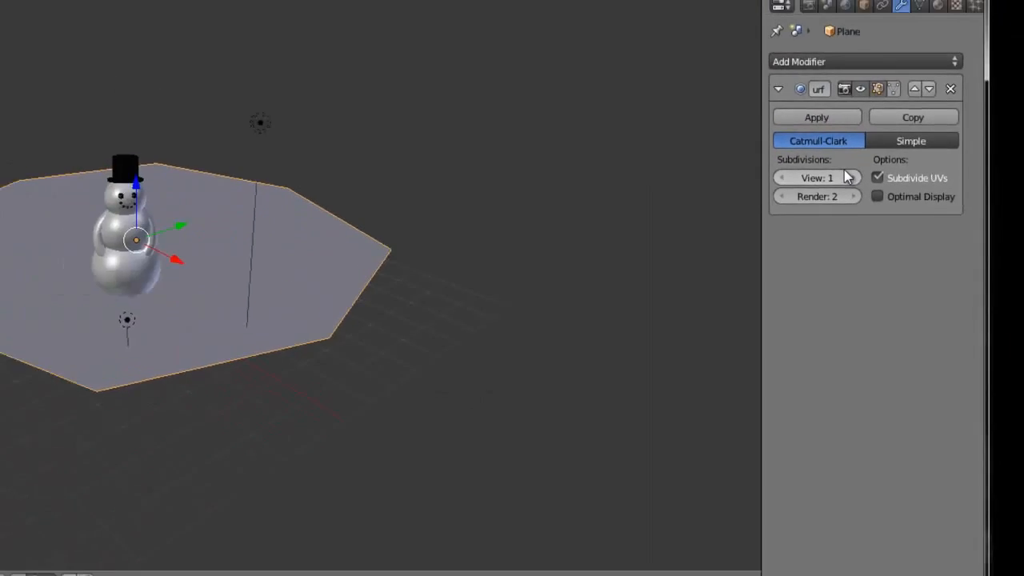
left_click(851, 177)
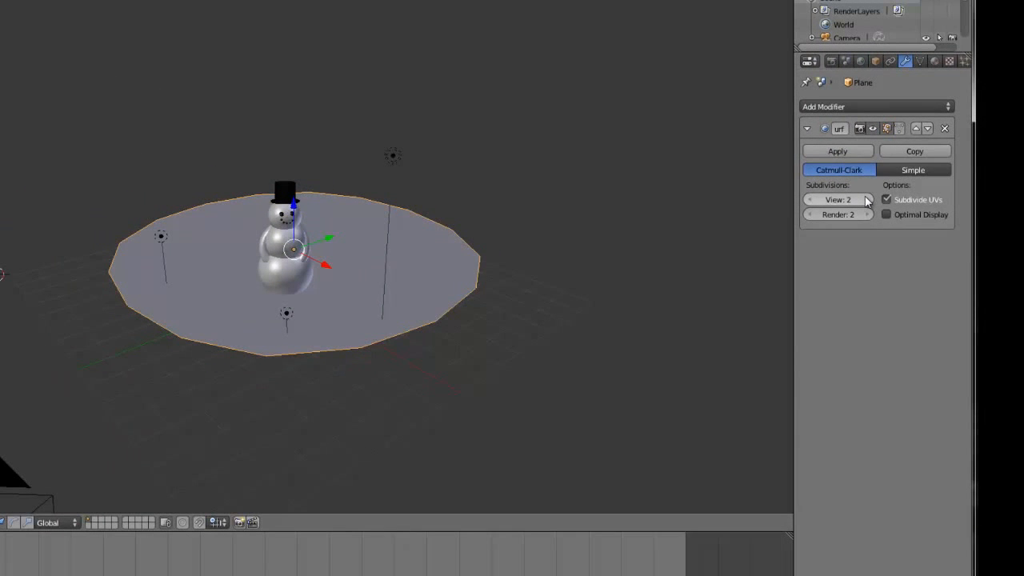
left_click(867, 200)
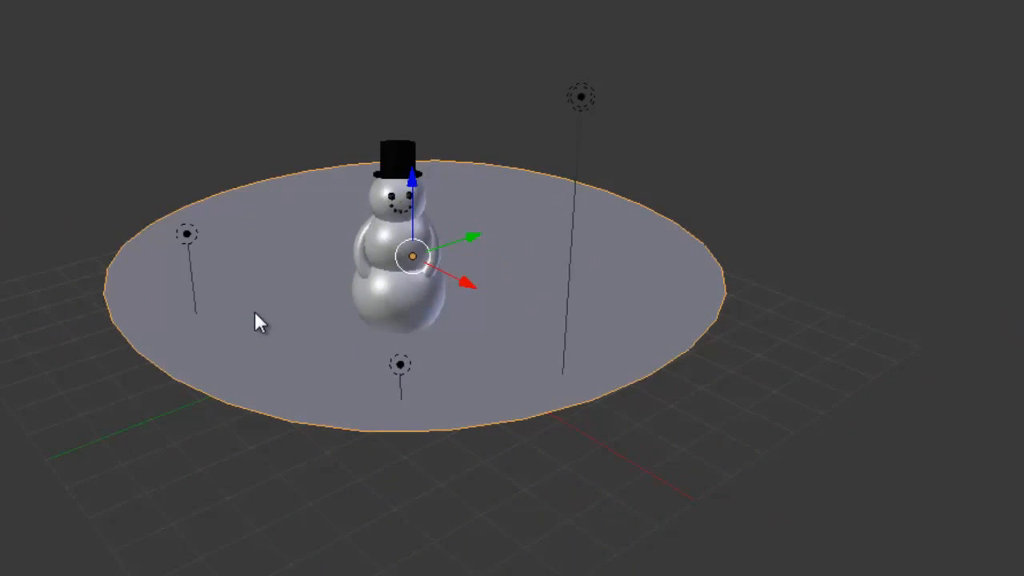
Step: Enter Edit Mode on the plane and switch to vertex selection
key("Tab")
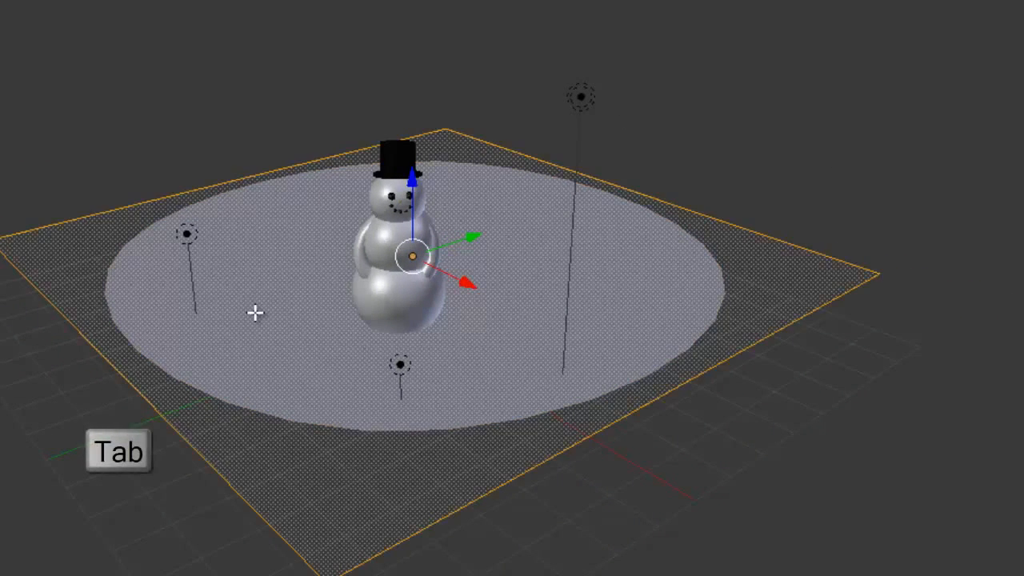
scroll(254, 312, "up", 2)
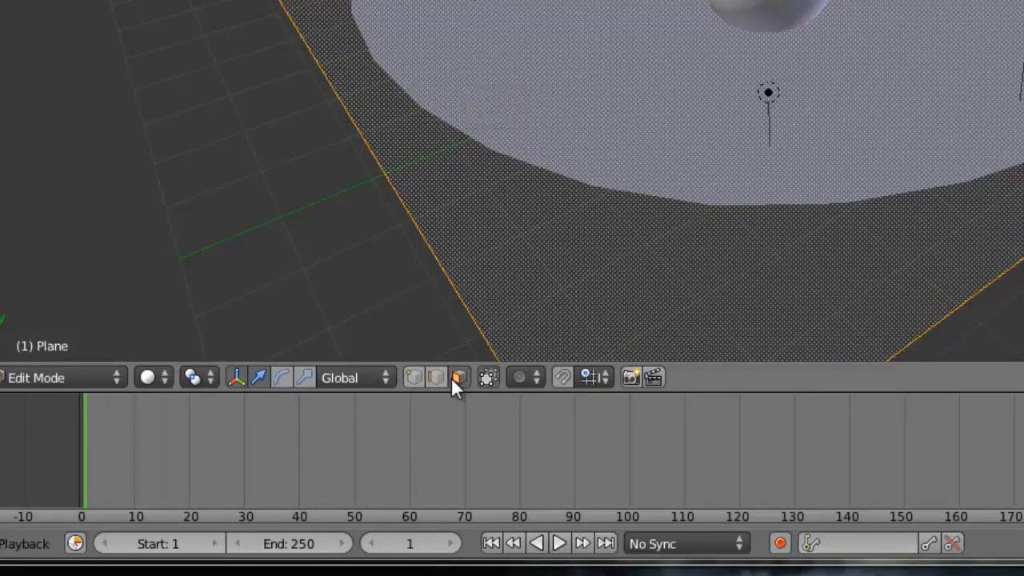
left_click(412, 378)
scroll(504, 38, "up", 2)
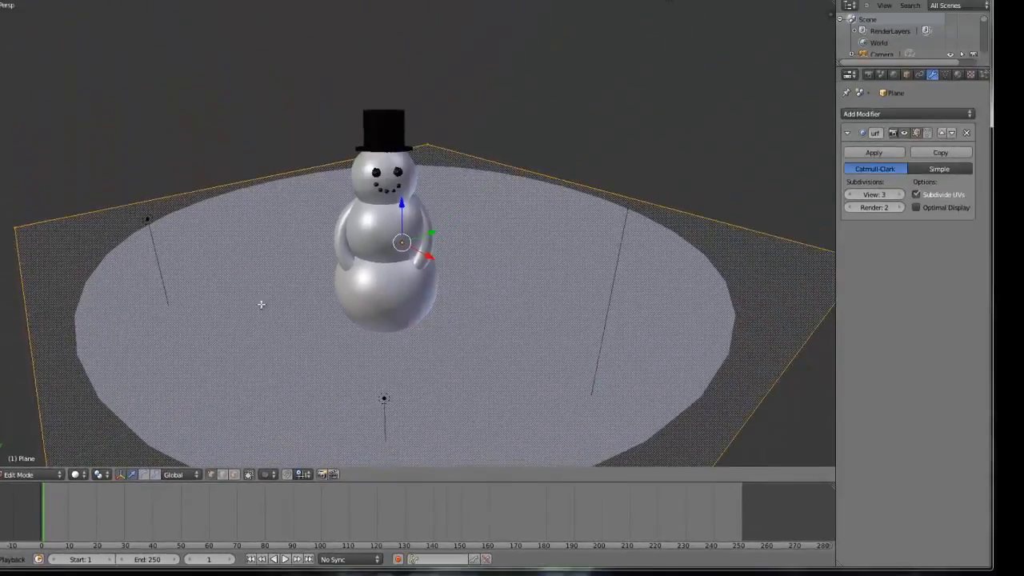
Step: Subdivide the whole plane mesh five times with one cut each
middle_click_drag(377, 175, 386, 143)
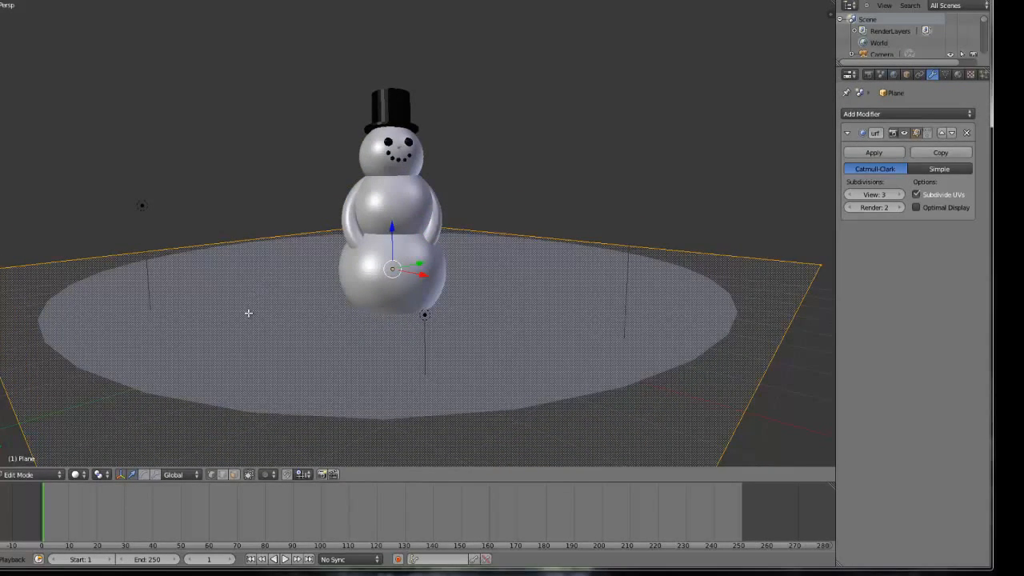
scroll(248, 313, "up", 4)
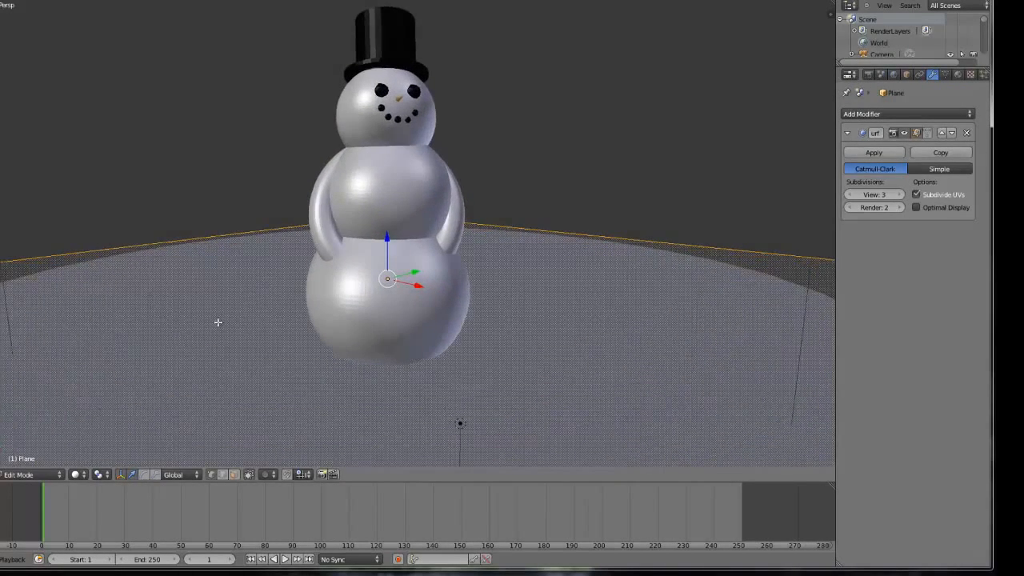
scroll(217, 322, "down", 3)
middle_click_drag(217, 321, 220, 326)
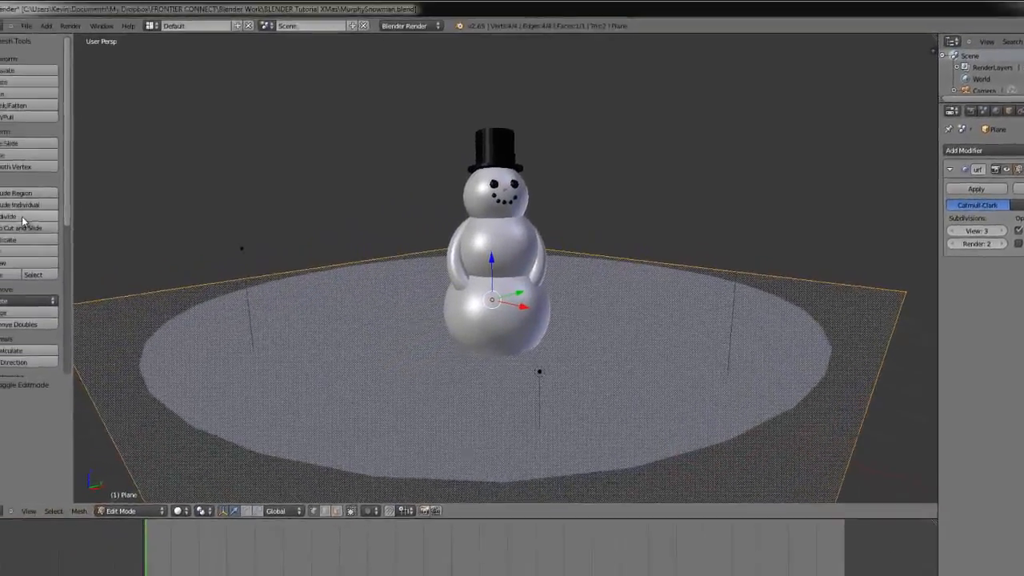
left_click(75, 236)
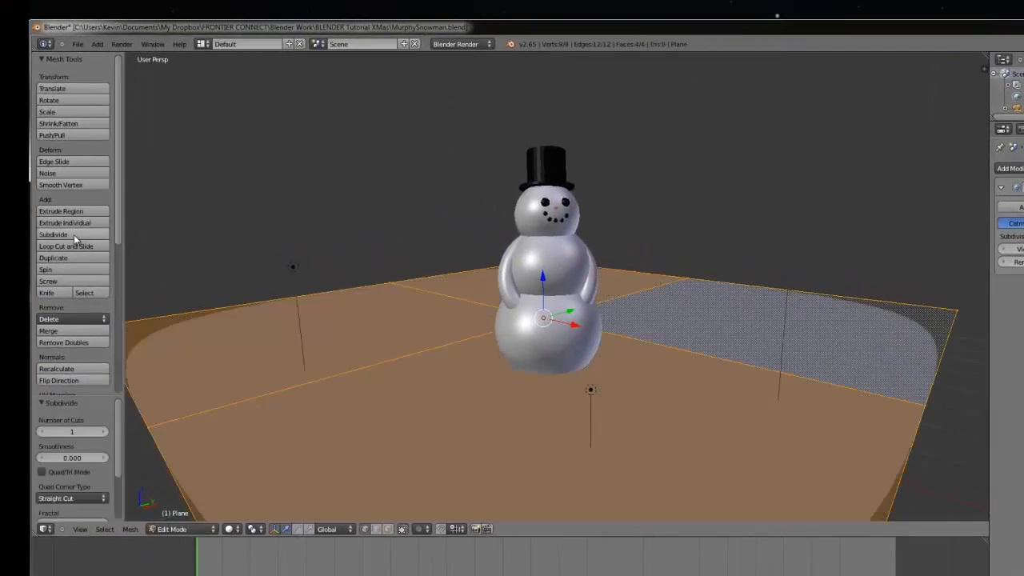
left_click(74, 236)
left_click(74, 236)
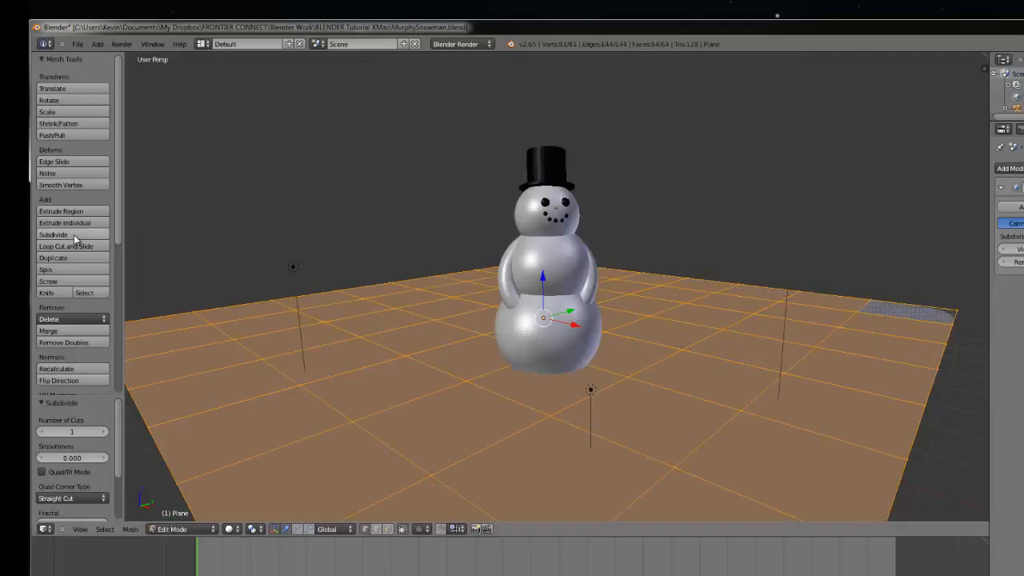
left_click(74, 236)
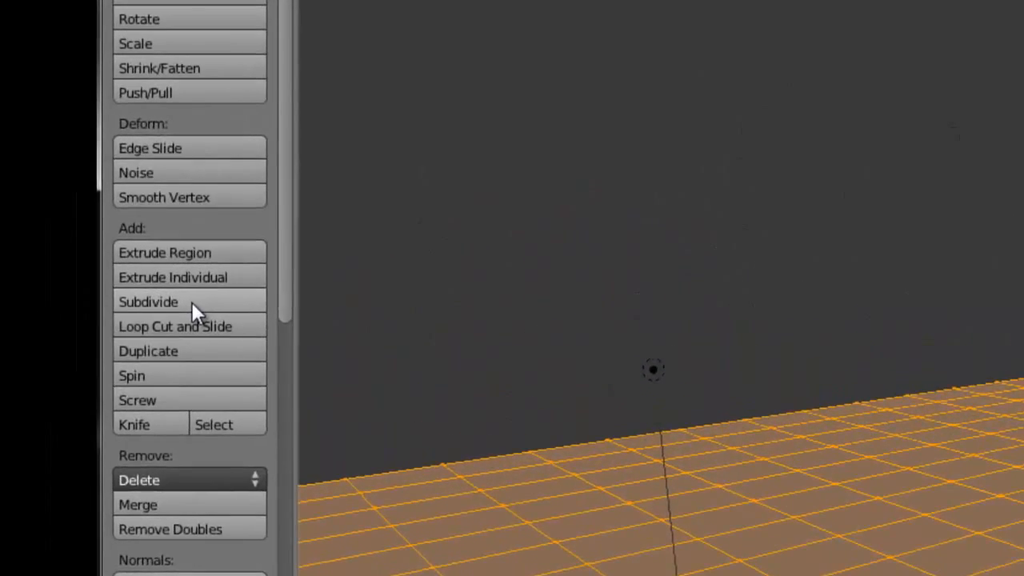
left_click(75, 236)
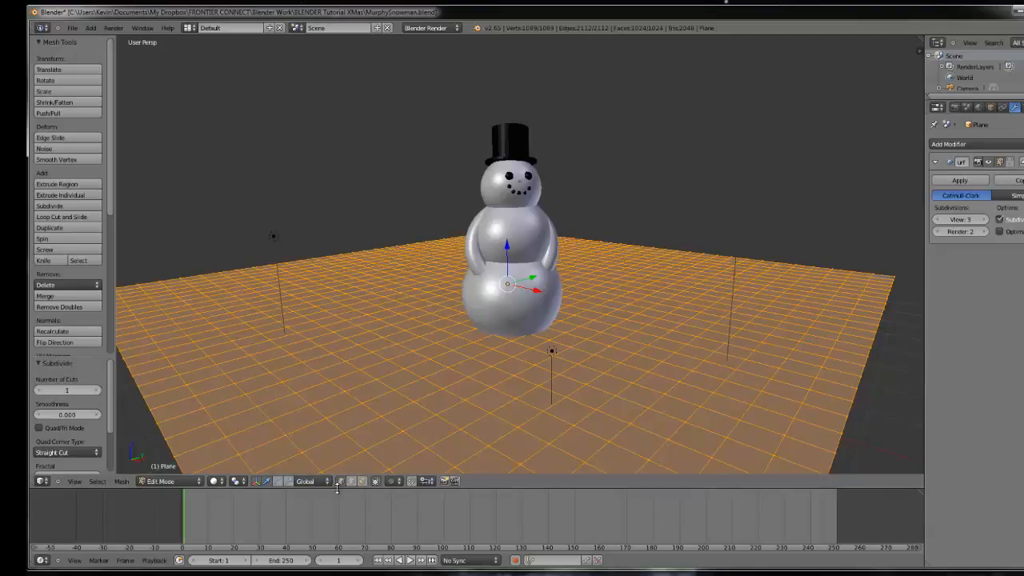
Step: Raise a single vertex beside the snowman by about 0.25 along the Z axis to form a small bump
right_click(352, 312)
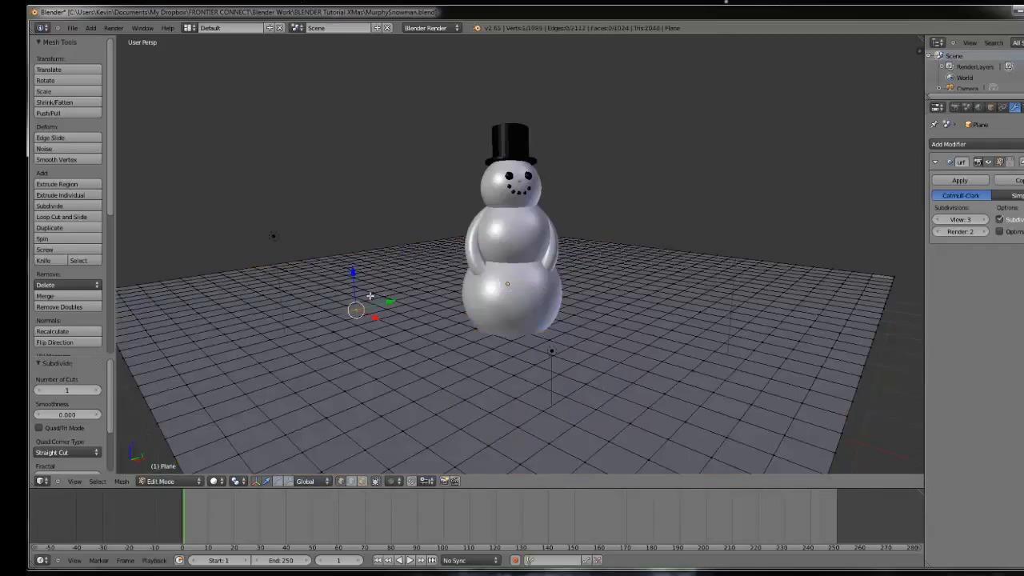
left_click_drag(353, 282, 373, 270)
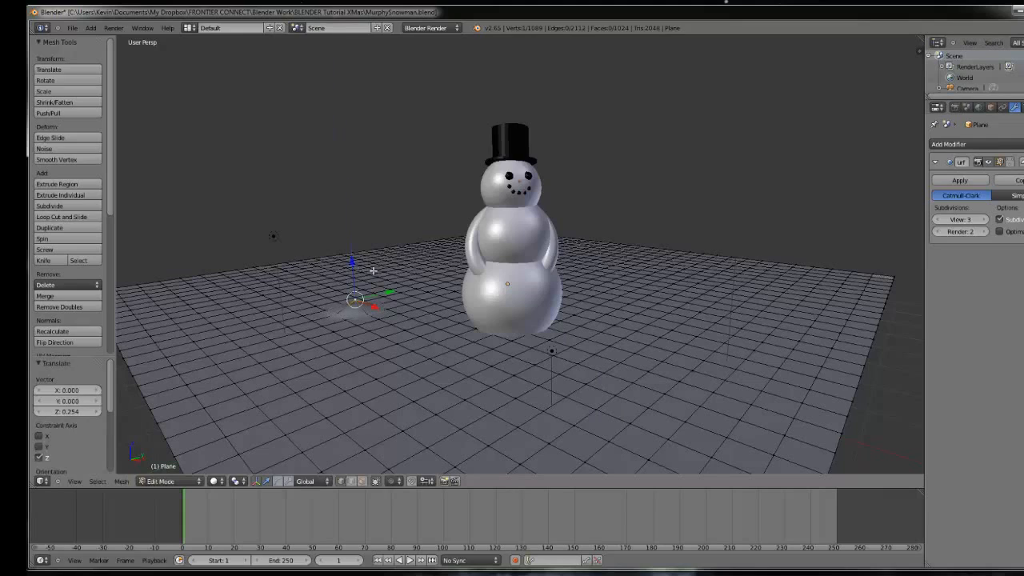
Step: Select a patch of eight neighbouring vertices beyond the first bump and raise it about 0.37 along the Z axis
scroll(404, 264, "up", 4)
middle_click_drag(339, 285, 336, 255)
left_click(336, 254)
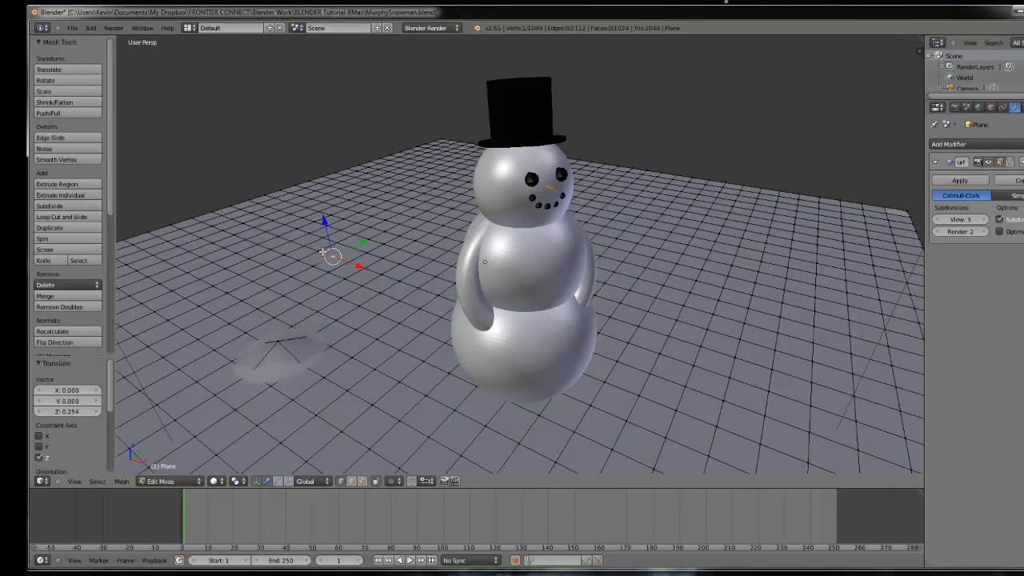
left_click(323, 252)
right_click(336, 242, "shift")
right_click(353, 247, "shift")
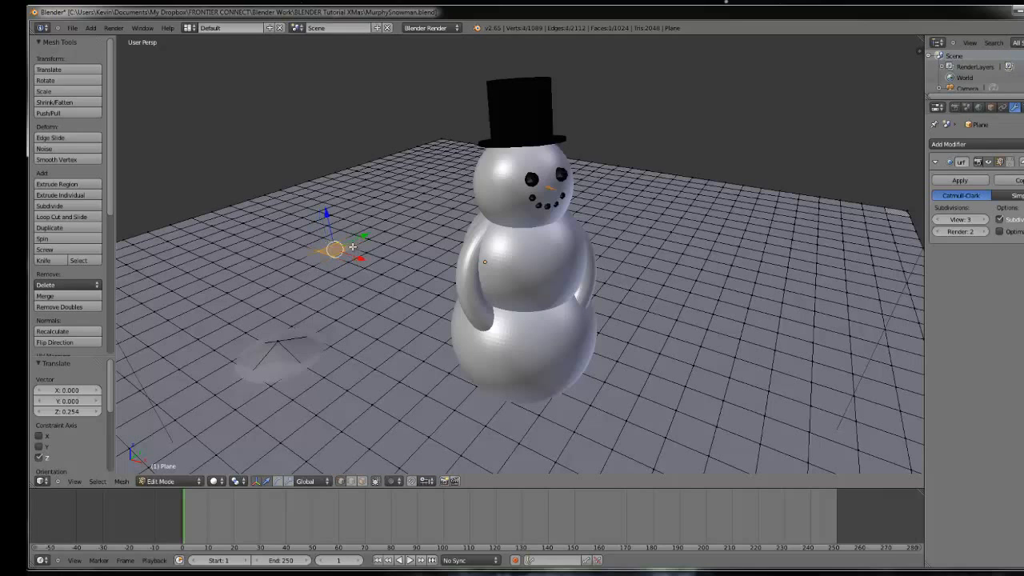
right_click(369, 238, "shift")
right_click(355, 233, "shift")
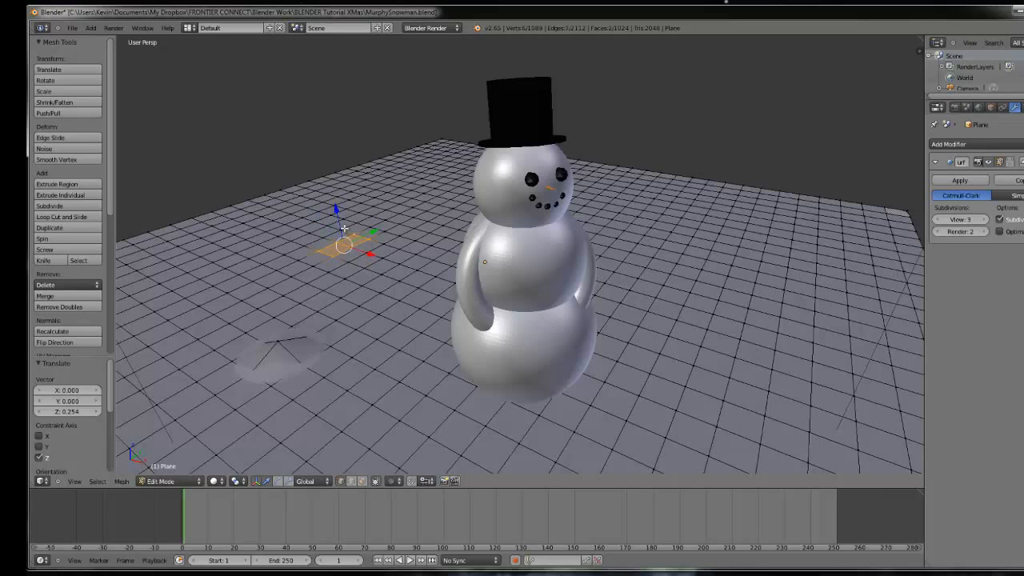
right_click(341, 228, "shift")
right_click(323, 237, "shift")
mouse_move(332, 214)
left_mouse_down()
mouse_move(332, 188)
mouse_move(340, 224)
left_mouse_up()
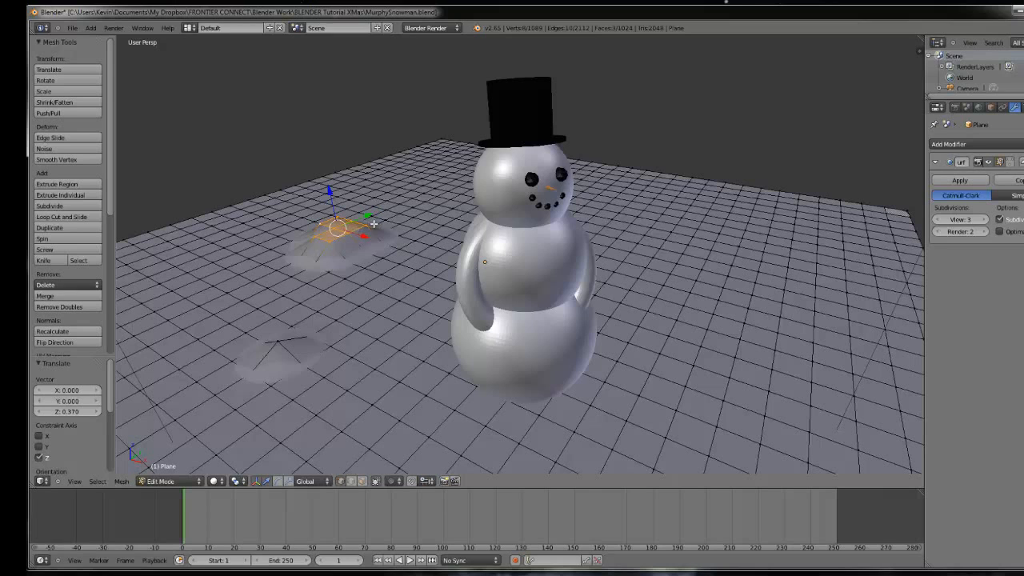
Step: Circle-select a long strip of vertices along the plane's edge behind the bumps and raise it about 0.385 along the Z axis
key("c")
mouse_move(416, 192)
left_mouse_down()
mouse_move(334, 207)
mouse_move(348, 192)
mouse_move(453, 169)
left_mouse_up()
mouse_move(349, 208)
left_mouse_down()
mouse_move(228, 260)
mouse_move(252, 260)
mouse_move(313, 237)
mouse_move(304, 224)
mouse_move(264, 223)
mouse_move(196, 254)
mouse_move(183, 293)
mouse_move(296, 272)
mouse_move(215, 305)
mouse_move(280, 275)
left_mouse_up()
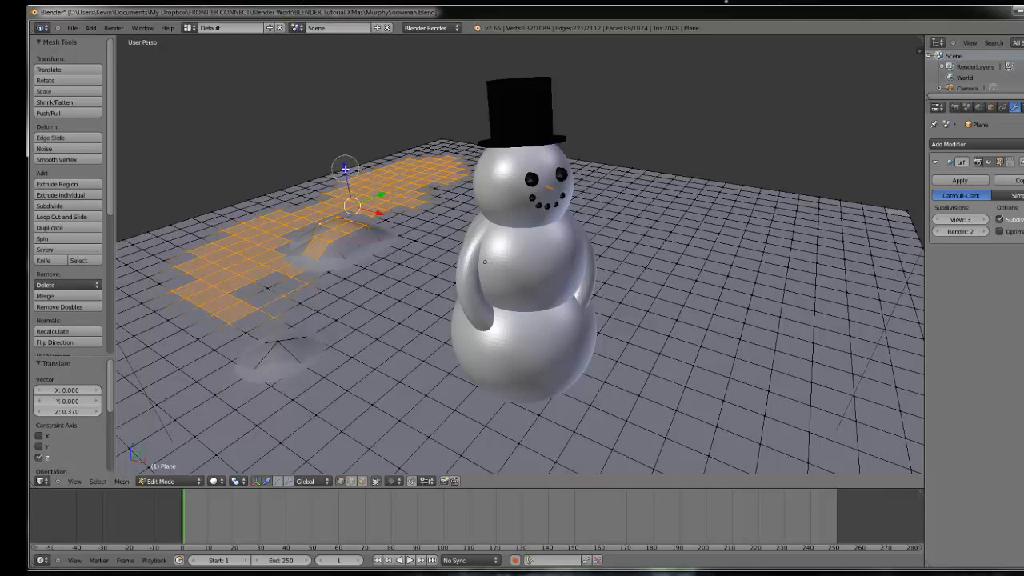
right_click(346, 169)
left_click_drag(346, 169, 349, 155)
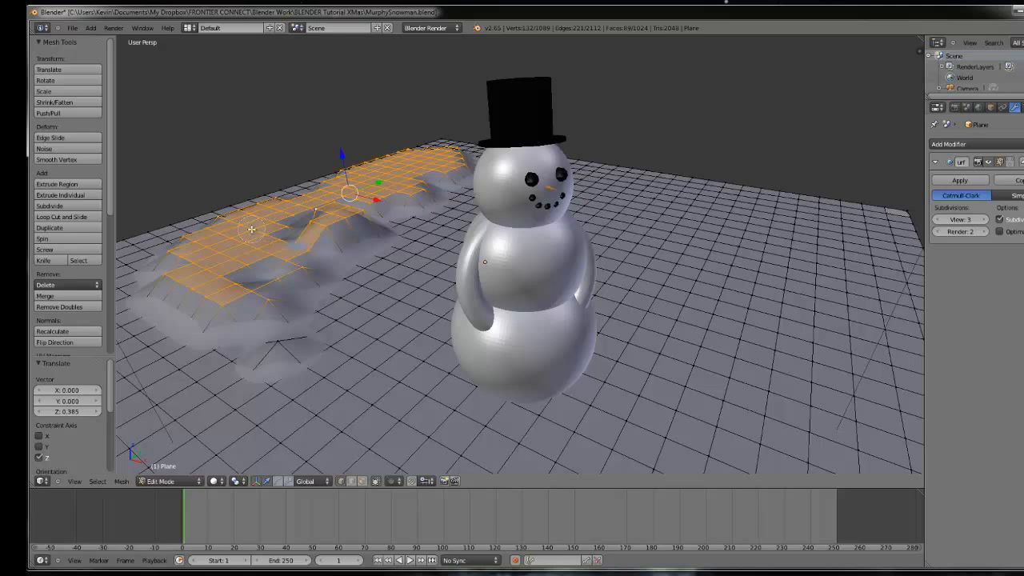
Step: Circle-select a smaller patch of vertices on the raised ridge and lift it about 0.51 along the Z axis
right_click(261, 234)
key("c")
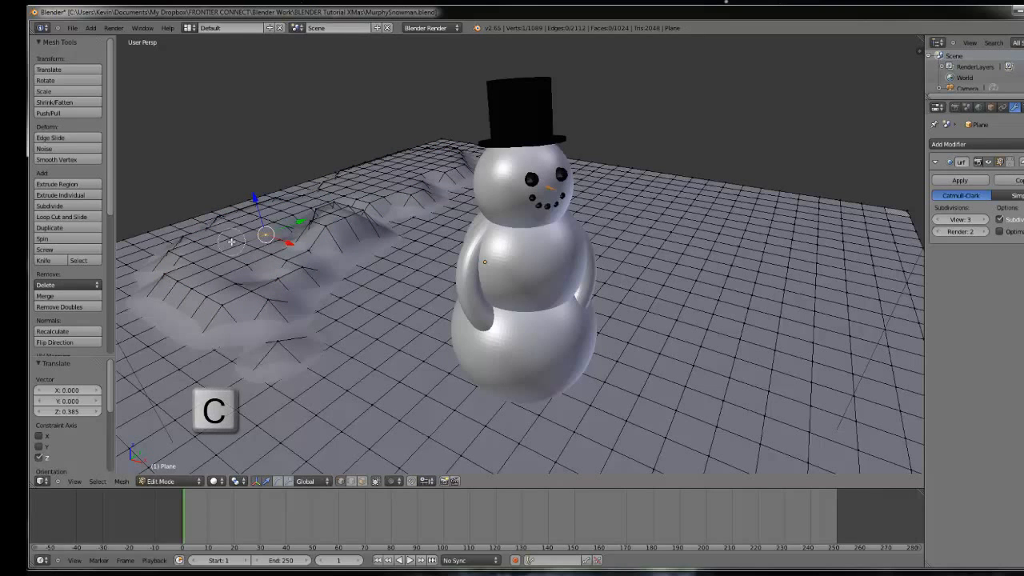
mouse_move(247, 237)
left_mouse_down()
mouse_move(248, 226)
mouse_move(385, 174)
mouse_move(352, 180)
mouse_move(322, 157)
left_mouse_up()
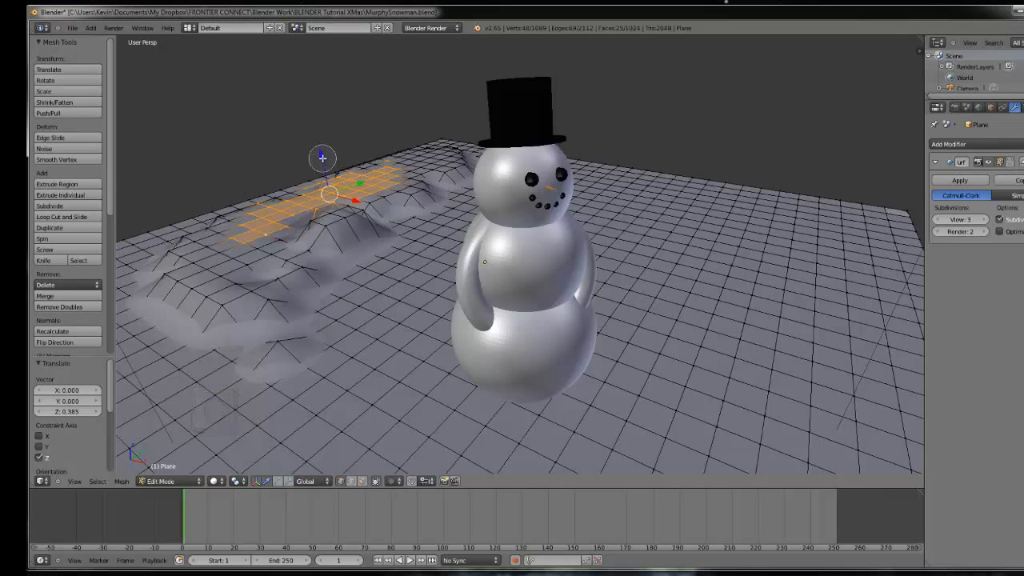
right_click(323, 158)
key("g")
key("z")
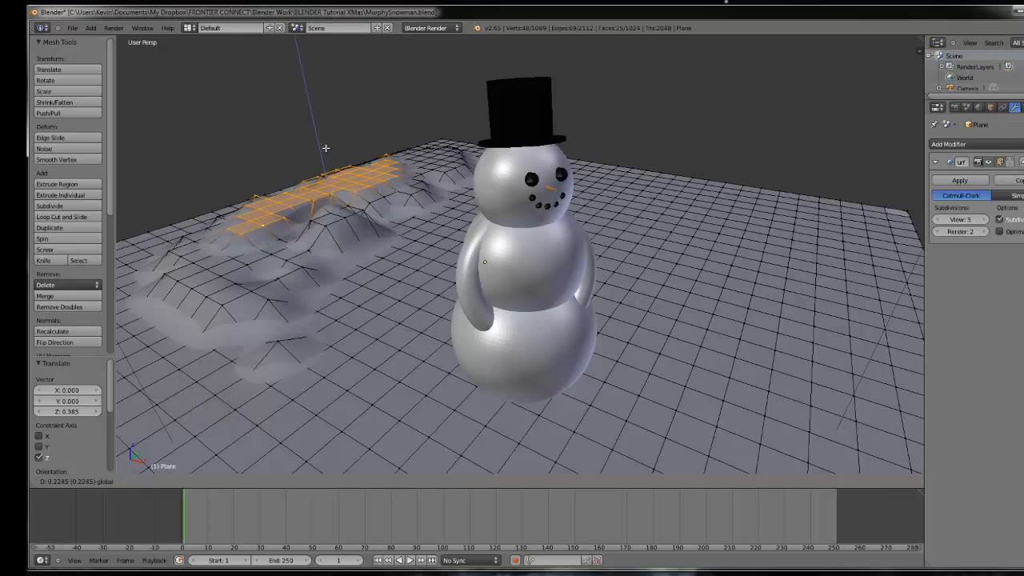
left_click(330, 140)
Step: Add vertices from the neighbouring mound to the ridge selection and lower them all about 0.315 along the Z axis
scroll(344, 204, "down", 2)
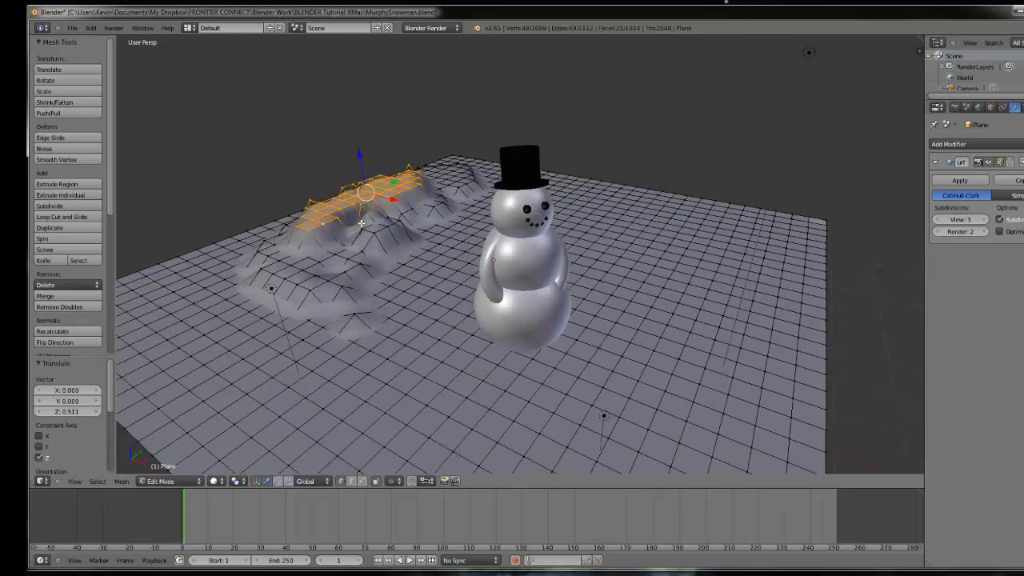
key("c")
mouse_move(375, 227)
left_mouse_down()
mouse_move(353, 222)
mouse_move(418, 203)
left_mouse_up()
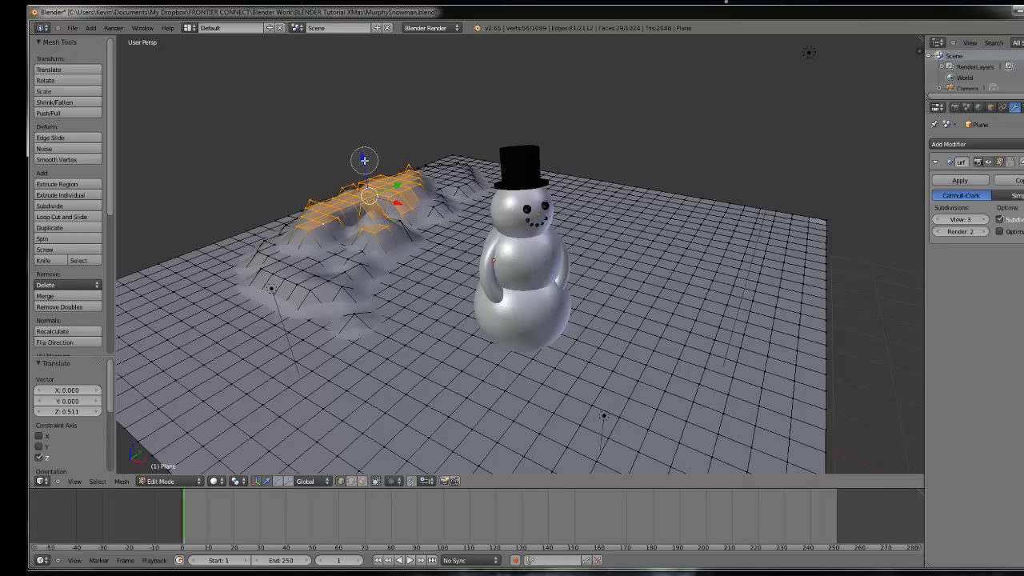
key("Escape")
left_click_drag(363, 160, 369, 170)
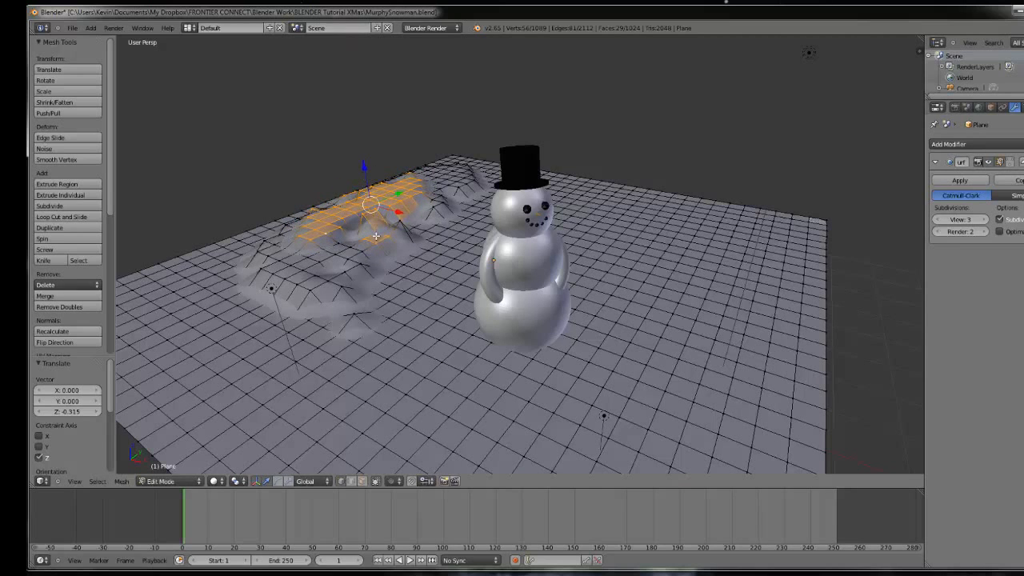
Step: Set the plane's viewport subdivision level to 4 and test-render the scene from Object Mode
scroll(376, 235, "down", 2)
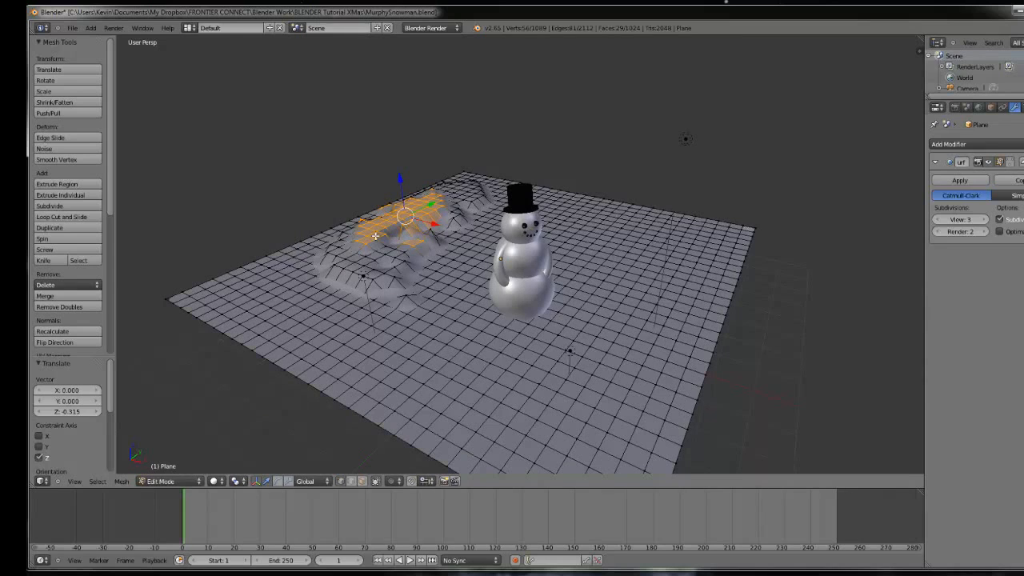
left_click(985, 220)
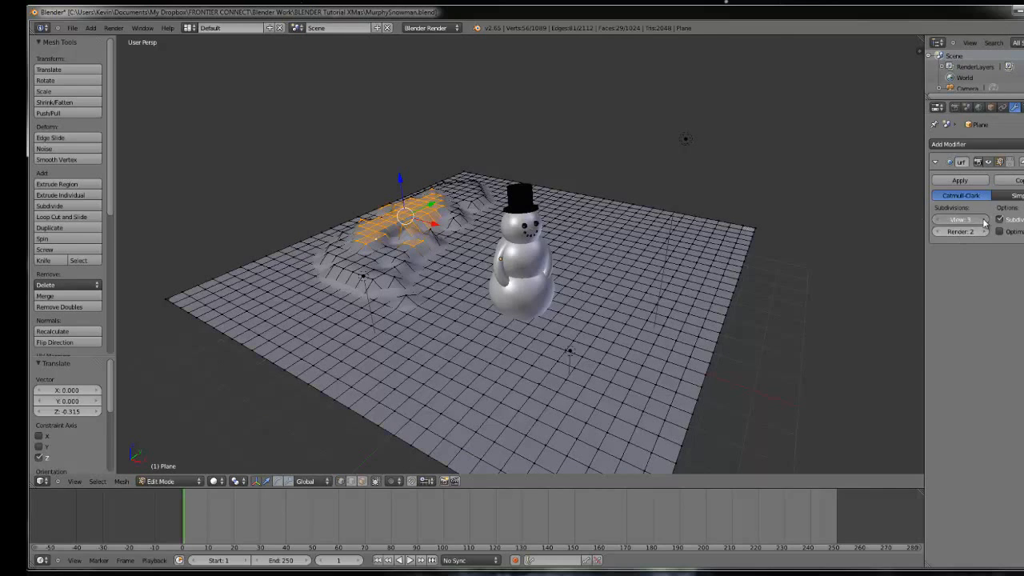
key("Tab")
scroll(423, 237, "up", 3)
middle_click_drag(339, 238, 396, 232)
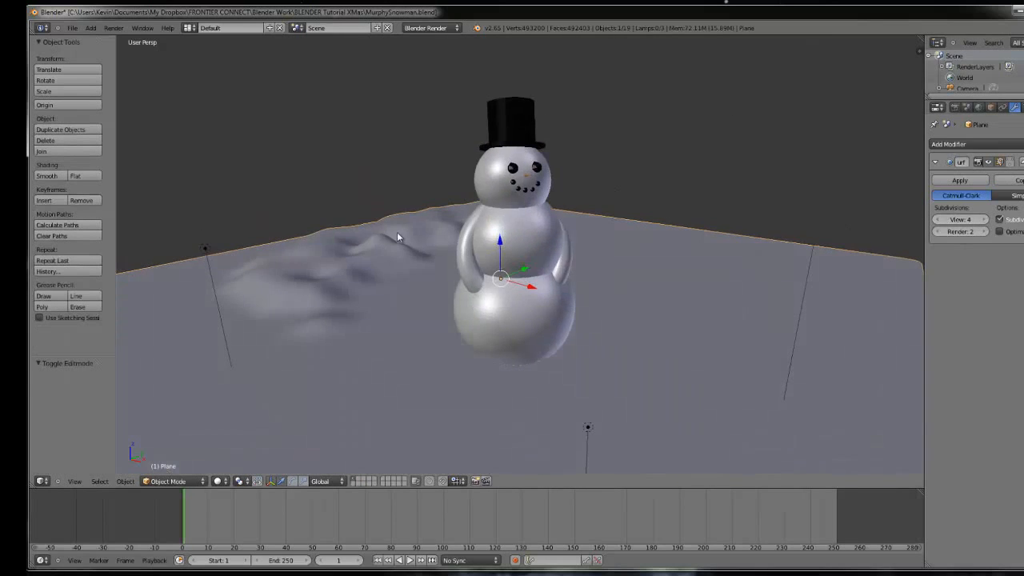
key("F12")
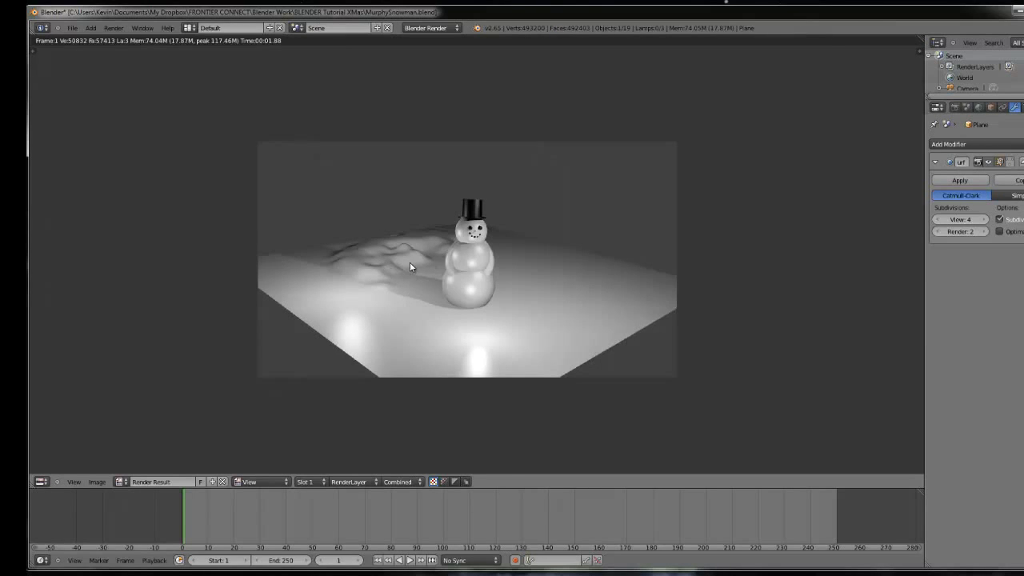
key("Escape")
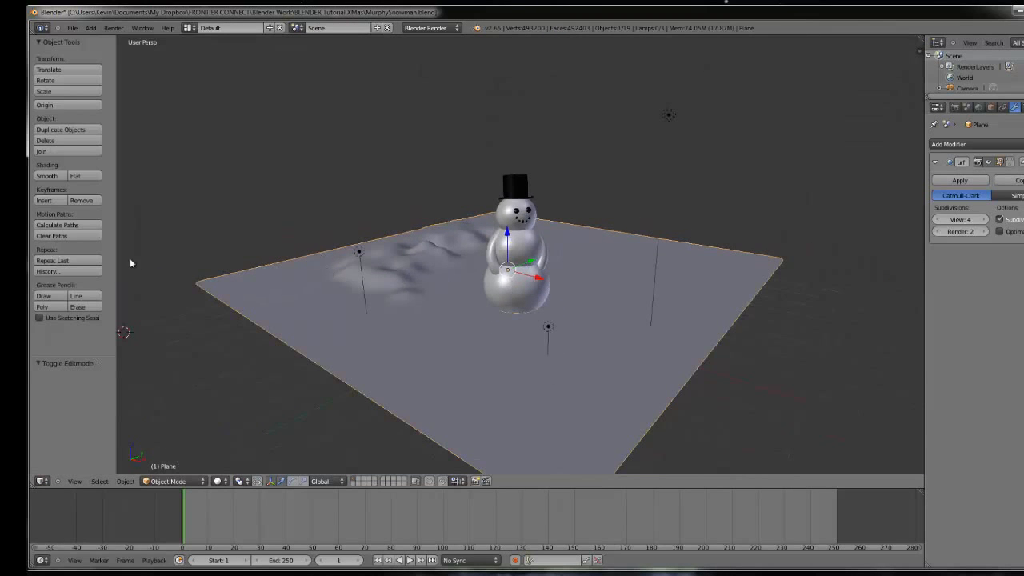
Step: Return to Edit Mode, circle-select groups of vertices behind the snowman on the plane's undeformed far side, and raise them about 0.438 along the Z axis
key("Tab")
scroll(595, 317, "down", 1)
middle_click_drag(594, 317, 567, 341)
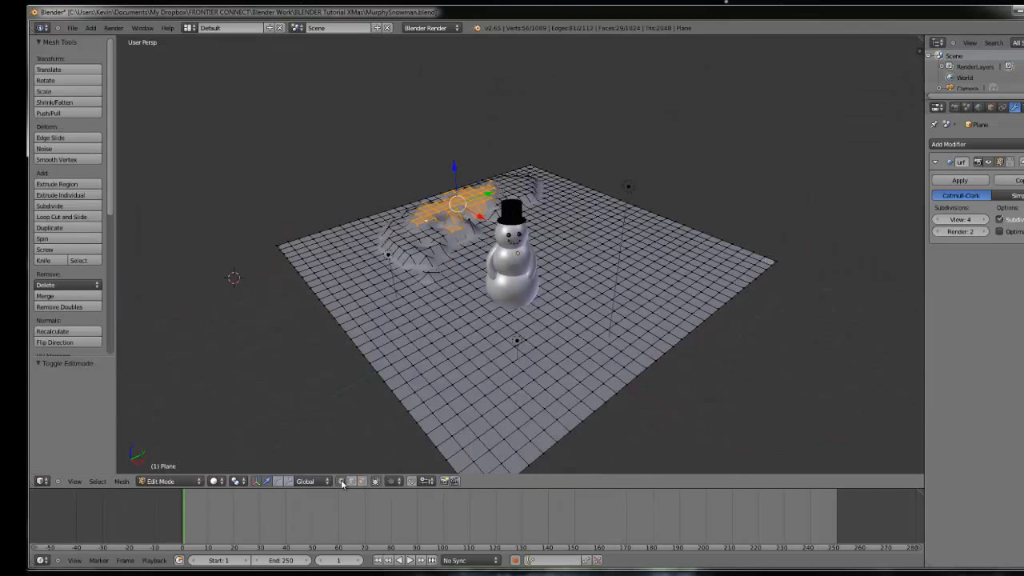
right_click(572, 226)
key("c")
mouse_move(579, 228)
left_mouse_down()
mouse_move(577, 200)
mouse_move(600, 219)
mouse_move(588, 165)
left_mouse_up()
key("Escape")
Step: Circle-select a patch of vertices between the new mounds behind the snowman and raise it about 0.326 along the Z axis
right_click(592, 204)
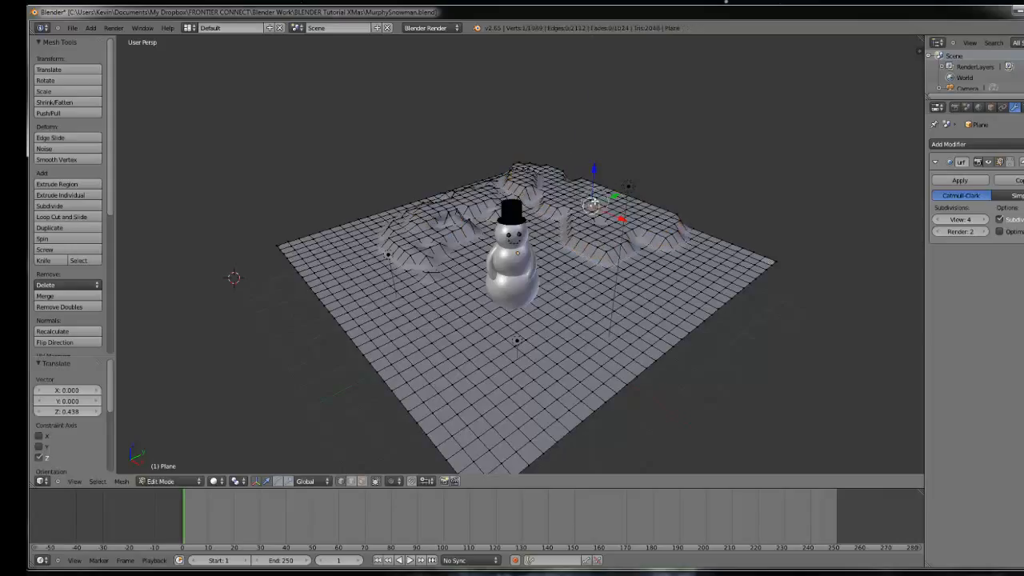
key("c")
left_click_drag(591, 200, 544, 225)
key("Escape")
left_click_drag(569, 175, 571, 166)
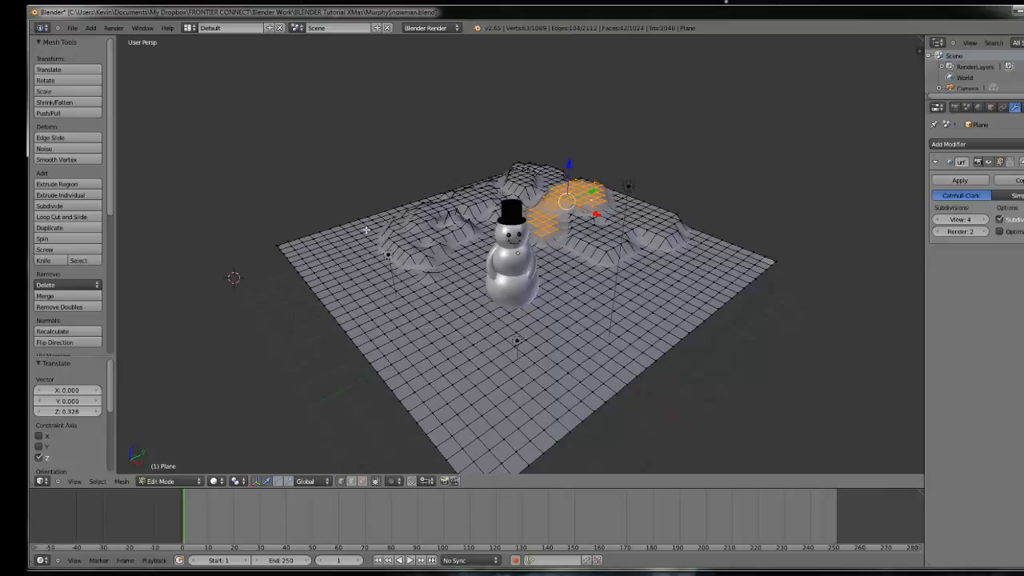
Step: Circle-select a strip of vertices across the first group of hills and raise it about 0.236 along the Z axis
key("c")
mouse_move(366, 230)
left_mouse_down()
mouse_move(352, 237)
mouse_move(452, 208)
mouse_move(472, 175)
mouse_move(473, 186)
left_mouse_up()
key("Escape")
right_click(416, 245)
Step: Render the scene to examine the hills, and view the smoothed plane in Object Mode
key("F12")
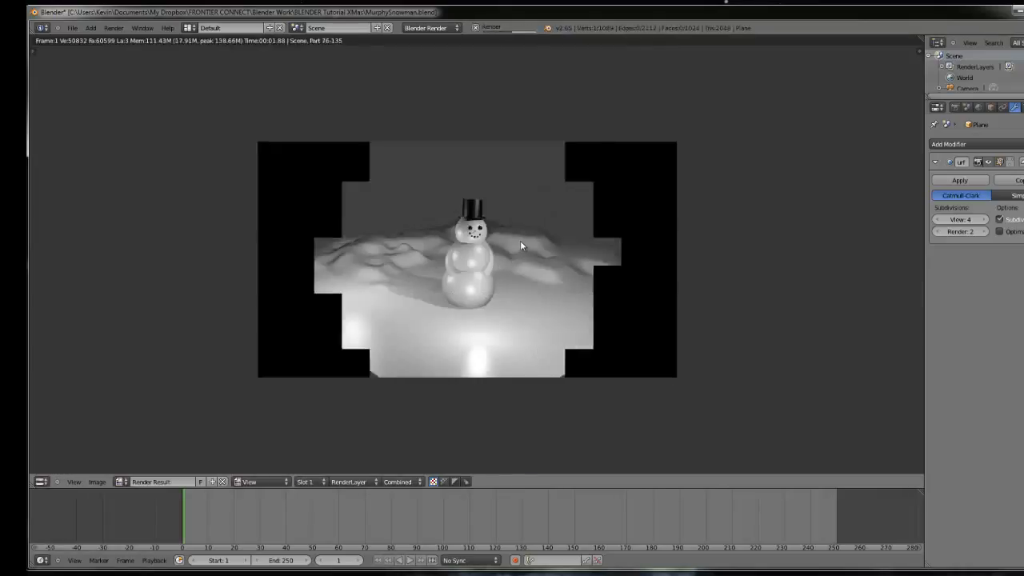
key("Escape")
scroll(524, 280, "down", 2)
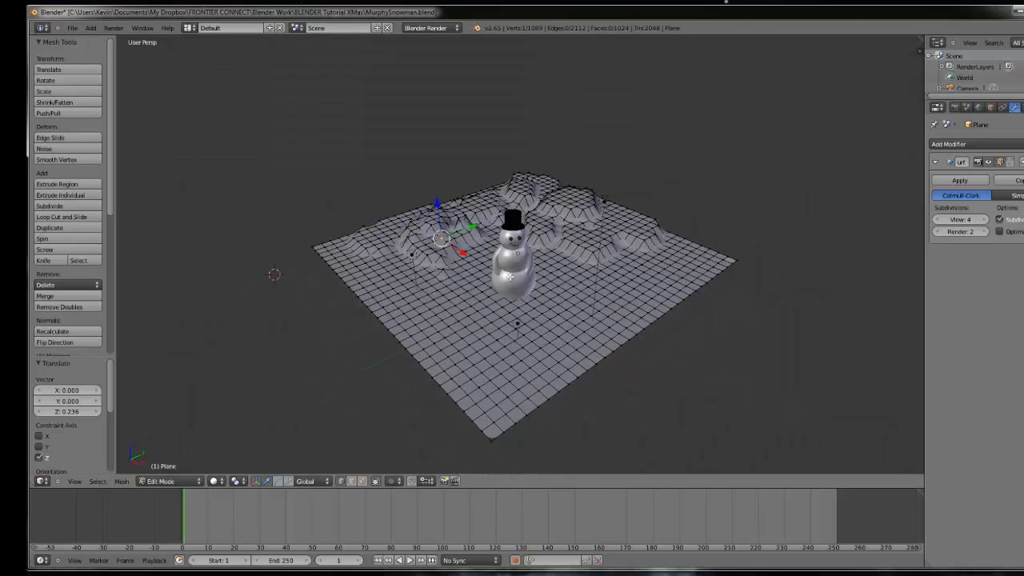
key("Tab")
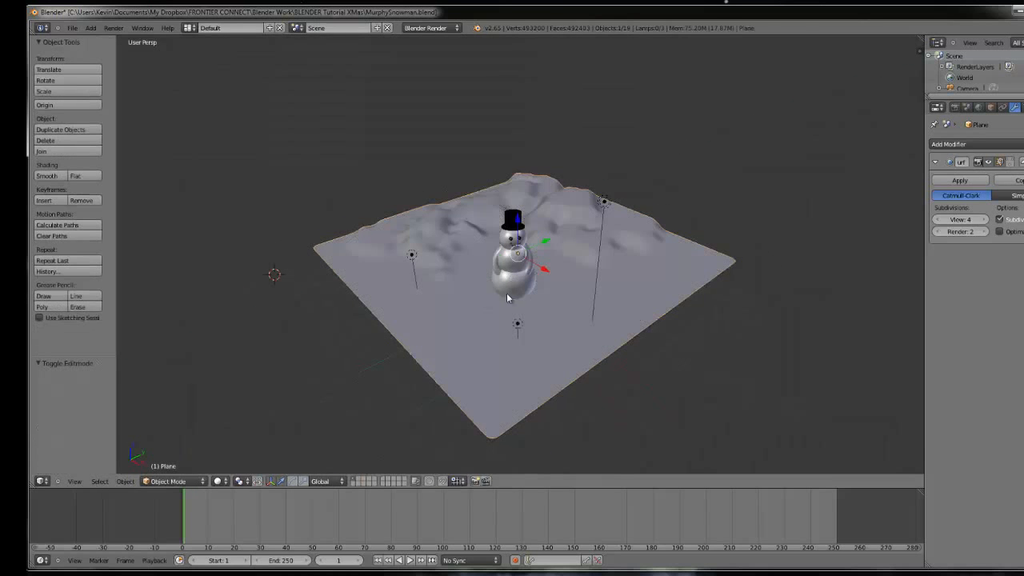
mouse_move(546, 270)
left_mouse_down()
mouse_move(527, 259)
mouse_move(541, 220)
mouse_move(548, 254)
left_mouse_up()
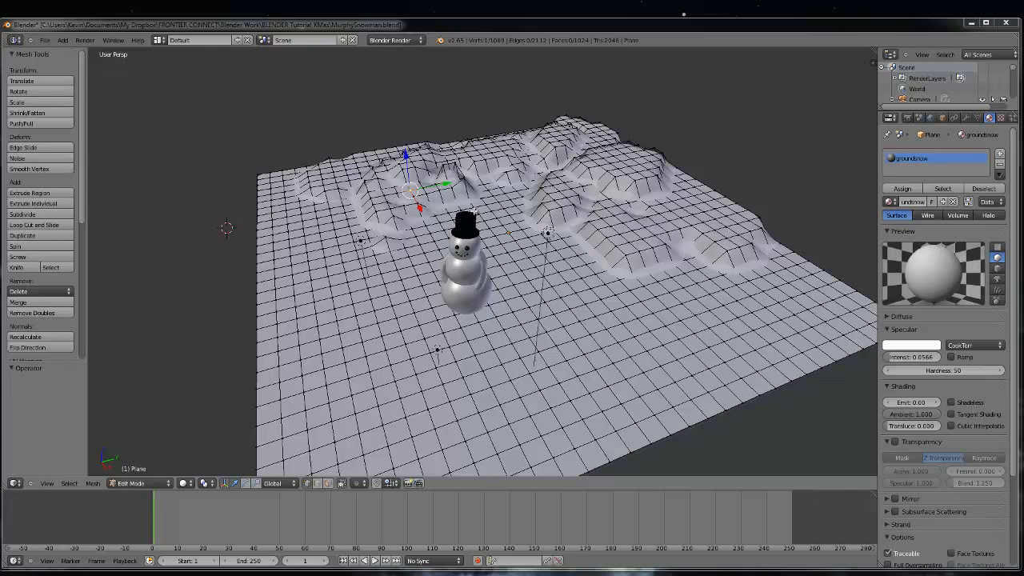
Step: Circle-select a large area of vertices across the mounds on the snowman's far side and raise it along the Z axis
right_click(373, 226)
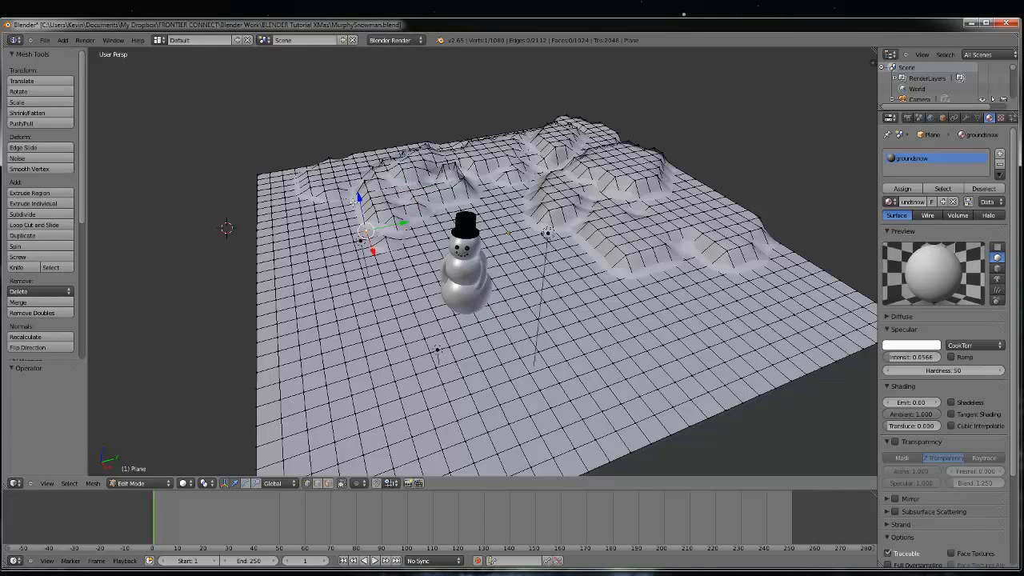
scroll(468, 174, "up", 4)
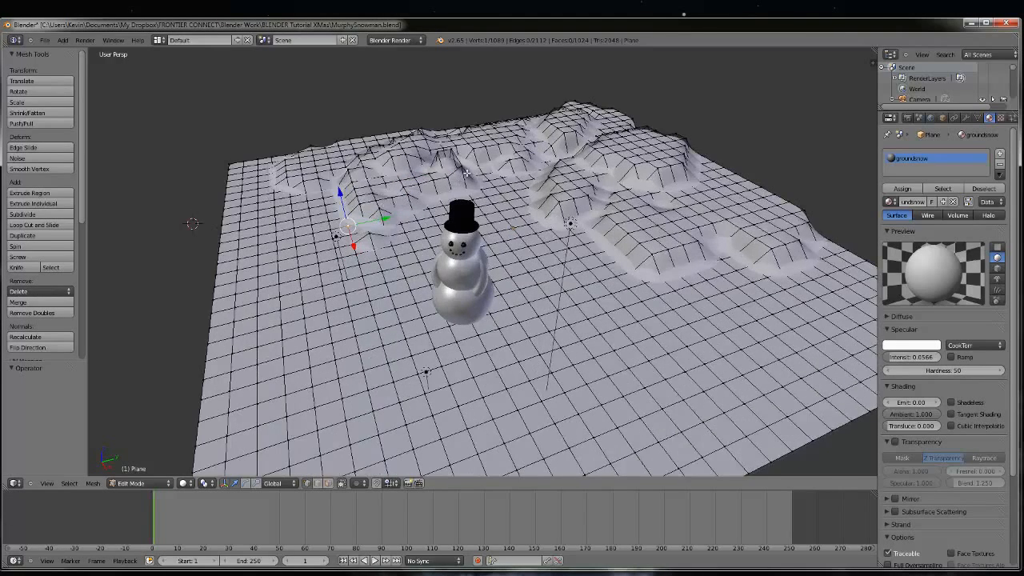
middle_click_drag(435, 155, 462, 131)
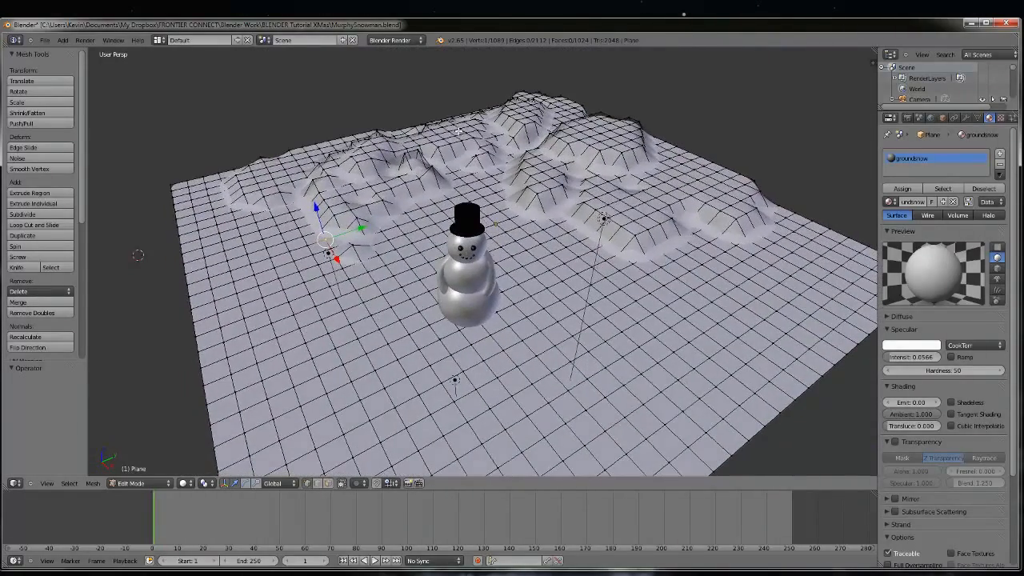
key("c")
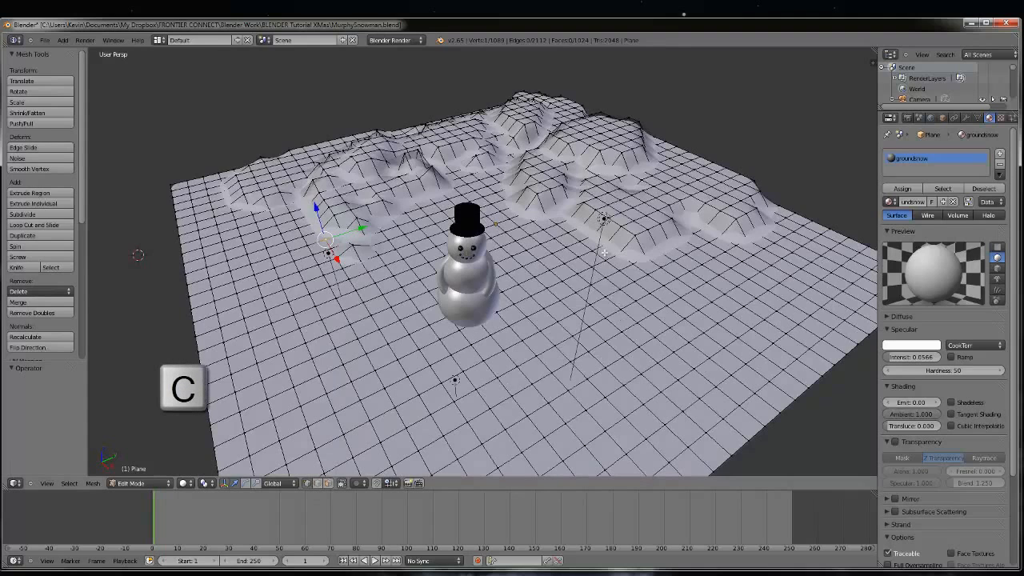
mouse_move(627, 172)
left_mouse_down()
mouse_move(574, 183)
mouse_move(586, 146)
mouse_move(605, 134)
mouse_move(608, 184)
mouse_move(596, 186)
mouse_move(609, 194)
mouse_move(614, 160)
mouse_move(564, 132)
mouse_move(612, 120)
mouse_move(647, 156)
mouse_move(681, 160)
mouse_move(688, 144)
mouse_move(588, 204)
mouse_move(679, 184)
mouse_move(680, 200)
mouse_move(596, 204)
mouse_move(532, 172)
mouse_move(571, 160)
mouse_move(559, 171)
mouse_move(588, 186)
left_mouse_up()
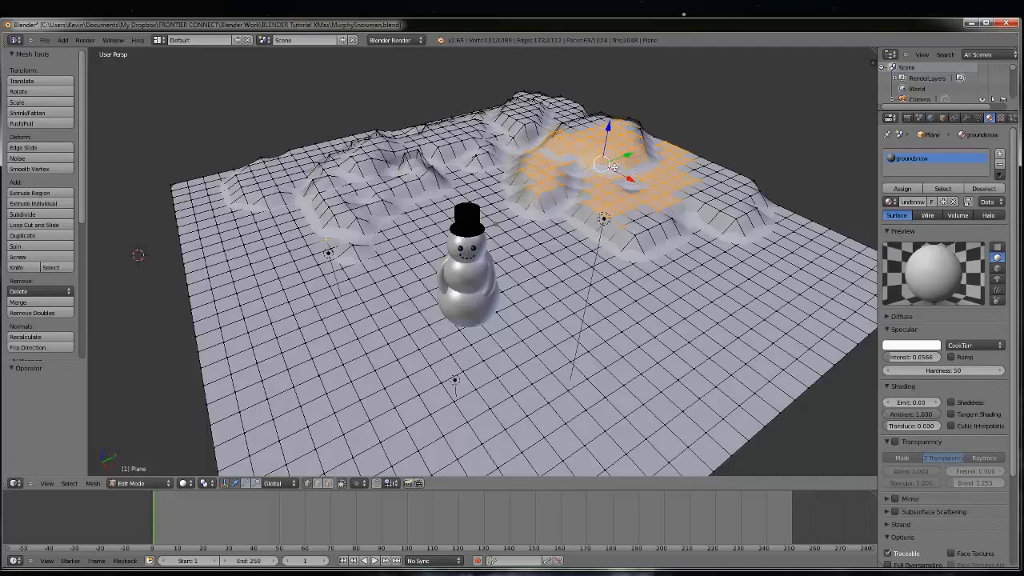
left_click_drag(608, 126, 616, 108)
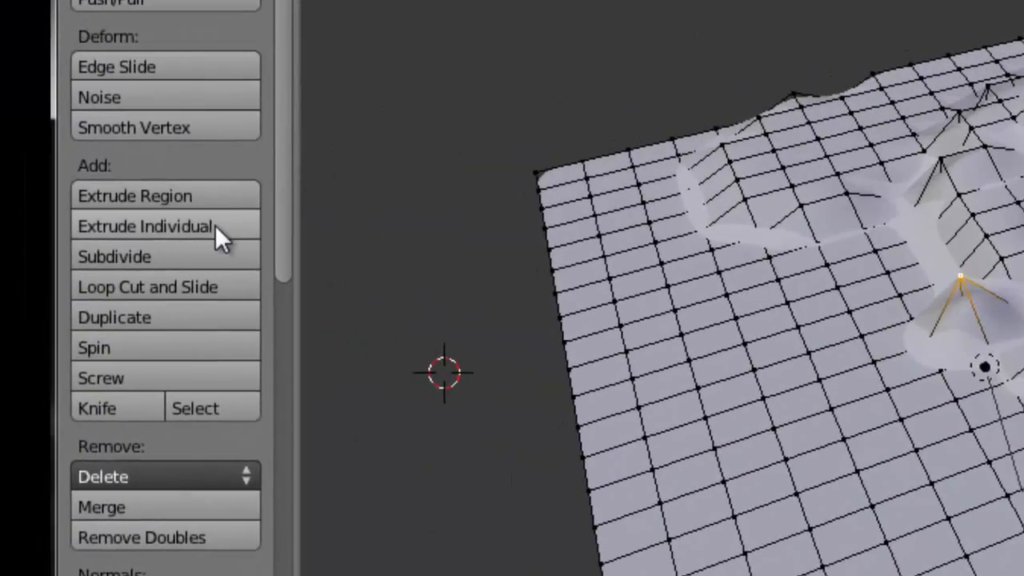
Step: Apply Smooth Vertex repeatedly to the selected mound vertices and test-render the softened hill
left_click(190, 126)
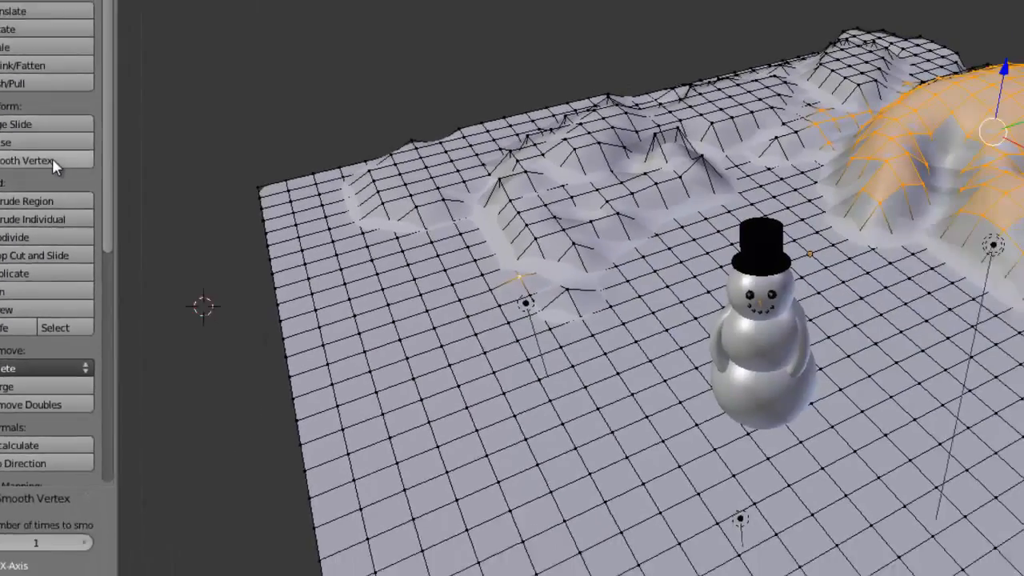
left_click(139, 138)
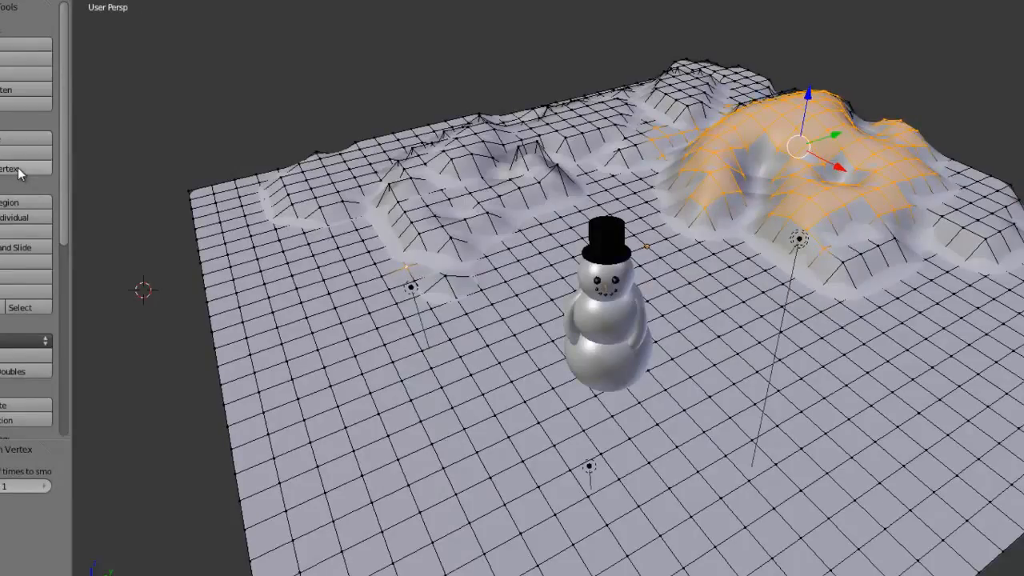
key("F12")
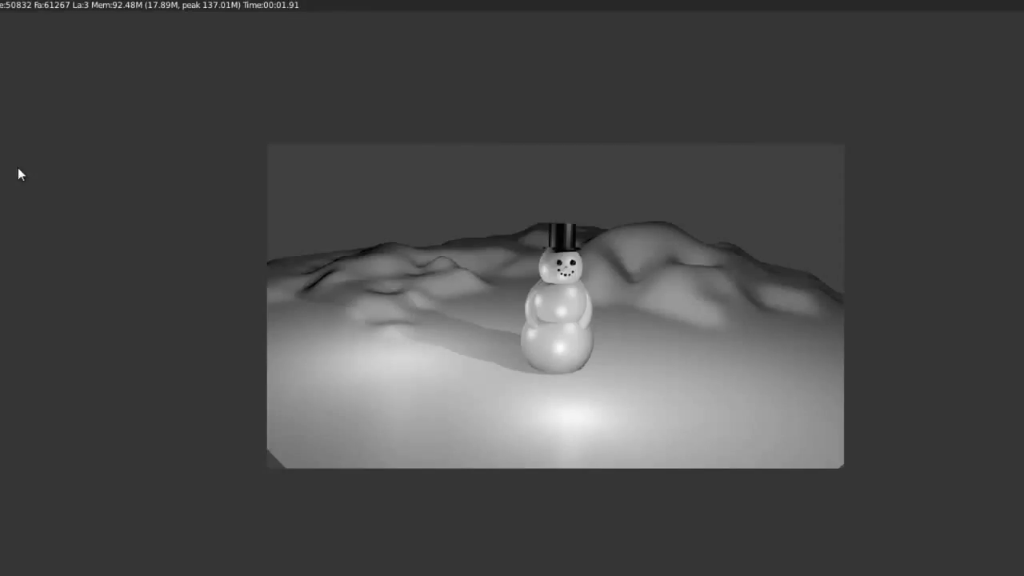
key("Escape")
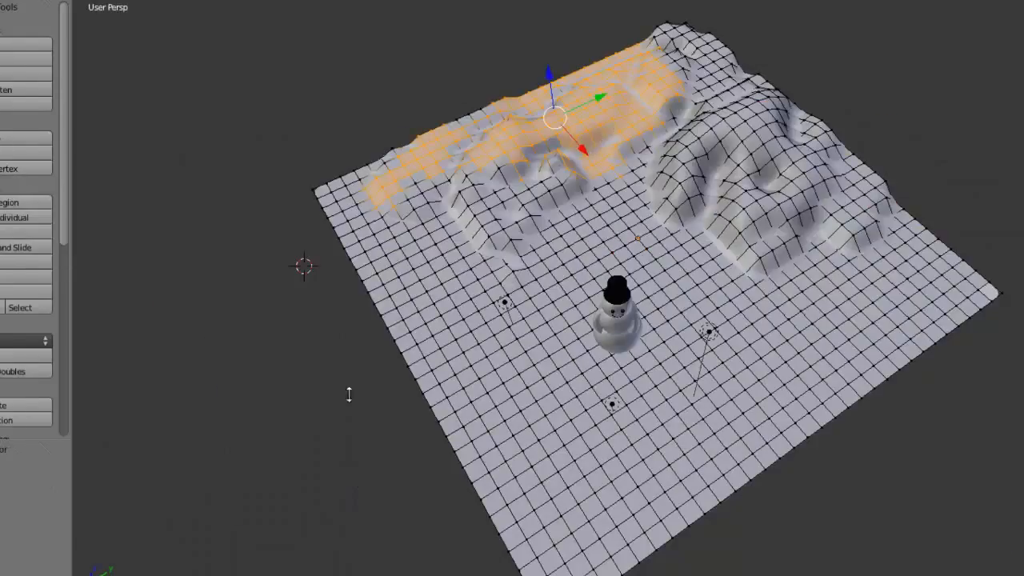
Step: Raise the selected hill vertices along the plane's back edge about 1.094 along the Z axis and smooth them with Smooth Vertex
left_click_drag(549, 76, 546, 51)
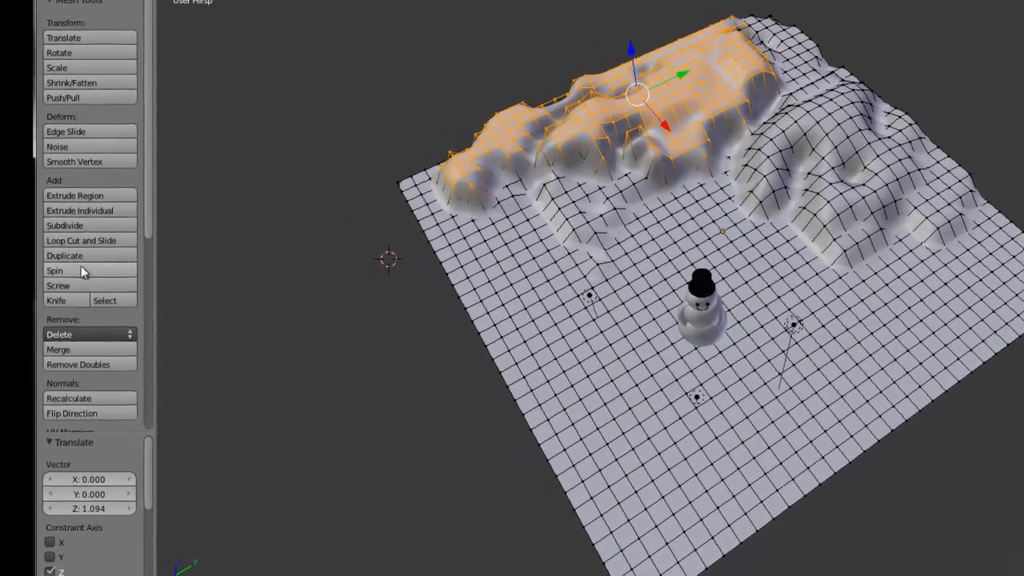
left_click(86, 161)
left_click(85, 161)
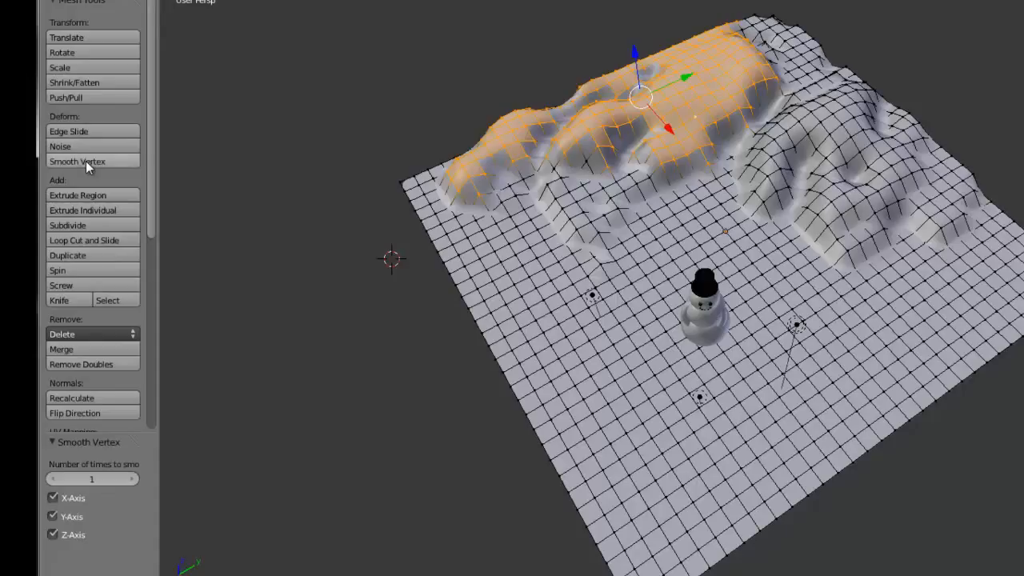
Step: Render the scene to examine the smoothed hills along the back edge
key("F12")
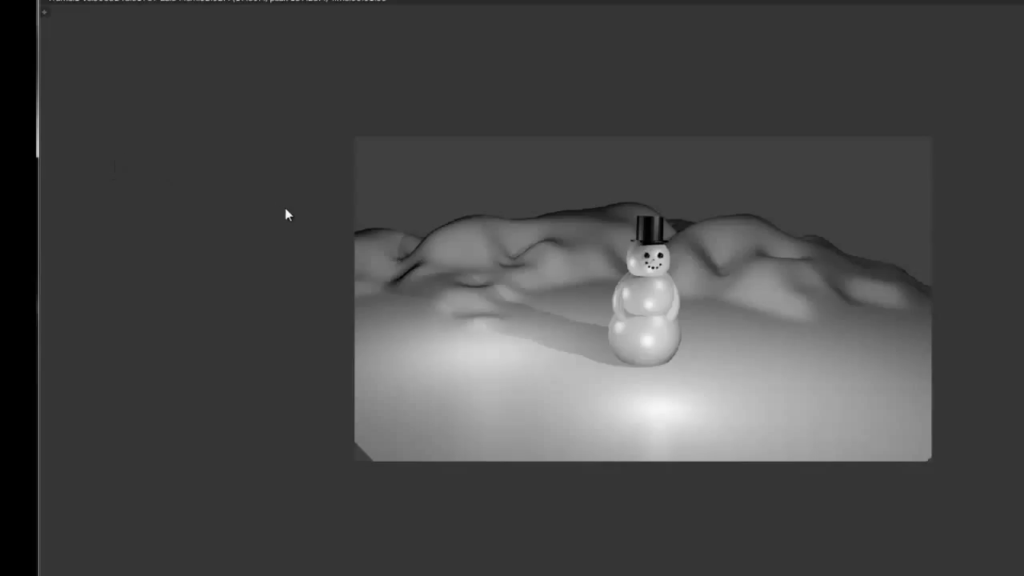
key("Escape")
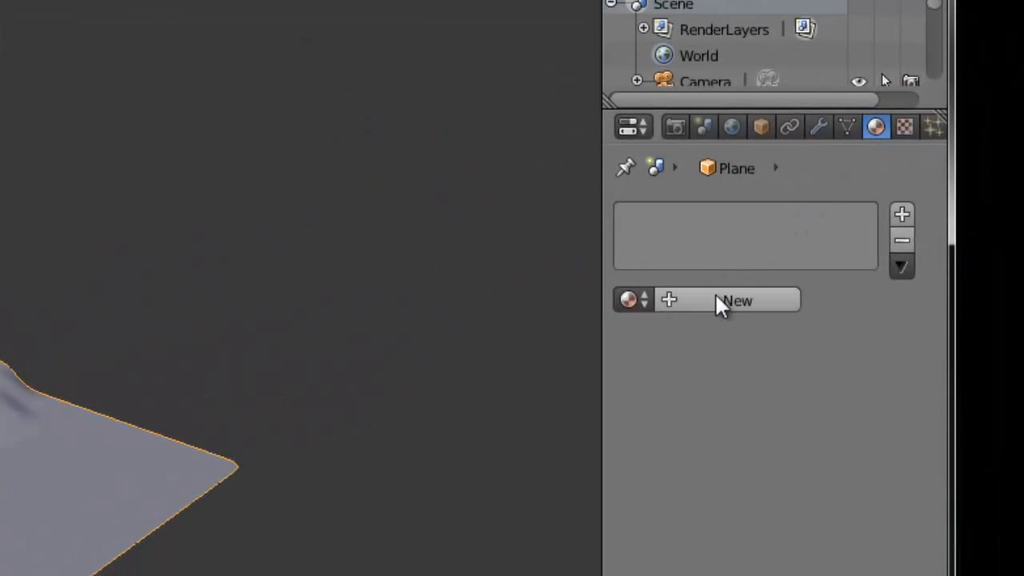
Step: Create a new material for the plane and name it groundsnow
left_click(715, 296)
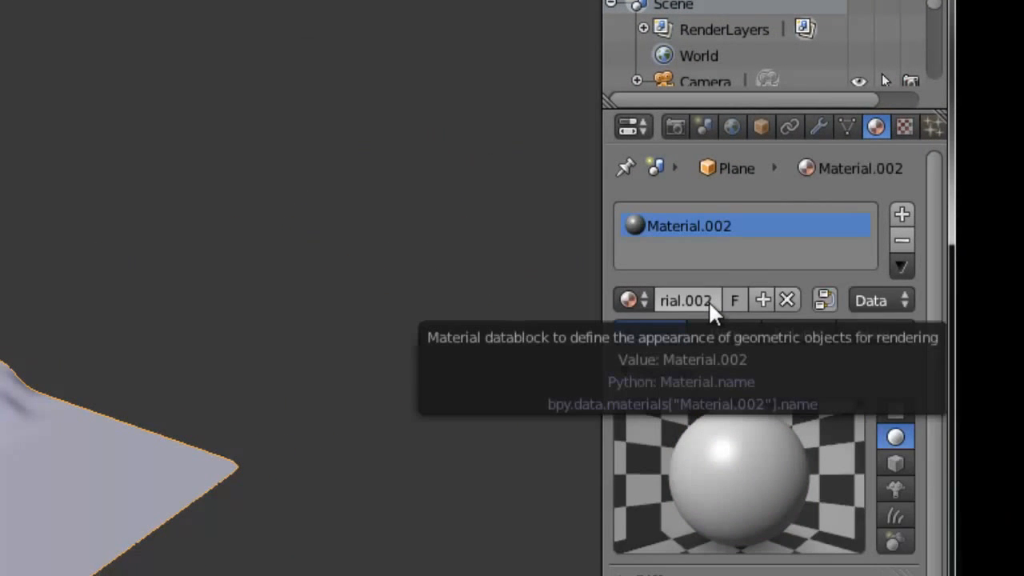
left_click(704, 301)
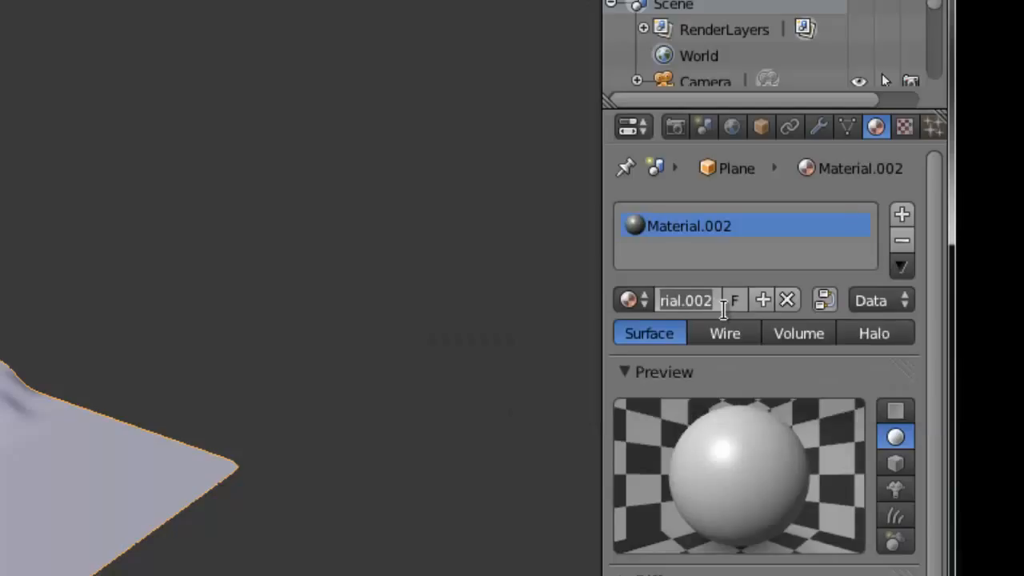
type("grou")
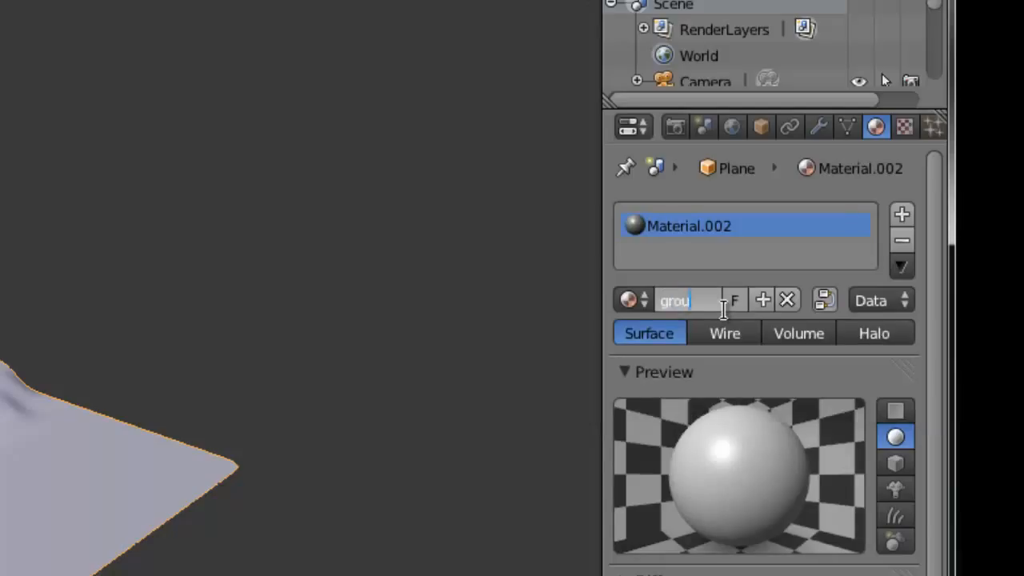
type("ndsnow")
left_click(698, 274)
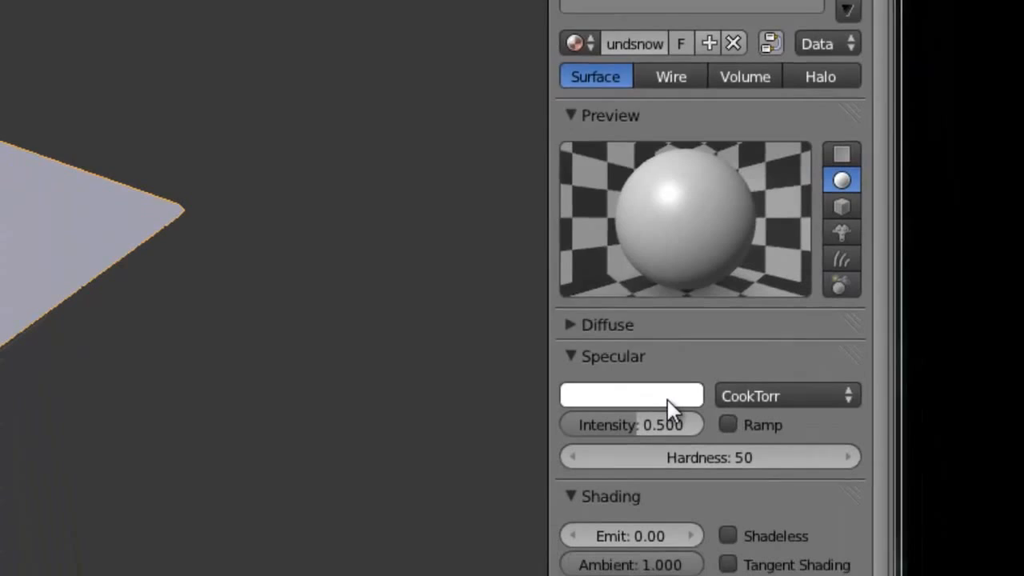
Step: Set the groundsnow material's specular colour to near white and its specular intensity to 0.189, using a test render as reference
left_click(668, 400)
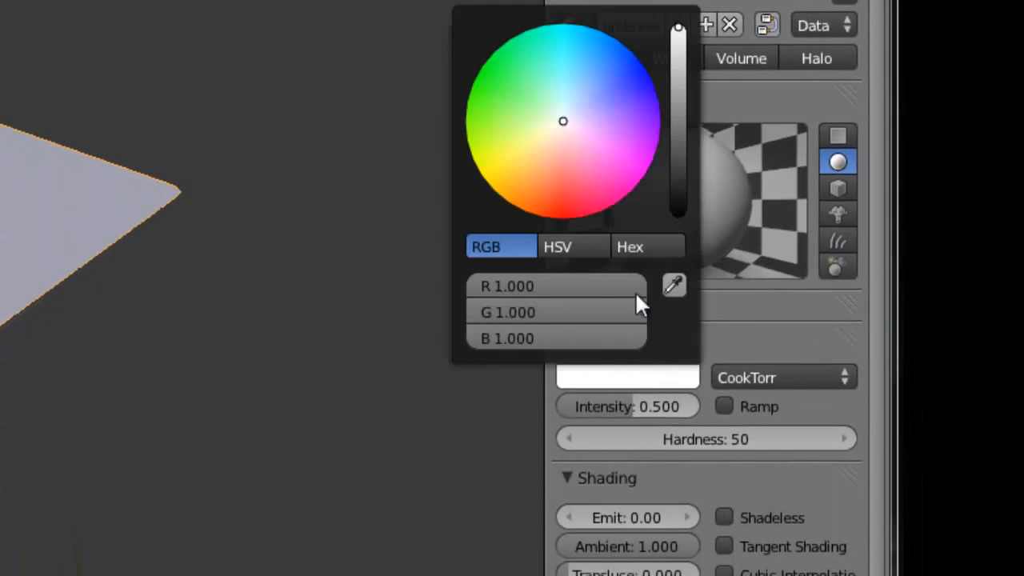
left_click_drag(684, 34, 684, 31)
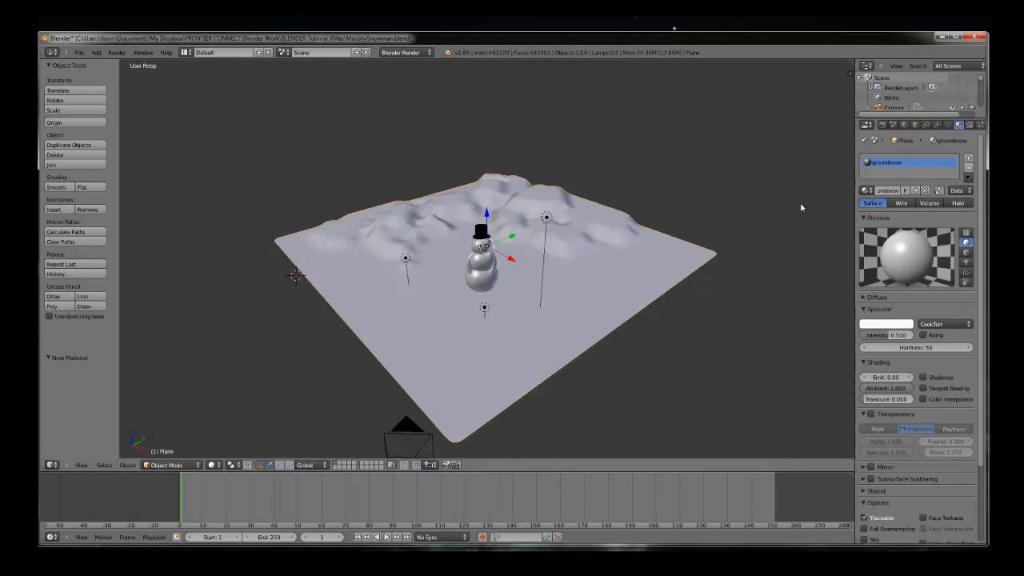
key("F12")
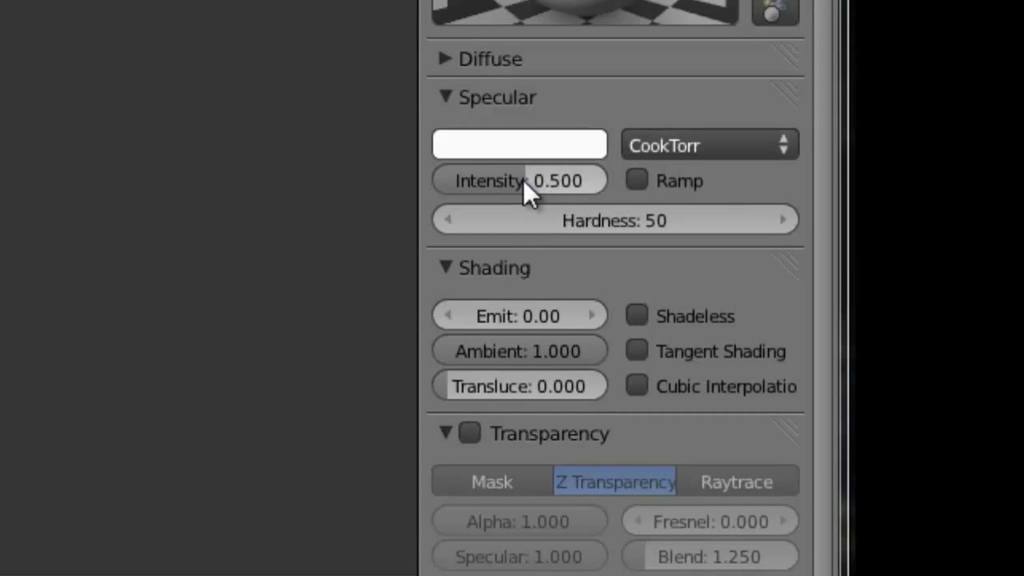
left_click_drag(523, 180, 470, 183)
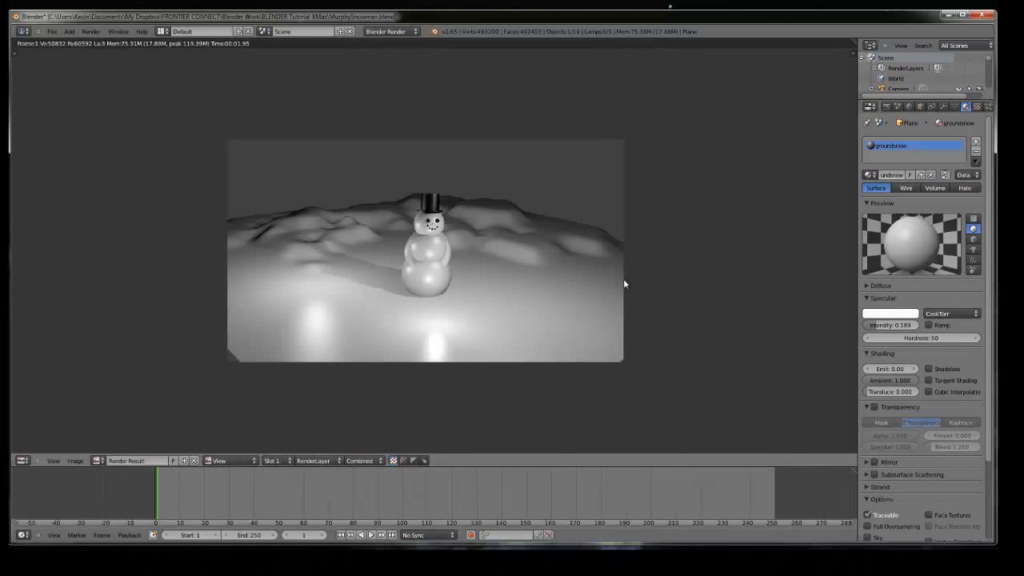
key("Escape")
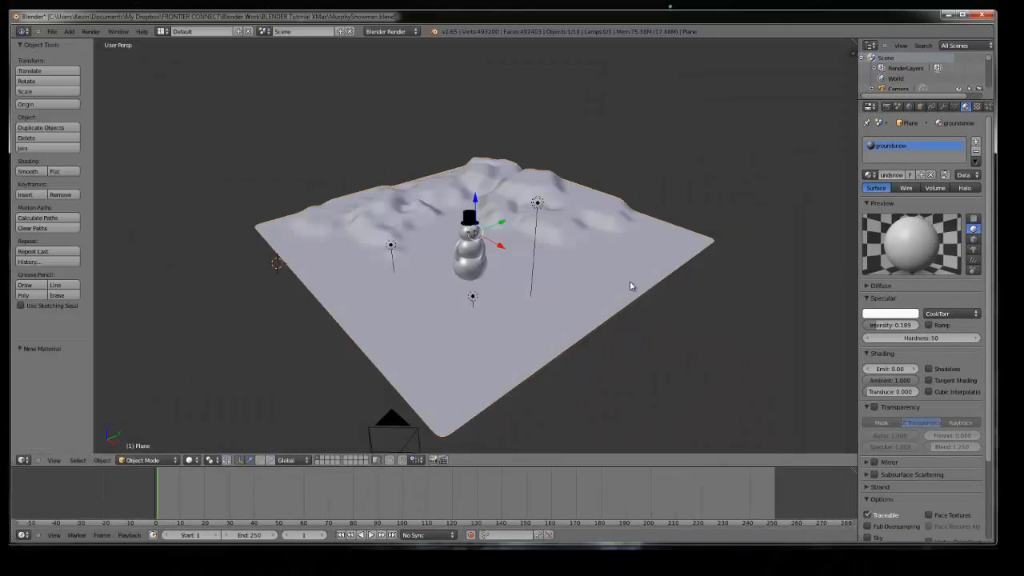
Step: Lower the groundsnow material's specular intensity to 0.0566 and render the scene to check the snow's gloss
key("F12")
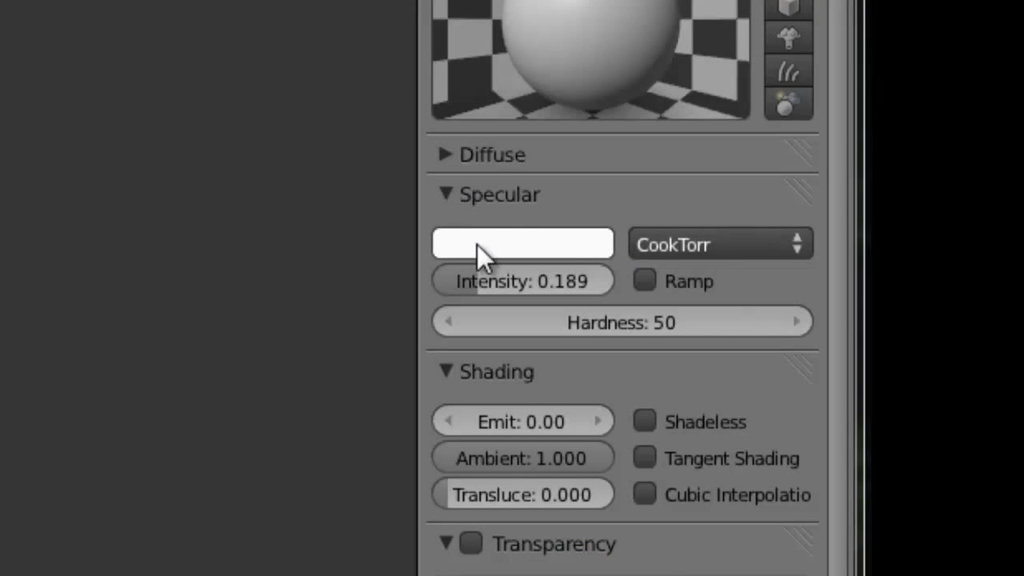
left_click_drag(472, 295, 564, 280)
scroll(572, 48, "up", 1)
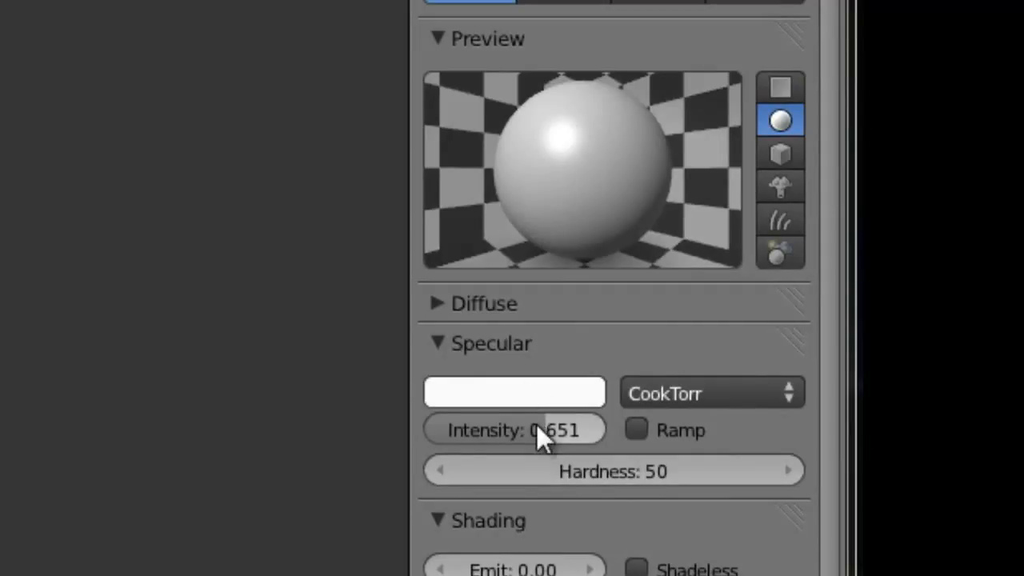
left_click_drag(551, 433, 443, 432)
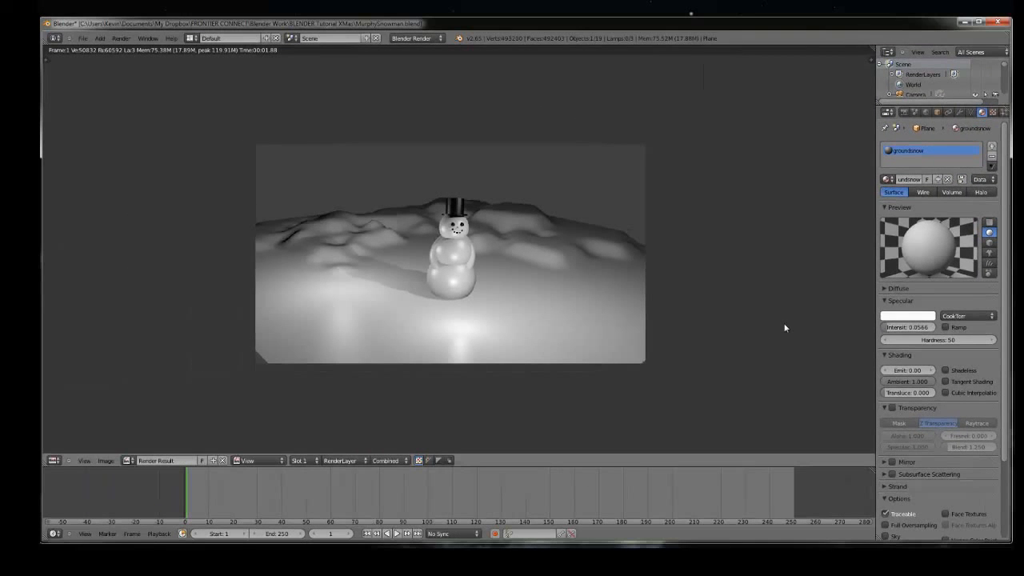
key("Escape")
key("F12")
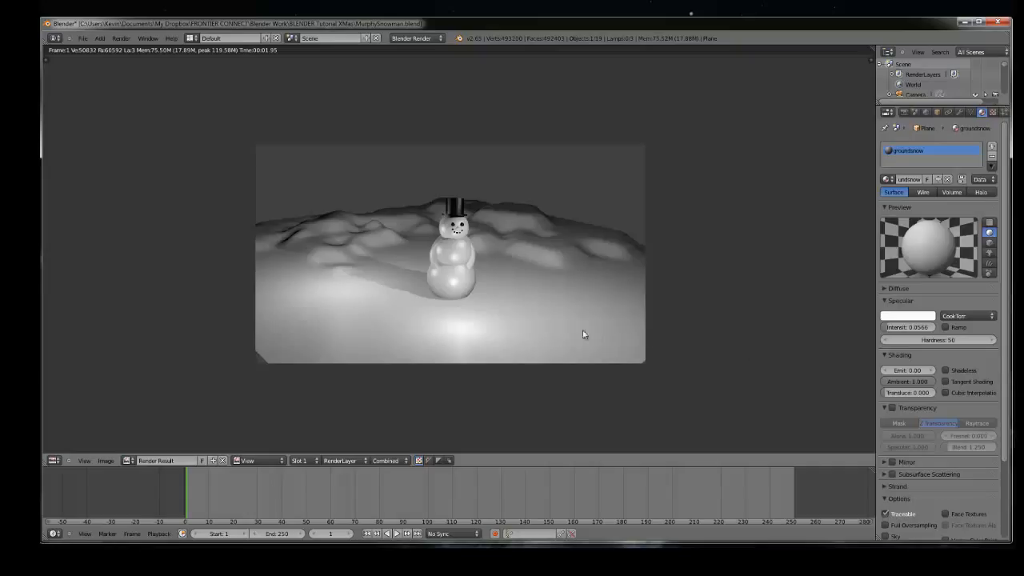
key("Escape")
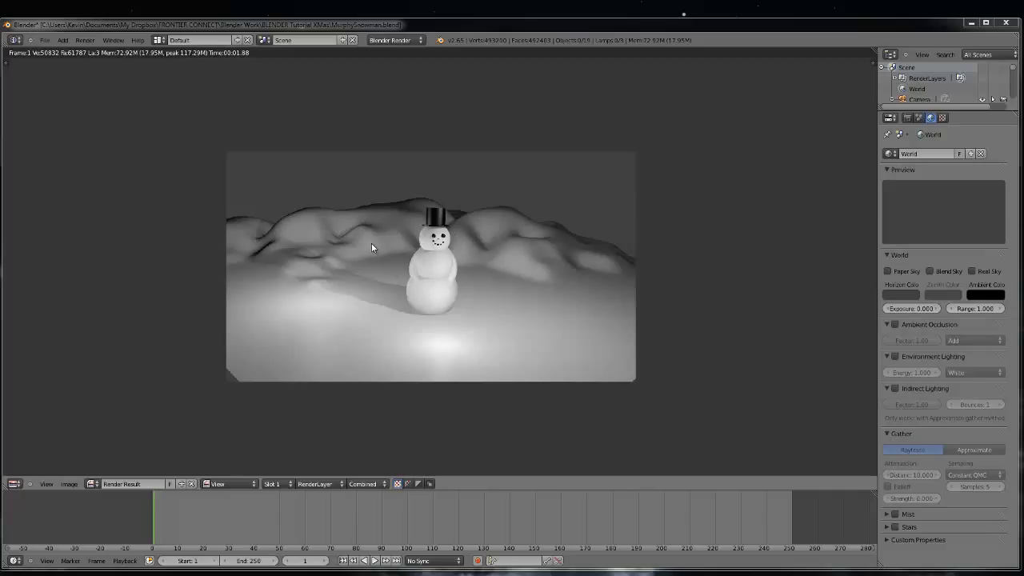
key("Escape")
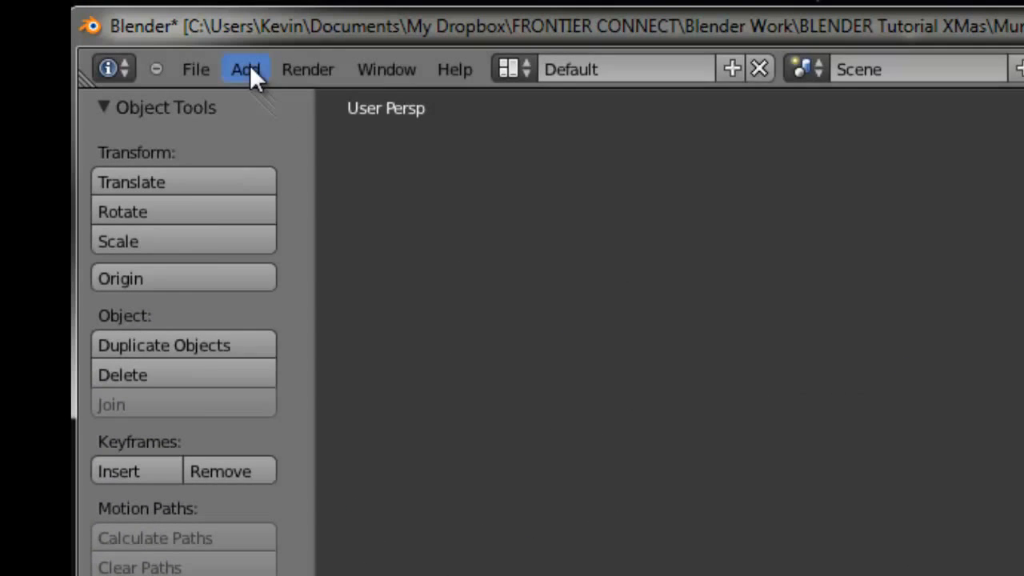
Step: Add a Sun lamp and move it about -19.406 in X, -30.654 in Y and 12.464 in Z
left_click(248, 69)
mouse_move(264, 102)
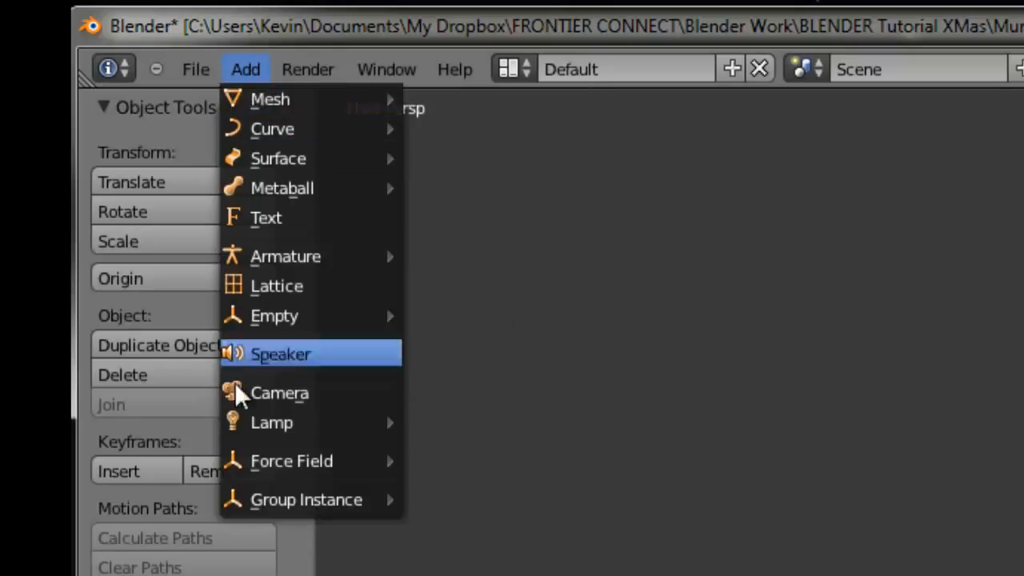
mouse_move(268, 424)
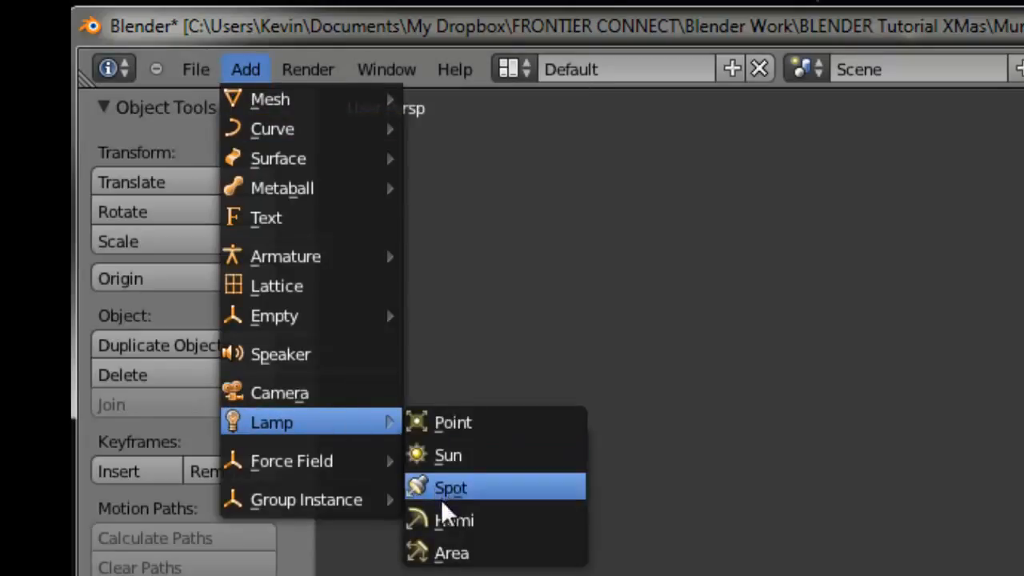
left_click(448, 455)
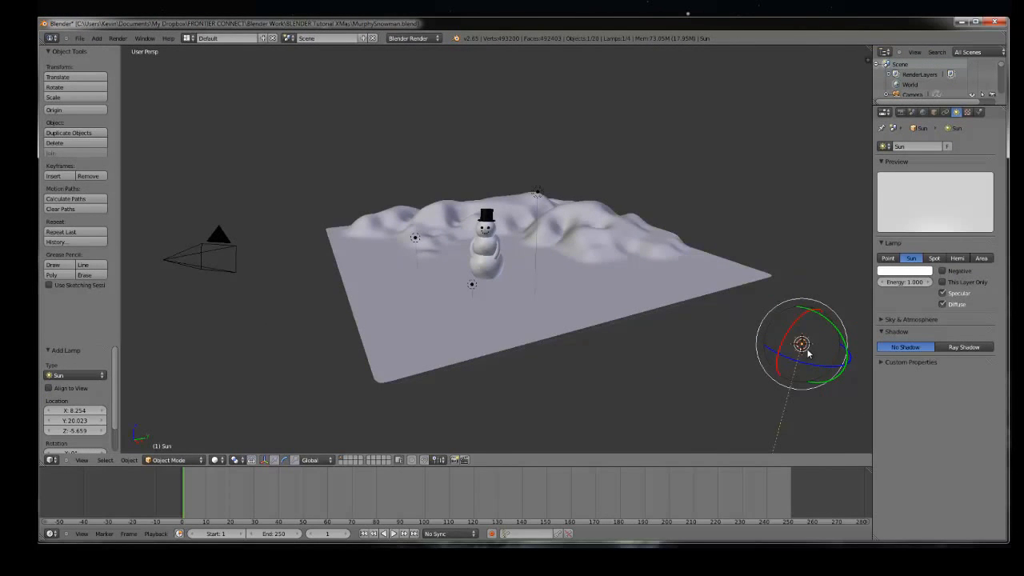
scroll(908, 400, "down", 3)
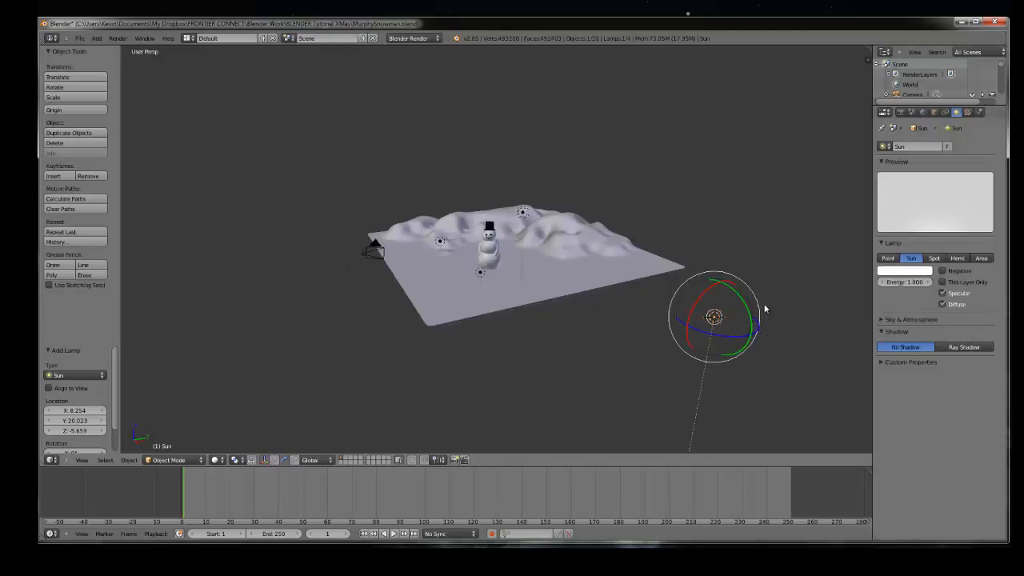
key("g")
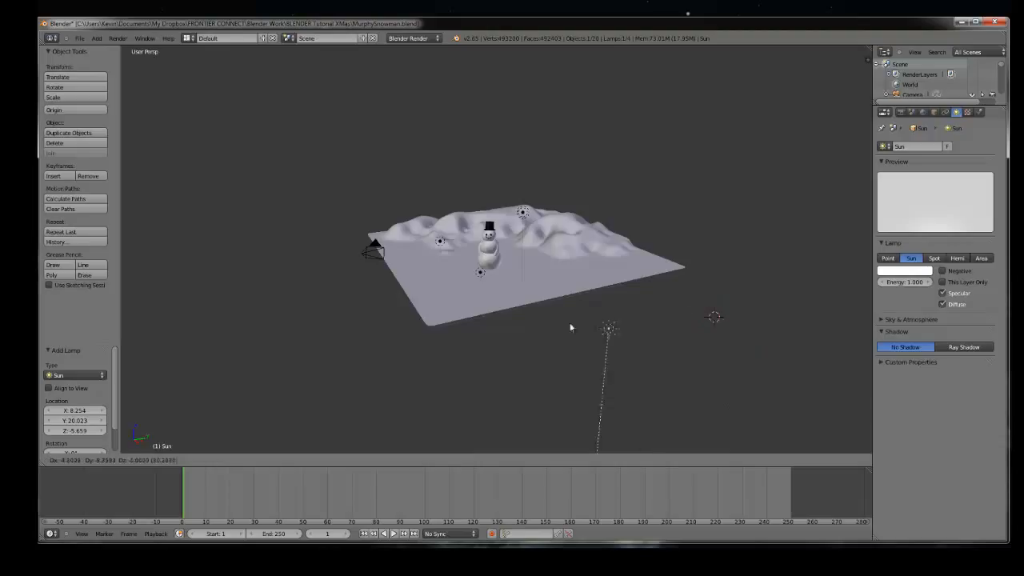
left_click(381, 183)
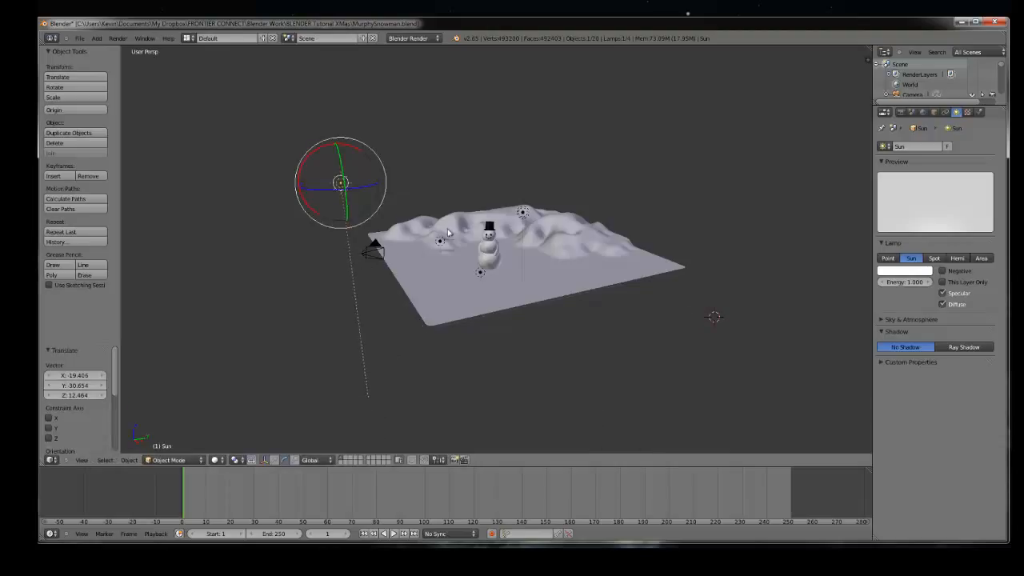
Step: Reposition the Sun lamp with the translate manipulator, raising it about 5.762 along the Z axis
middle_click_drag(382, 183, 312, 280)
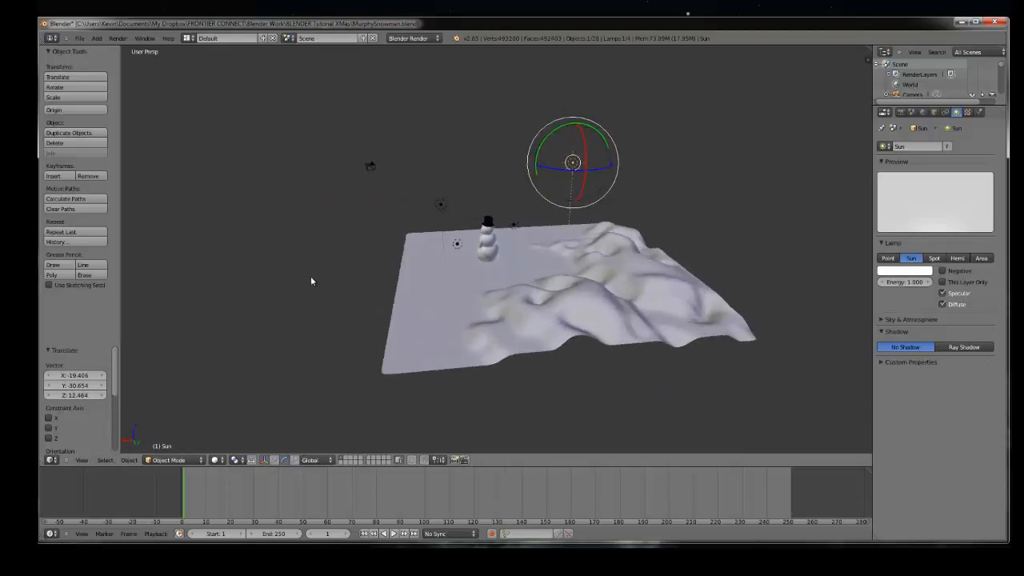
scroll(513, 197, "up", 2)
scroll(513, 224, "down", 1)
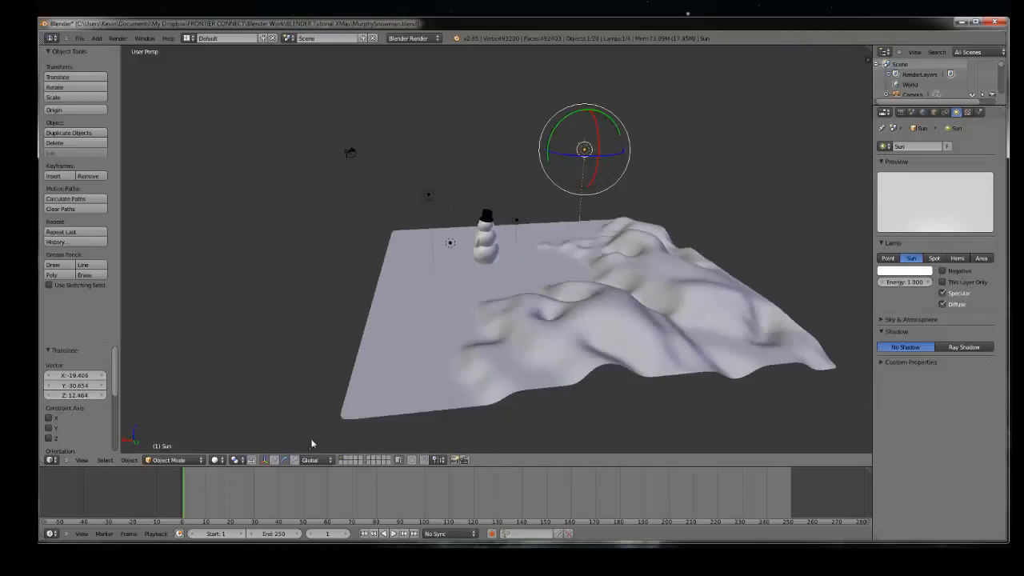
left_click(264, 460)
left_click_drag(549, 154, 489, 88)
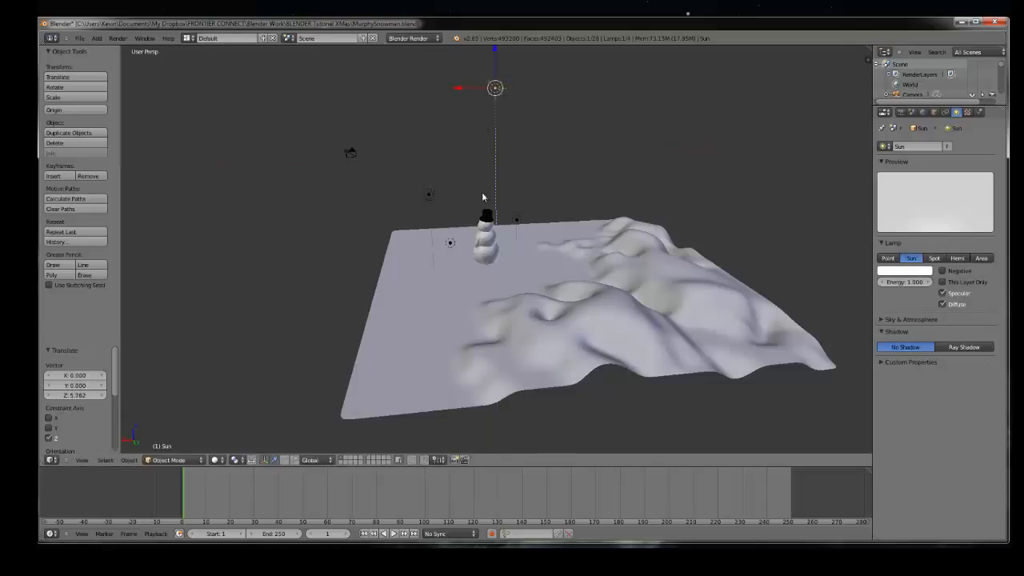
Step: Render the scene to examine the Sun lamp's lighting on the snowman and hills
middle_click_drag(482, 192, 606, 192)
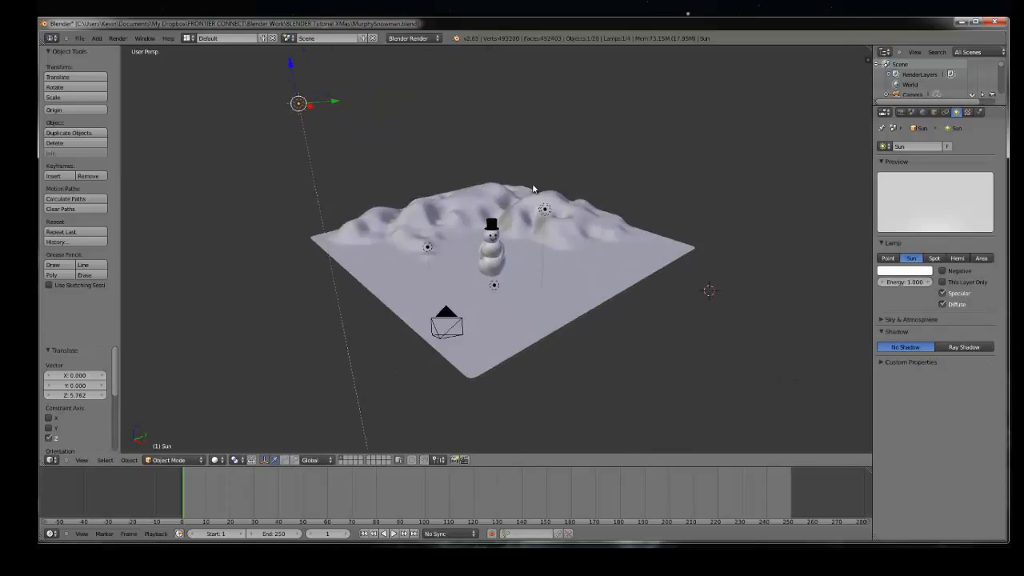
key("F12")
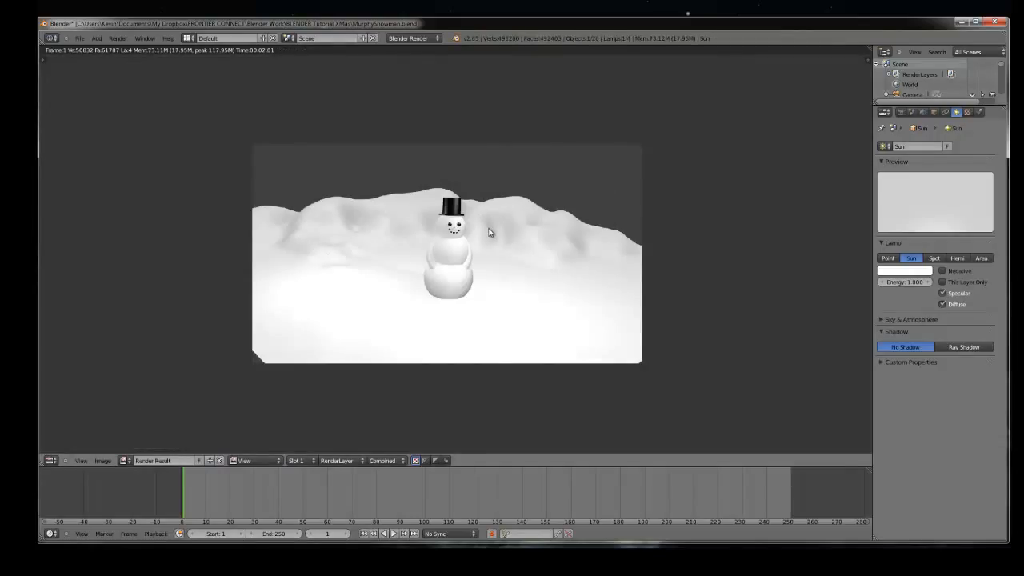
key("Escape")
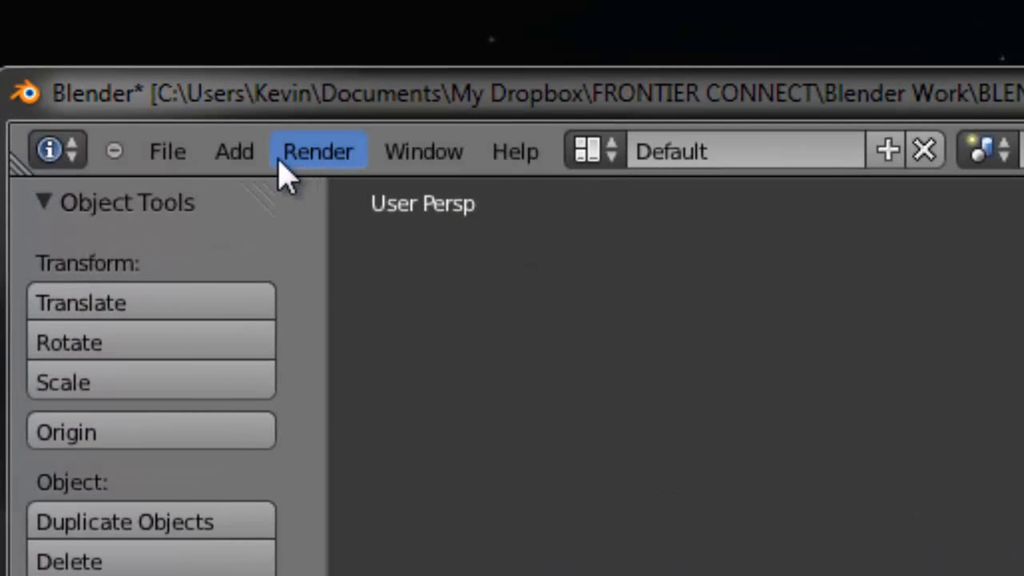
Step: Add a cone mesh and raise it along the Z axis until it sits above the snowy ground
left_click(247, 166)
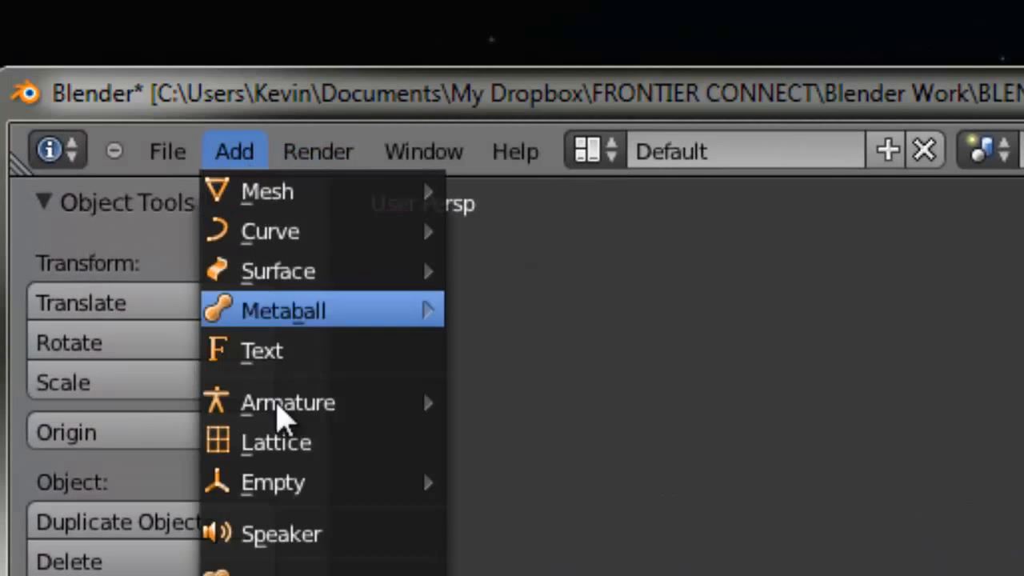
mouse_move(282, 488)
mouse_move(302, 197)
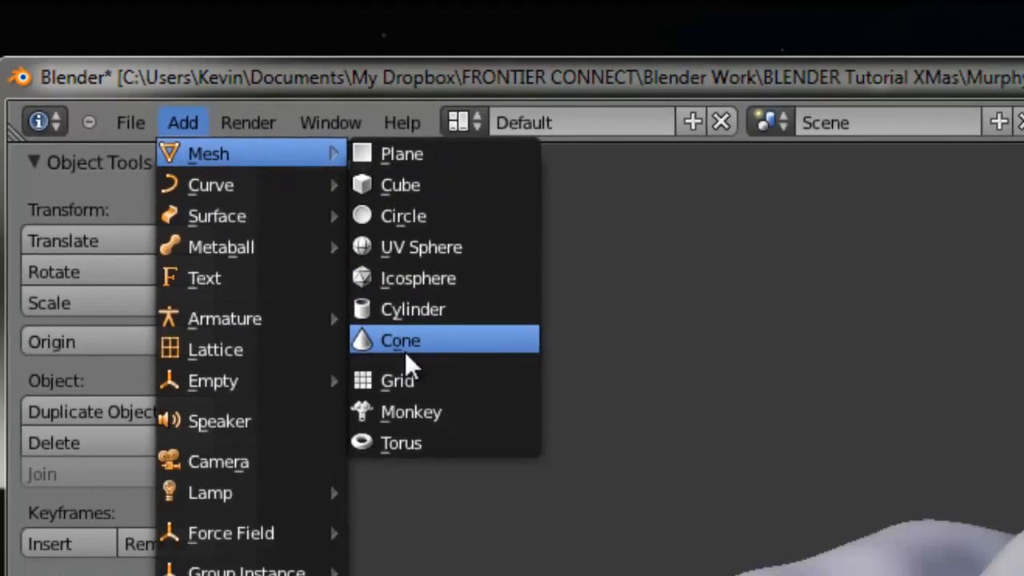
left_click(513, 431)
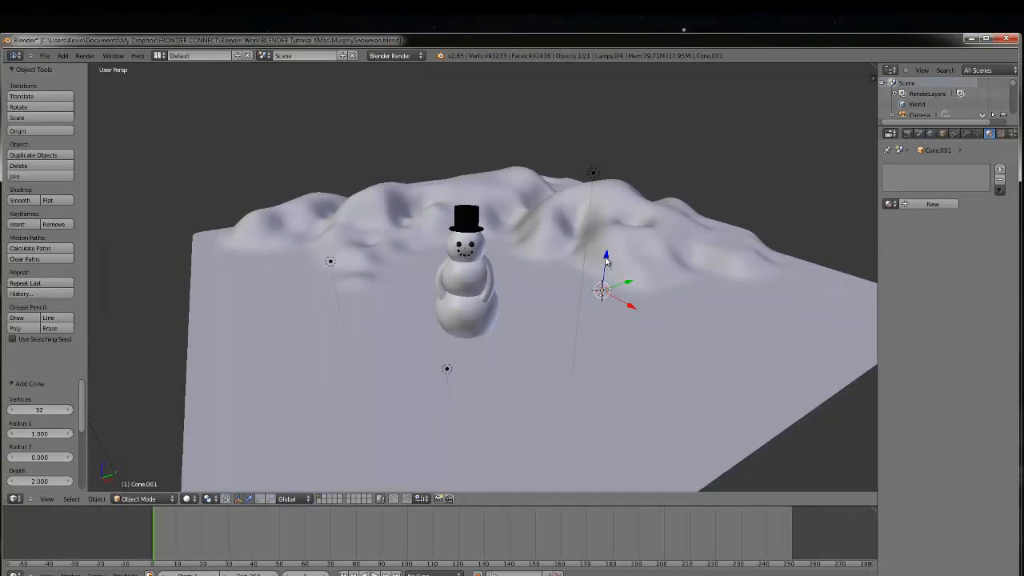
key("g")
key("z")
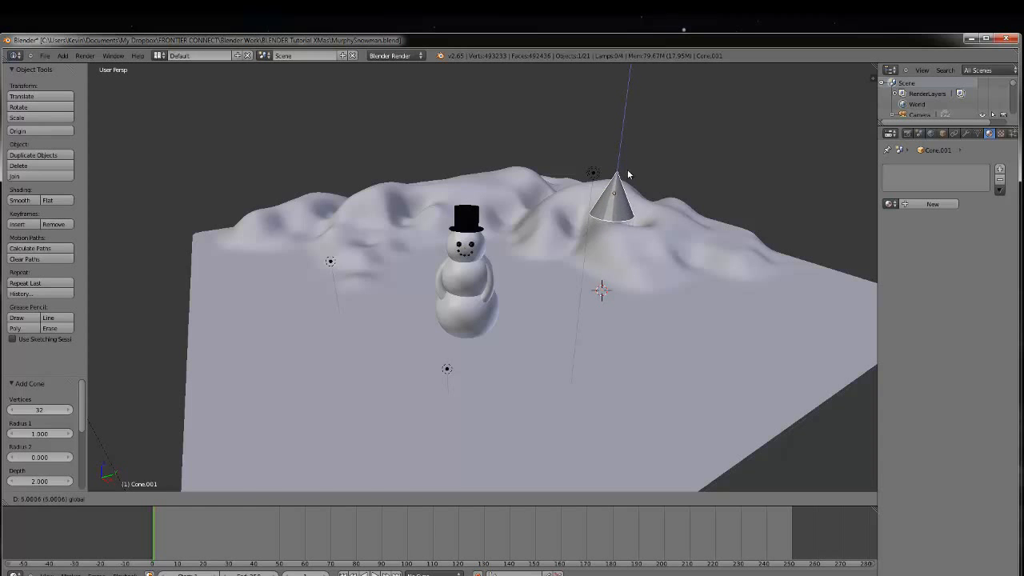
left_click(622, 171)
Step: Move the cone along the X, Y and Z axes so it stands close beside the snowman in front of the hills
key("g")
key("x")
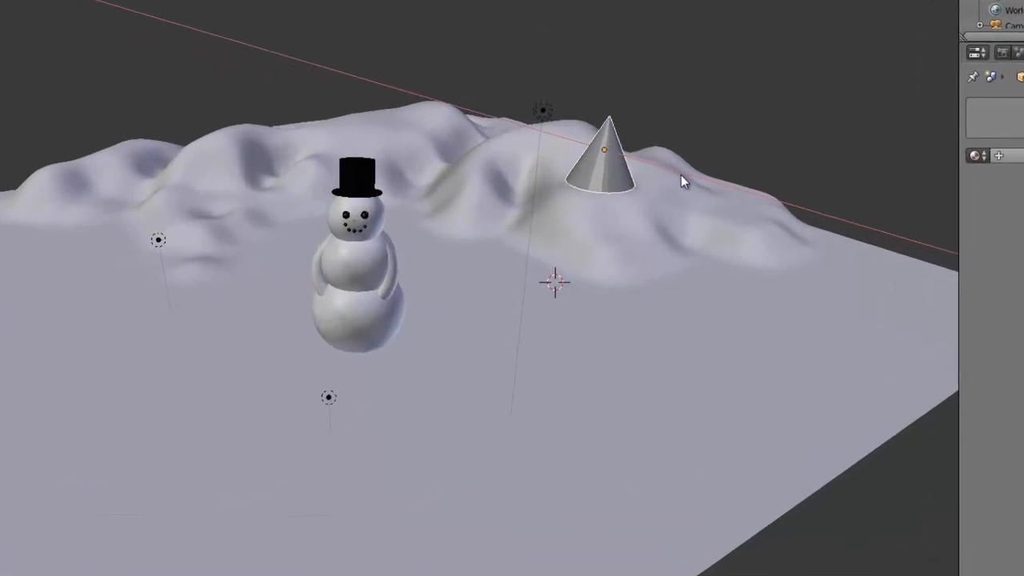
left_click(681, 180)
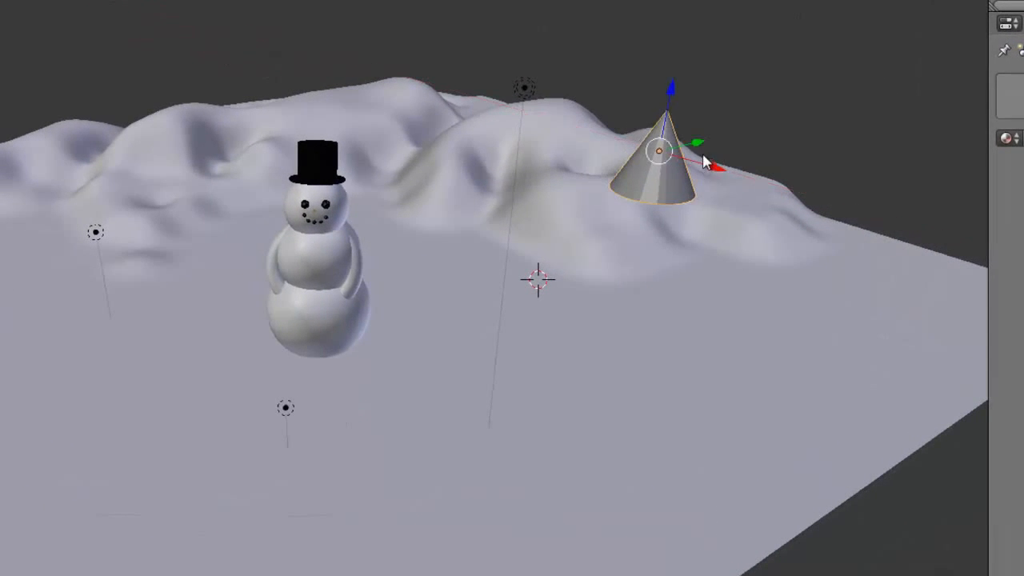
key("g")
key("y")
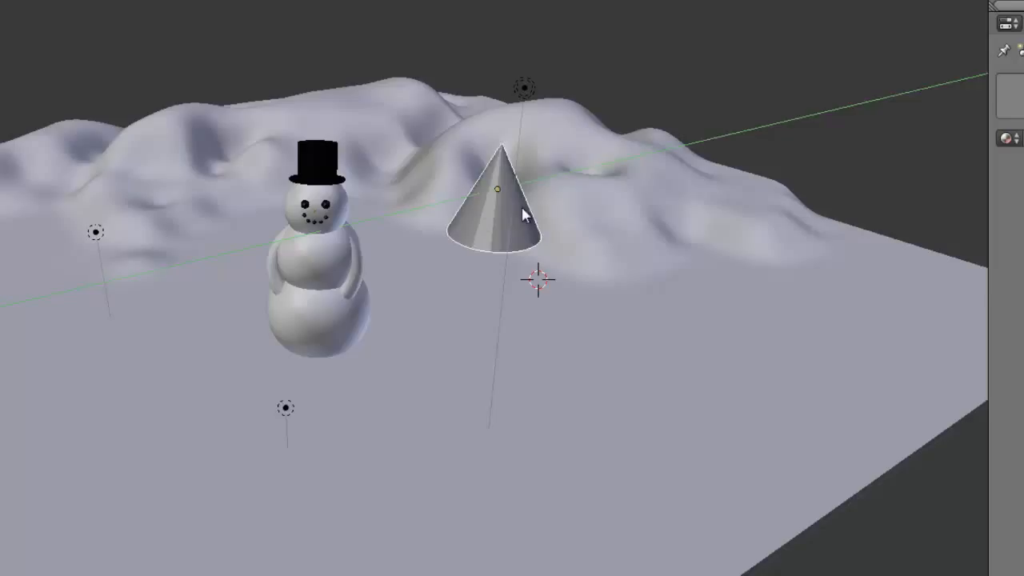
left_click(523, 215)
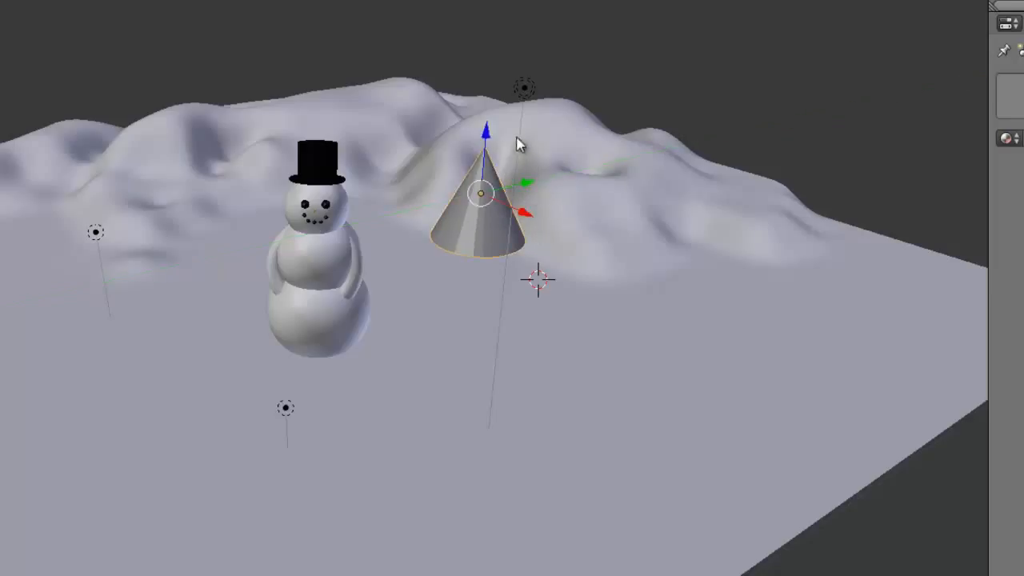
key("g")
key("z")
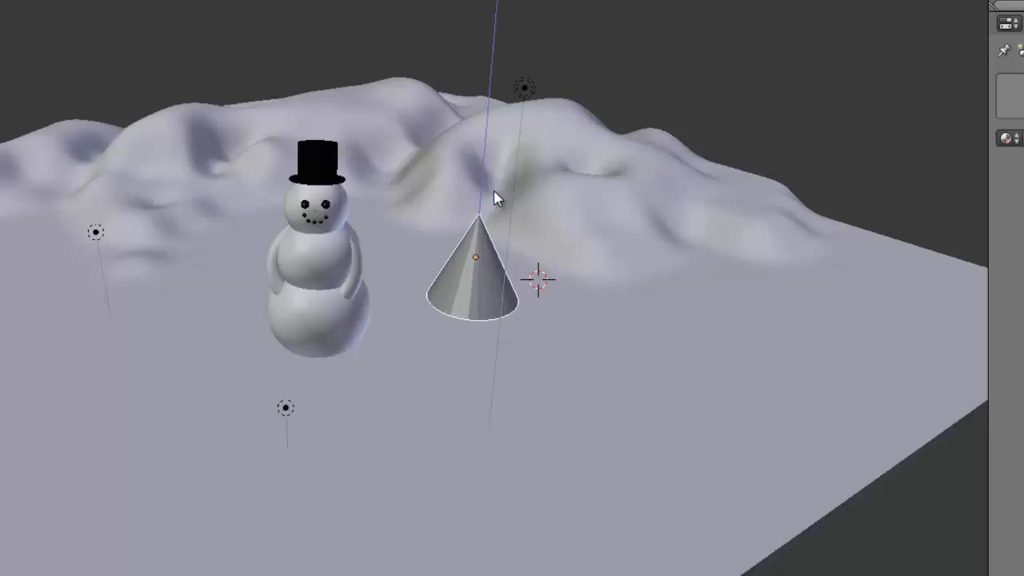
left_click(495, 199)
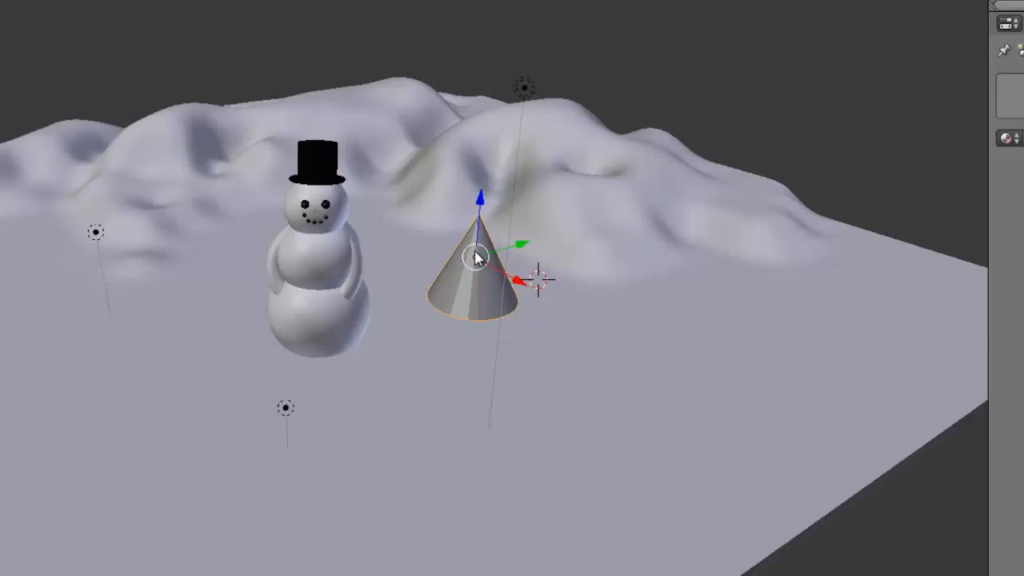
Step: Duplicate the cone in place and raise the copy slightly along the Z axis as a second tree tier
key("shift+d")
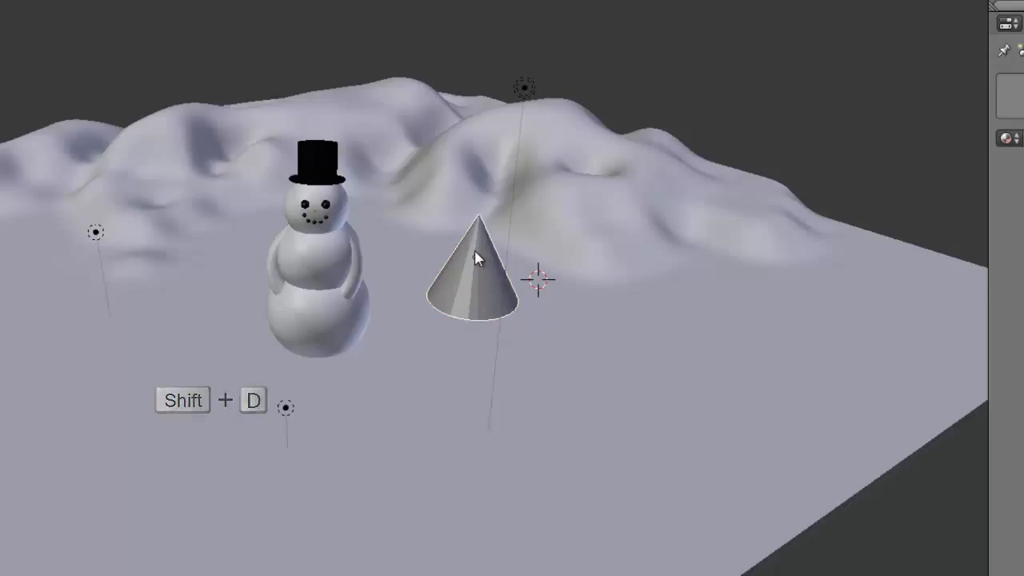
key("Return")
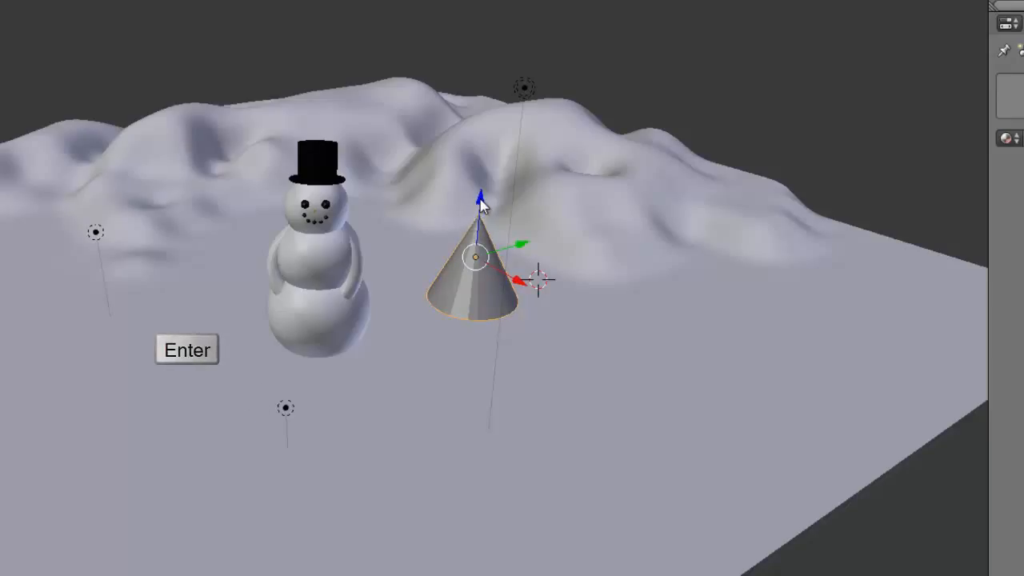
left_click_drag(480, 199, 484, 177)
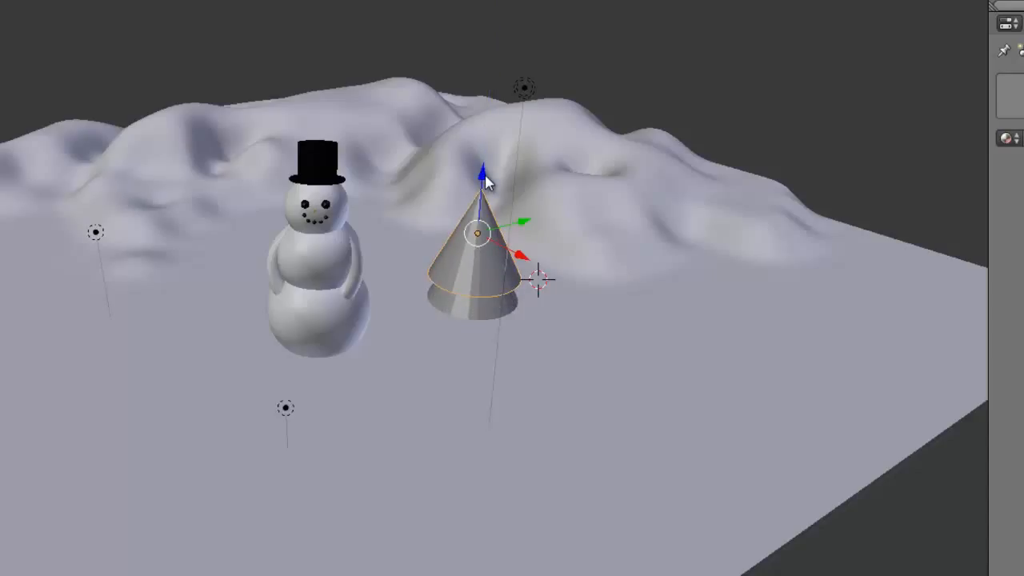
Step: Duplicate the second cone and raise the new copy slightly along the Z axis as the tree's top tier
key("shift+d")
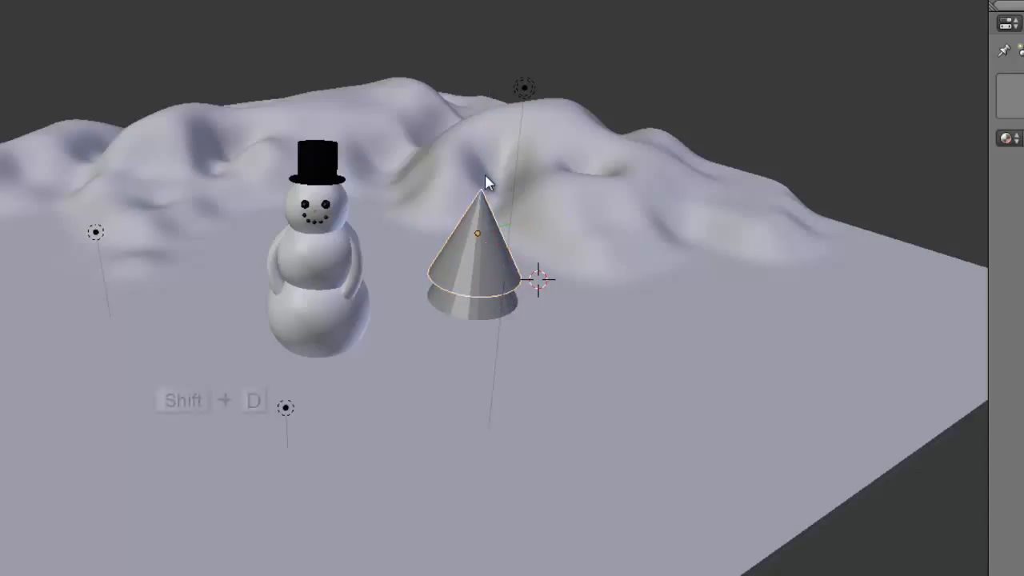
key("Return")
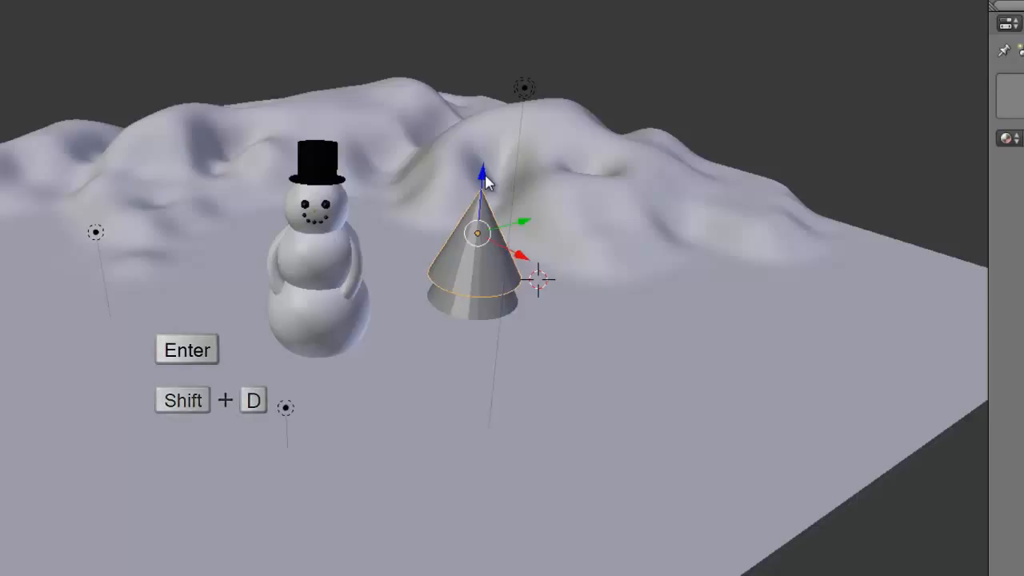
left_click_drag(485, 172, 491, 150)
Step: Create a new material for the tree's top cone and name it tree
middle_click_drag(496, 228, 463, 217)
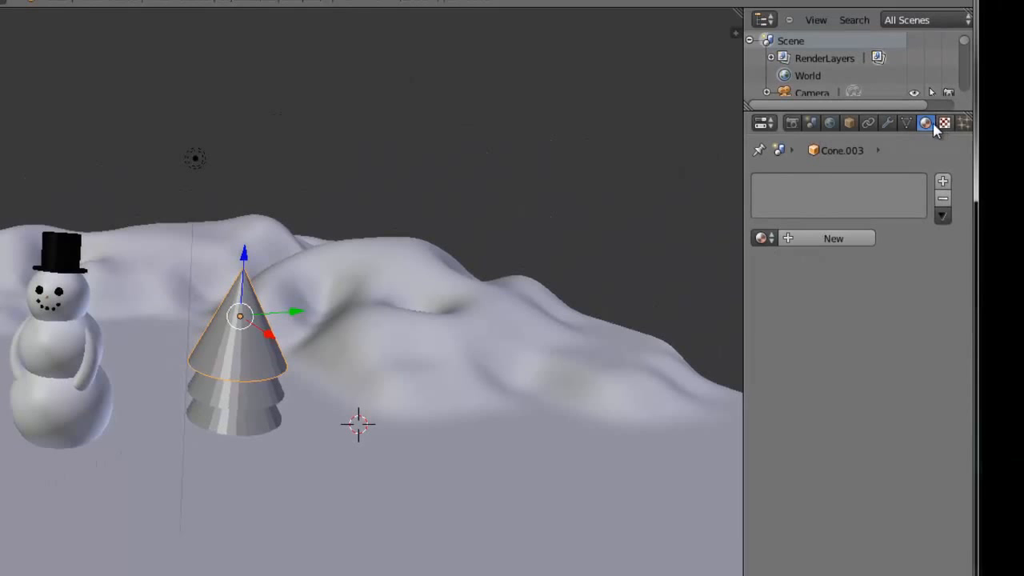
left_click(808, 239)
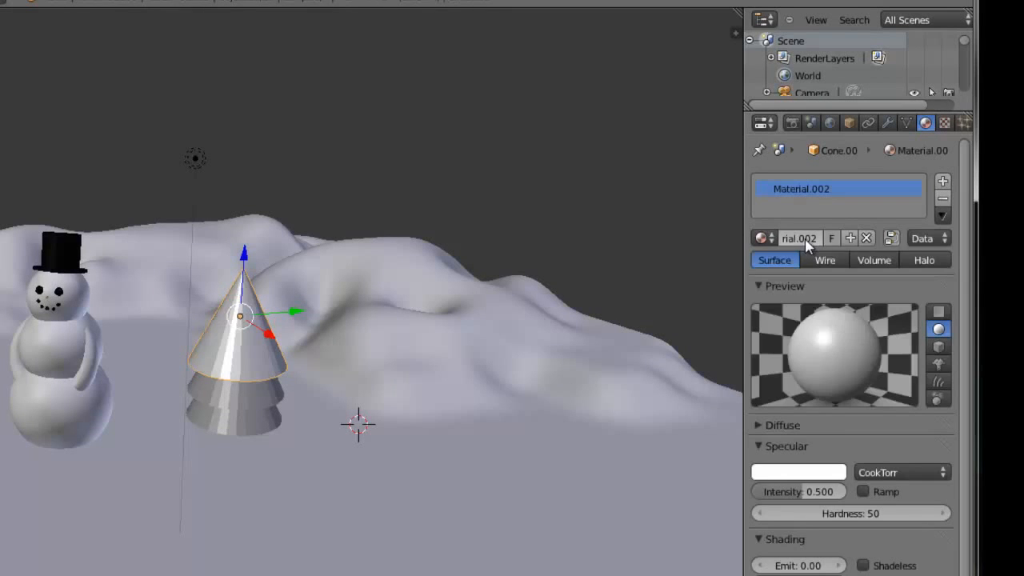
double_click(806, 240)
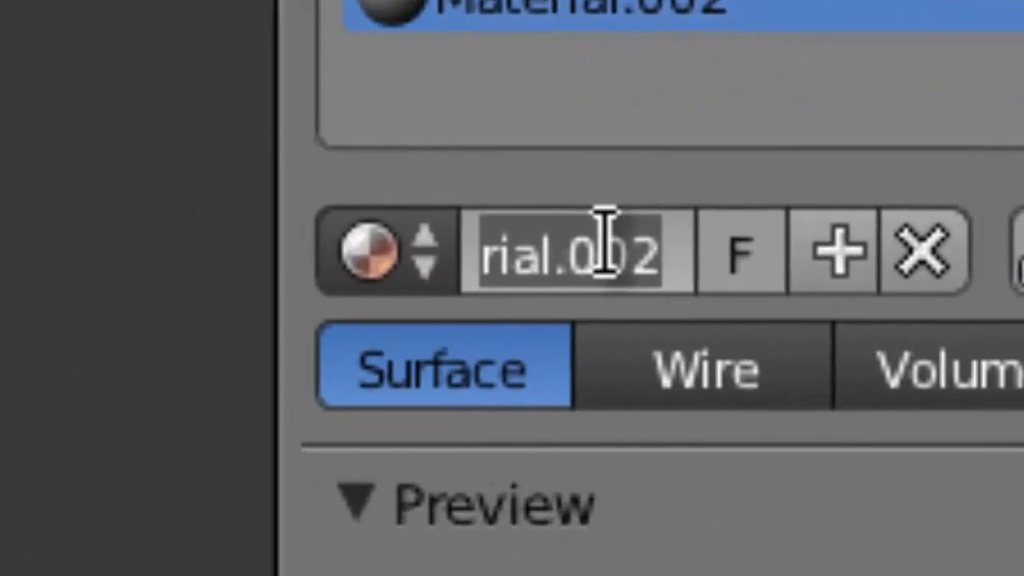
type("t")
type("ree")
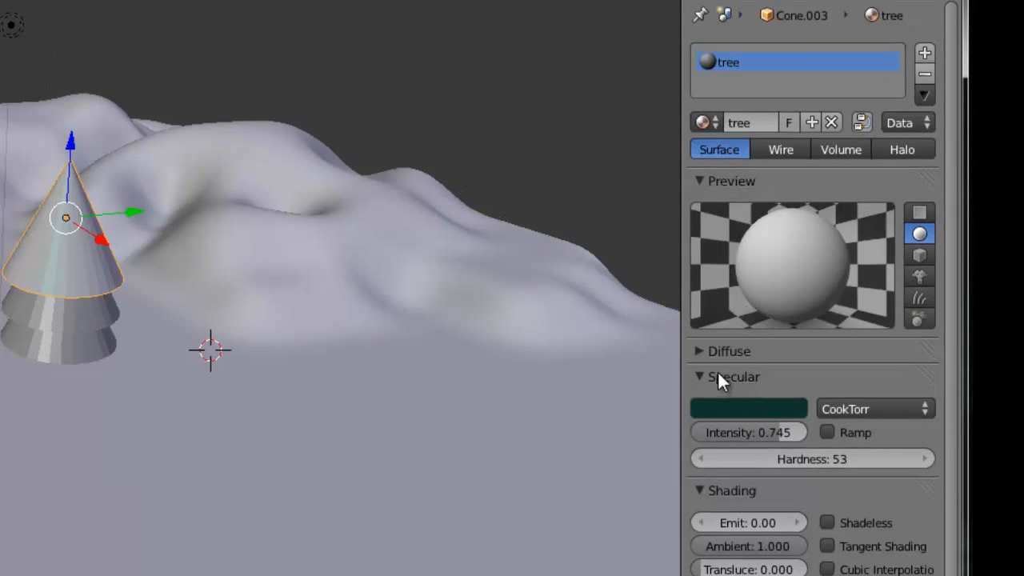
Step: Set the tree material's diffuse colour to a dark teal green
left_click(704, 352)
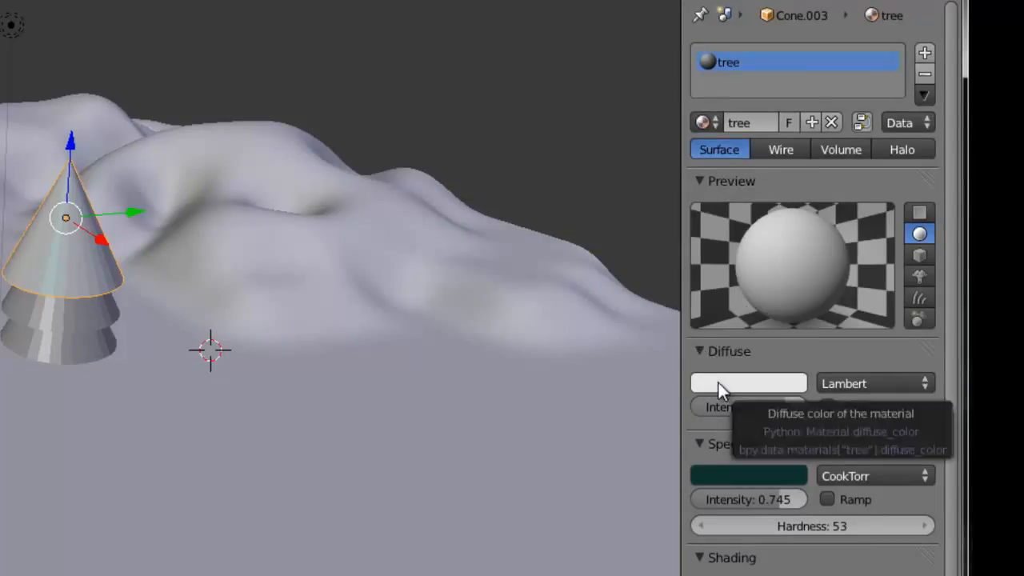
left_click(718, 383)
left_click(704, 174)
mouse_move(679, 154)
left_mouse_down()
mouse_move(673, 107)
mouse_move(715, 102)
mouse_move(673, 102)
left_mouse_up()
mouse_move(796, 154)
left_mouse_down()
mouse_move(788, 268)
mouse_move(804, 302)
mouse_move(788, 208)
left_mouse_up()
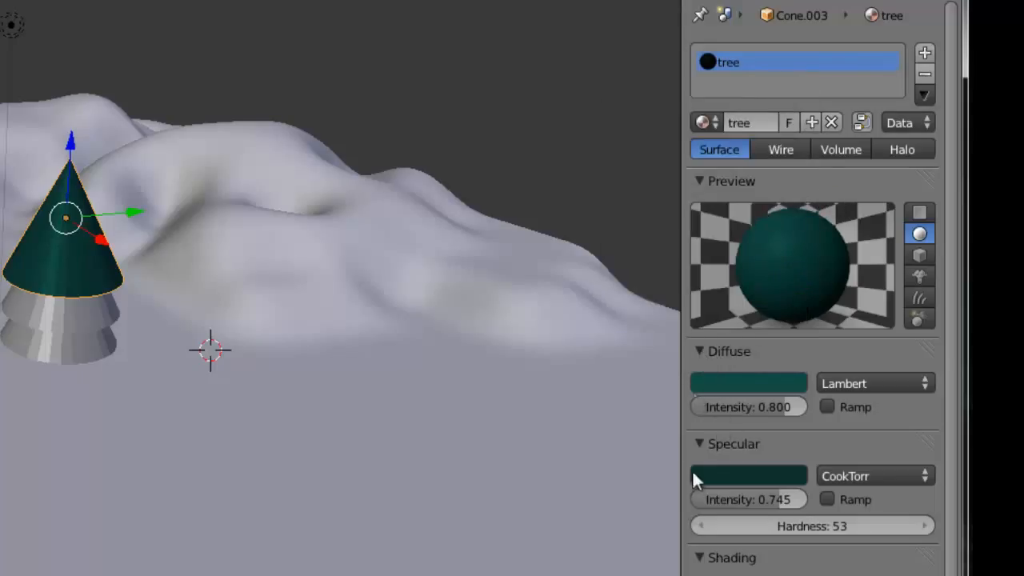
Step: Lower the tree material's diffuse intensity to 0.479 and shift its diffuse colour to a darker forest green
left_click(691, 442)
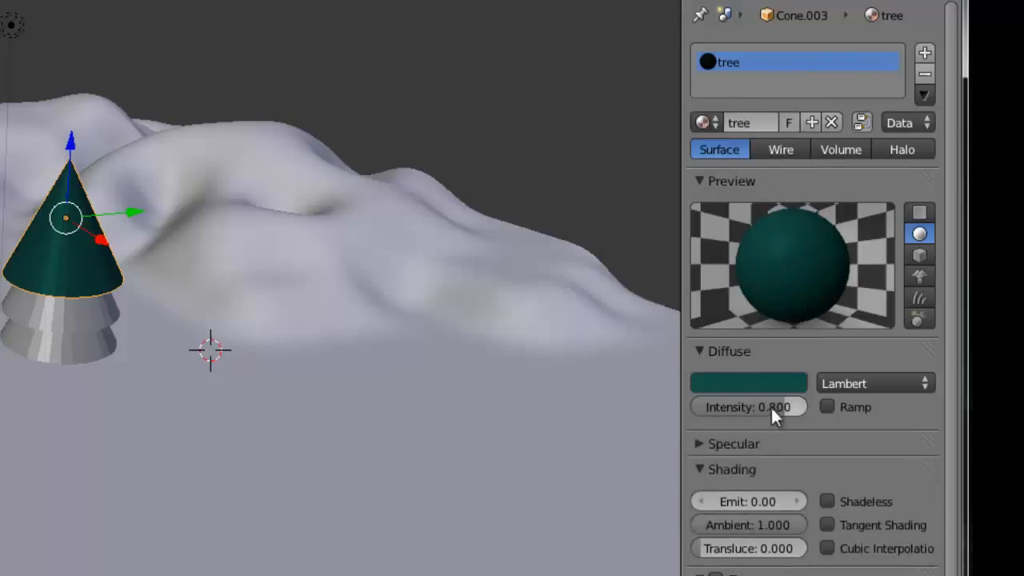
left_click_drag(763, 402, 737, 406)
left_click(757, 385)
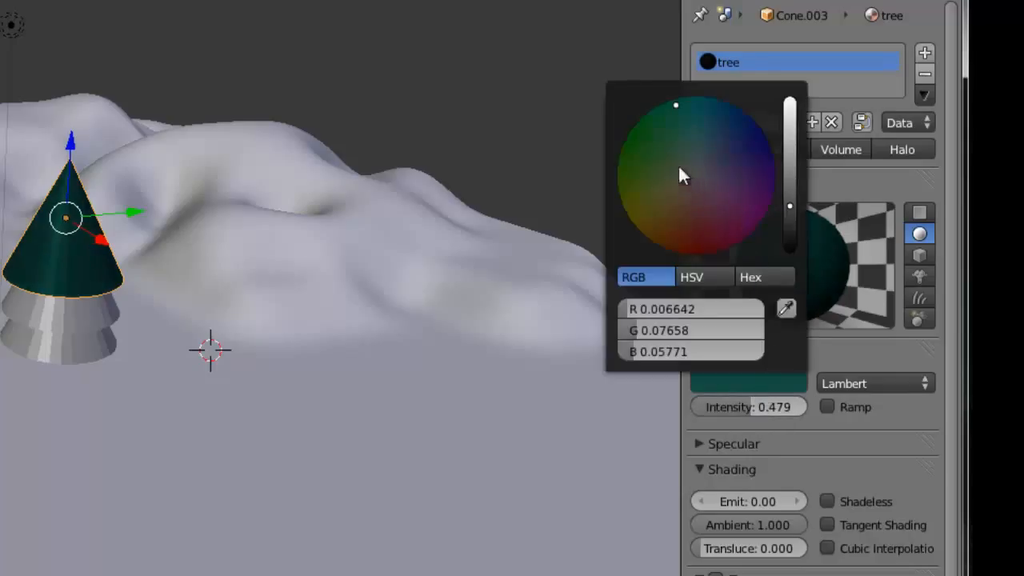
left_click_drag(680, 170, 658, 143)
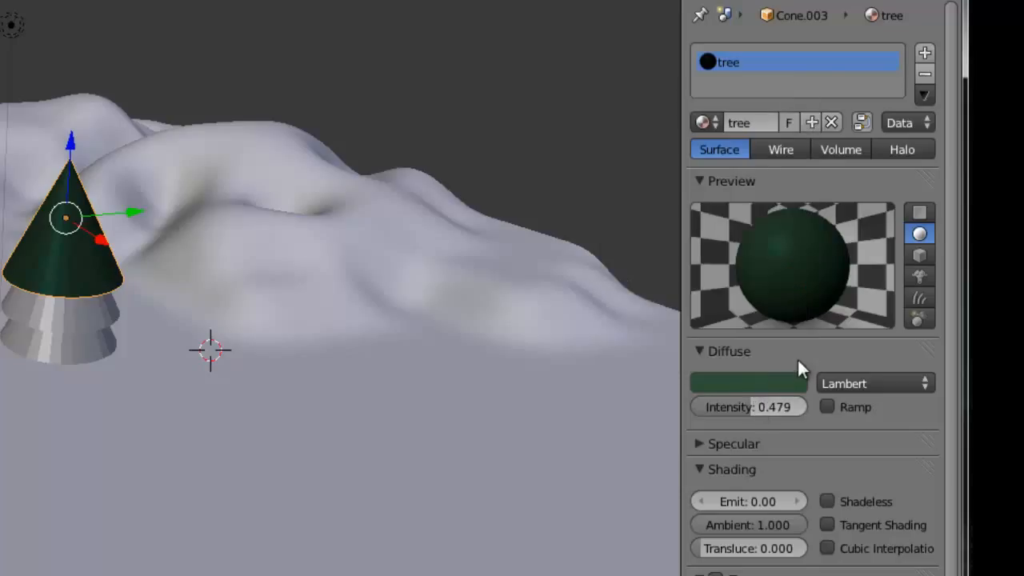
left_click(799, 360)
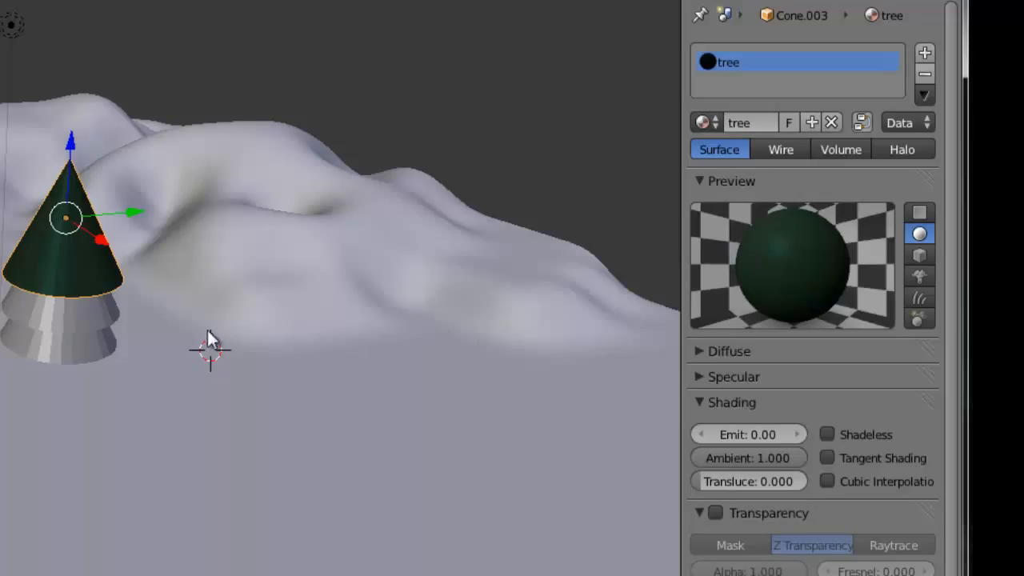
Step: Assign the existing tree material to the middle and bottom cones of the tree
right_click(86, 320)
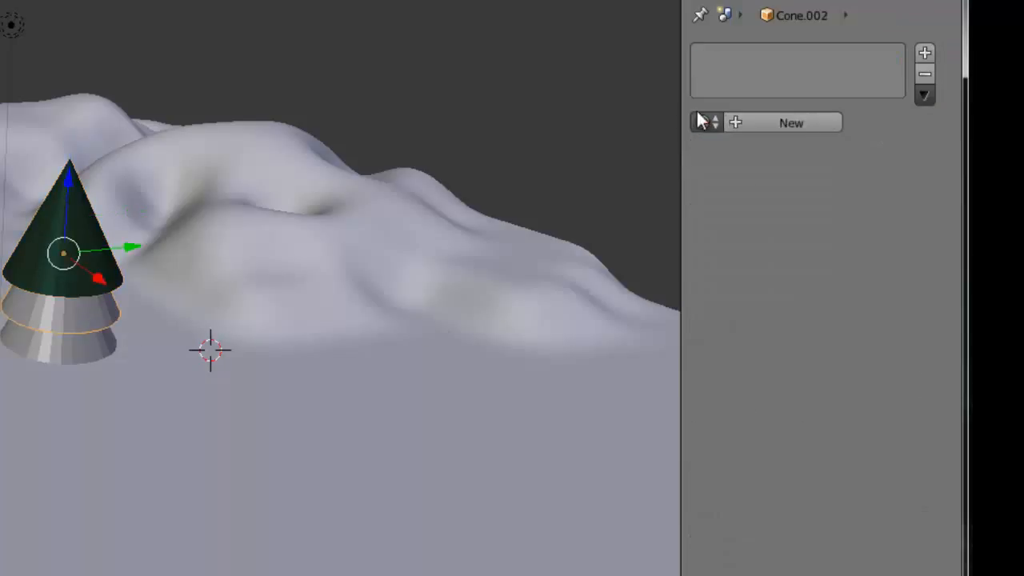
left_click(716, 122)
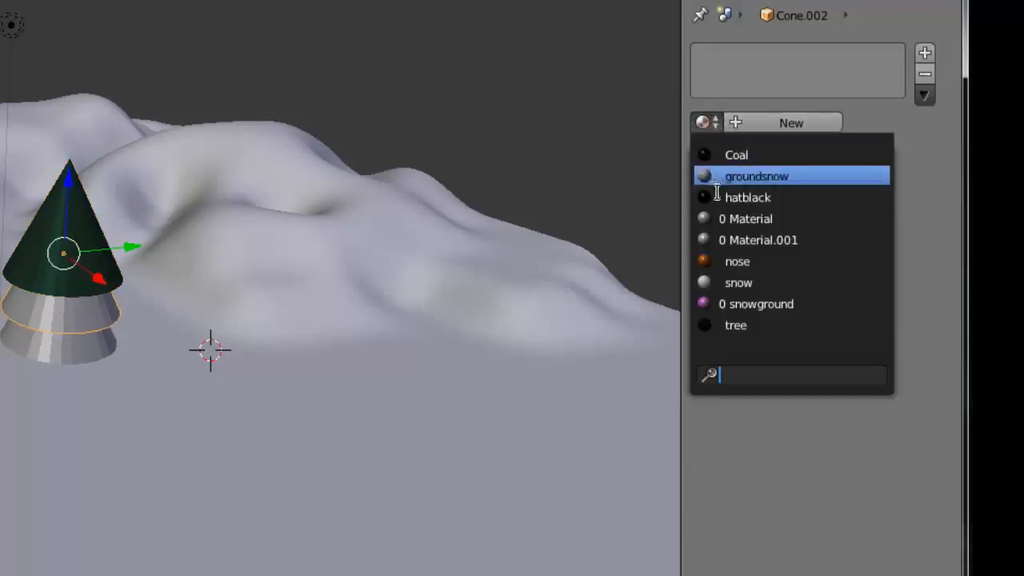
left_click(740, 325)
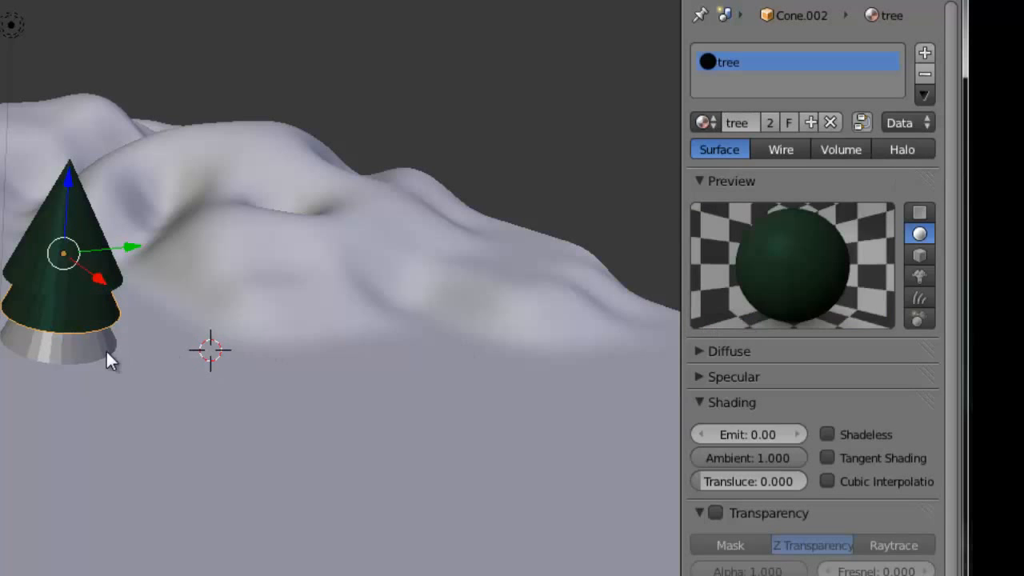
right_click(64, 348)
left_click(704, 121)
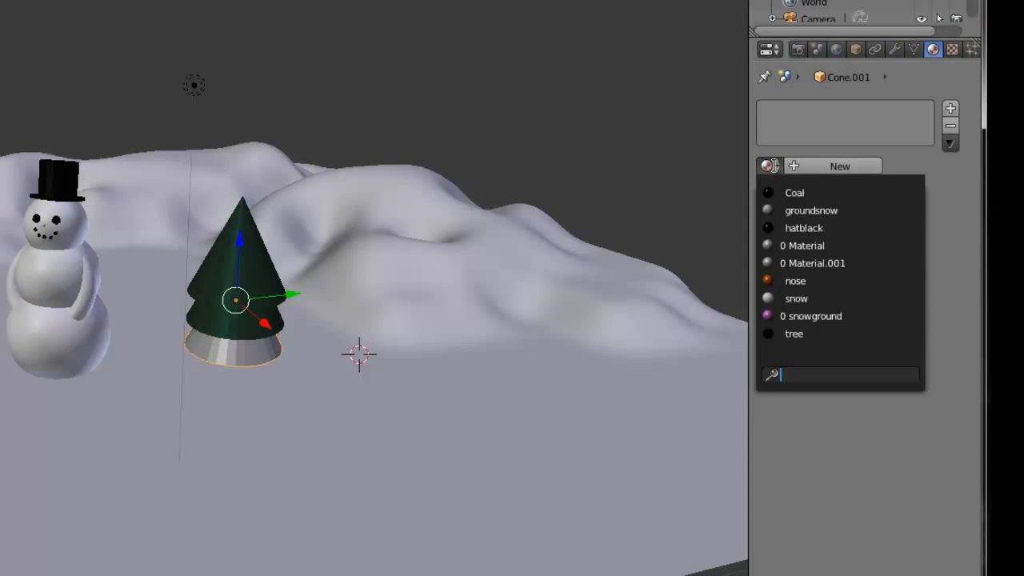
left_click(792, 333)
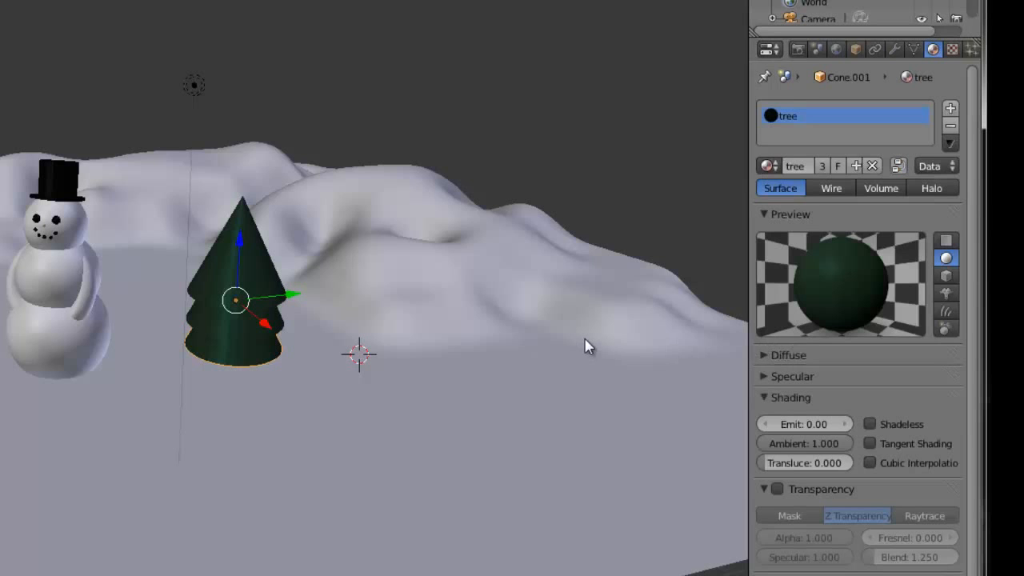
Step: Render the scene to check the green tree beside the snowman, and return to the 3D view
key("F12")
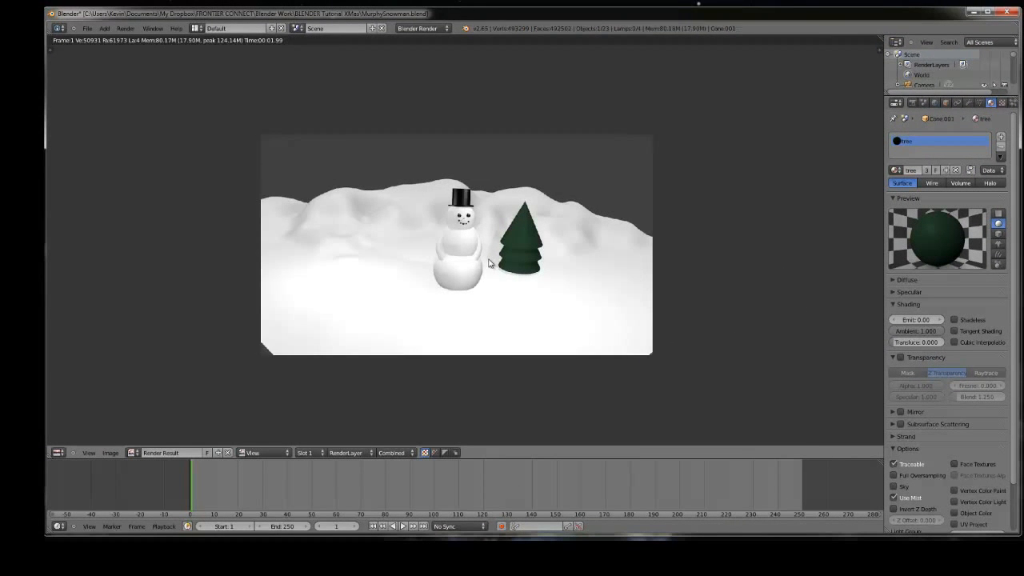
scroll(489, 264, "down", 2)
key("F12")
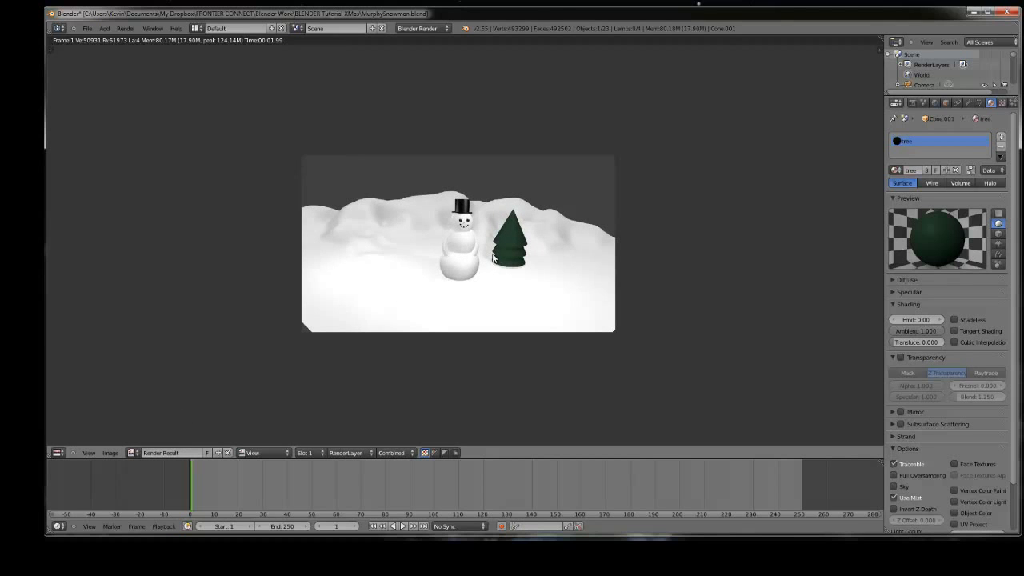
key("Escape")
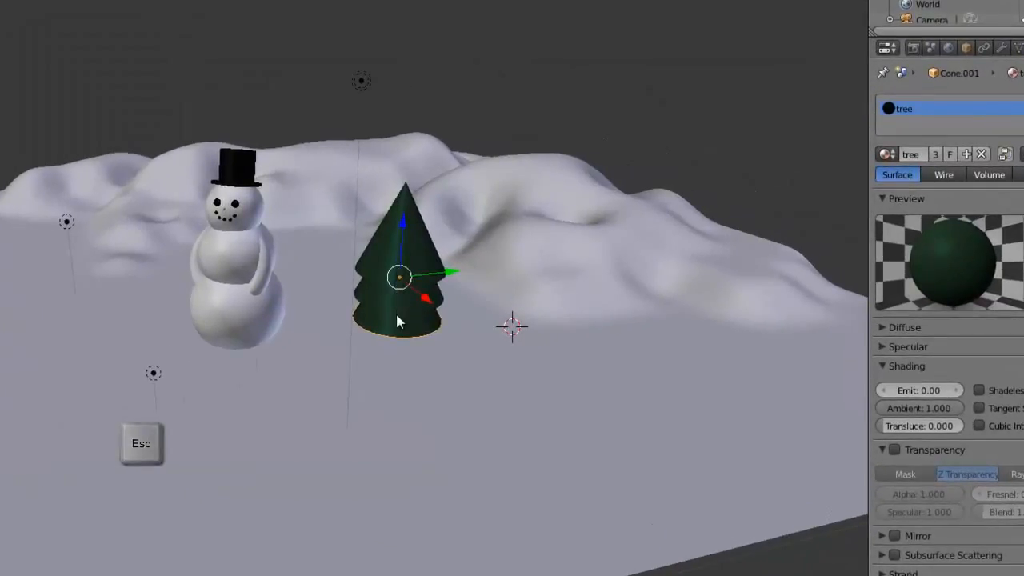
Step: Select all three cones of the tree and duplicate them in place
key("shift+d")
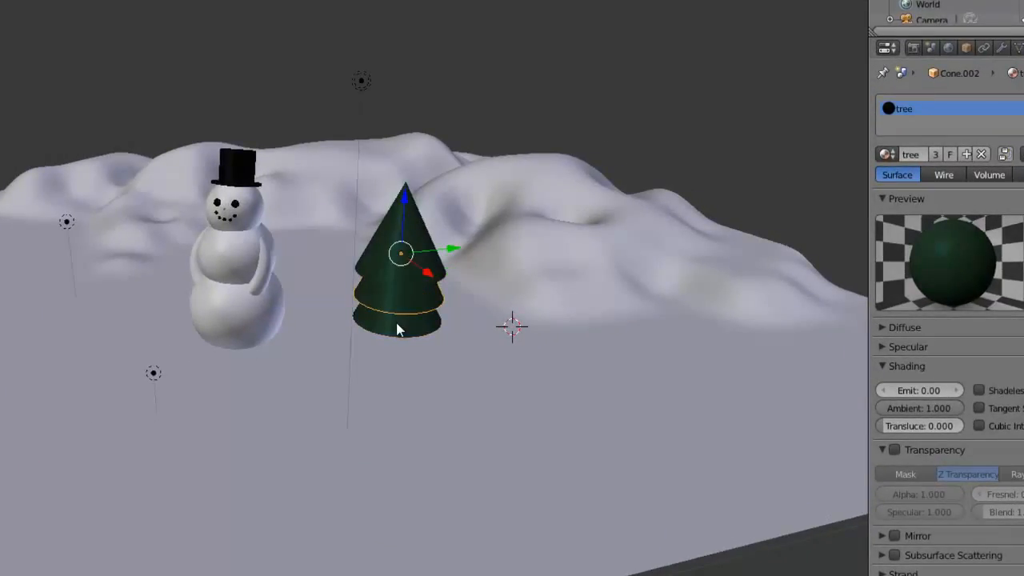
right_click(401, 322)
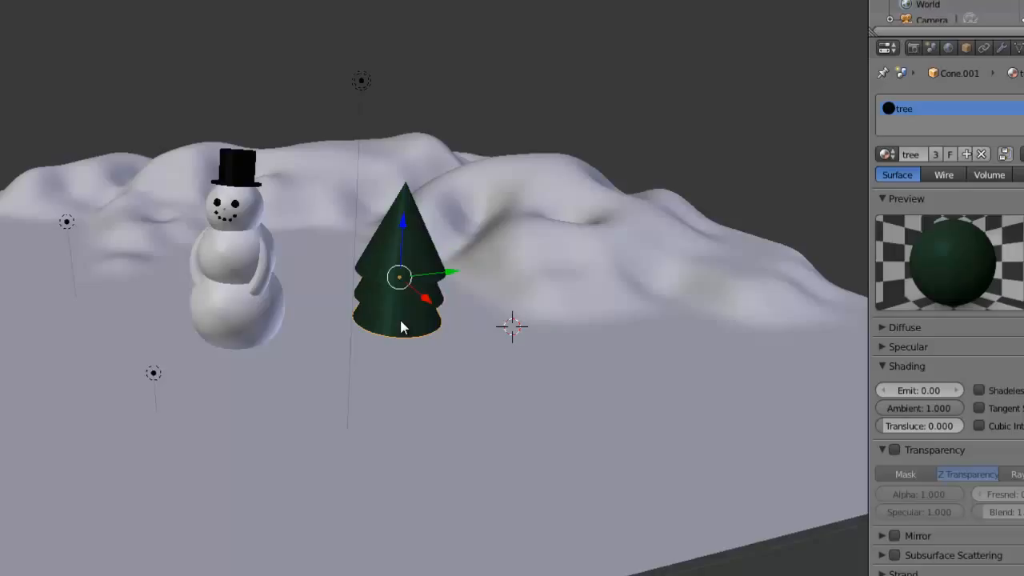
right_click(395, 294)
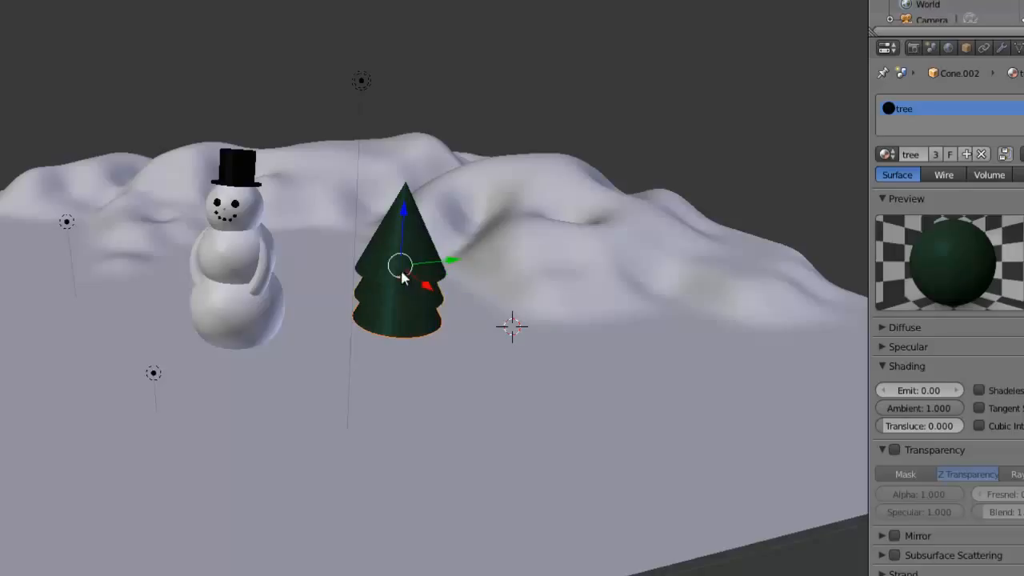
right_click(389, 253, "shift")
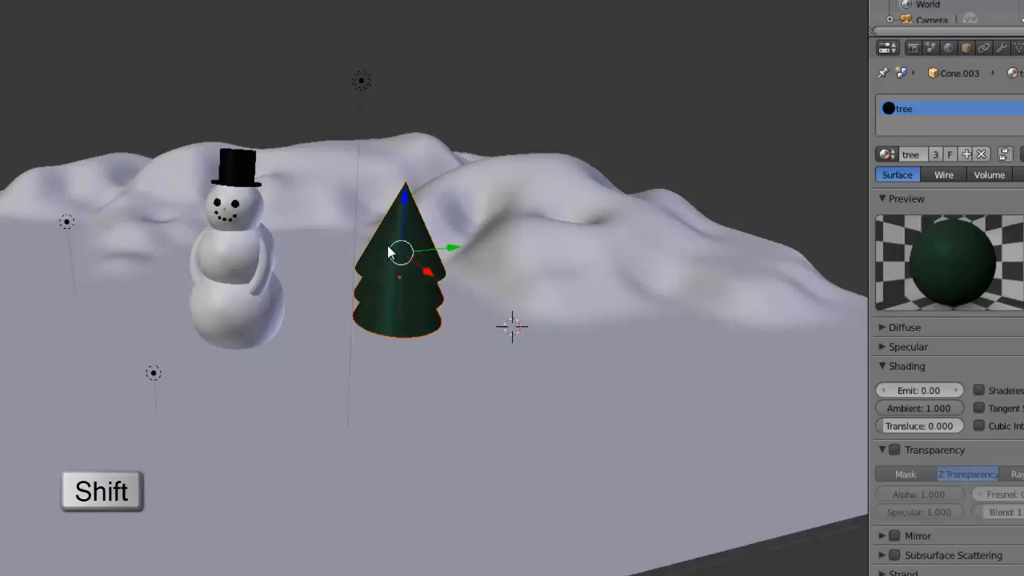
key("shift+d")
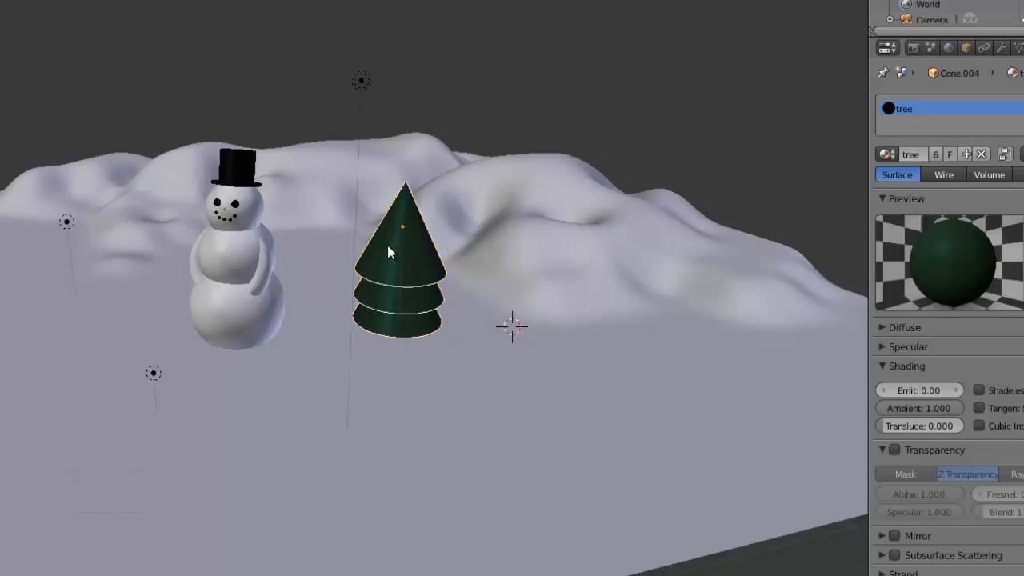
left_click(388, 252)
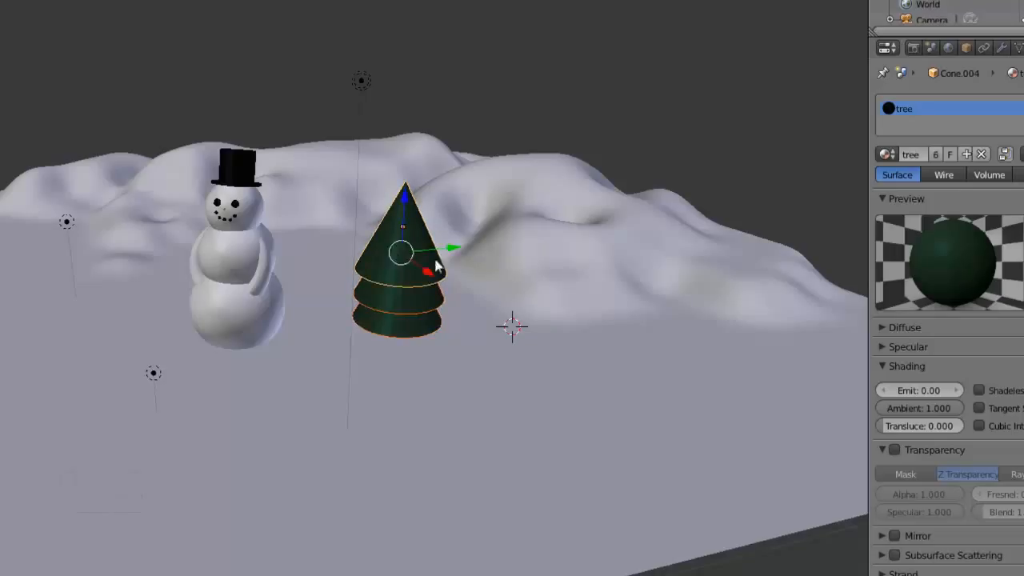
Step: Move the duplicated tree along the X axis onto the distant hills, scale it down, and adjust its height along Z to sit on the snow
left_click_drag(437, 274, 403, 137)
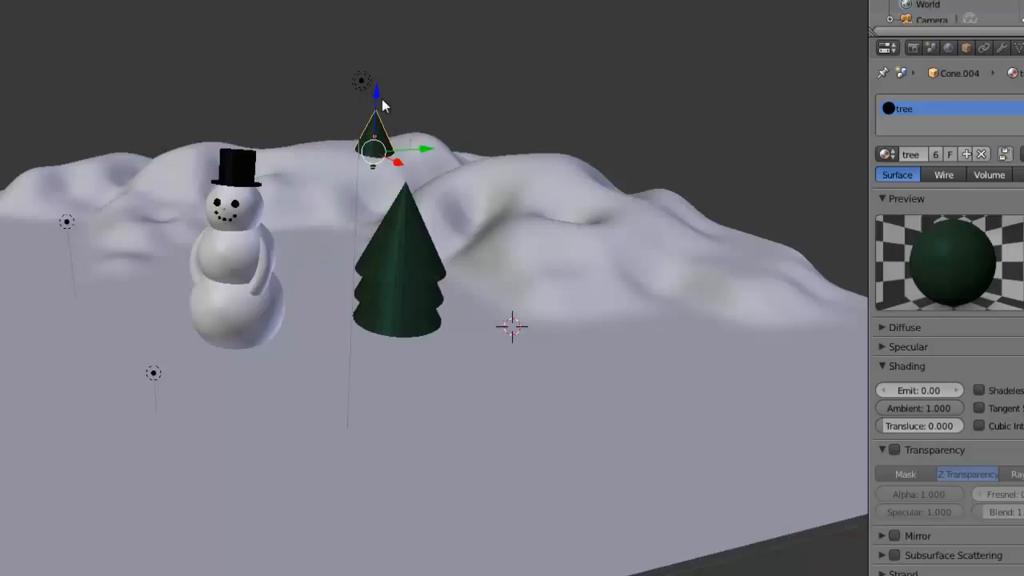
left_click_drag(378, 96, 384, 60)
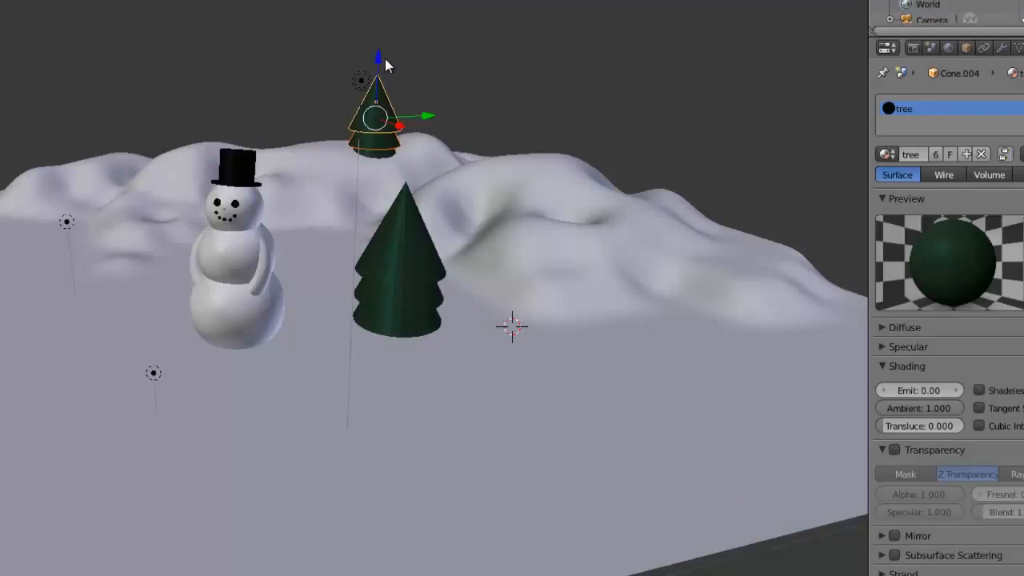
key("s")
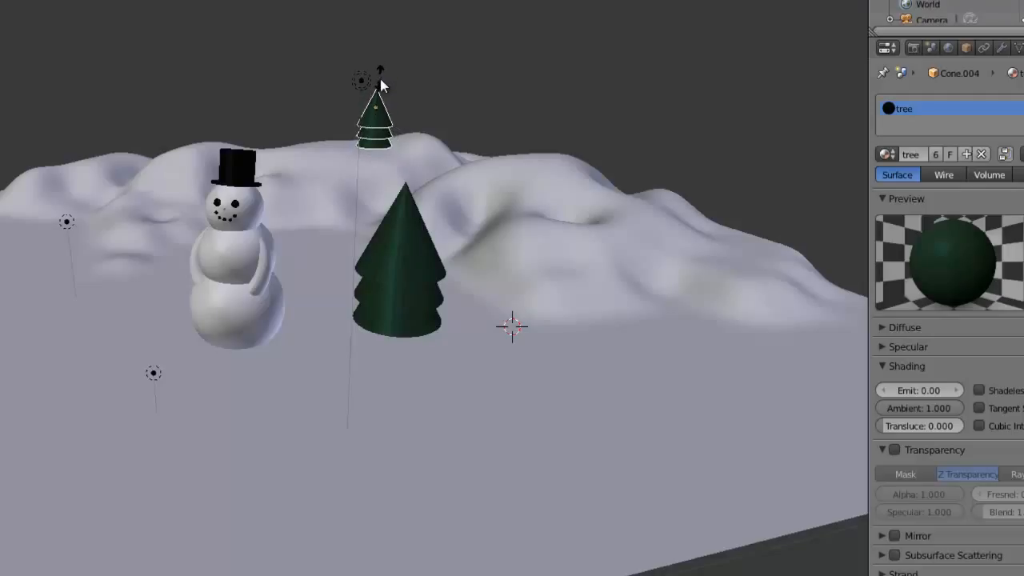
left_click(380, 79)
left_click_drag(381, 66, 390, 93)
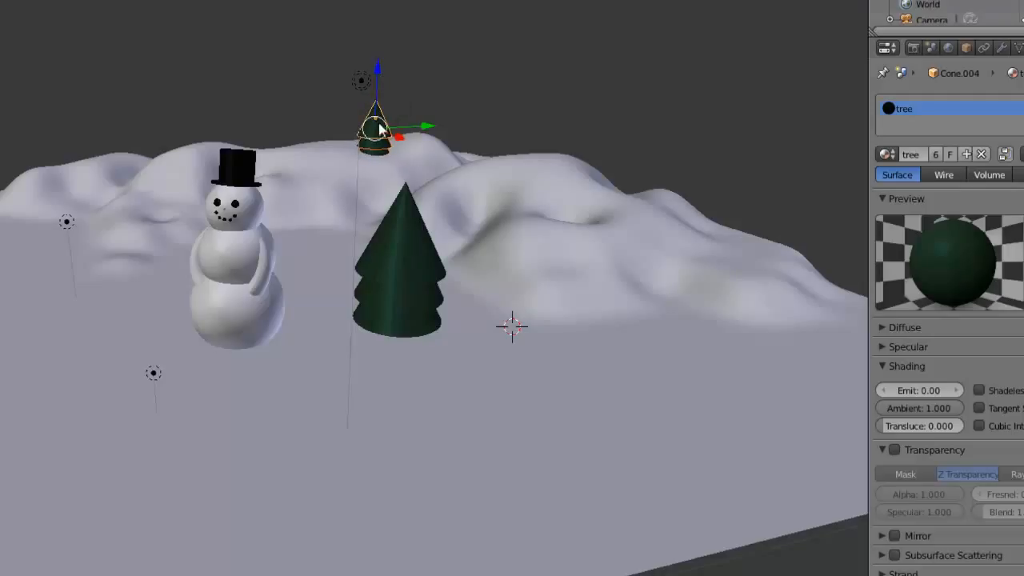
Step: Scale down the top cone of the front tree so it is narrower than the tiers below
right_click(406, 256)
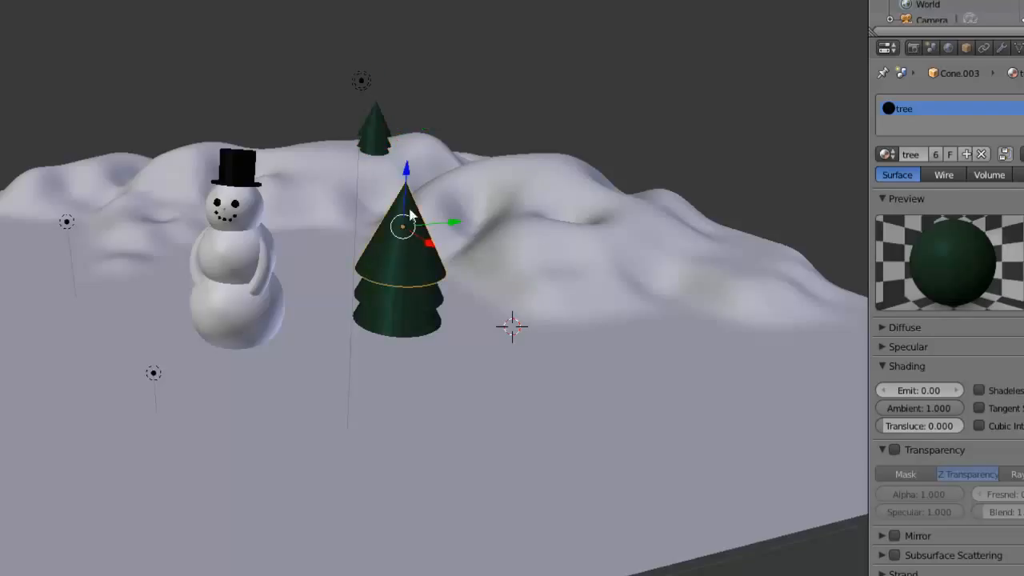
key("s")
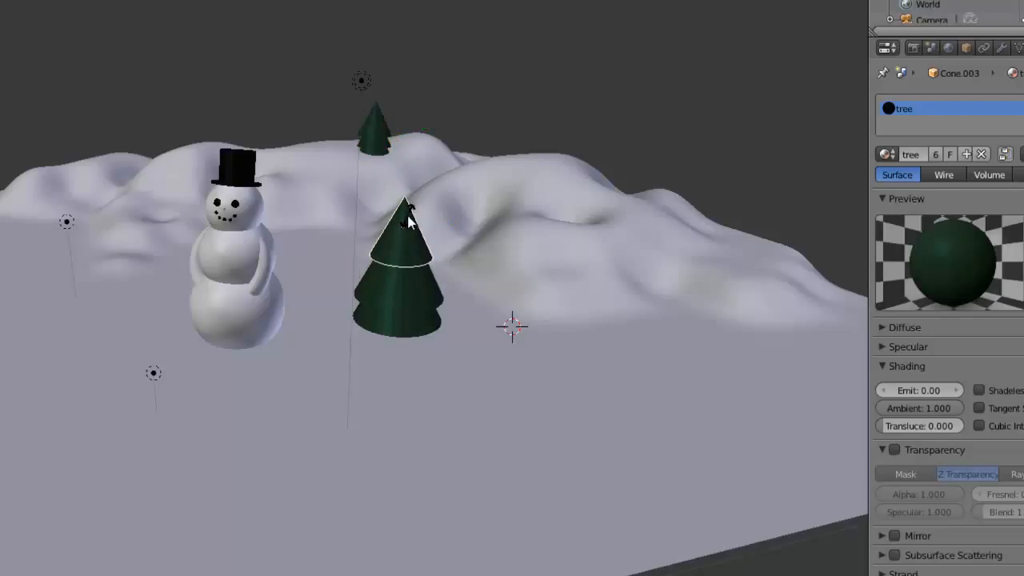
left_click(408, 222)
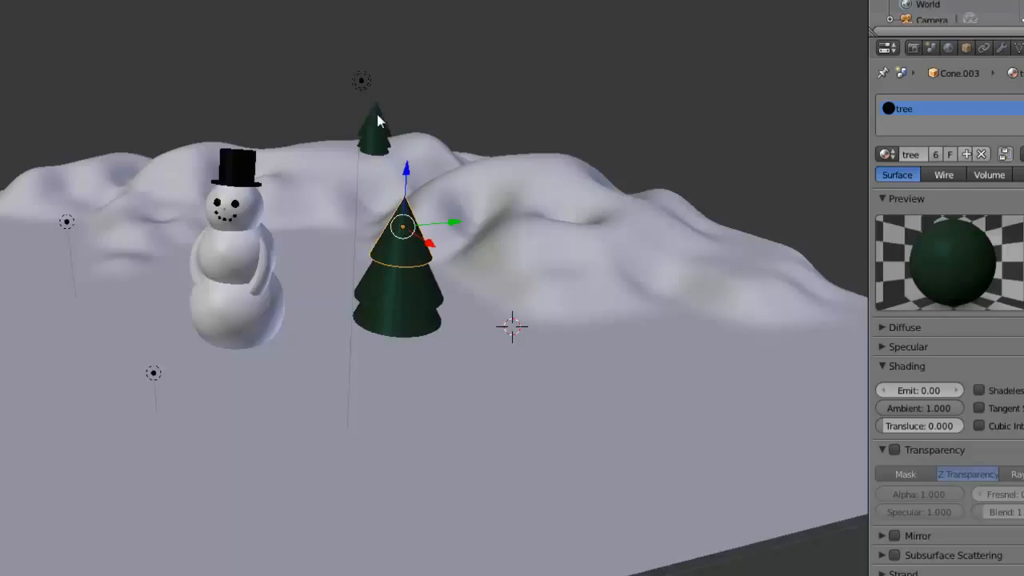
Step: Scale down the top cone of the distant tree on the hills to match the front tree's taper
scroll(376, 112, "up", 4)
right_click(413, 70)
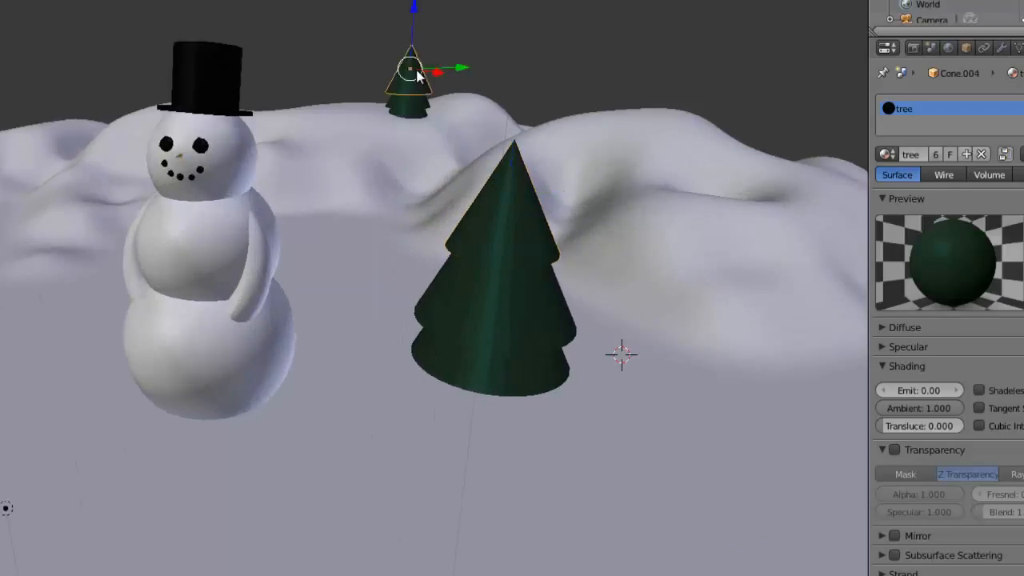
key("s")
left_click(422, 72)
Step: Render the scene to check both tapered trees together with the snowman
scroll(419, 69, "down", 2)
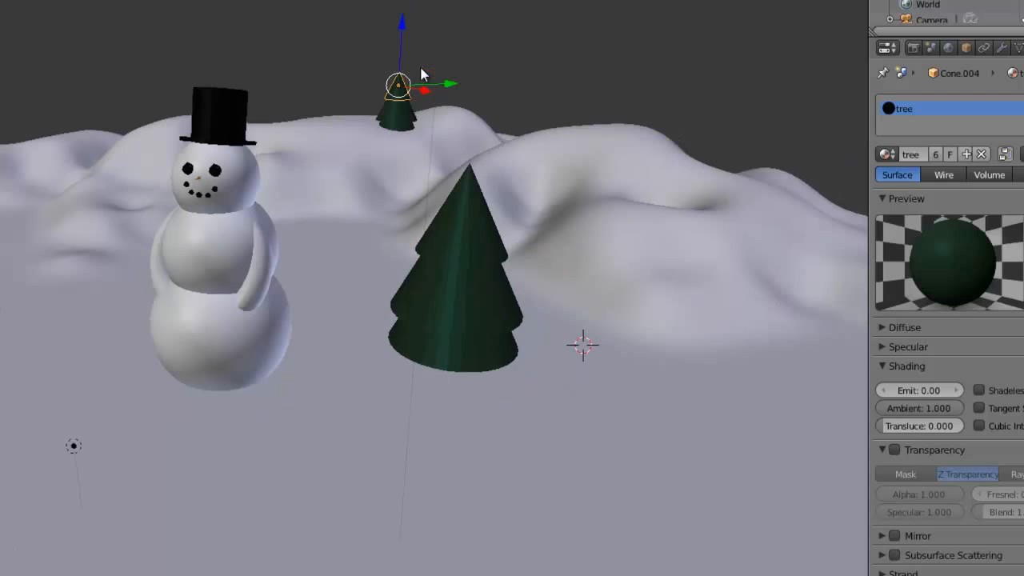
middle_click_drag(421, 73, 444, 79)
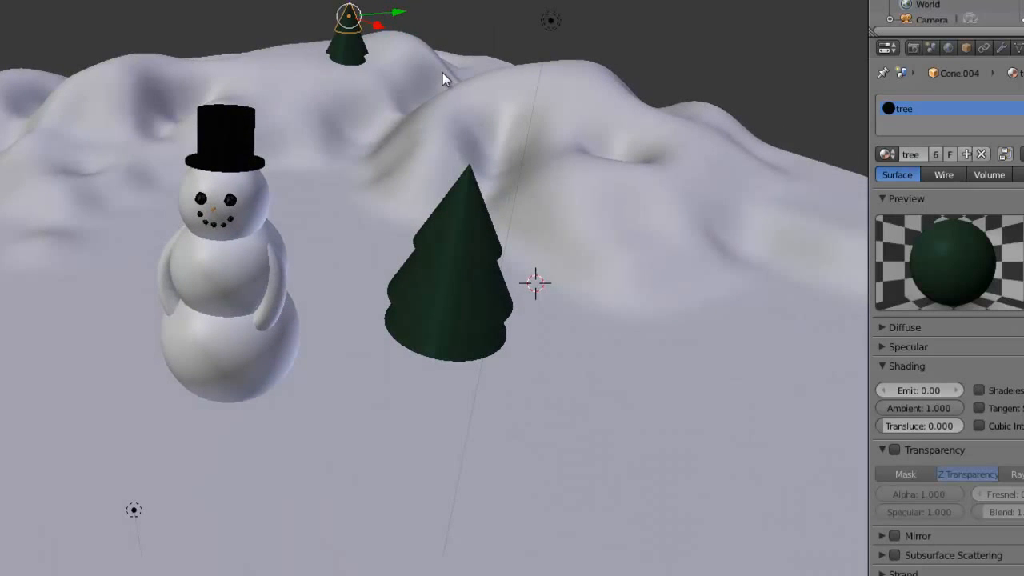
key("F12")
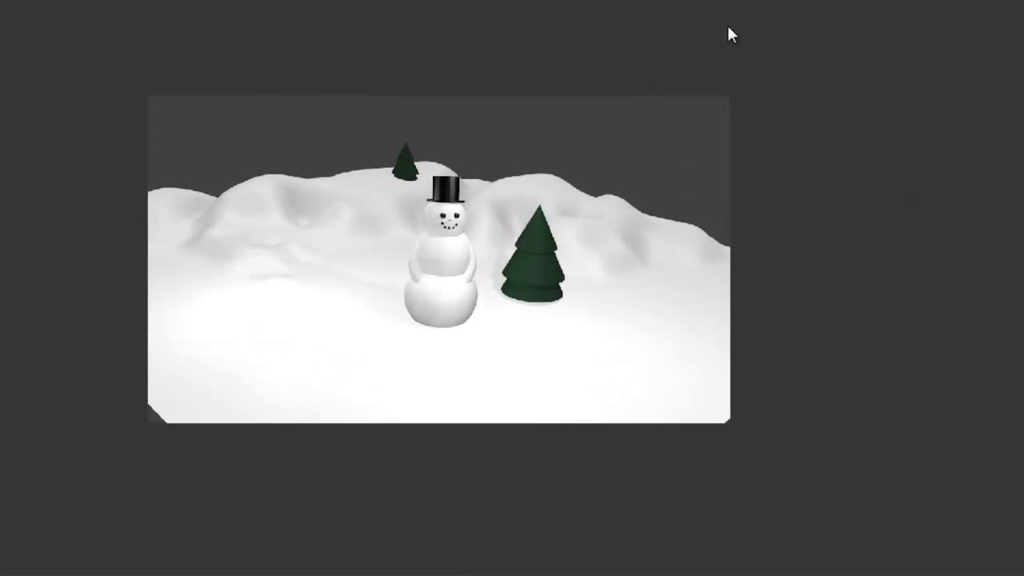
Step: Render the snowman scene once more and return to the 3D view
key("F12")
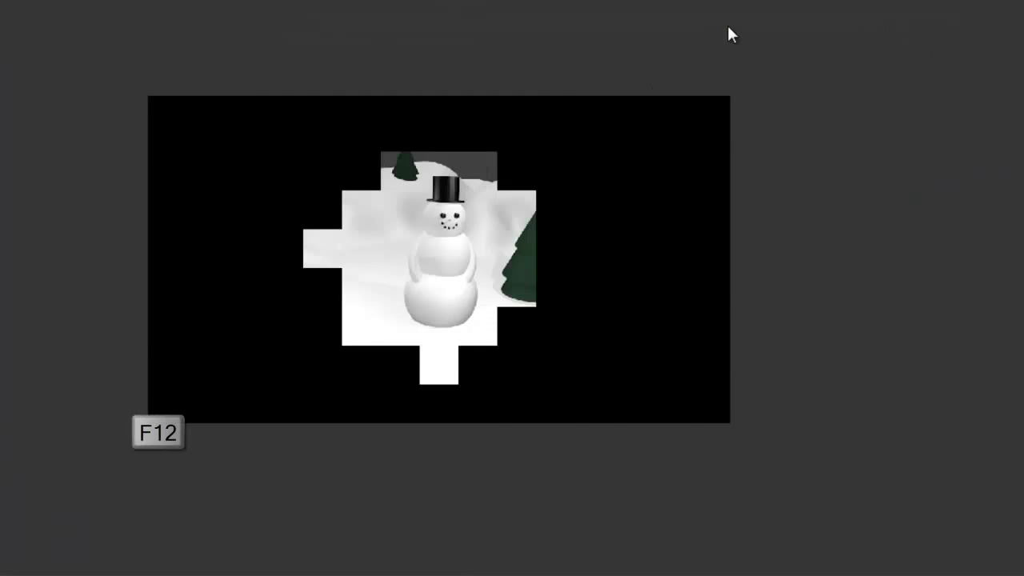
key("Escape")
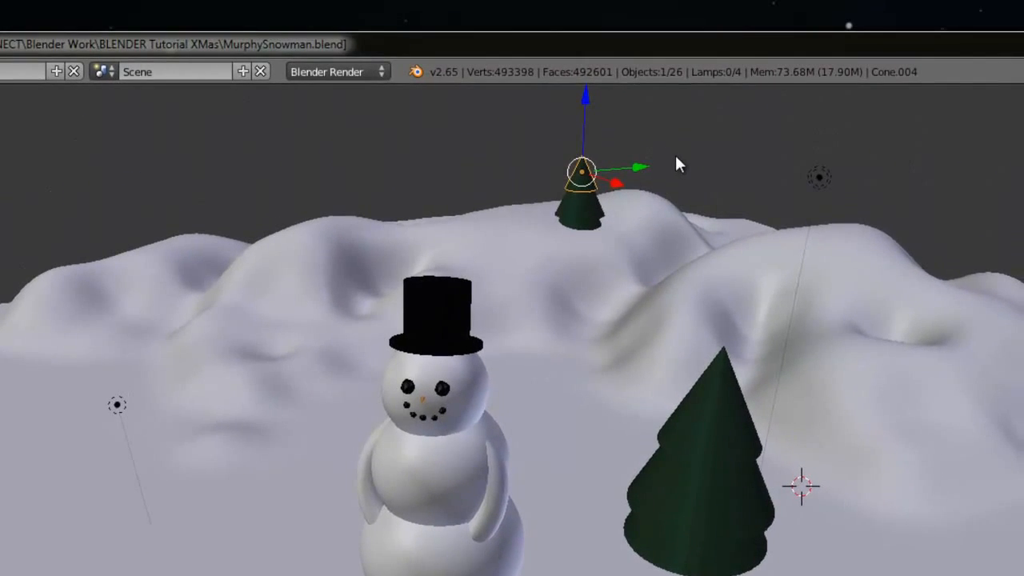
scroll(698, 23, "down", 2)
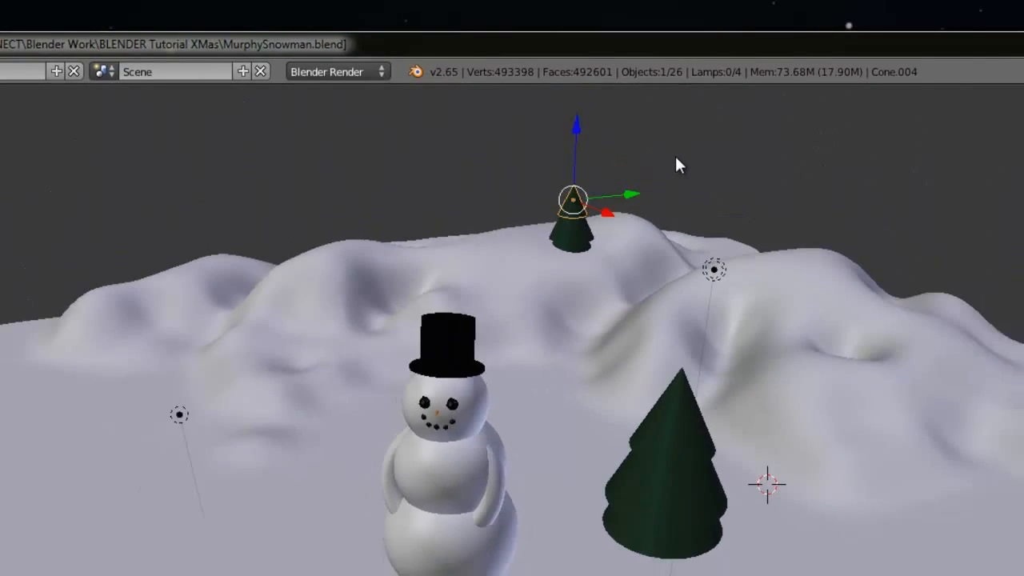
left_click(696, 116)
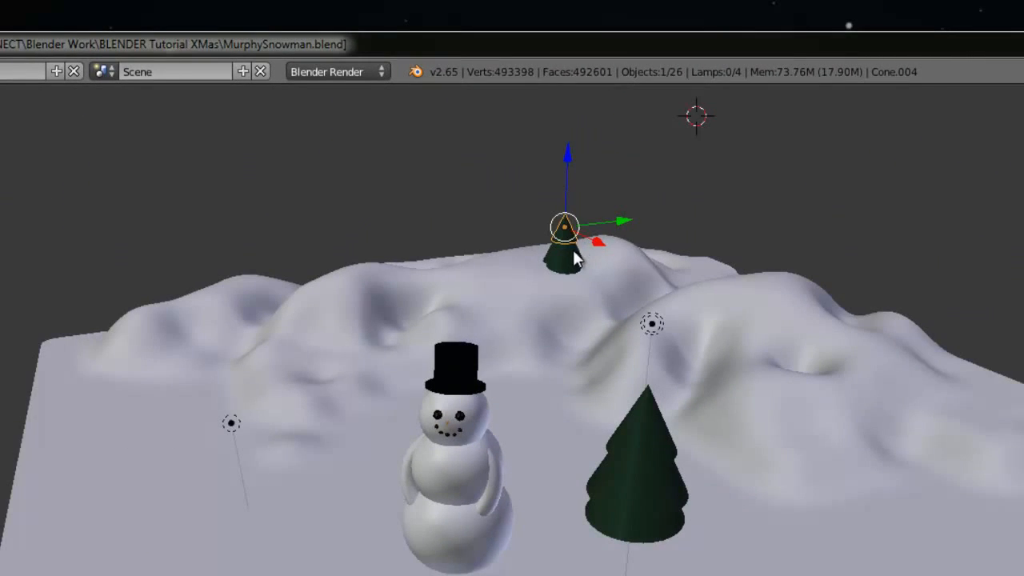
Step: Select all three cones of the distant tree on the hills together, leaving the snow plane out
scroll(576, 244, "up", 5)
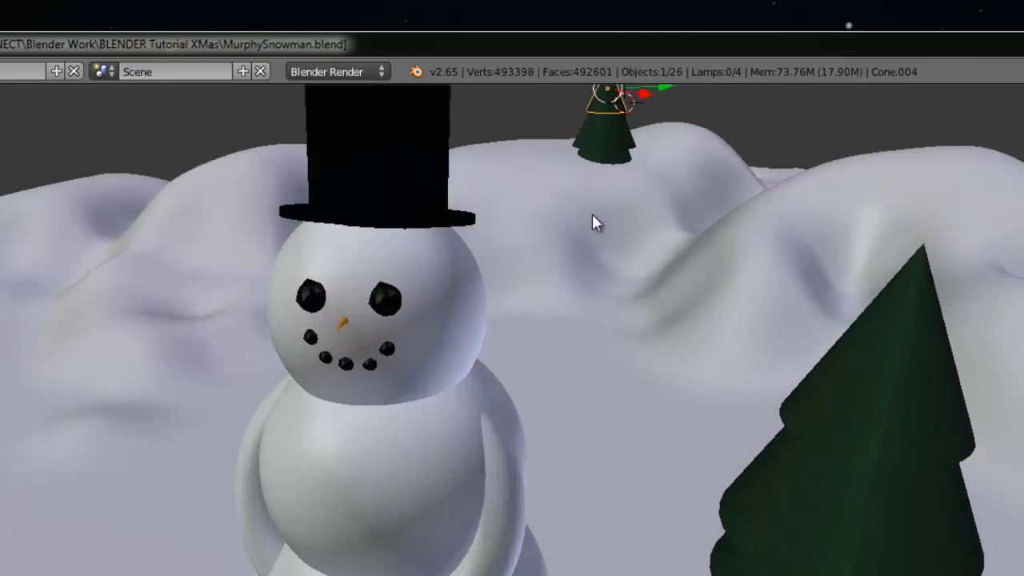
scroll(631, 172, "down", 3)
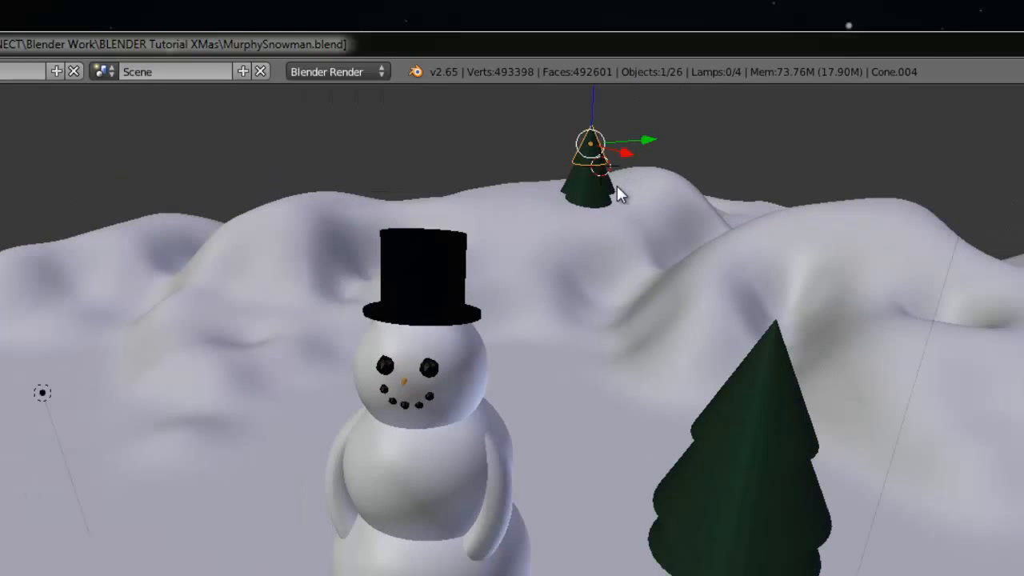
scroll(616, 201, "up", 6)
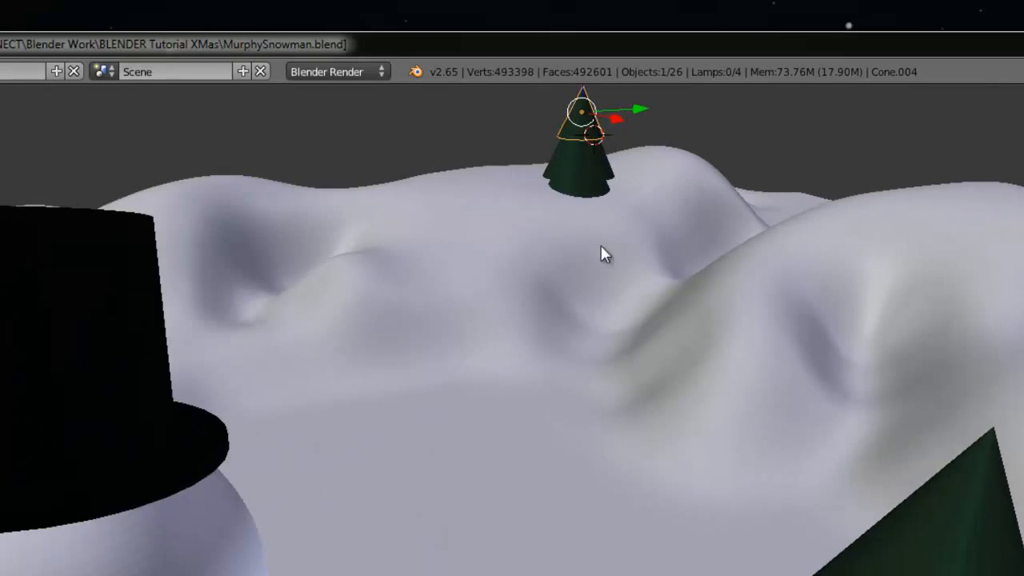
middle_click_drag(601, 245, 524, 575, "shift")
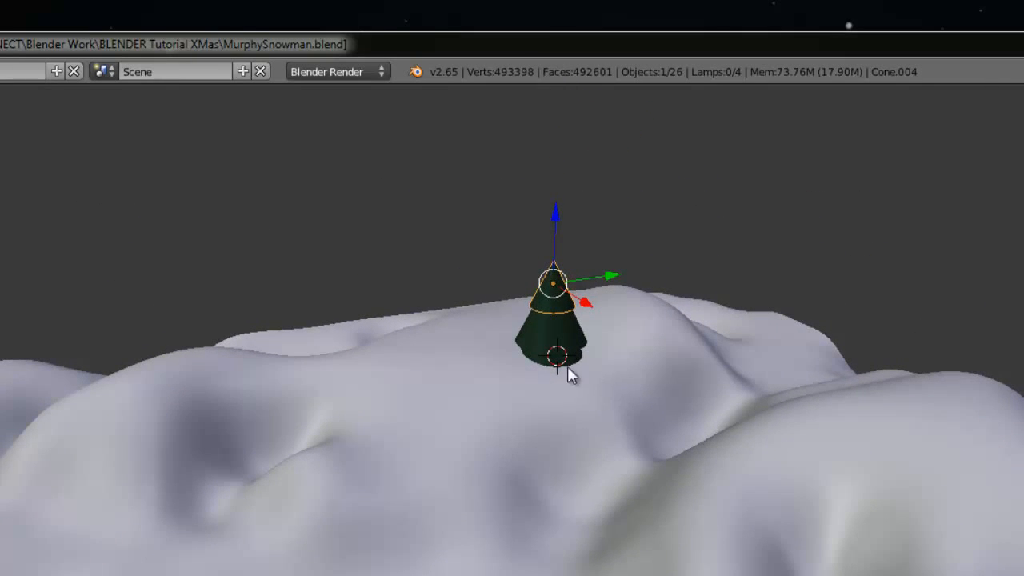
right_click(561, 334)
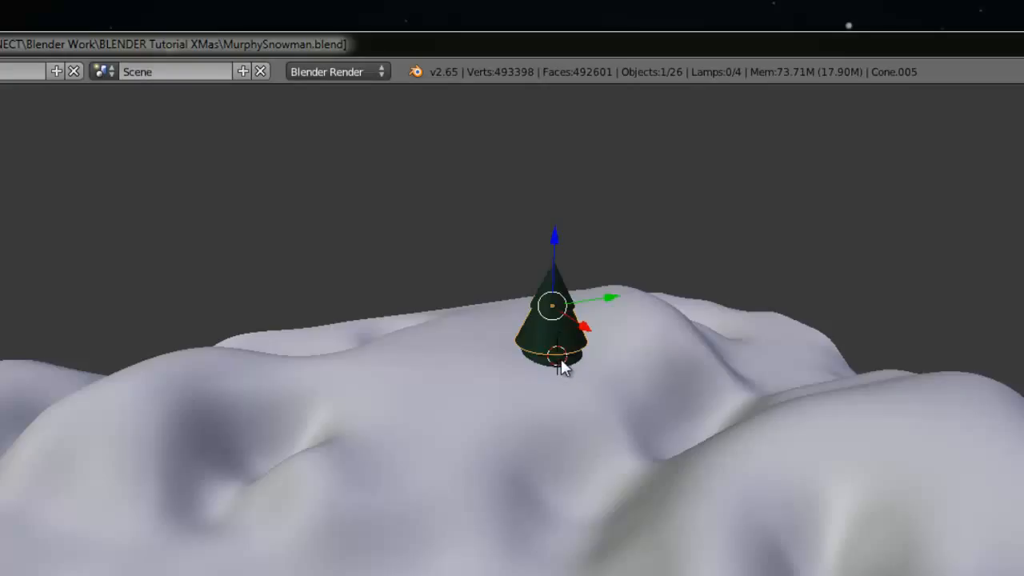
right_click(561, 359)
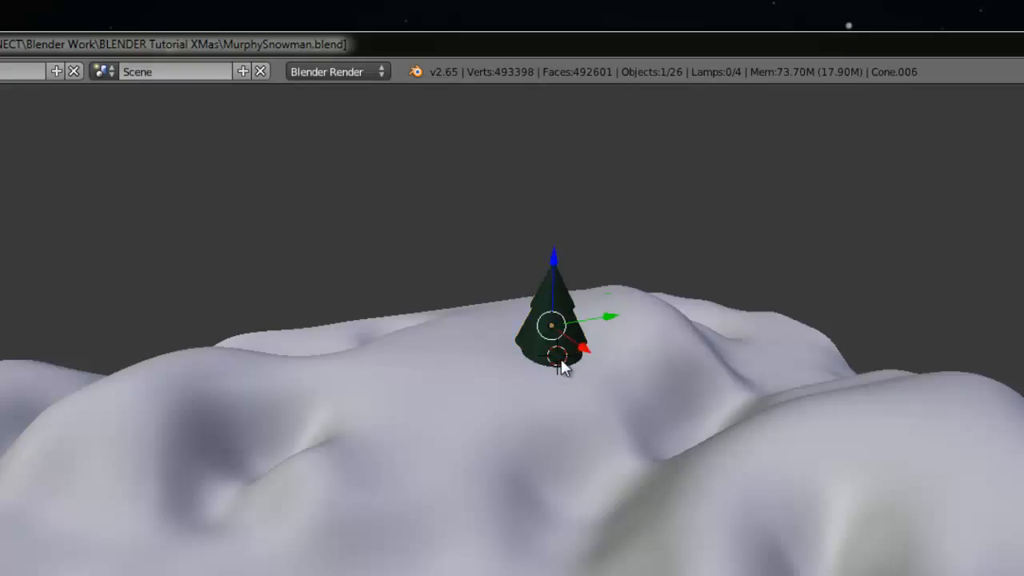
right_click(562, 358)
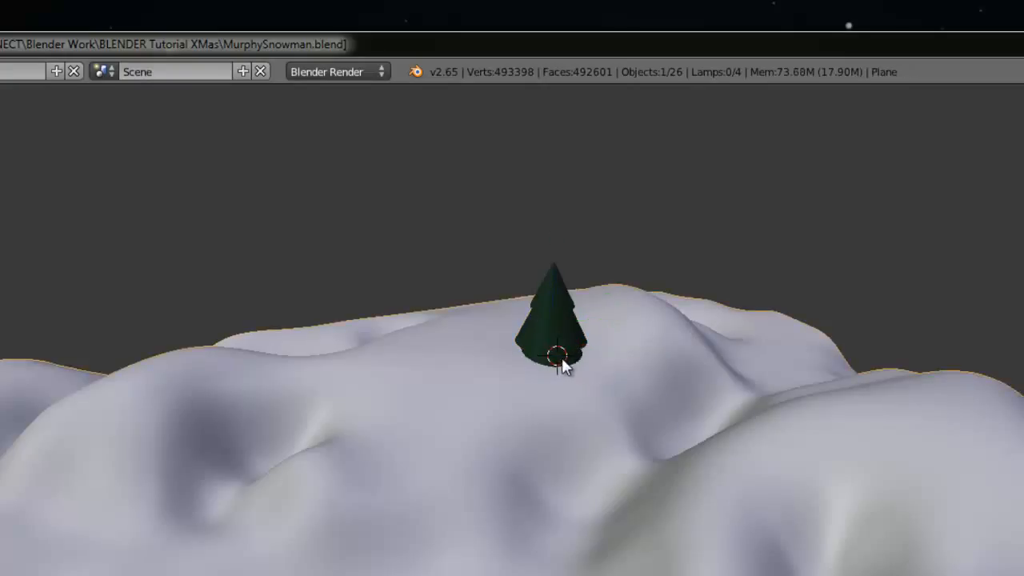
right_click(566, 358)
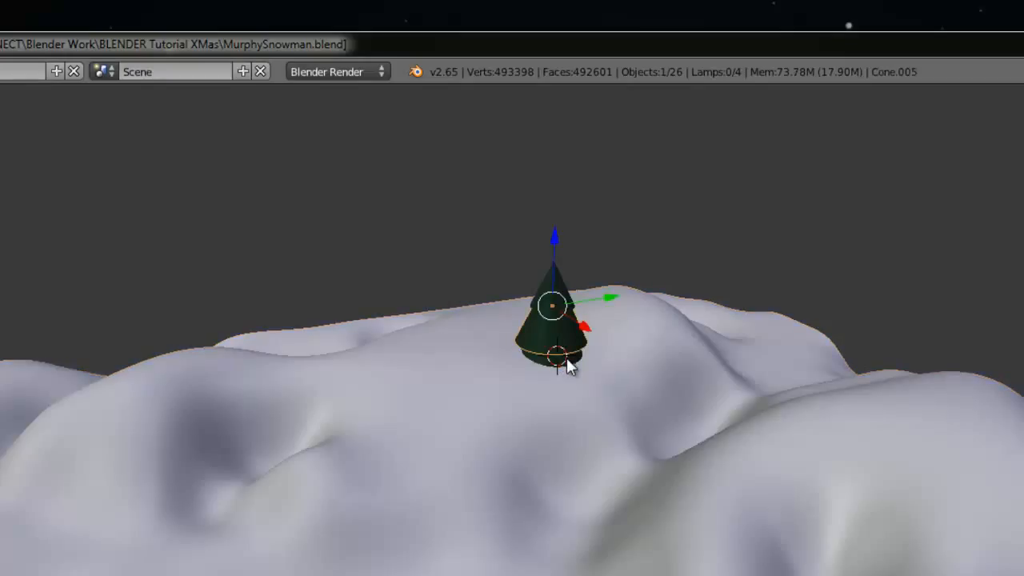
right_click(566, 362, "shift")
right_click(558, 354, "shift")
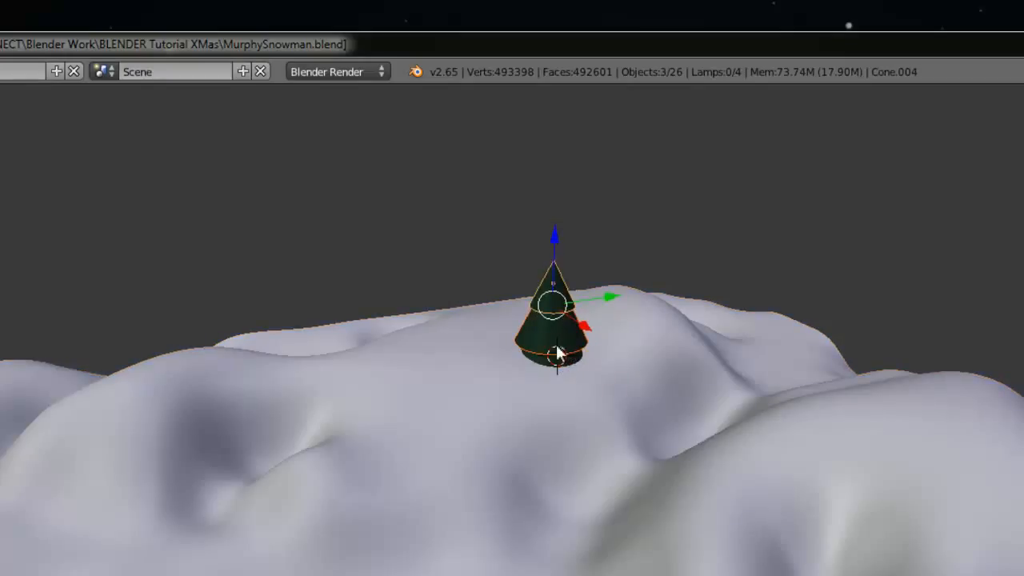
right_click(565, 360, "shift")
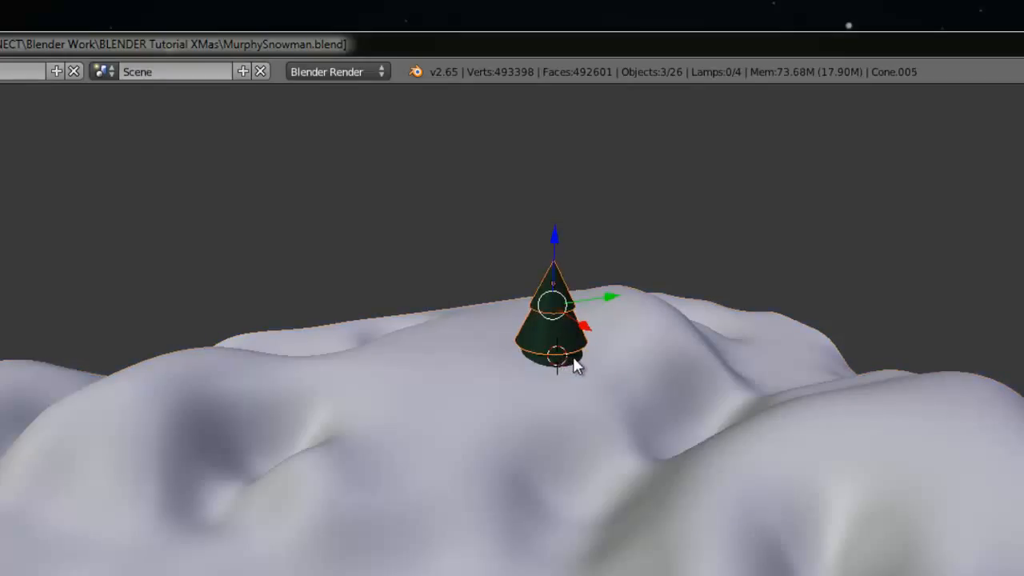
right_click(576, 365, "shift")
Step: Duplicate the selected hill tree, move the copy sideways along the ridge, and lower it along Z onto the snow
key("shift+d")
key("Return")
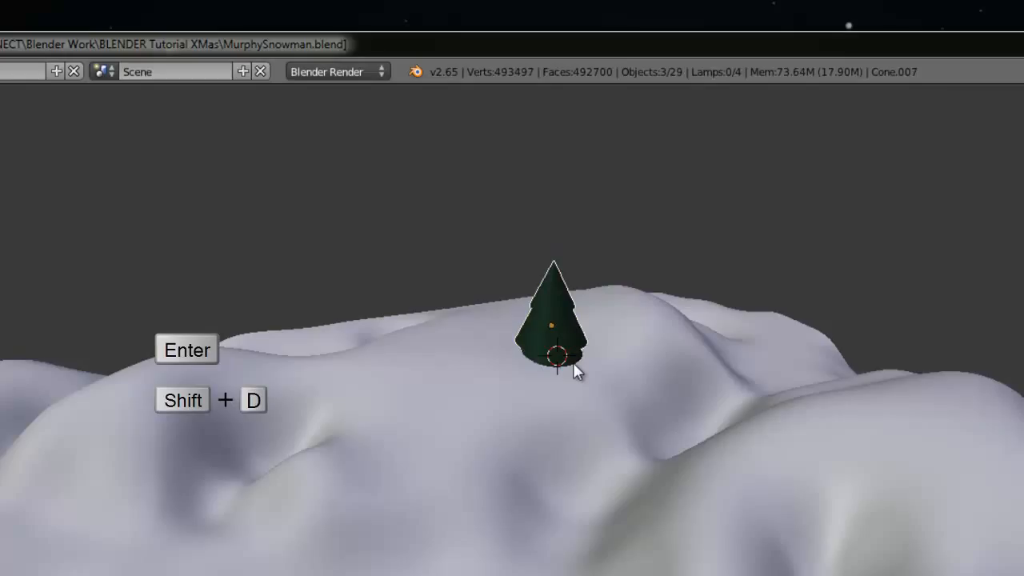
left_click_drag(560, 245, 445, 312)
left_click_drag(381, 240, 386, 279)
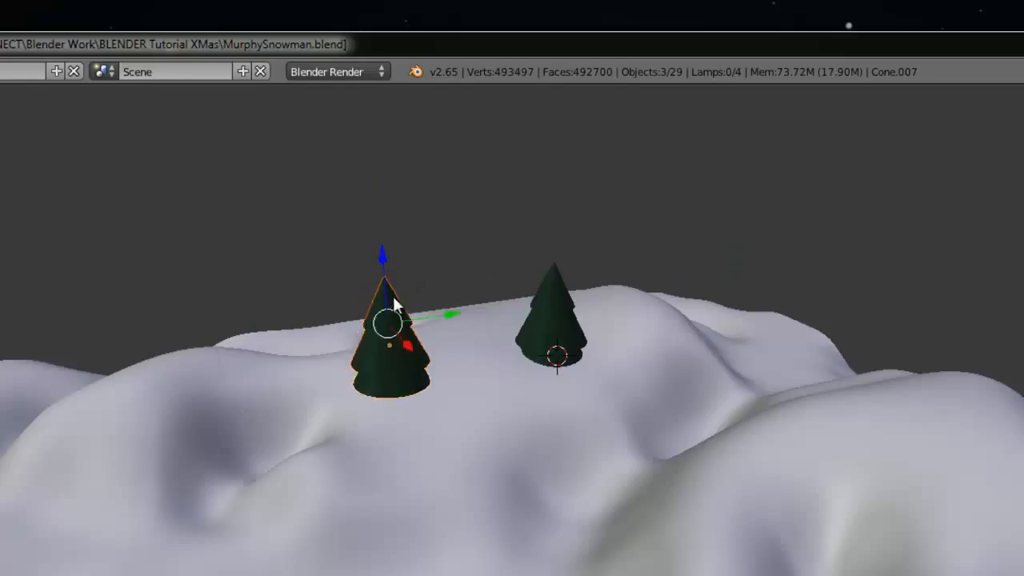
left_click_drag(429, 348, 399, 346)
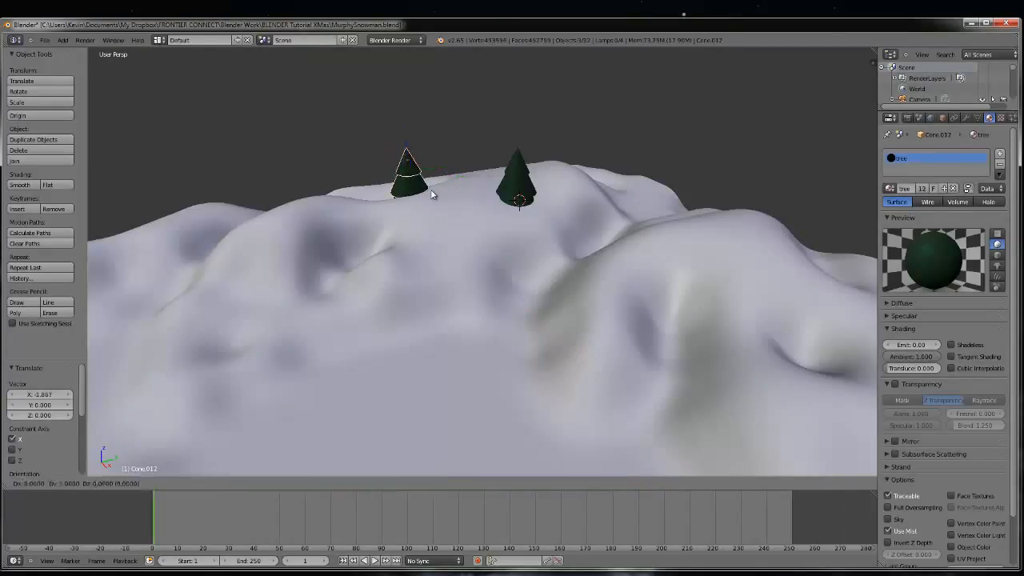
Step: Place another copy of the hill tree slightly forward along the X axis and scale it up a little
left_click(431, 193)
left_click_drag(416, 180, 427, 211)
left_click(428, 212)
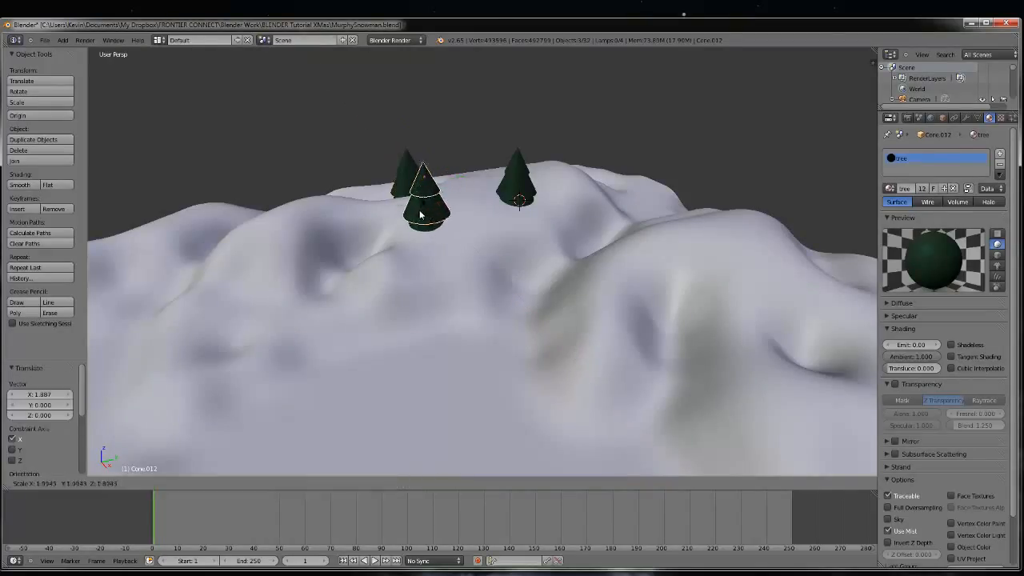
Step: Duplicate the tree again, move the copy along Y to the far end of the hills, enlarge it, and adjust its height
key("shift+d")
left_click(247, 200)
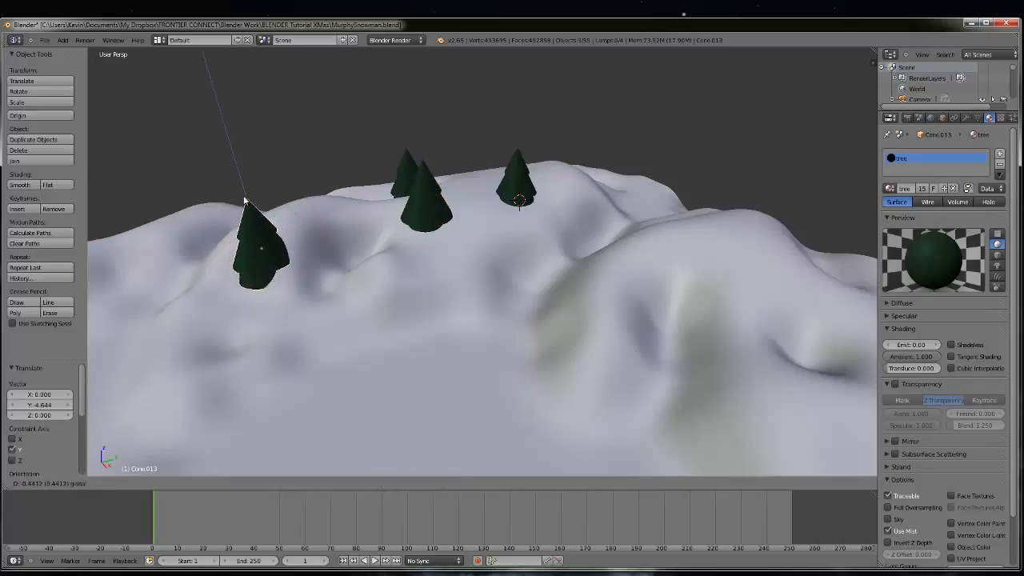
key("s")
left_click(246, 189)
left_click_drag(246, 188, 244, 183)
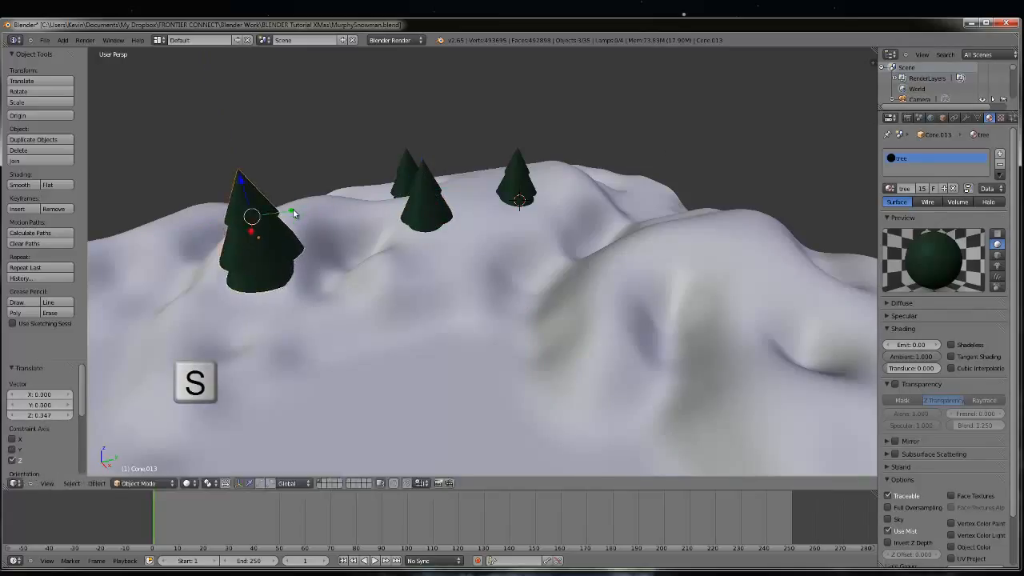
left_click_drag(292, 212, 256, 217)
left_click_drag(204, 183, 207, 201)
Step: Duplicate the enlarged tree and move the copy about 11.94 along the Y axis to the opposite side of the ridge
scroll(391, 304, "down", 4)
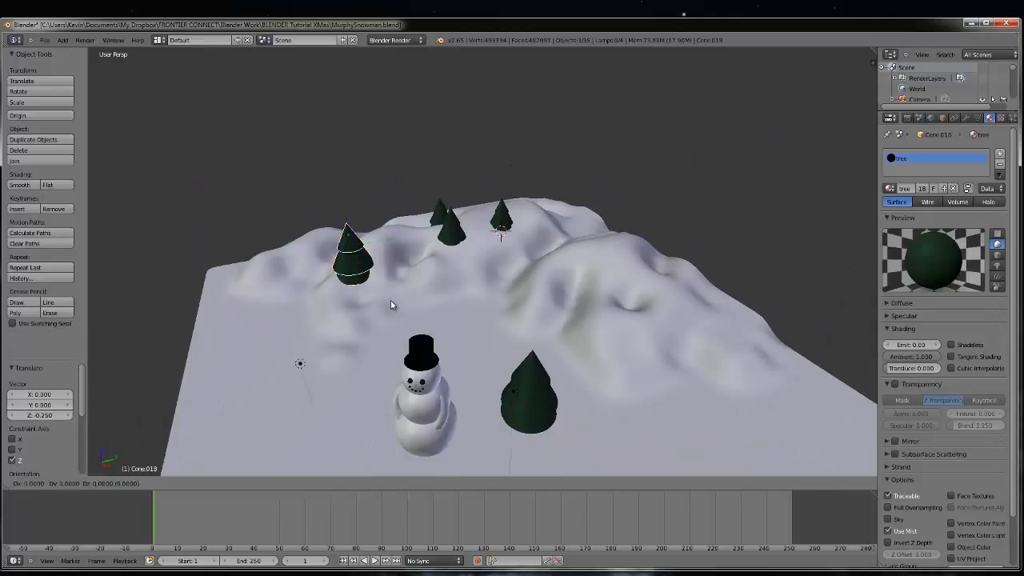
key("shift+d")
key("y")
left_click(584, 212)
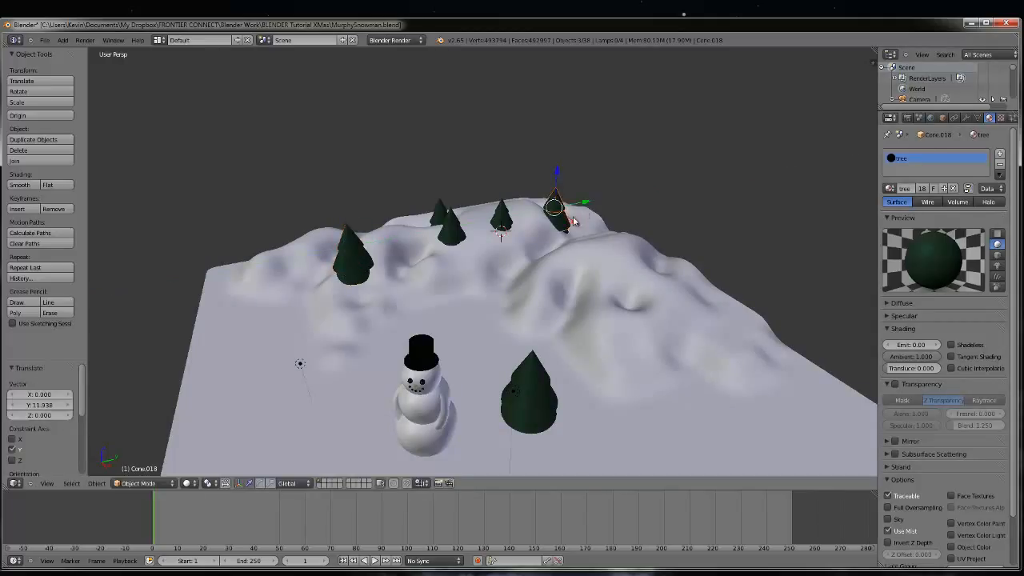
Step: Duplicate the tree once more, position the copy on the near slope behind the front tree, set its height, and rescale it
key("shift+d")
left_click(574, 221)
left_click_drag(575, 224, 670, 294)
left_click_drag(659, 245, 660, 235)
left_click_drag(685, 258, 705, 247)
left_click_drag(684, 216, 683, 223)
key("s")
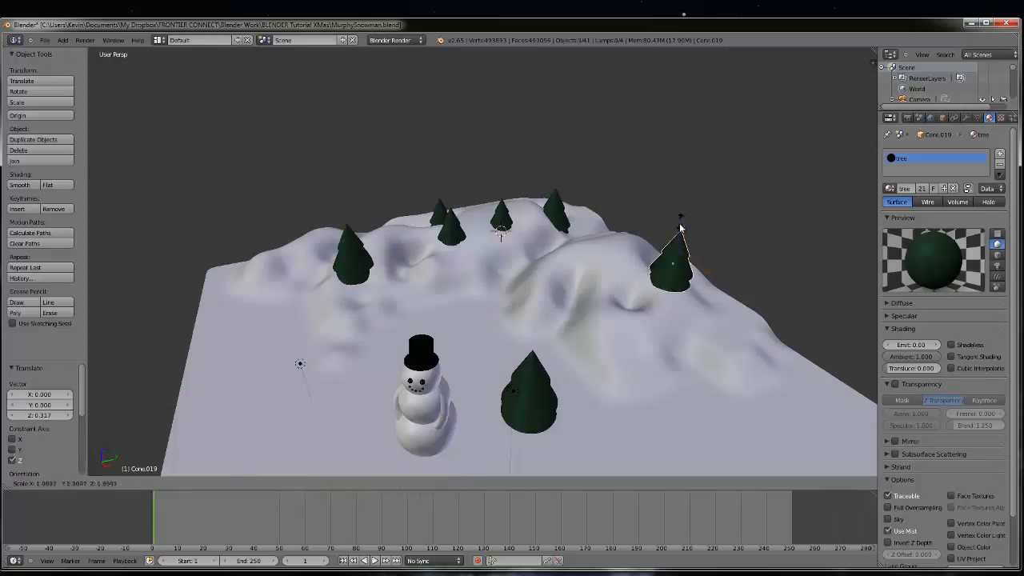
left_click(682, 224)
Step: Render the scene to check the trees spread across the hills around the snowman
key("F12")
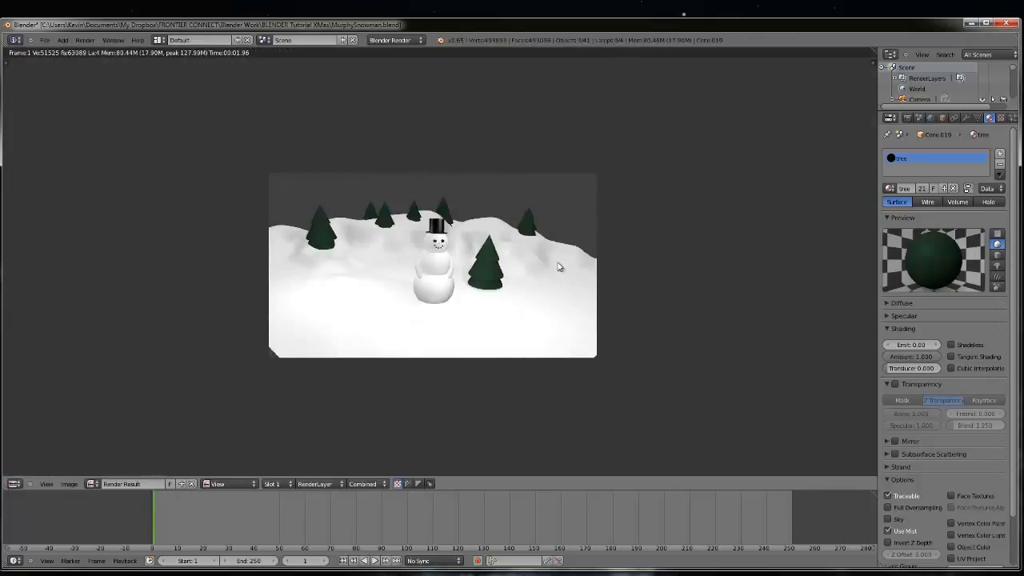
key("Escape")
middle_click_drag(559, 266, 500, 335)
key("F12")
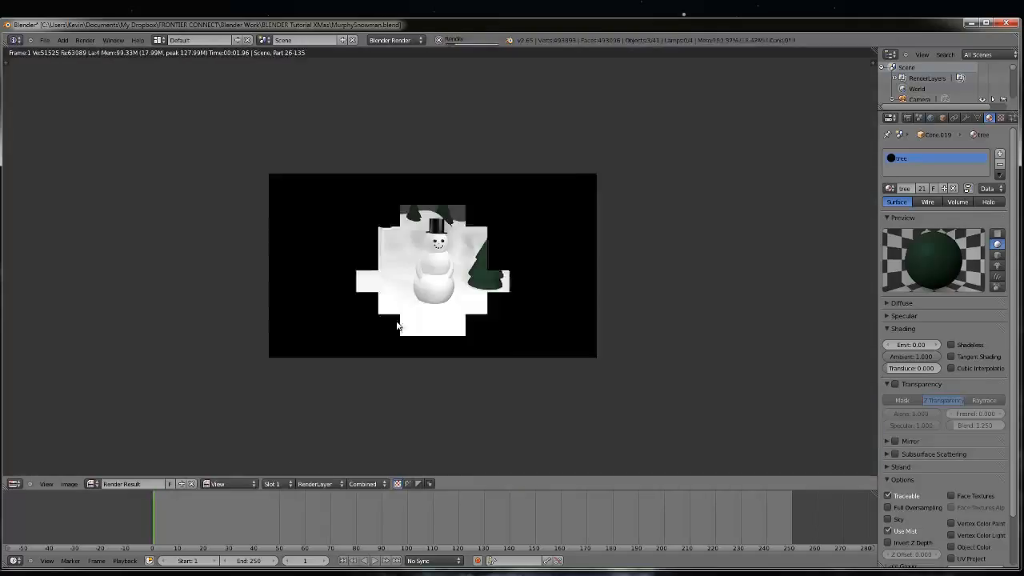
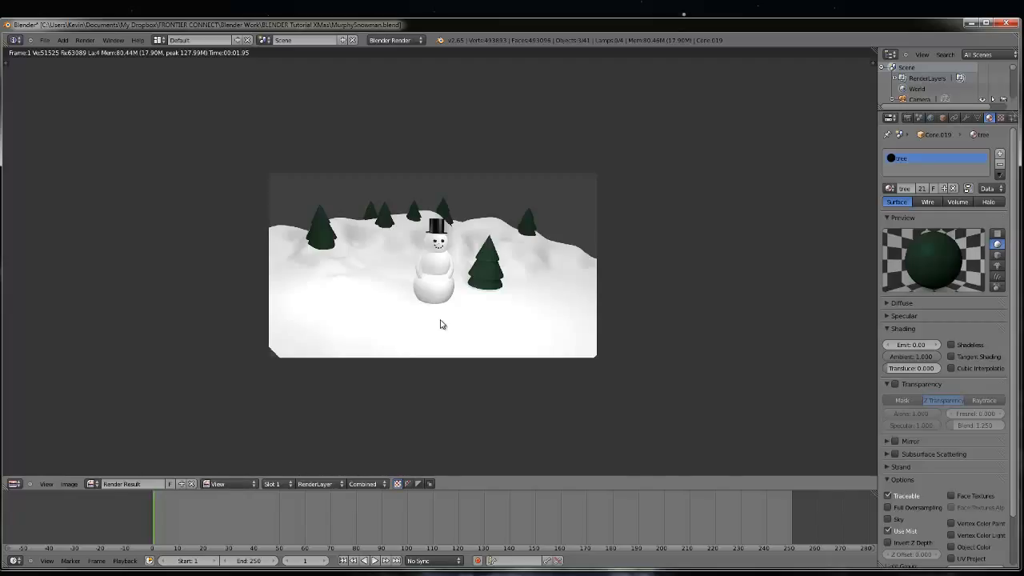
key("Escape")
middle_click_drag(470, 351, 465, 352)
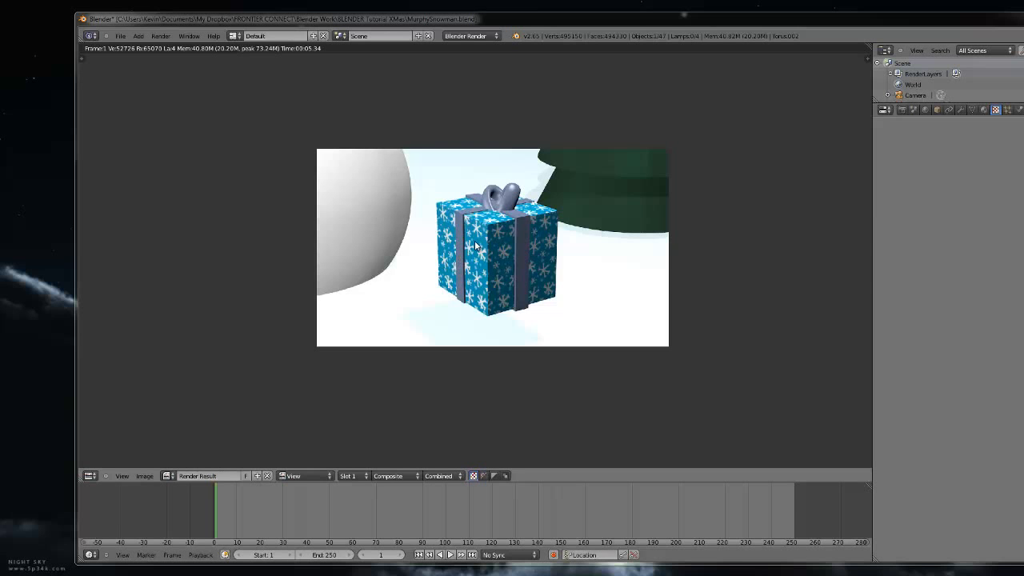
Step: Close the render of the present and add a new cube mesh to the scene
key("Escape")
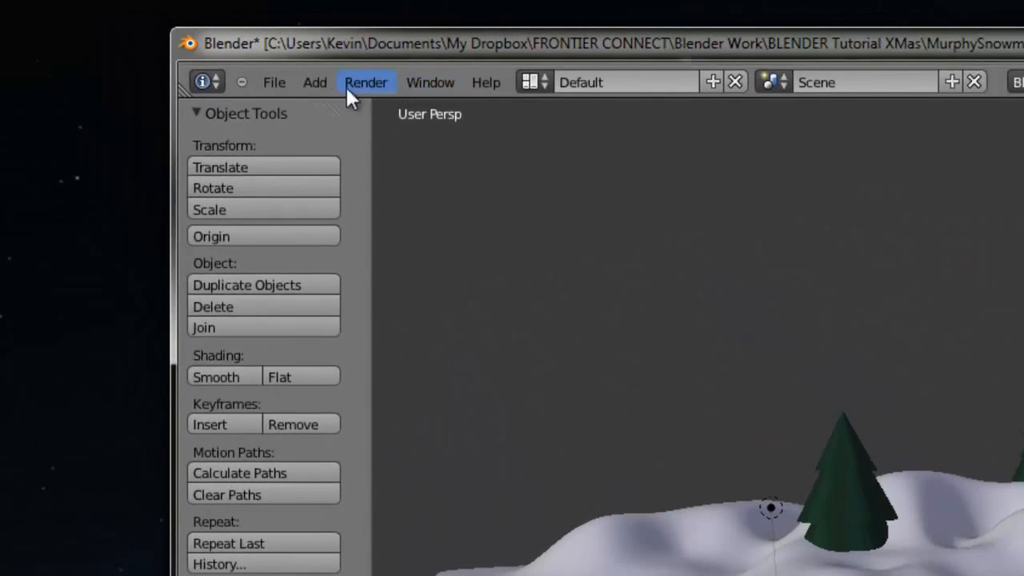
left_click(138, 37)
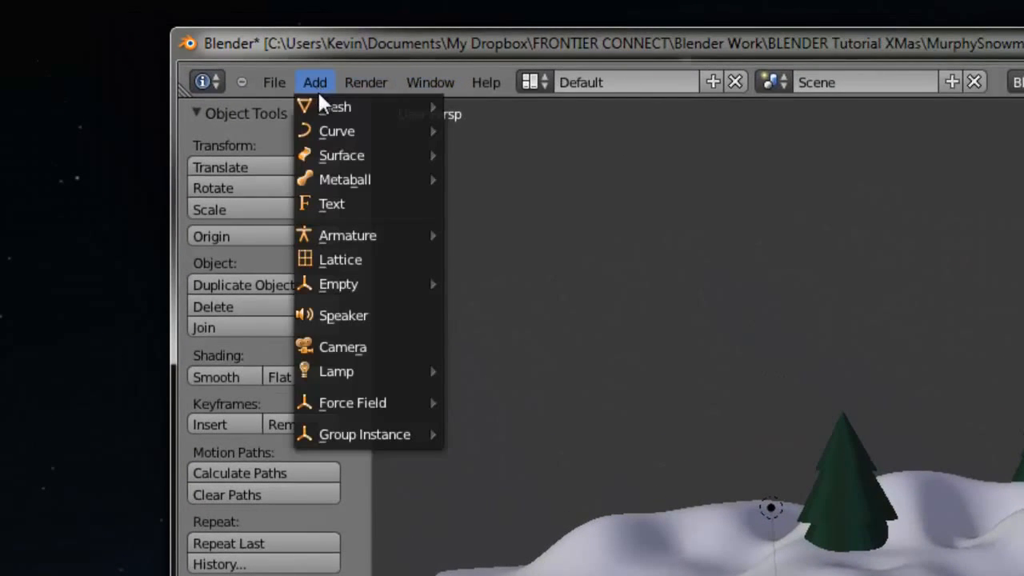
mouse_move(324, 103)
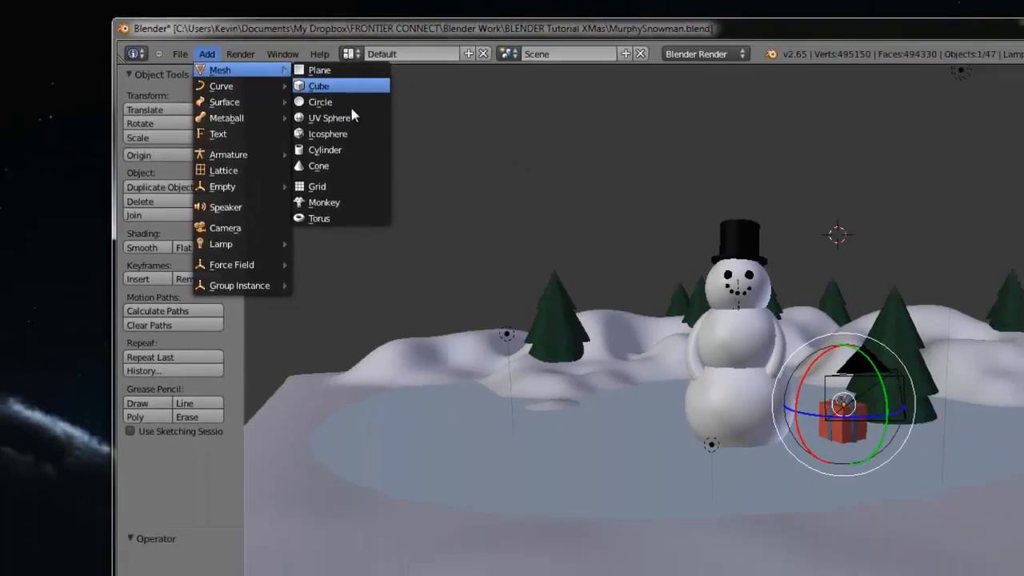
left_click(502, 133)
middle_click_drag(521, 183, 521, 215)
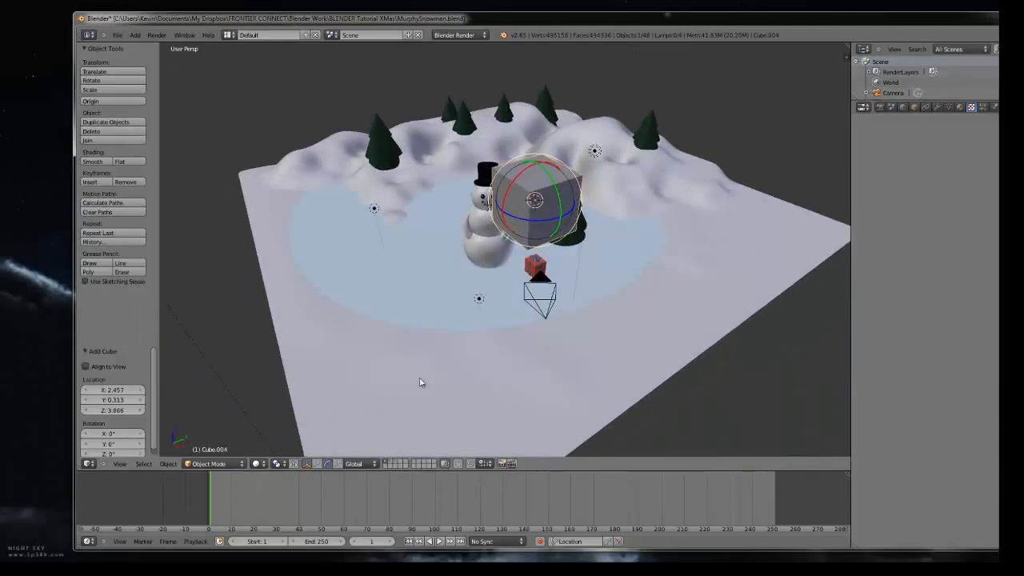
Step: Switch to the translate manipulator and move the new cube in front of the snowman, on the side opposite the red present
left_click(317, 465)
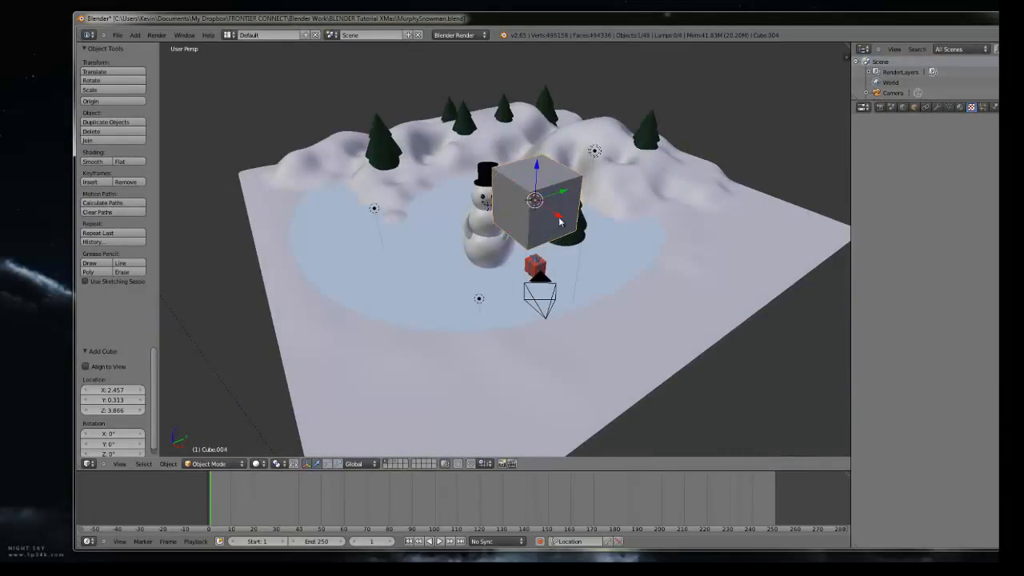
left_click_drag(559, 220, 454, 162)
left_click_drag(464, 208, 469, 253)
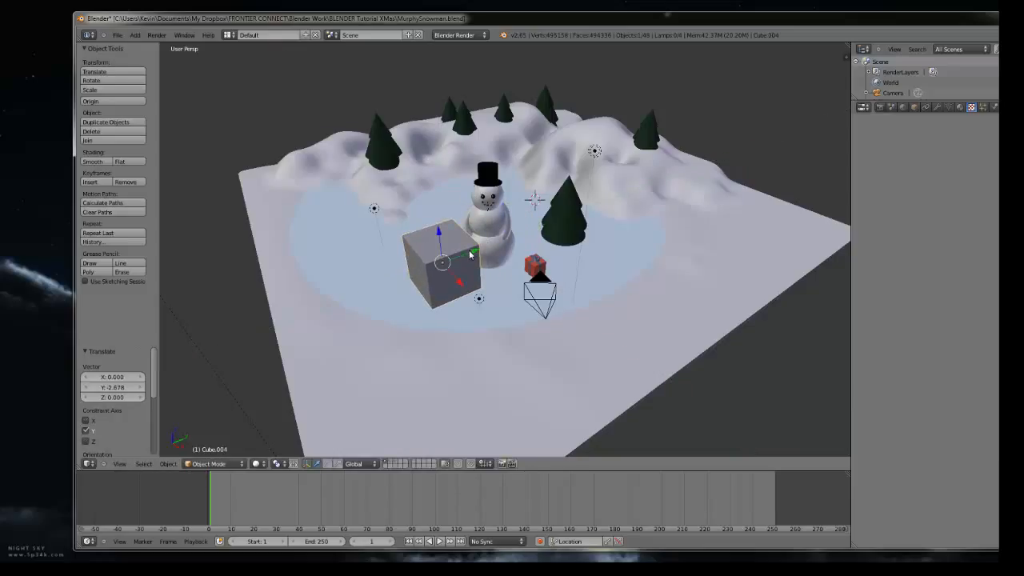
Step: Scale the new cube down uniformly to about 0.218 so it is present-sized
key("s")
left_click(448, 262)
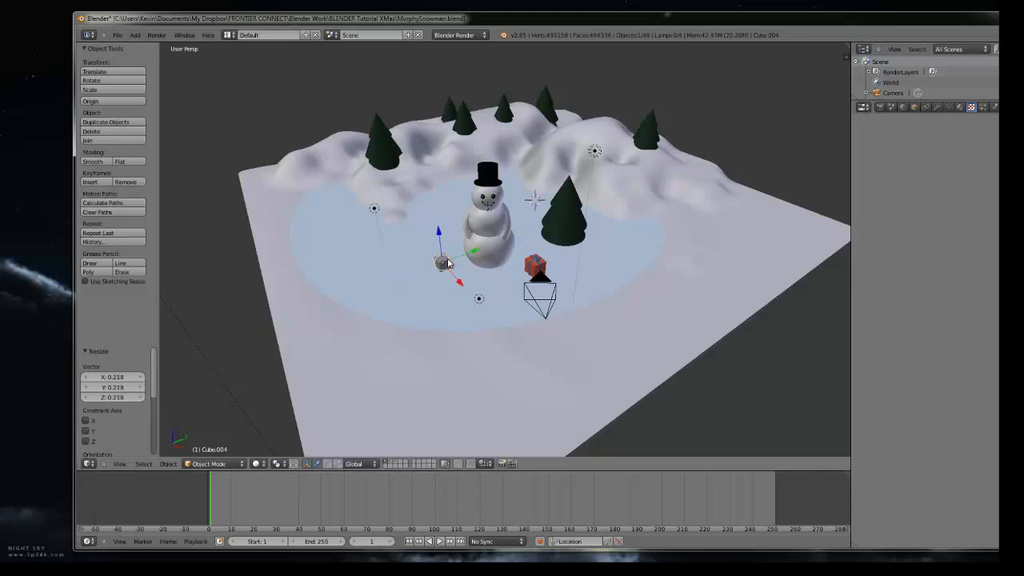
middle_click_drag(447, 264, 404, 264)
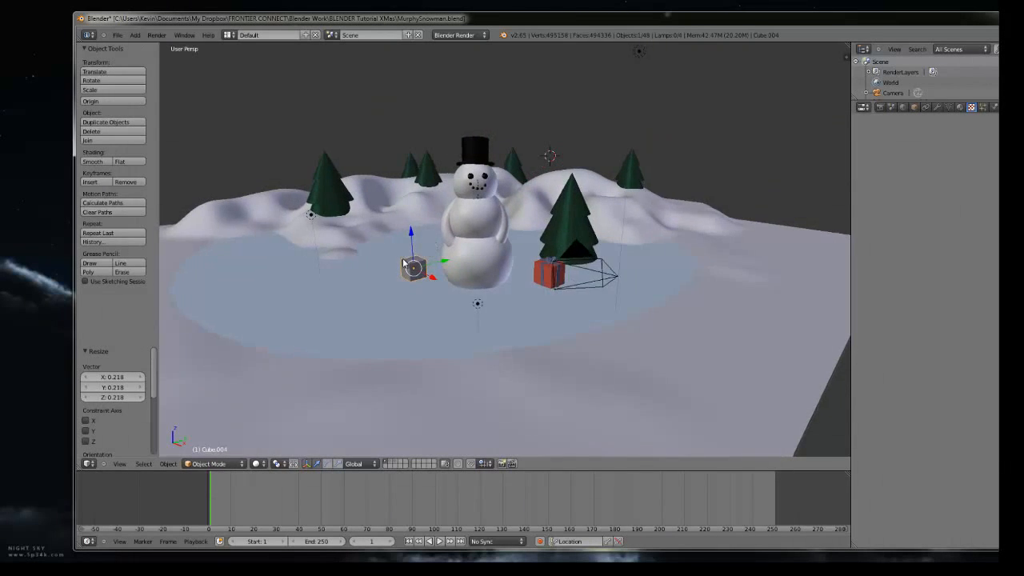
Step: Move the small cube about 0.622 along Y beside the snowman and enlarge it uniformly by about 1.738
scroll(404, 264, "up", 3)
left_click_drag(335, 247, 417, 318)
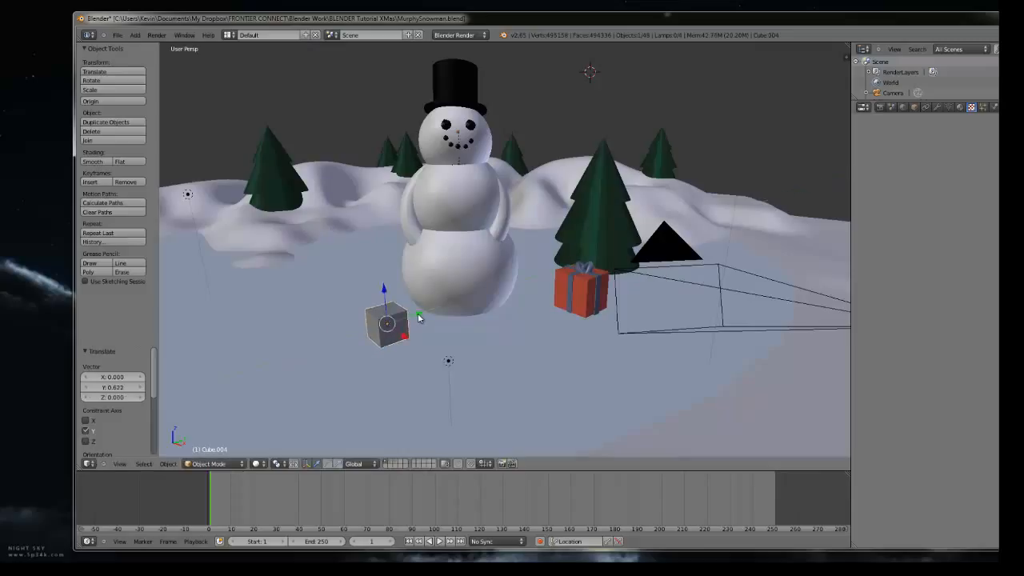
scroll(404, 324, "down", 3)
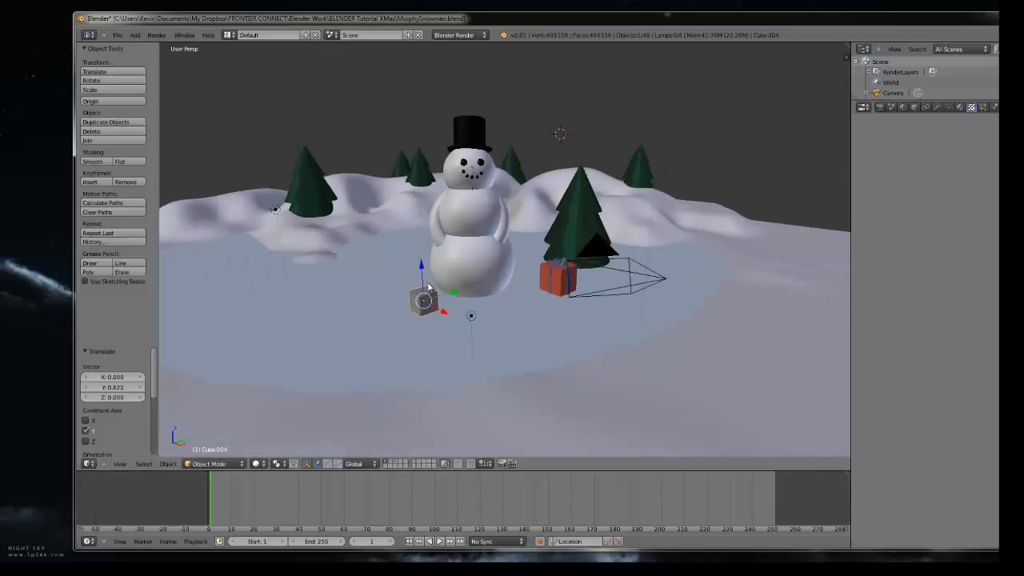
scroll(427, 280, "up", 1)
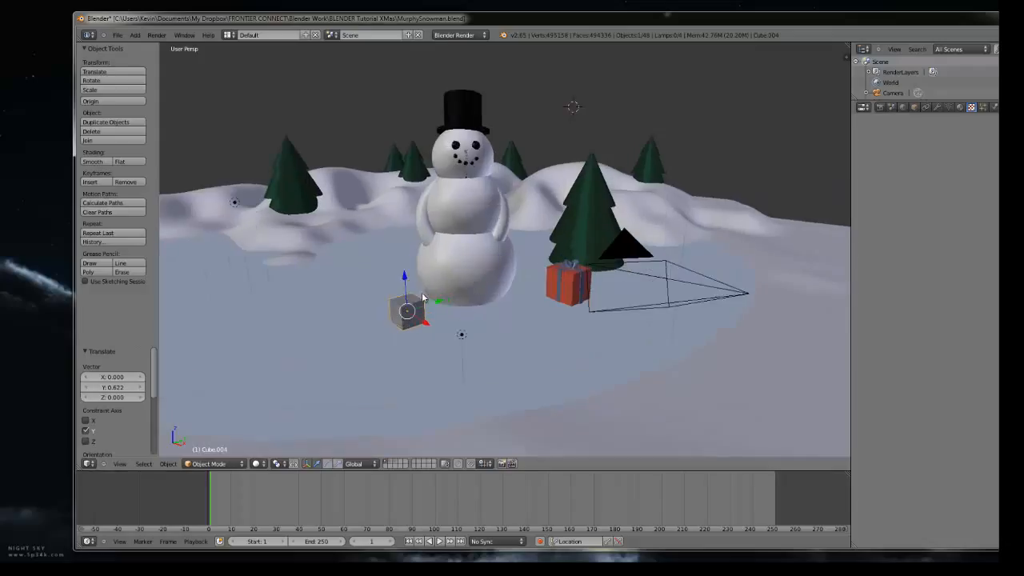
key("s")
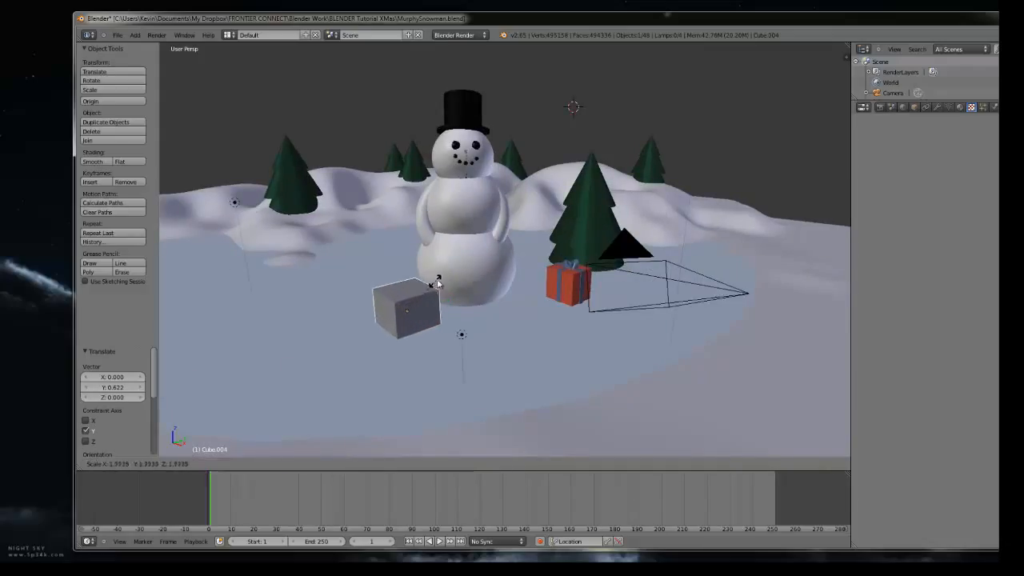
left_click(407, 309)
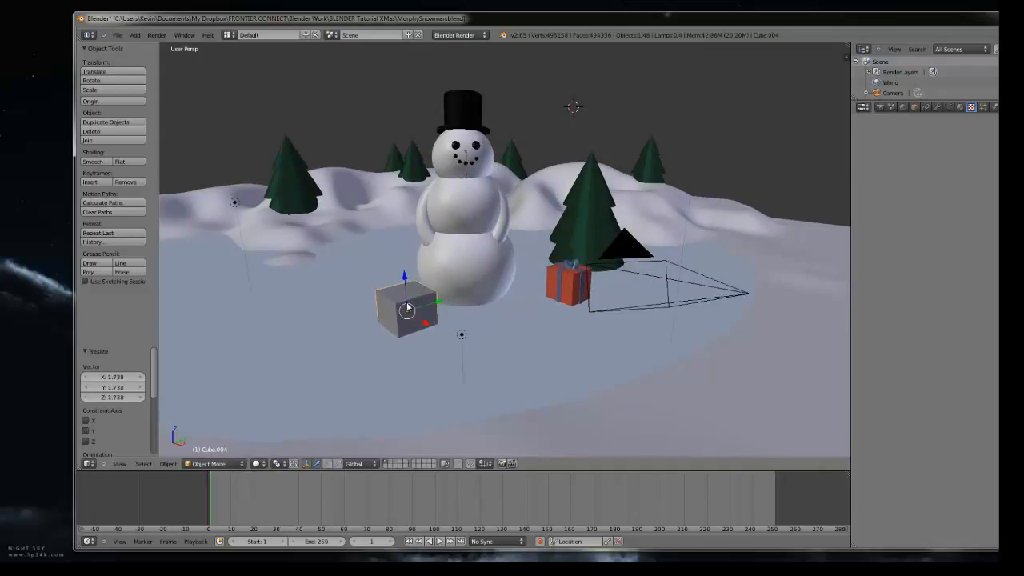
Step: Duplicate the cube in place and scale the copy into a ribbon band, narrow along Y and slightly protruding from the box
key("shift+d")
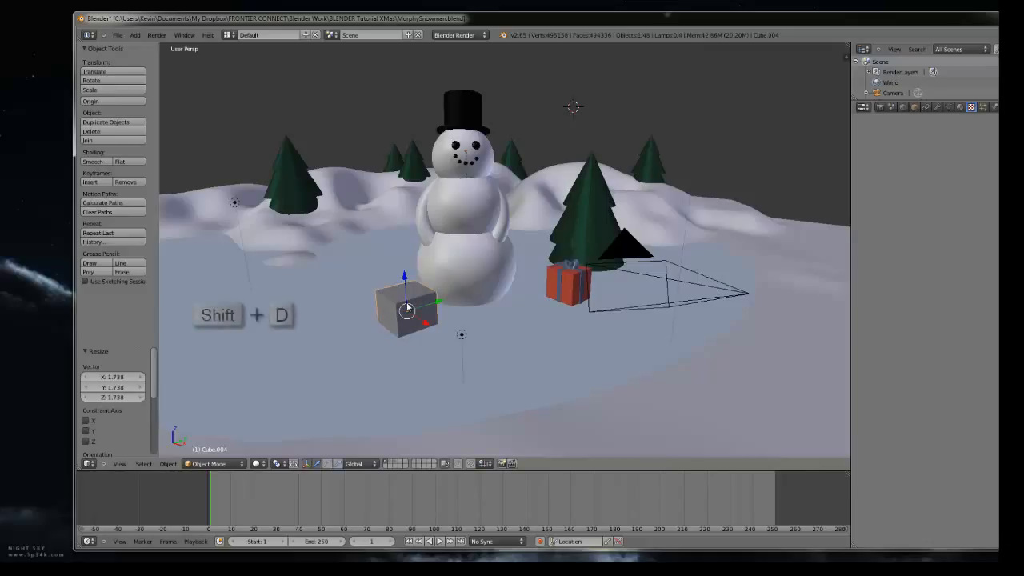
right_click(407, 309)
key("Return")
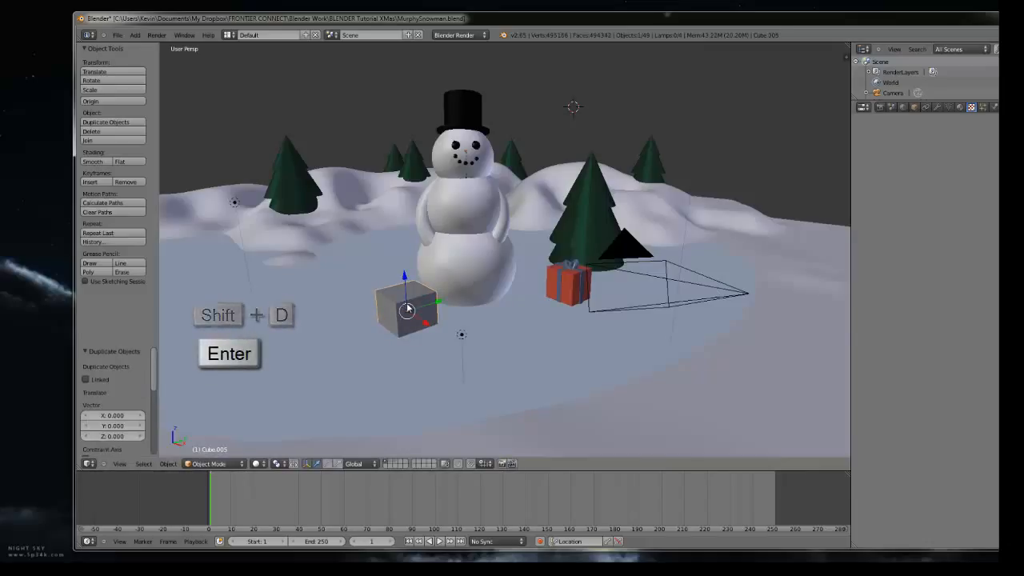
key("s")
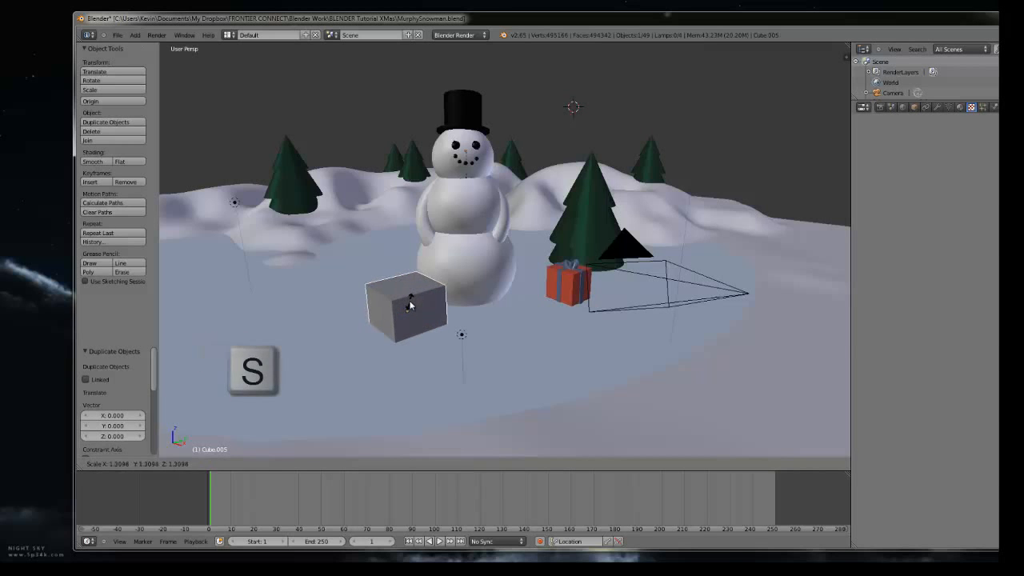
left_click(407, 306)
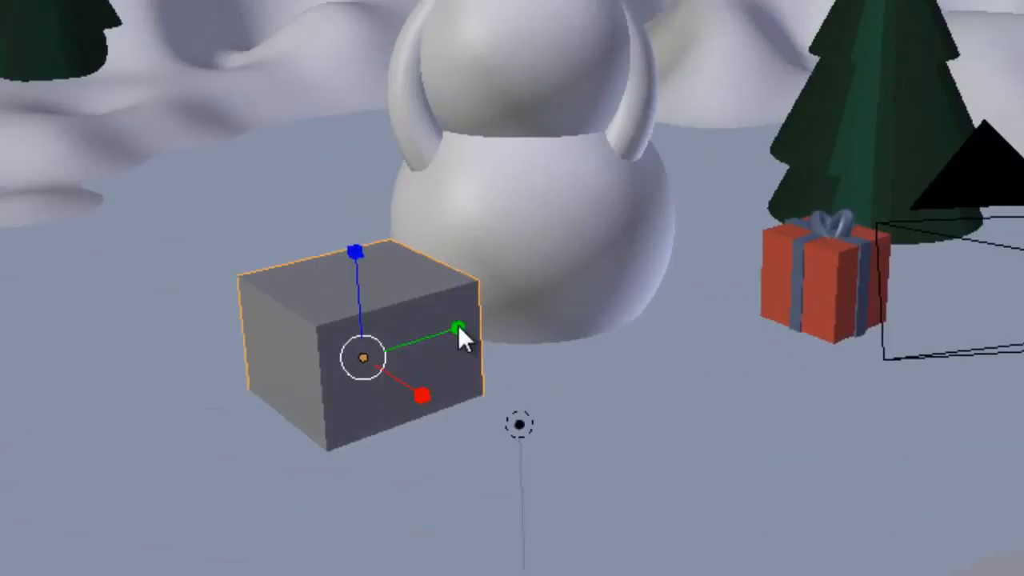
left_click_drag(458, 328, 373, 363)
left_click_drag(360, 253, 358, 280)
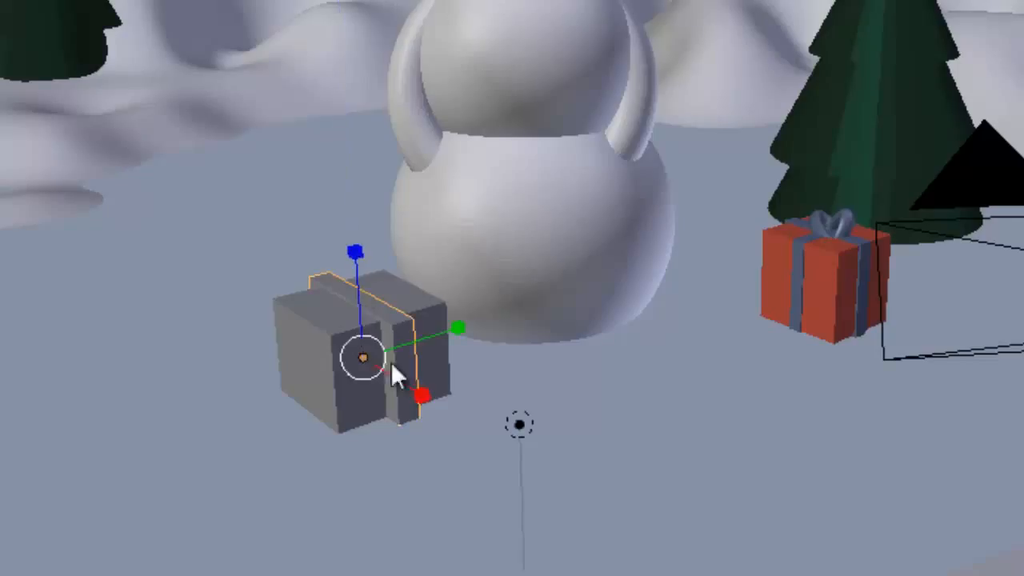
left_click_drag(423, 397, 405, 391)
Step: Duplicate the box in place and scale the copy into a second ribbon, narrow along X and crossing the first band
scroll(364, 390, "up", 4)
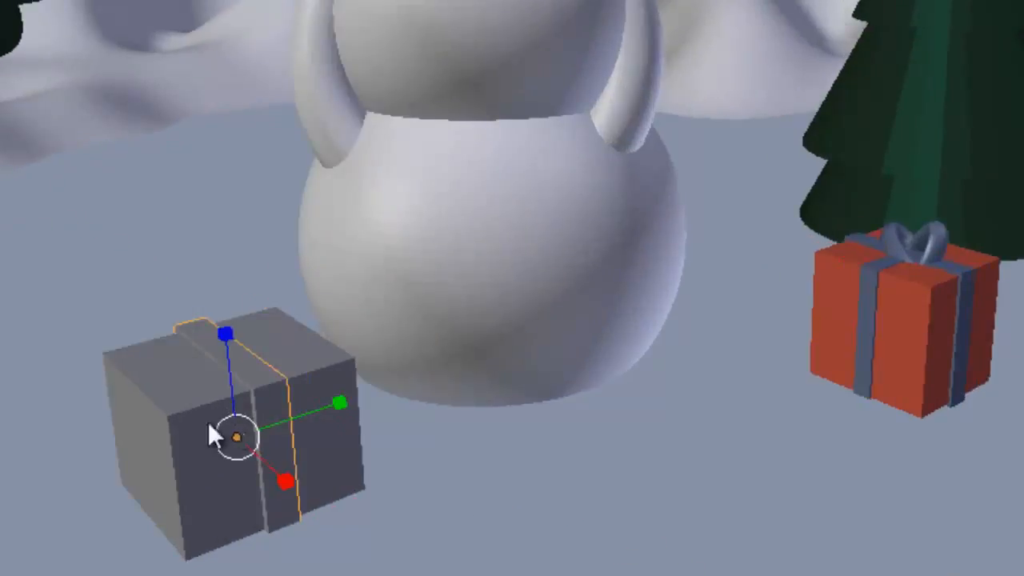
scroll(215, 375, "down", 3)
middle_click_drag(215, 375, 236, 370)
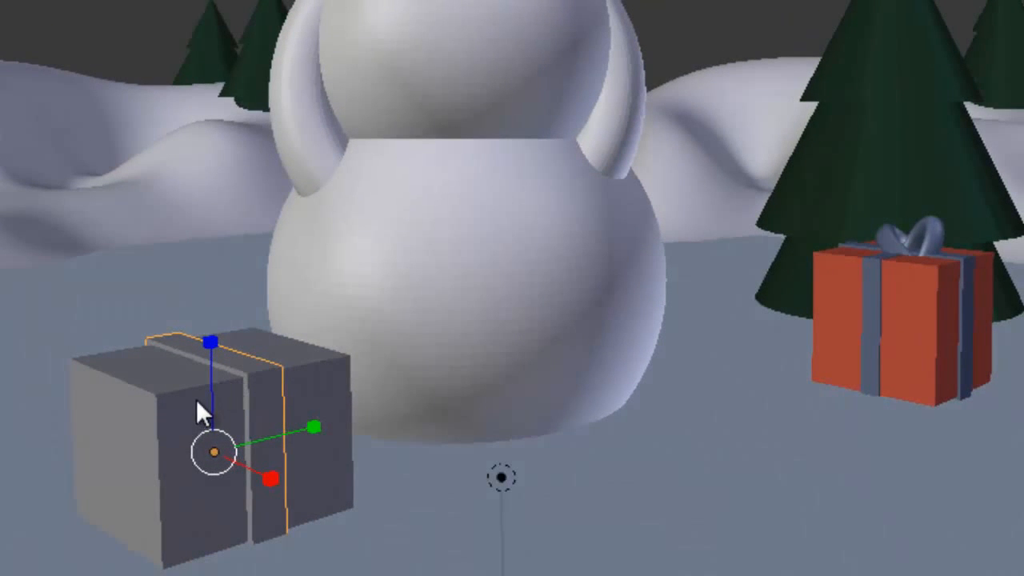
right_click(127, 418)
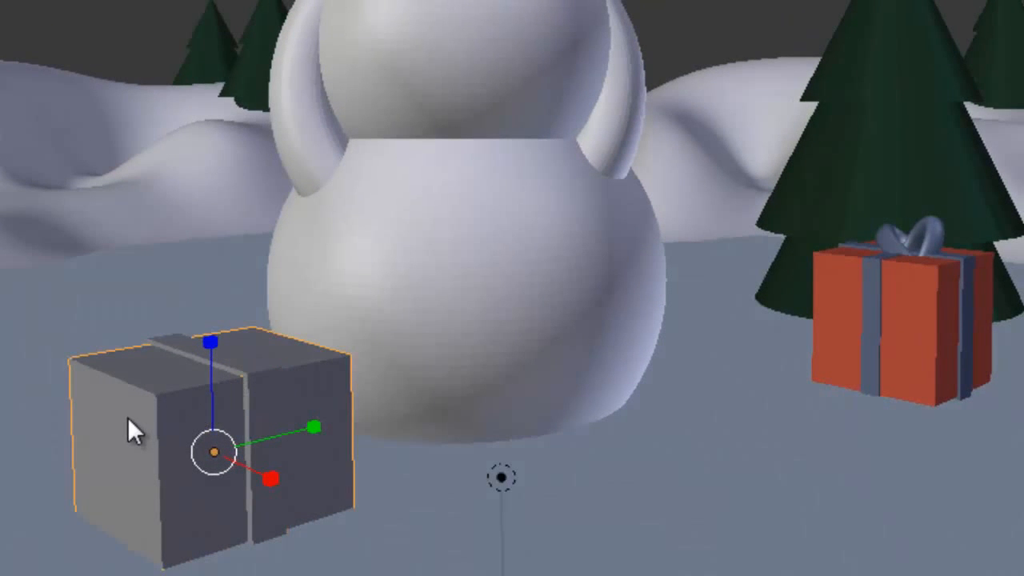
key("shift+d")
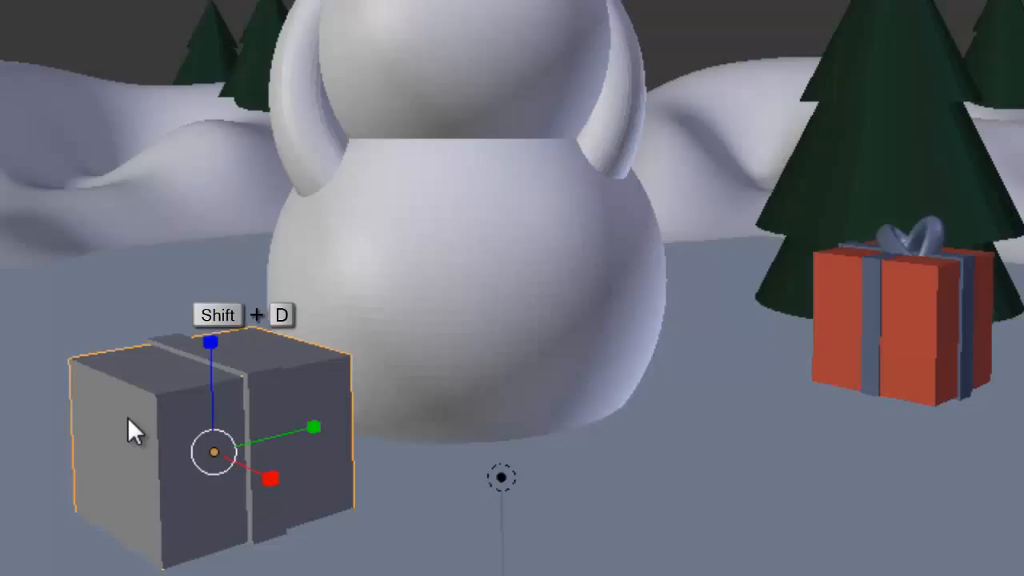
key("Return")
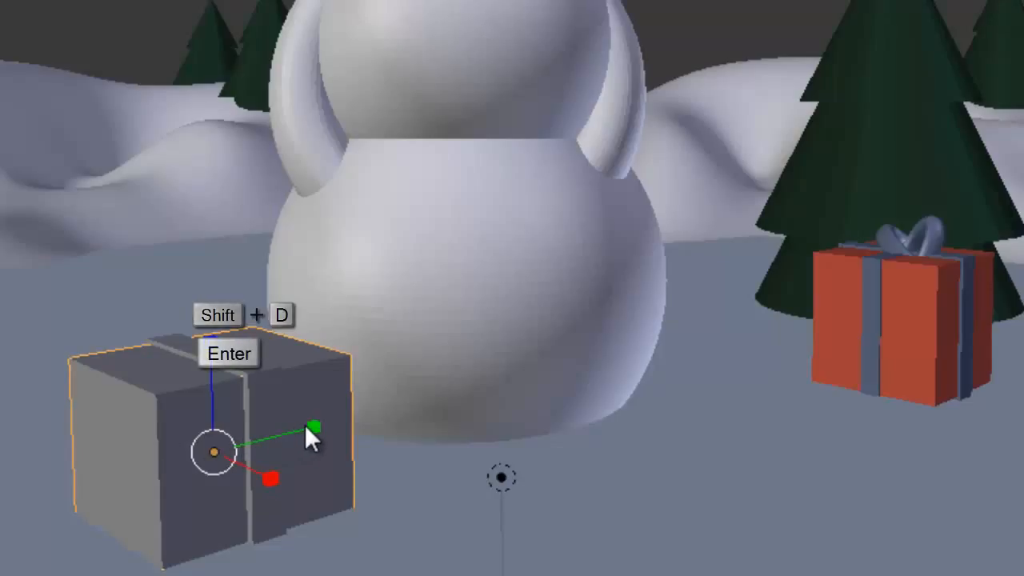
key("r")
key("y")
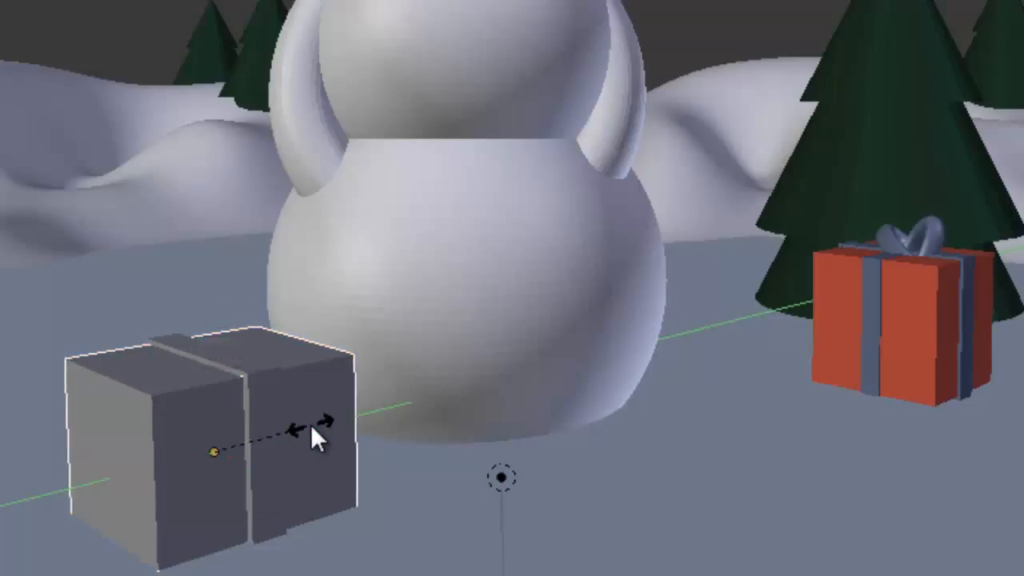
left_click(310, 424)
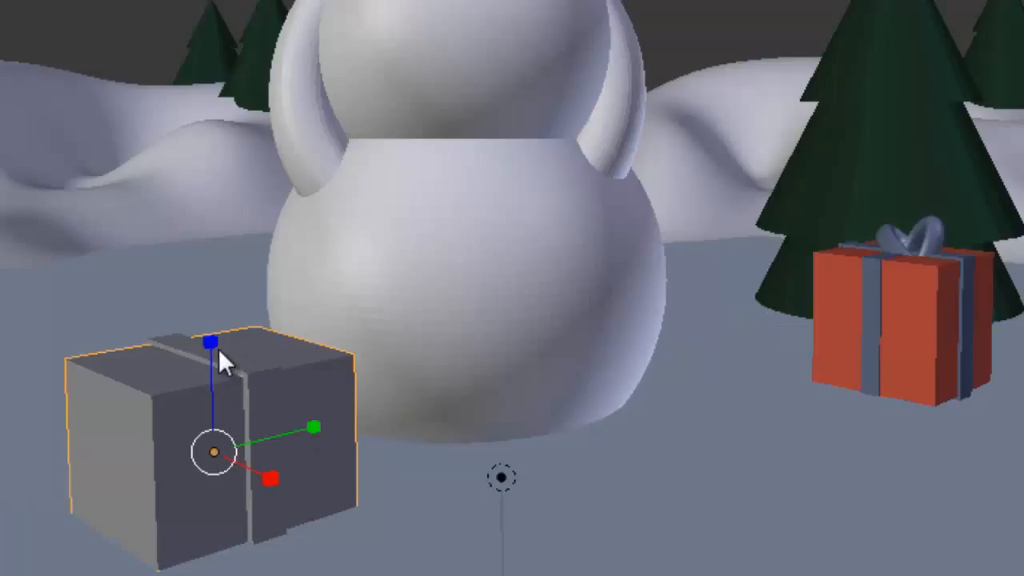
left_click_drag(210, 338, 224, 362)
left_click_drag(266, 470, 210, 440)
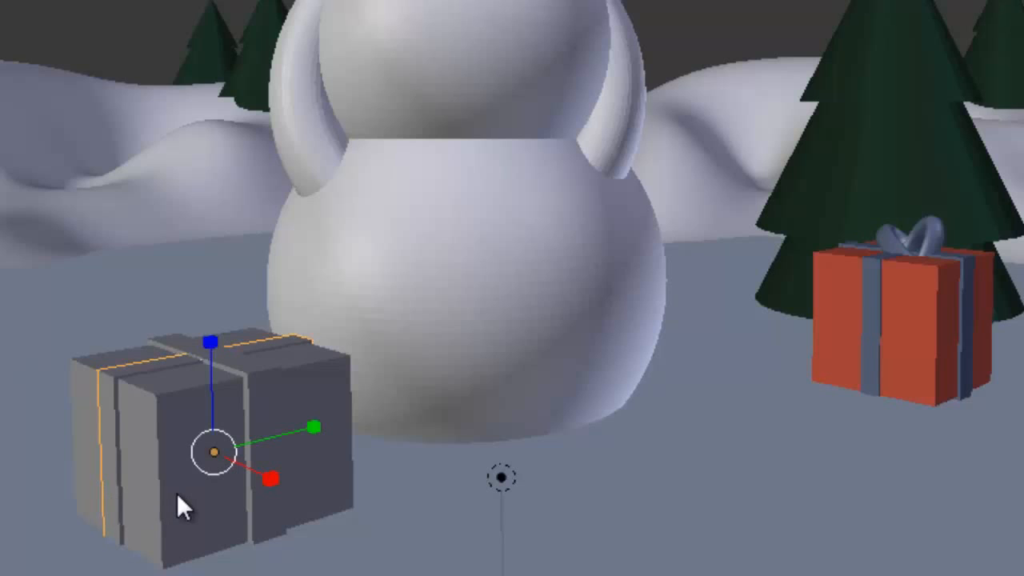
Step: Check the crossed ribbons on the grey present and add a torus mesh to the scene
scroll(177, 490, "up", 1)
middle_click_drag(142, 469, 167, 470)
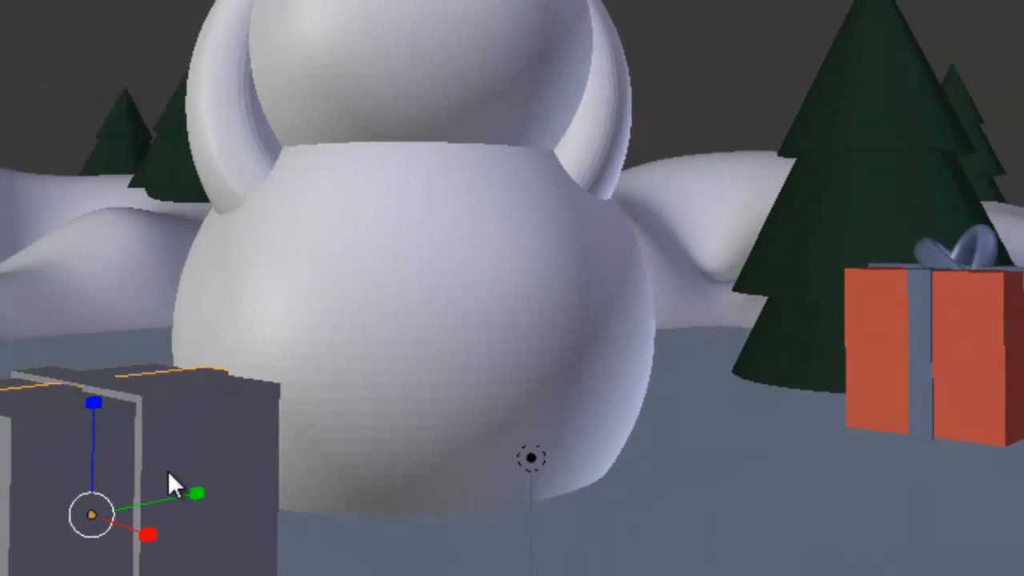
scroll(76, 472, "down", 3)
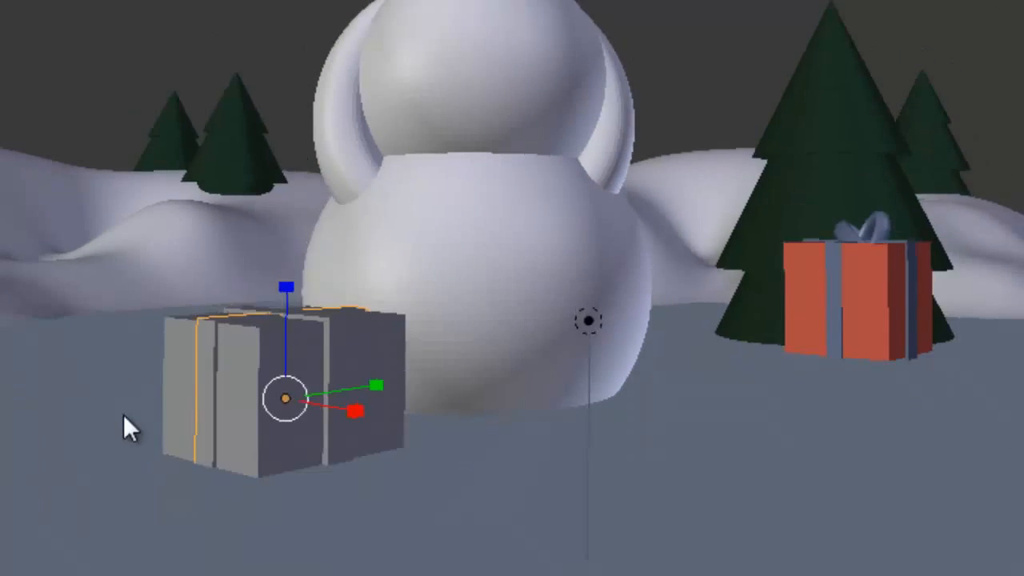
middle_click_drag(123, 424, 75, 480)
scroll(321, 370, "up", 3)
middle_click_drag(321, 361, 167, 381)
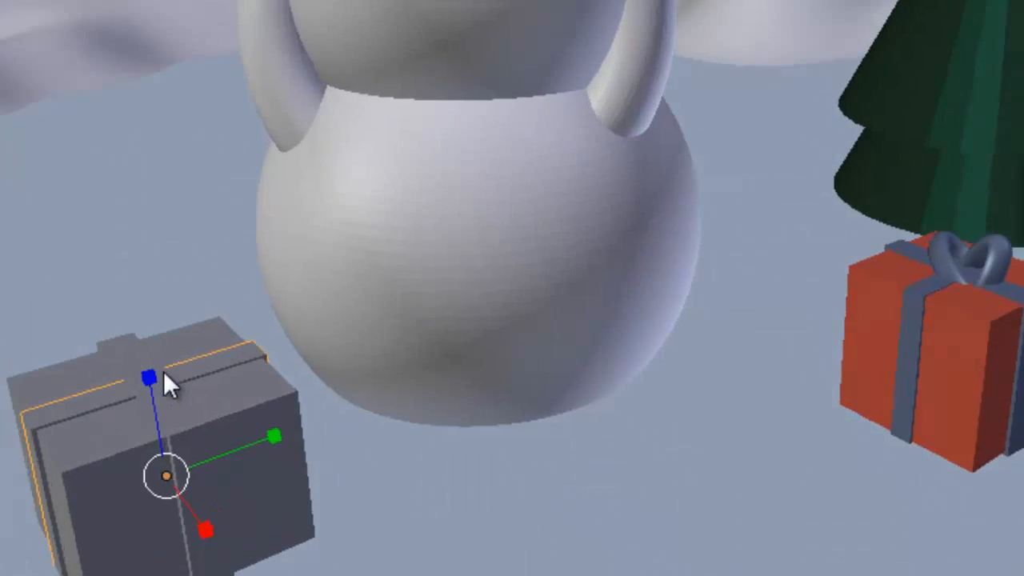
scroll(167, 381, "up", 2)
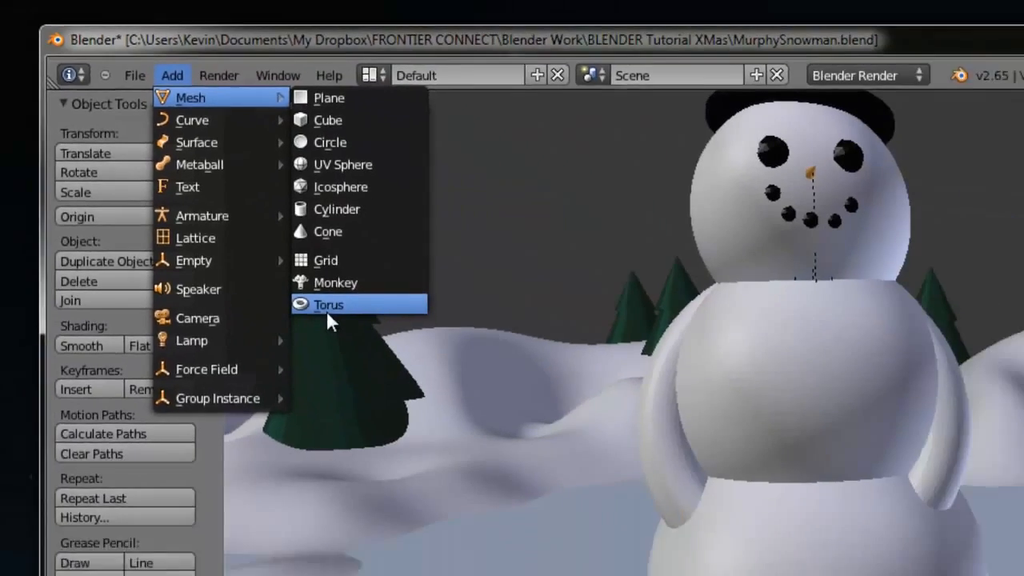
left_click(328, 307)
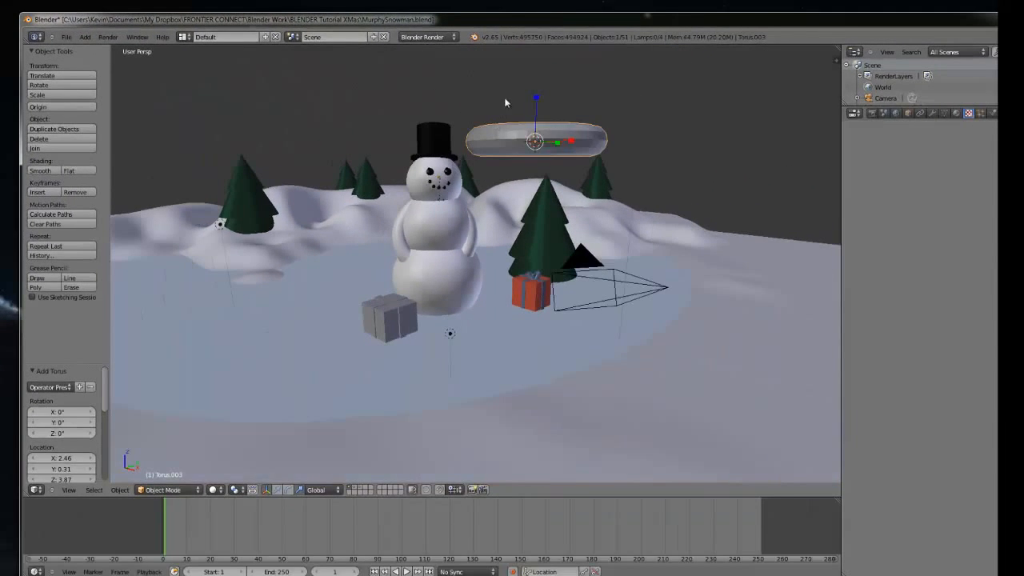
key("s")
key("z")
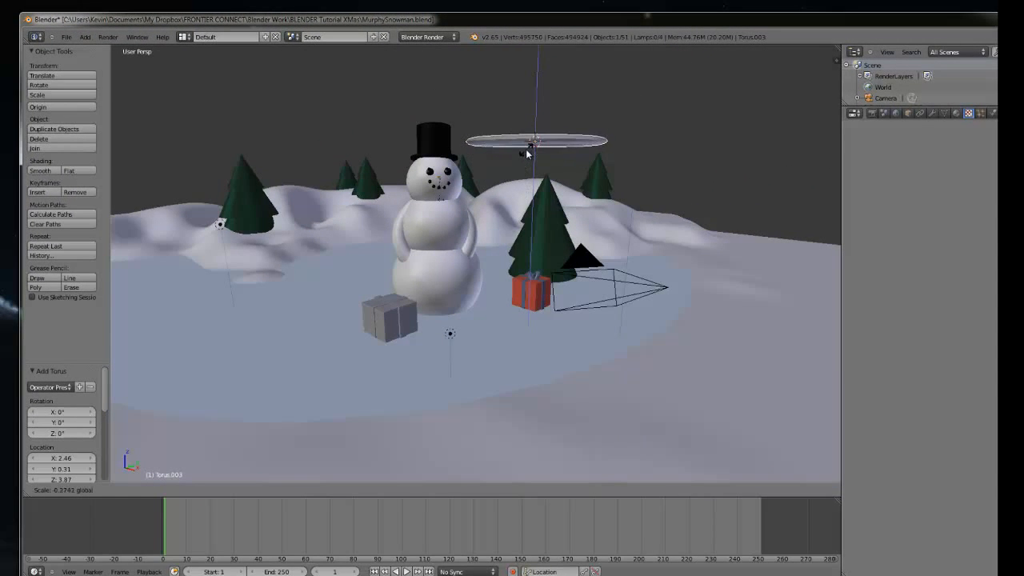
left_click(528, 153)
key("ctrl+z")
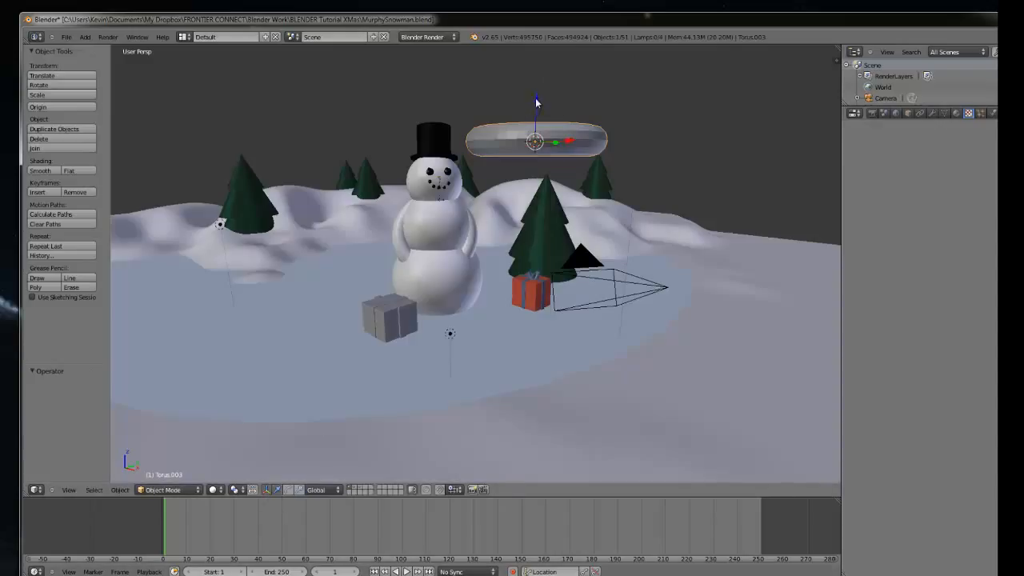
Step: Move the torus onto the centre of the grey present's top and scale it down uniformly to bow size
left_click_drag(536, 102, 421, 310)
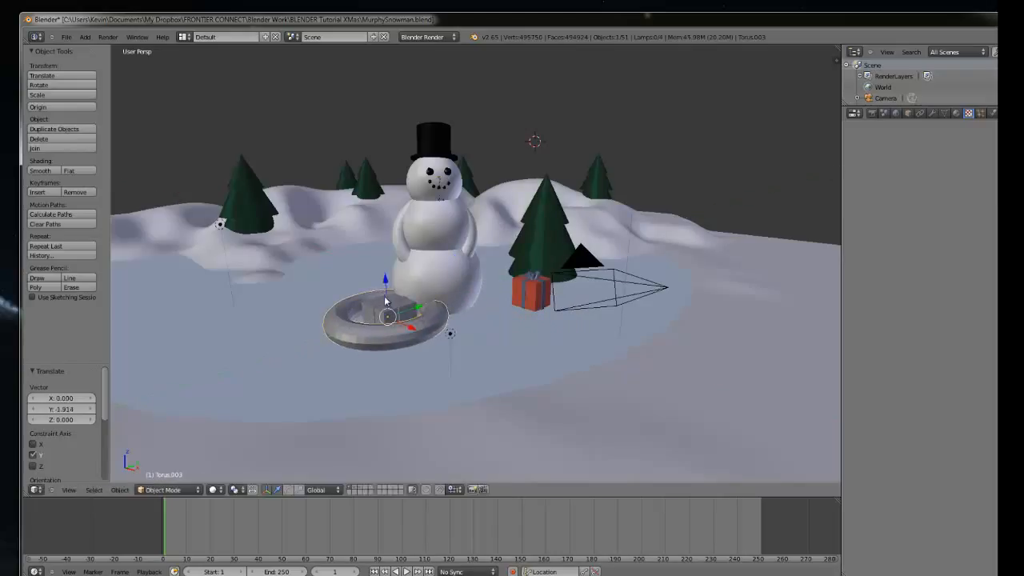
mouse_move(388, 278)
left_mouse_down()
mouse_move(390, 257)
mouse_move(391, 267)
left_mouse_up()
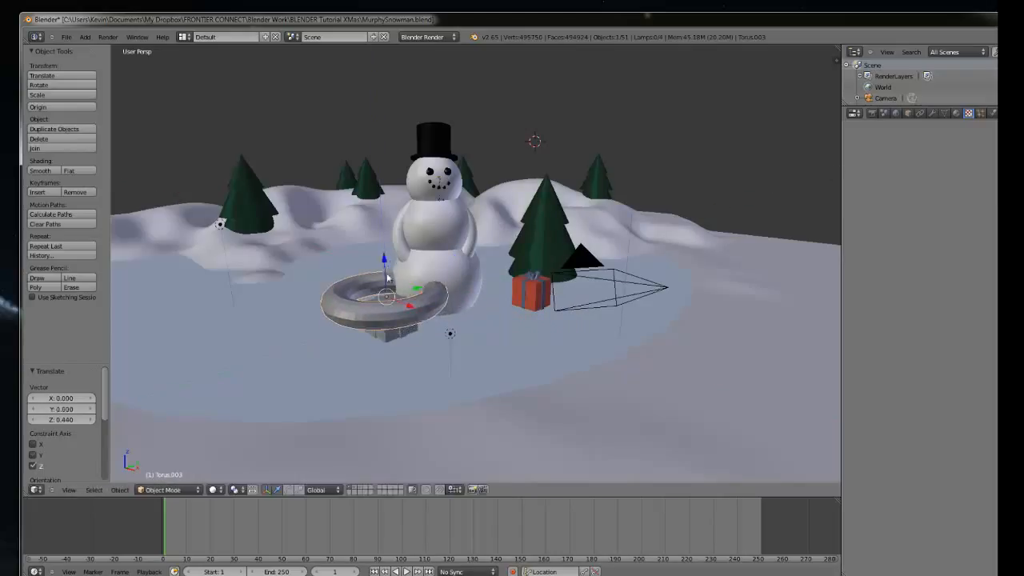
key("s")
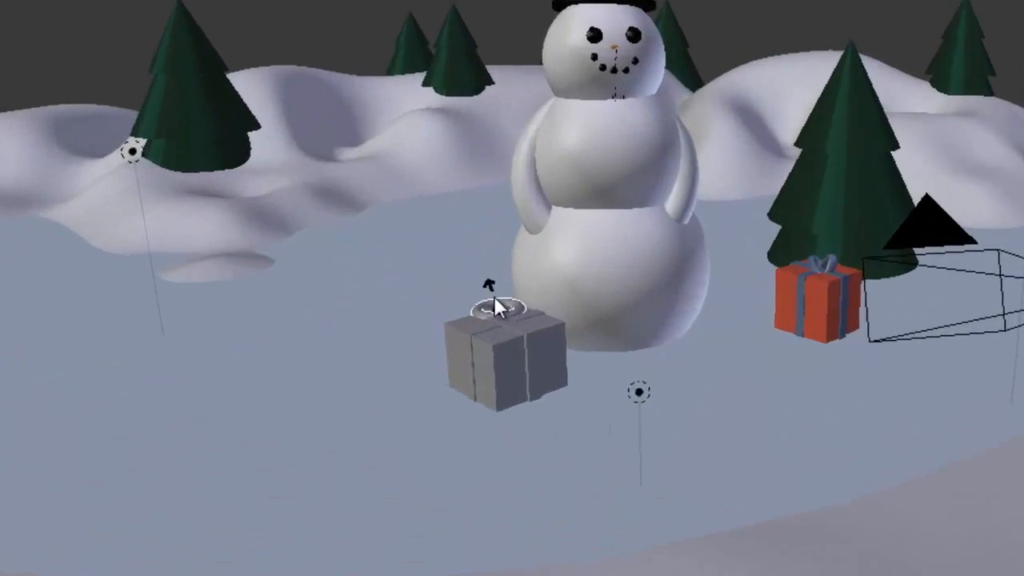
left_click(387, 293)
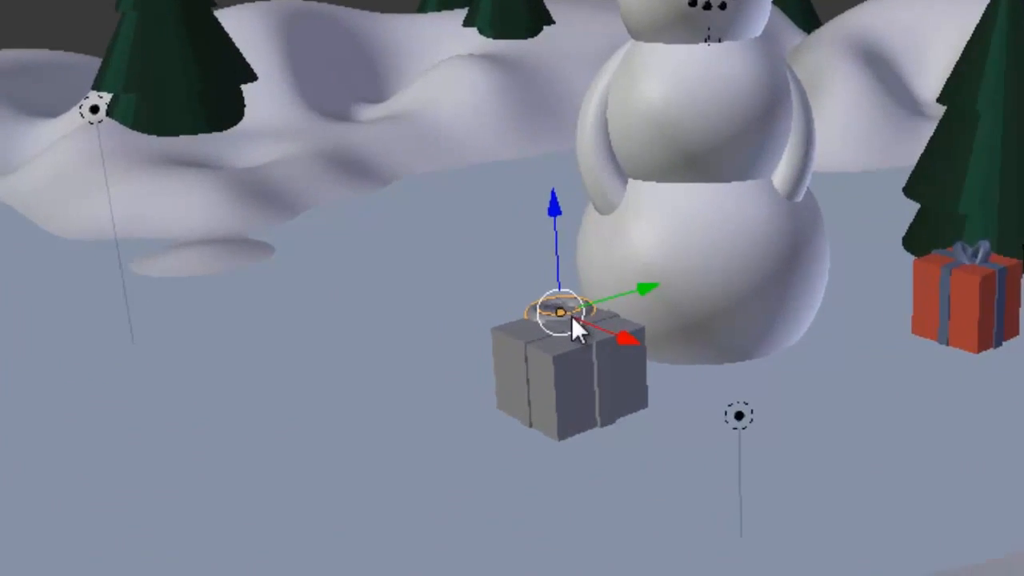
Step: Switch to the rotate manipulator and turn the small torus about the Y axis until it stands upright on the present
scroll(389, 296, "up", 3)
middle_click_drag(389, 297, 370, 292)
scroll(518, 300, "up", 1)
middle_click_drag(488, 180, 485, 102)
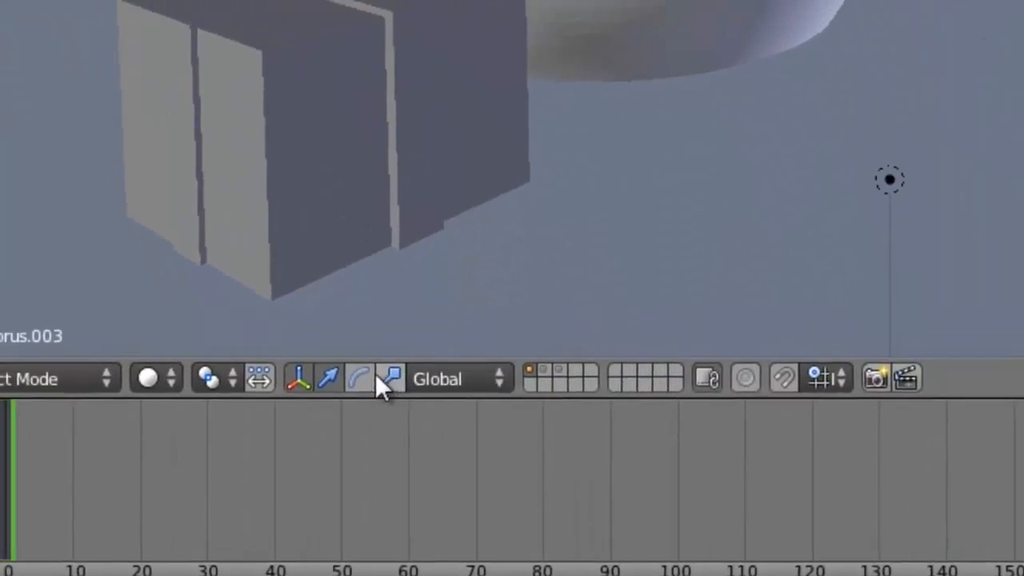
left_click(360, 379)
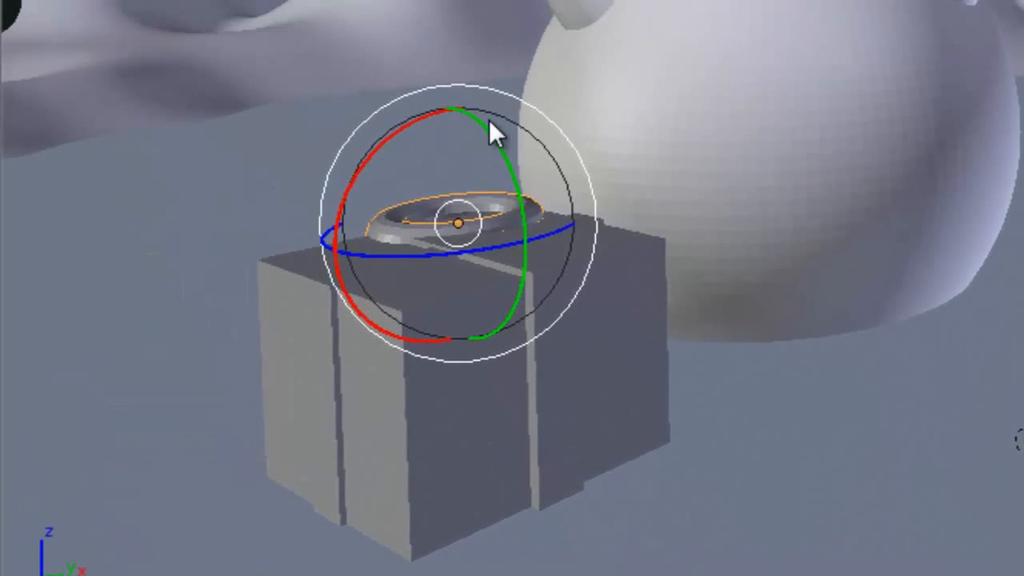
left_click_drag(490, 124, 509, 243)
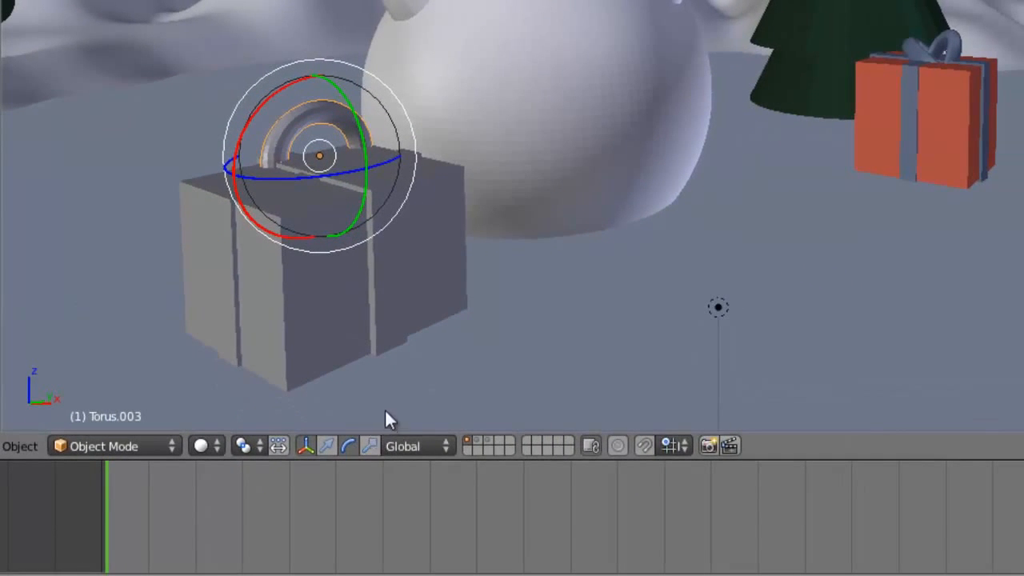
Step: Narrow the upright torus along Y into a bow loop and move it along X over the present's ribbon
left_click(370, 445)
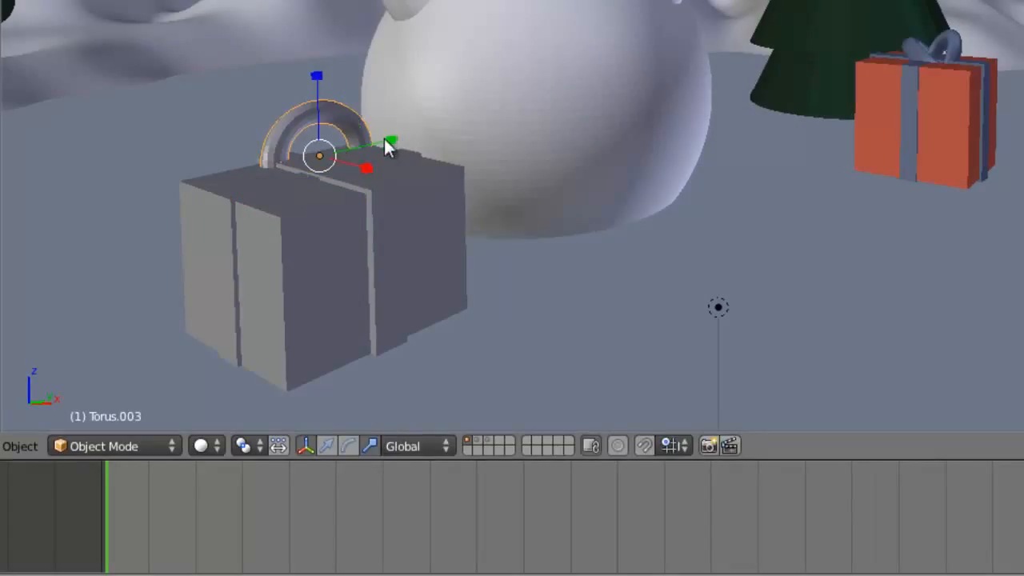
left_click_drag(387, 139, 360, 127)
left_click(347, 445)
left_click(326, 445)
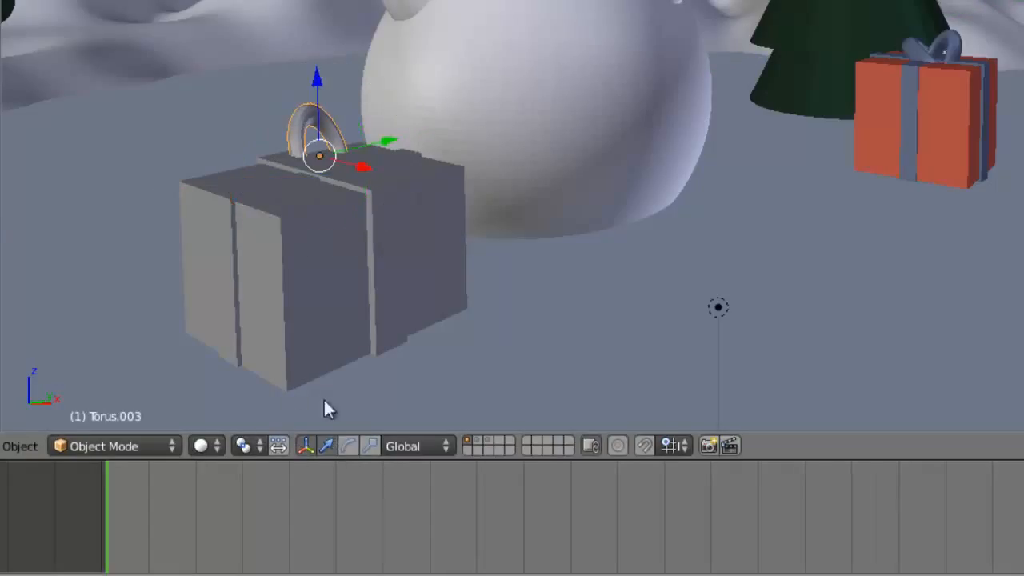
left_click_drag(358, 174, 378, 196)
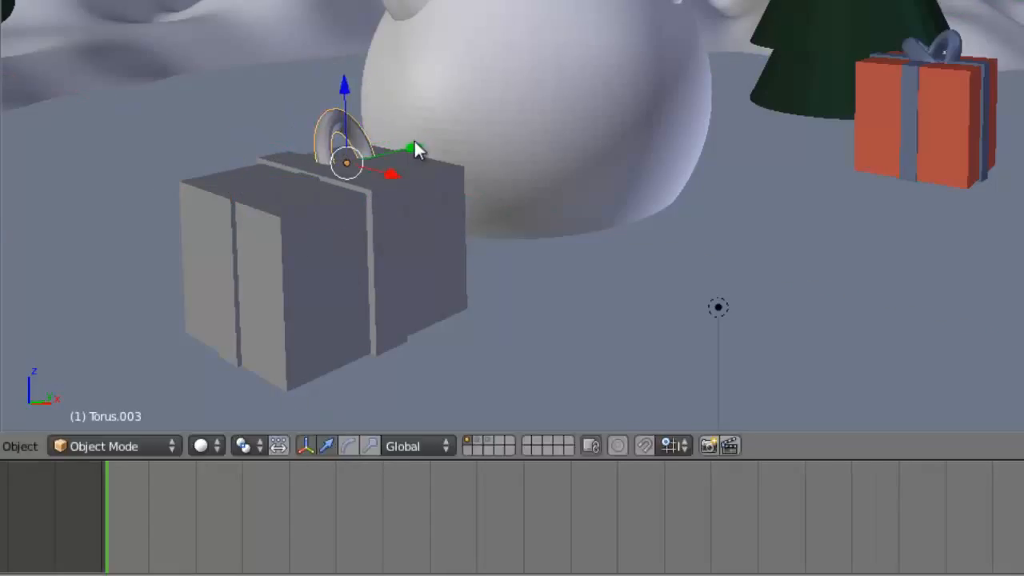
Step: Move the upright bow loop along Y onto the grey present's ribbon crossing and scale it down slightly along X
left_click_drag(414, 151, 359, 194)
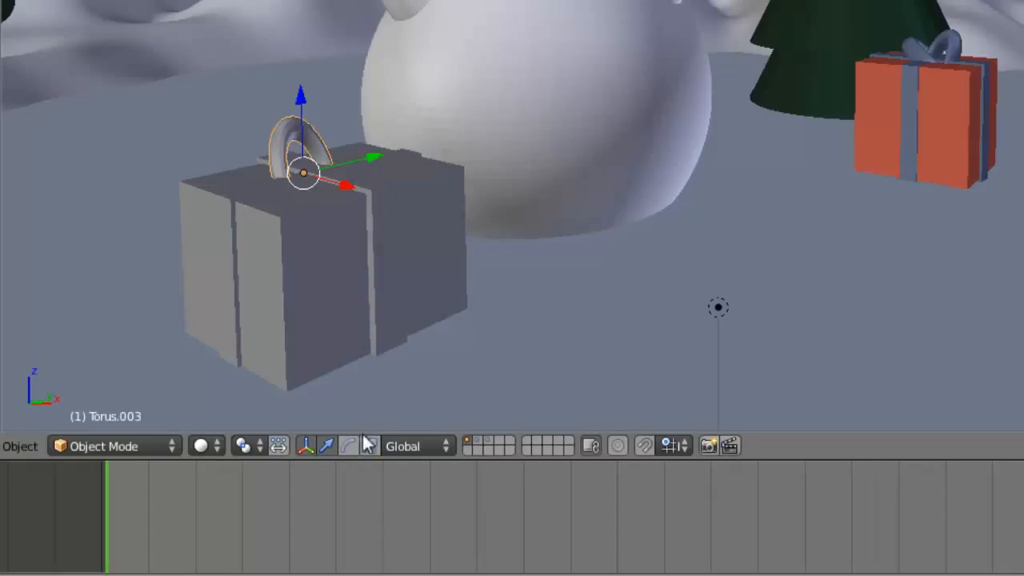
left_click_drag(347, 188, 334, 181)
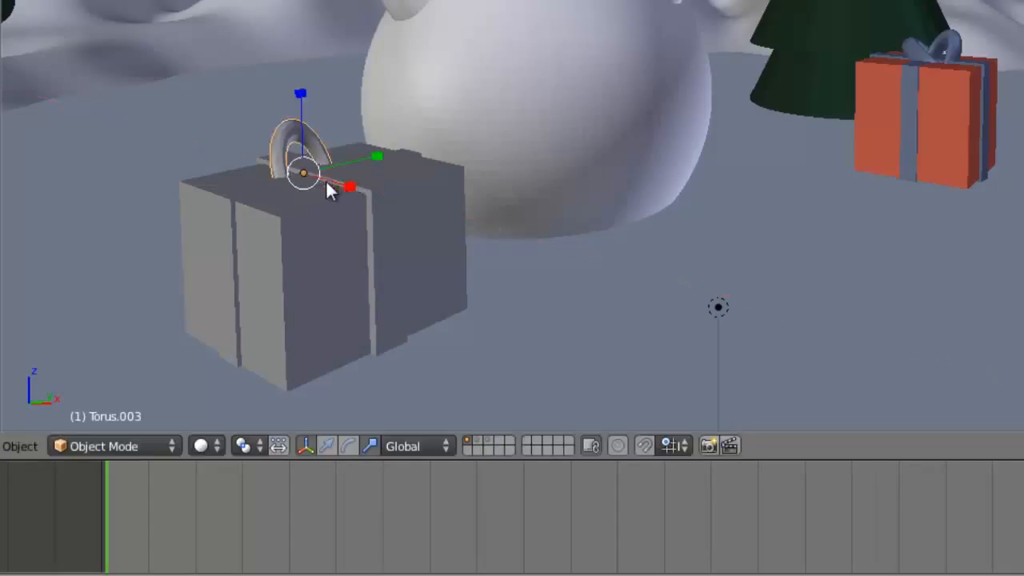
scroll(314, 182, "down", 1)
scroll(349, 180, "up", 2)
Step: Duplicate the bow loop on the grey present and move the copy a short distance along X
left_click(326, 445)
key("shift+d")
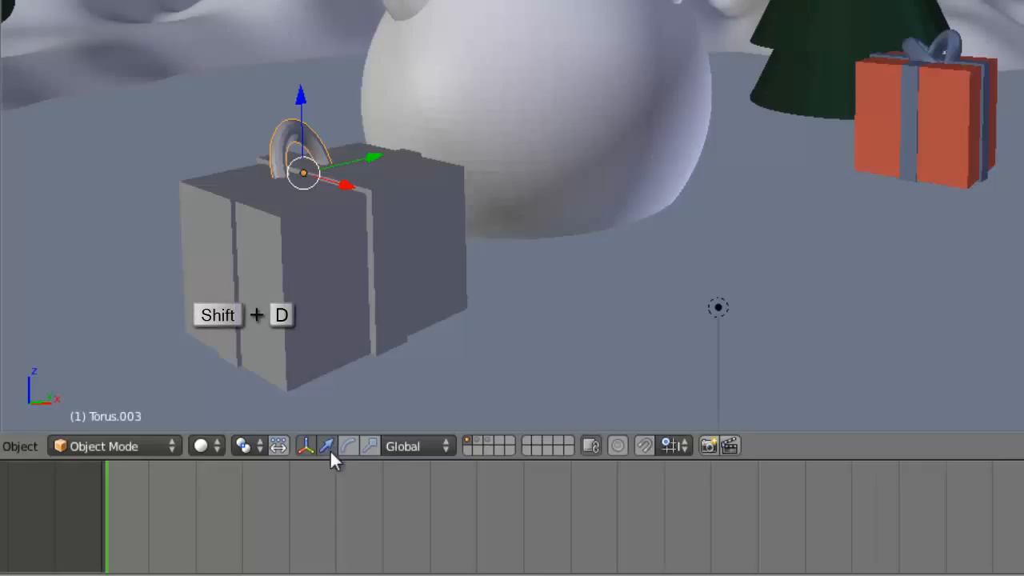
key("shift+d")
key("Return")
left_click_drag(341, 186, 365, 208)
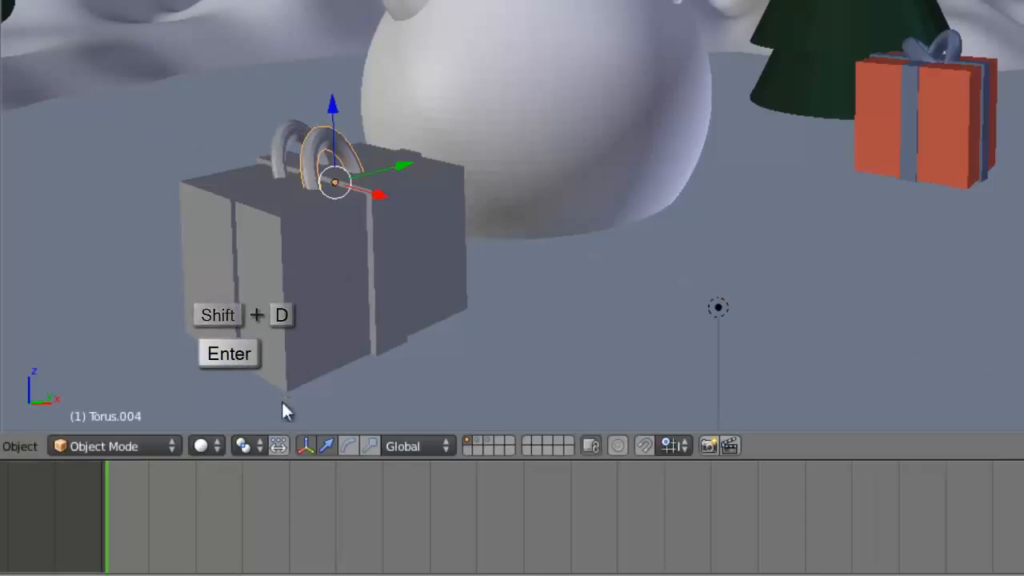
Step: Rotate the duplicated loop about Z to angle it over the ribbon crossing and move it along X towards the first loop
left_click(348, 446)
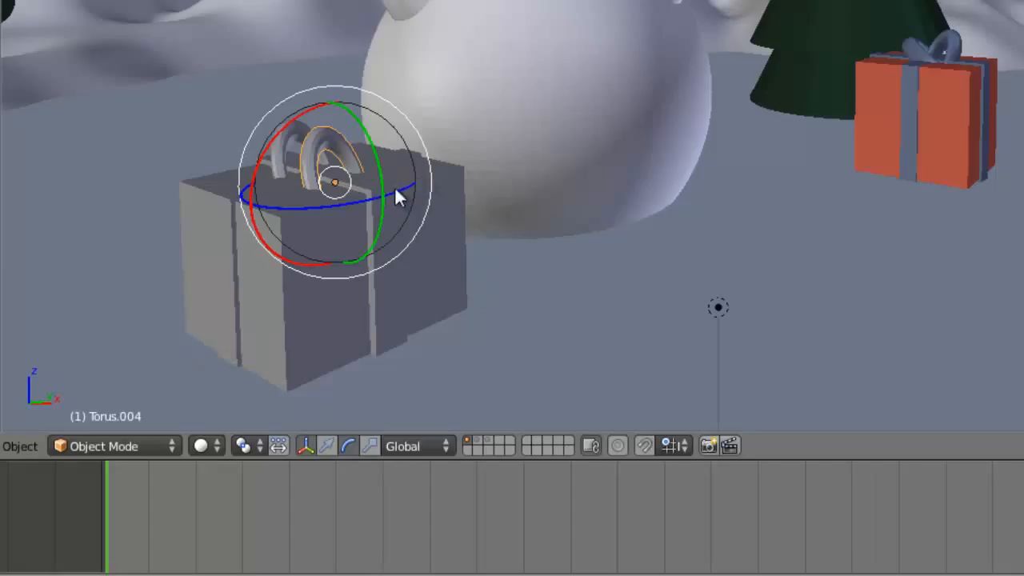
left_click_drag(380, 190, 328, 103)
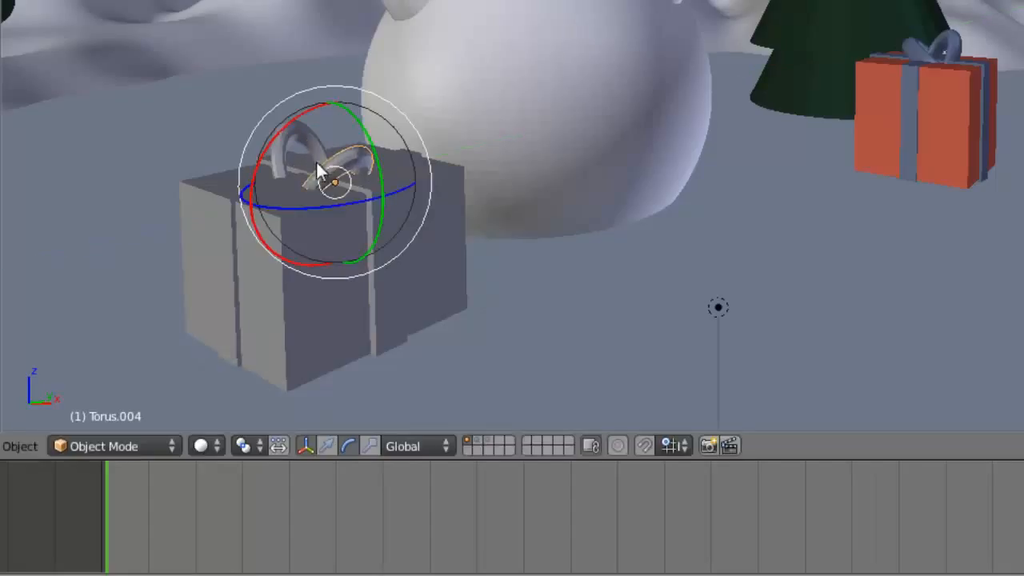
left_click_drag(369, 195, 336, 194)
scroll(333, 224, "up", 2)
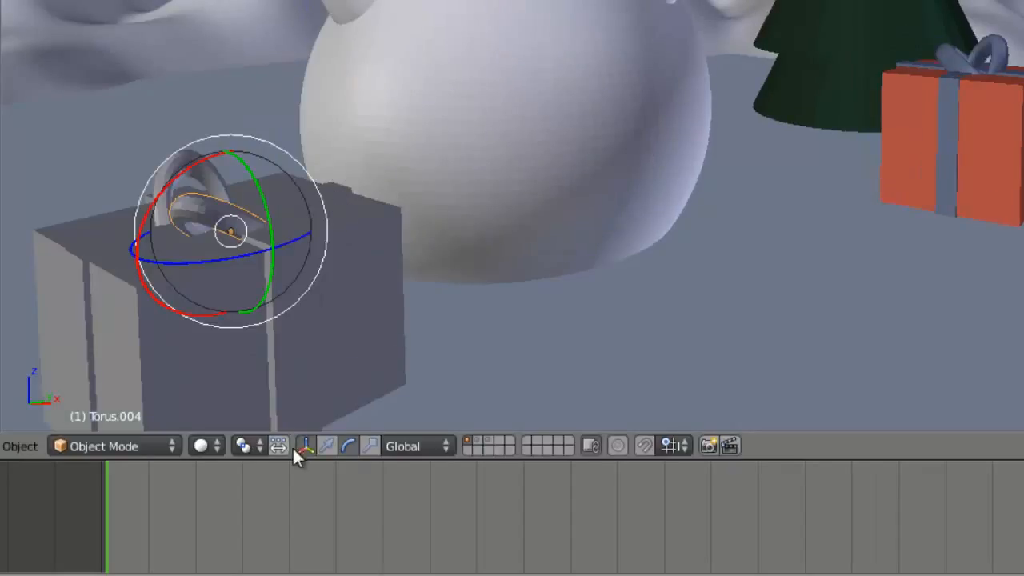
left_click(328, 446)
left_click_drag(270, 250, 250, 232)
Step: Select the first bow loop, rotate it about Z to splay it from the copy, and move it 0.154 along X
left_click(199, 159)
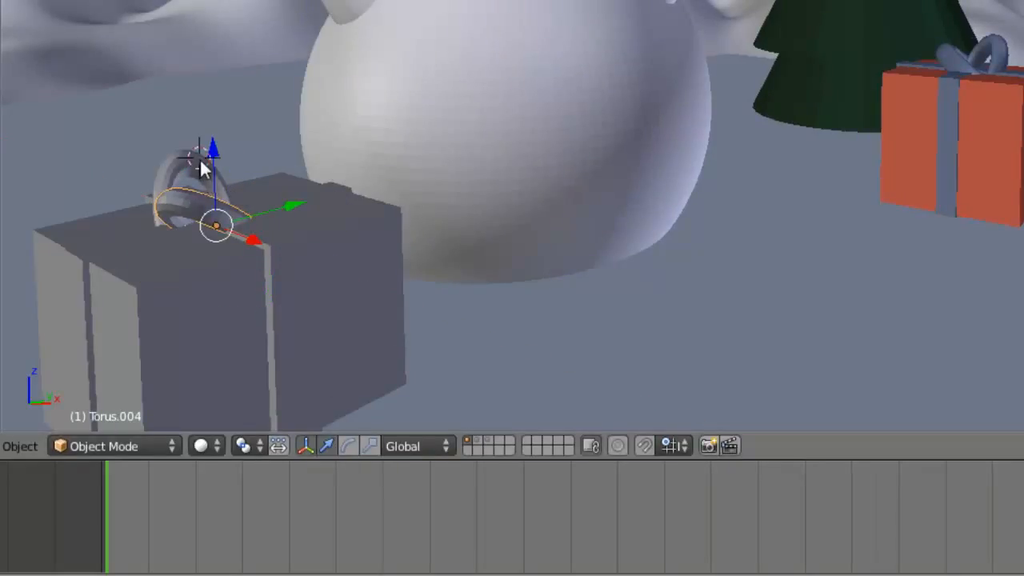
right_click(211, 183)
right_click(213, 184)
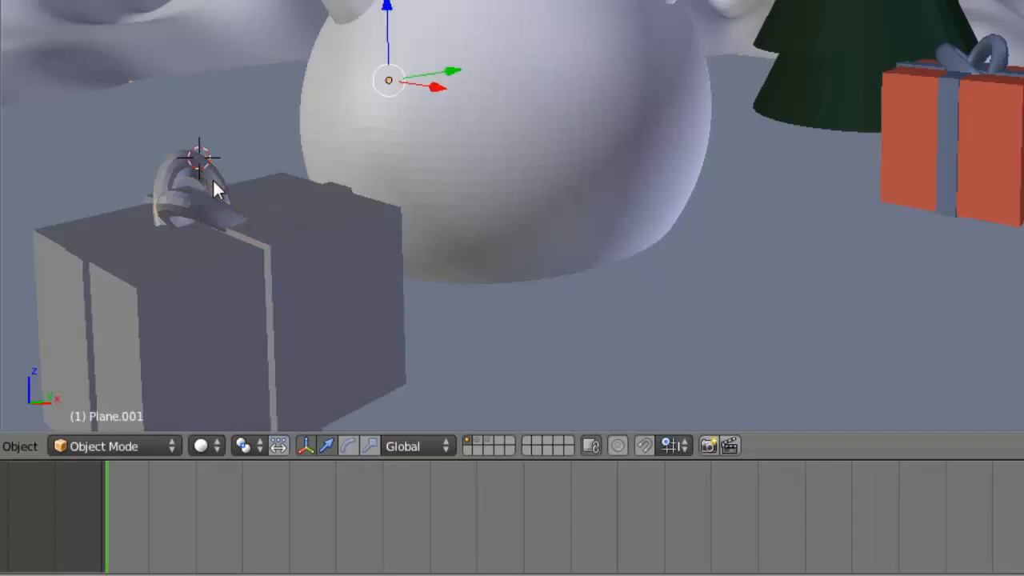
right_click(212, 183)
left_click(350, 446)
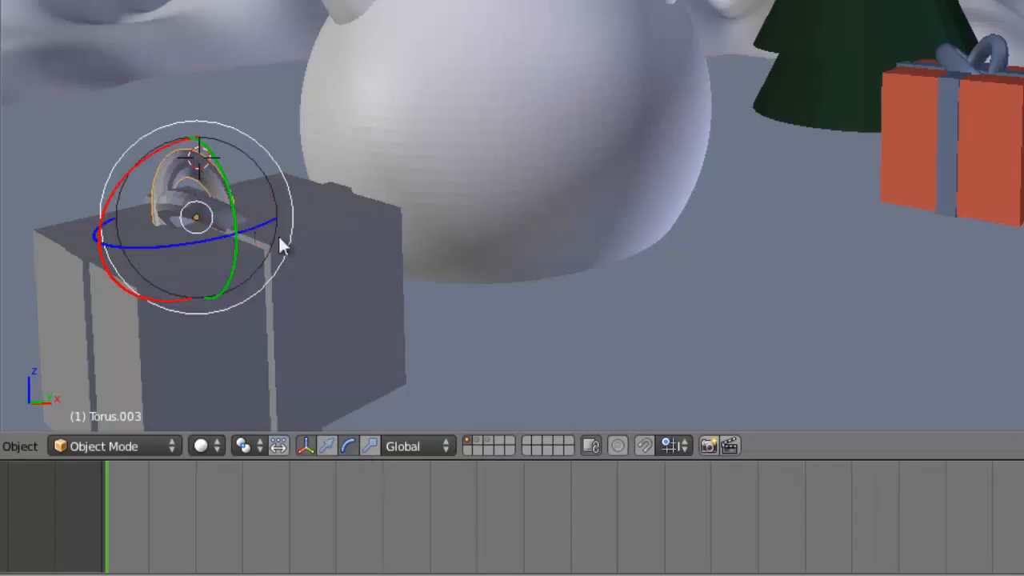
left_click_drag(277, 236, 241, 256)
left_click(326, 445)
scroll(236, 258, "down", 3)
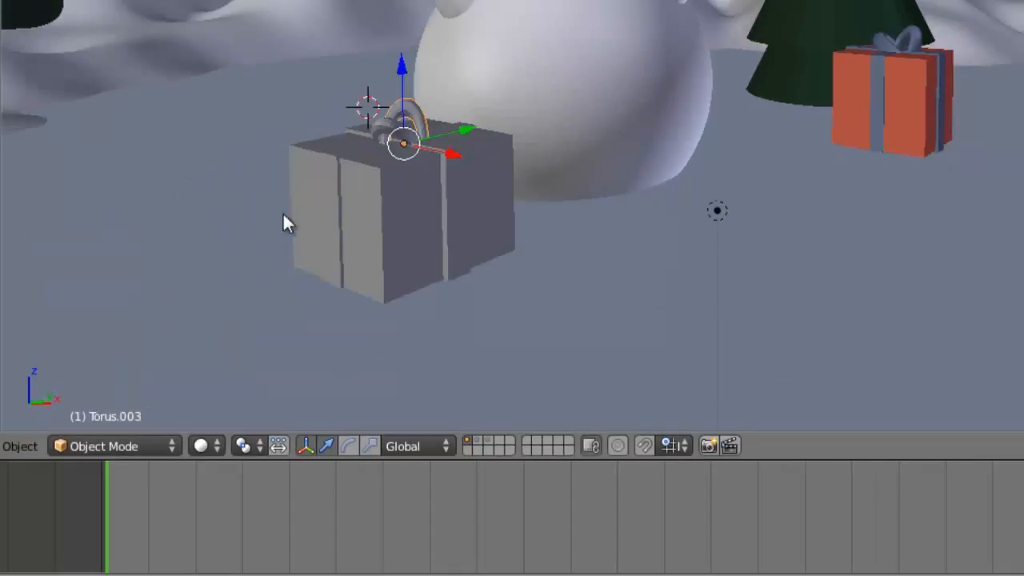
scroll(288, 224, "up", 5)
scroll(171, 280, "down", 5)
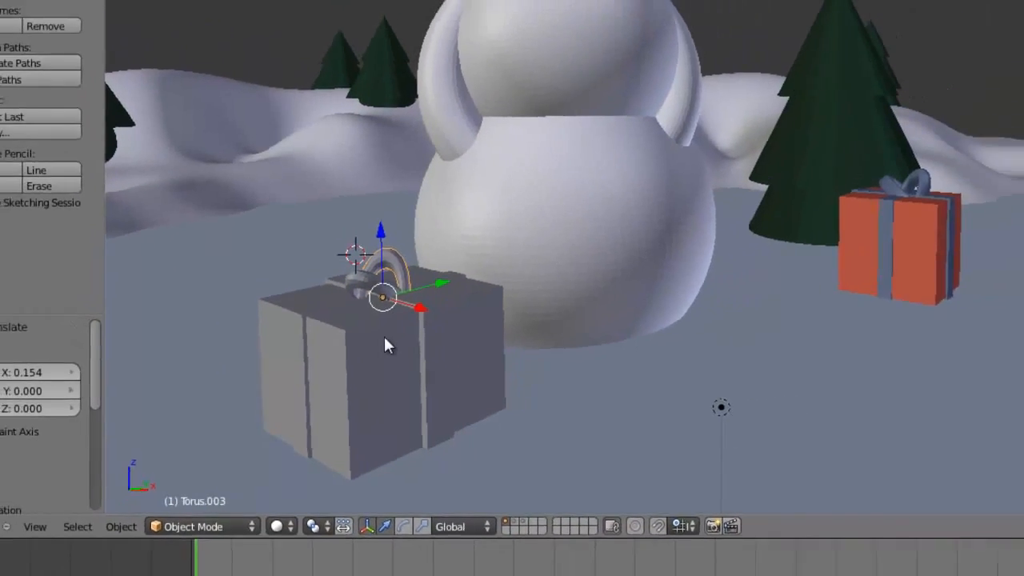
Step: Select the grey present's box and render the scene to check the current camera framing
right_click(406, 320)
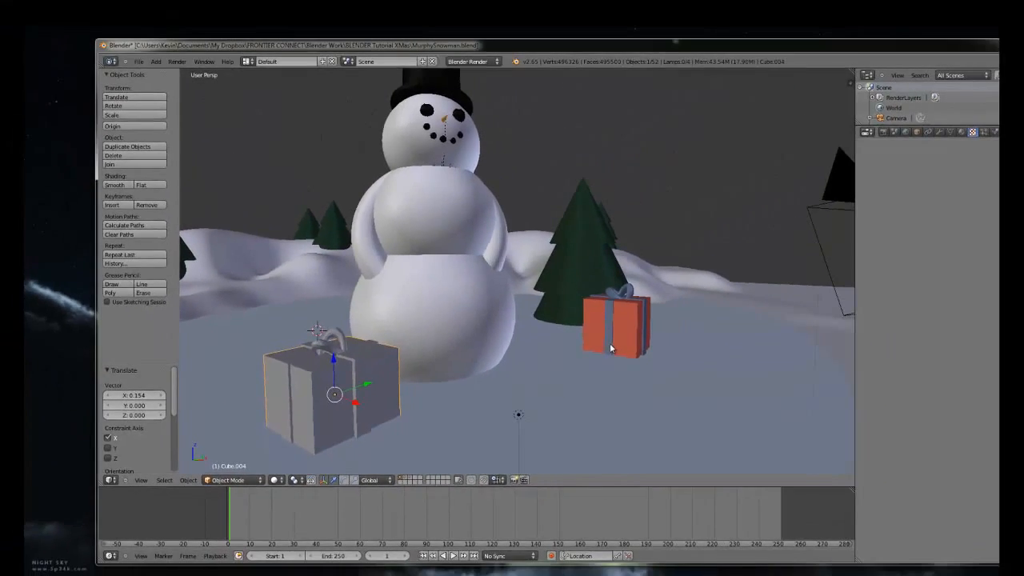
key("F12")
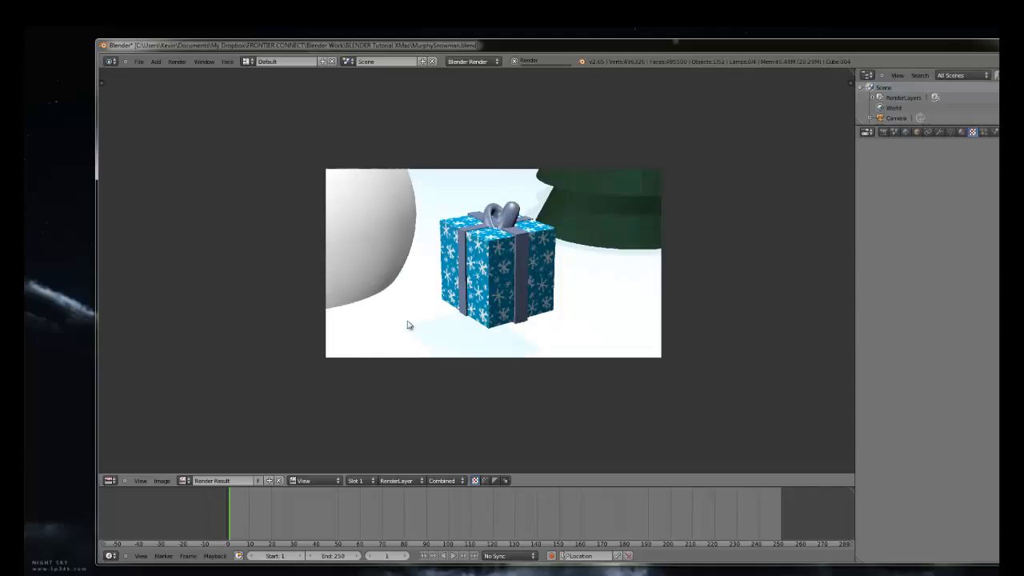
key("Escape")
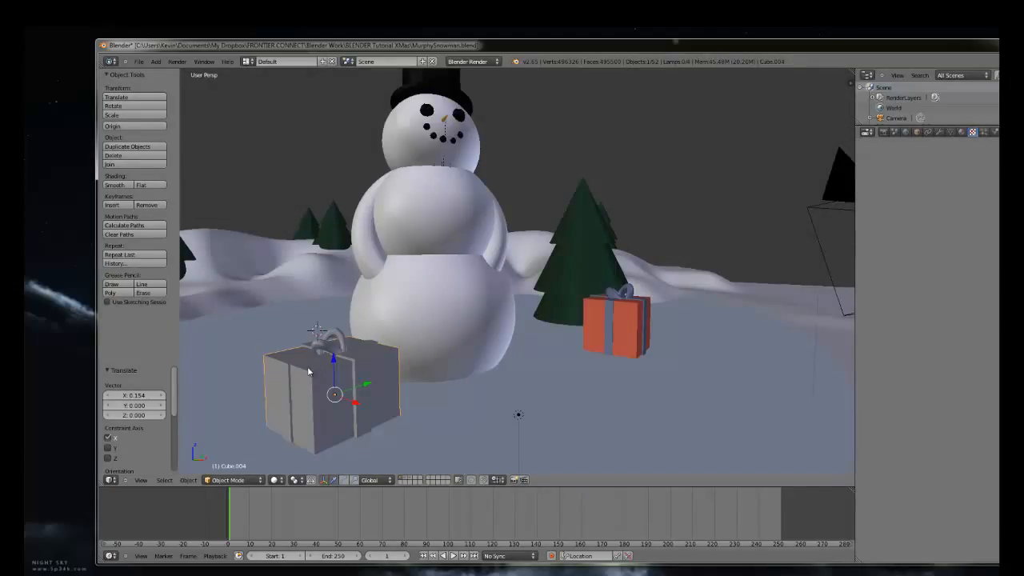
Step: Align the camera to a view facing the grey present, fly it until the present is framed, and test-render the shot
scroll(311, 367, "down", 3)
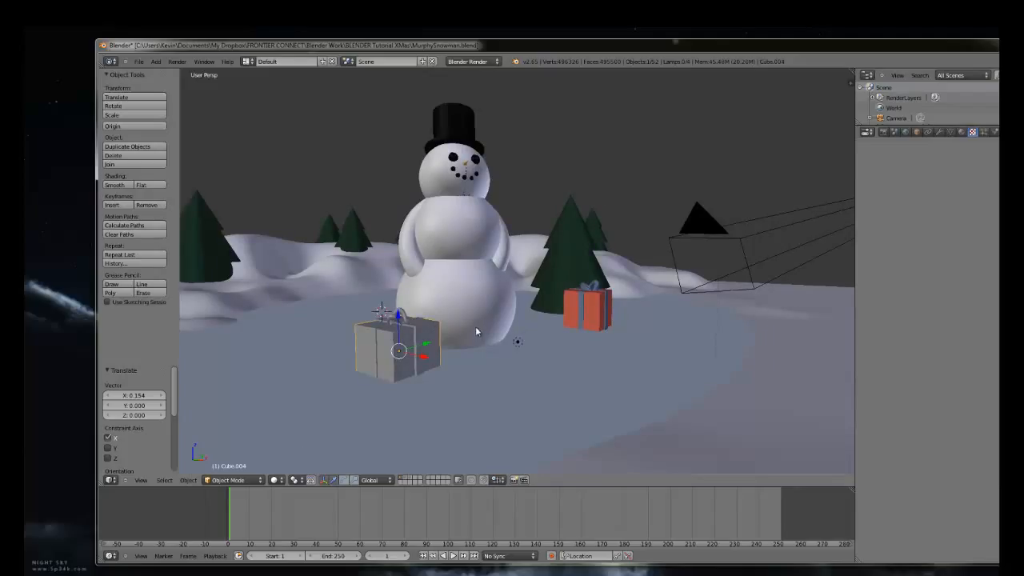
right_click(698, 283)
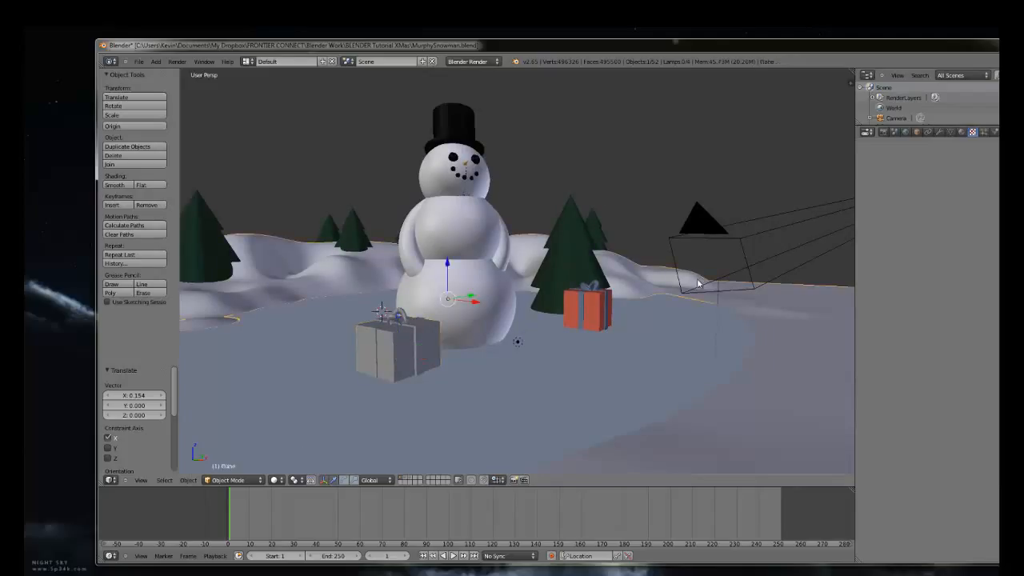
right_click(783, 234)
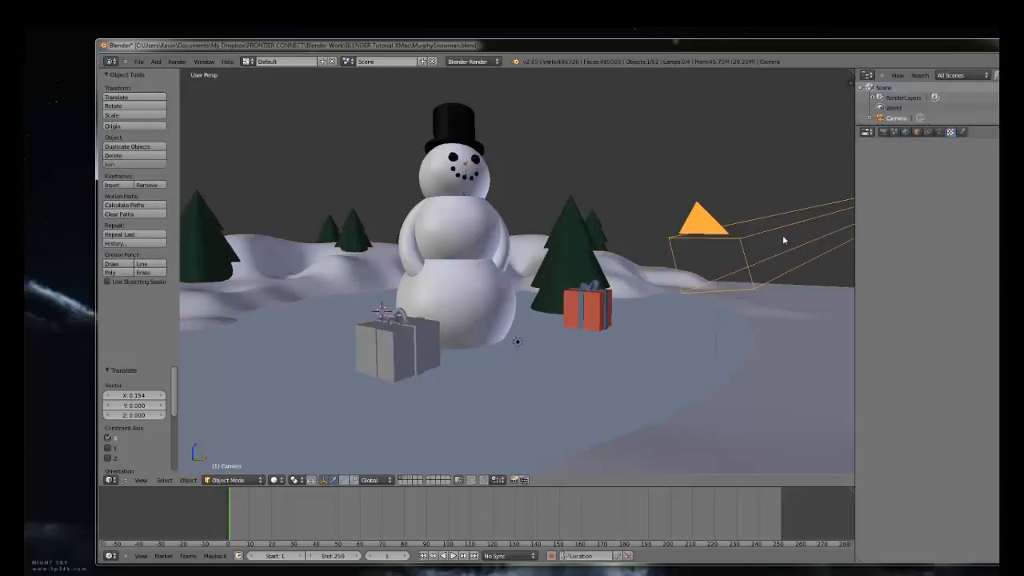
right_click(409, 346)
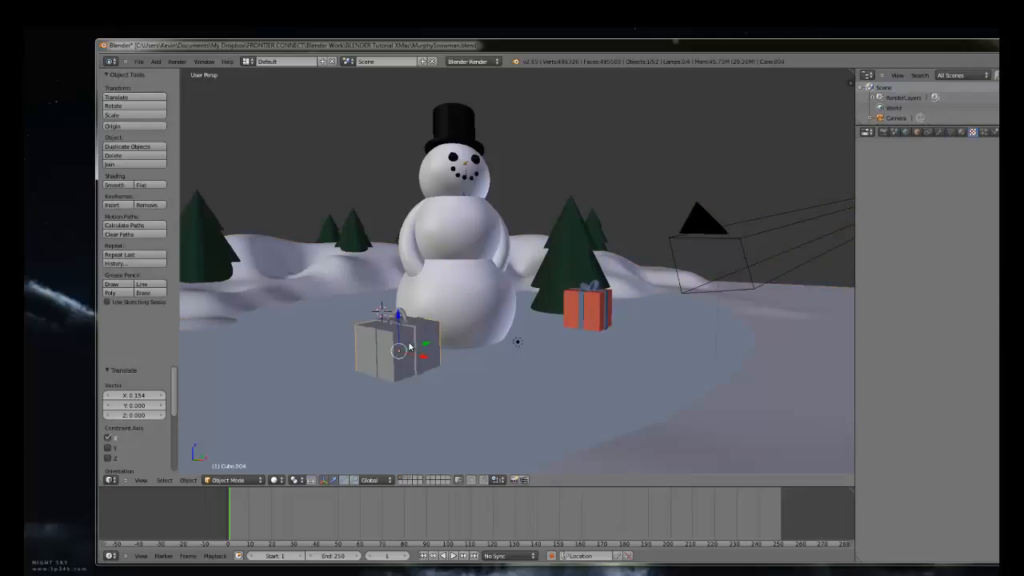
mouse_move(409, 346)
middle_mouse_down()
mouse_move(382, 342)
mouse_move(335, 365)
mouse_move(376, 356)
mouse_move(405, 335)
middle_mouse_up()
scroll(334, 366, "up", 2)
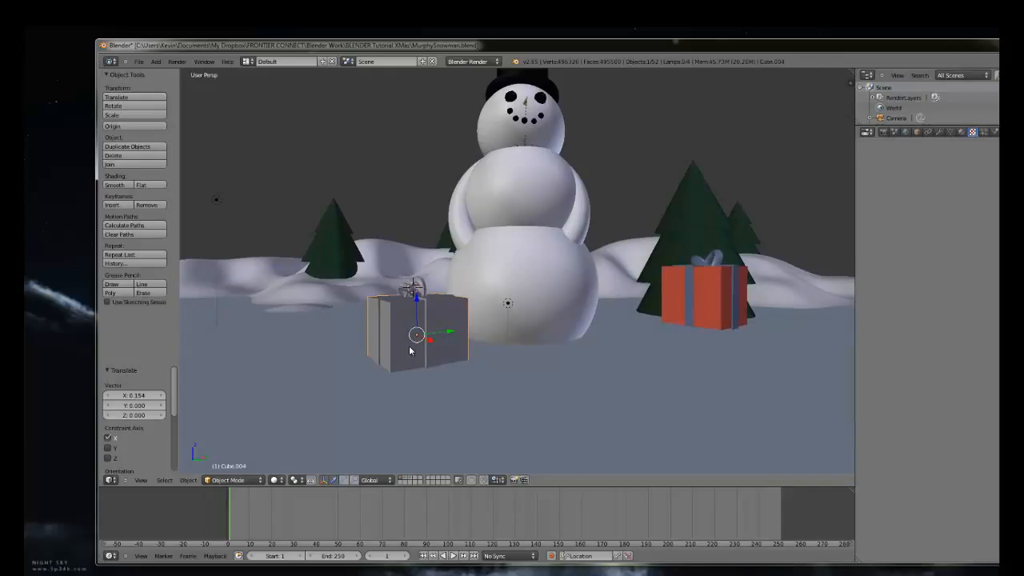
key("ctrl+alt+KP_0")
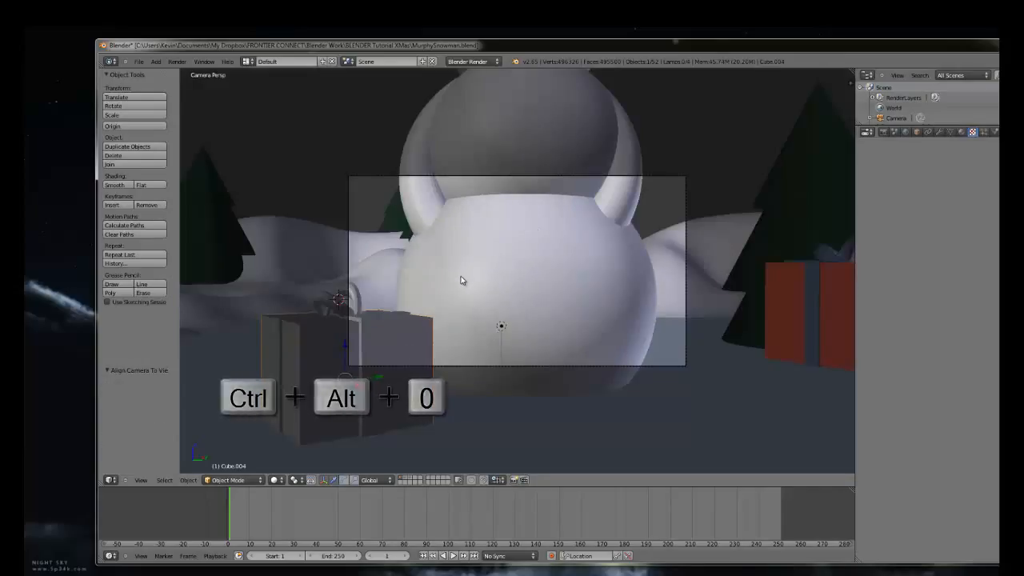
key("shift+f")
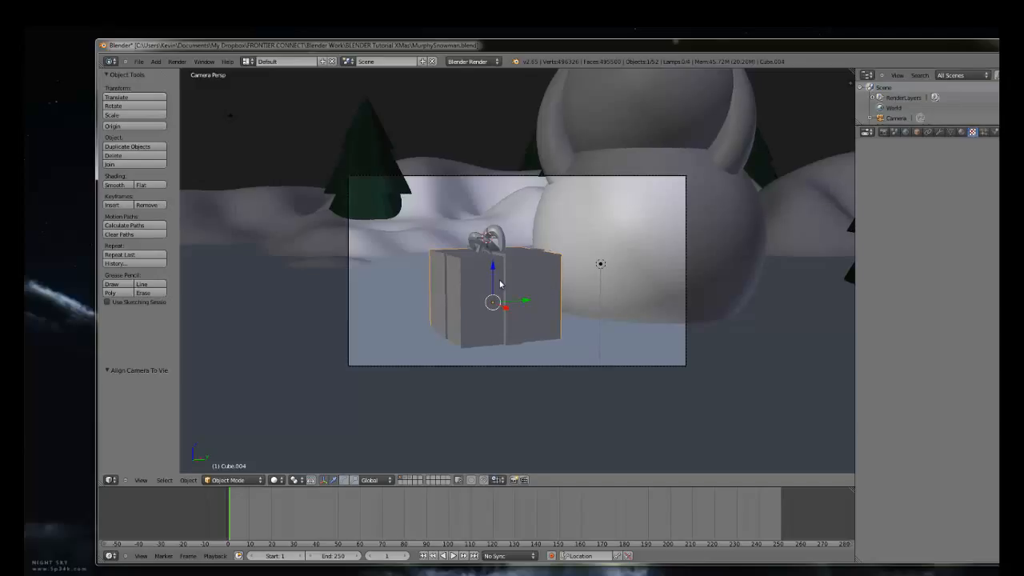
key("F12")
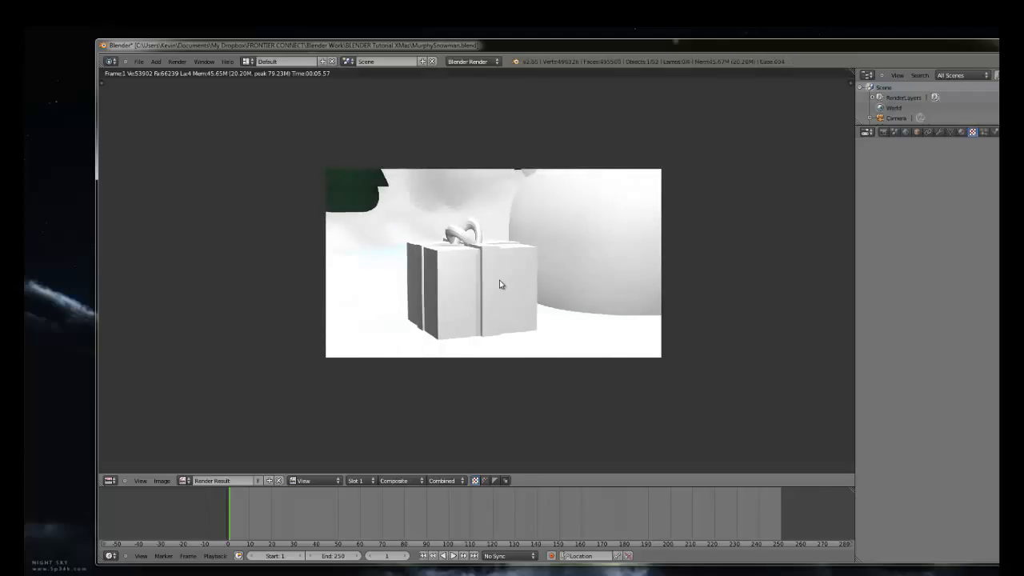
key("Escape")
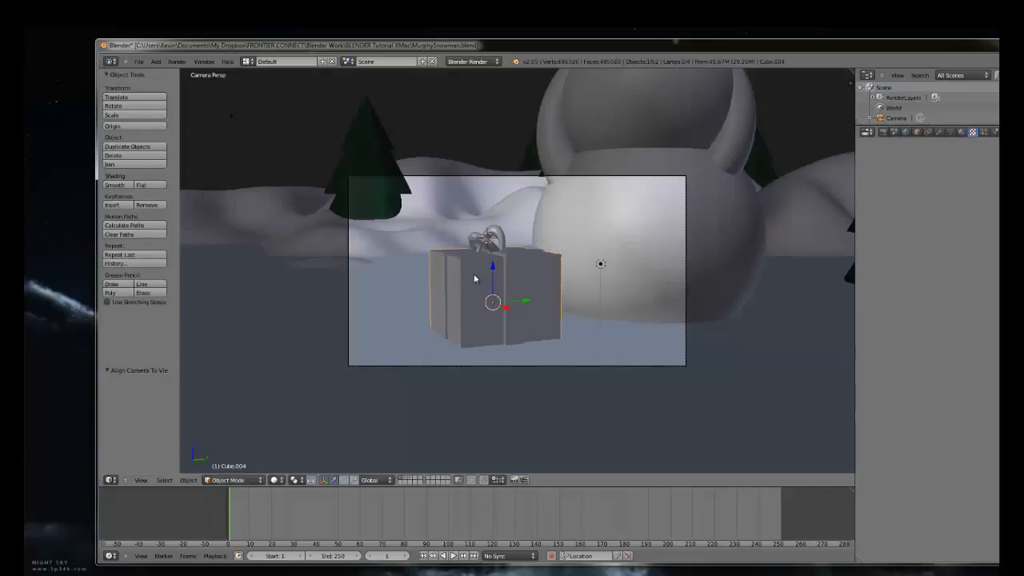
Step: Leave the camera view, select the grey present's box and give it a new material named wrap2
right_click(474, 276)
right_click(474, 279)
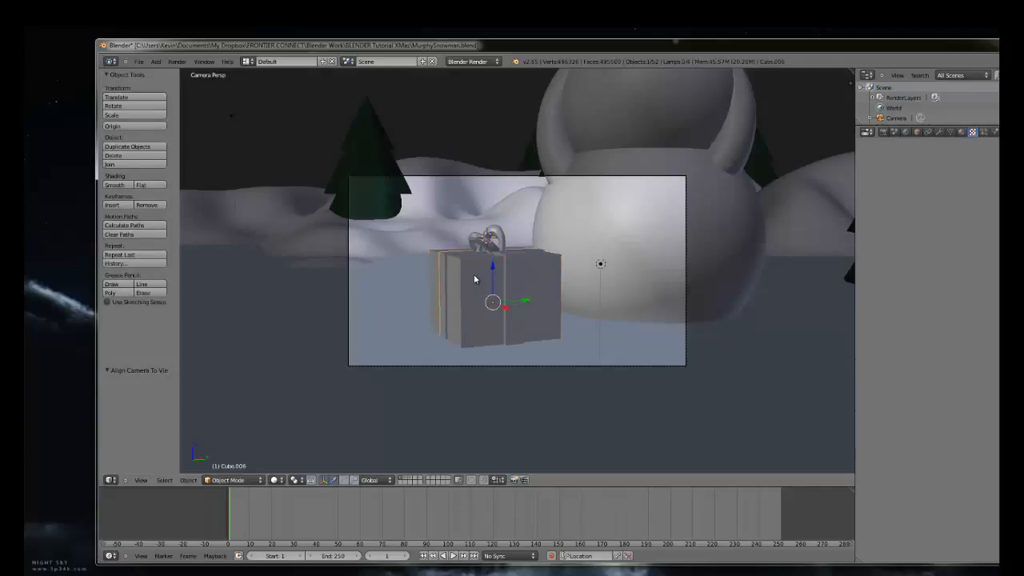
key("KP_0")
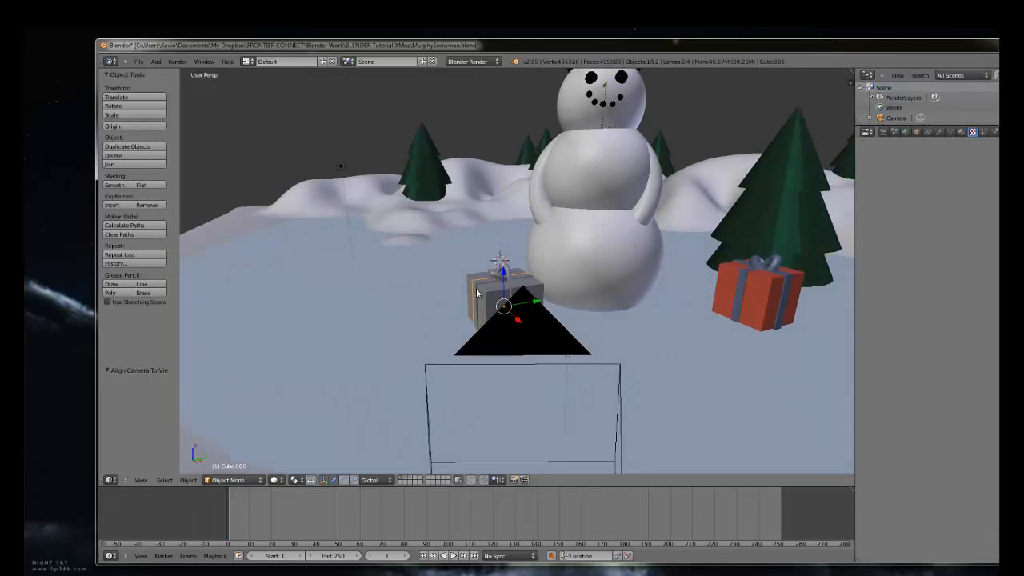
scroll(480, 300, "up", 4)
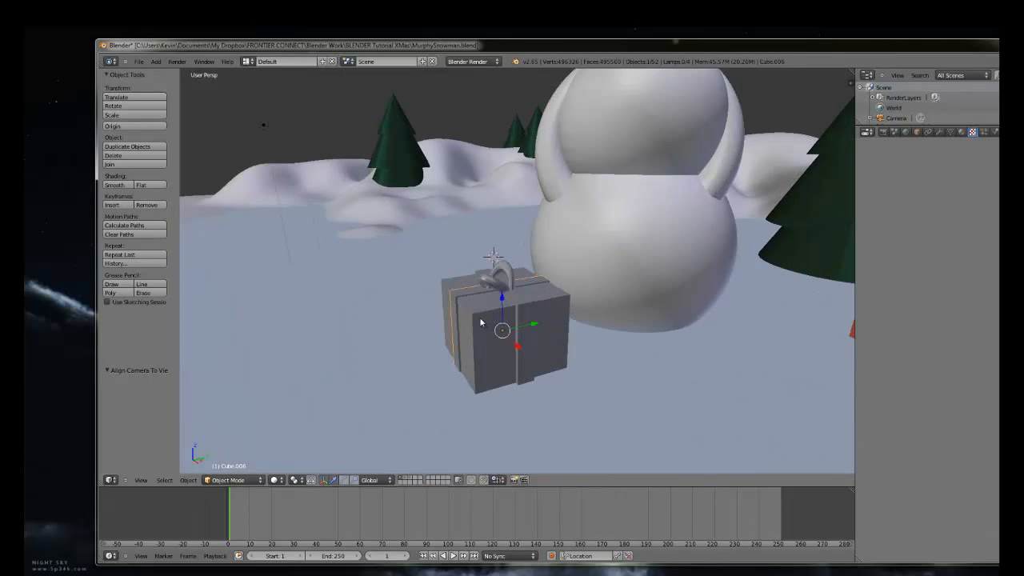
right_click(481, 322)
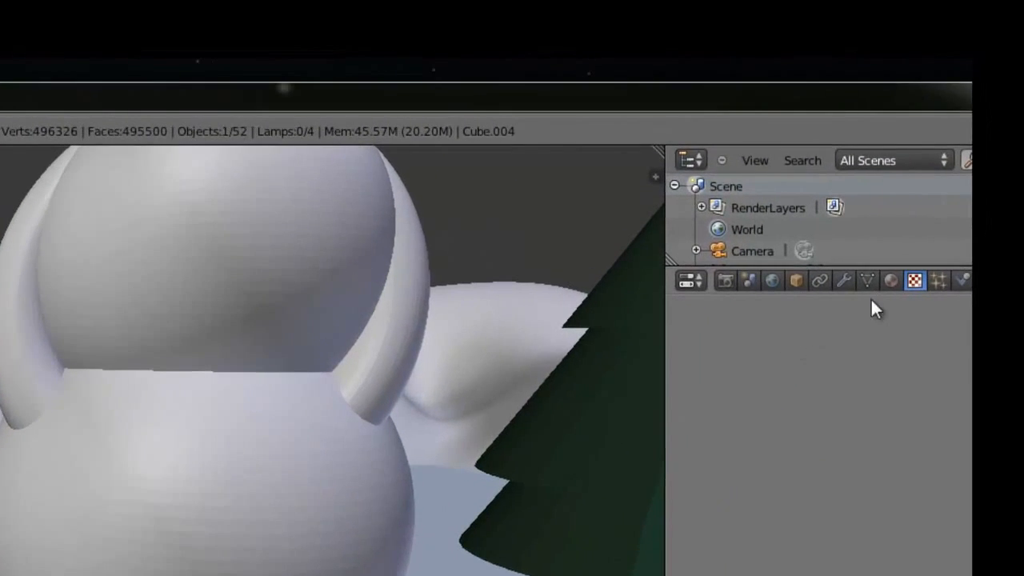
left_click(890, 280)
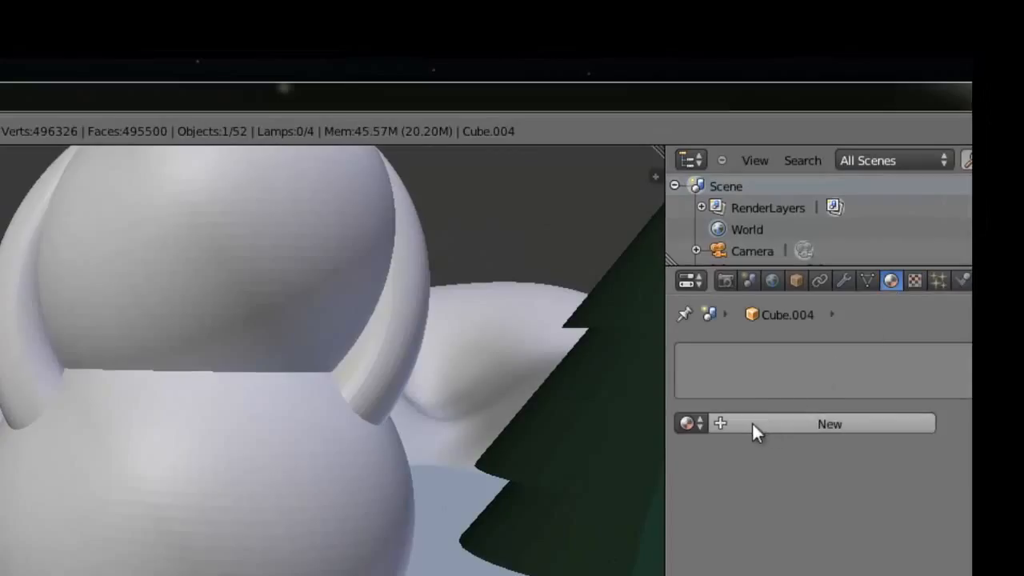
left_click(731, 424)
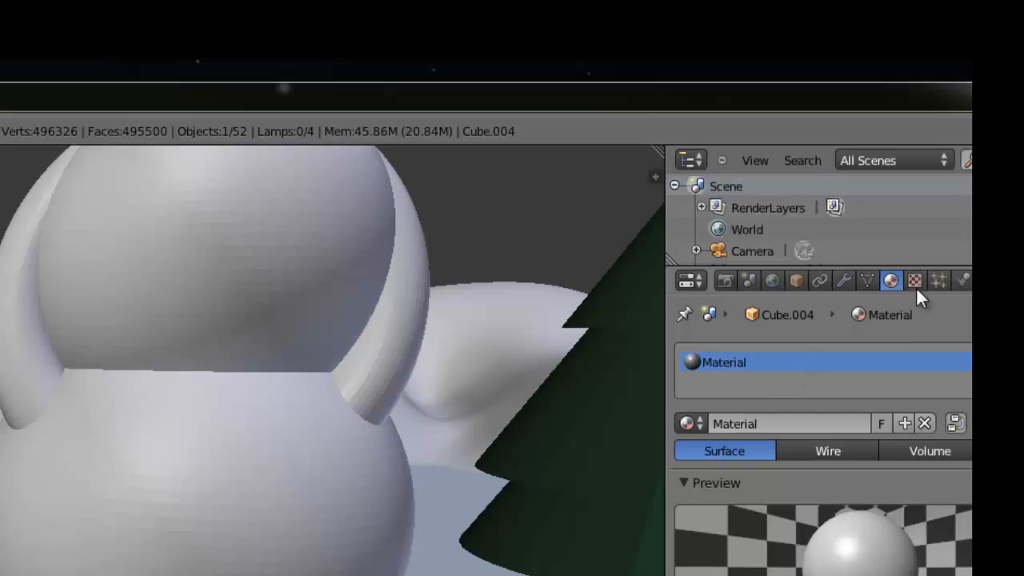
left_click(731, 424)
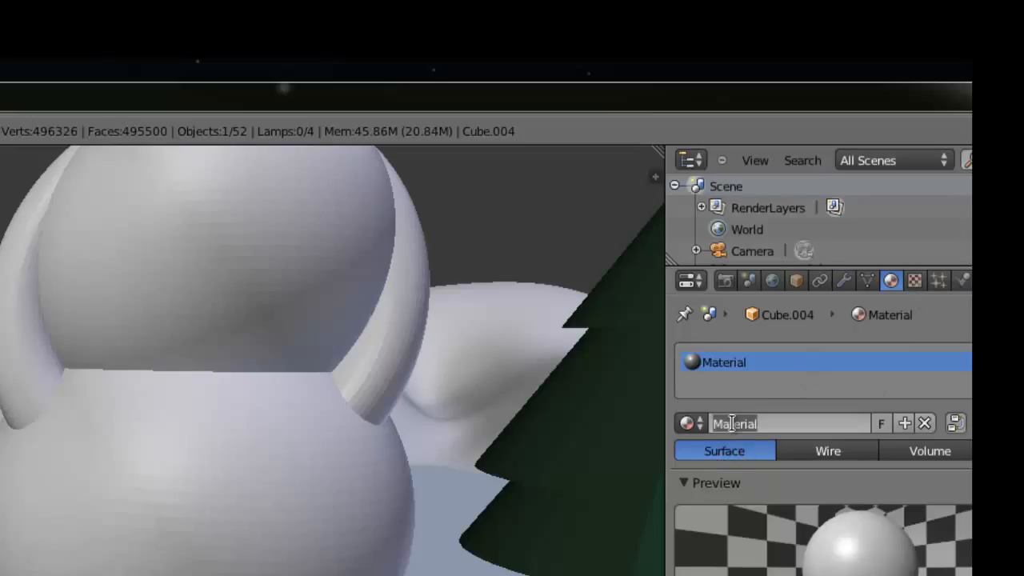
type("wr")
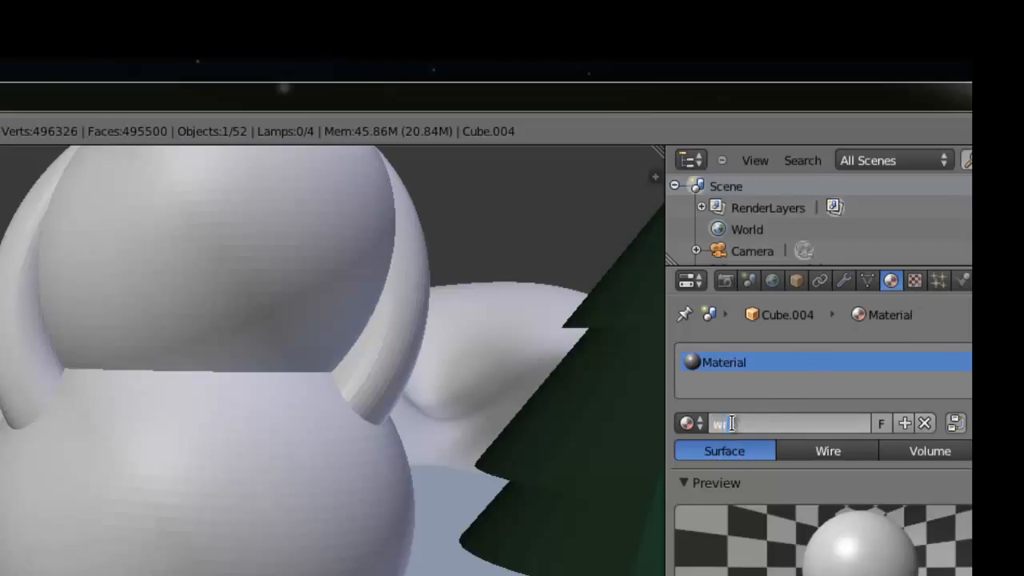
type("ap2")
key("Return")
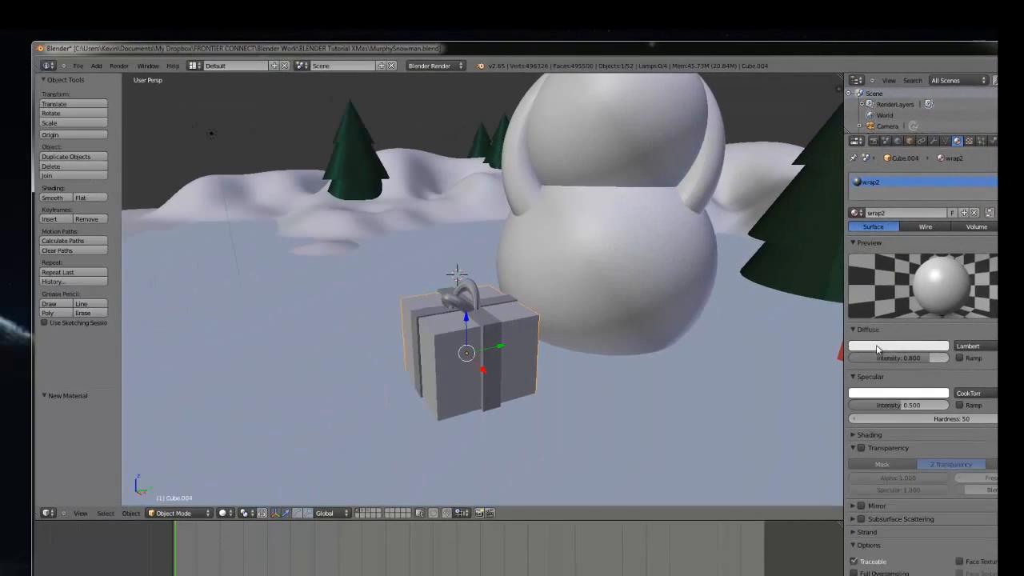
Step: Set the wrap2 material's diffuse colour to dark red
left_click(866, 436)
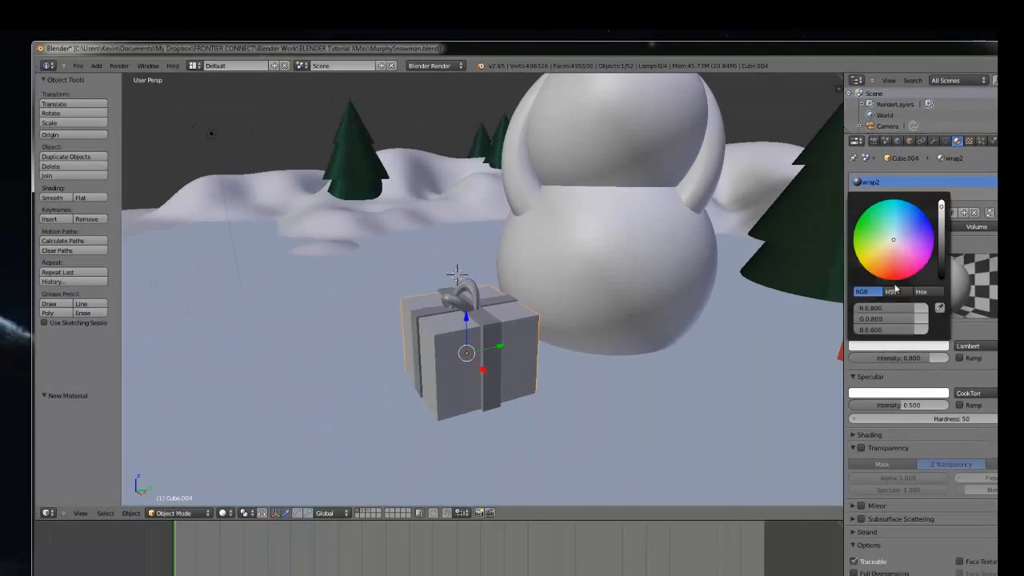
left_click(860, 332)
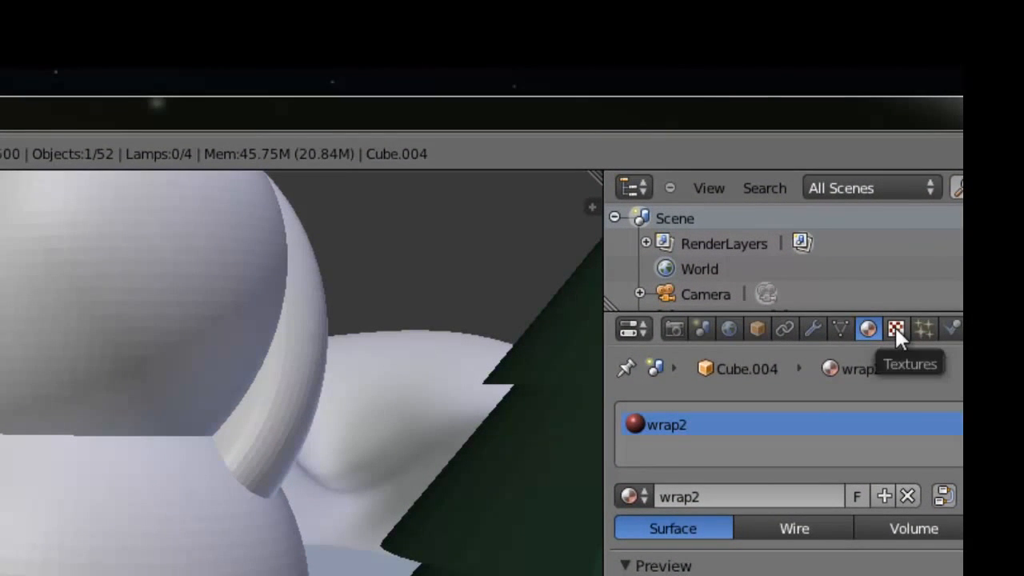
Step: Add a new texture to the wrap2 material and set its type to Image or Movie
left_click(894, 327)
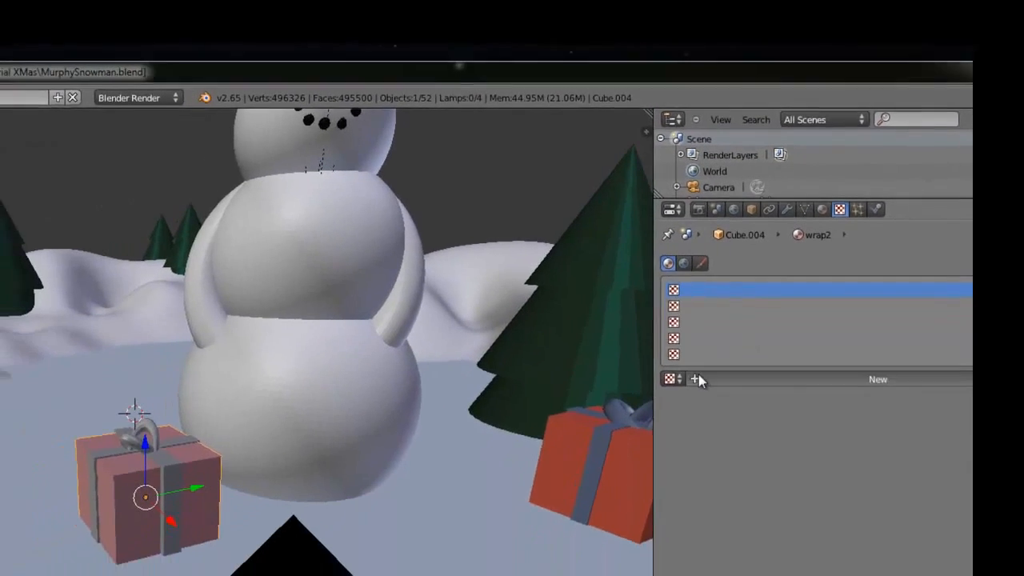
left_click(693, 401)
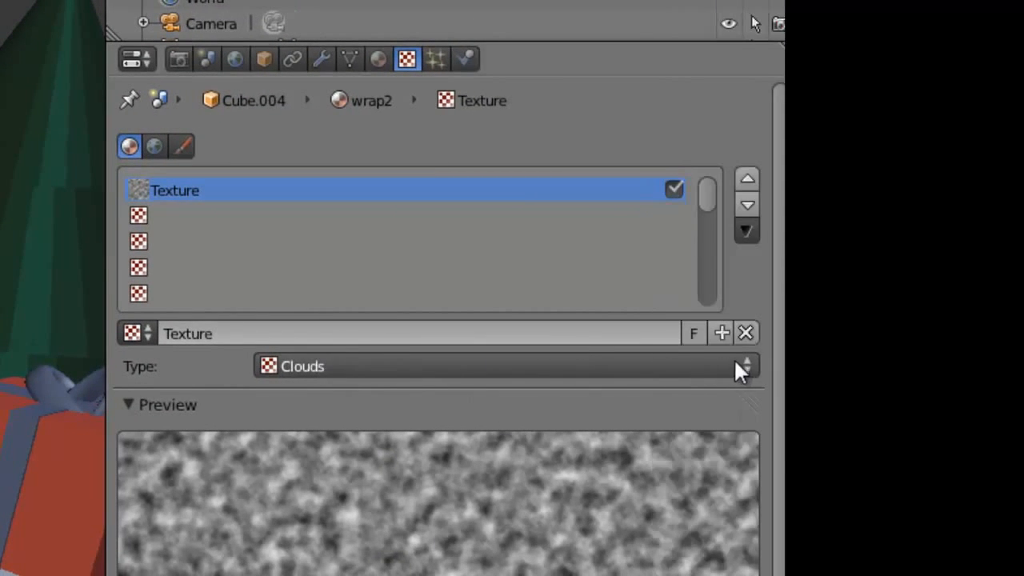
left_click(742, 368)
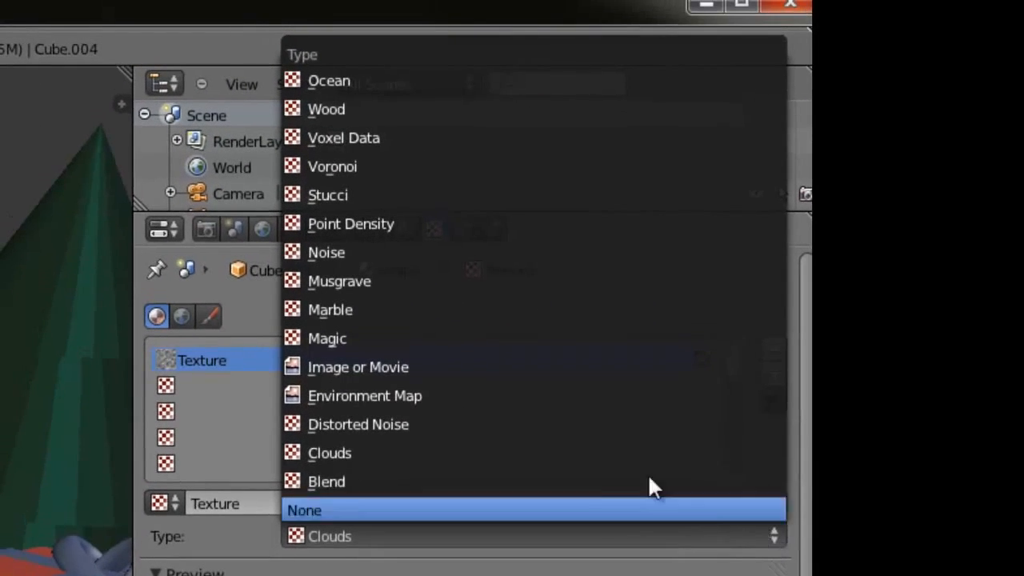
left_click(381, 372)
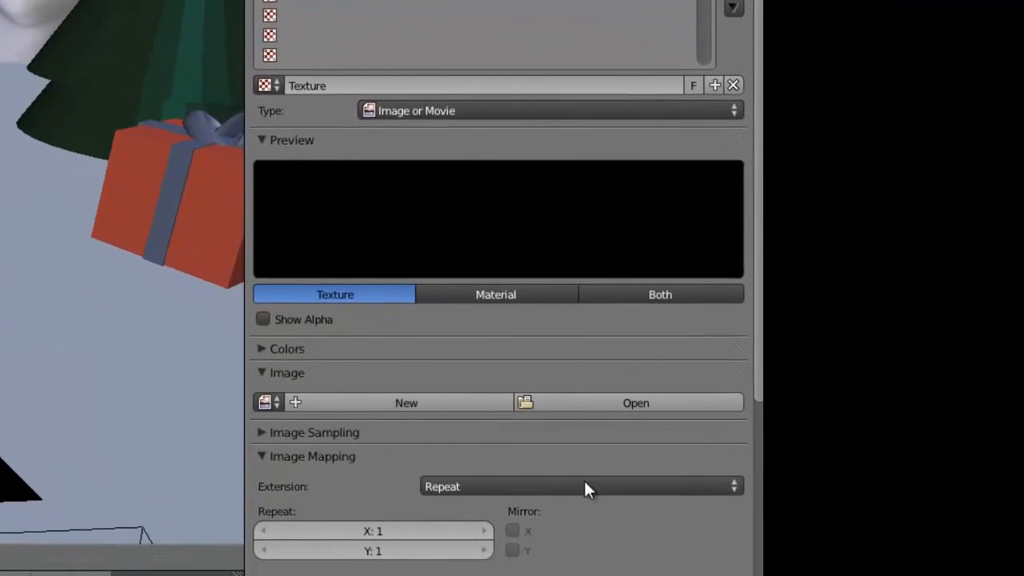
Step: Load 5757348-christmas-wrapping-paper.jpg as the wrap2 texture's image, browsing by thumbnails, and test-render the present
left_click(588, 403)
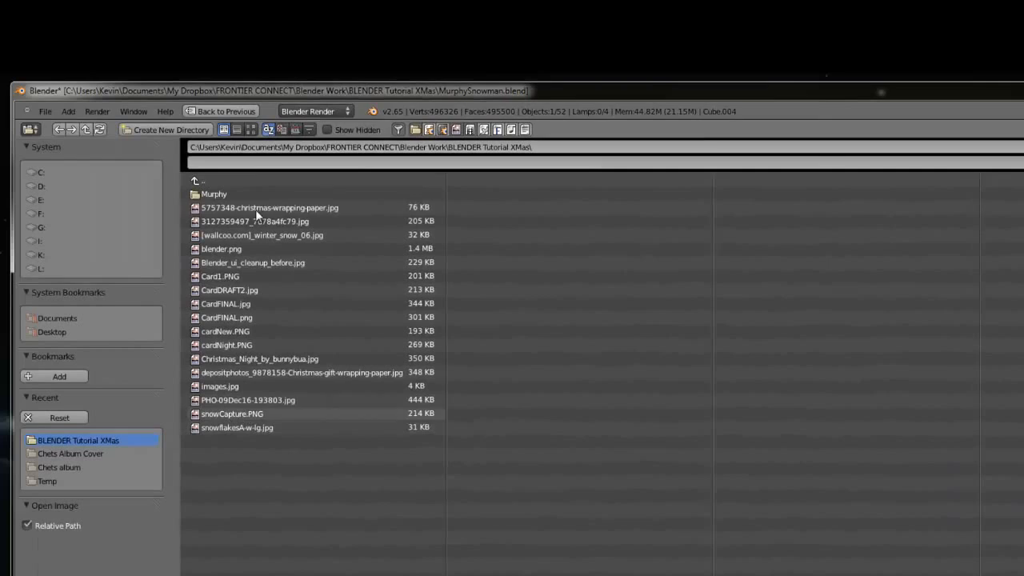
left_click(250, 129)
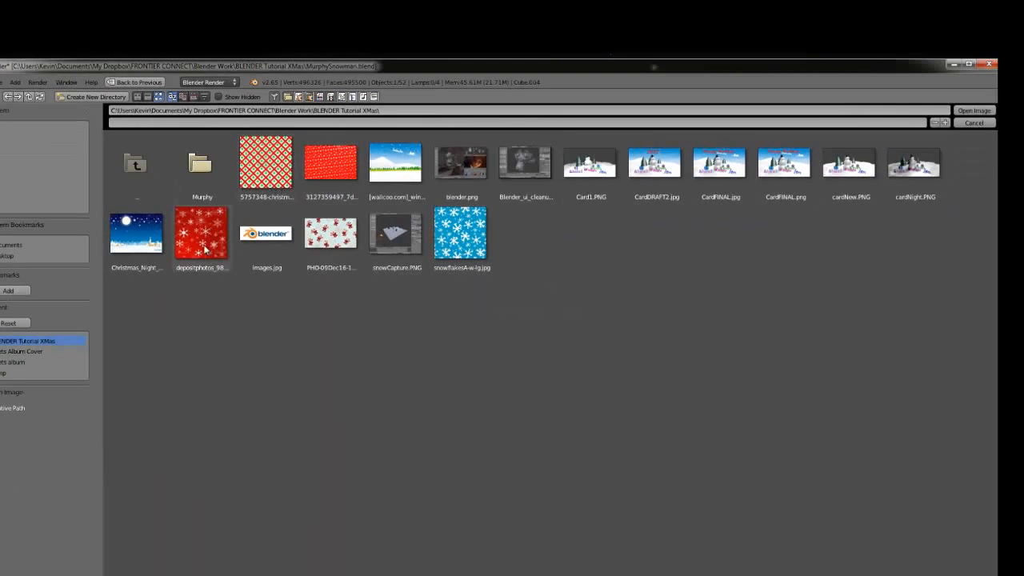
left_click(278, 166)
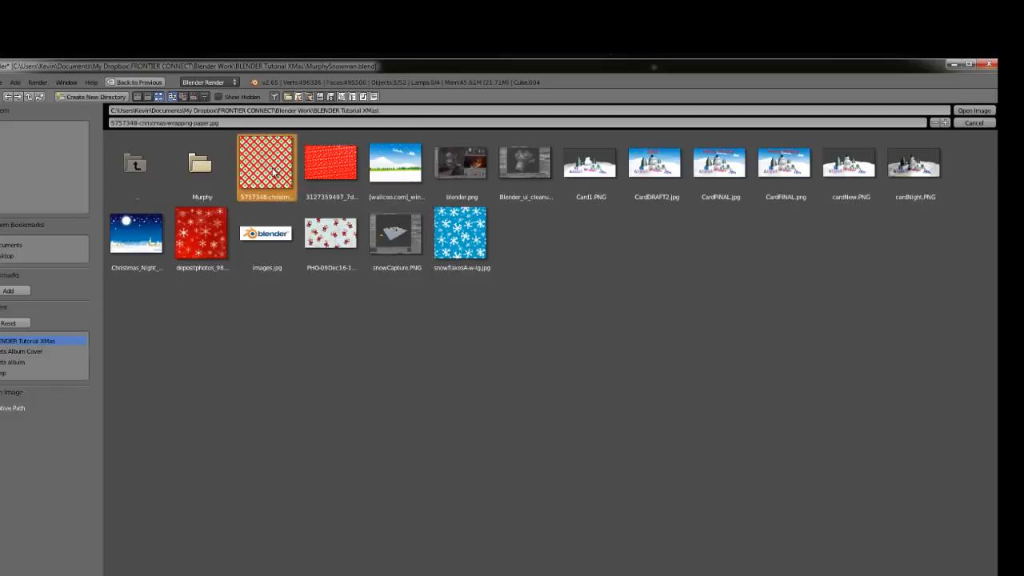
double_click(272, 169)
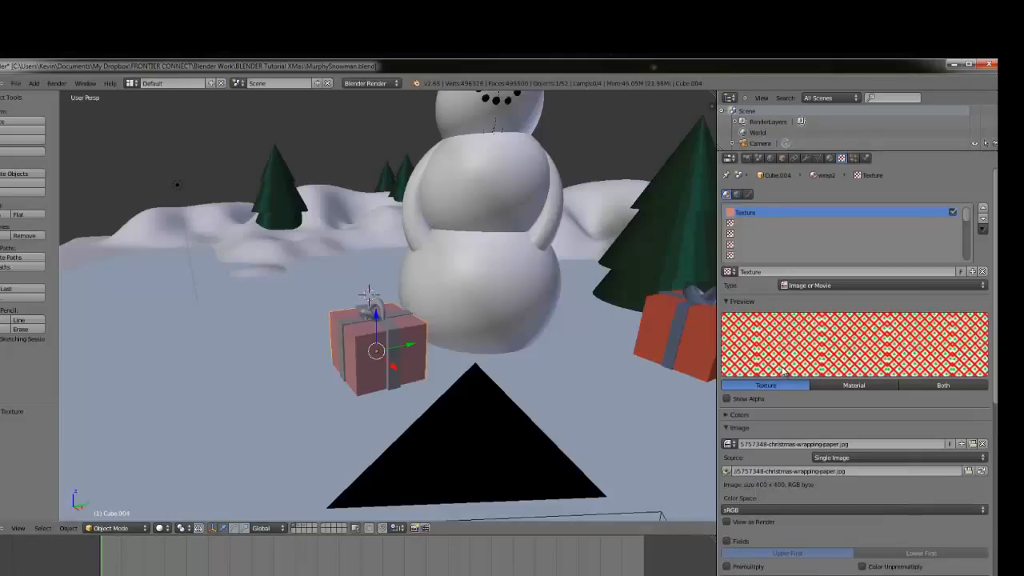
key("F12")
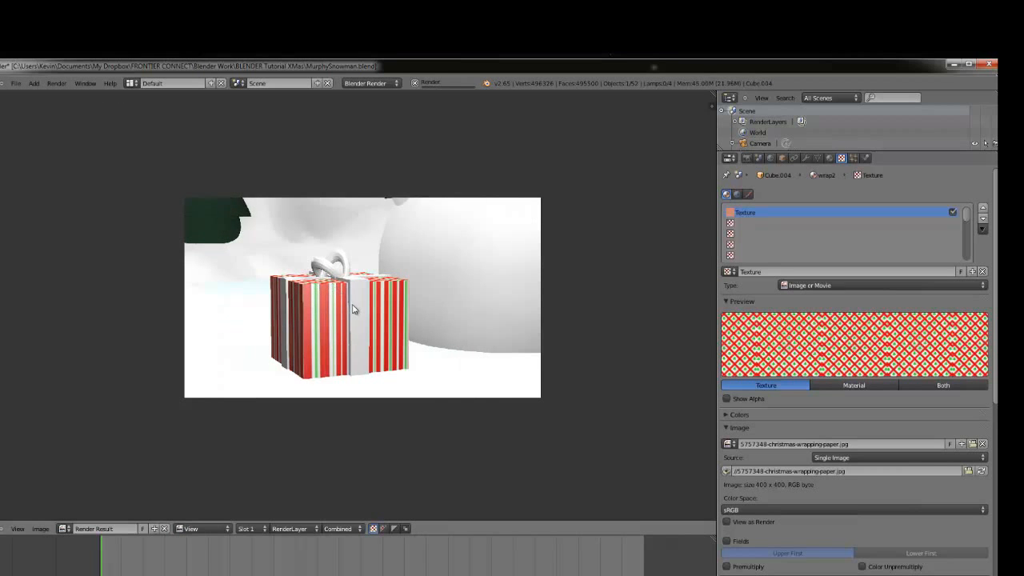
key("Escape")
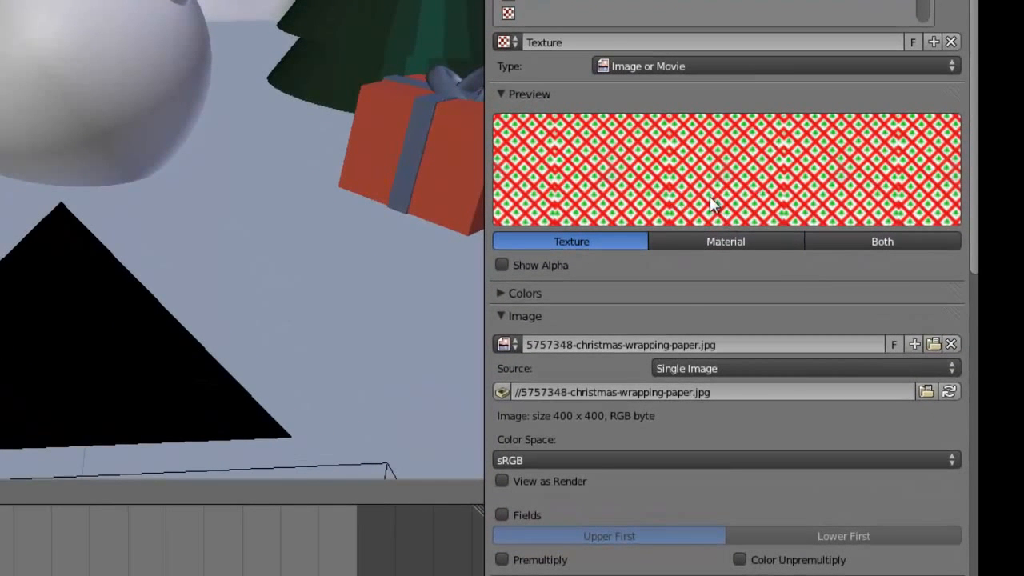
Step: Set the wrapping texture's mapping projection to Cube and test-render the present
scroll(748, 570, "down", 2)
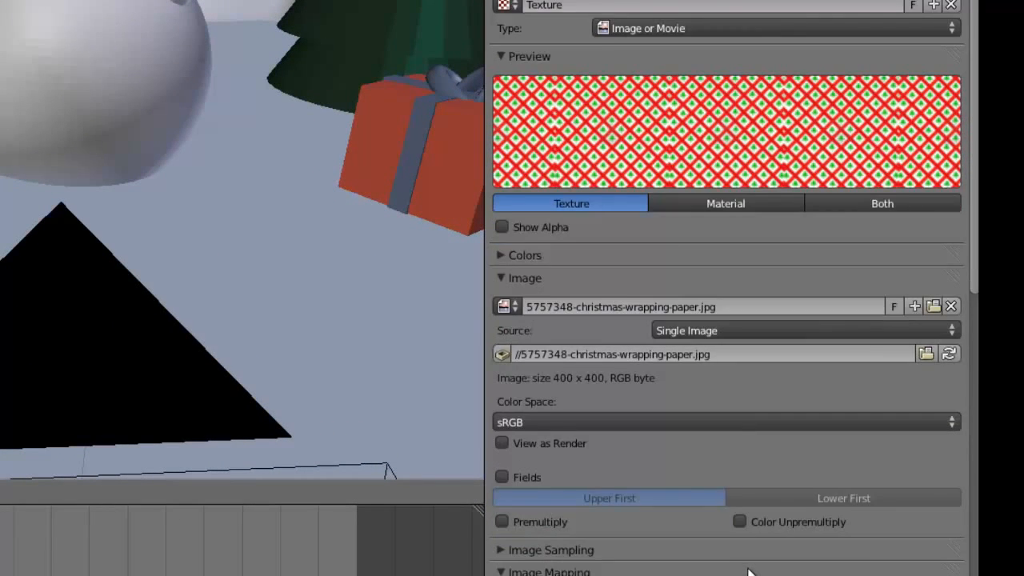
scroll(744, 564, "down", 8)
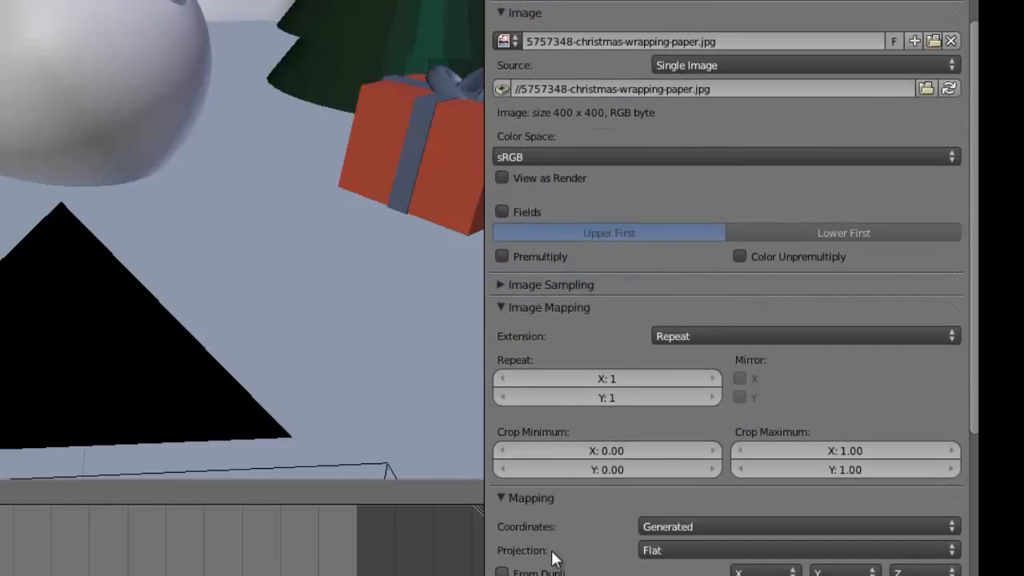
left_click(655, 550)
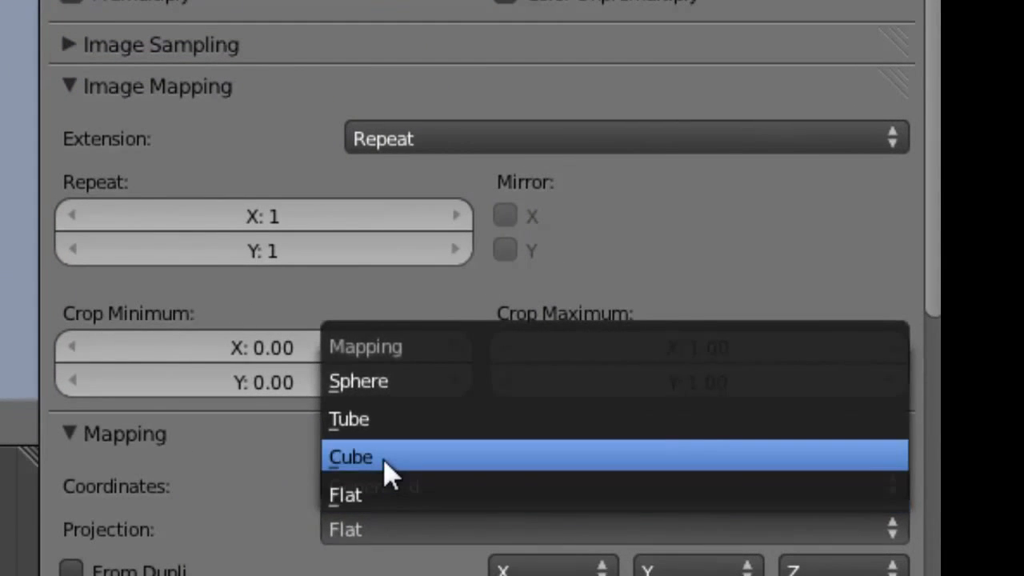
left_click(565, 493)
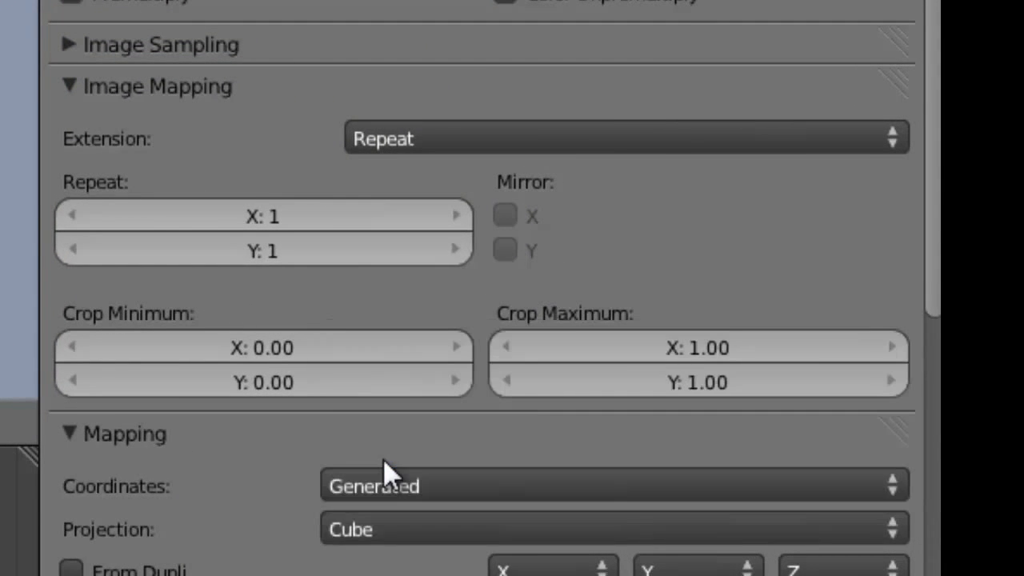
key("F12")
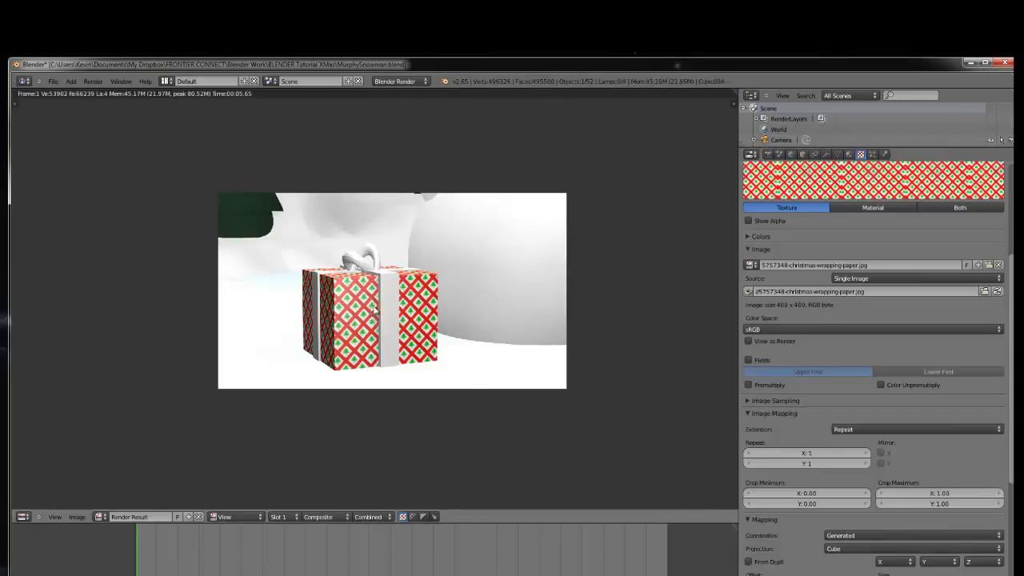
key("Escape")
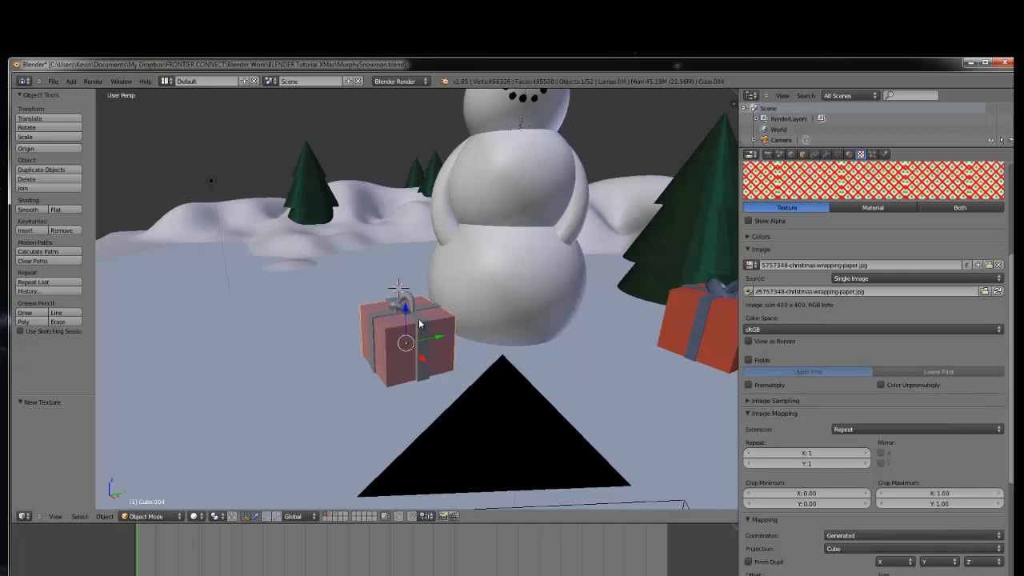
Step: Select one of the grey present's ribbons and give it a new material with a blue-violet diffuse colour
left_click(419, 320)
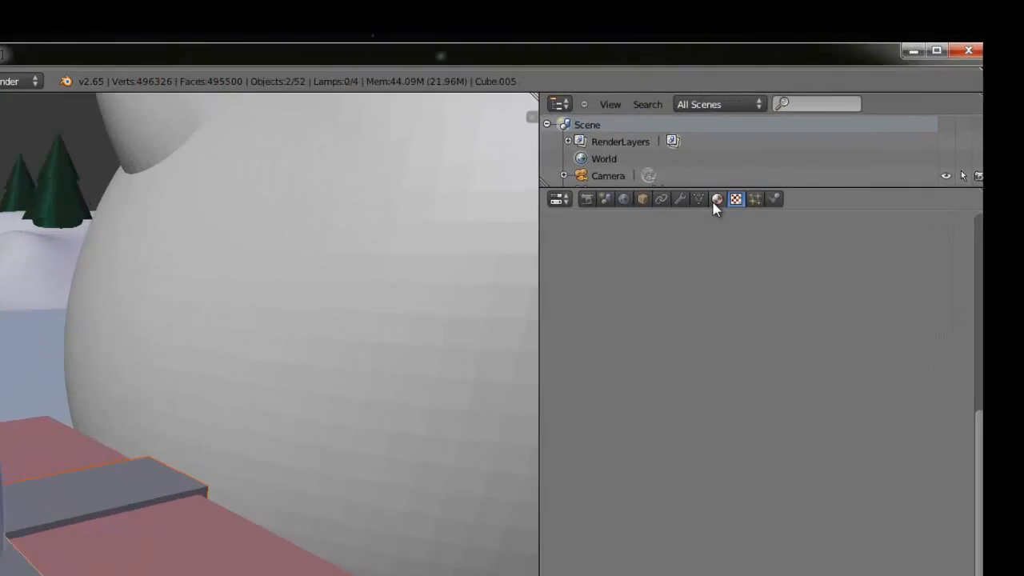
left_click(849, 153)
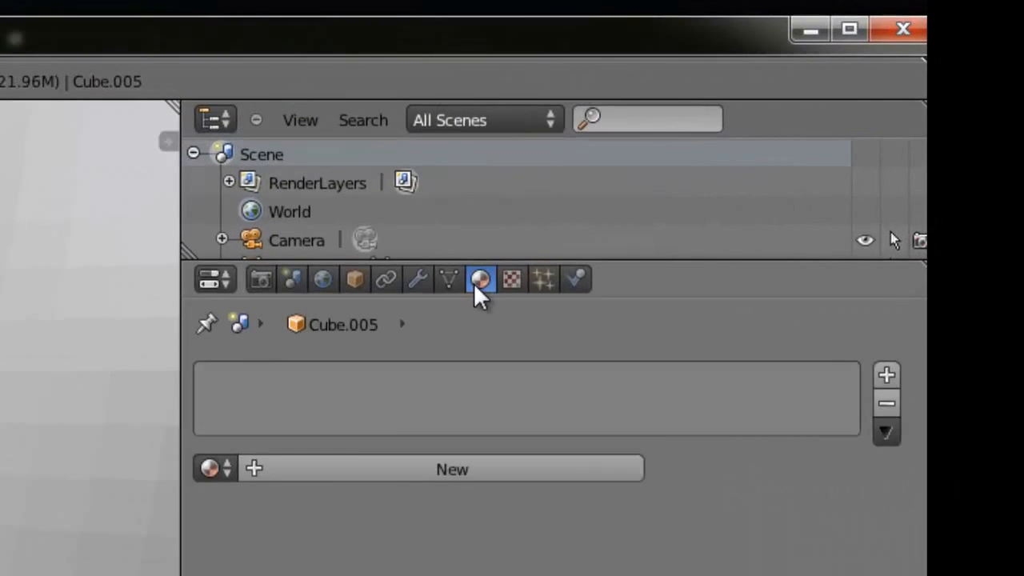
left_click(811, 224)
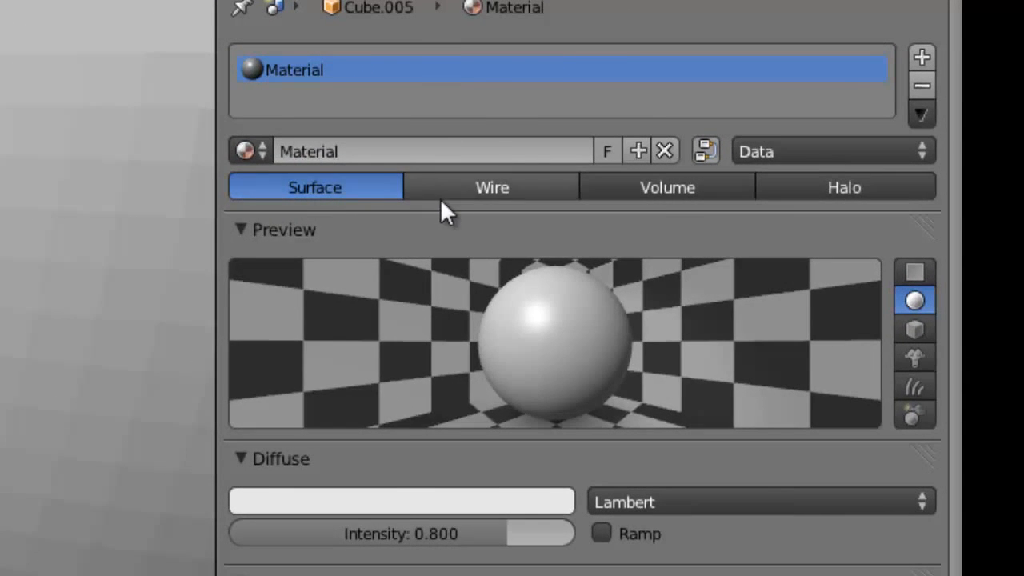
left_click(392, 502)
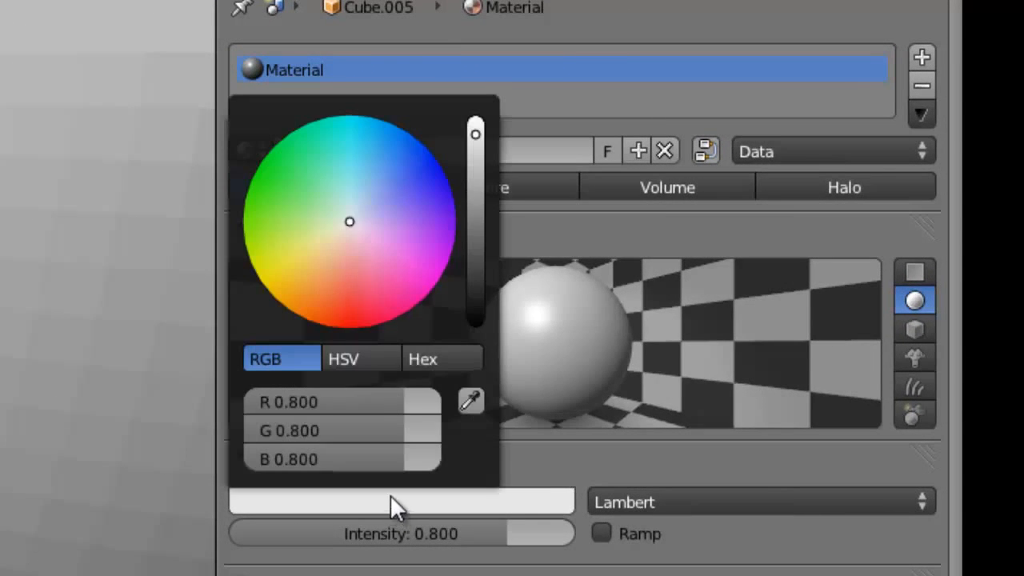
left_click_drag(414, 256, 429, 187)
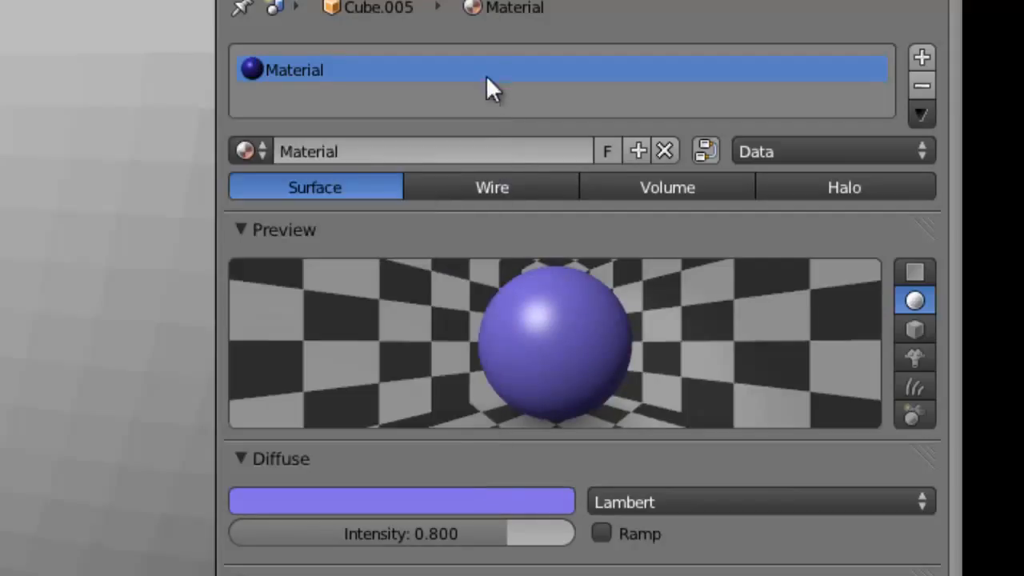
Step: Try to rename the ribbon's new material as Rib2
left_click(333, 151)
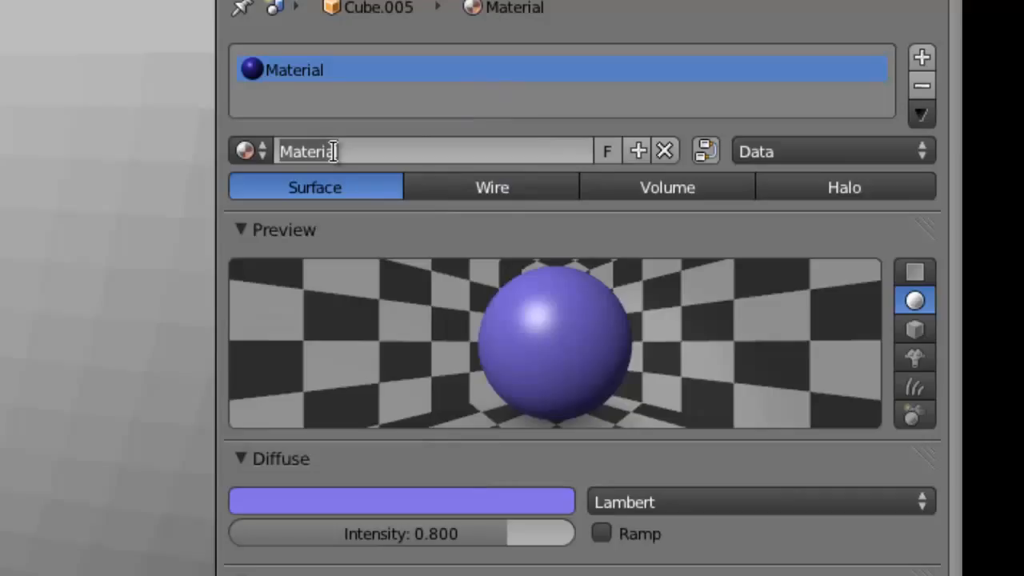
type("Rib2")
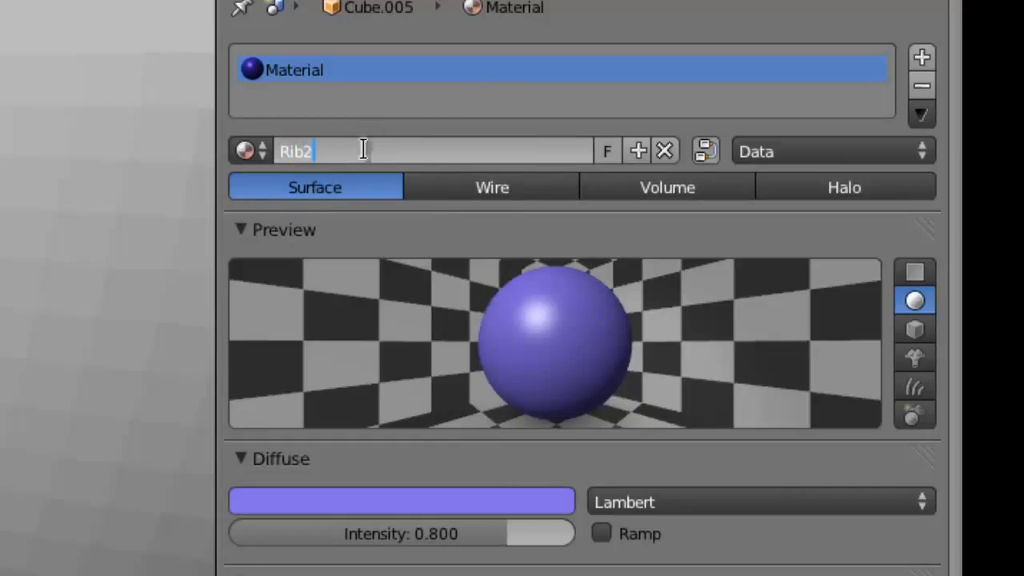
key("Escape")
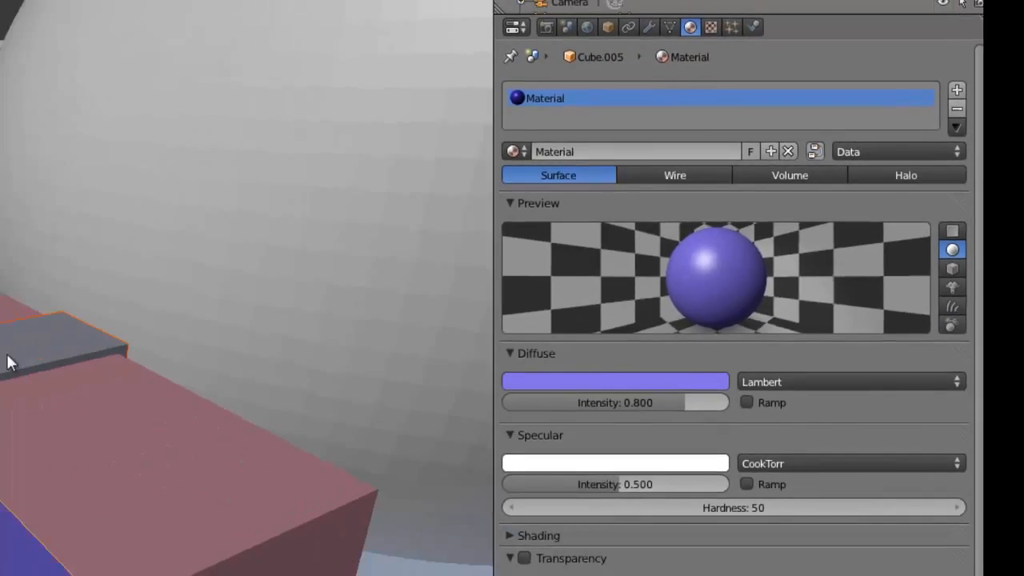
Step: Assign the existing rib2 material to the present's other ribbon and test-render the result
right_click(474, 265)
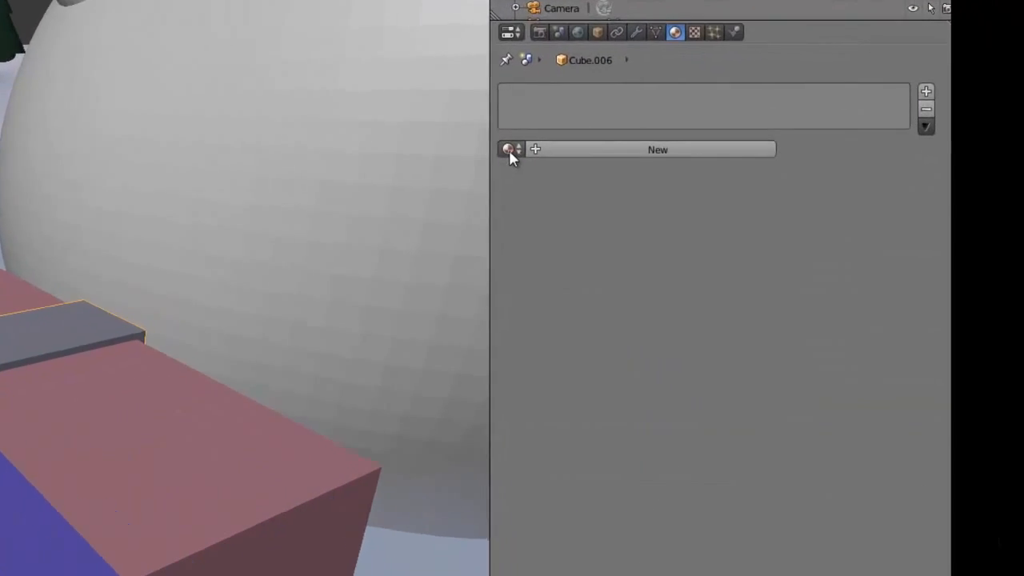
left_click(750, 152)
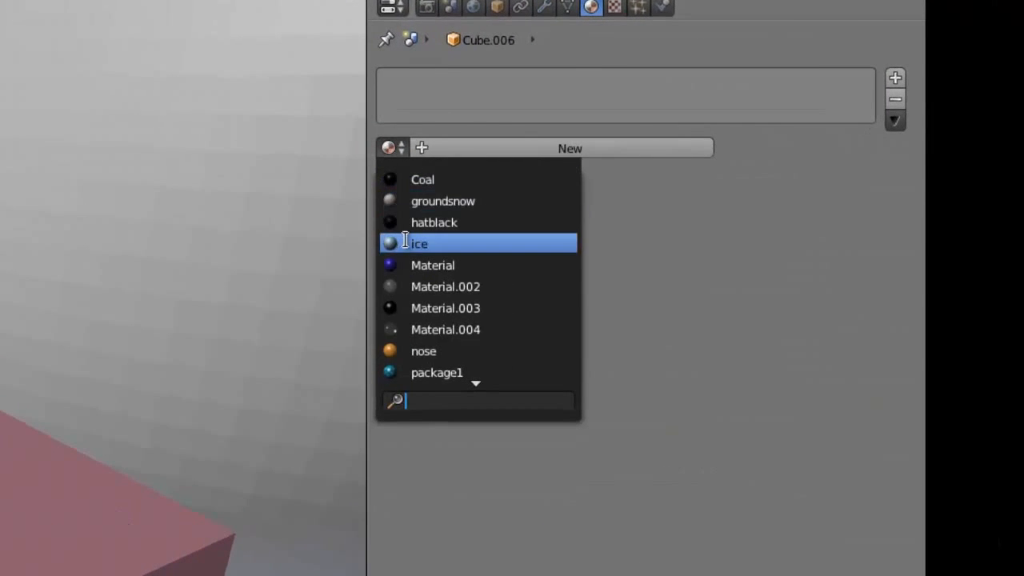
left_click(480, 380)
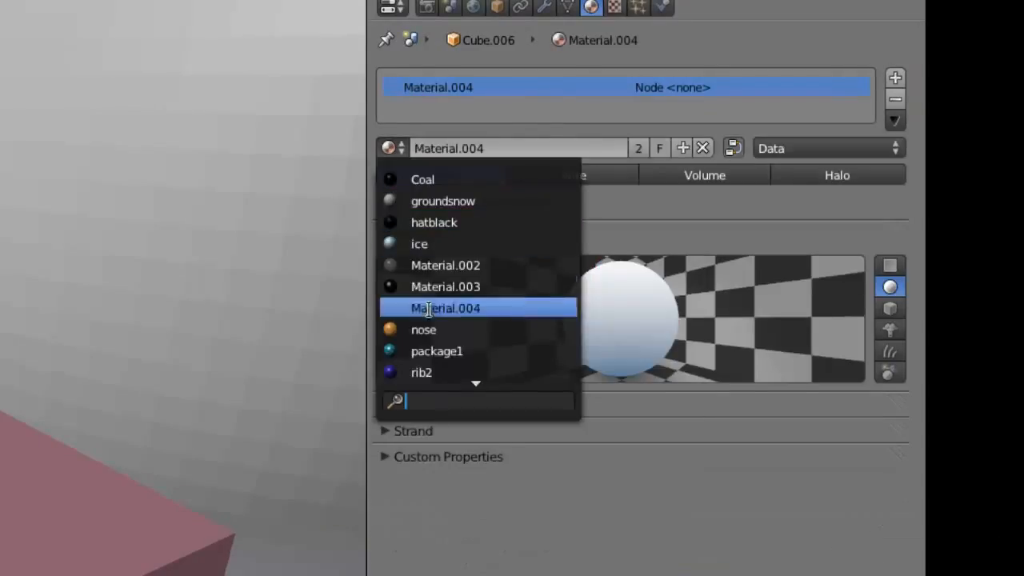
left_click(448, 372)
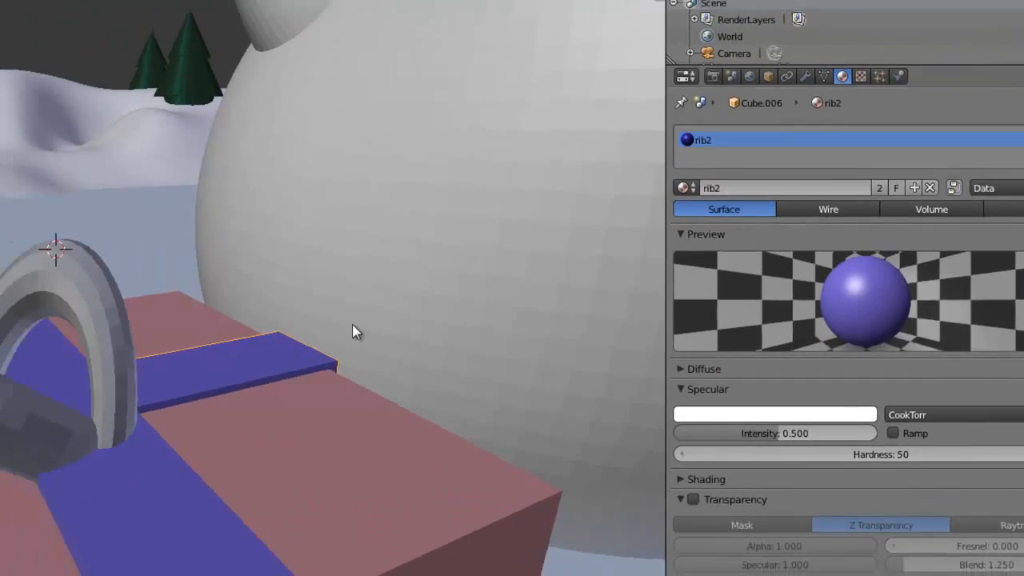
key("F12")
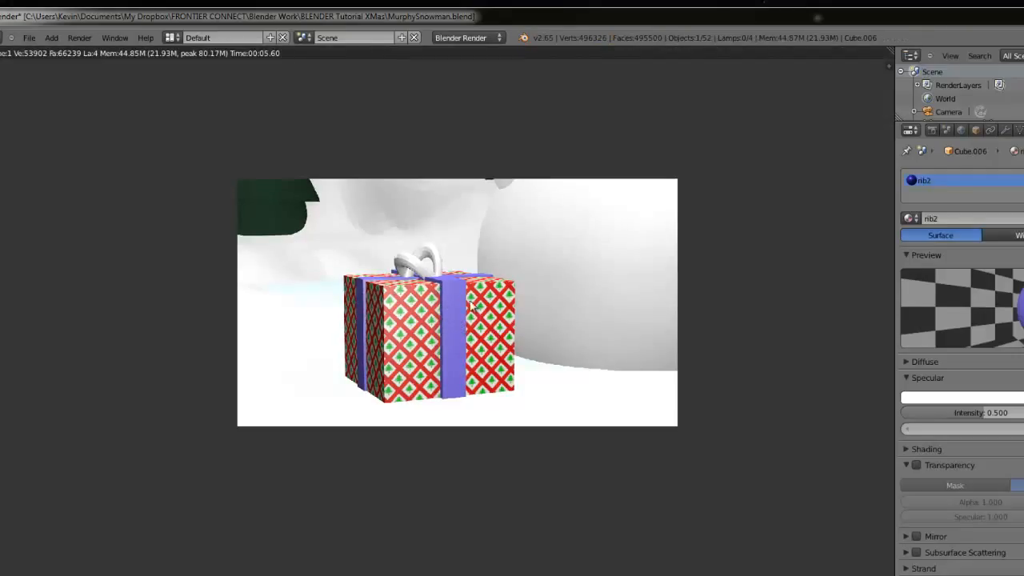
key("Escape")
Step: Select the low, reclining loop of the present's bow and assign it the existing rib2 material
right_click(429, 308)
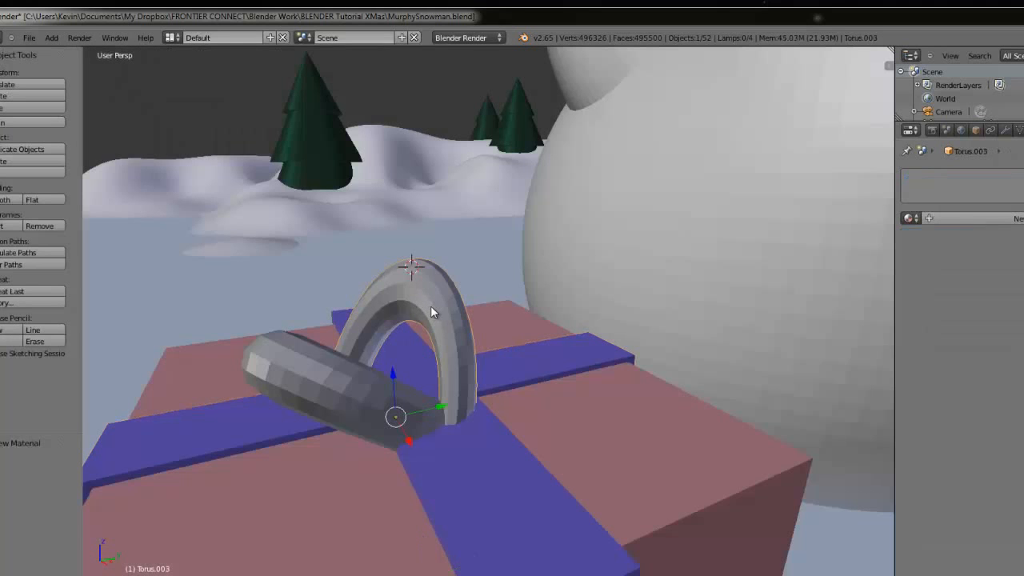
right_click(351, 403)
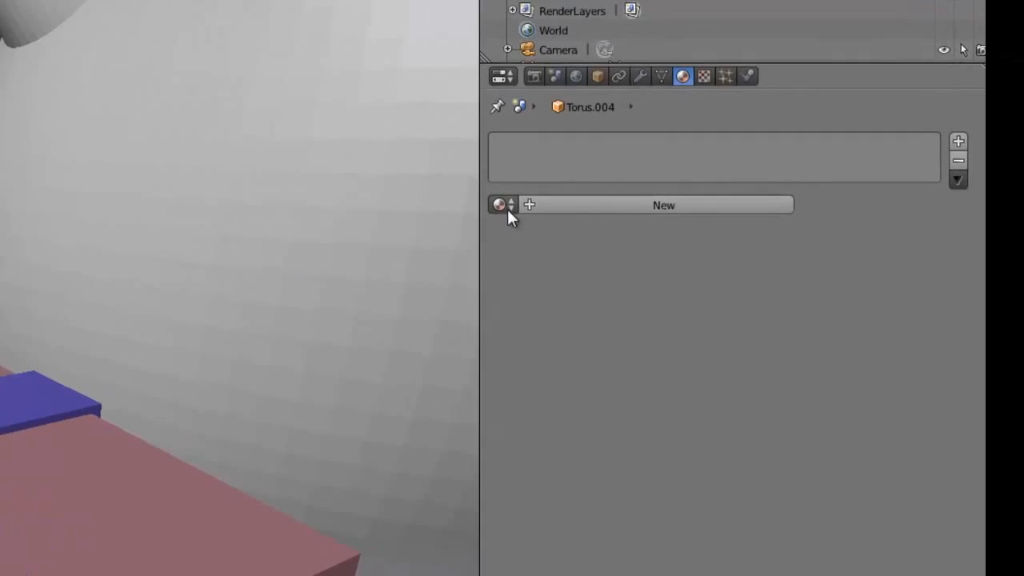
left_click(912, 218)
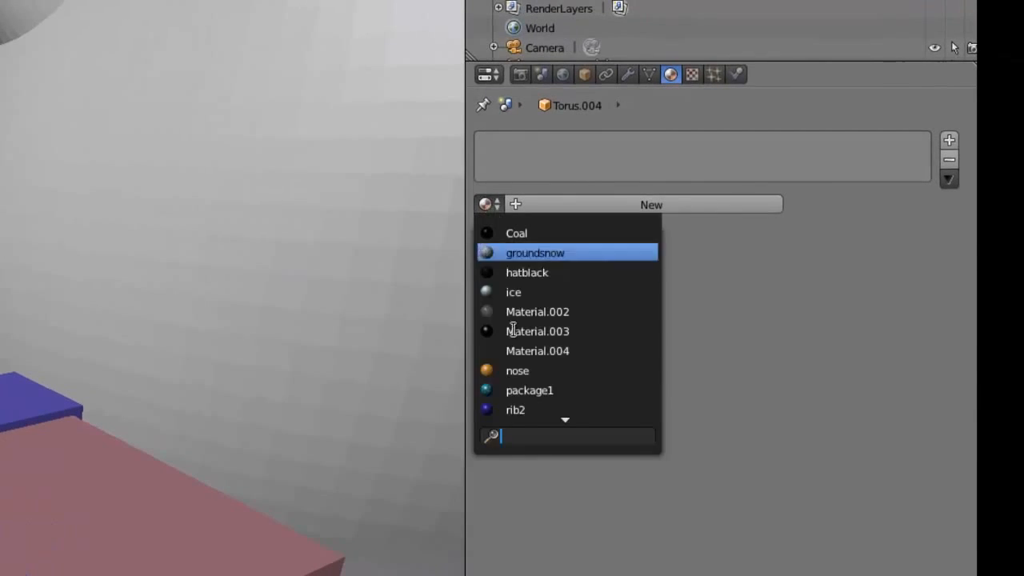
left_click(520, 410)
Step: Shift the upright loop of the near present's bow slightly on the box and assign it the existing rib2 material
right_click(389, 256)
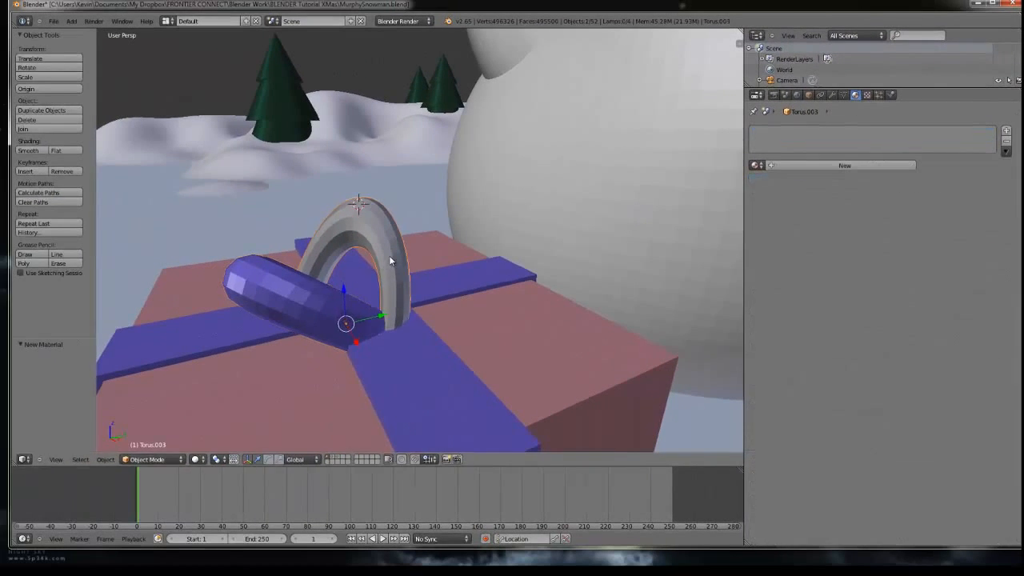
key("g")
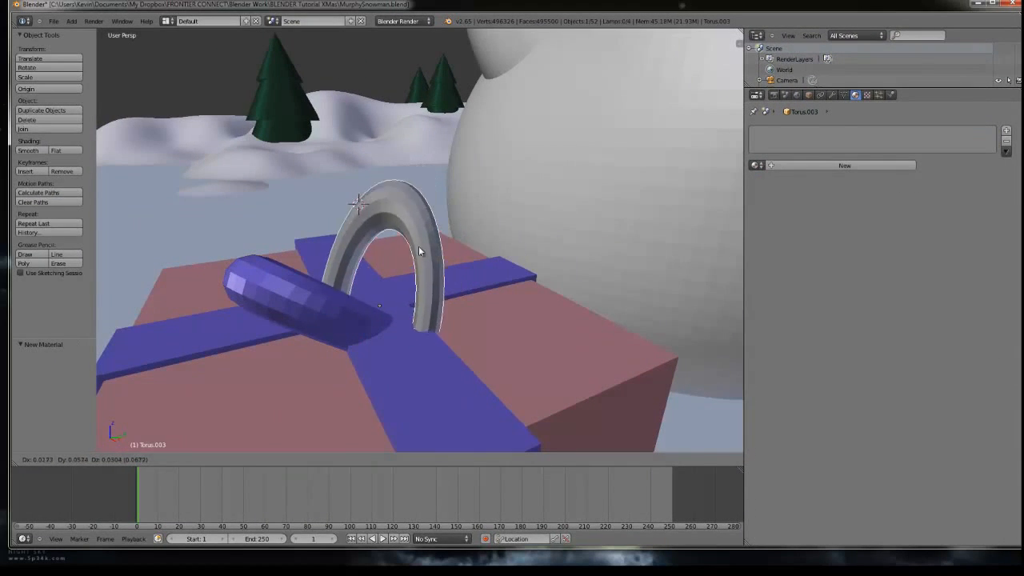
left_click(410, 252)
left_click(755, 165)
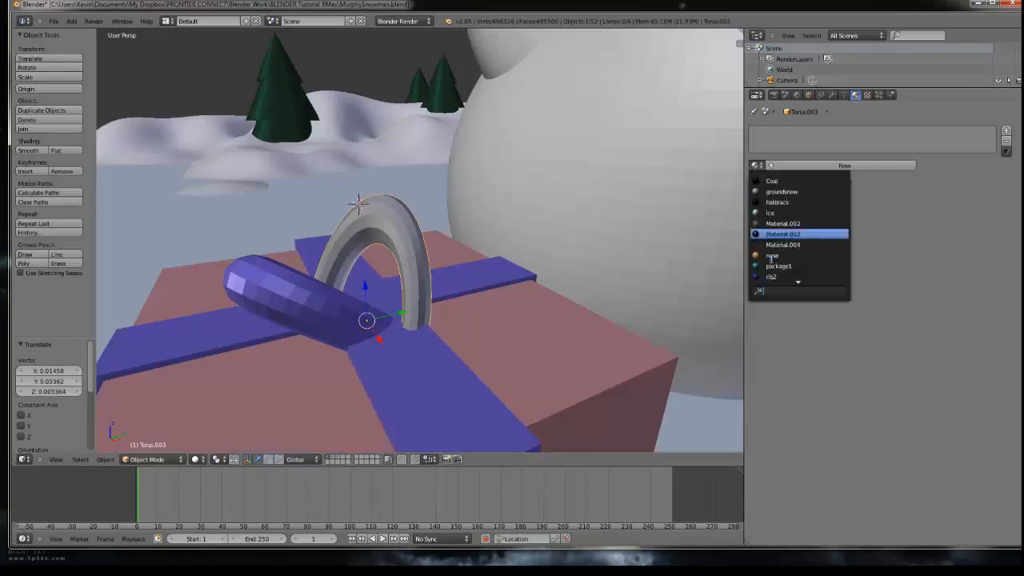
left_click(771, 276)
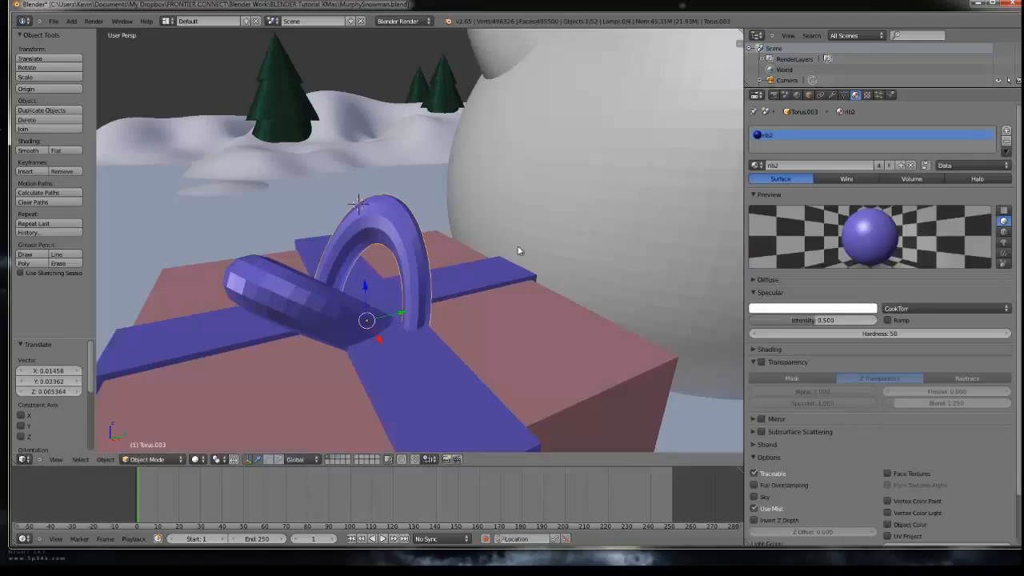
Step: Test-render the scene through the camera and zoom in on the result to examine the two presents
key("KP_0")
key("F12")
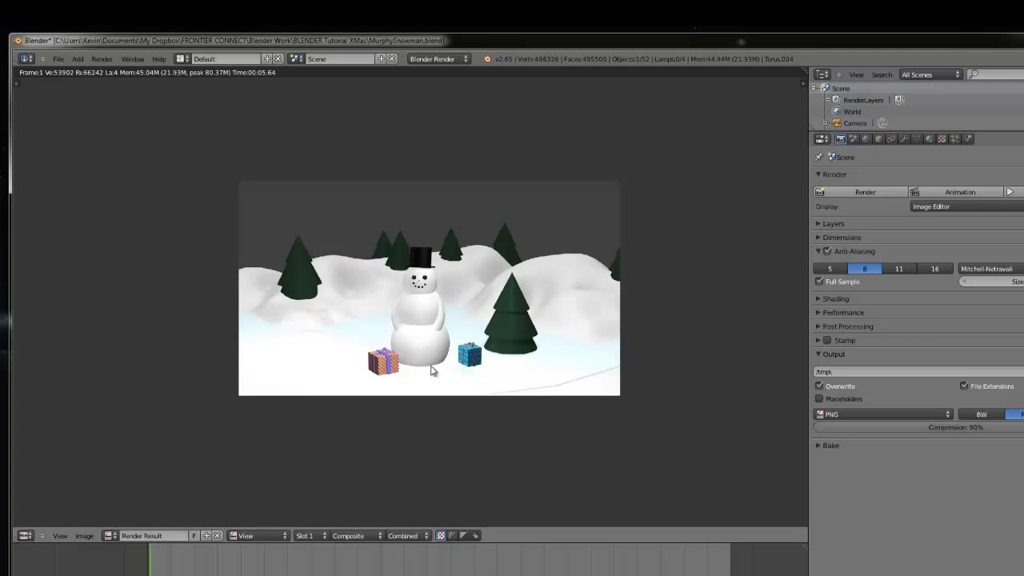
scroll(431, 370, "up", 3)
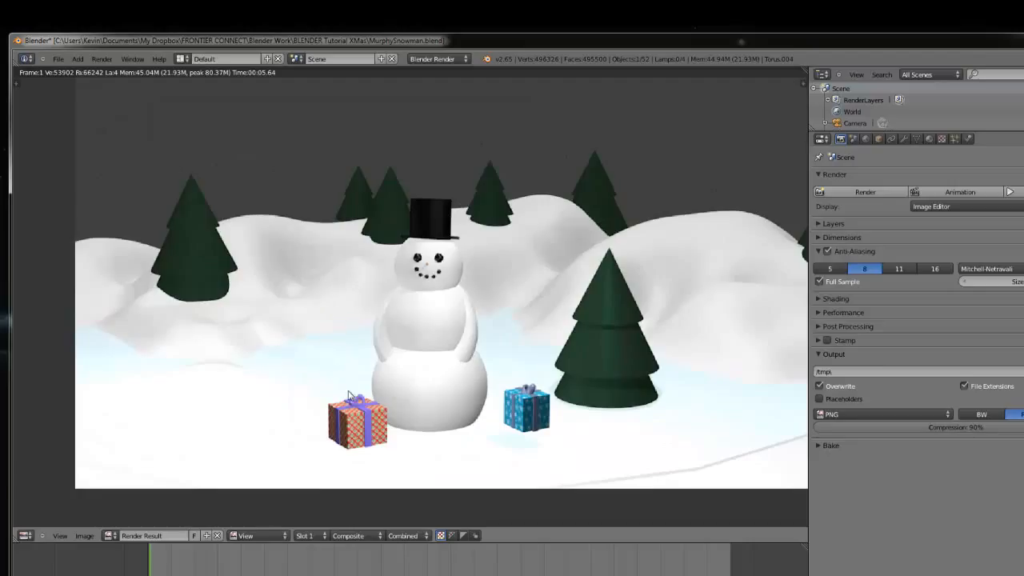
key("Escape")
mouse_move(315, 374)
right_mouse_down()
mouse_move(267, 357)
mouse_move(332, 286)
mouse_move(332, 205)
mouse_move(319, 366)
right_mouse_up()
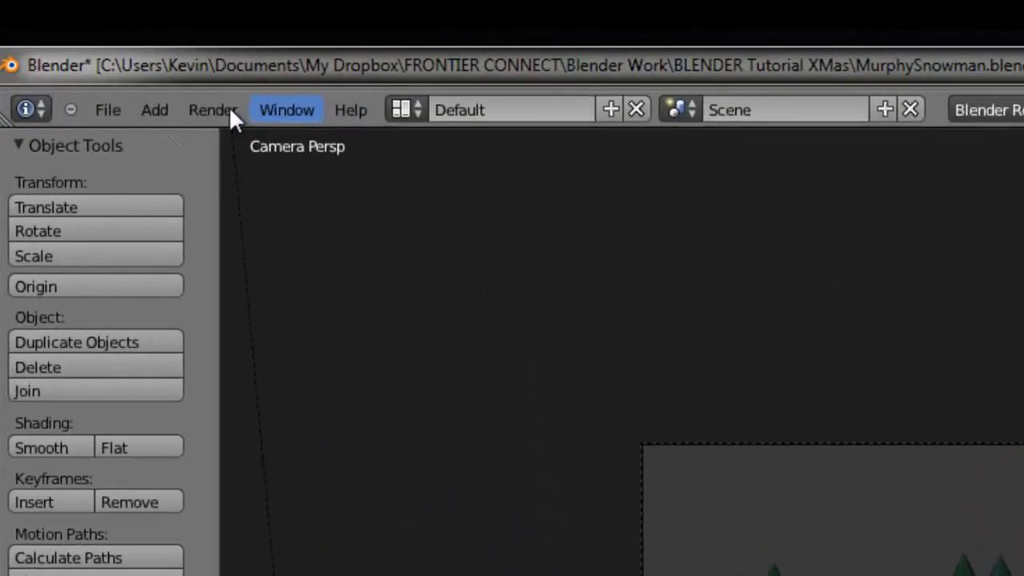
Step: Add a plane at the 3D cursor and give it a Subdivision Surface modifier with a view level of 4
left_click(160, 115)
mouse_move(196, 146)
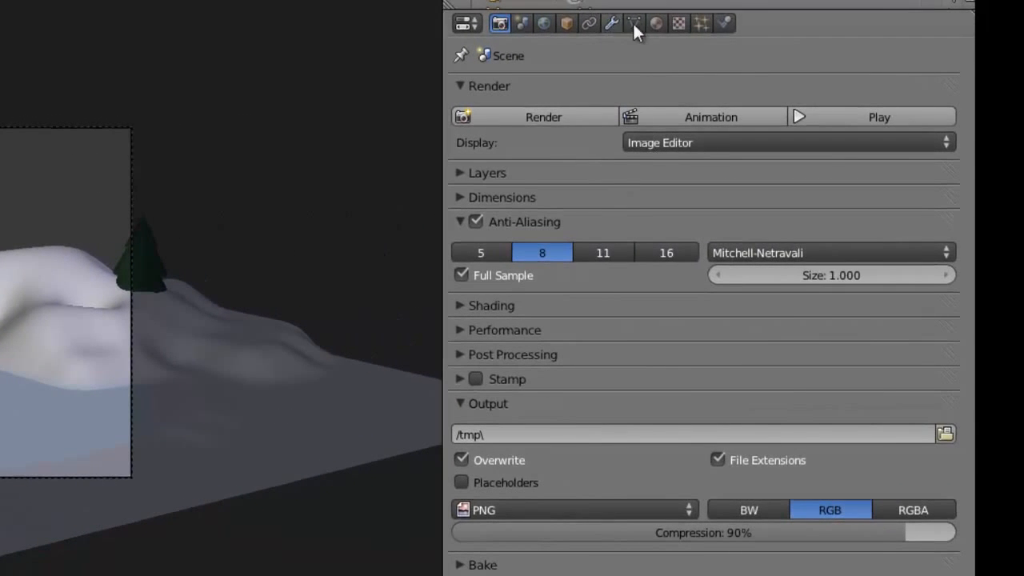
left_click(612, 24)
left_click(605, 87)
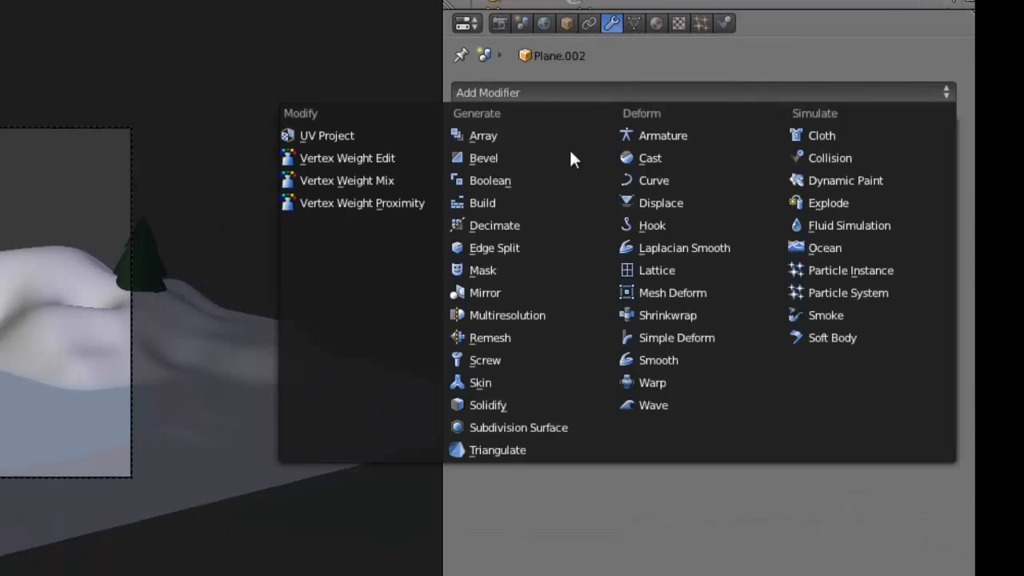
left_click(494, 427)
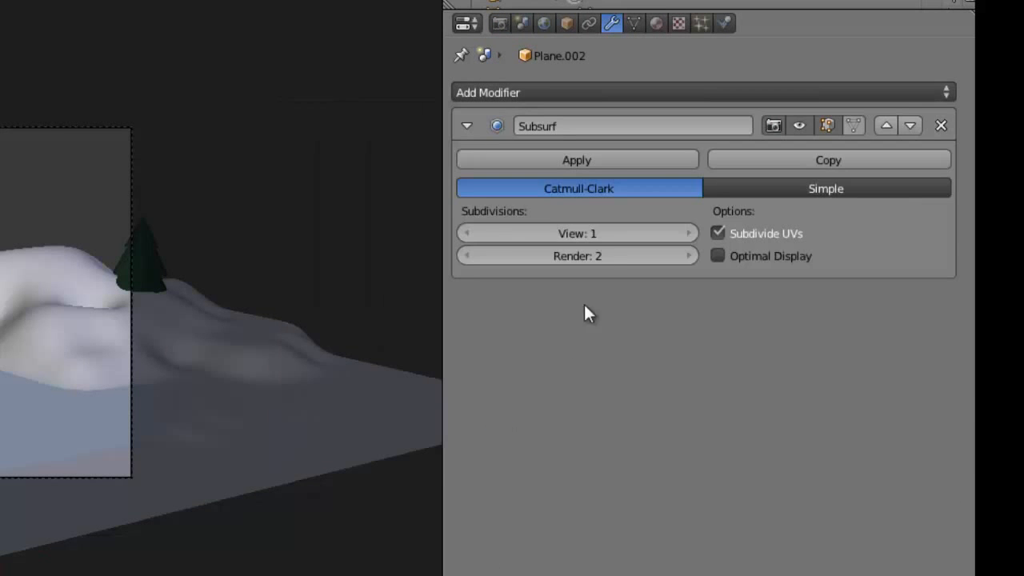
left_click(674, 241)
left_click(674, 242)
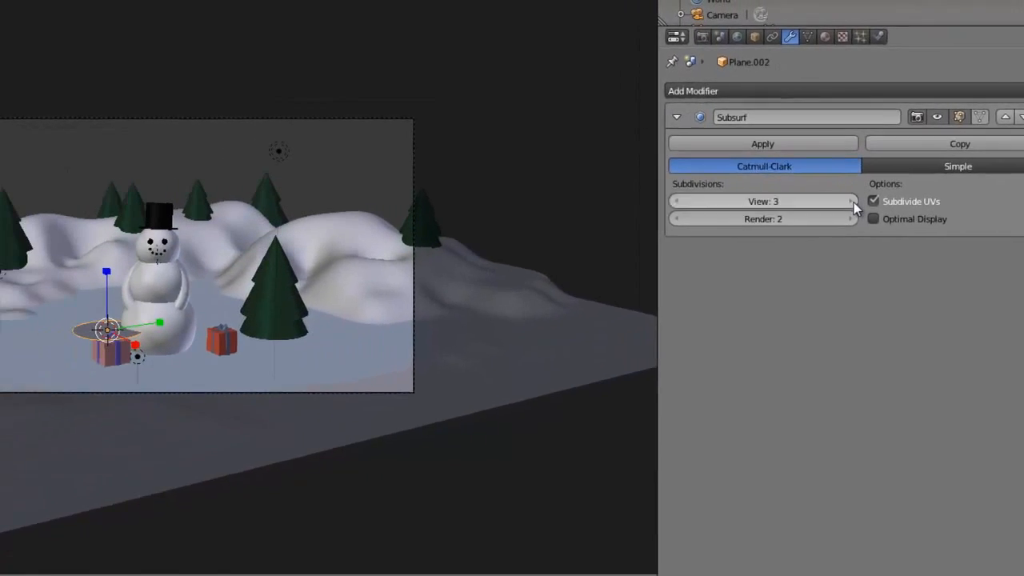
left_click(852, 203)
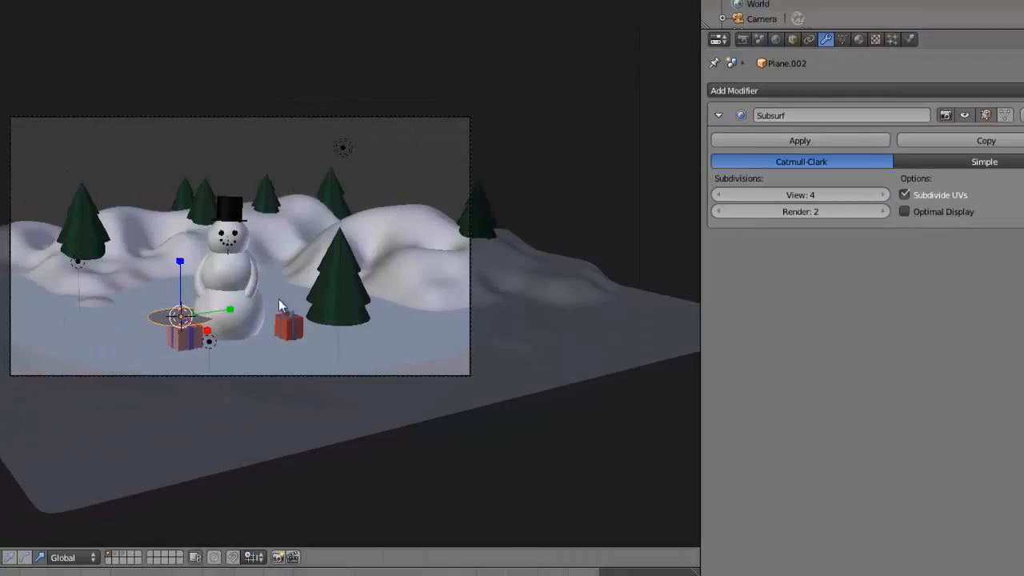
Step: Assign the existing ice material to the new rounded plane
left_click(859, 40)
left_click(829, 134)
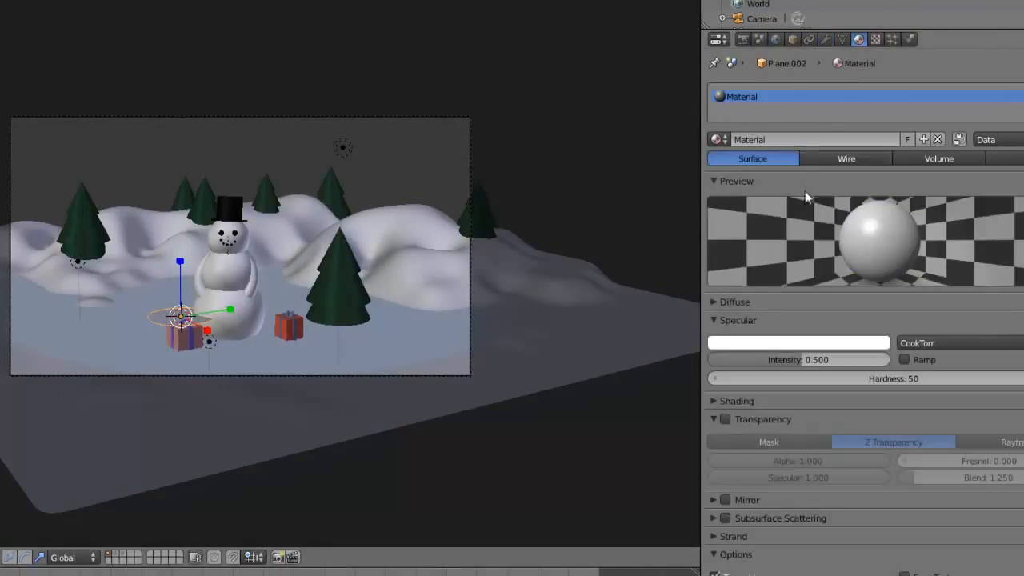
left_click(716, 139)
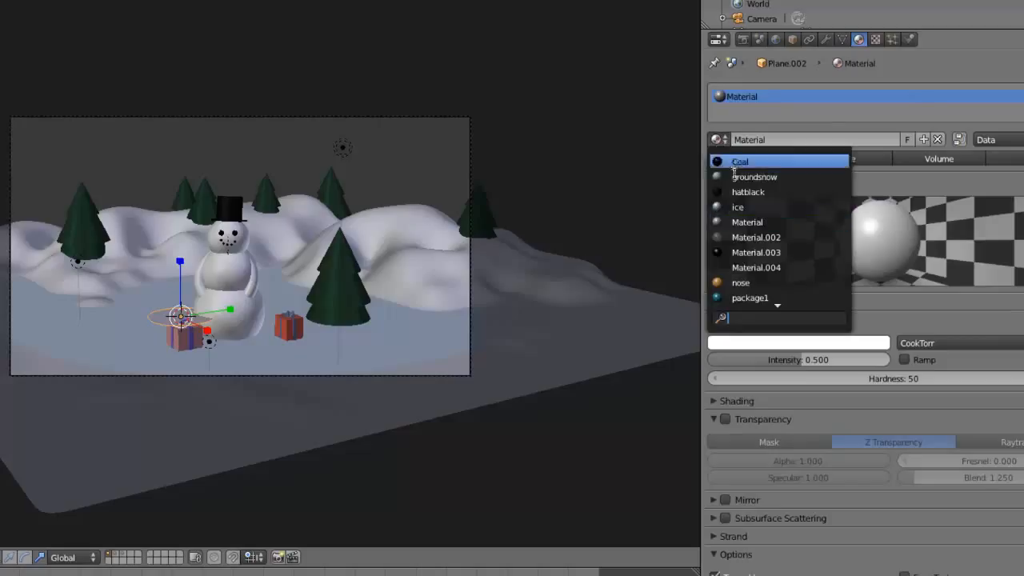
left_click(734, 205)
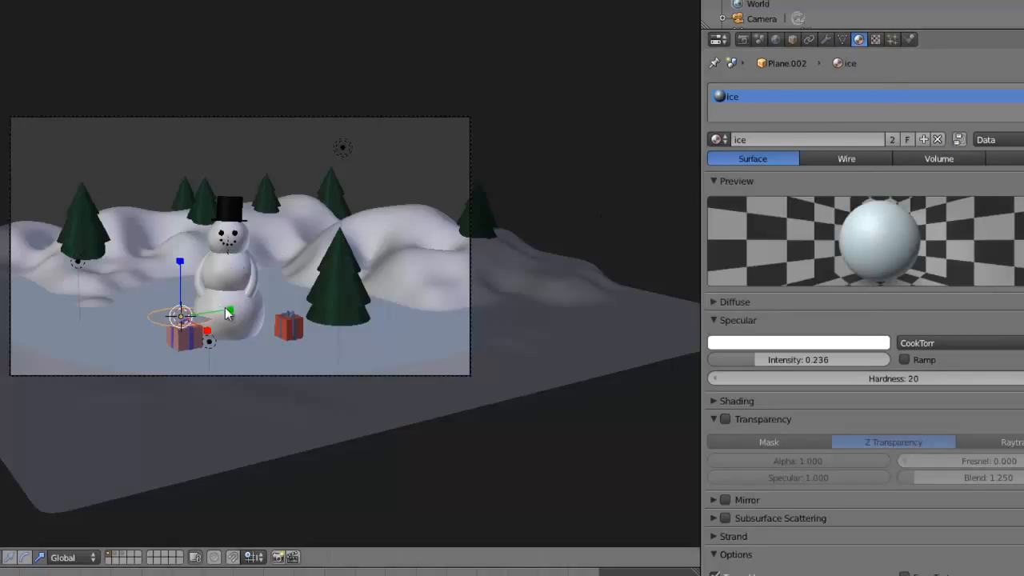
Step: Enlarge the ice plane in both horizontal directions into a broad oval around the near present and snowman
key("s")
left_click(362, 288)
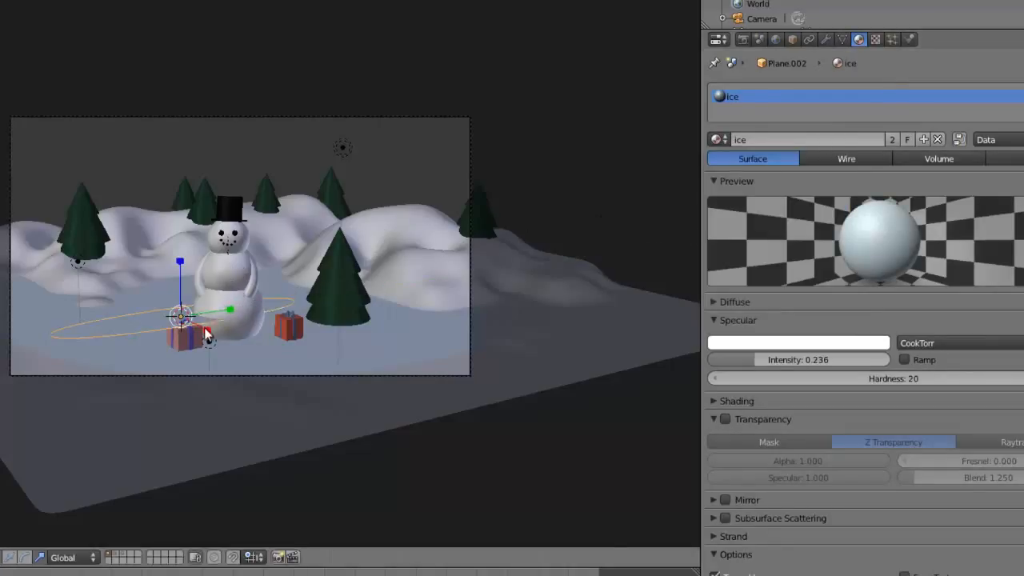
key("s")
left_click(348, 425)
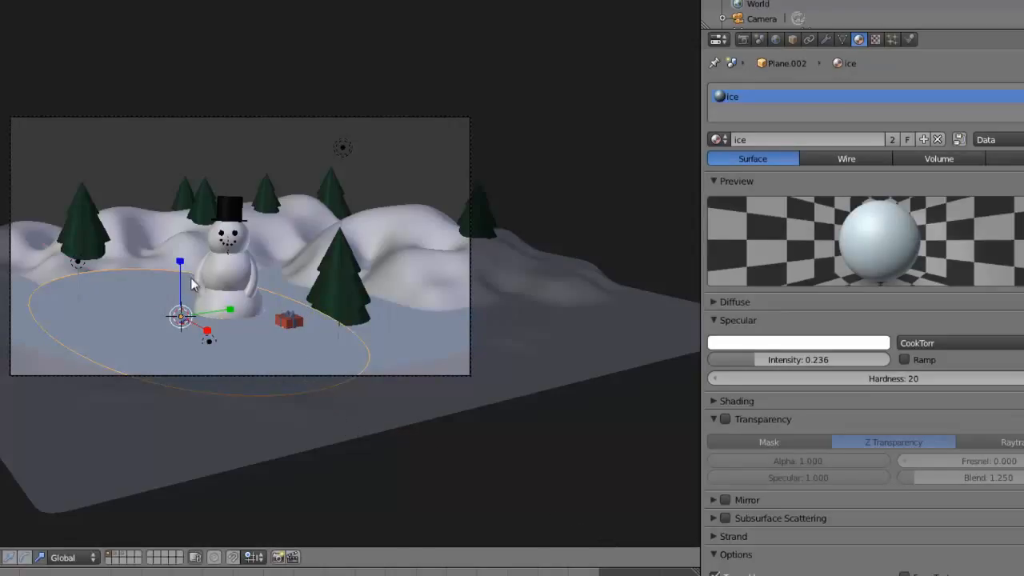
Step: Lower the oval ice plane to ground level and move it away from the snowman towards the snowbank below the leftmost tree
left_click_drag(182, 265, 181, 280)
left_click(9, 558)
left_click_drag(183, 266, 188, 290)
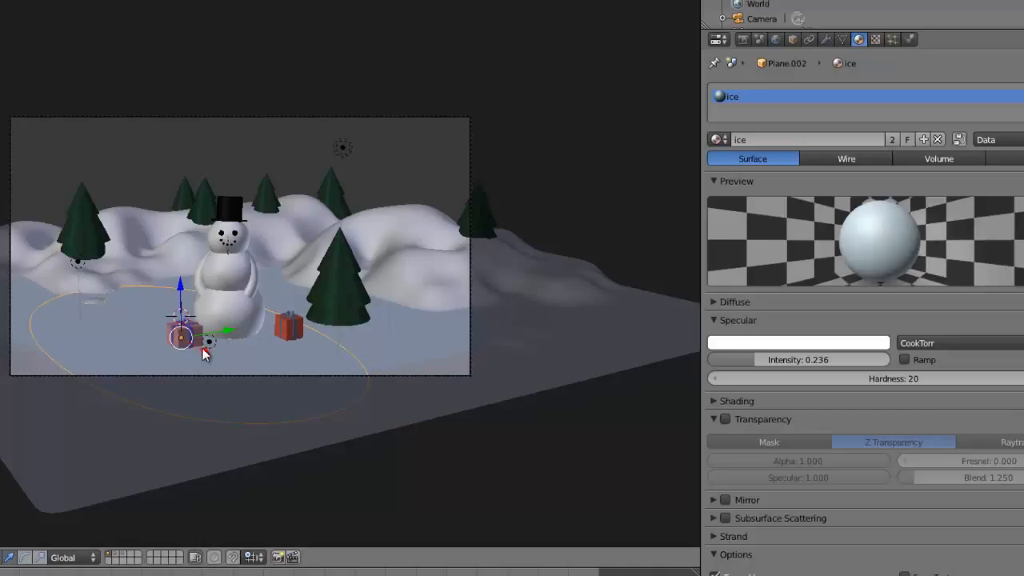
key("g")
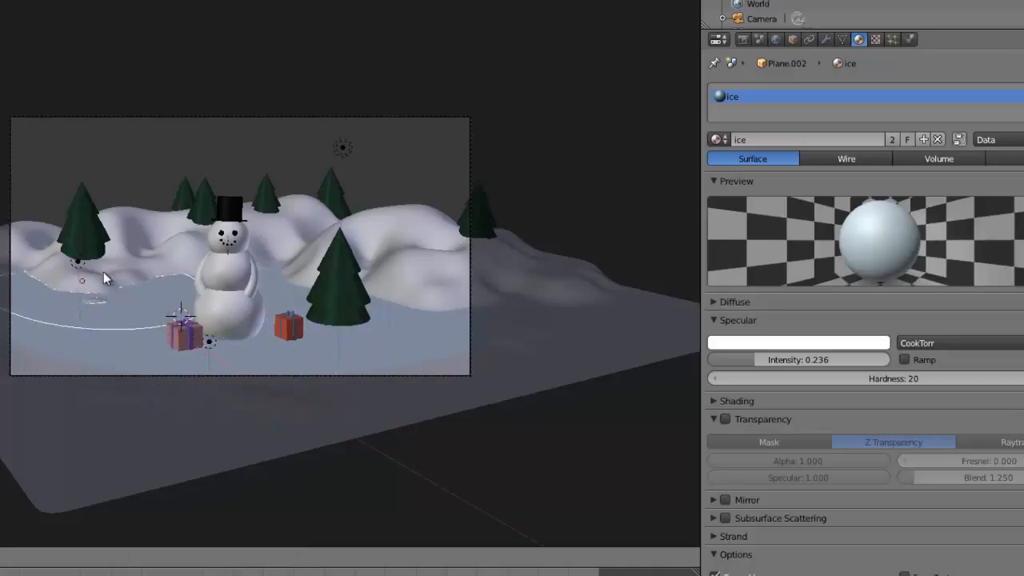
left_click(146, 327)
key("g")
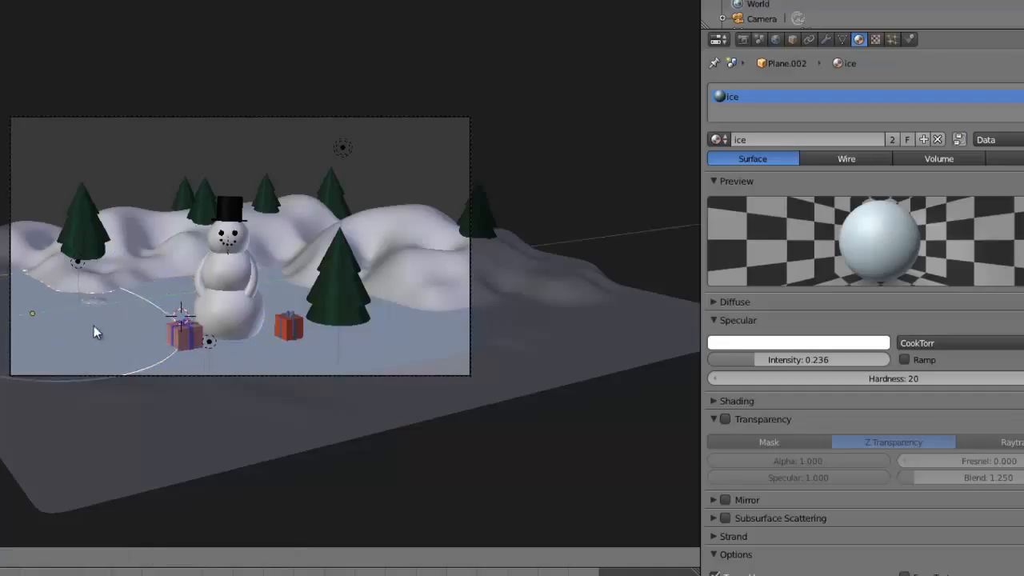
left_click(80, 321)
key("g")
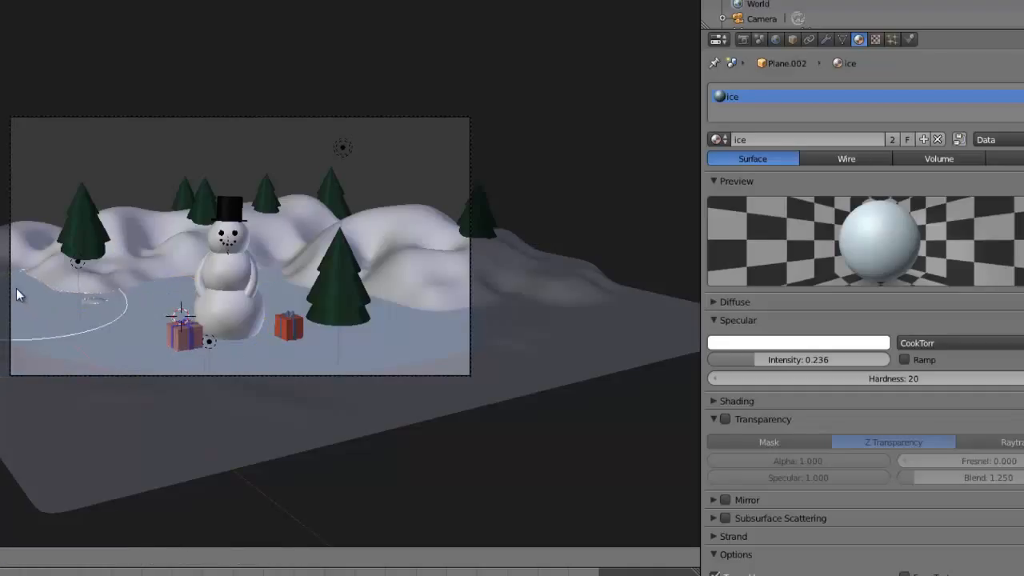
left_click(16, 293)
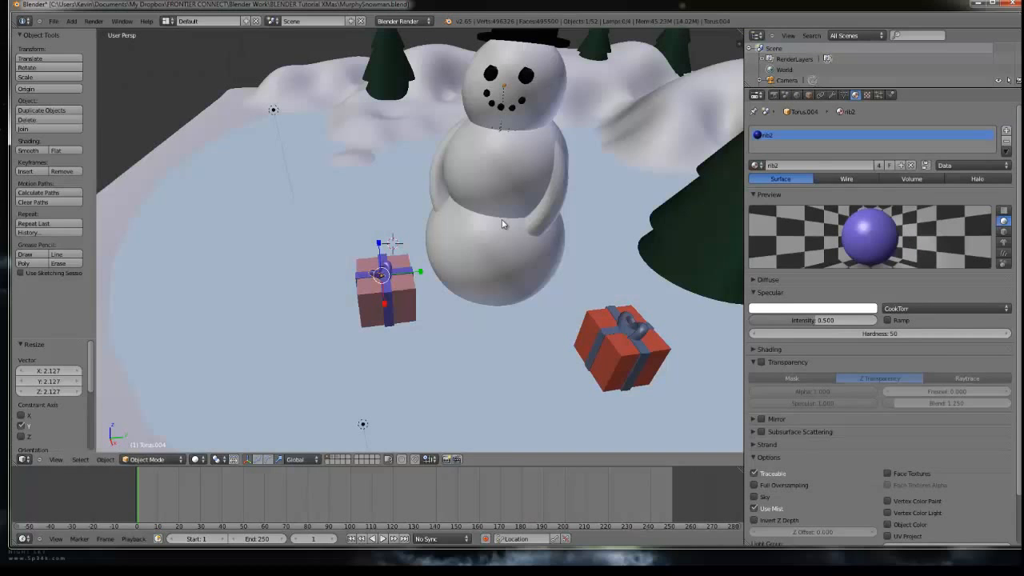
Step: Frame the snowman and presents from the front, align the camera to that view, and start fly navigation to adjust it
scroll(502, 224, "down", 3)
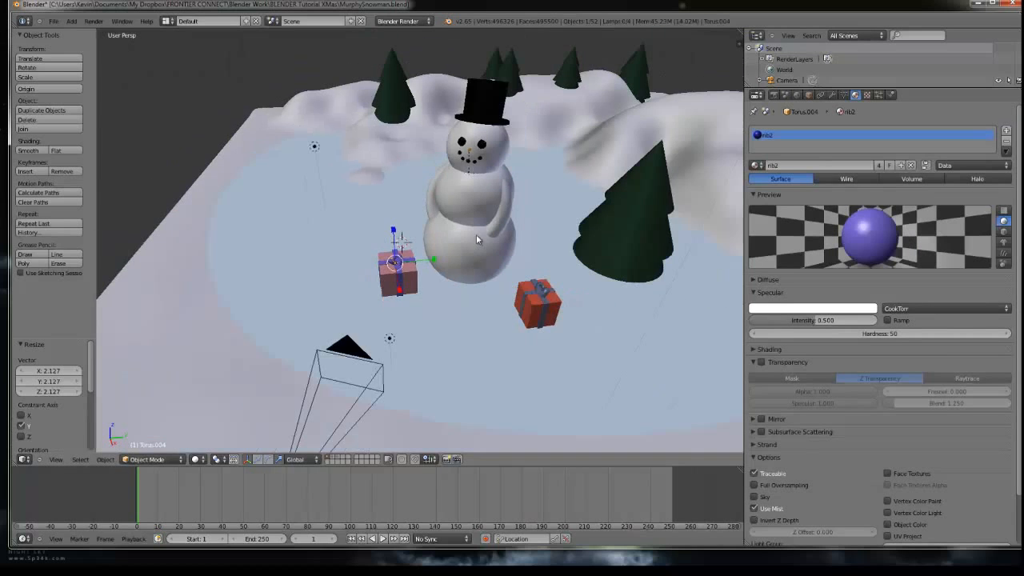
middle_click_drag(433, 300, 454, 274)
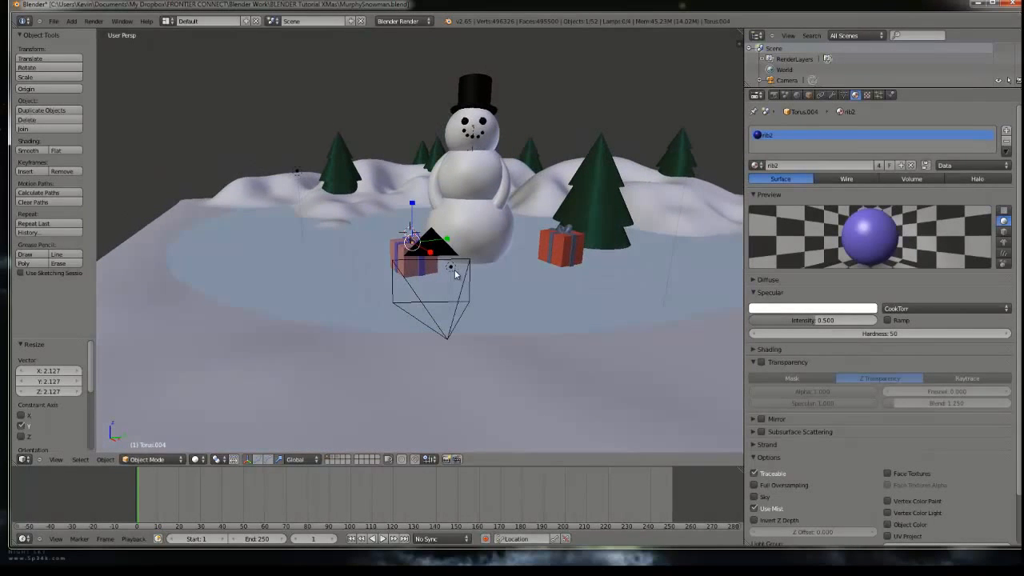
scroll(505, 281, "down", 4)
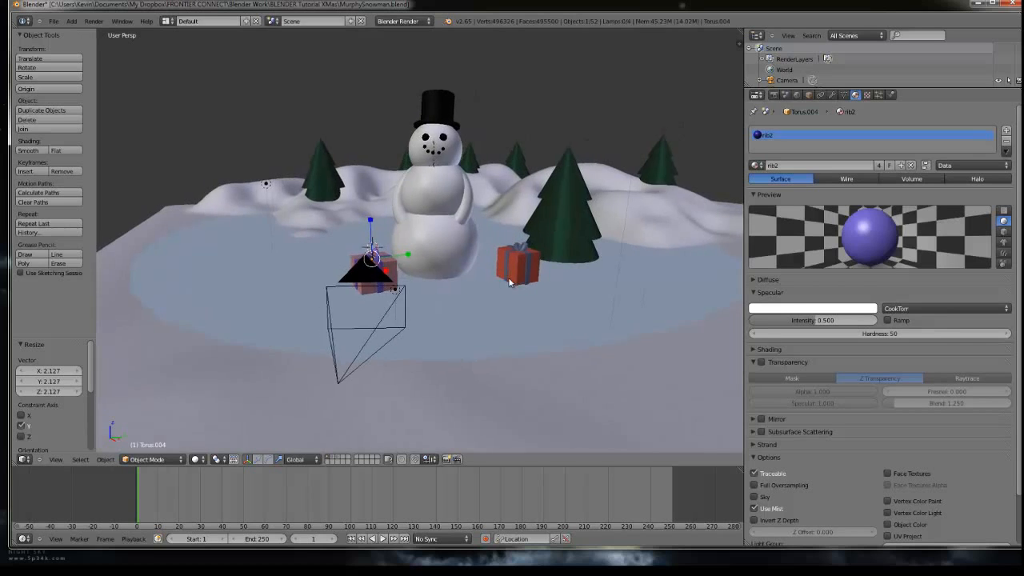
middle_click_drag(516, 277, 518, 282)
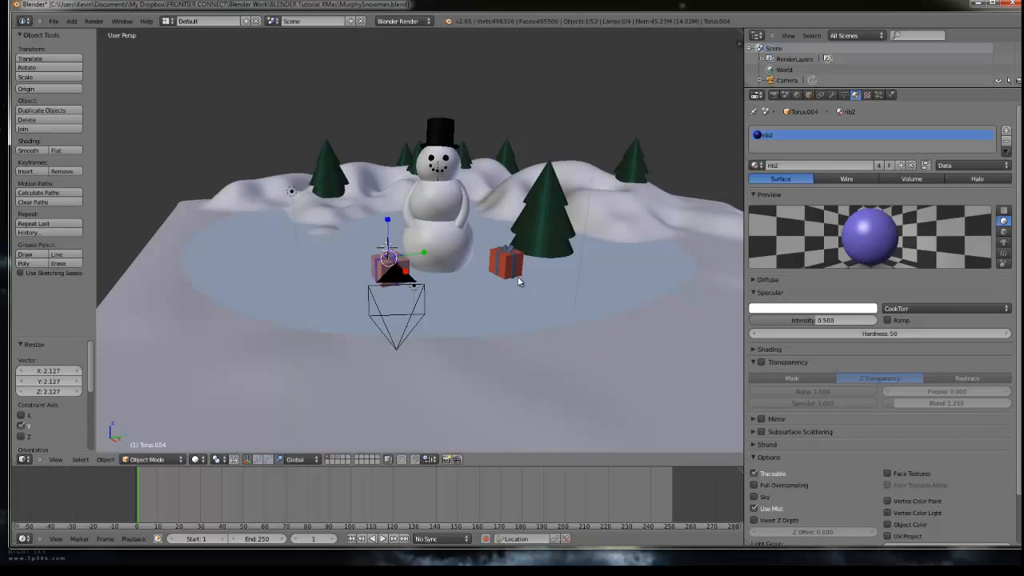
key("ctrl+alt+KP_0")
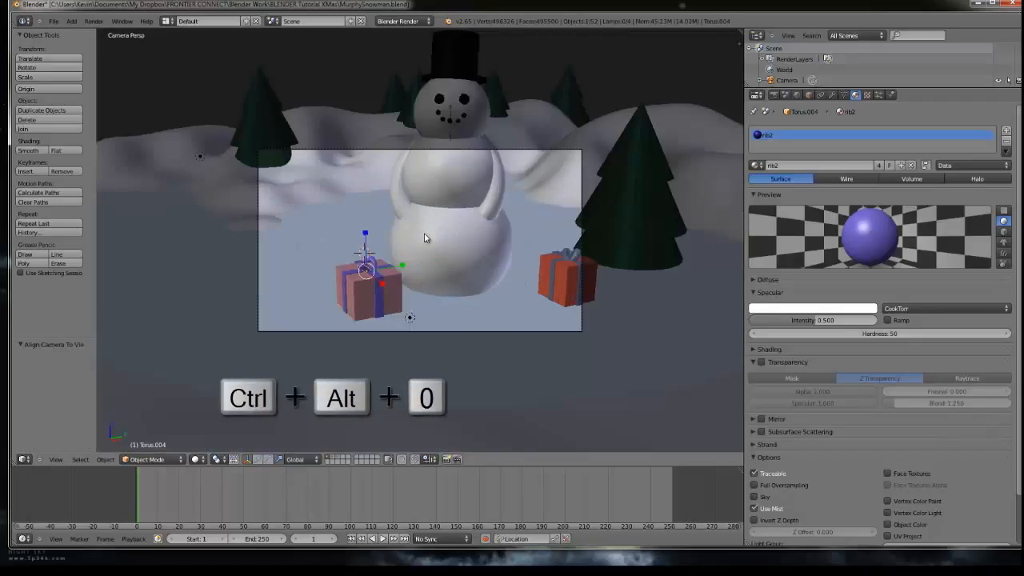
scroll(425, 237, "down", 1)
scroll(426, 238, "up", 1)
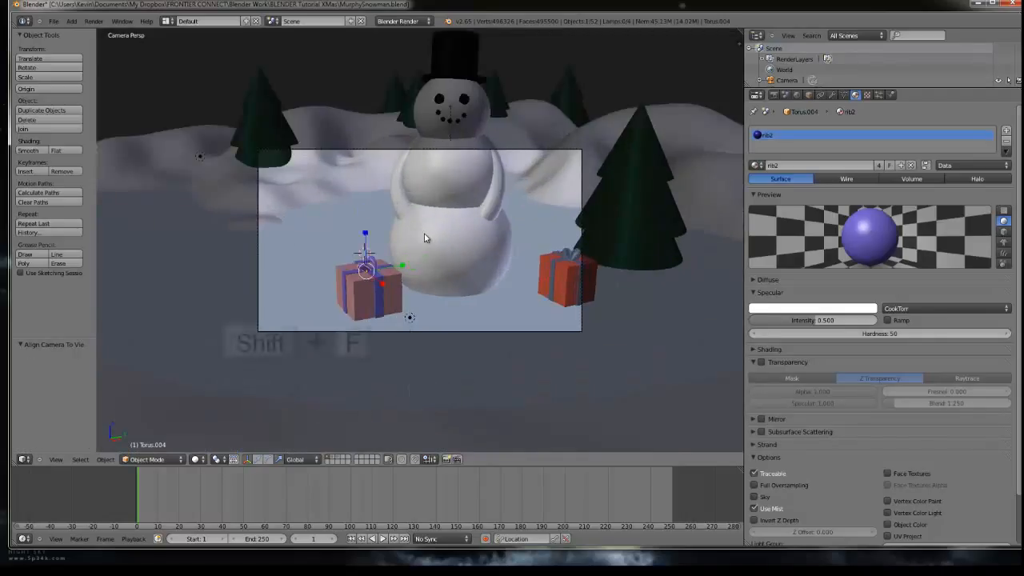
key("shift+f")
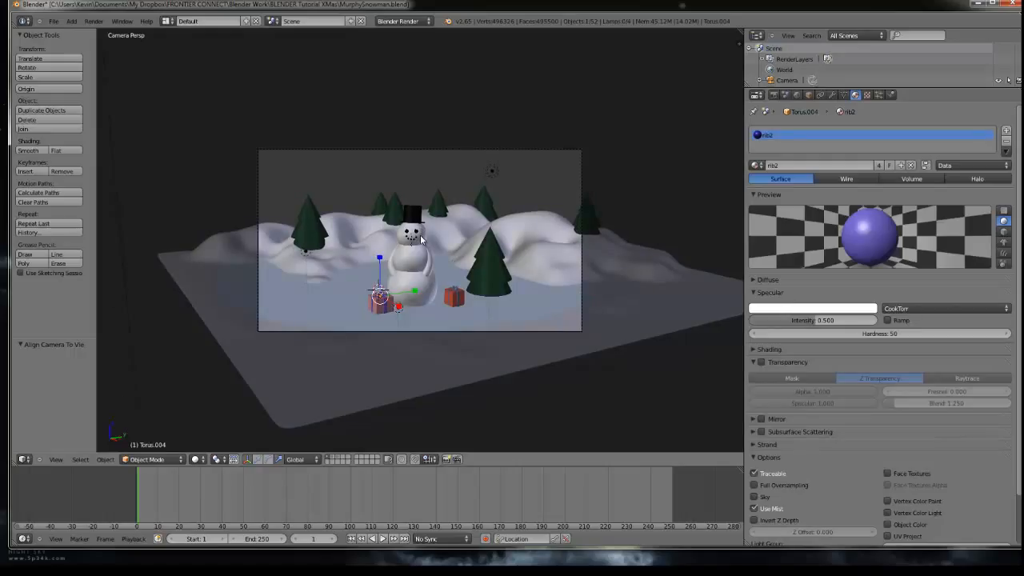
Step: Render the finished snowman scene through the camera and open the render settings
key("F12")
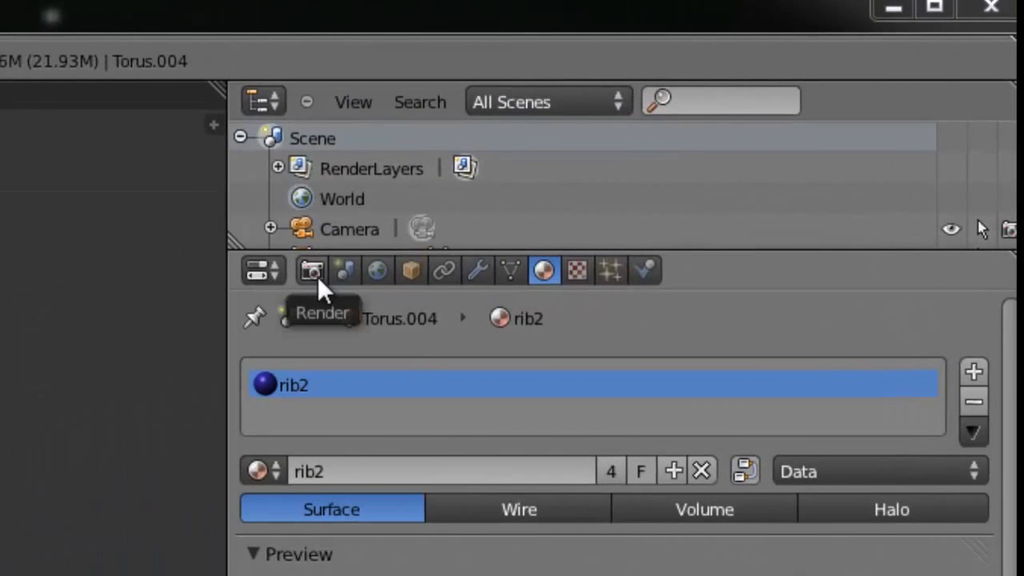
left_click(312, 271)
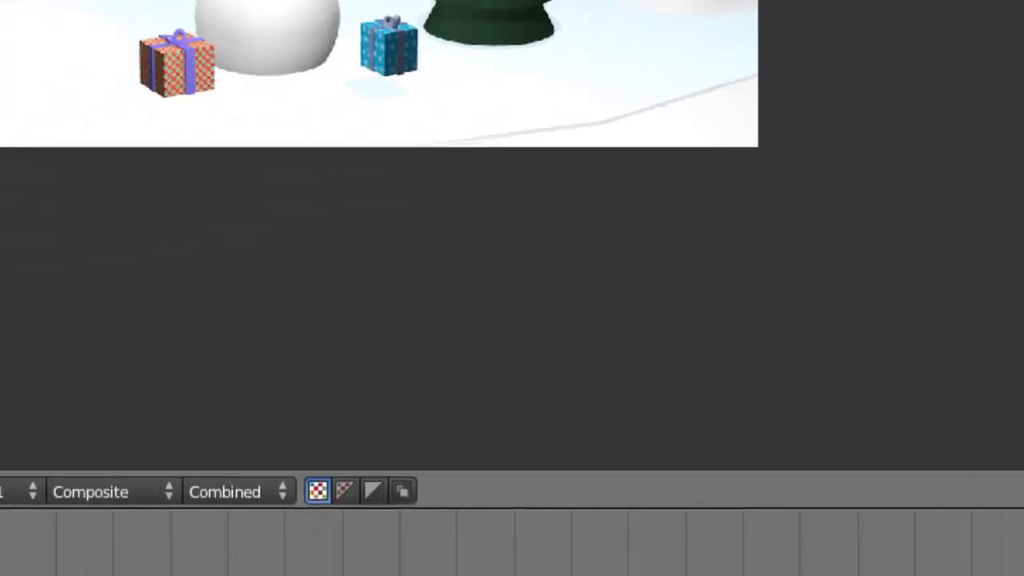
Step: Save the rendered snowman scene as an image file named SnowManFinal.png
left_click(333, 335)
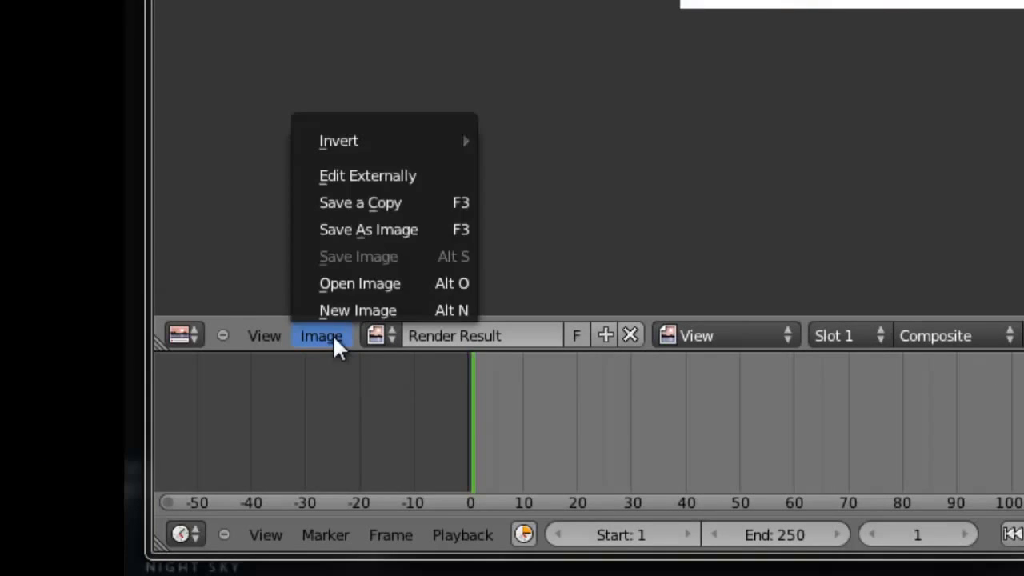
left_click(370, 230)
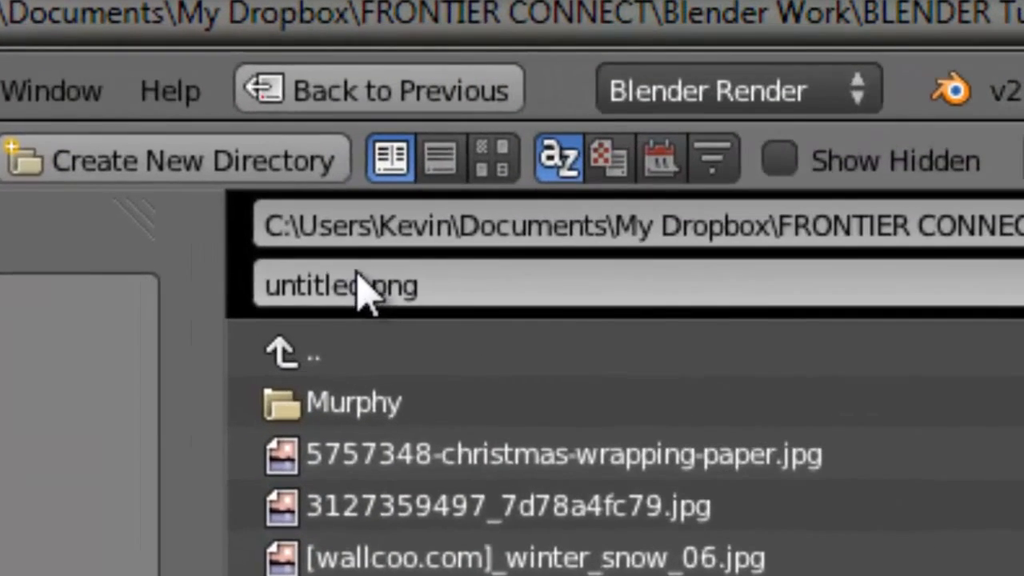
left_click(164, 154)
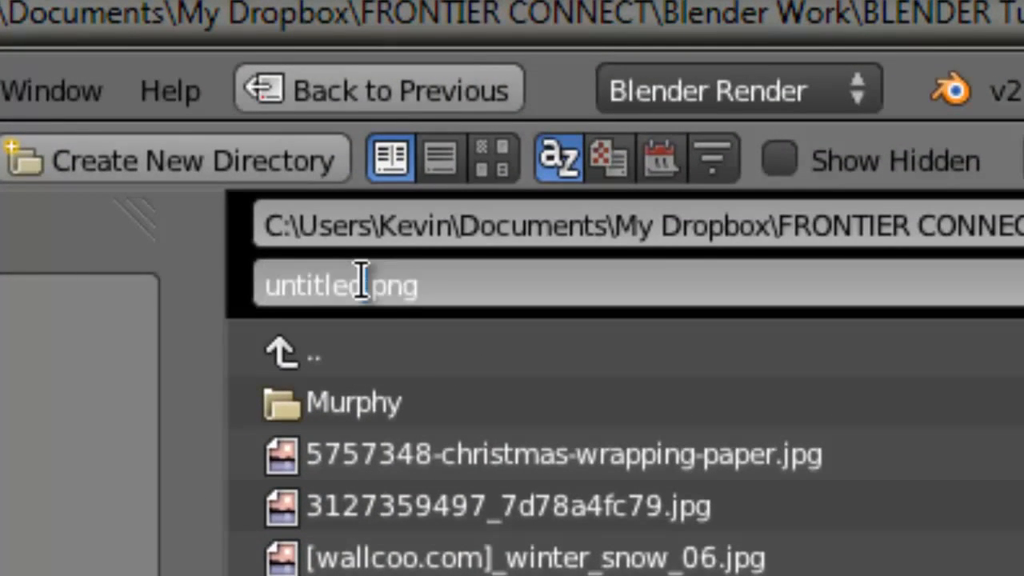
left_click_drag(362, 281, 221, 286)
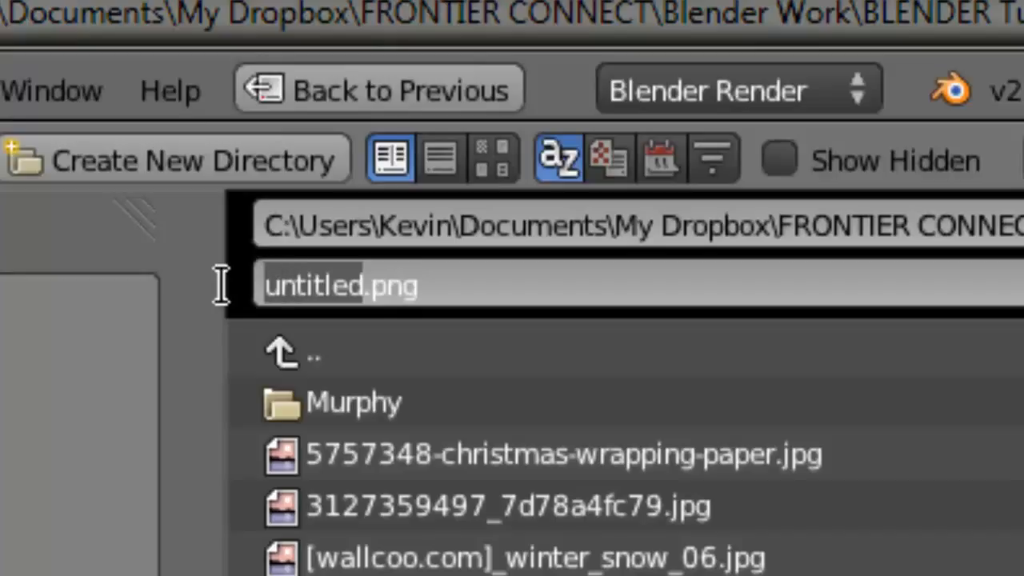
type("Snm")
key("BackSpace")
type("owMan")
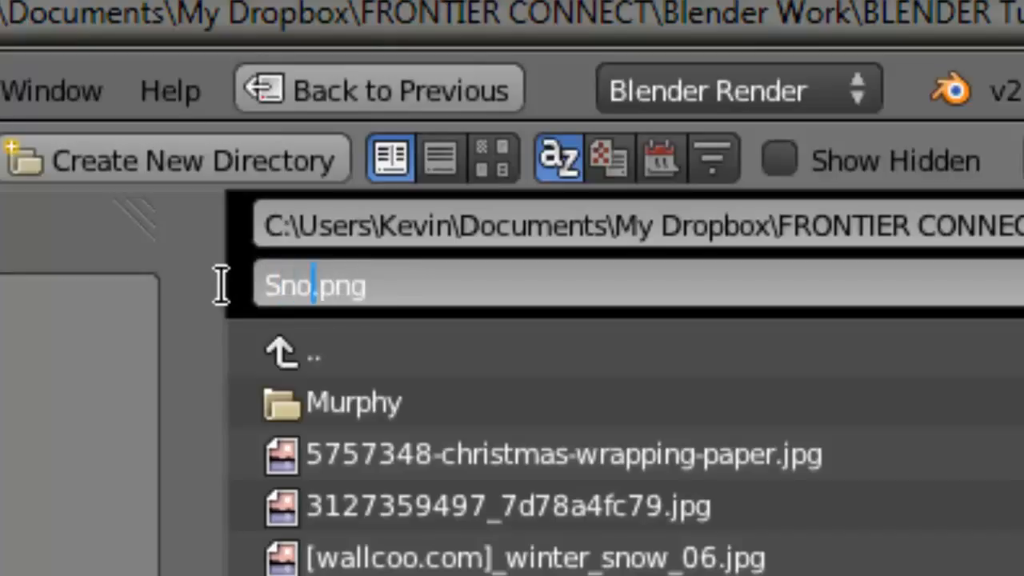
type("Final")
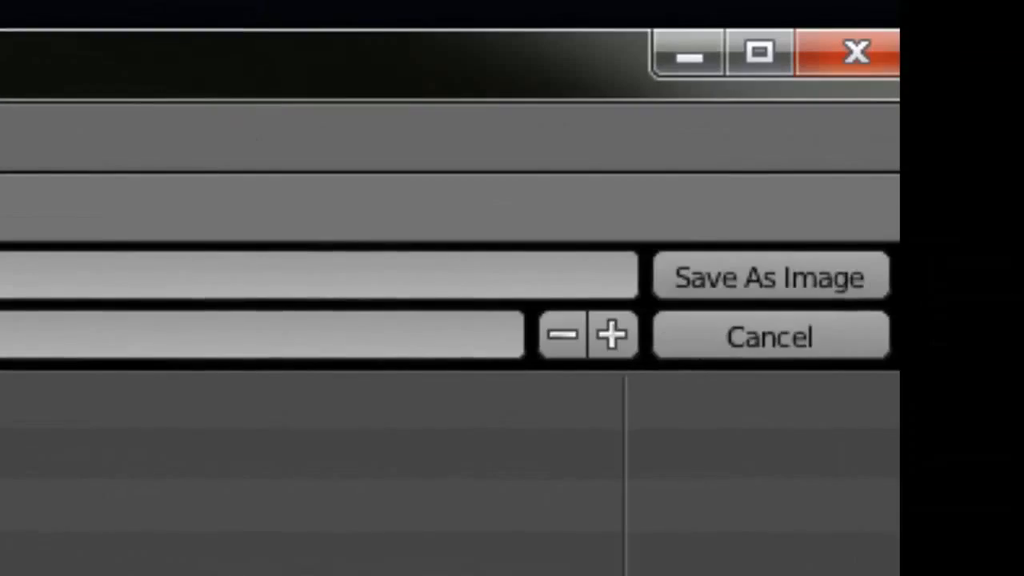
left_click(846, 297)
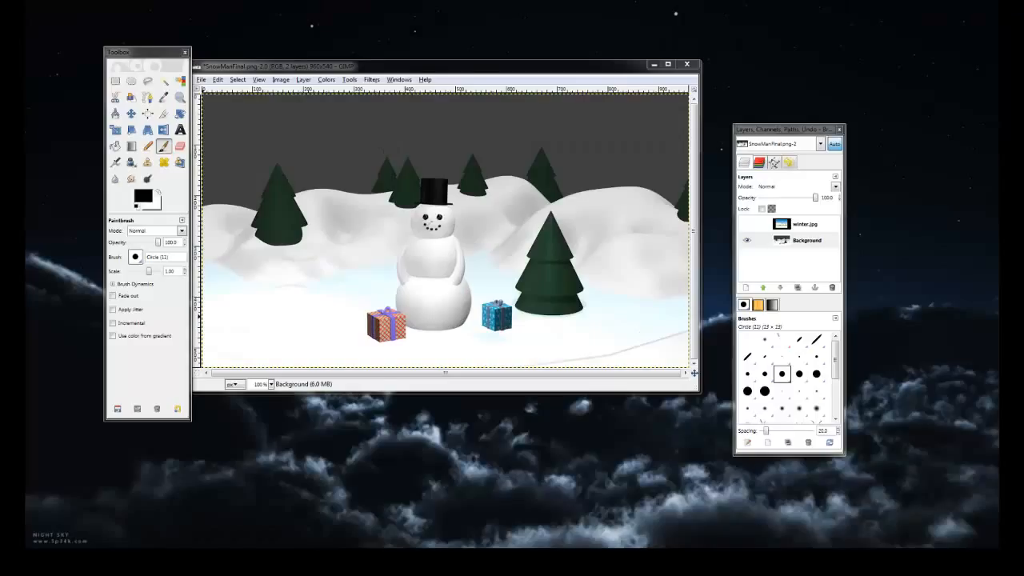
Step: Switch to SnowManFinal.png in GIMP and space the toolbox and image windows apart
left_click_drag(426, 71, 435, 70)
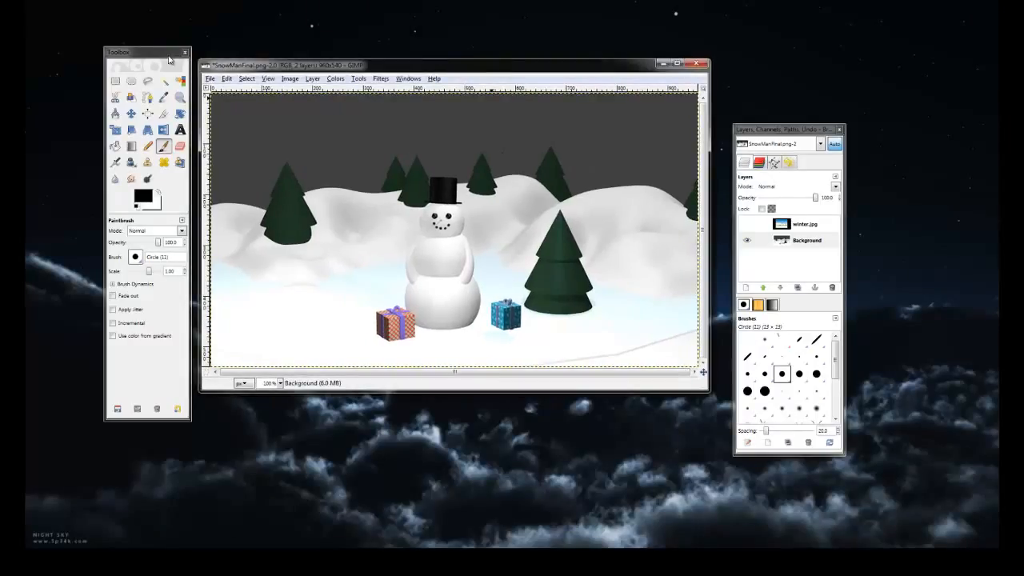
left_click_drag(169, 59, 157, 68)
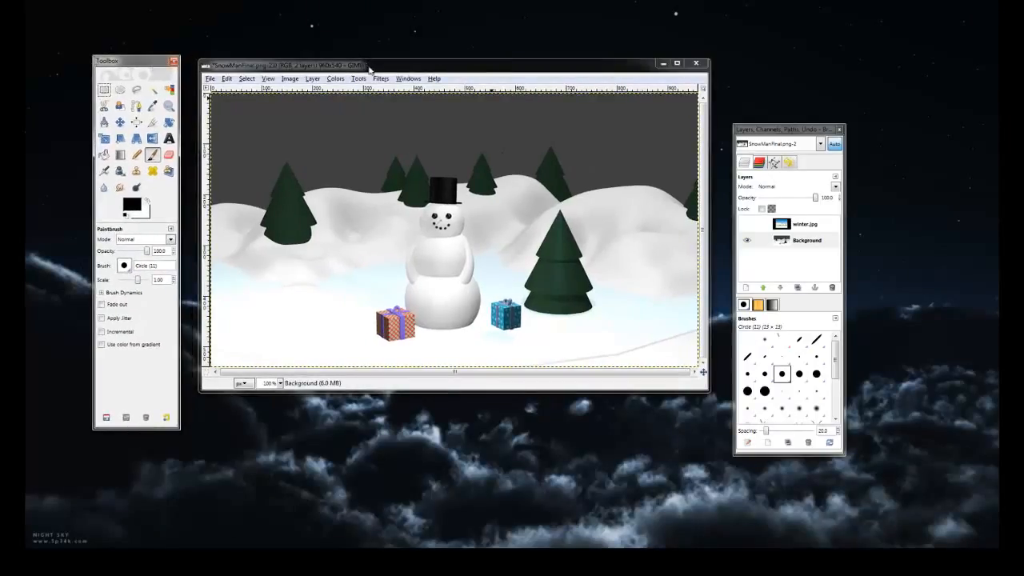
mouse_move(369, 69)
left_mouse_down()
mouse_move(360, 70)
mouse_move(368, 83)
left_mouse_up()
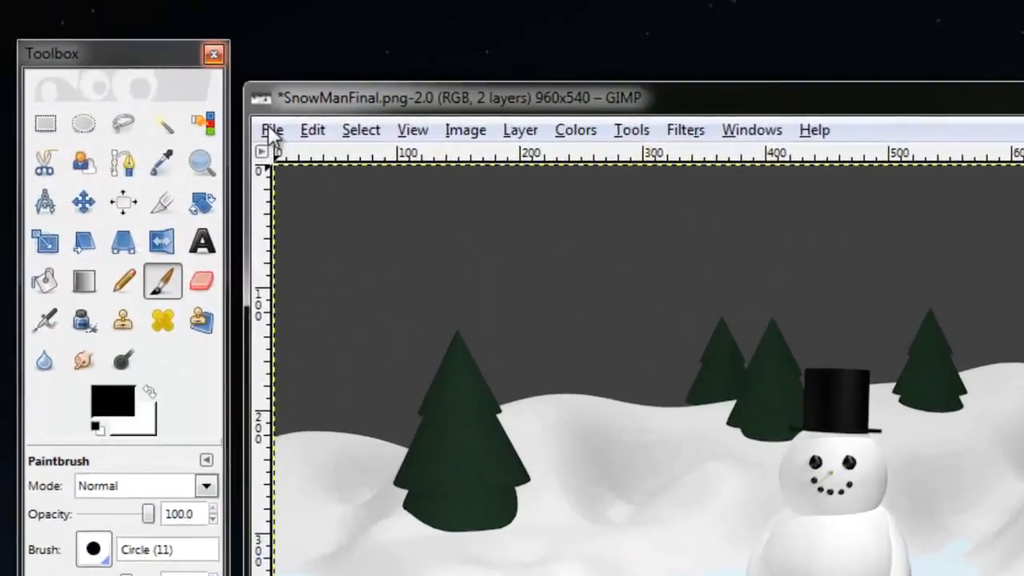
left_click(198, 92)
left_click(406, 310)
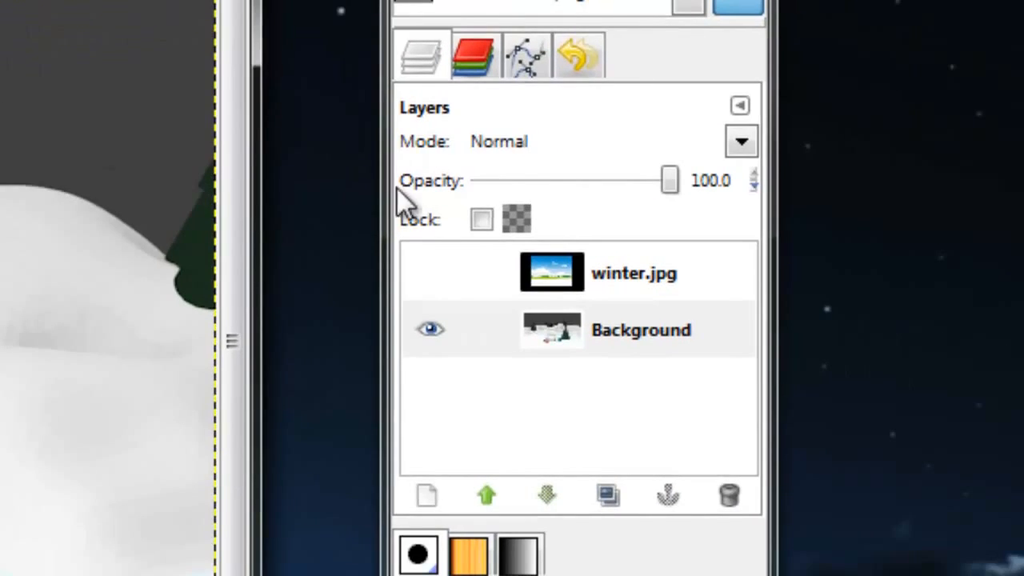
Step: Make the winter.jpg layer visible over the snowman render
left_click(430, 276)
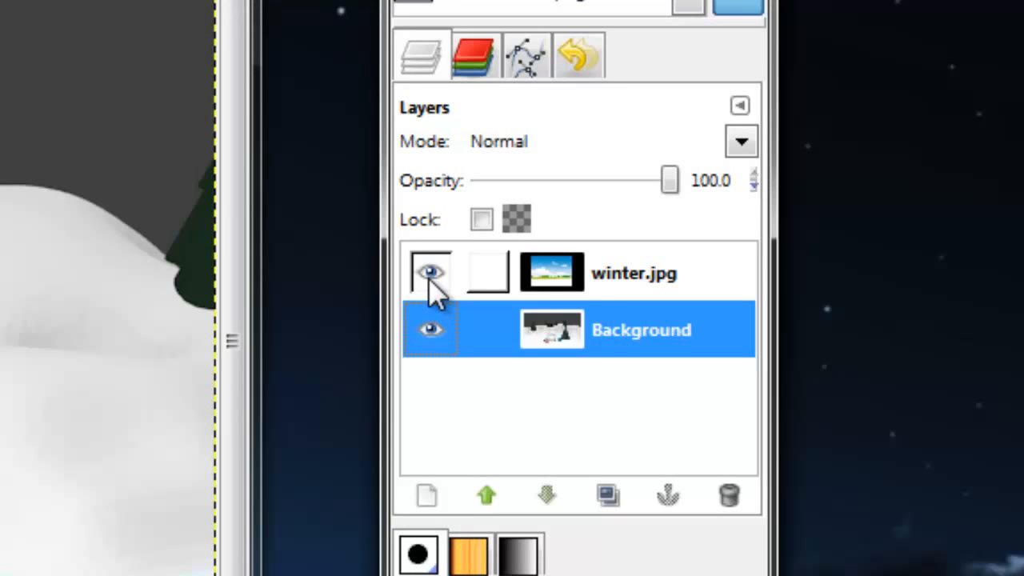
left_click(430, 276)
left_click(429, 276)
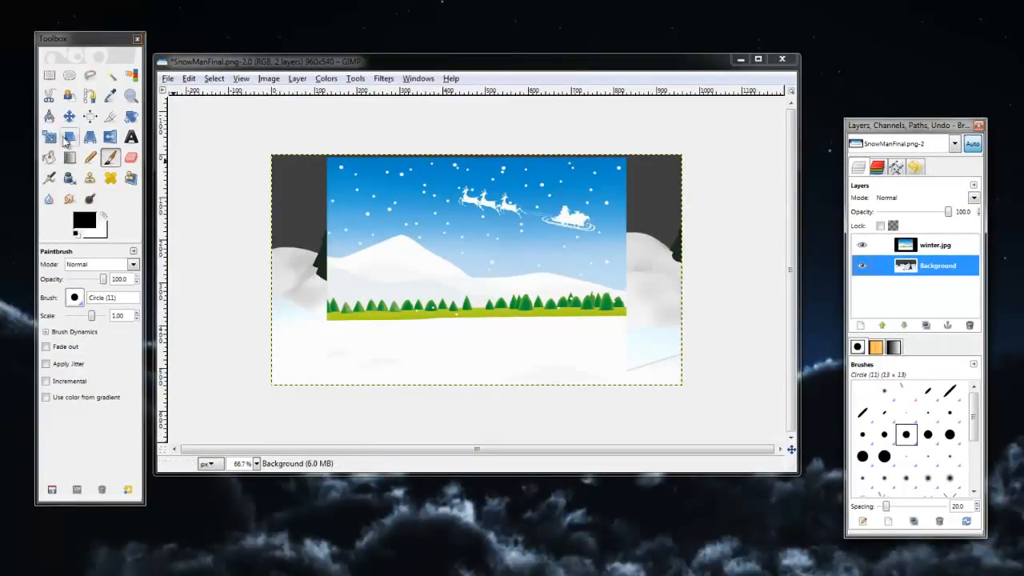
Step: Scale the winter.jpg layer to 984 × 620 pixels so that it covers the whole canvas
left_click(48, 137)
left_click(336, 270)
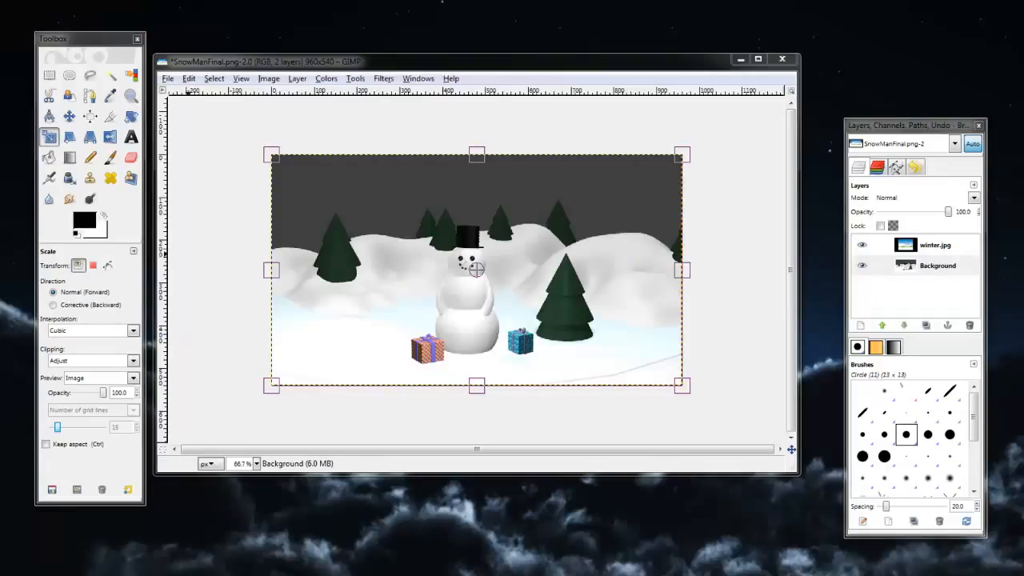
key("Escape")
left_click(938, 247)
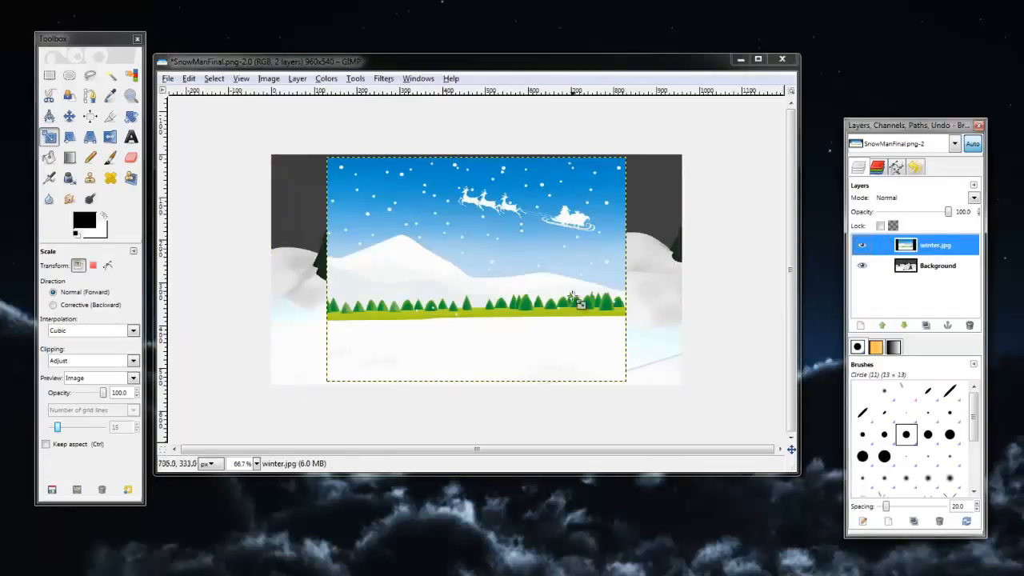
left_click(368, 243)
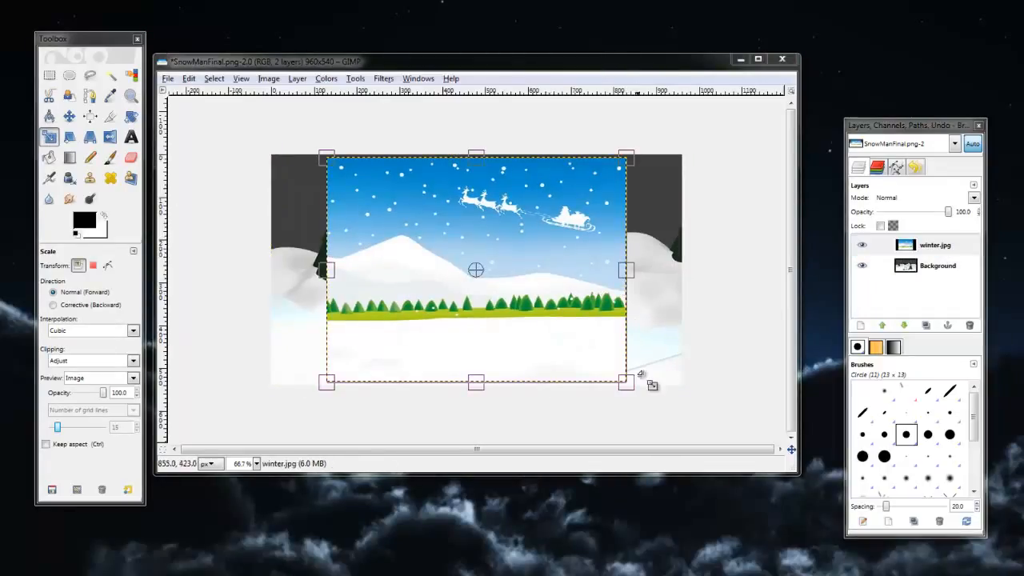
left_click_drag(628, 386, 684, 391)
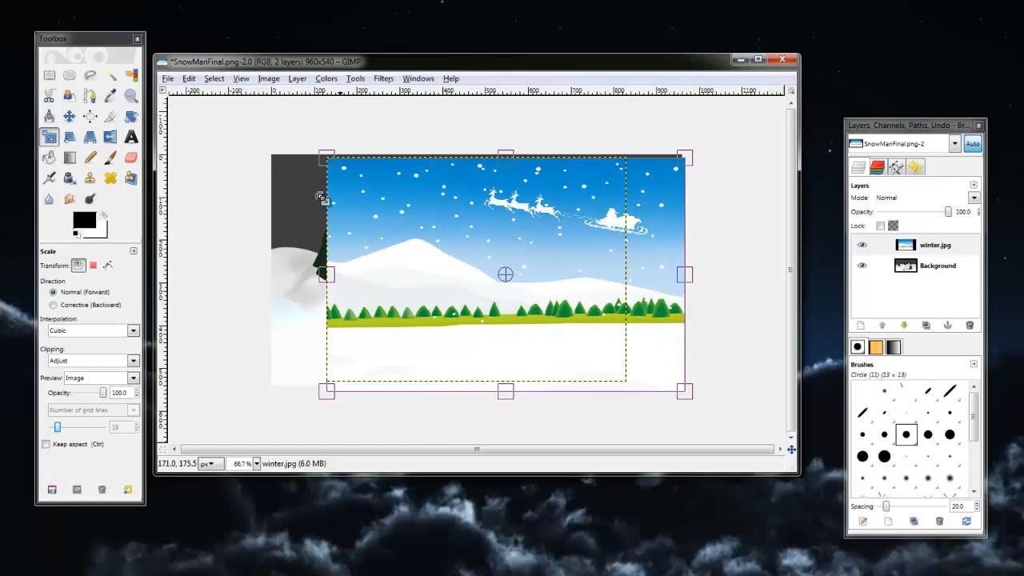
left_click_drag(327, 162, 265, 134)
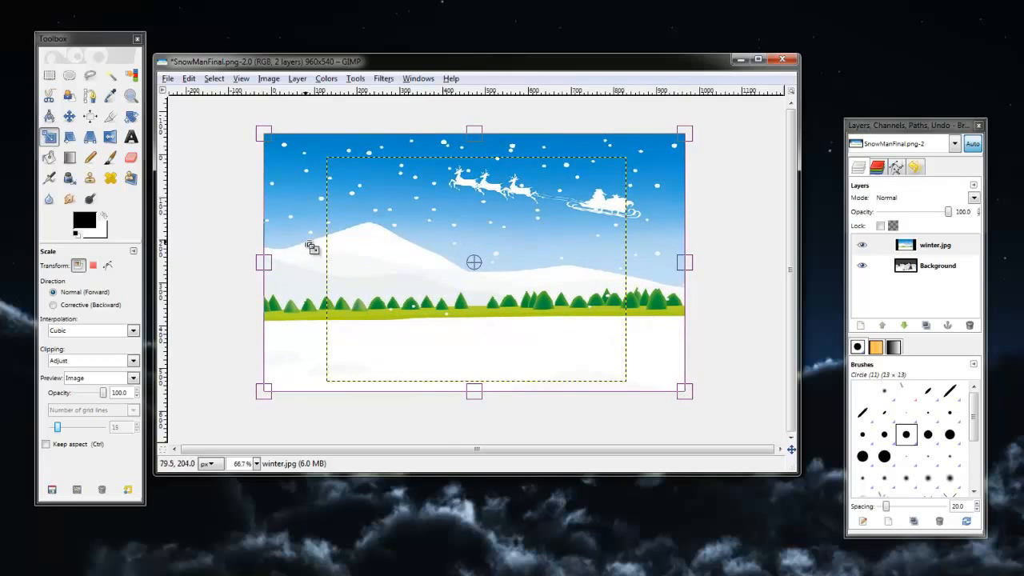
left_click_drag(308, 242, 309, 234)
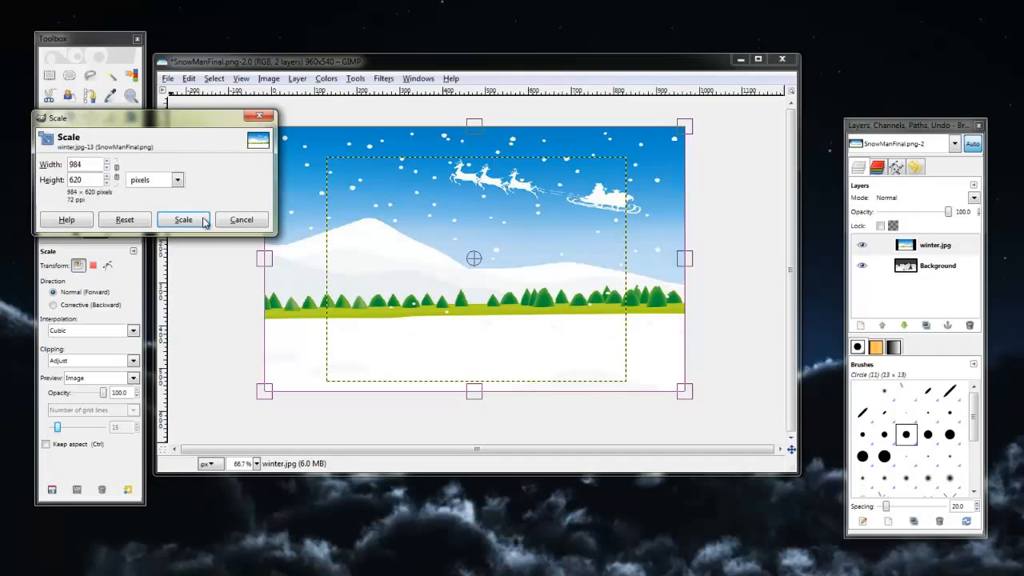
left_click(199, 221)
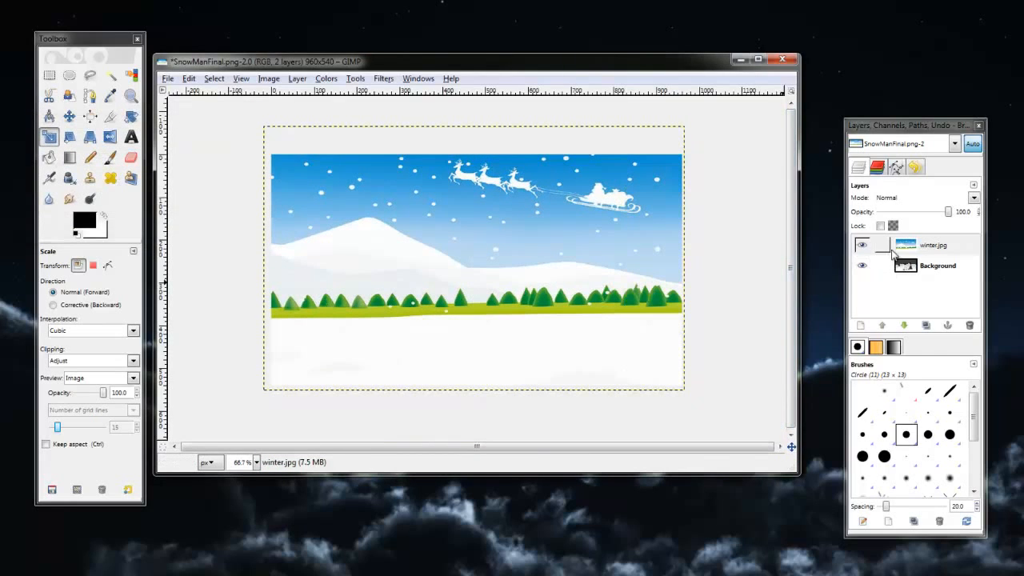
Step: Reorder the layers so that winter.jpg sits beneath the Background layer with the snowman render
left_click_drag(893, 253, 904, 276)
key("m")
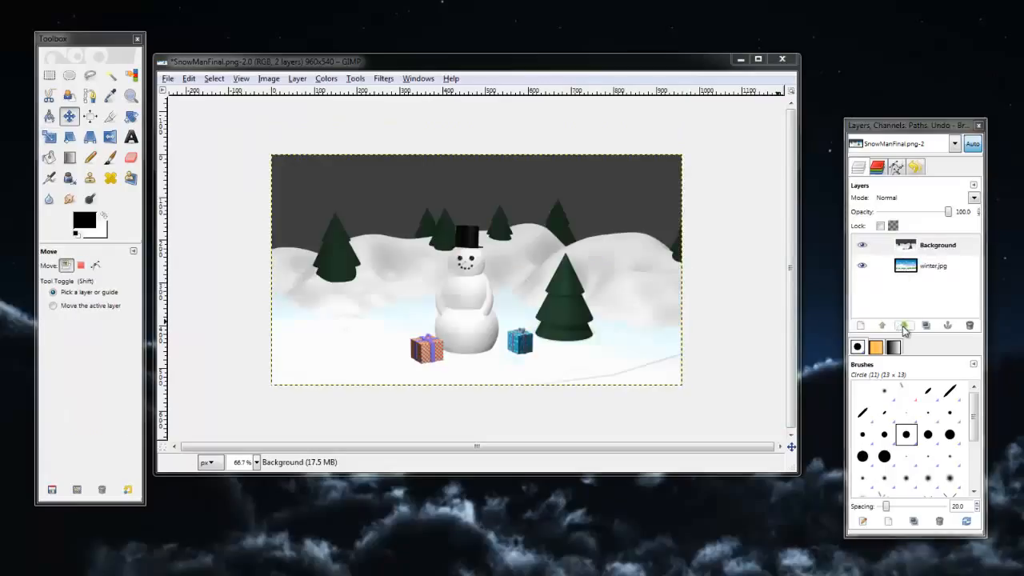
left_click(903, 325)
left_click(883, 327)
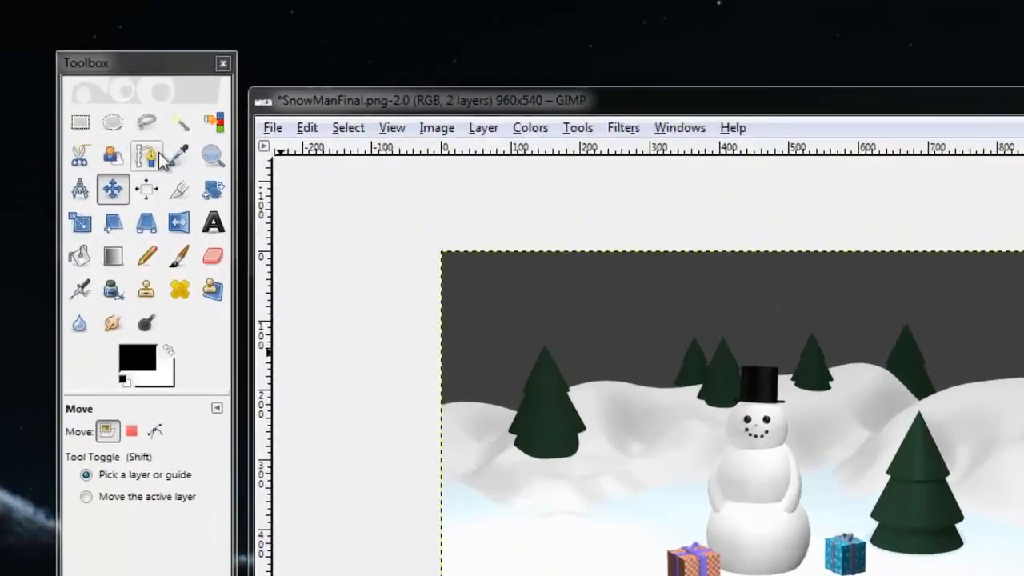
Step: Add an alpha channel to the Background layer
left_click(110, 75)
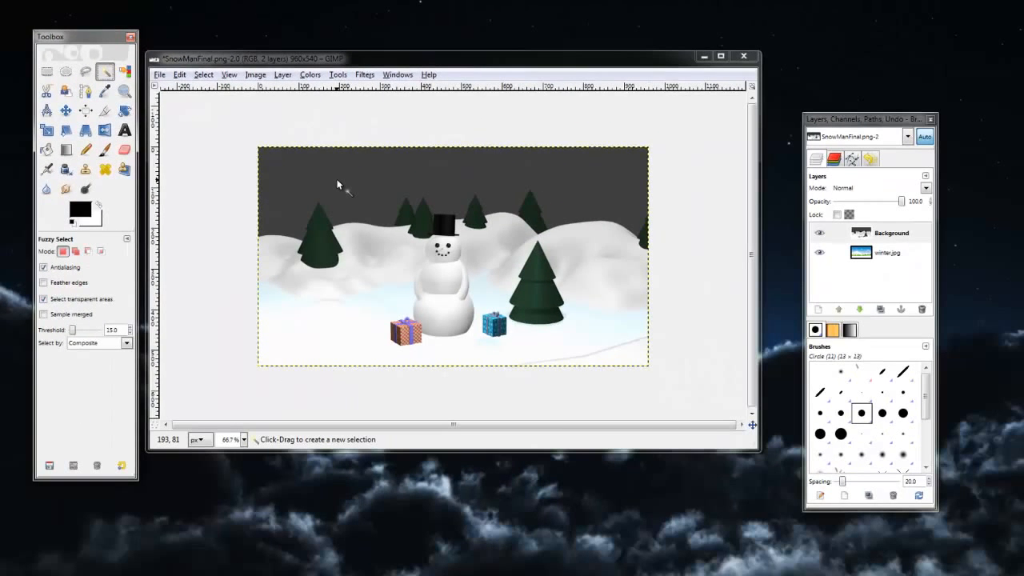
right_click(877, 232)
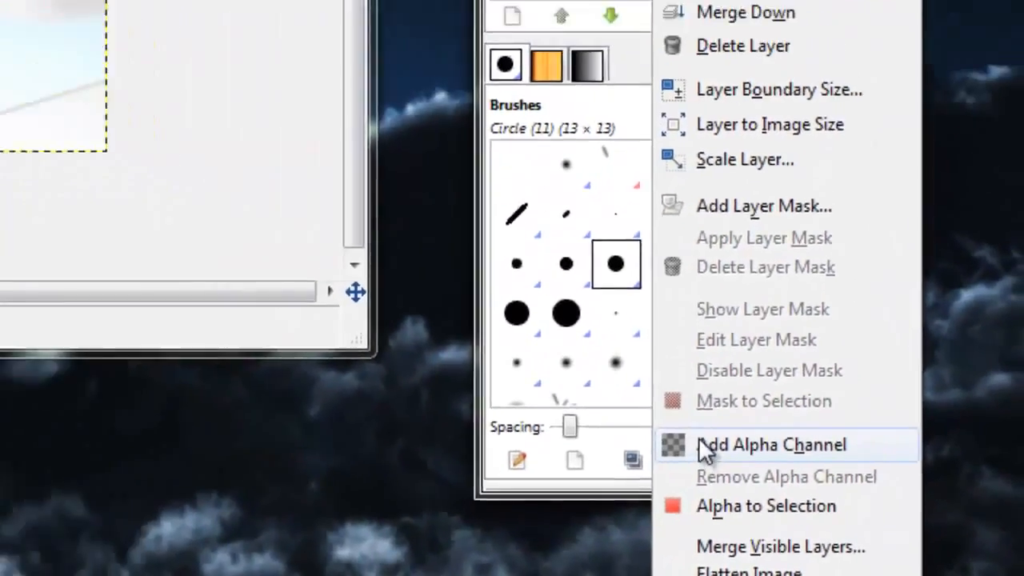
left_click(704, 446)
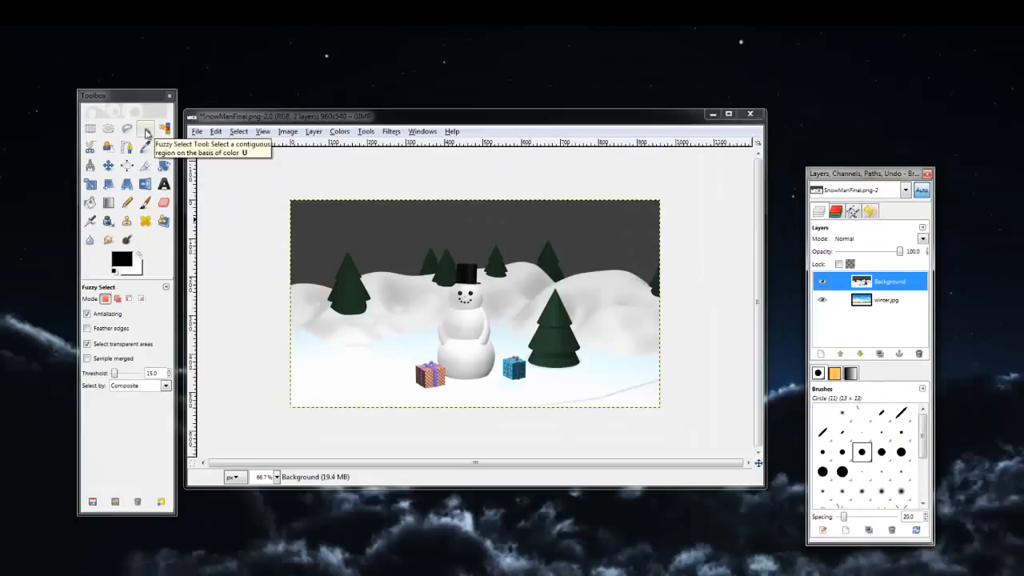
Step: Select the grey sky of the Background layer with Fuzzy Select, check its edges, delete it and clear the selection
left_click(146, 134)
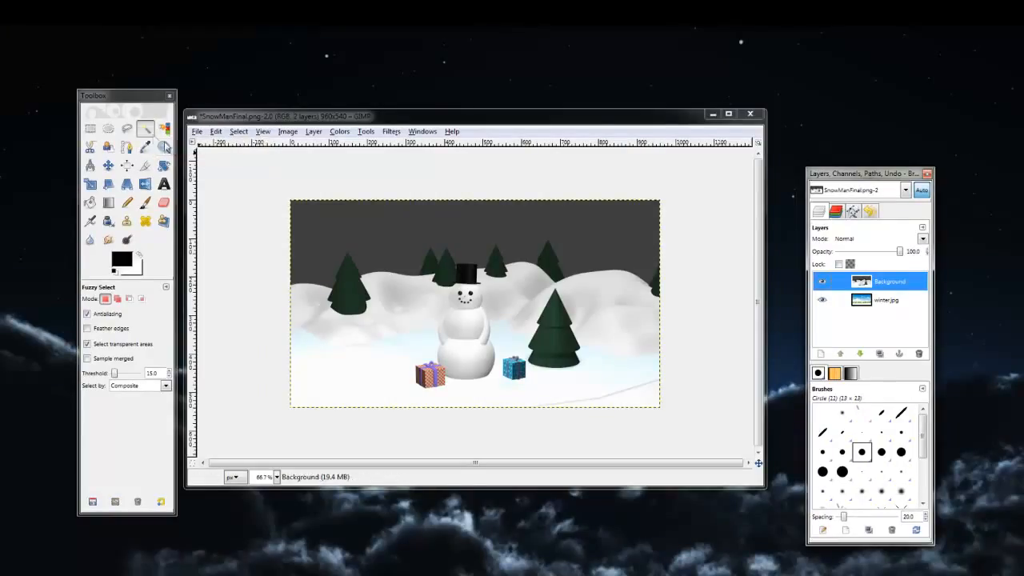
left_click(393, 230)
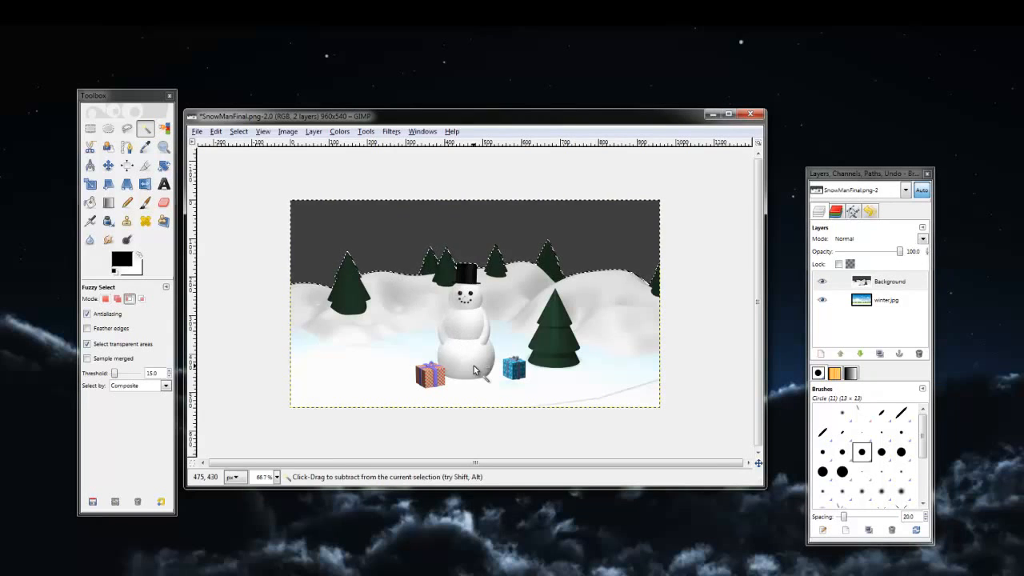
scroll(475, 368, "up", 3, "ctrl")
scroll(446, 364, "up", 3)
scroll(415, 274, "up", 5, "ctrl")
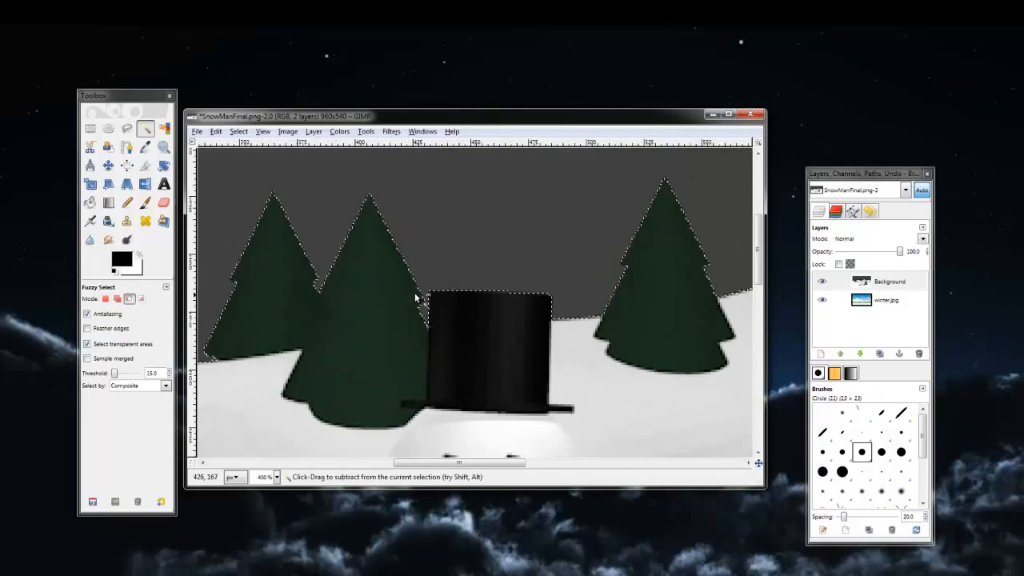
scroll(415, 274, "up", 1, "ctrl")
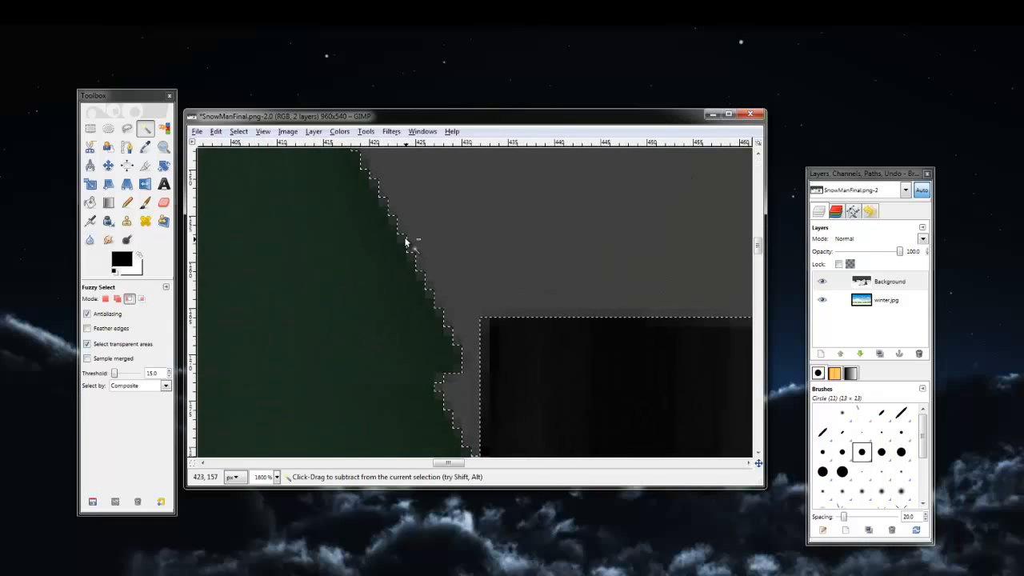
scroll(392, 228, "down", 3, "ctrl")
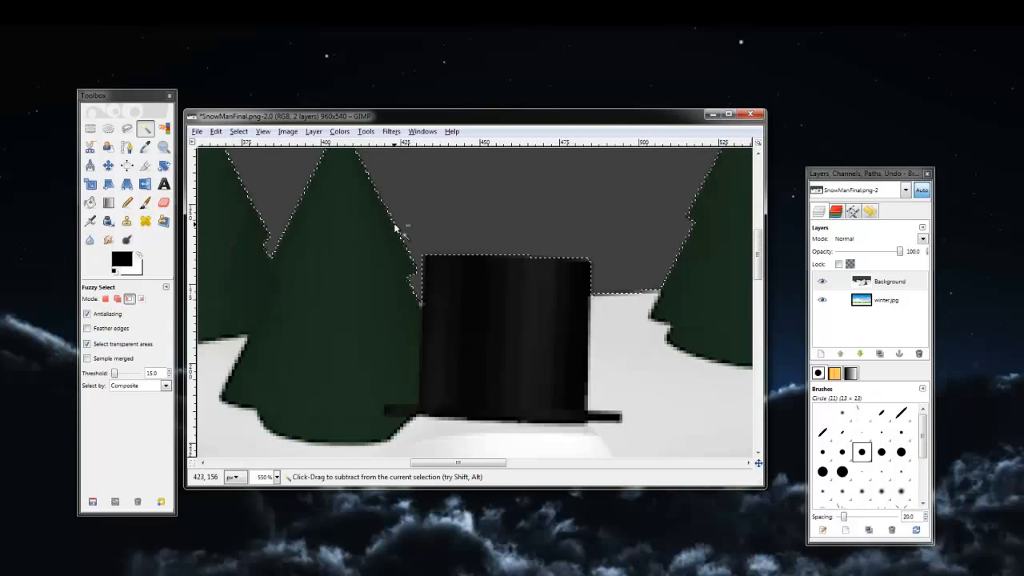
scroll(581, 280, "down", 2, "ctrl")
scroll(581, 280, "down", 4, "ctrl")
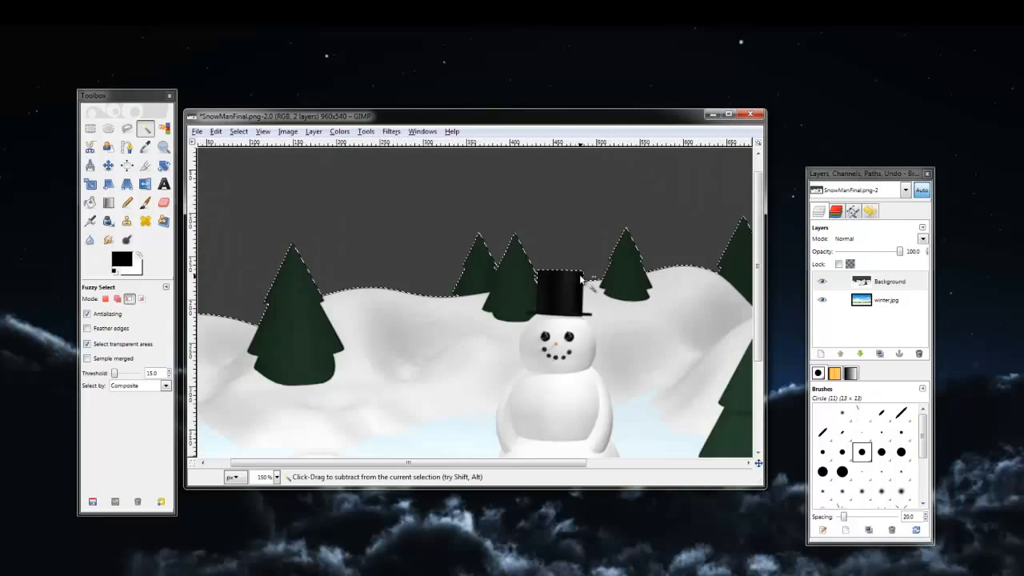
key("Delete")
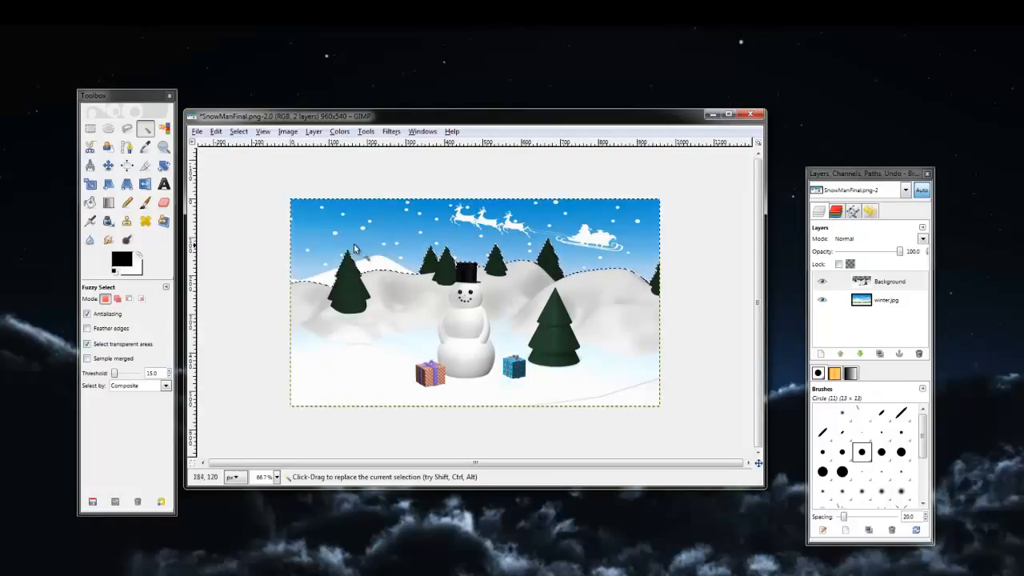
left_click(240, 132)
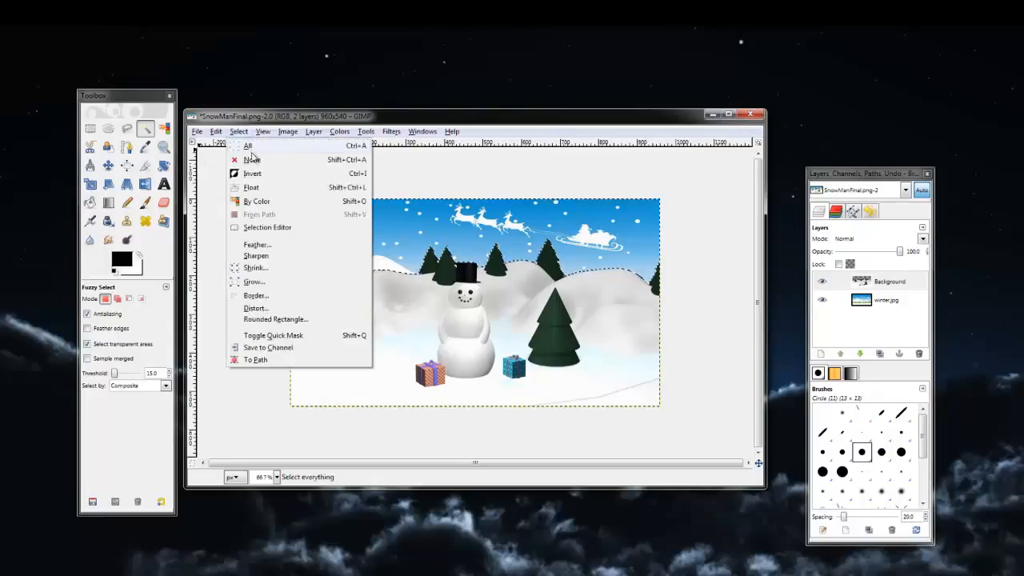
left_click(270, 162)
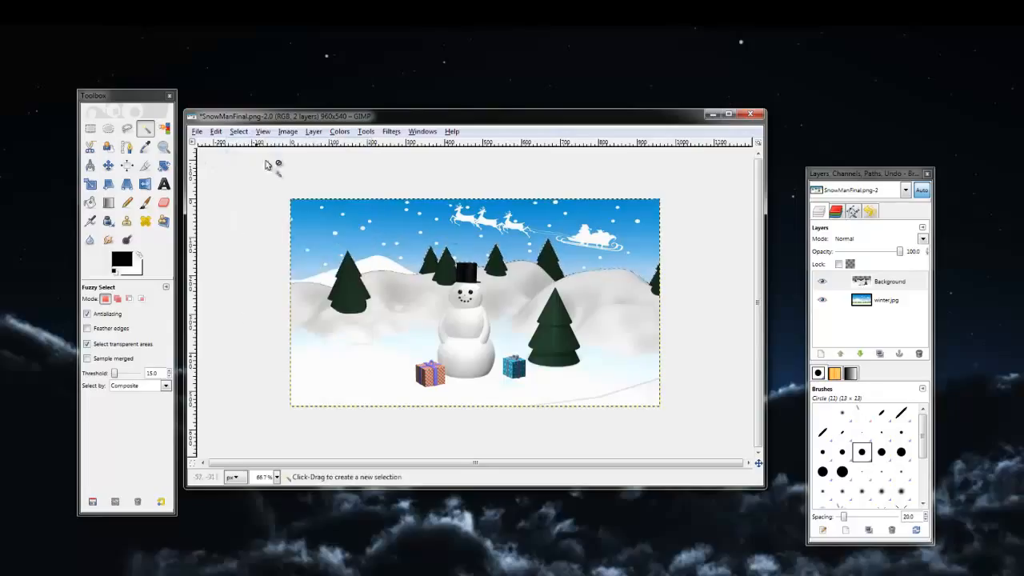
Step: Add the text "Happy Holiday" in the sky above the leftmost tree and set its font to Lucida Sans Italic
left_click(163, 185)
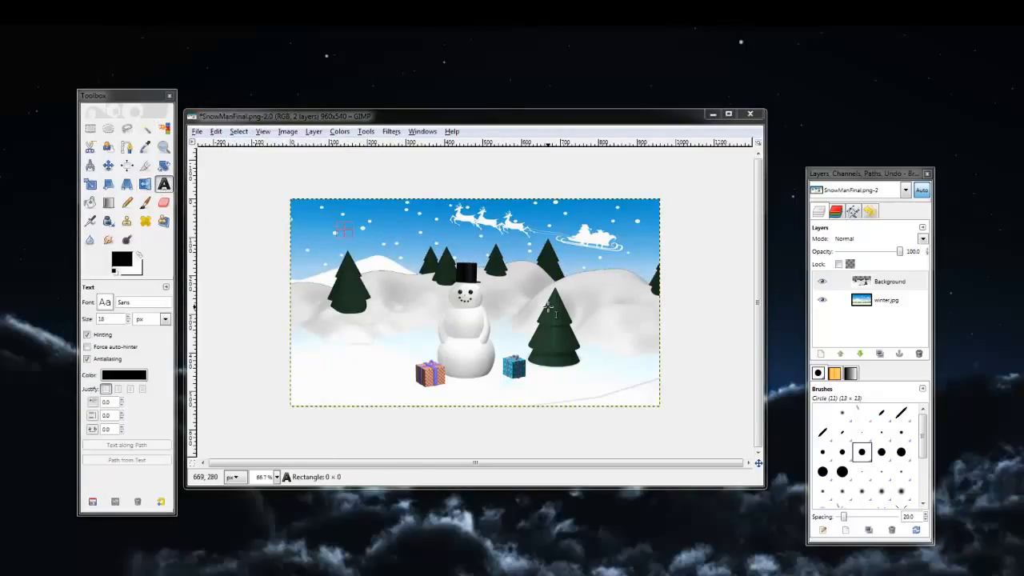
left_click(343, 229)
type("Happy Holiday")
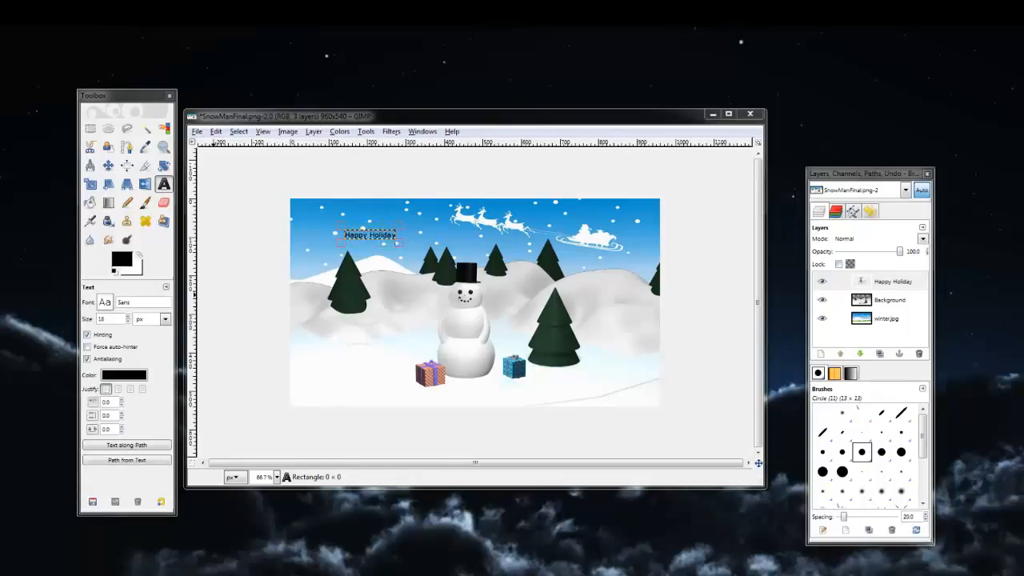
left_click(103, 302)
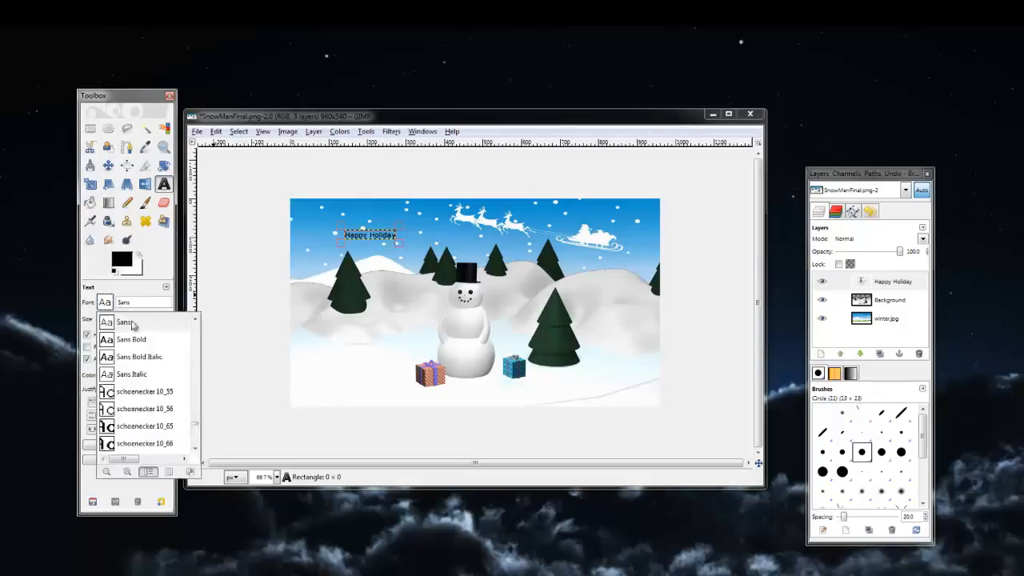
left_click(132, 325)
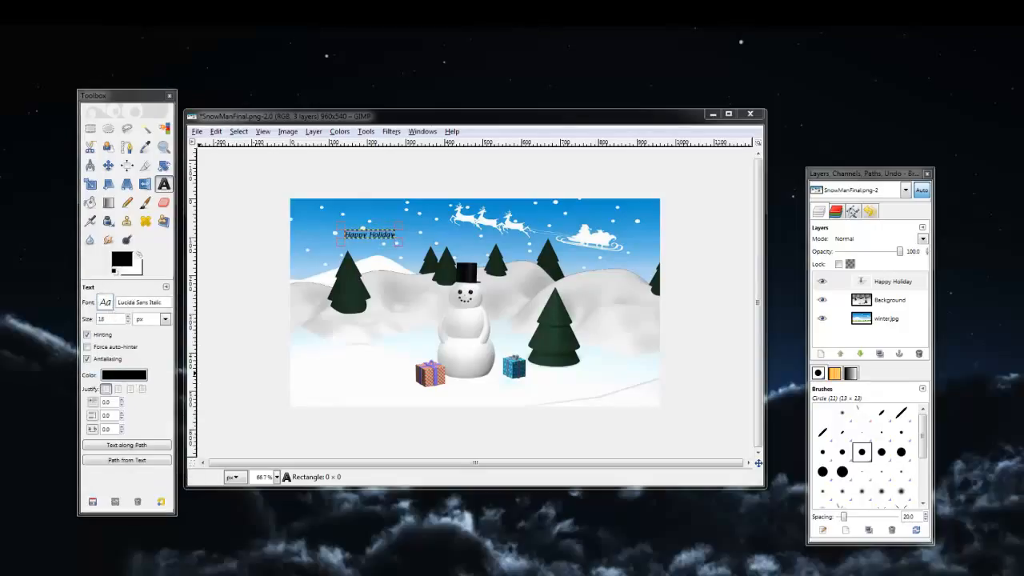
Step: Set the greeting text's colour to red (ed0c0c) and its size to 90 px
left_click(124, 374)
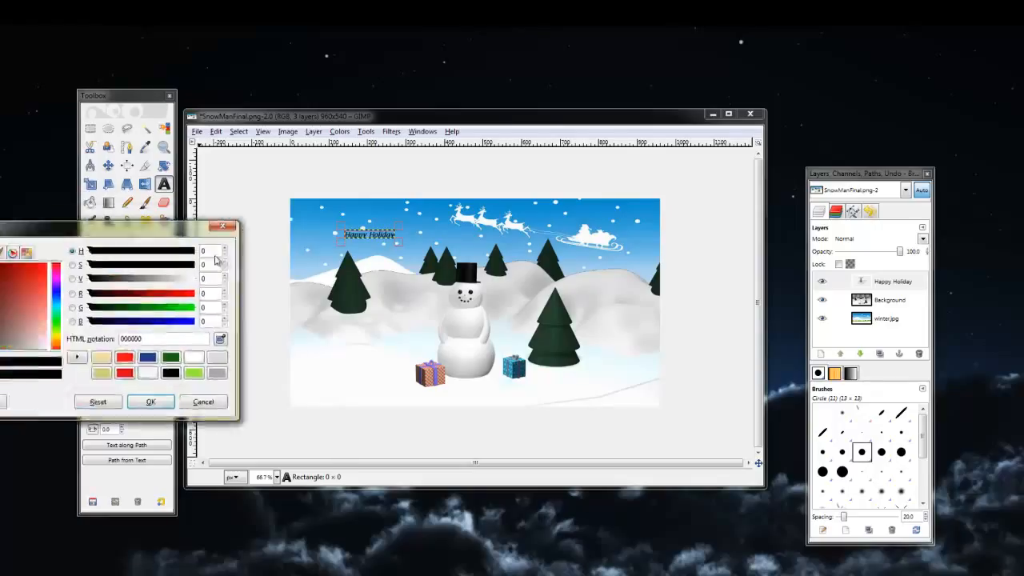
left_click(133, 318)
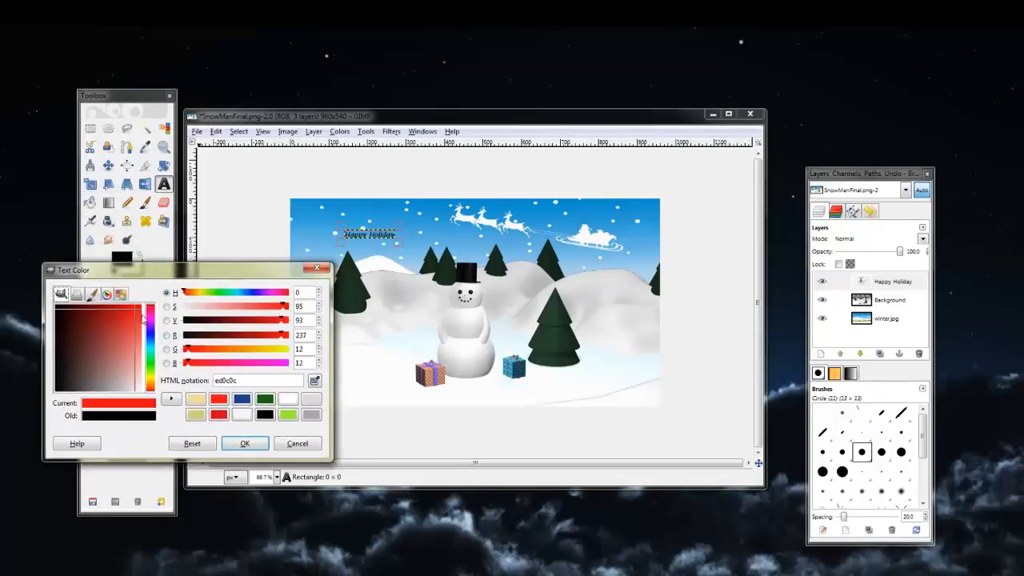
left_click(244, 443)
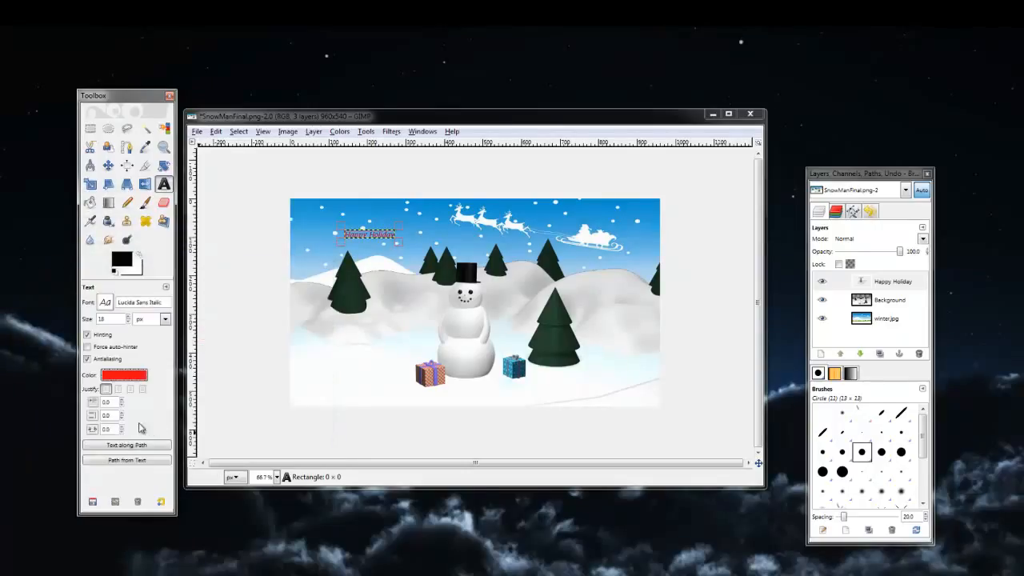
left_click(128, 317)
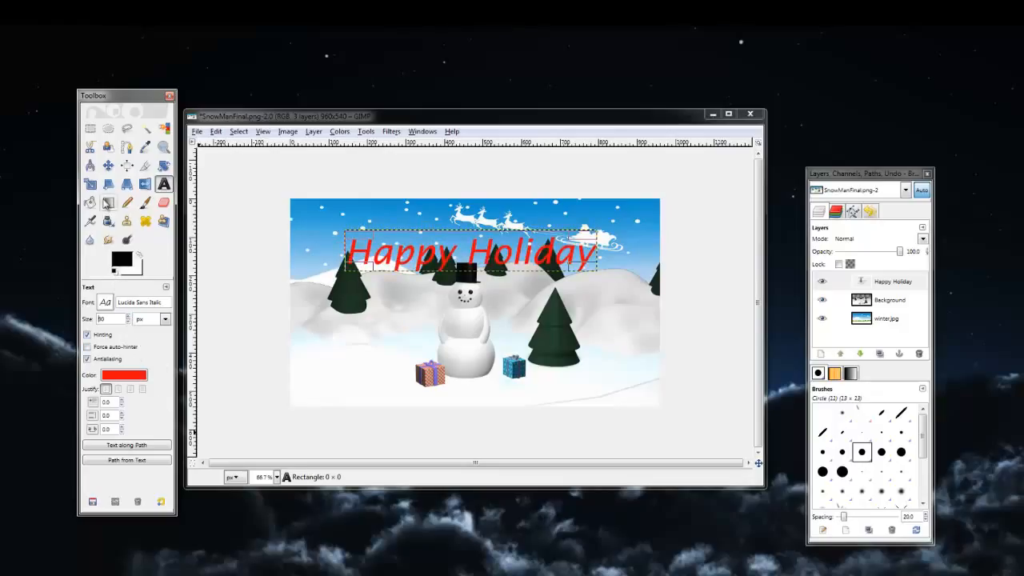
Step: Correct the greeting to "Happy Holidays" and move it up so that it sits roughly centred across the sky
left_click(108, 164)
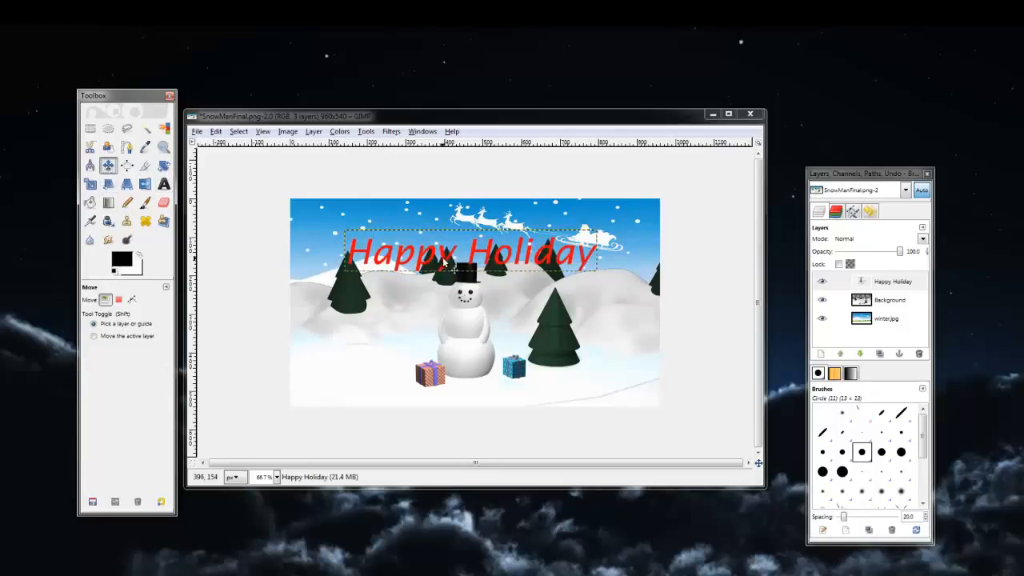
left_click_drag(445, 260, 406, 232)
left_click(164, 184)
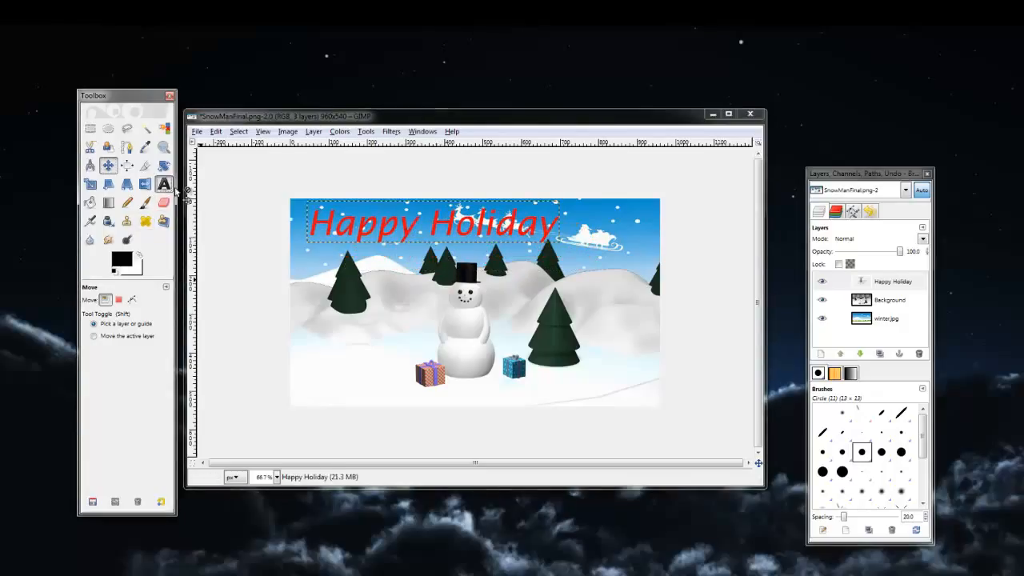
left_click(588, 236)
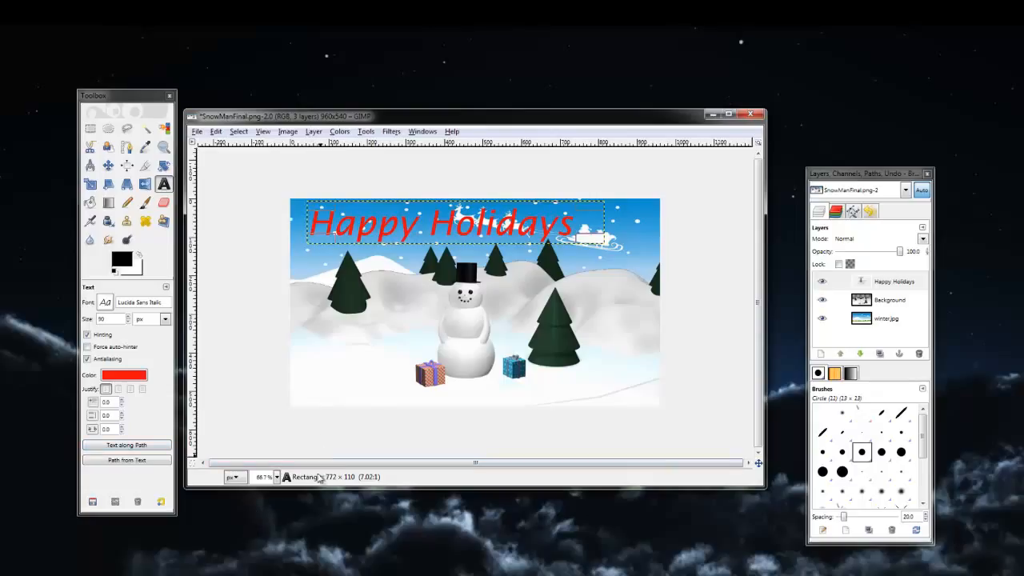
left_click(108, 166)
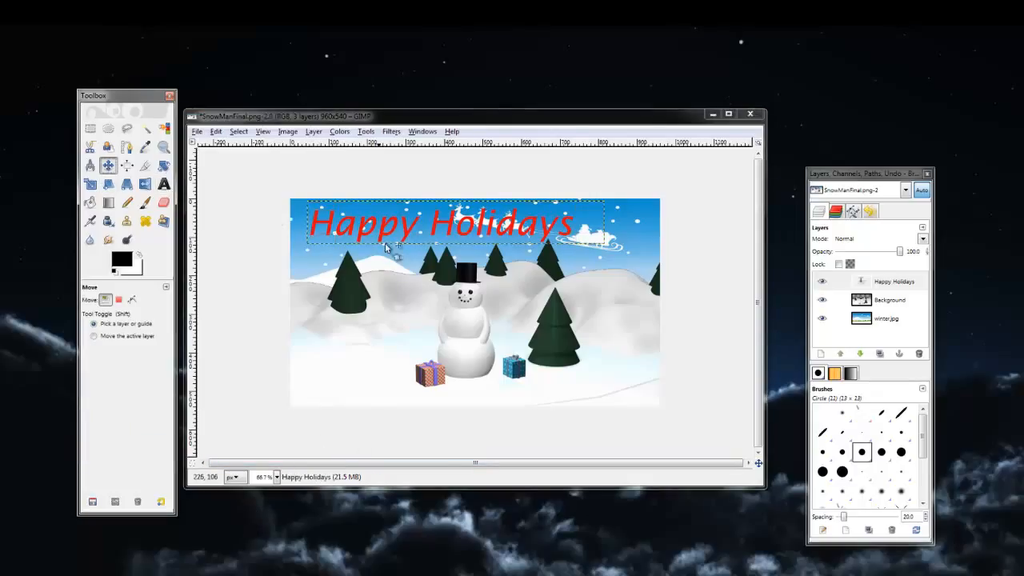
left_click_drag(376, 235, 424, 244)
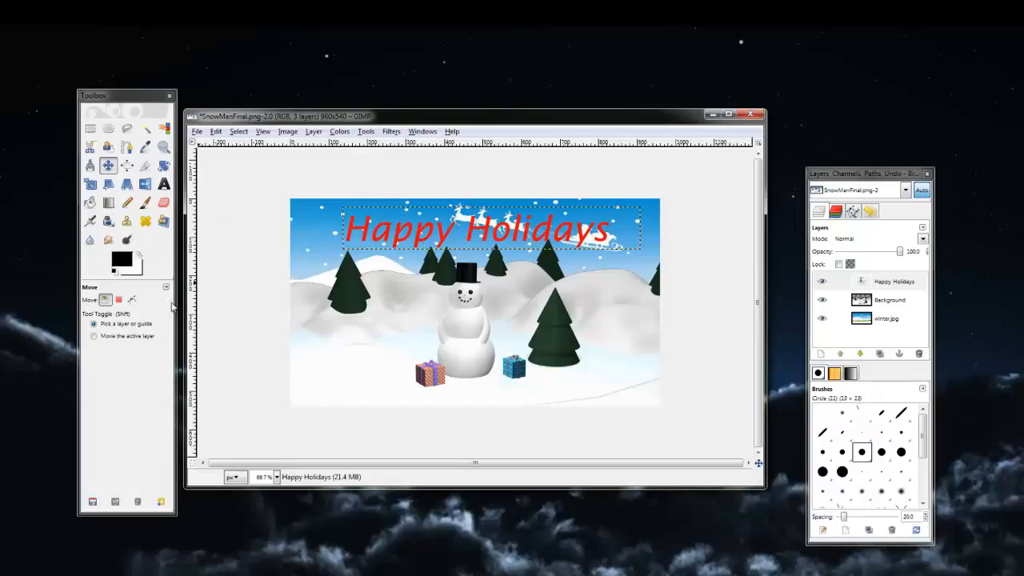